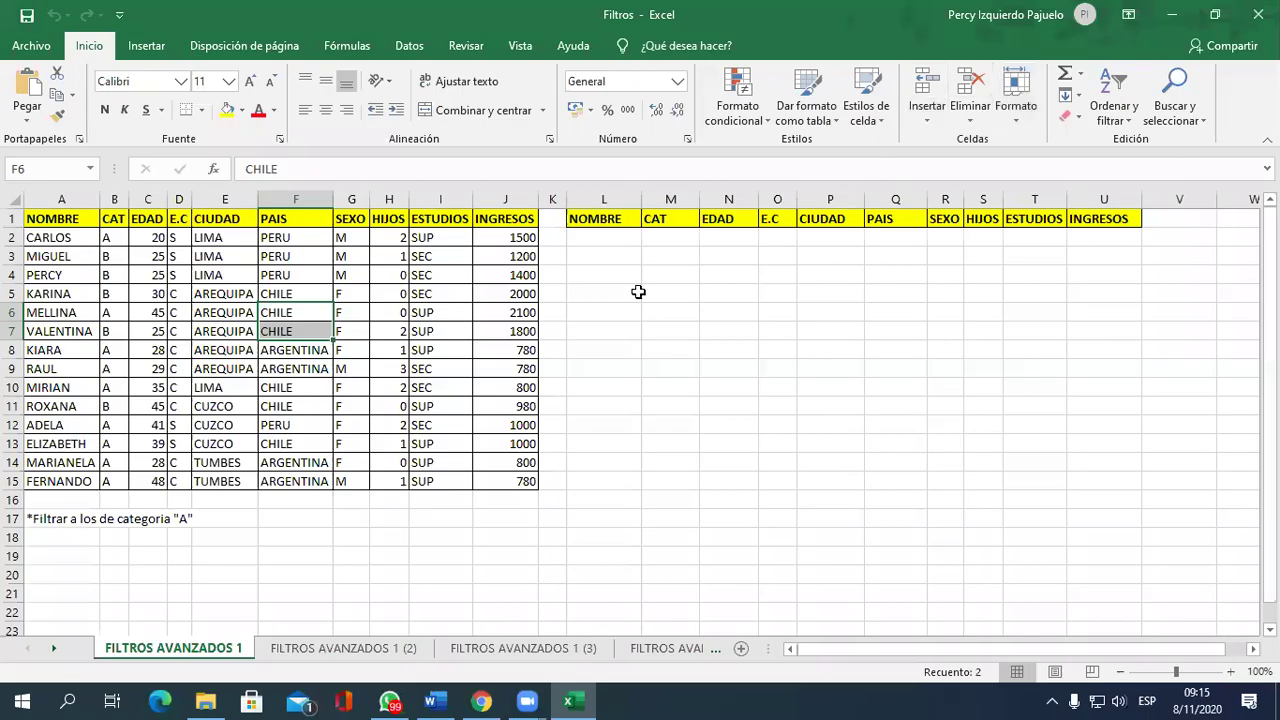
# Show the Datos ribbon for the FILTROS AVANZADOS 1 table and dismiss the data-import tip.
pyautogui.click(112, 274)
pyautogui.click(300, 295)
pyautogui.click(272, 428)
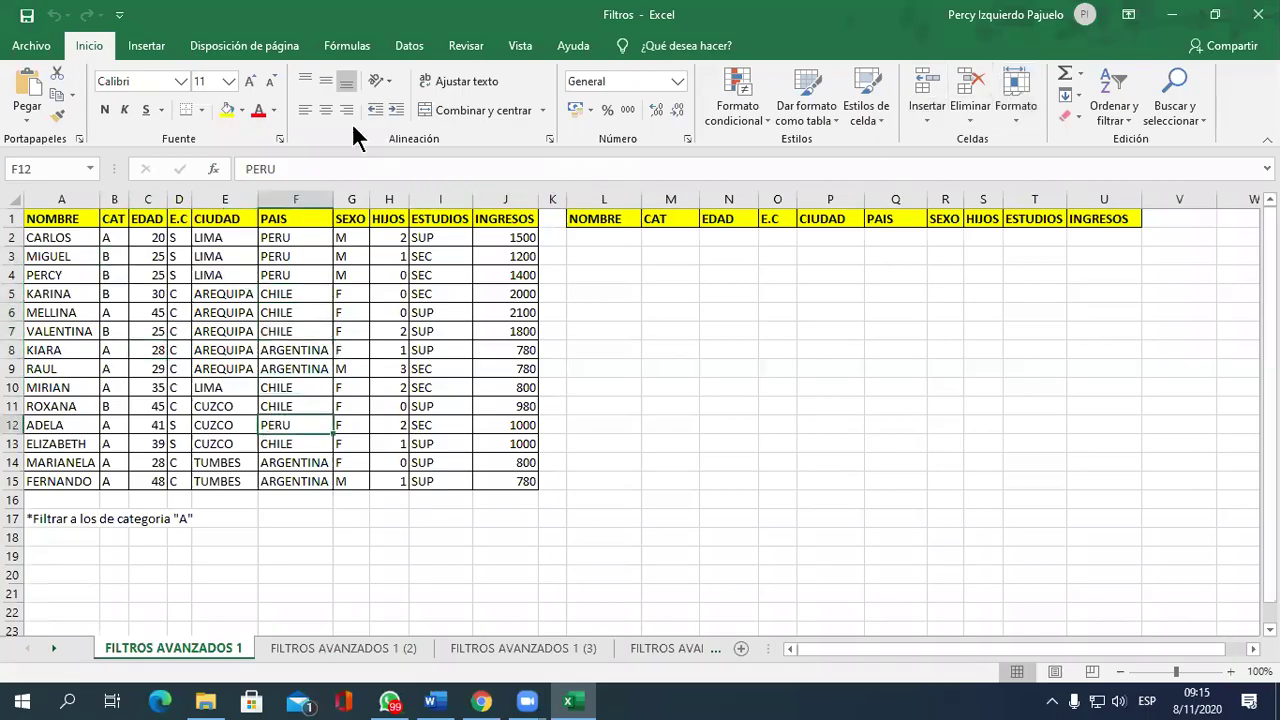
pyautogui.click(410, 46)
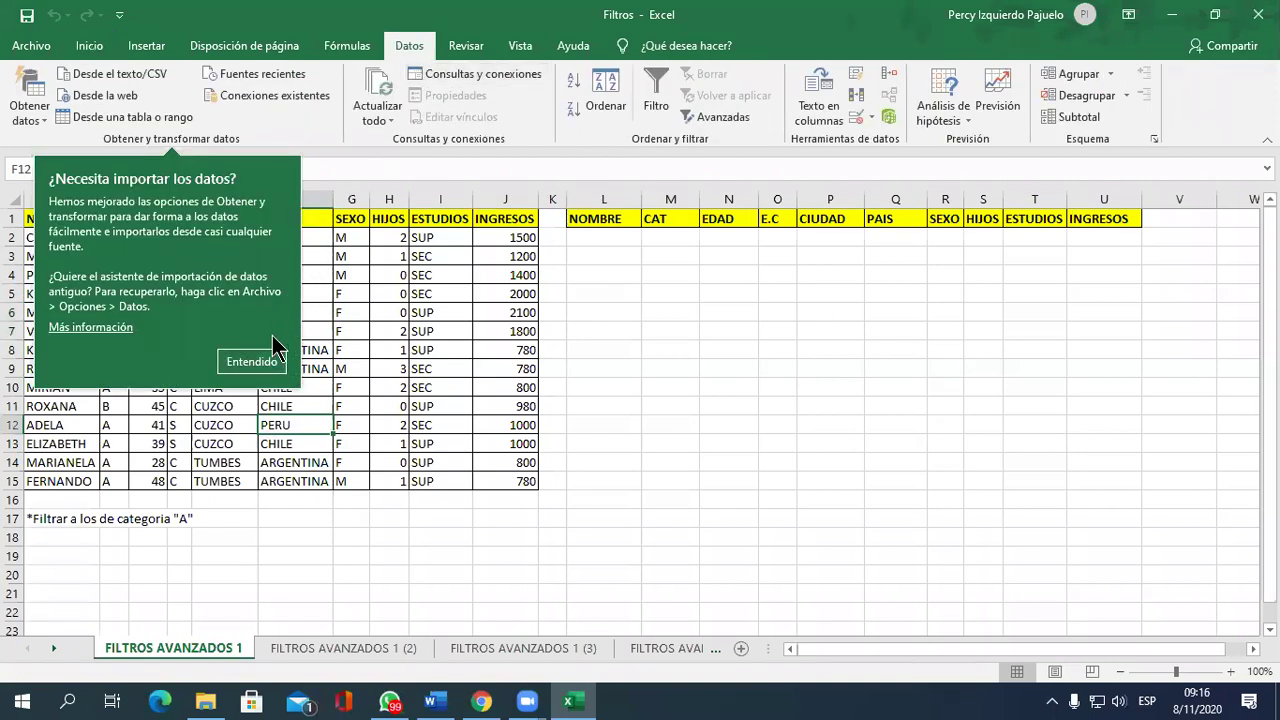
pyautogui.click(268, 362)
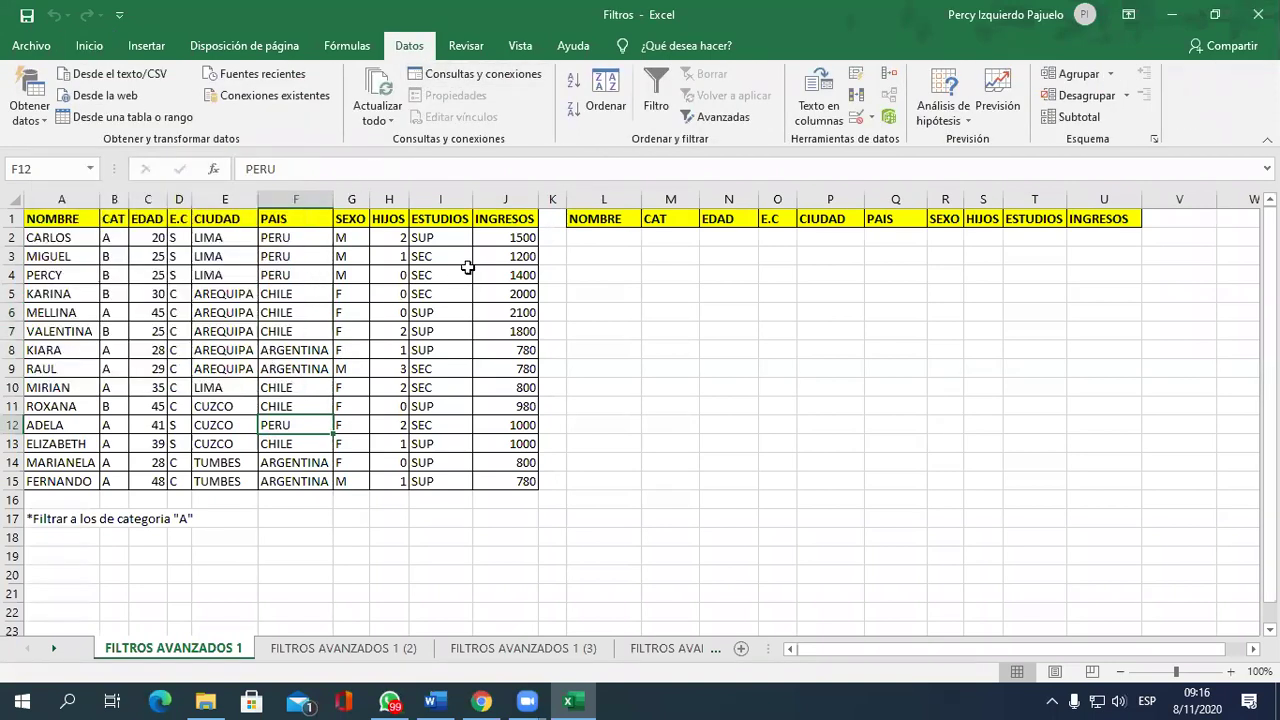
# Turn on AutoFilter and filter the CAT column to category A, leaving 9 of 14 records.
pyautogui.click(652, 106)
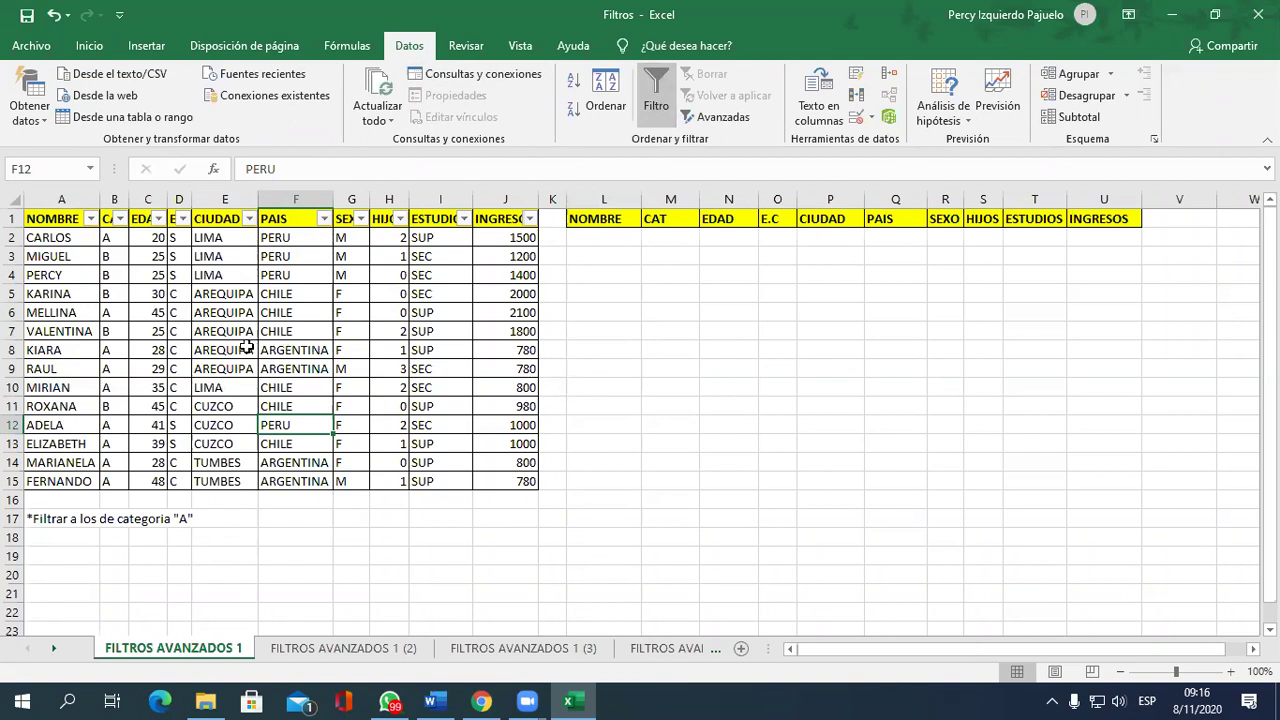
pyautogui.click(119, 218)
pyautogui.click(119, 218)
pyautogui.click(120, 219)
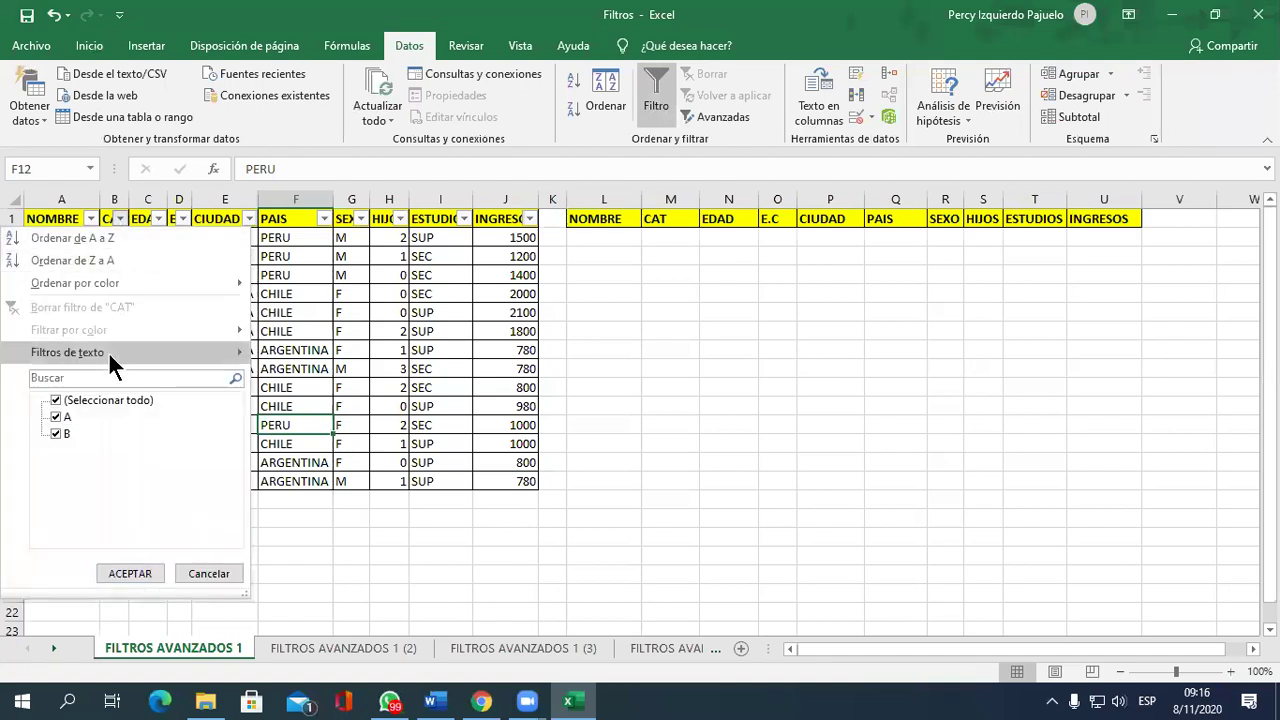
pyautogui.moveTo(67, 352)
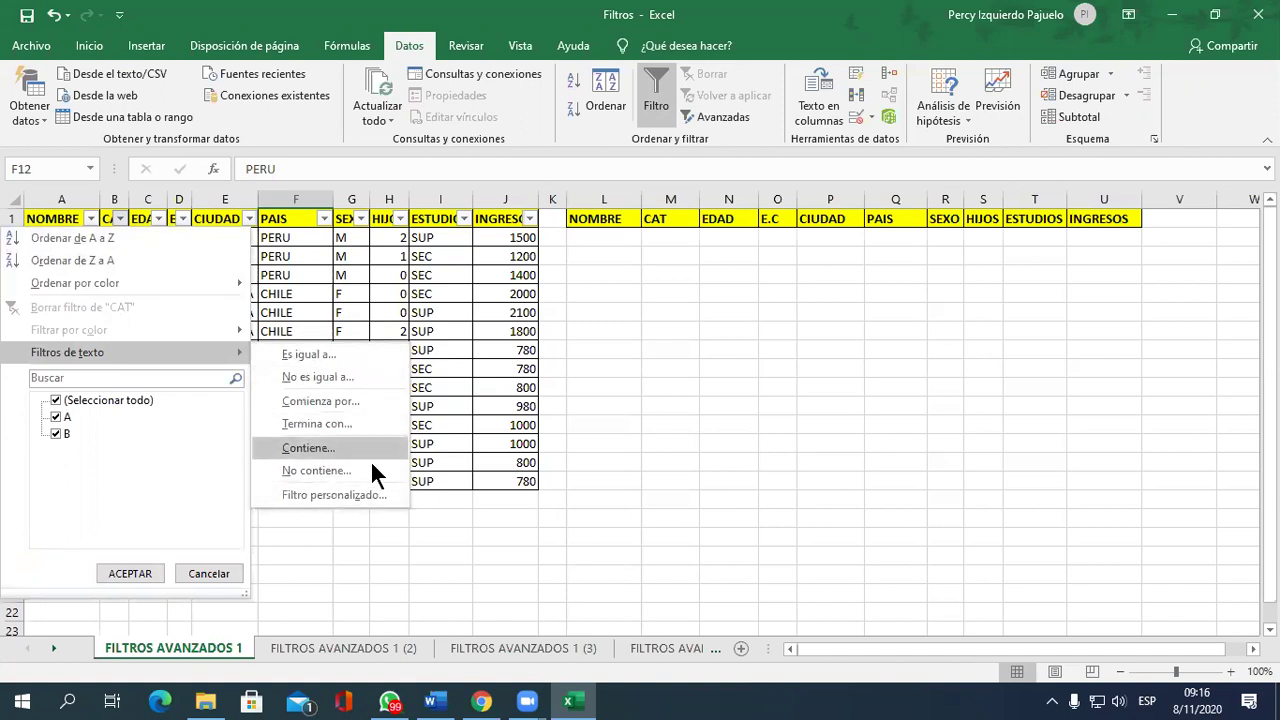
pyautogui.click(57, 426)
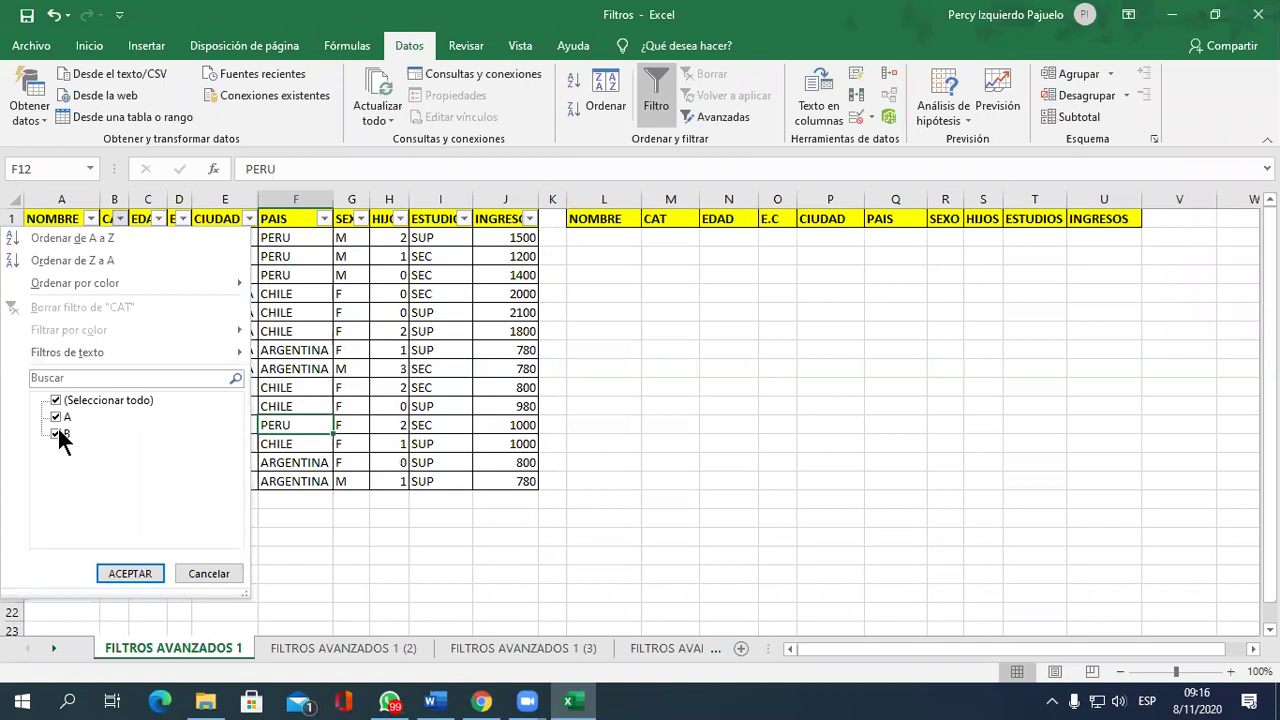
pyautogui.click(56, 400)
pyautogui.click(56, 416)
pyautogui.click(129, 573)
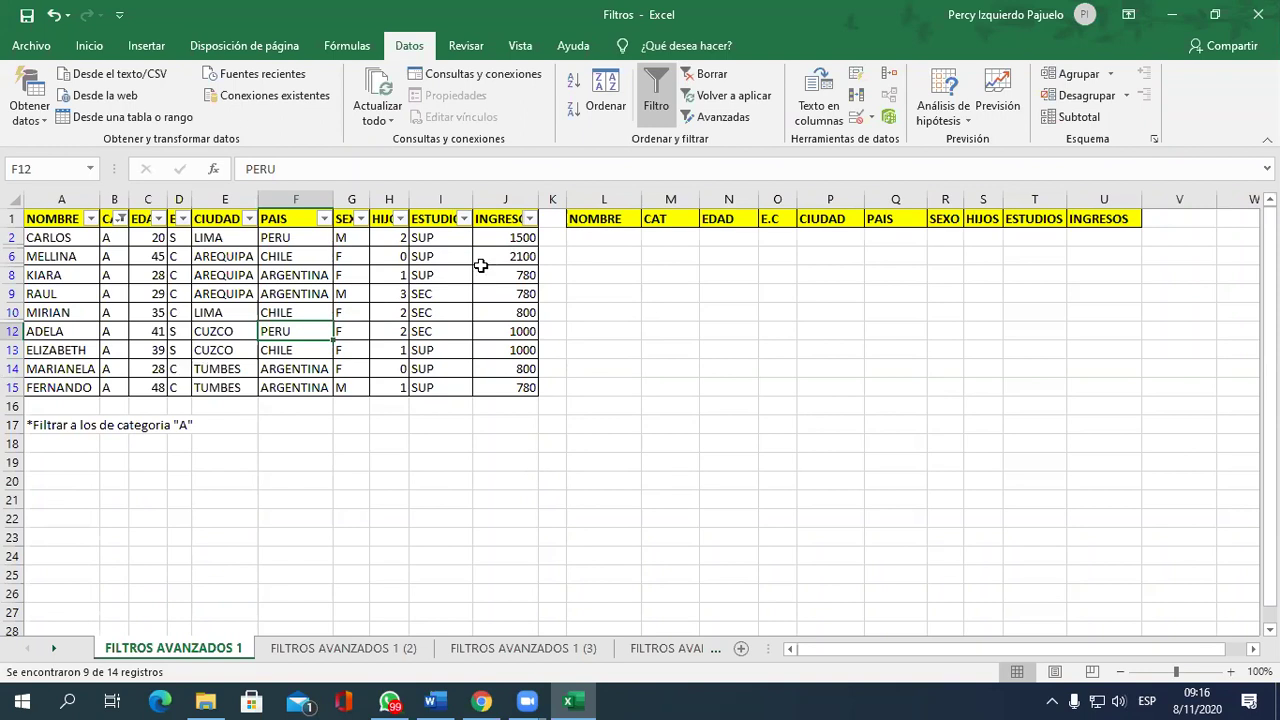
pyautogui.moveTo(46, 223)
pyautogui.mouseDown()
pyautogui.moveTo(490, 341)
pyautogui.moveTo(490, 386)
pyautogui.mouseUp()
pyautogui.click(251, 336)
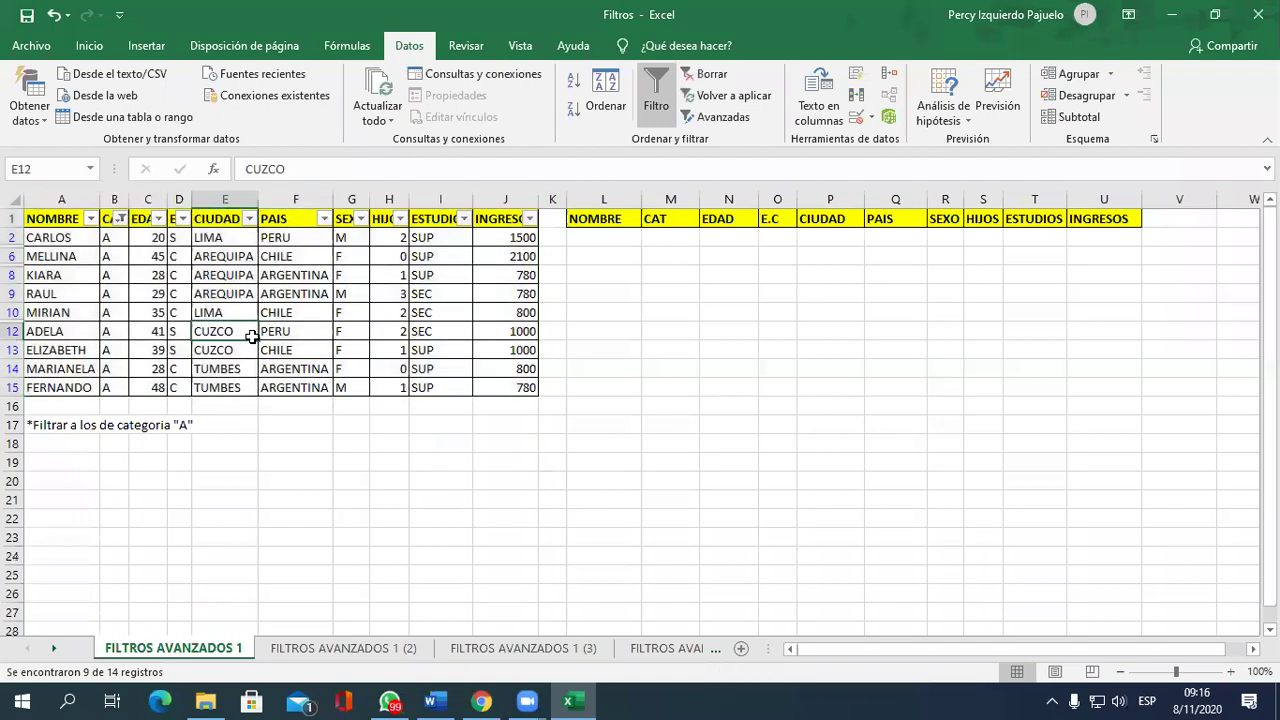
# Clear the category filter, briefly filter EDAD to ages greater than 25, then clear filters again.
pyautogui.click(712, 78)
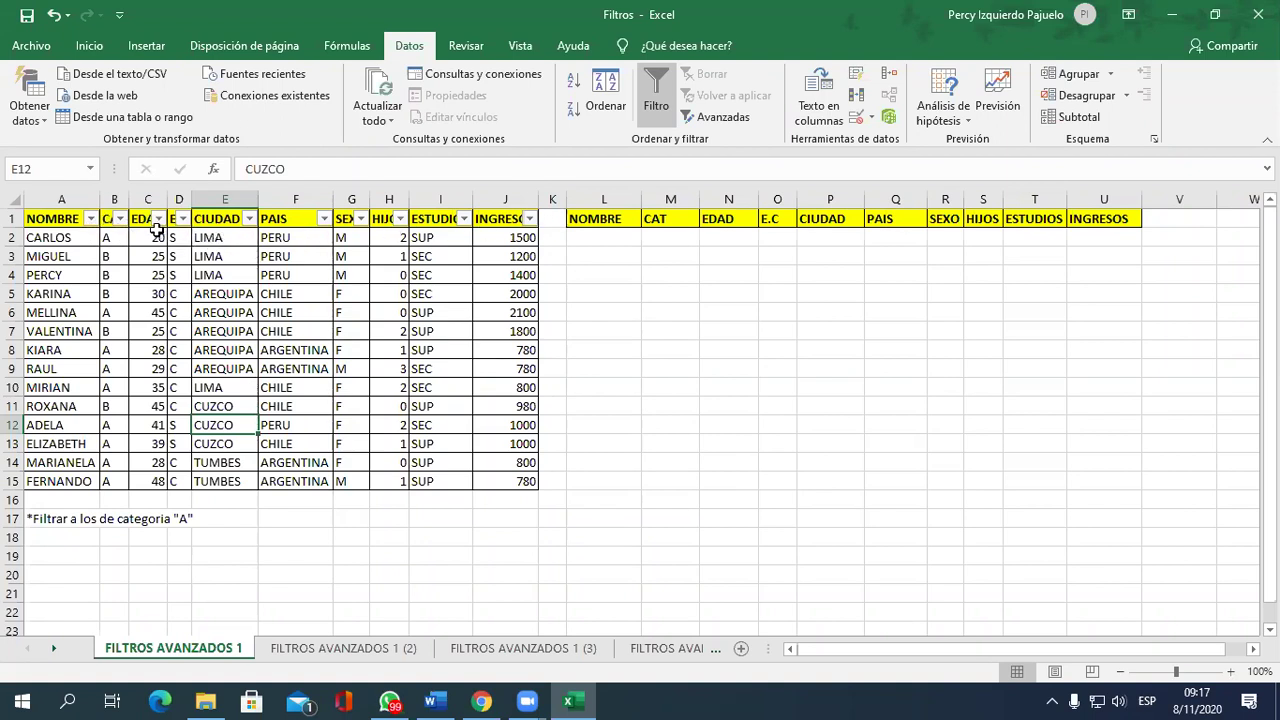
pyautogui.click(158, 219)
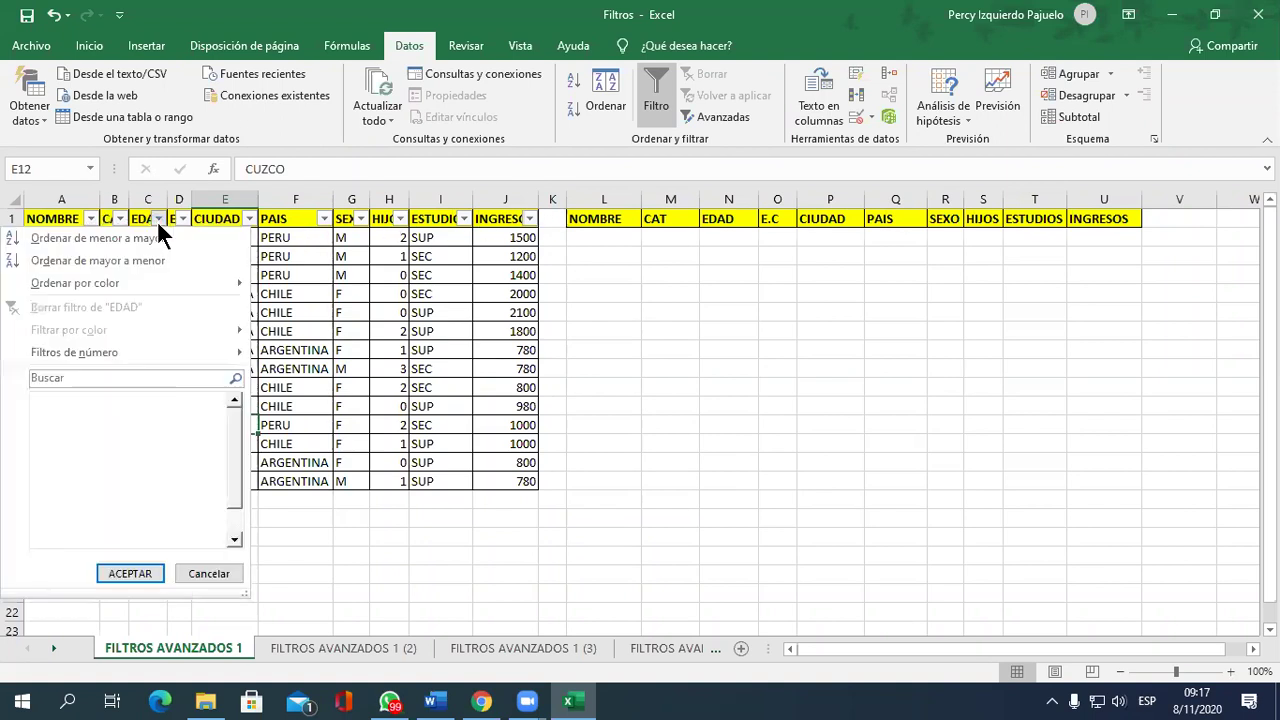
pyautogui.click(108, 353)
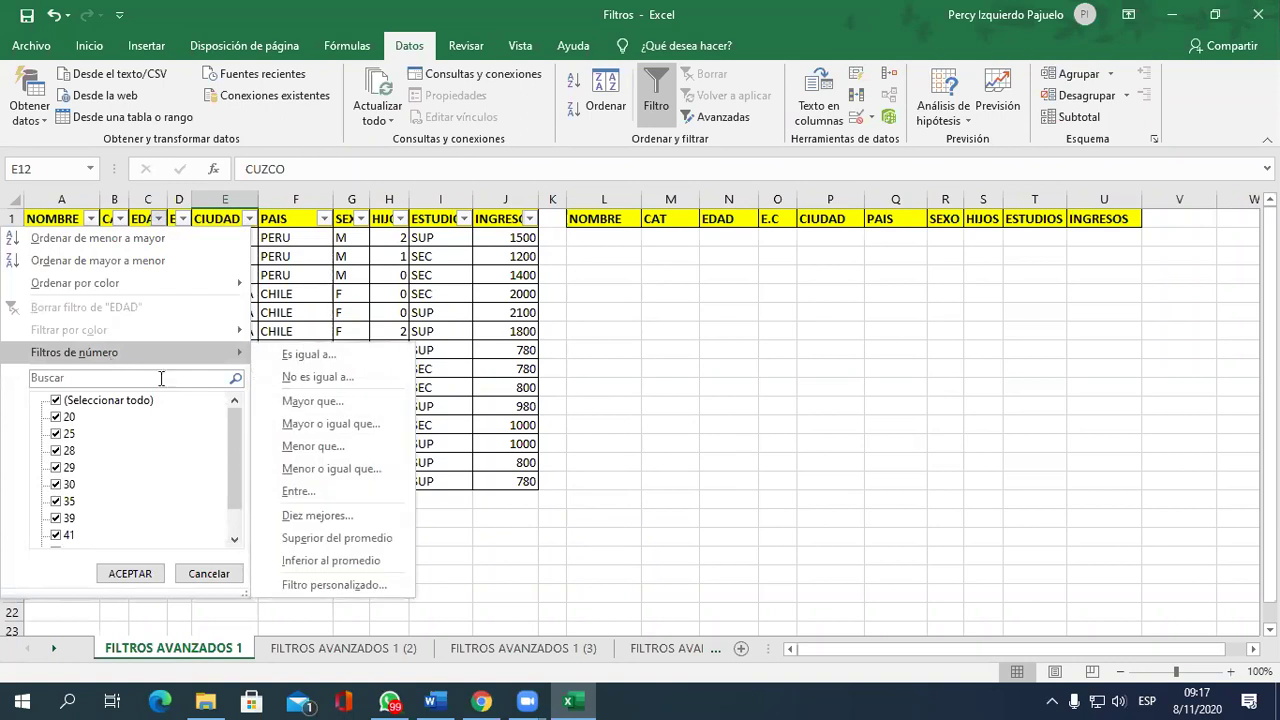
pyautogui.click(343, 396)
pyautogui.write('25')
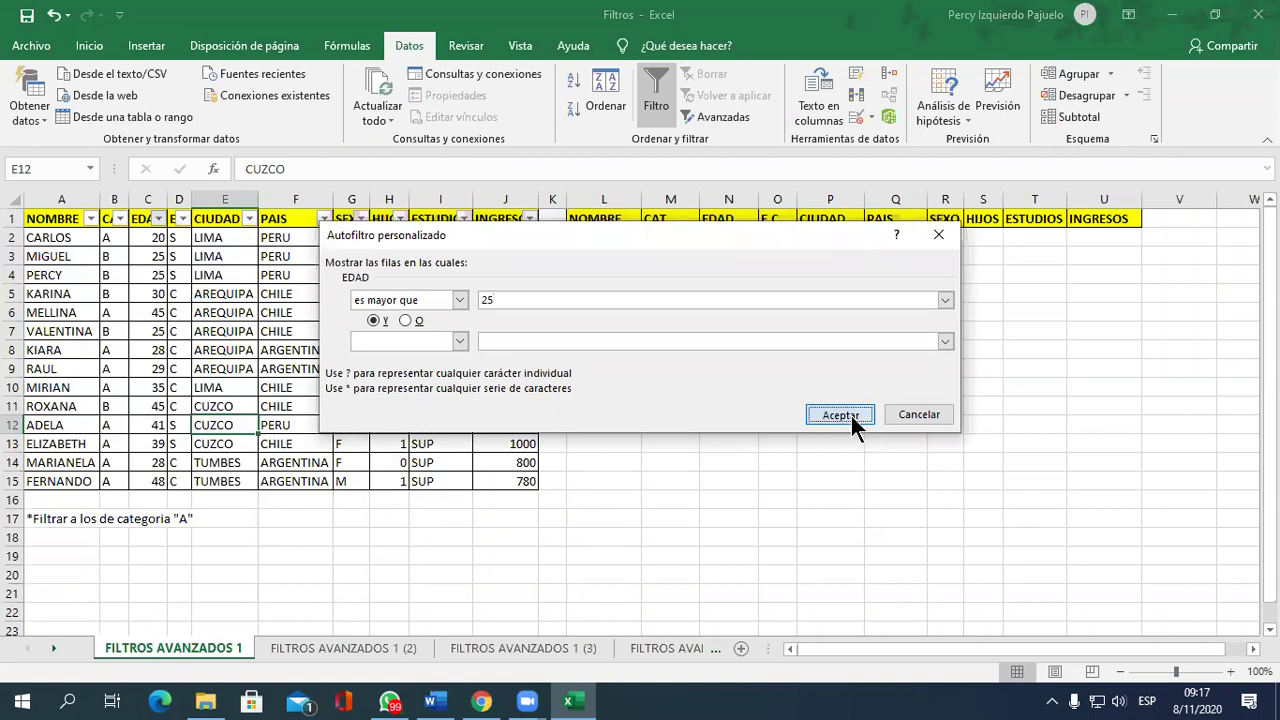
pyautogui.click(850, 416)
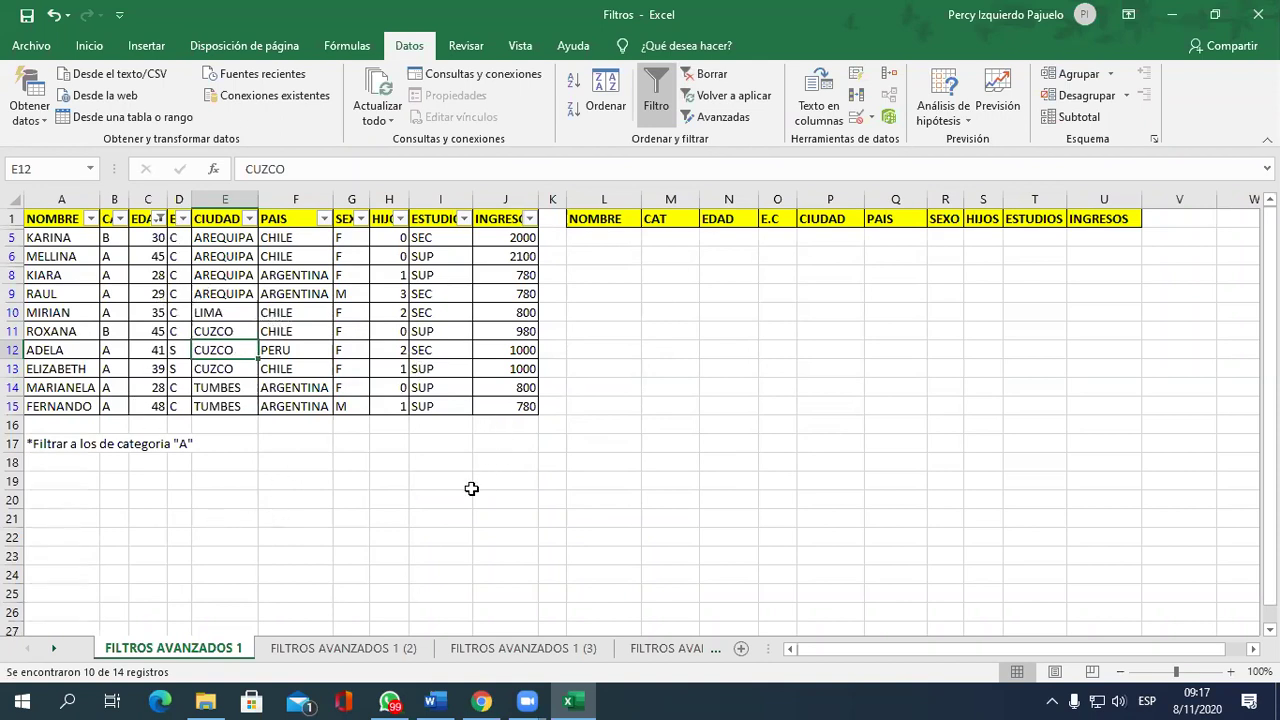
pyautogui.click(717, 73)
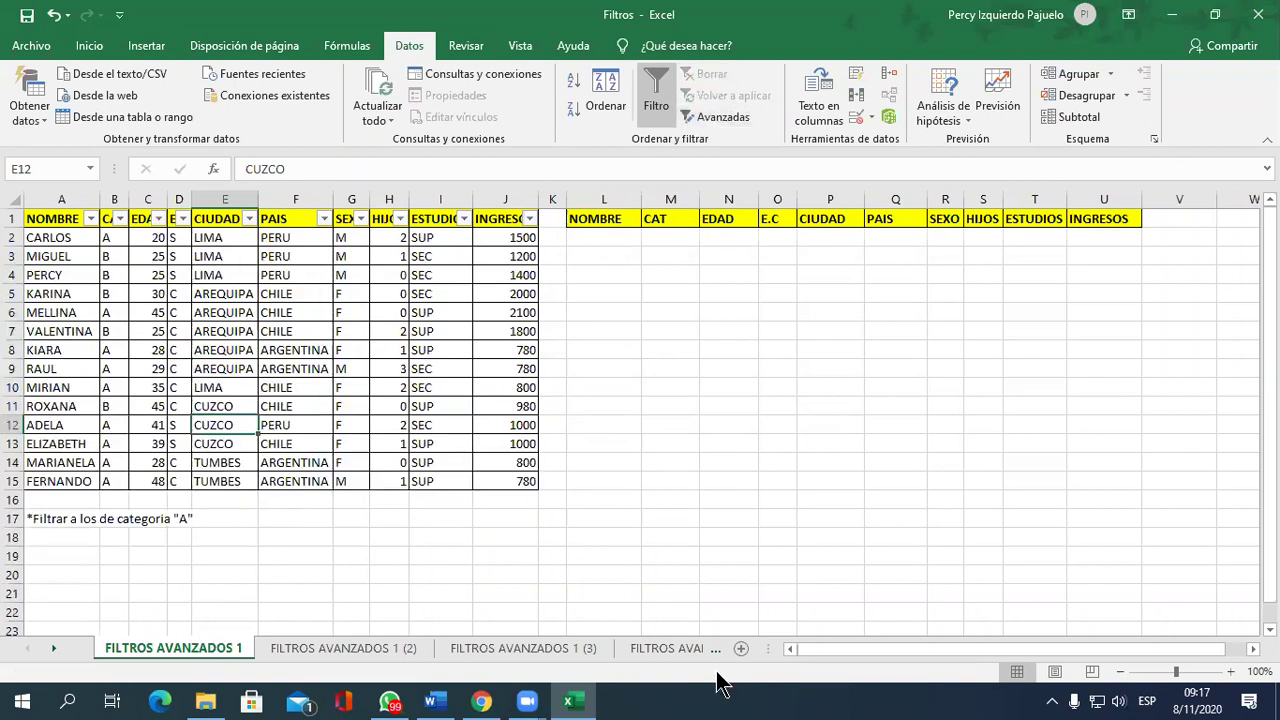
# Remove the AutoFilter dropdowns from the table headers.
pyautogui.click(658, 114)
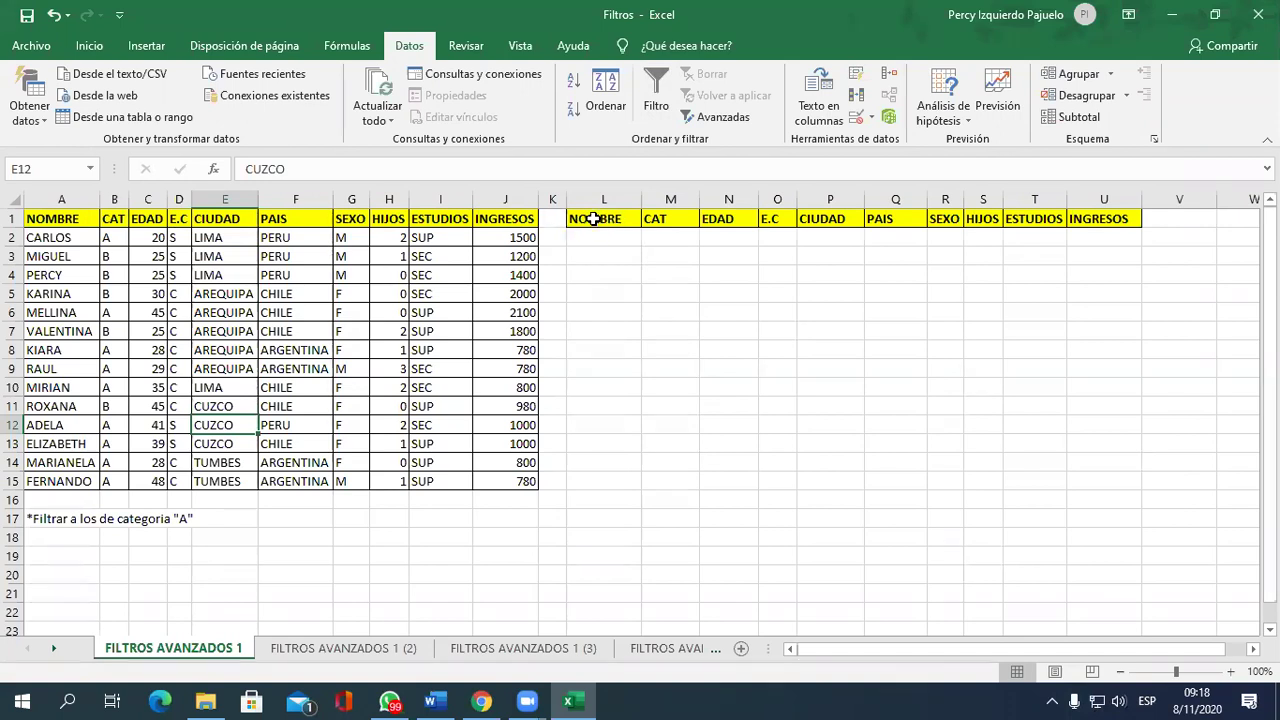
pyautogui.moveTo(594, 219); pyautogui.dragTo(1131, 239)
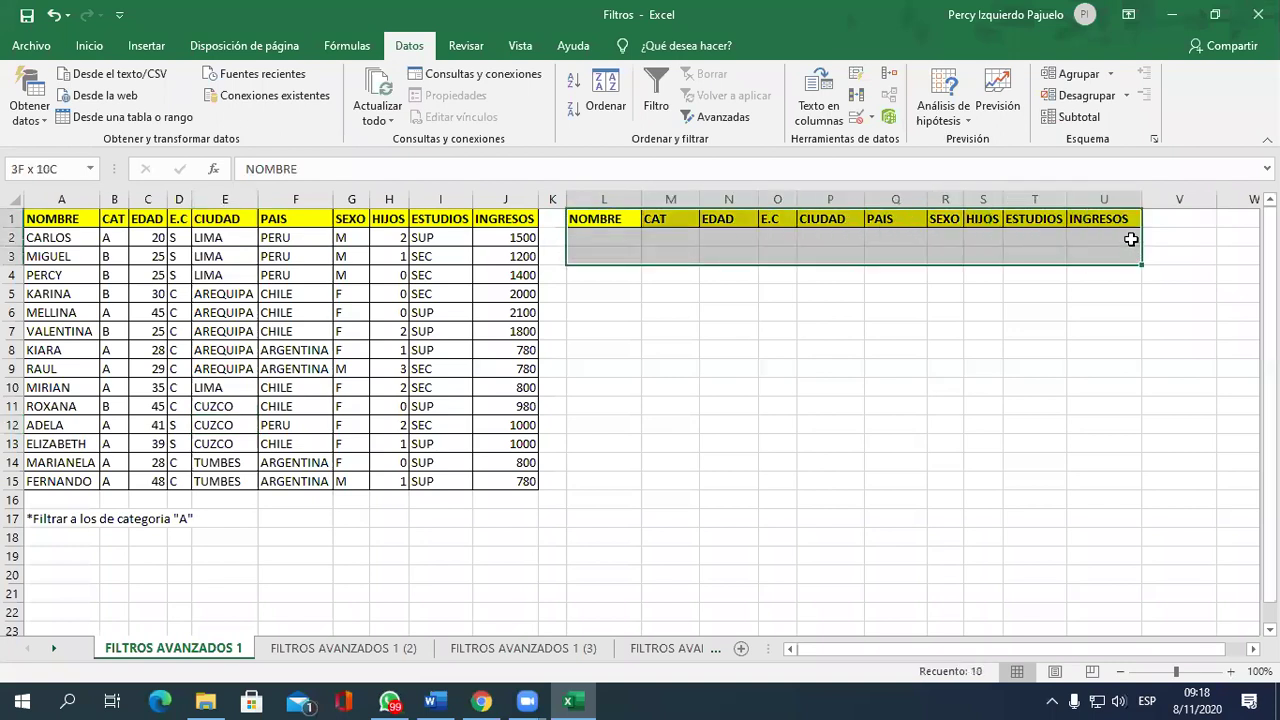
pyautogui.click(895, 331)
# Select the criteria area and step through its empty row-2 cells, ending back on L2.
pyautogui.moveTo(610, 219); pyautogui.dragTo(1108, 255)
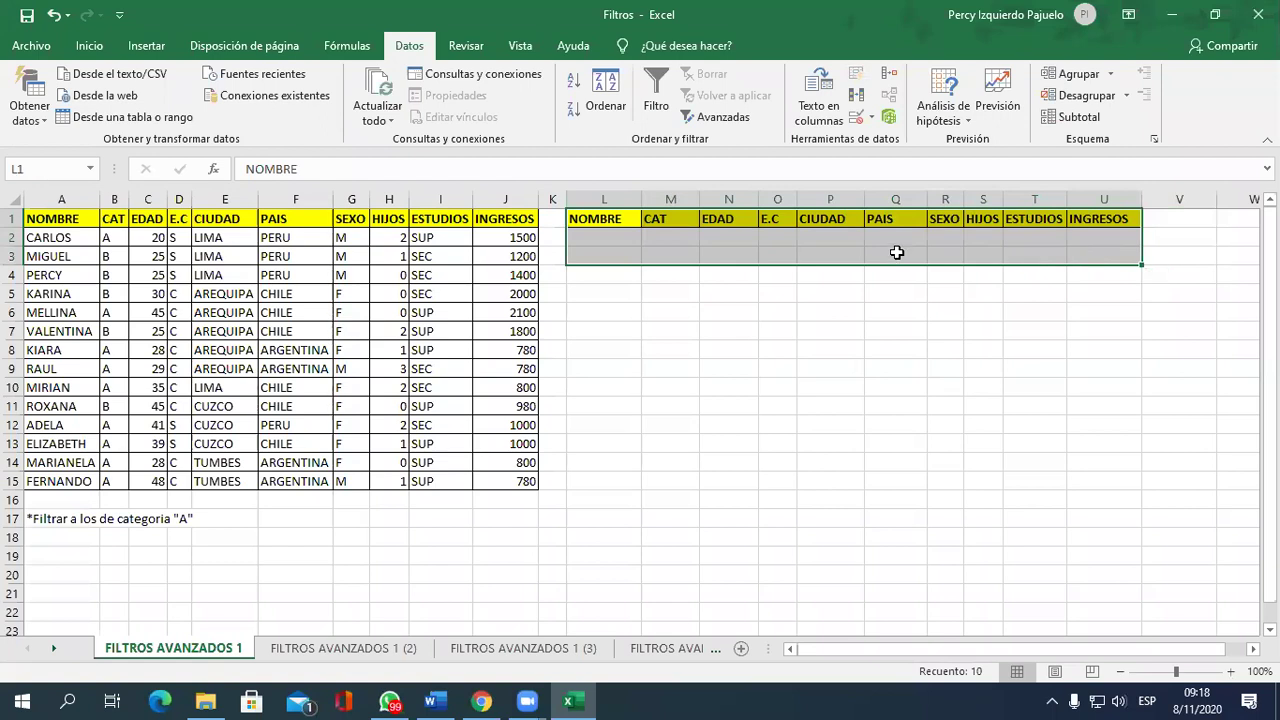
pyautogui.click(862, 243)
pyautogui.click(588, 236)
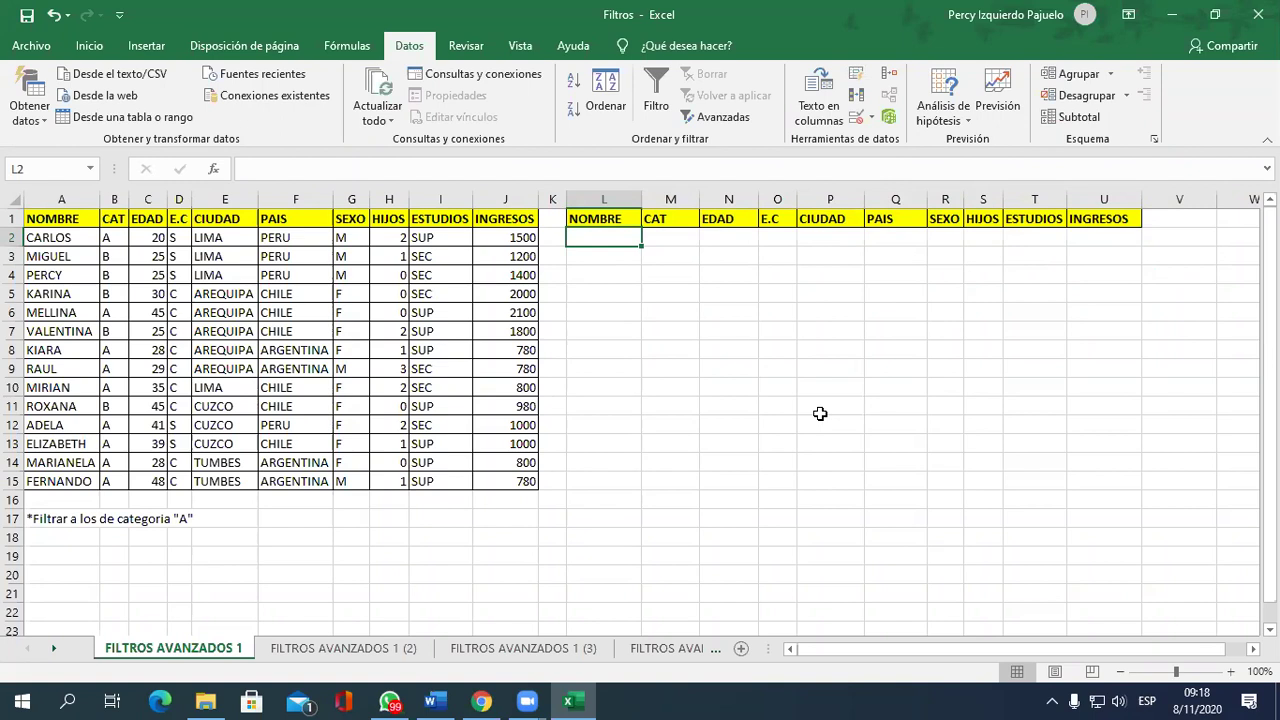
pyautogui.click(675, 246)
pyautogui.click(737, 241)
pyautogui.click(835, 245)
pyautogui.click(1045, 246)
pyautogui.click(1078, 245)
pyautogui.click(950, 238)
pyautogui.click(605, 248)
pyautogui.click(1171, 14)
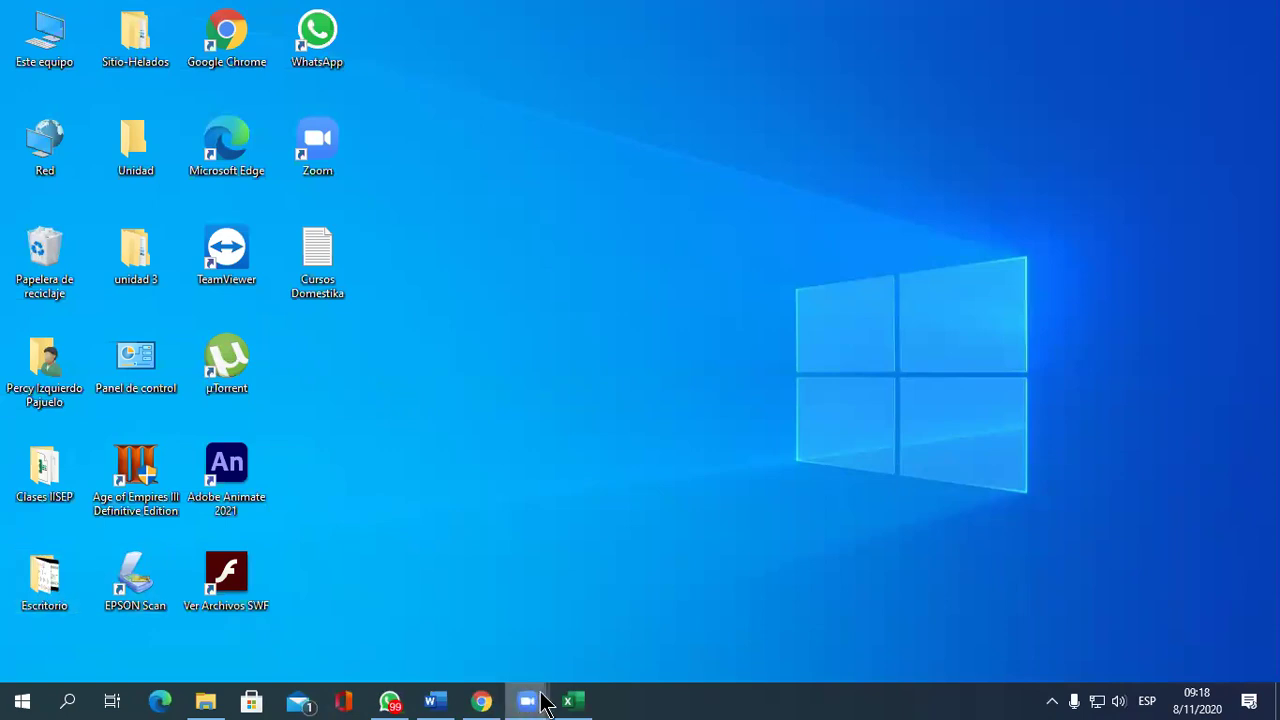
pyautogui.click(575, 702)
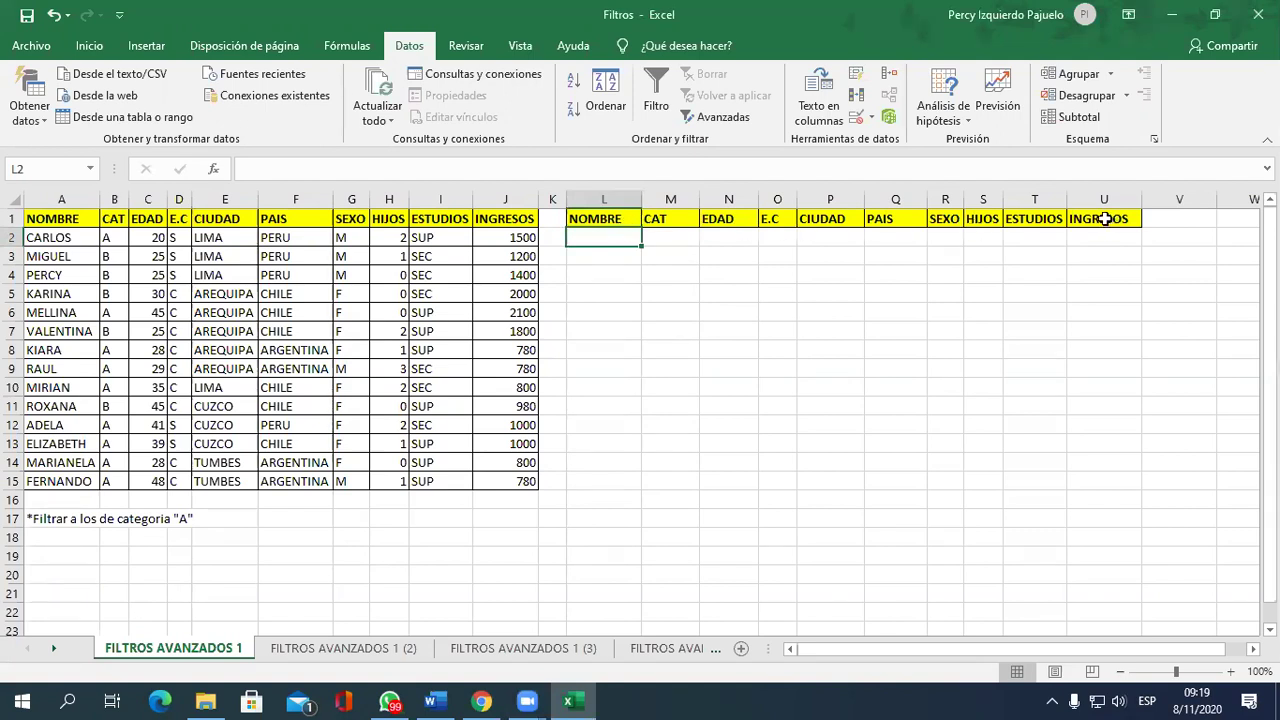
# Enter A in M2 under the CAT criterion, then select cell E7 in the data table.
pyautogui.click(675, 241)
pyautogui.write('A')
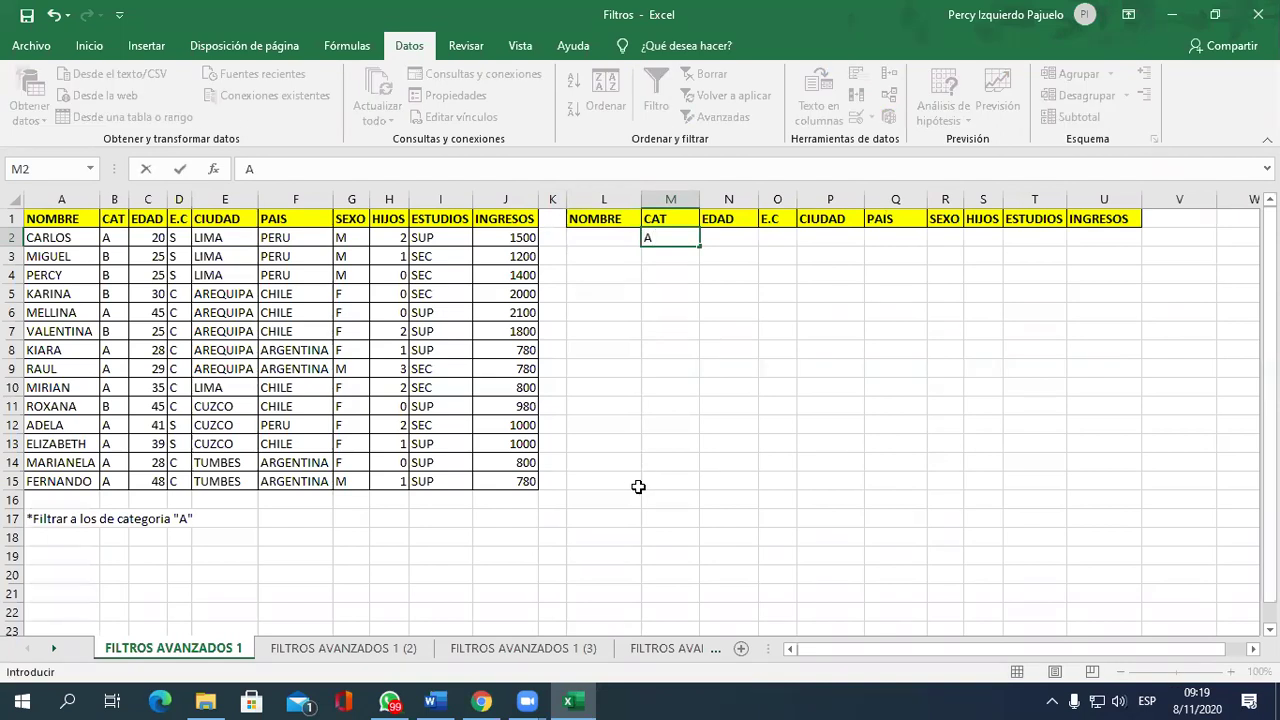
pyautogui.click(646, 465)
pyautogui.click(664, 242)
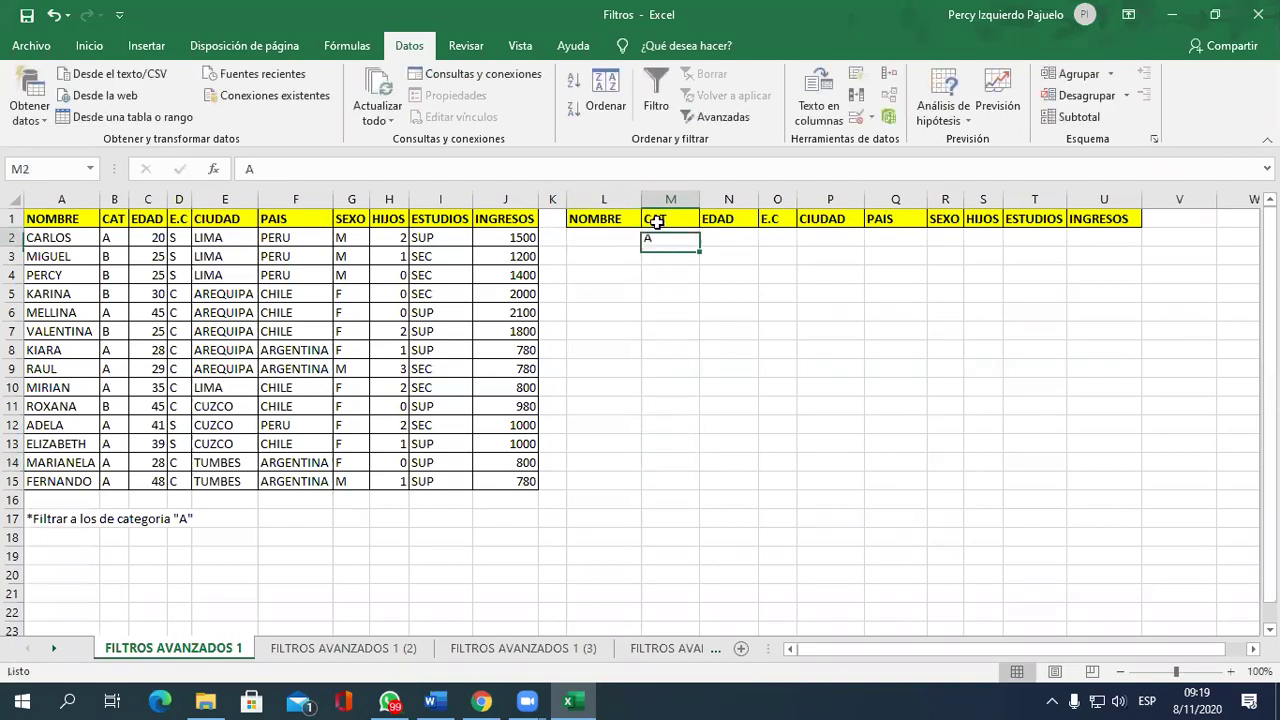
pyautogui.moveTo(655, 218); pyautogui.dragTo(655, 240)
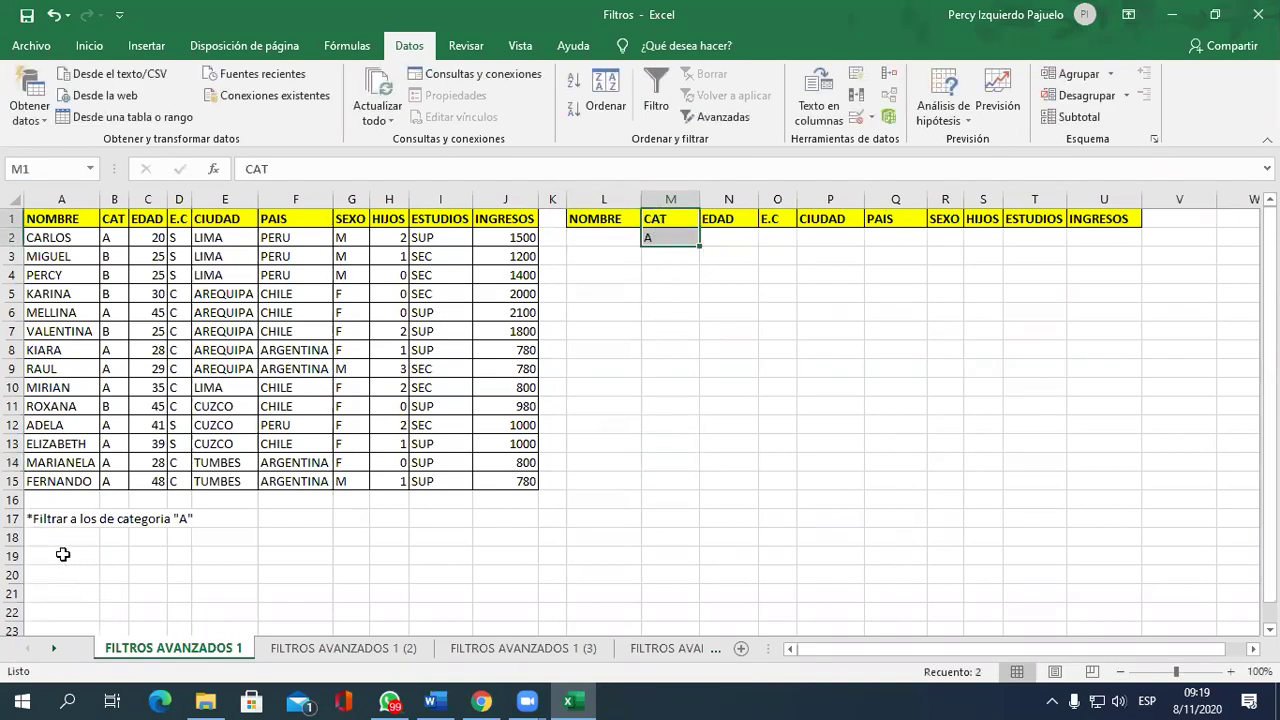
pyautogui.click(663, 238)
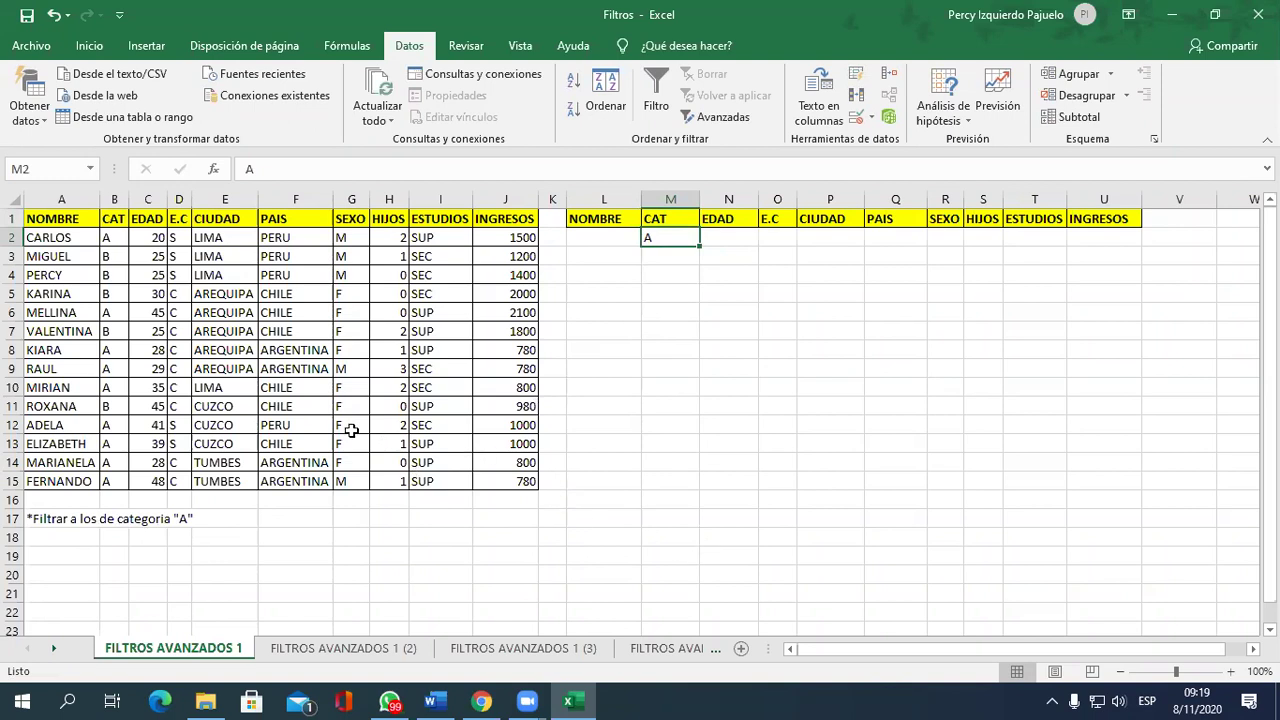
pyautogui.click(240, 331)
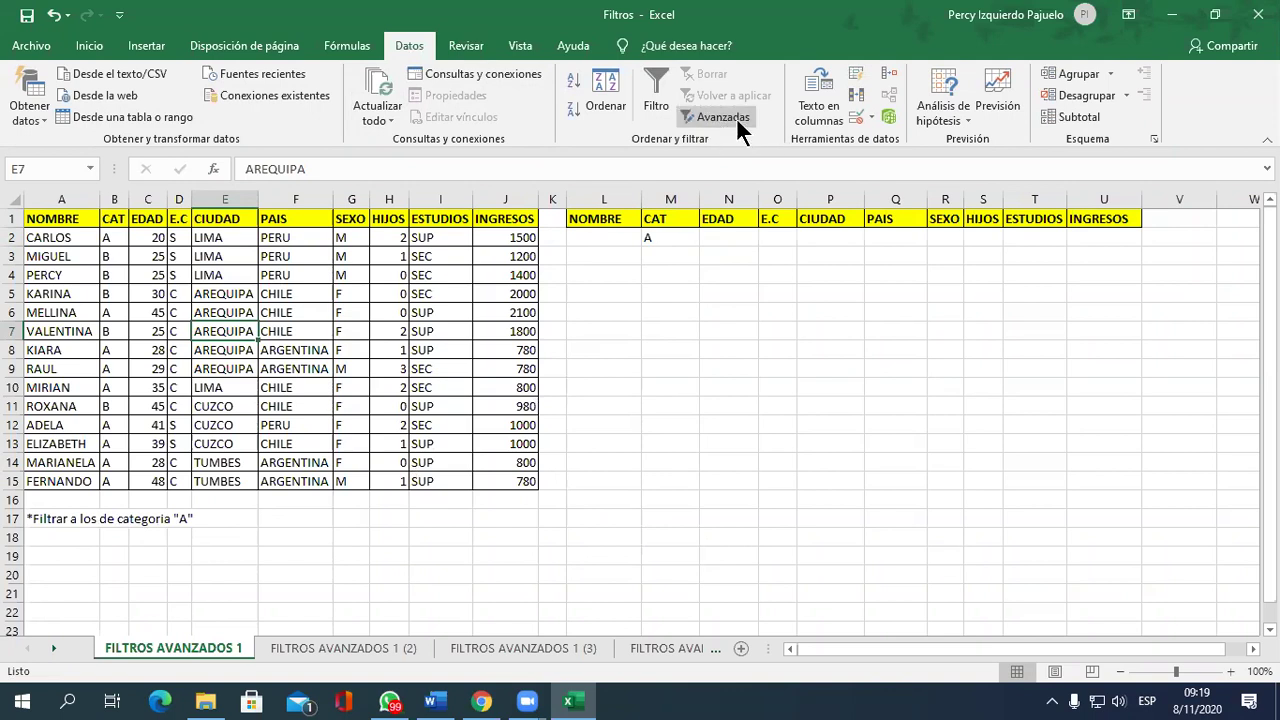
# Open Advanced Filter with list $A$1:$J$15 and criteria $L$1:$U$2, set to copy elsewhere.
pyautogui.click(735, 117)
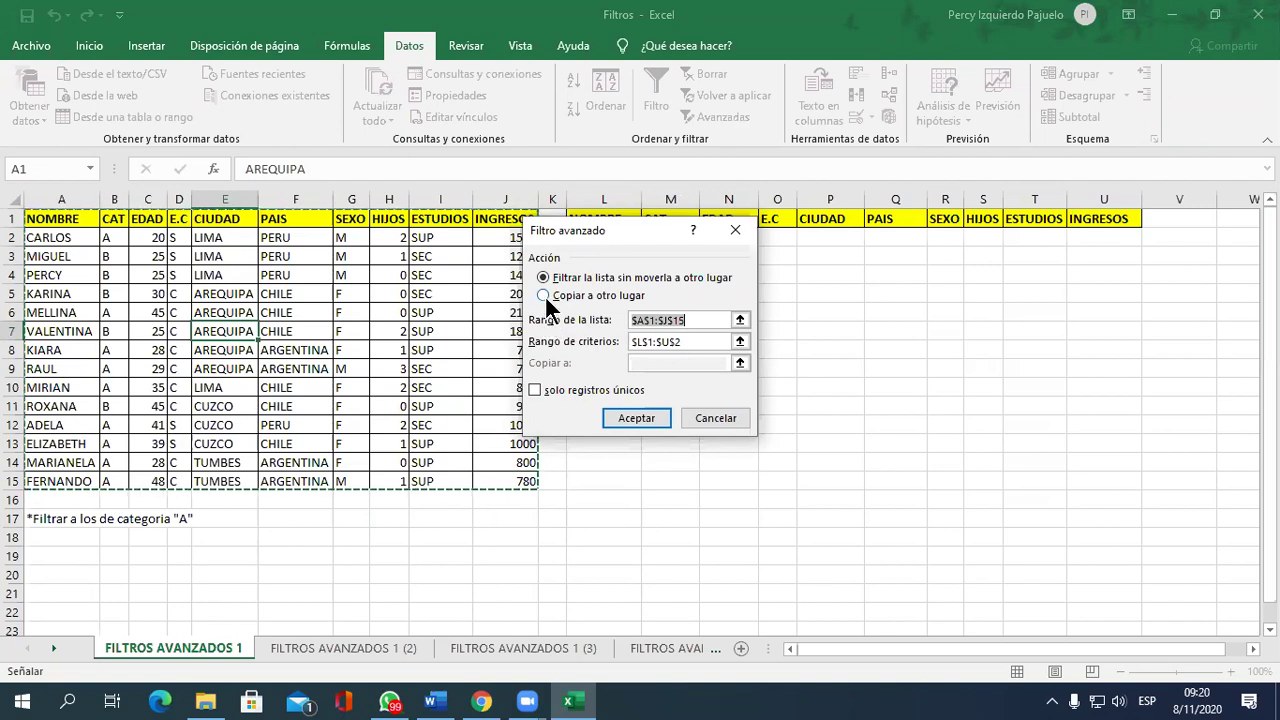
pyautogui.click(559, 278)
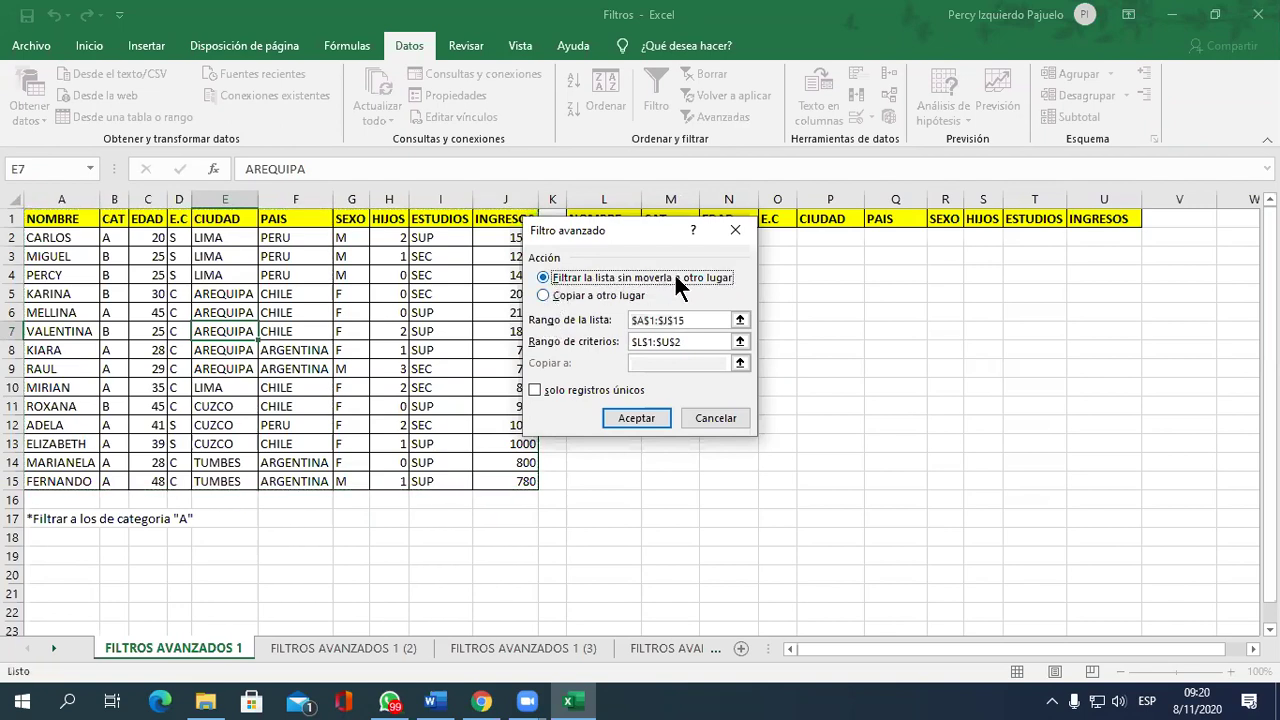
pyautogui.click(573, 304)
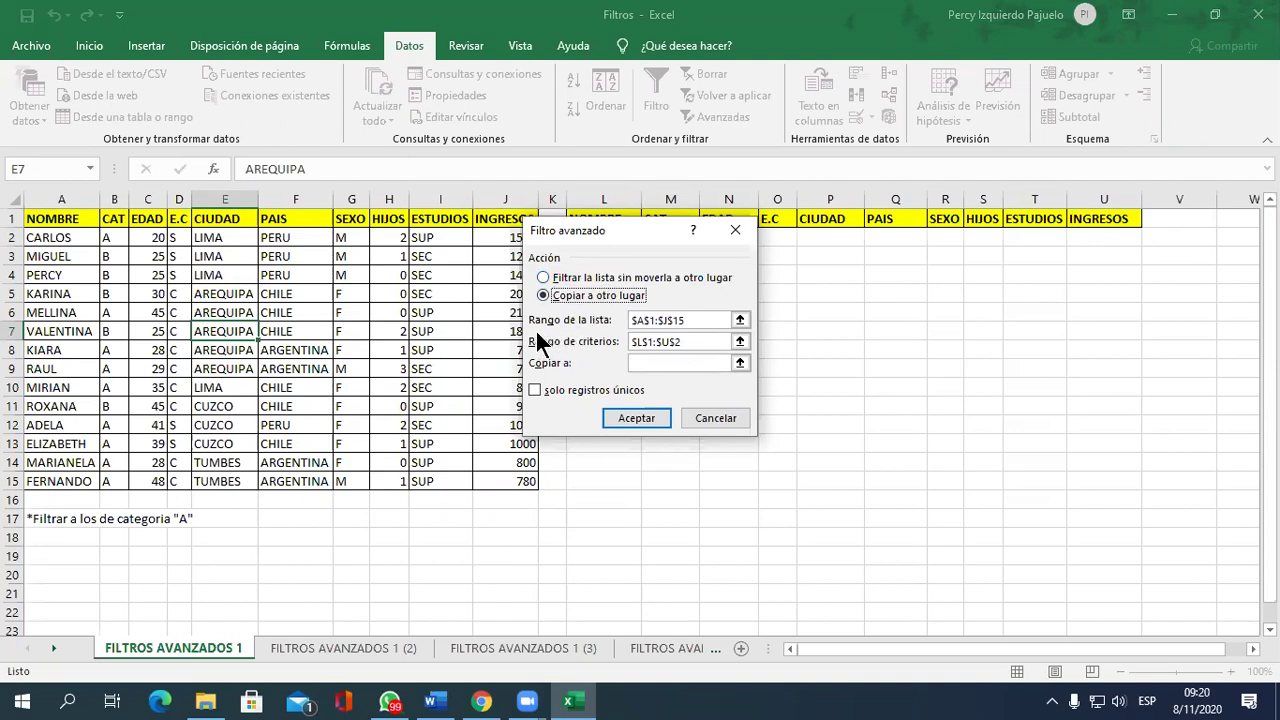
pyautogui.click(543, 277)
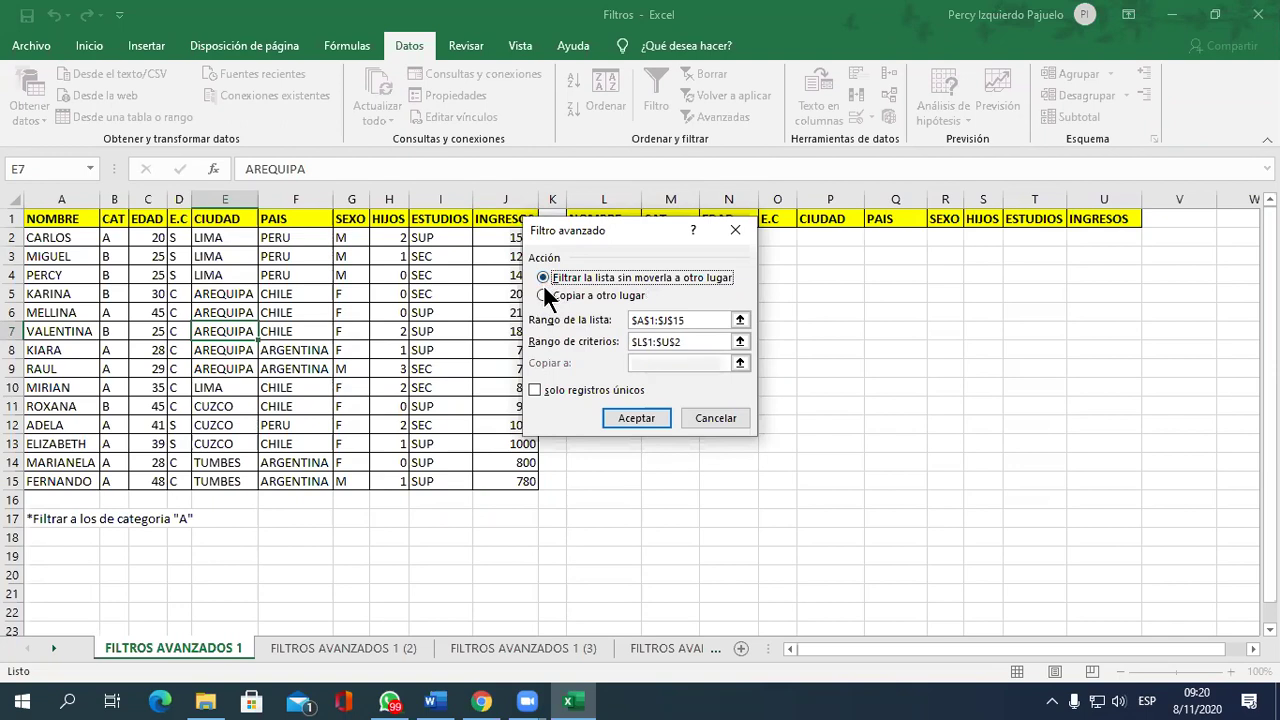
pyautogui.click(600, 293)
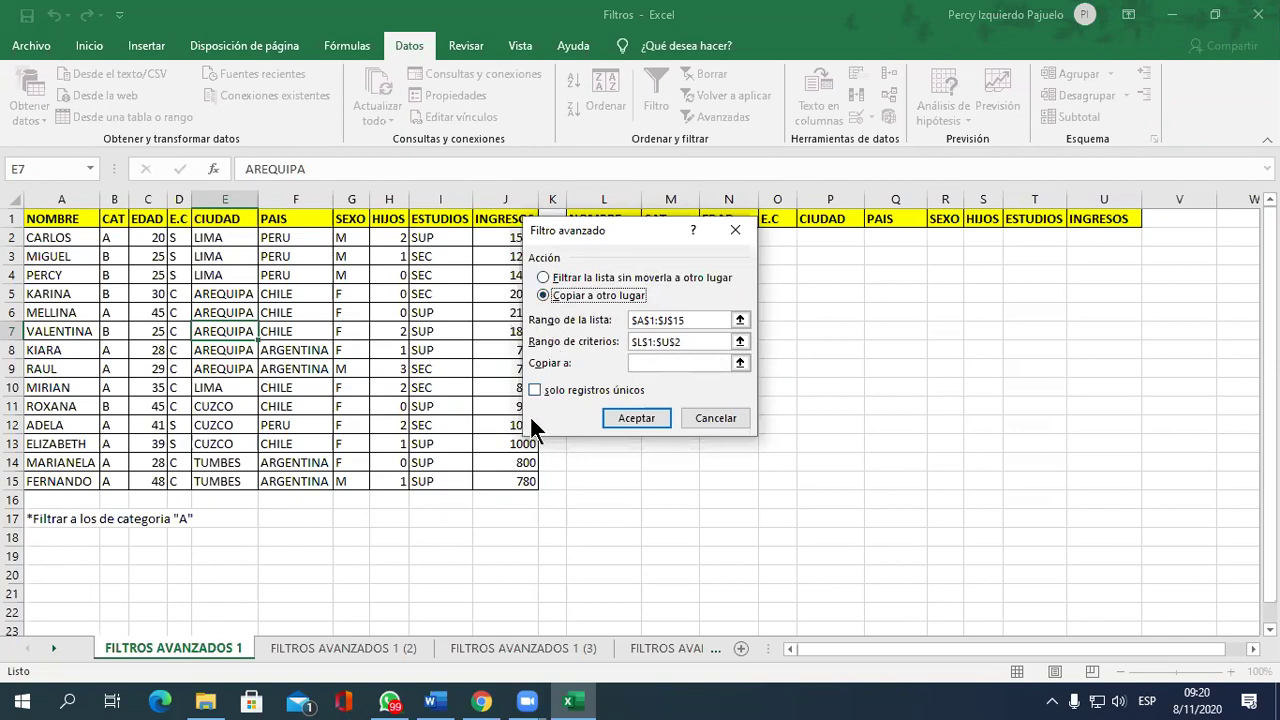
pyautogui.click(545, 279)
pyautogui.click(586, 294)
# Set the advanced filter list range to A1:J15.
pyautogui.moveTo(617, 224); pyautogui.dragTo(769, 248)
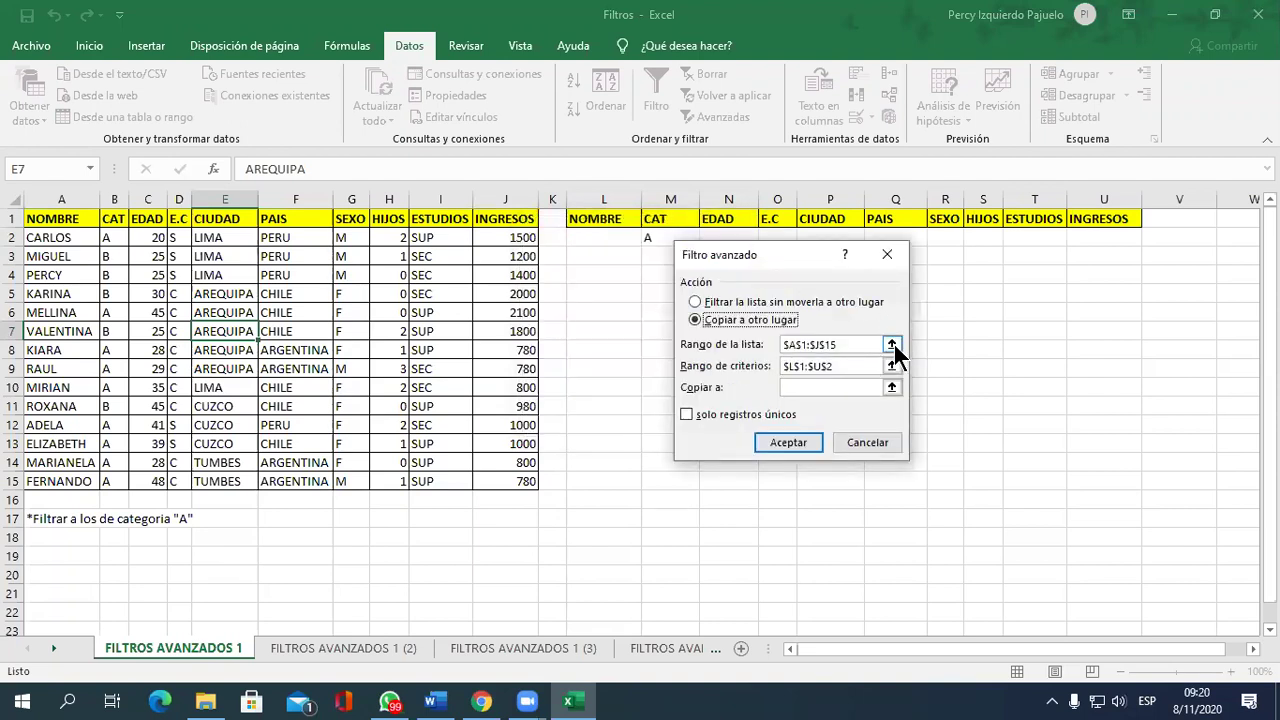
pyautogui.click(891, 344)
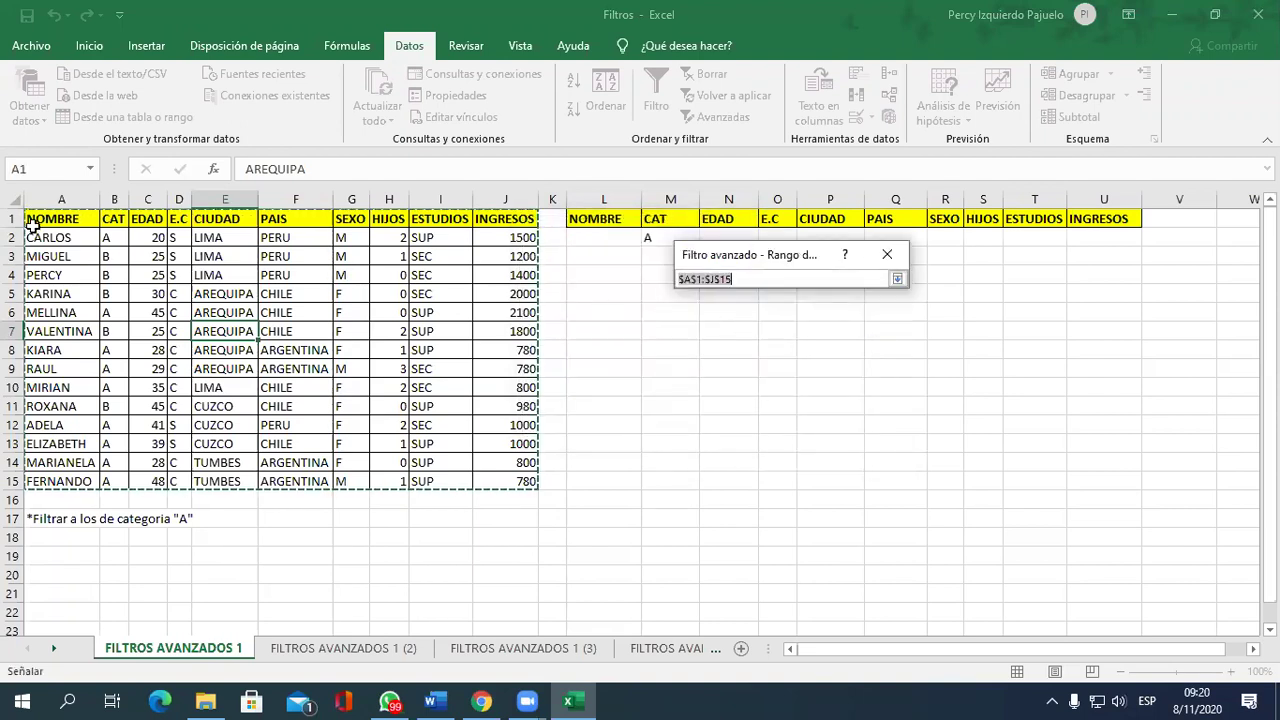
pyautogui.moveTo(33, 222); pyautogui.dragTo(501, 471)
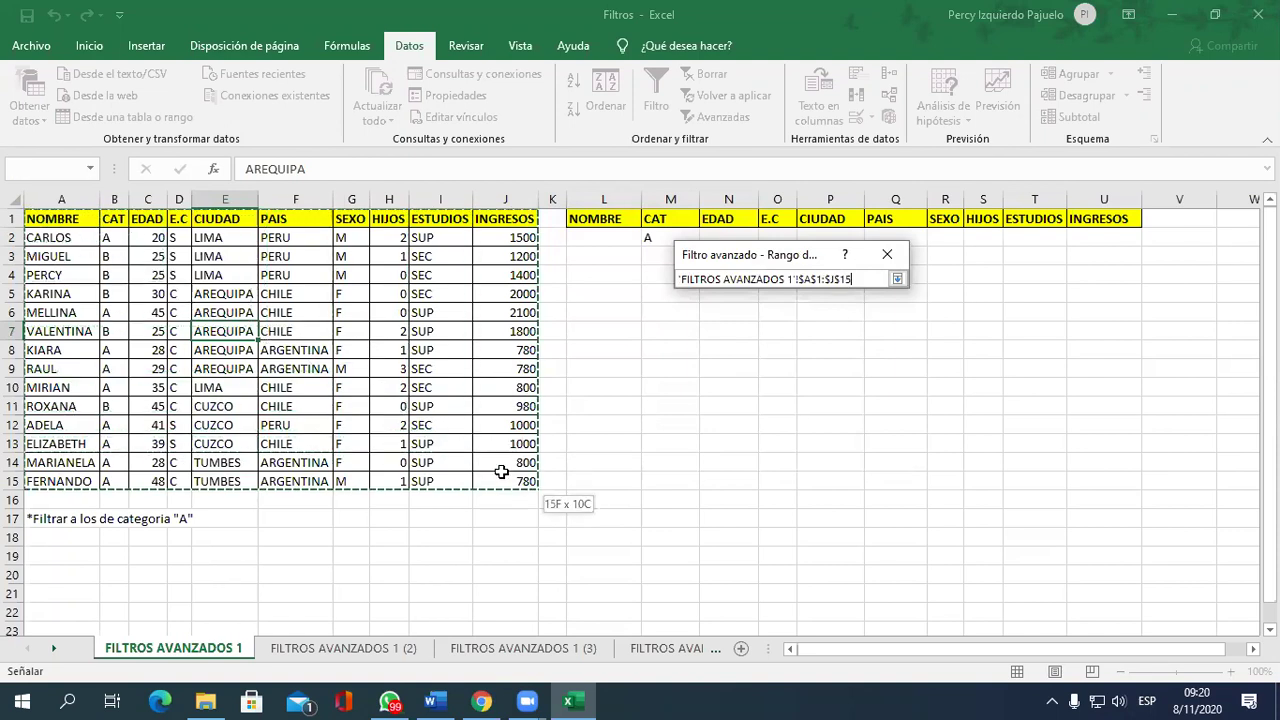
pyautogui.click(896, 280)
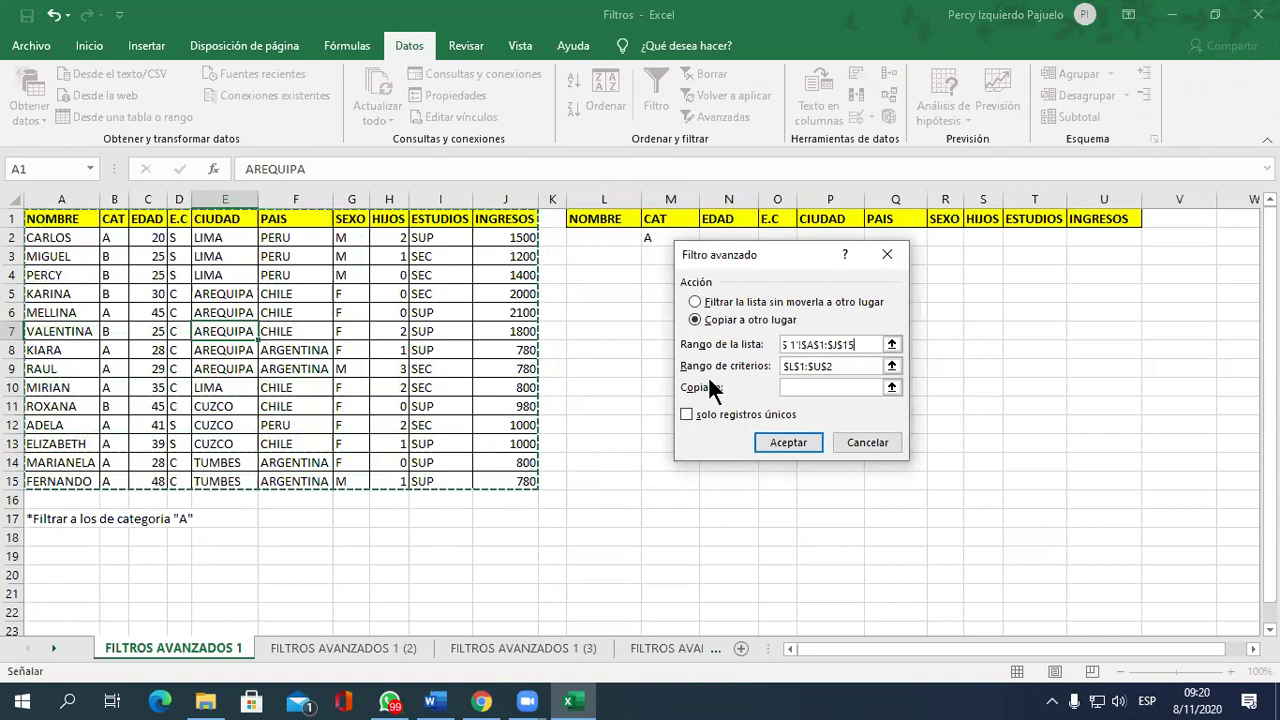
# Narrow the criteria range to M1:M2, the CAT criterion with value A.
pyautogui.click(890, 365)
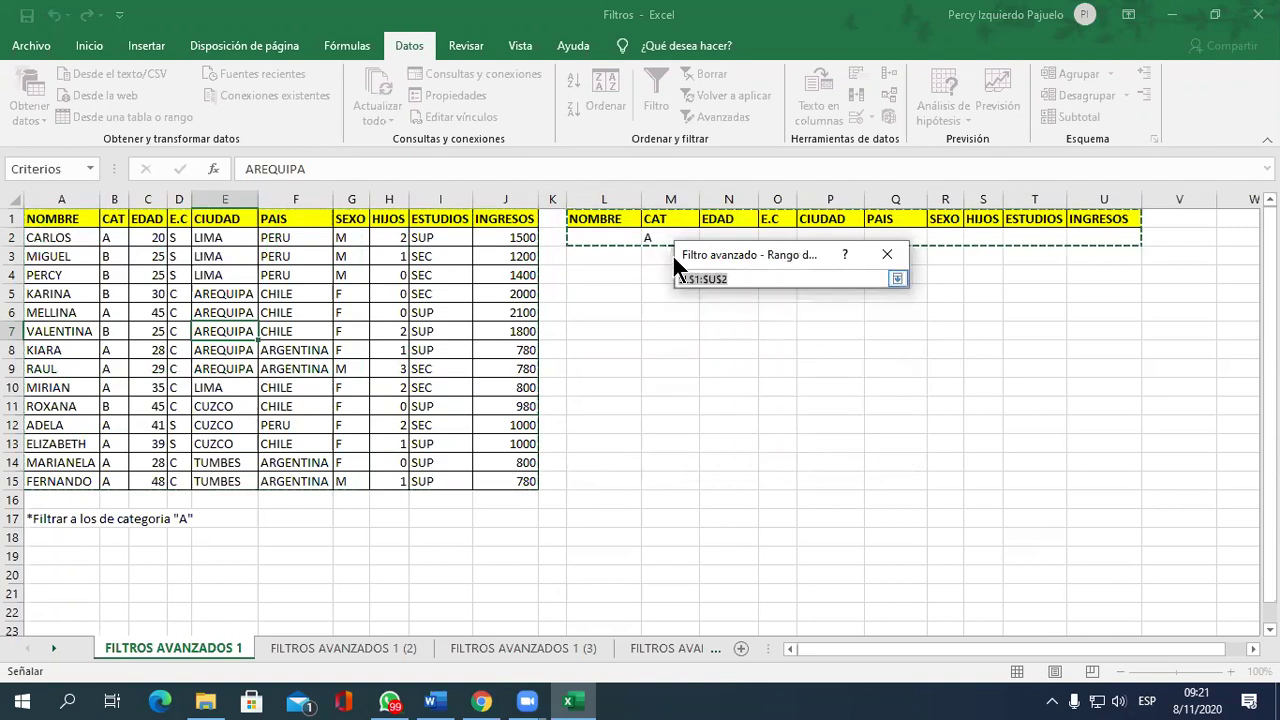
pyautogui.moveTo(655, 218); pyautogui.dragTo(655, 233)
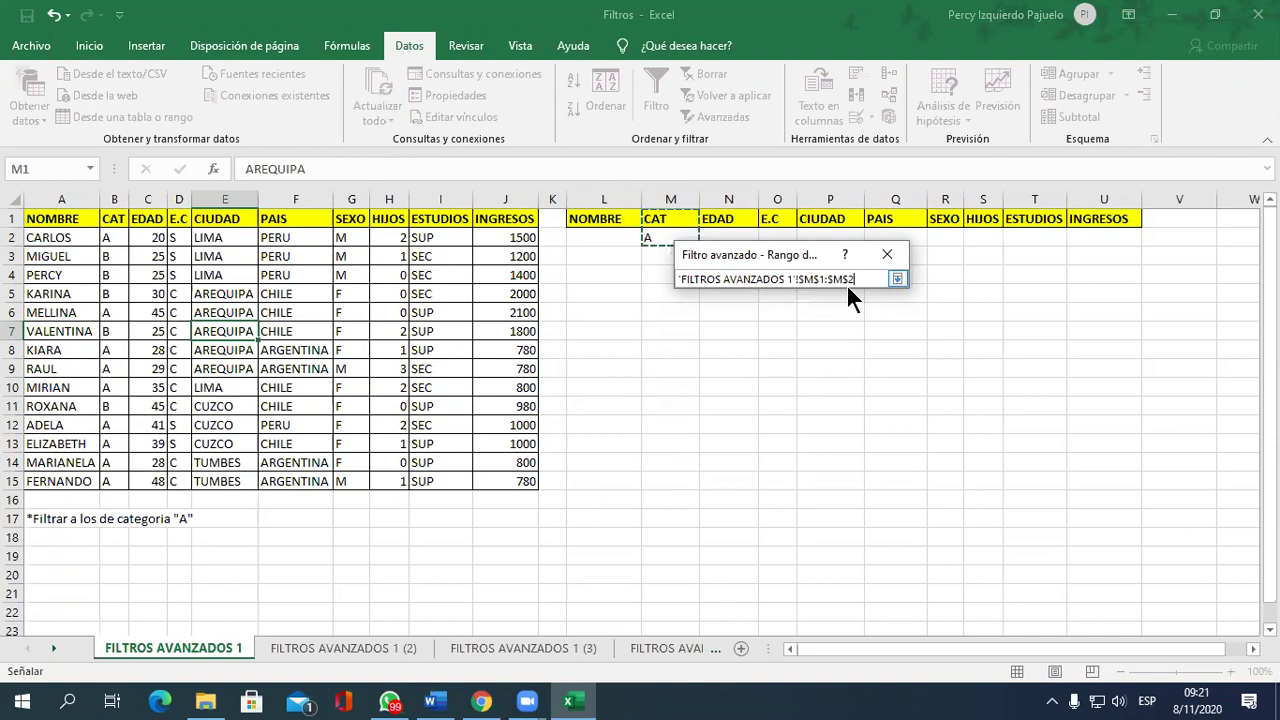
pyautogui.moveTo(708, 254); pyautogui.dragTo(709, 261)
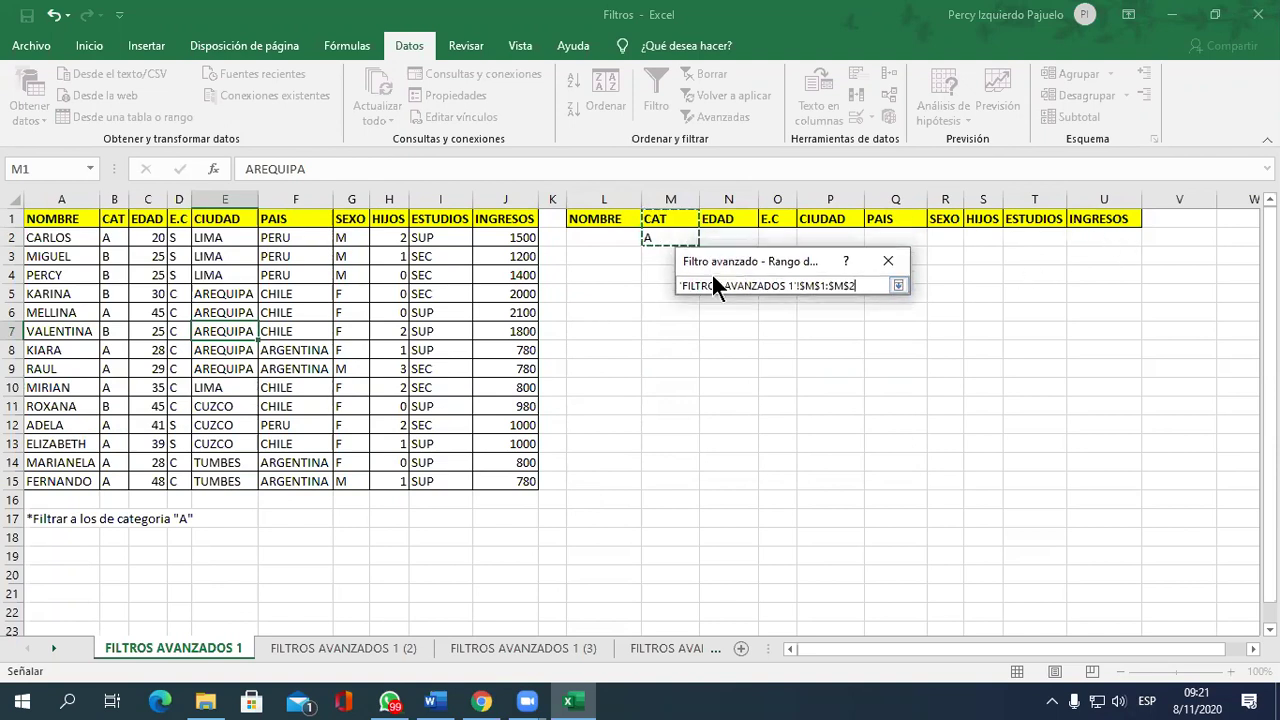
pyautogui.moveTo(603, 218)
pyautogui.mouseDown()
pyautogui.moveTo(1007, 245)
pyautogui.moveTo(690, 241)
pyautogui.moveTo(1094, 237)
pyautogui.mouseUp()
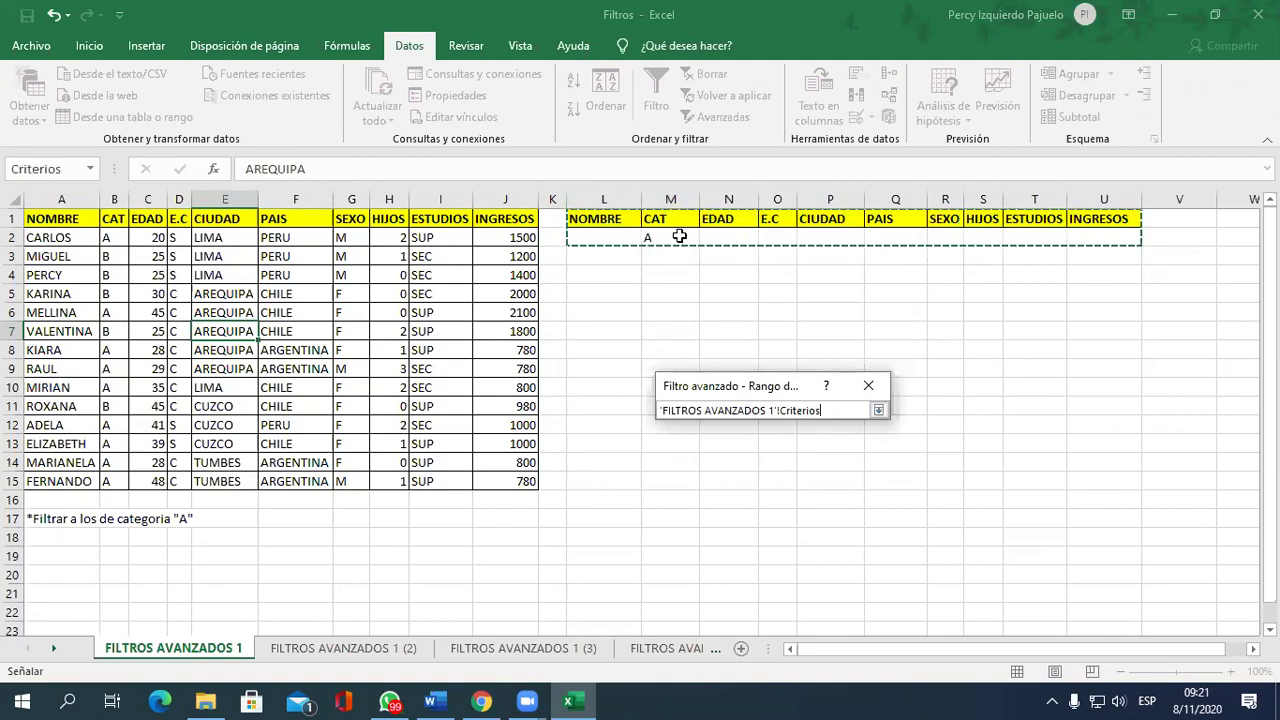
pyautogui.moveTo(663, 216); pyautogui.dragTo(663, 235)
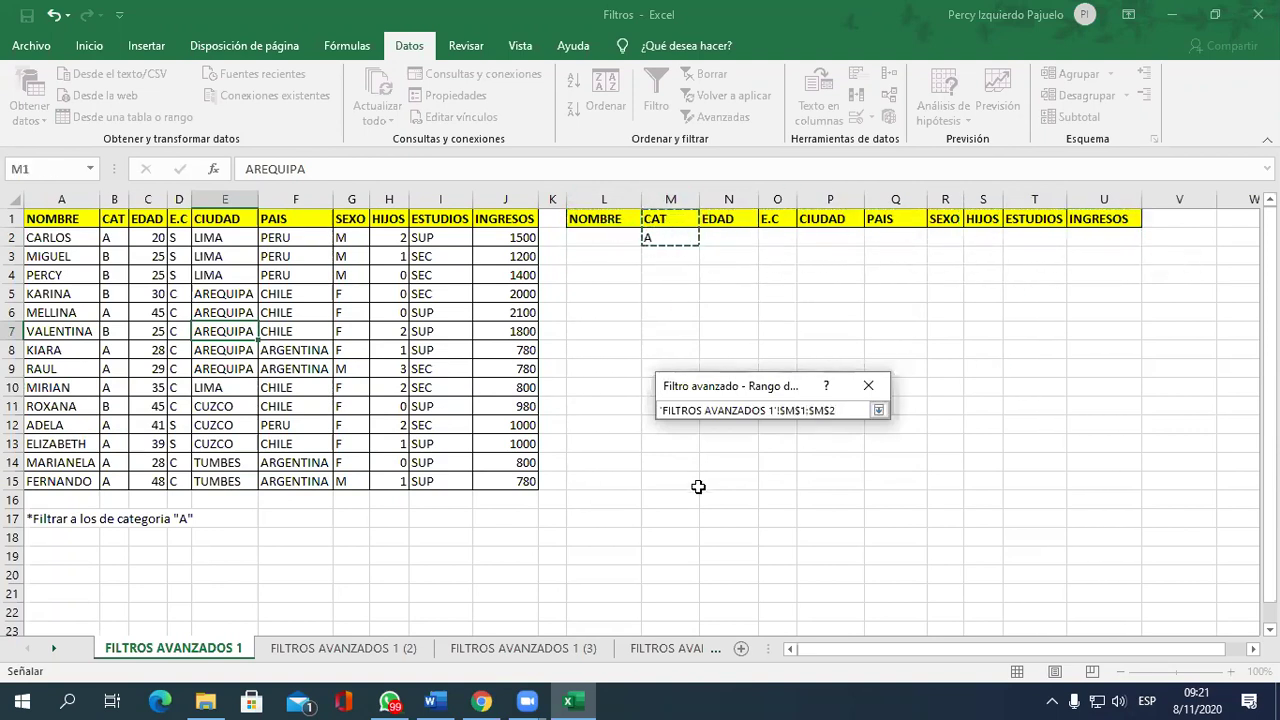
pyautogui.click(877, 410)
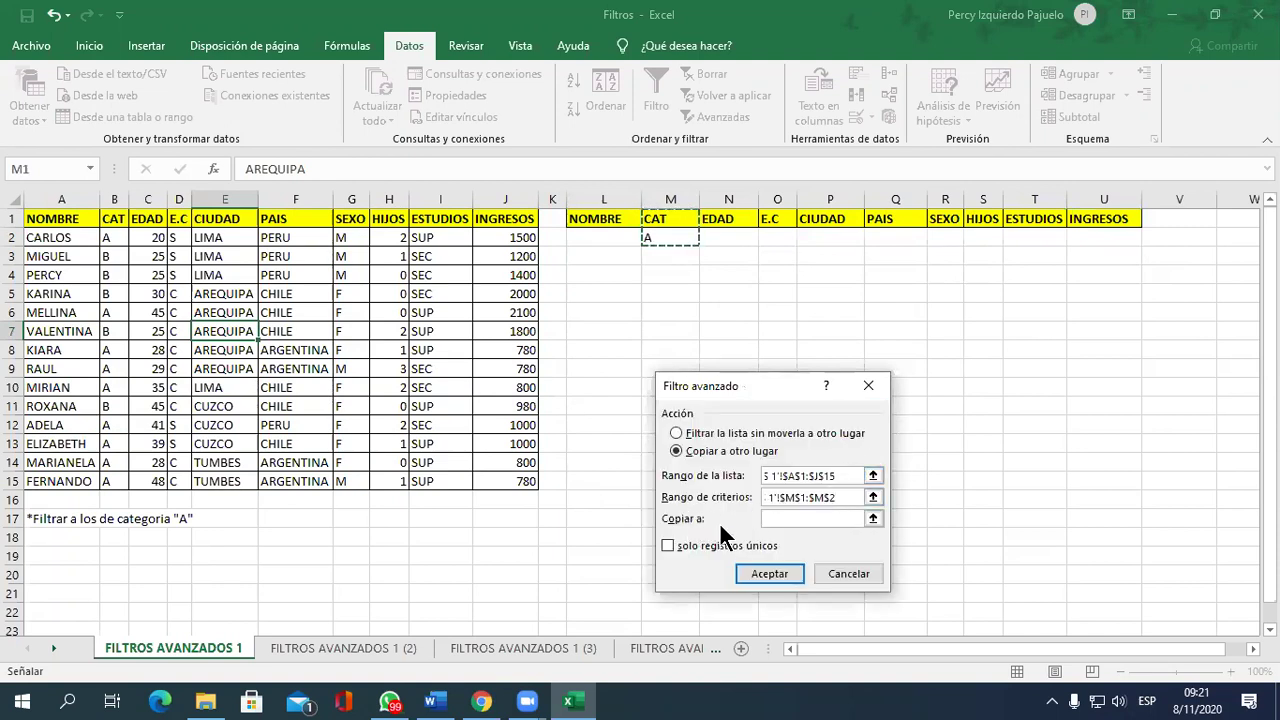
# Set the copy destination to A19 and run the filter, copying the 9 category A records.
pyautogui.click(871, 519)
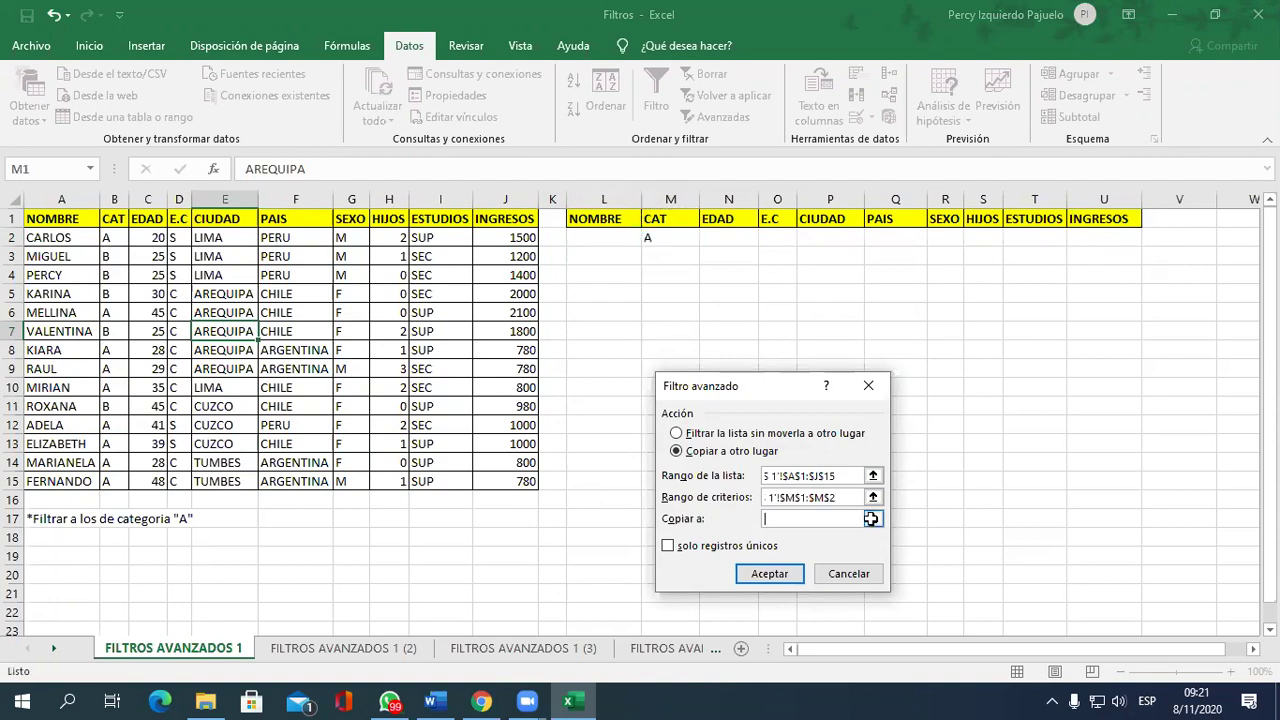
pyautogui.click(69, 555)
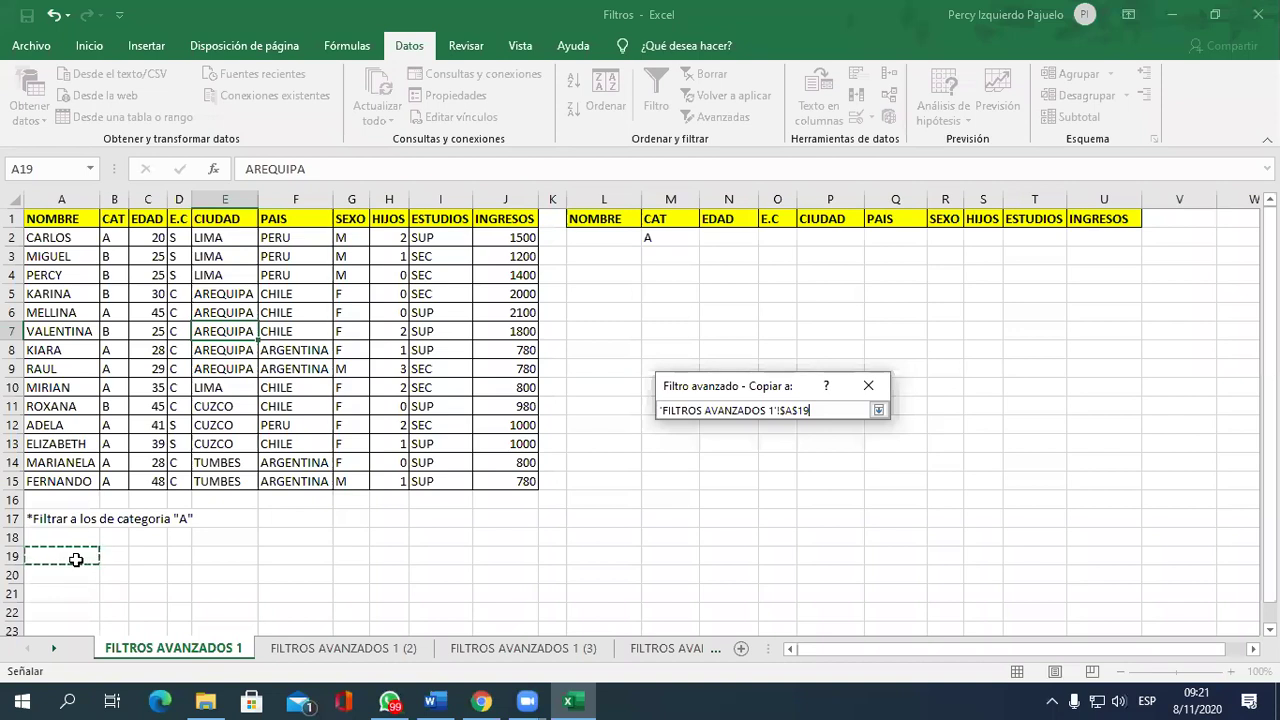
pyautogui.click(876, 411)
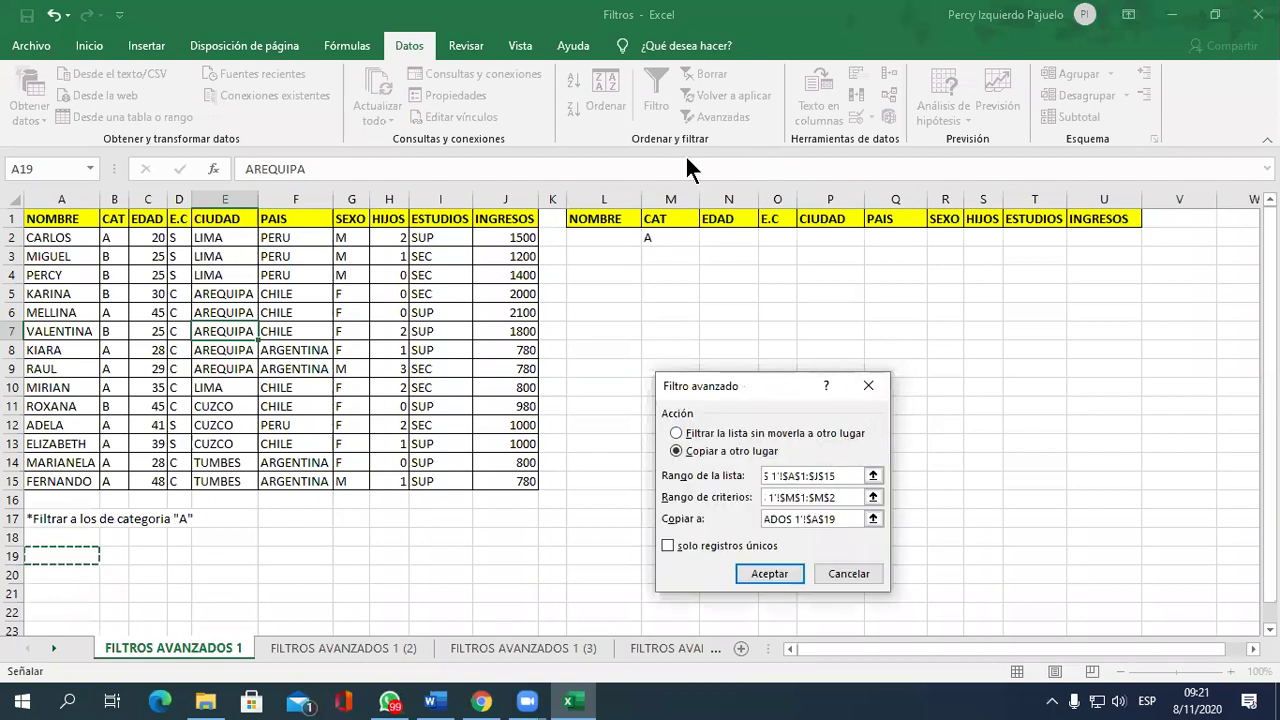
pyautogui.moveTo(738, 395); pyautogui.dragTo(727, 217)
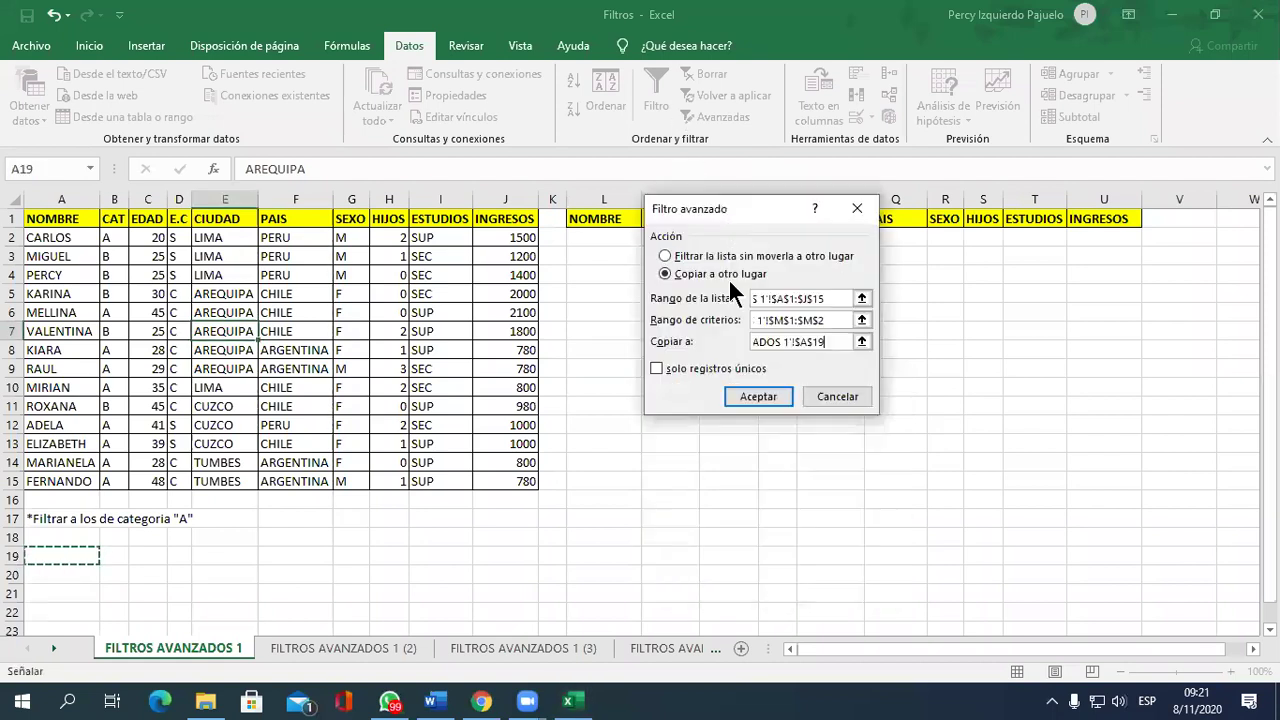
pyautogui.click(741, 395)
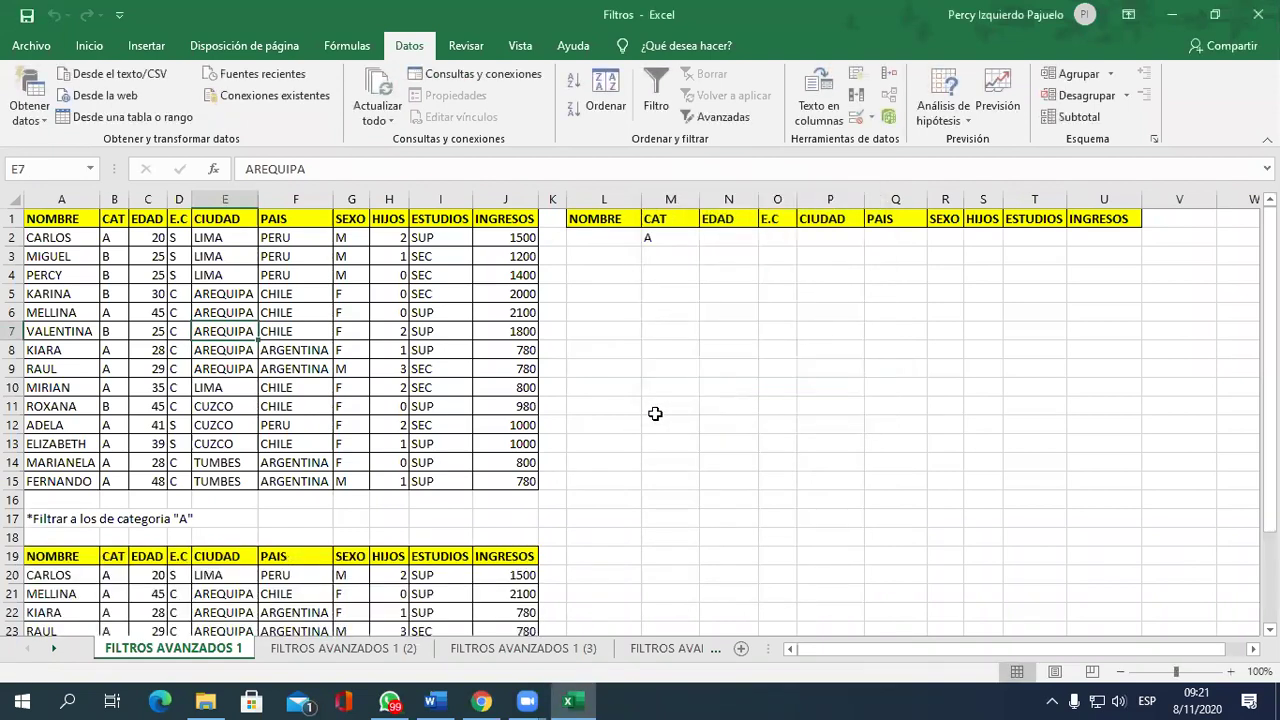
# Scroll through the copied results and highlight the CAT criterion cells L1:M2.
pyautogui.scroll(-3, 655, 413)
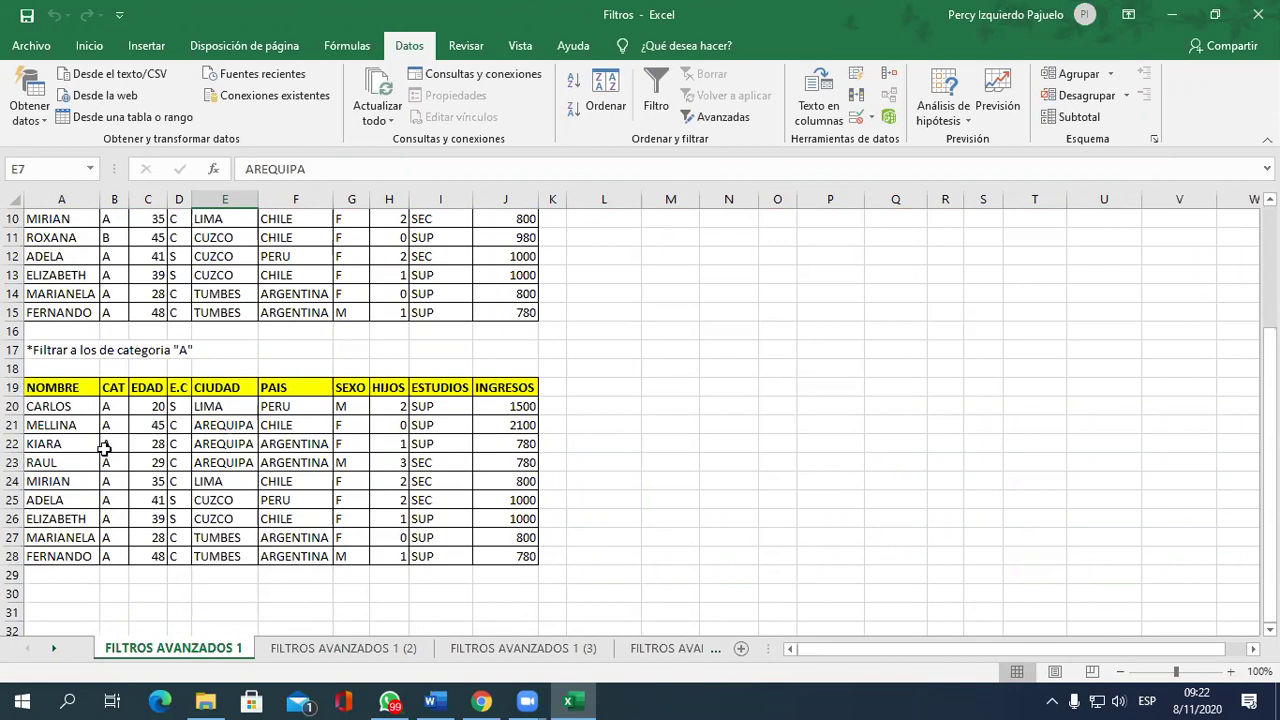
pyautogui.scroll(3, 175, 525)
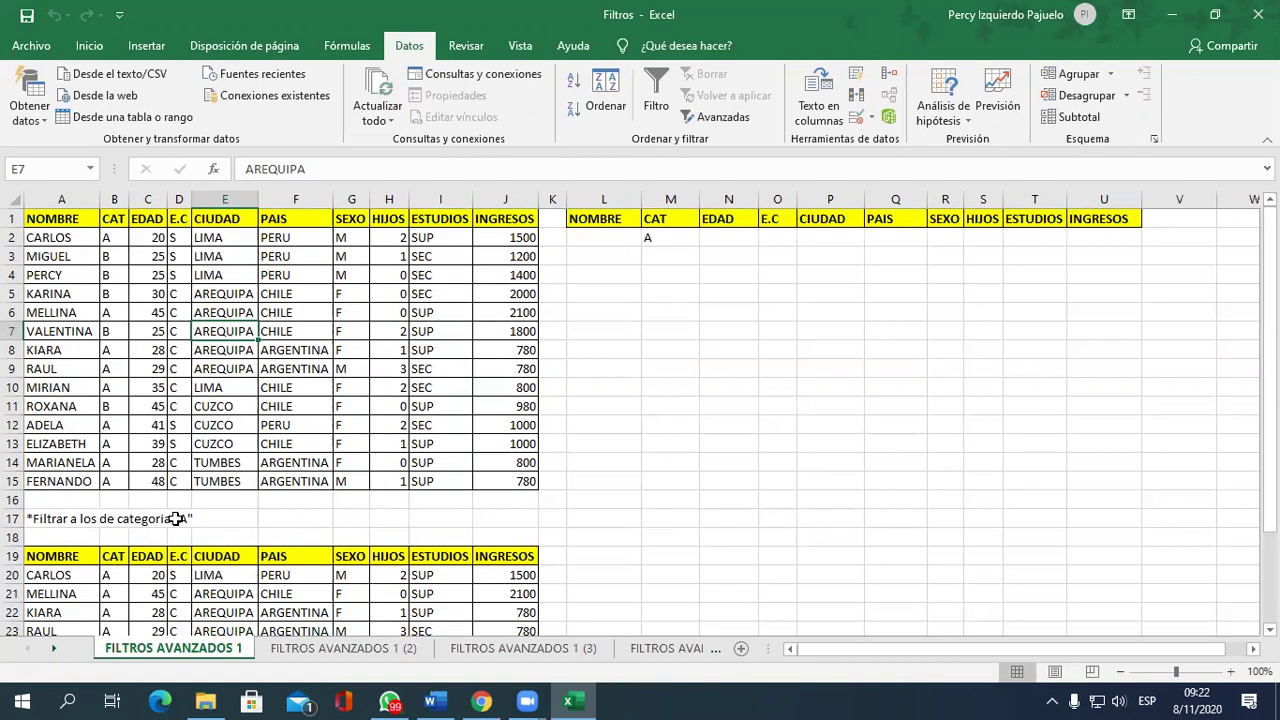
pyautogui.moveTo(605, 220)
pyautogui.mouseDown()
pyautogui.moveTo(733, 237)
pyautogui.moveTo(1098, 237)
pyautogui.mouseUp()
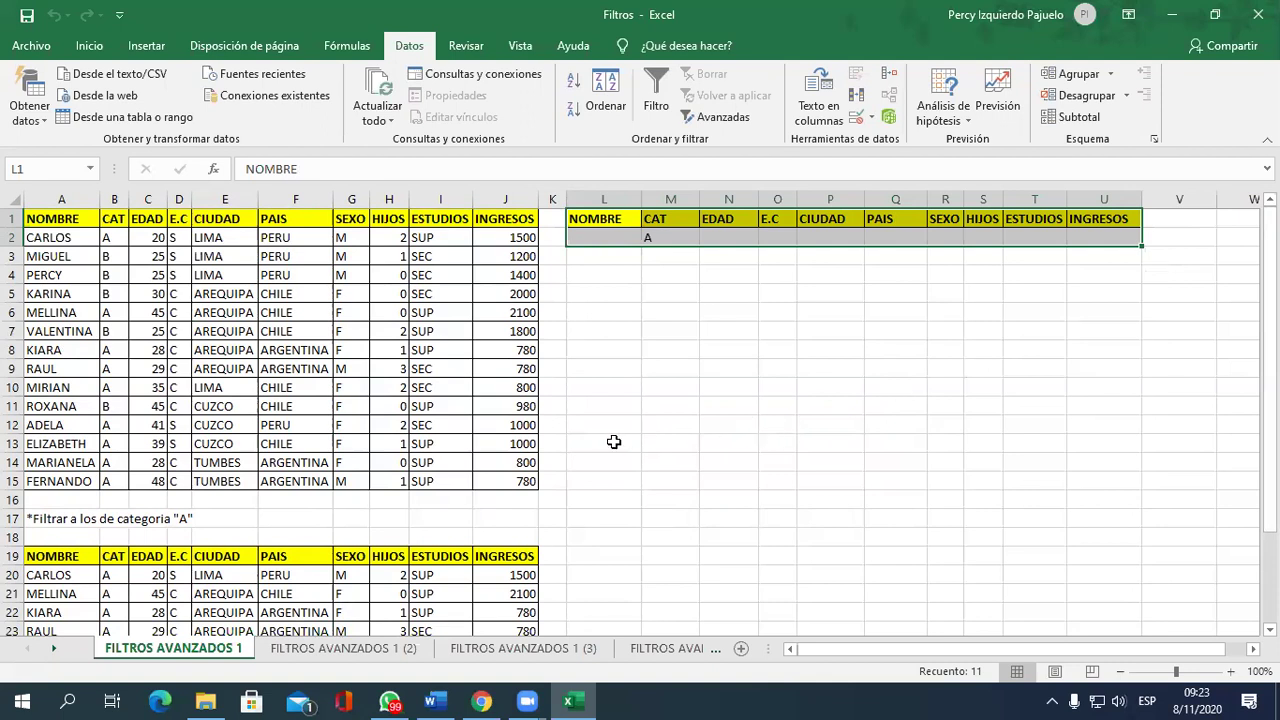
pyautogui.scroll(-1, 614, 441)
pyautogui.scroll(-1, 620, 440)
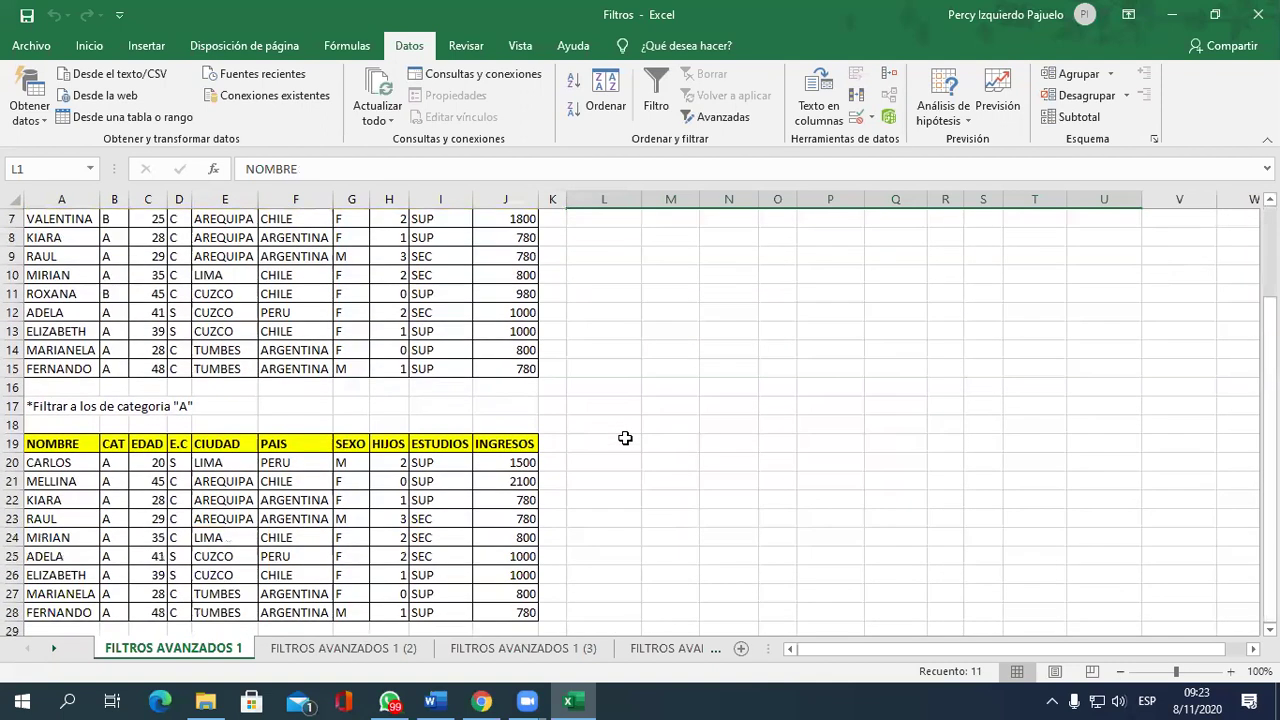
pyautogui.scroll(3, 625, 436)
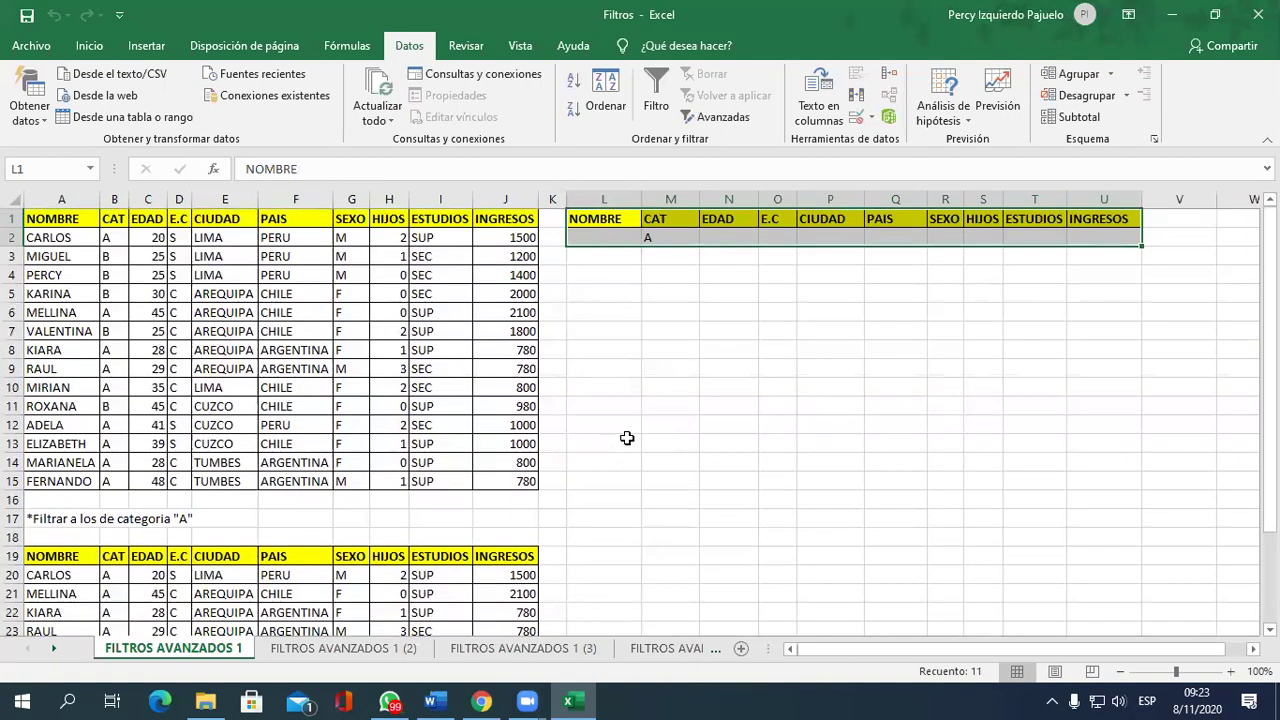
# On the FILTROS AVANZADOS 1 (2) sheet, enter B as the CAT criterion in M2.
pyautogui.click(388, 650)
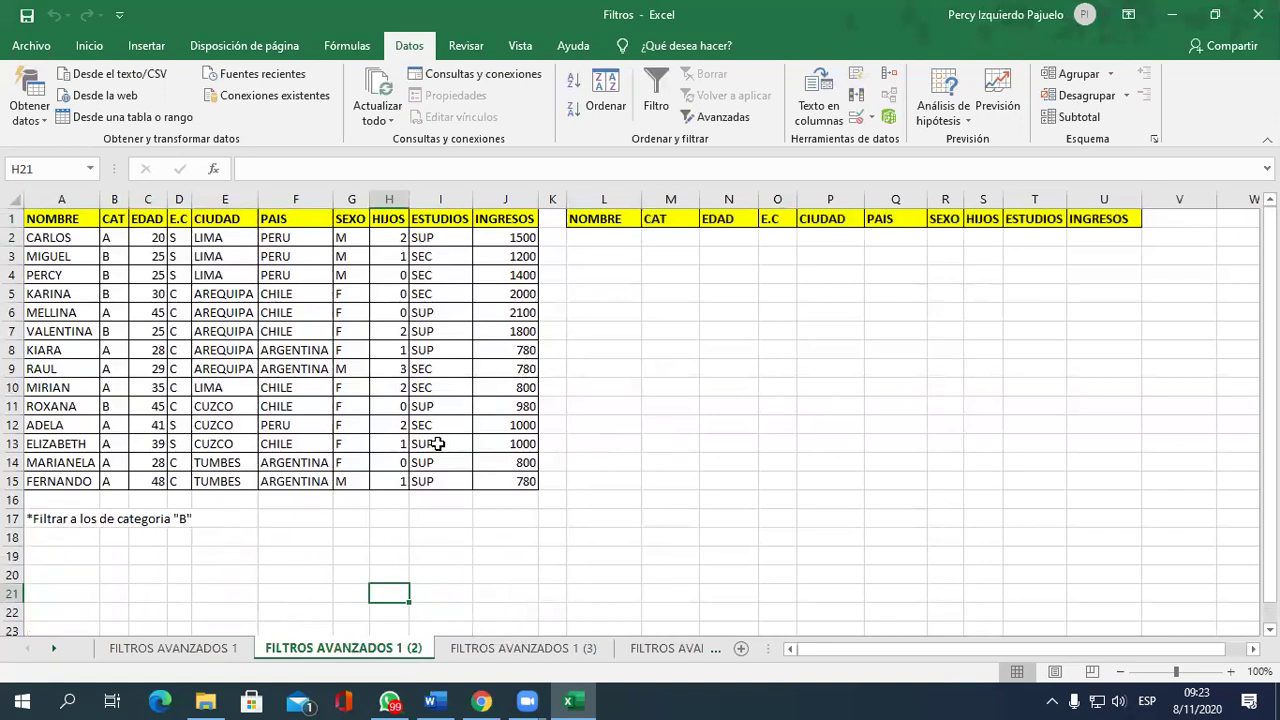
pyautogui.click(690, 237)
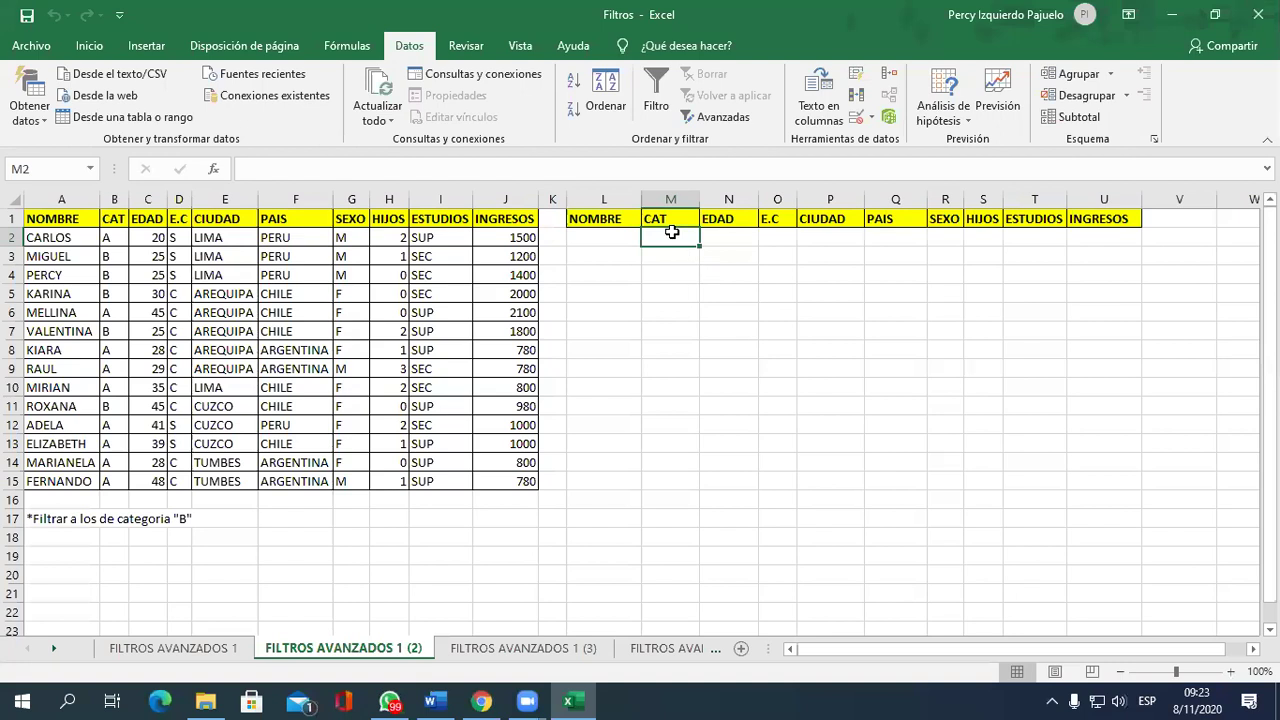
pyautogui.write('B')
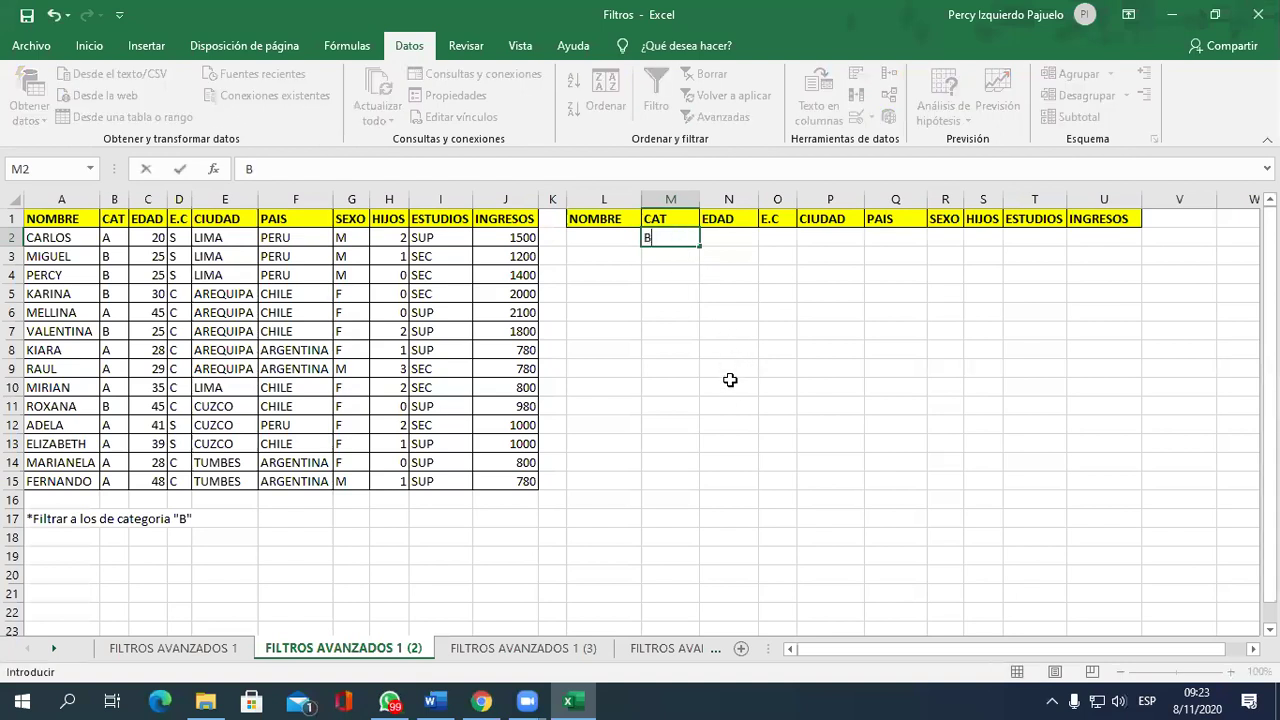
pyautogui.click(732, 440)
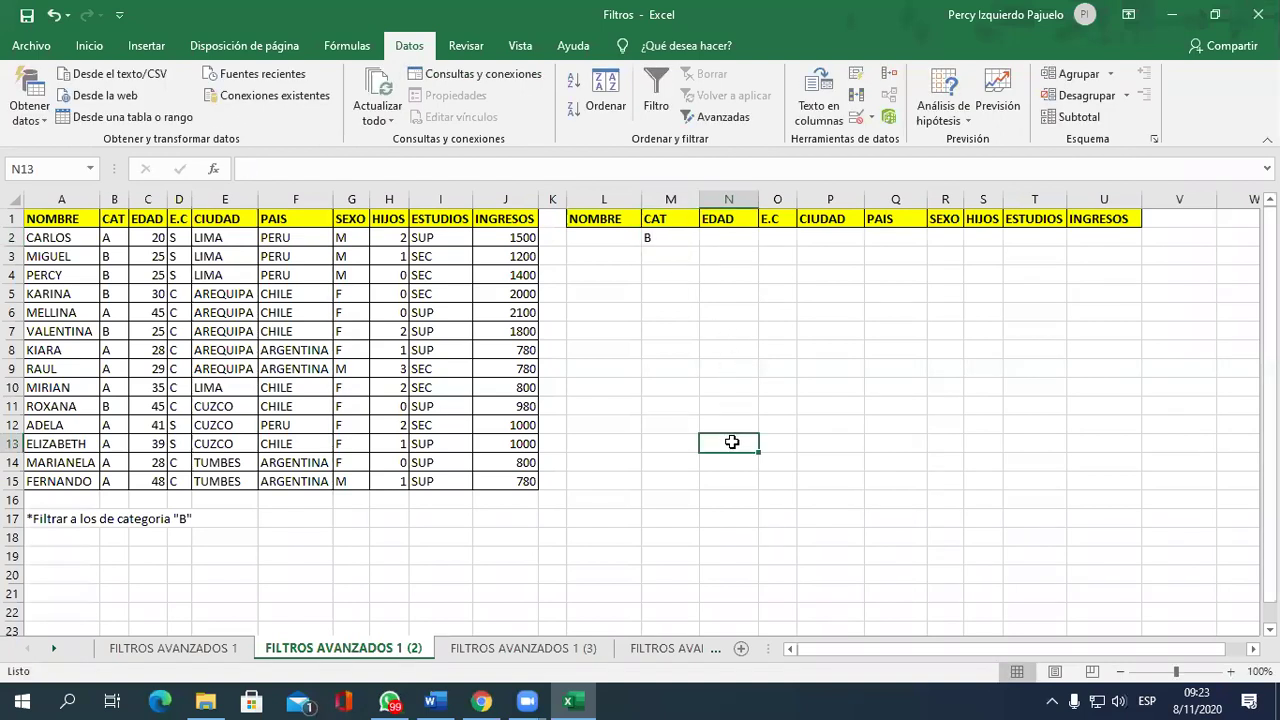
# Highlight the criteria and table header rows, then select a cell inside the data table.
pyautogui.moveTo(628, 227); pyautogui.dragTo(1101, 228)
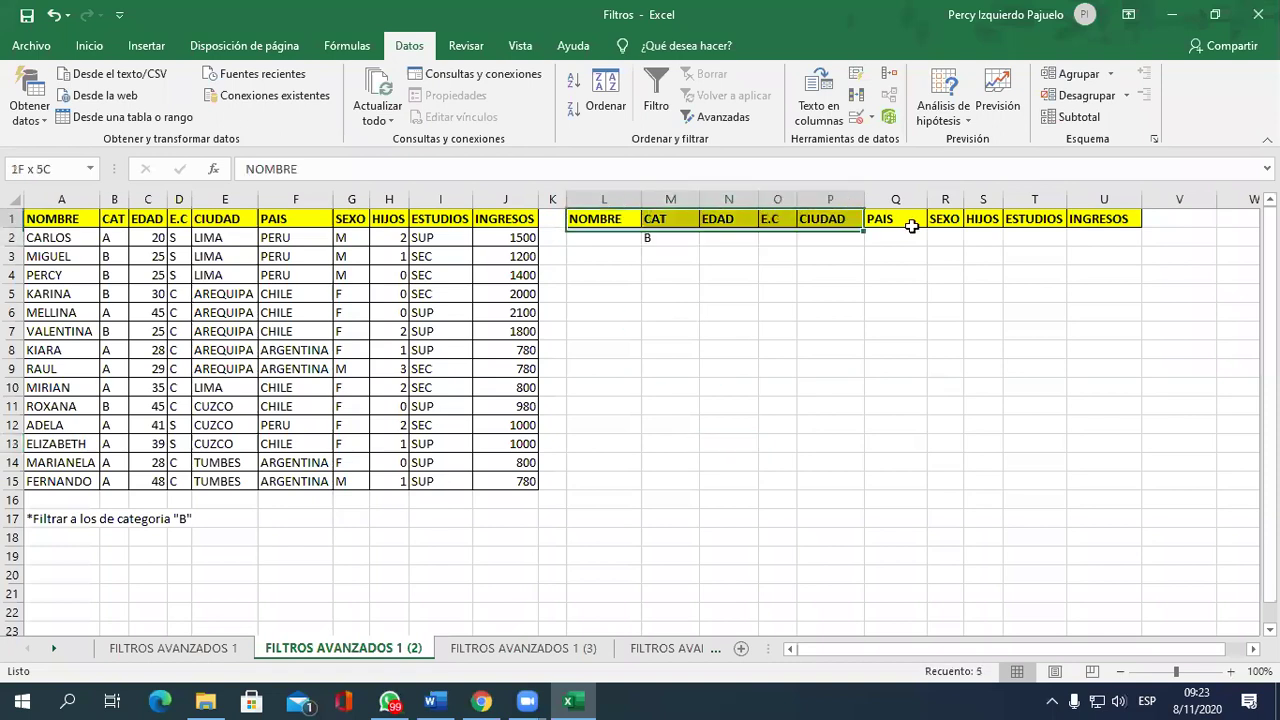
pyautogui.moveTo(614, 218); pyautogui.dragTo(1100, 219)
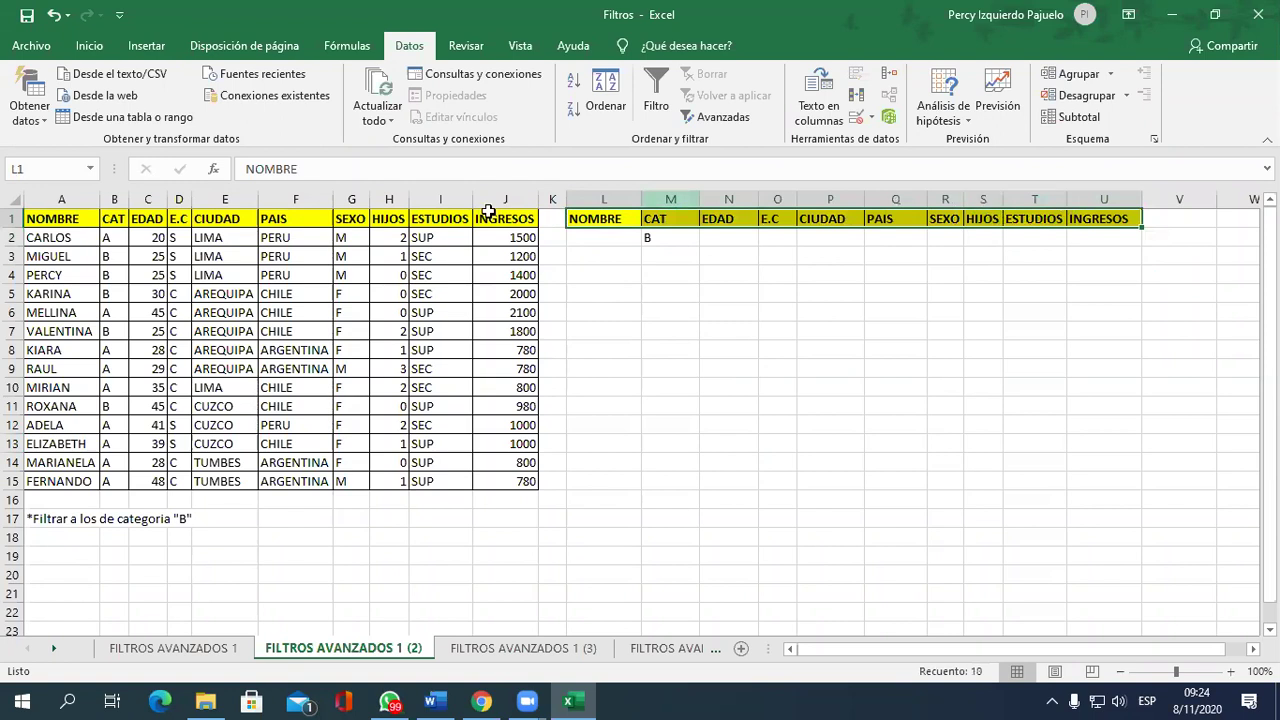
pyautogui.moveTo(52, 220); pyautogui.dragTo(1090, 221)
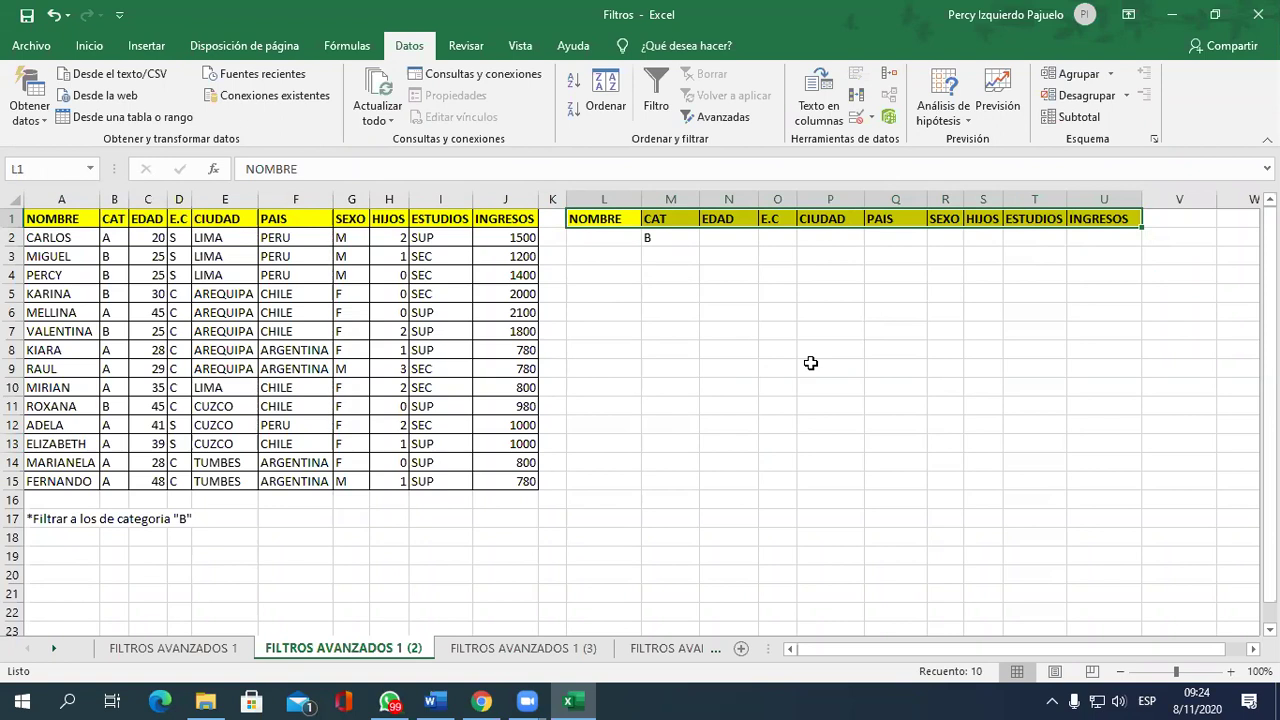
pyautogui.click(247, 350)
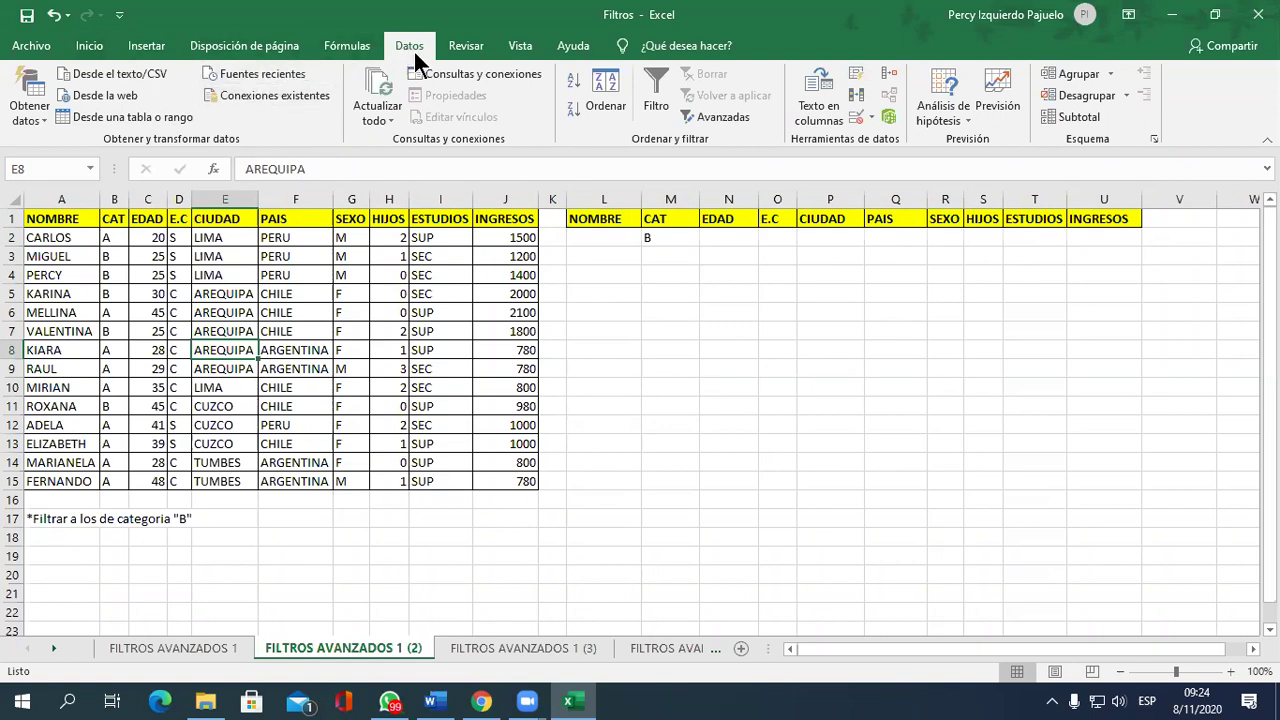
pyautogui.click(225, 275)
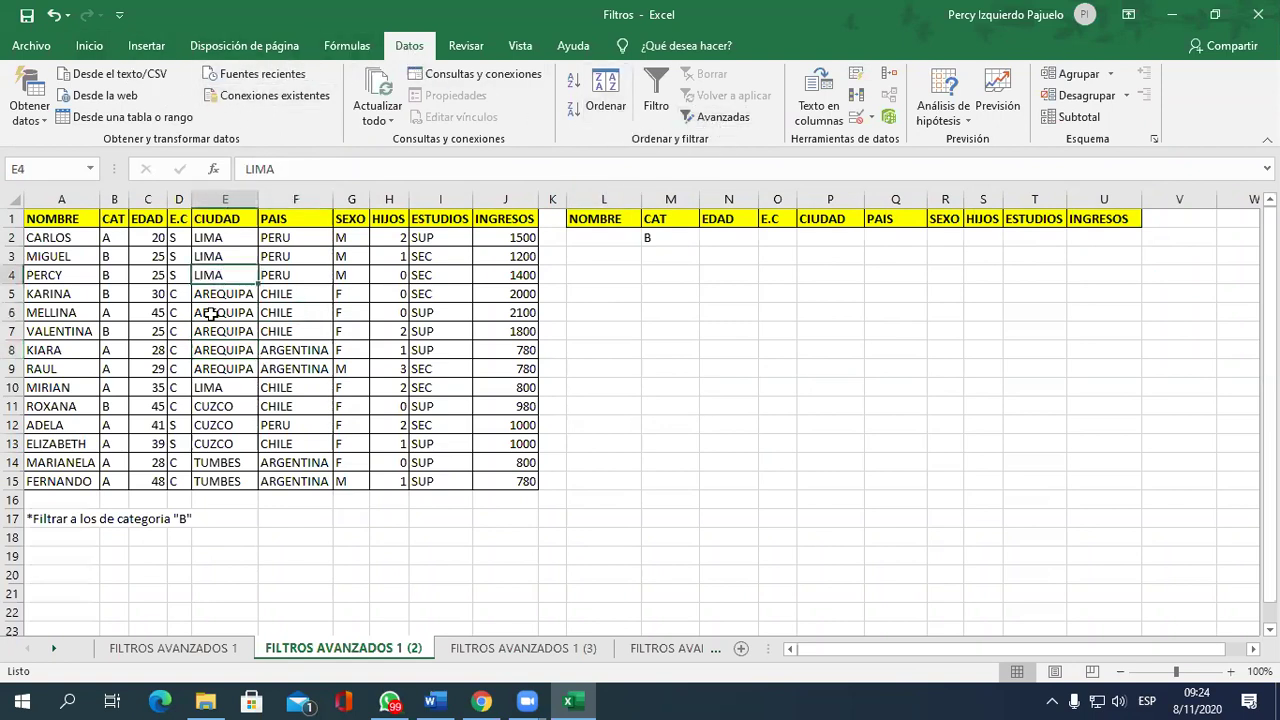
pyautogui.click(179, 350)
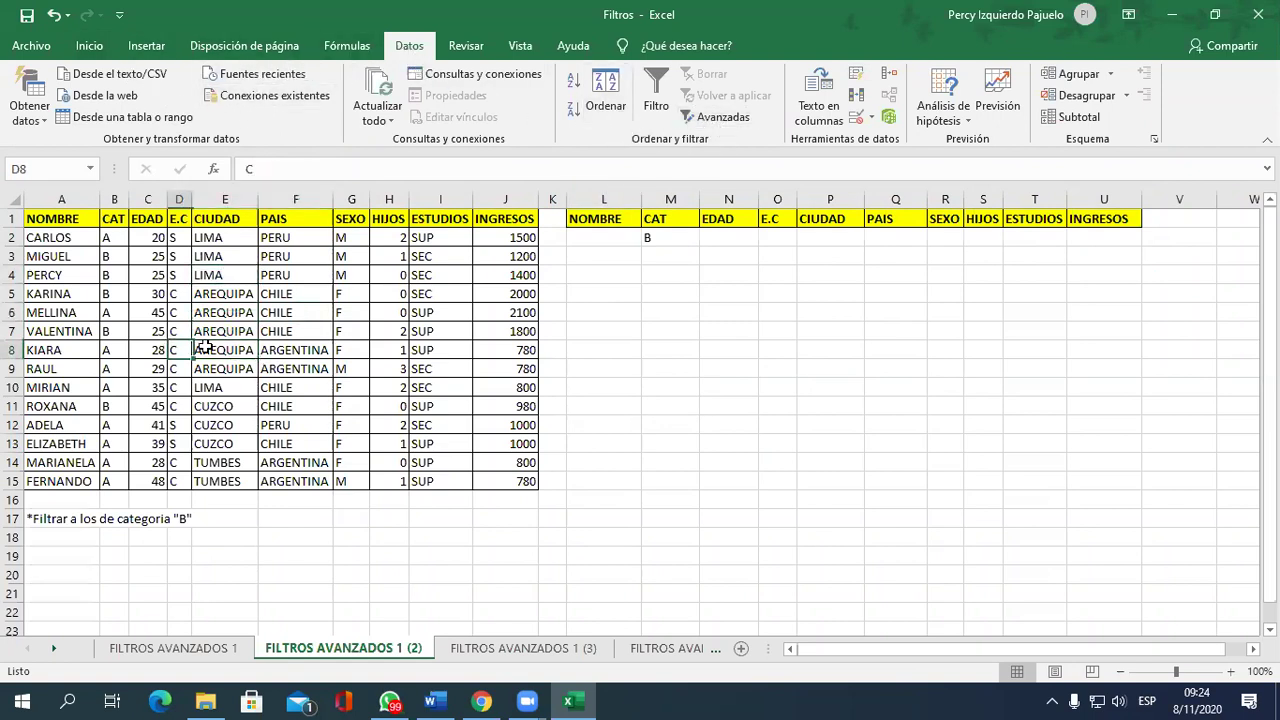
# Open Advanced Filter set to copy elsewhere, with list range A1:J15.
pyautogui.click(717, 117)
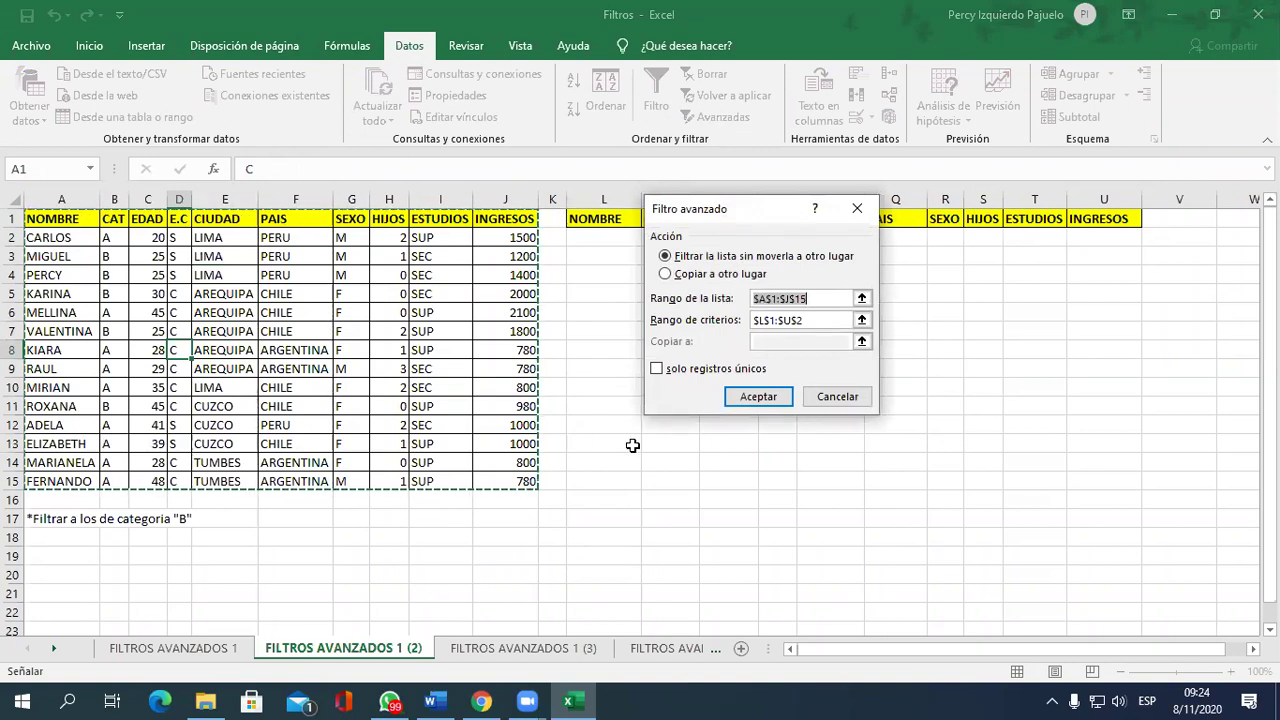
pyautogui.moveTo(691, 209); pyautogui.dragTo(698, 282)
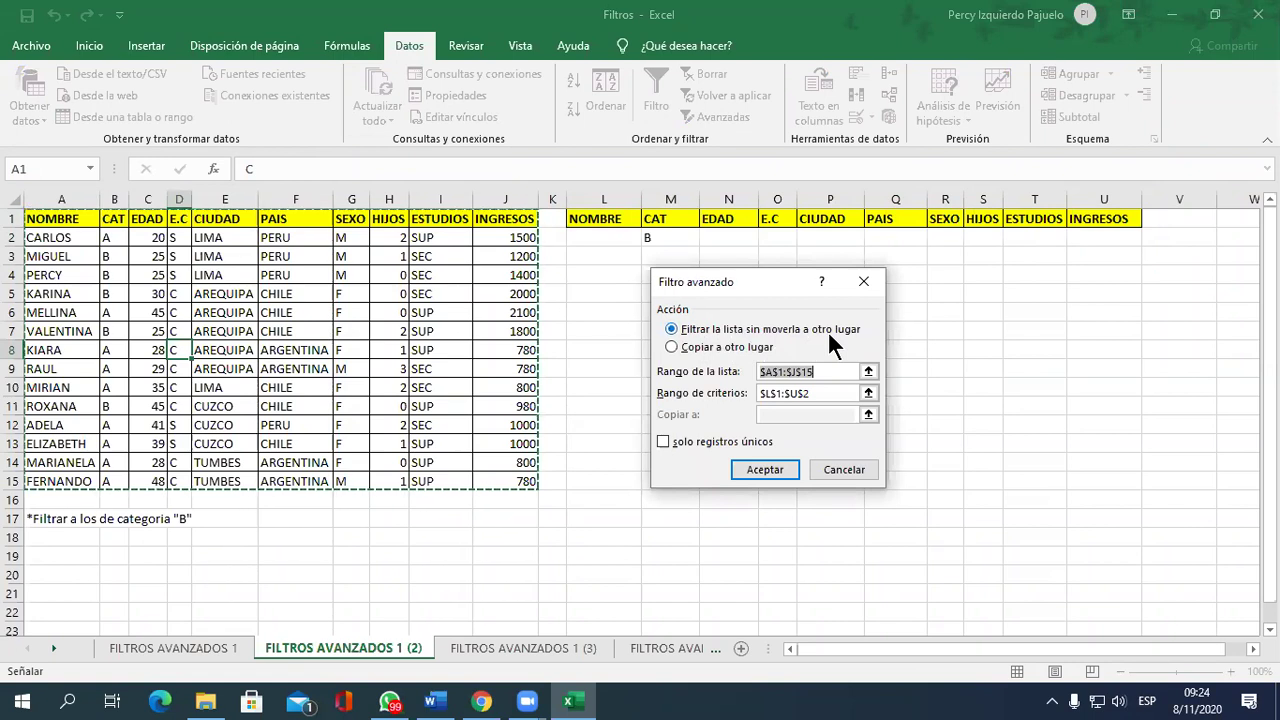
pyautogui.click(708, 350)
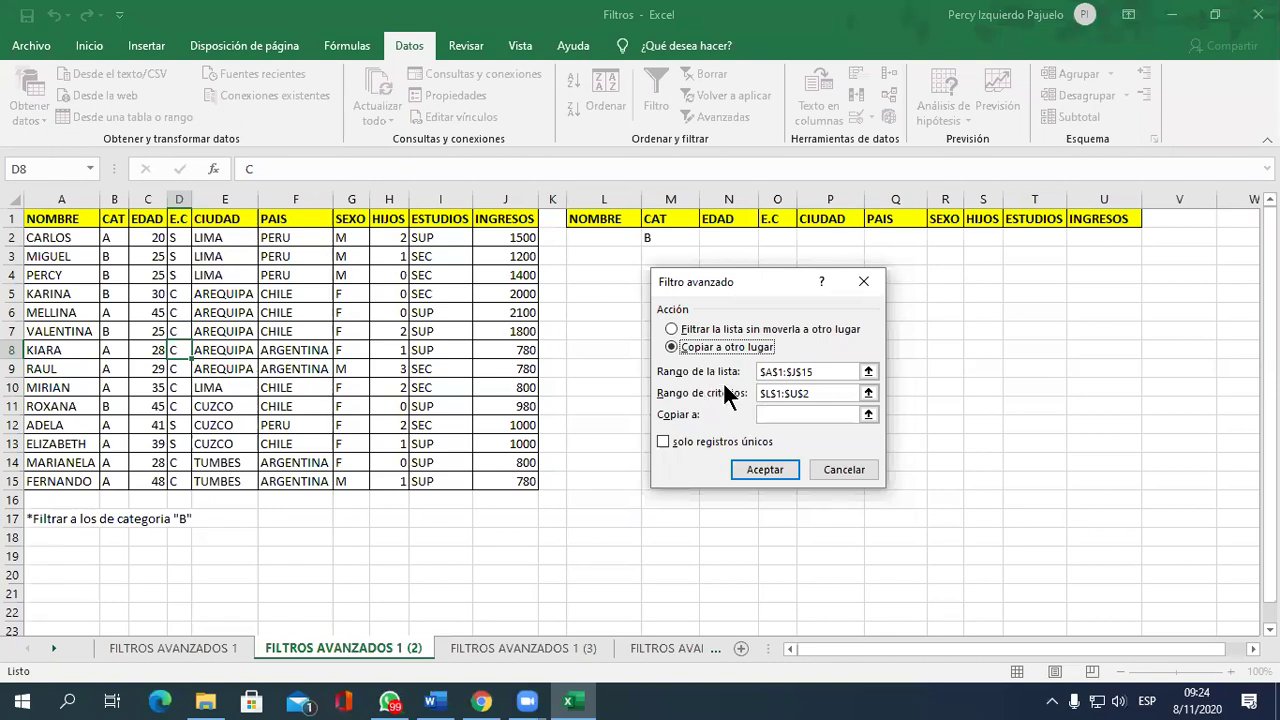
pyautogui.click(870, 369)
pyautogui.click(81, 218)
pyautogui.moveTo(81, 218); pyautogui.dragTo(510, 481)
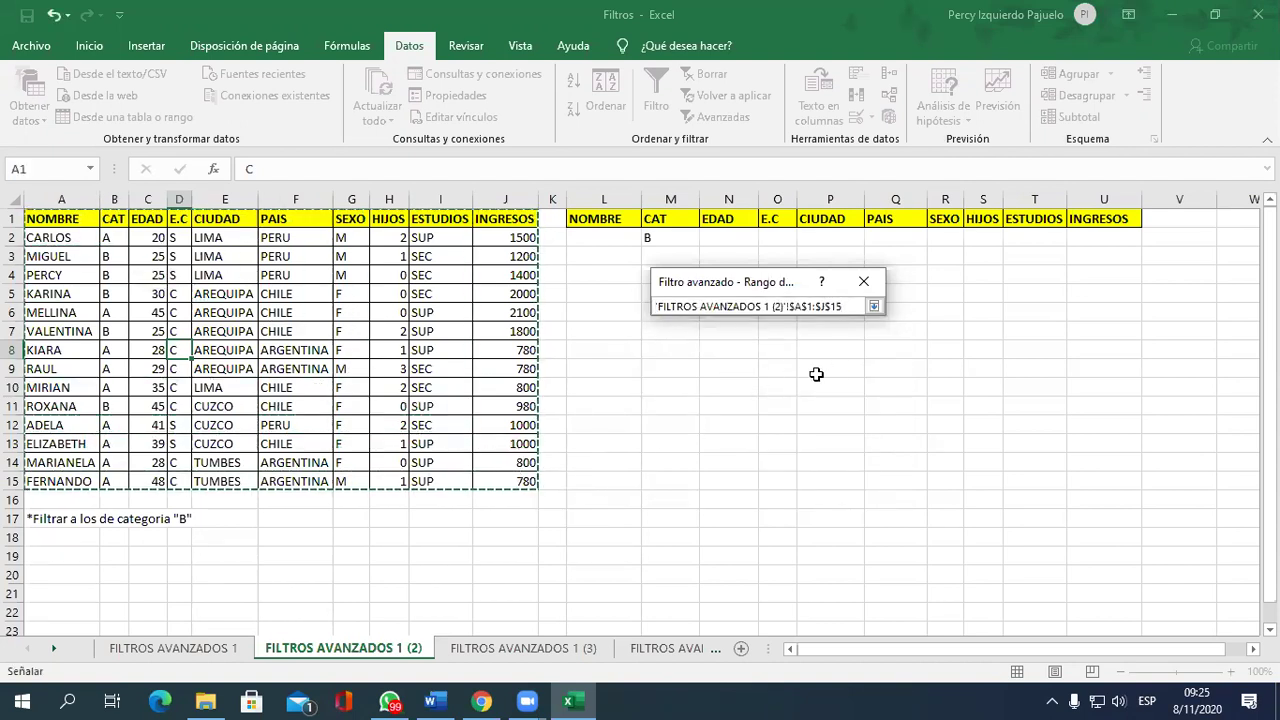
pyautogui.click(873, 306)
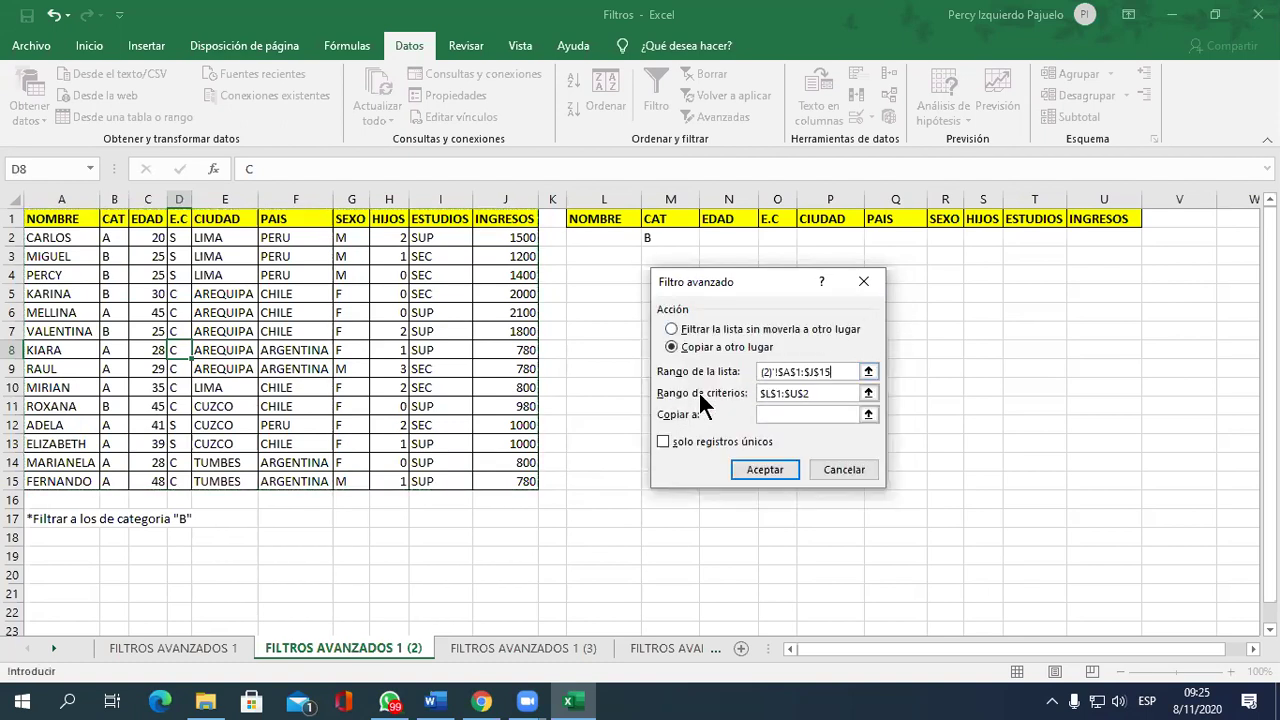
# Set criteria M1:M2 and destination A19, then run the filter for category B rows.
pyautogui.click(870, 391)
pyautogui.click(664, 221)
pyautogui.moveTo(664, 221)
pyautogui.mouseDown()
pyautogui.moveTo(663, 237)
pyautogui.moveTo(1108, 224)
pyautogui.moveTo(1102, 241)
pyautogui.mouseUp()
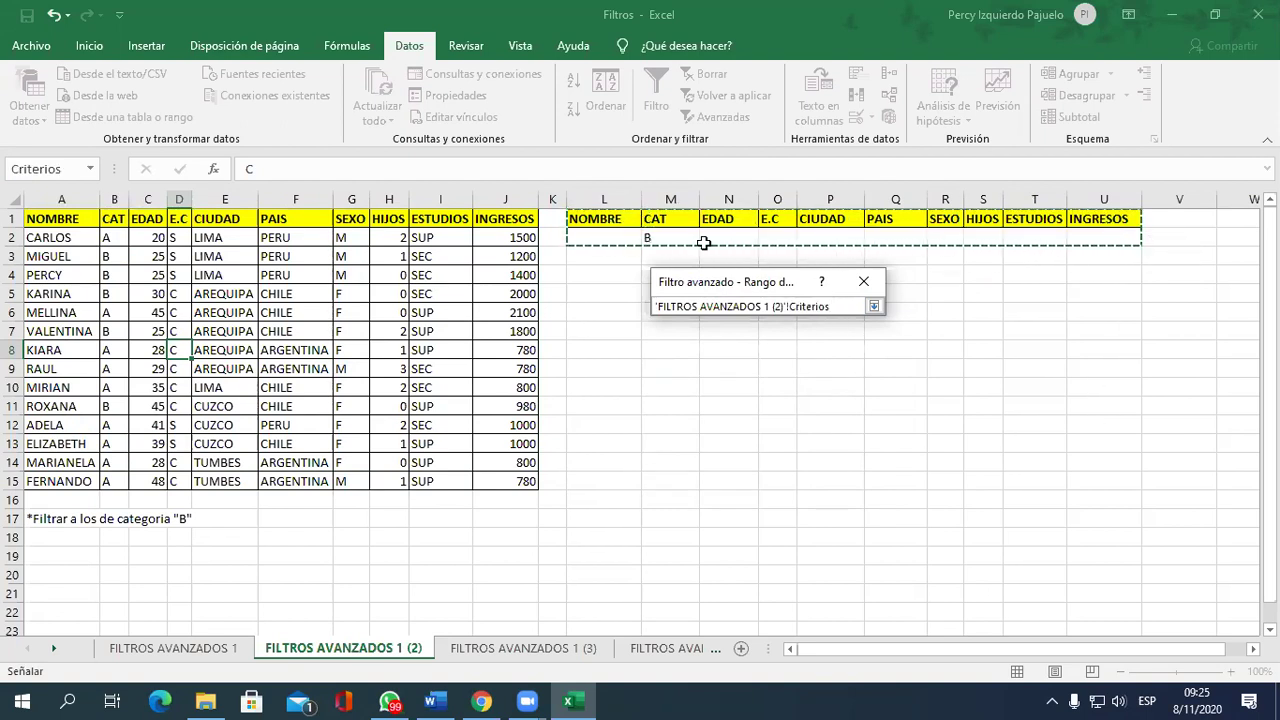
pyautogui.moveTo(660, 221); pyautogui.dragTo(665, 240)
pyautogui.click(873, 306)
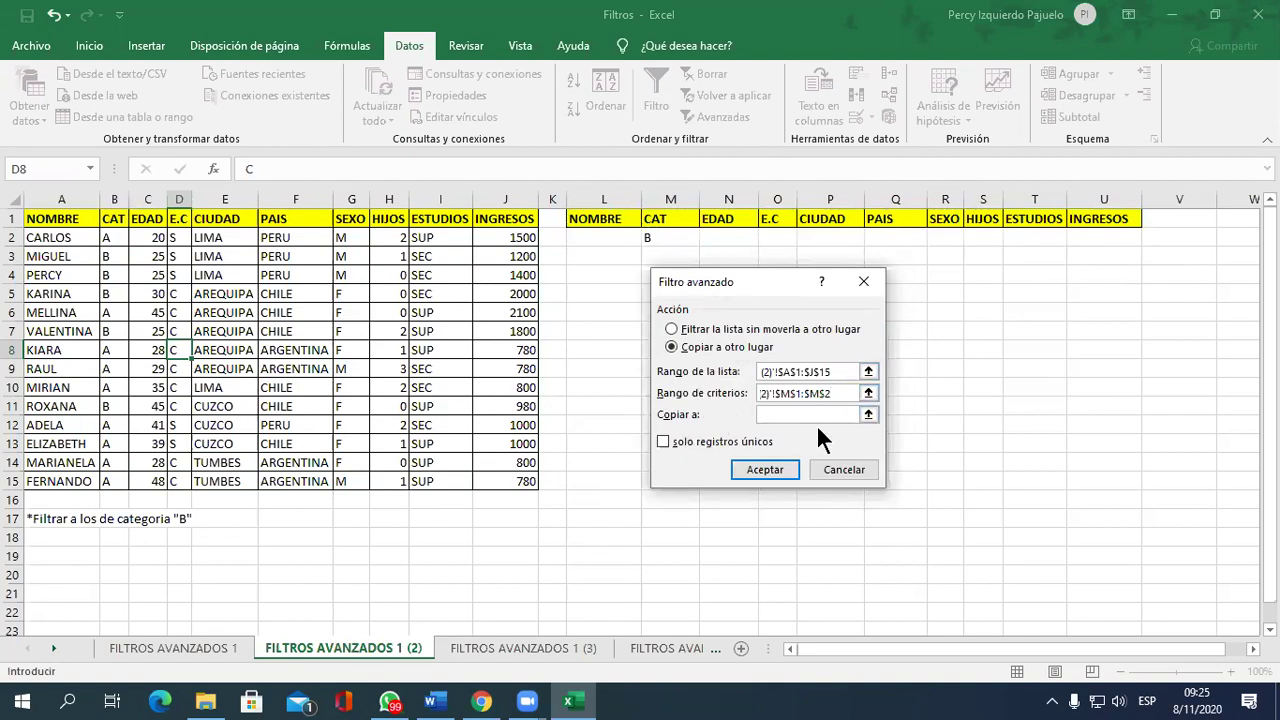
pyautogui.click(868, 415)
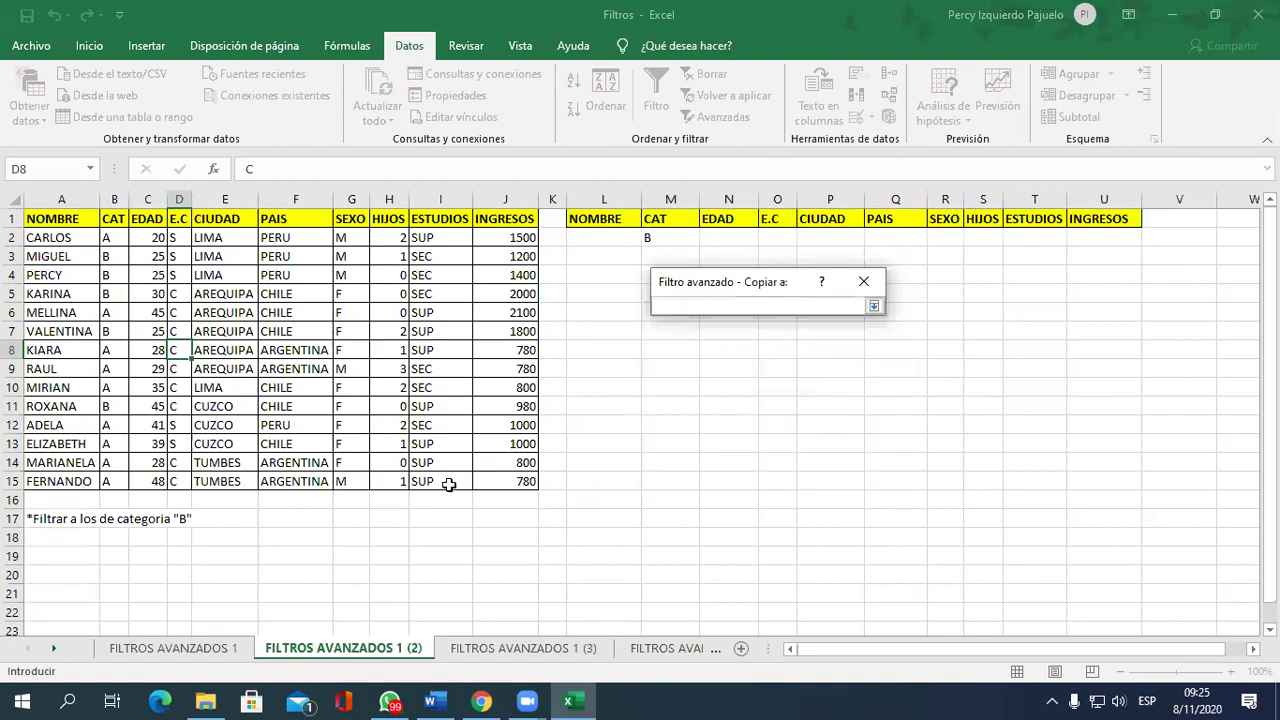
pyautogui.click(68, 558)
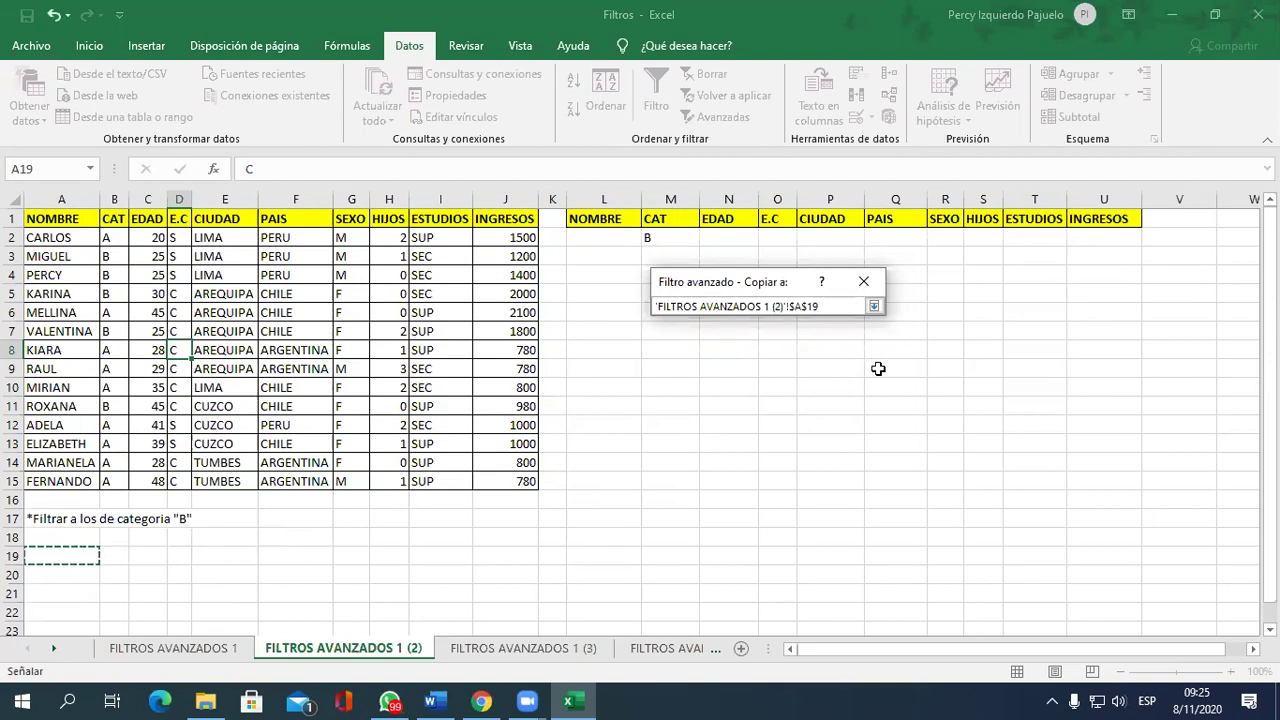
pyautogui.click(871, 305)
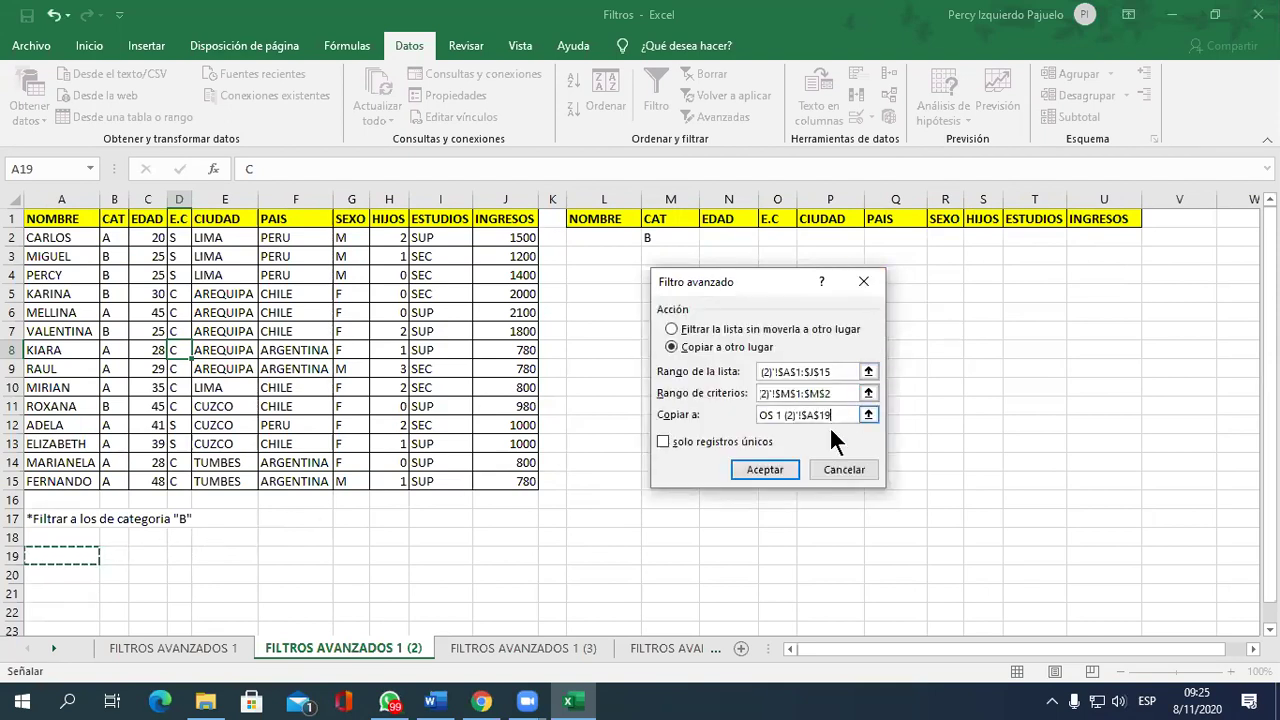
pyautogui.click(784, 465)
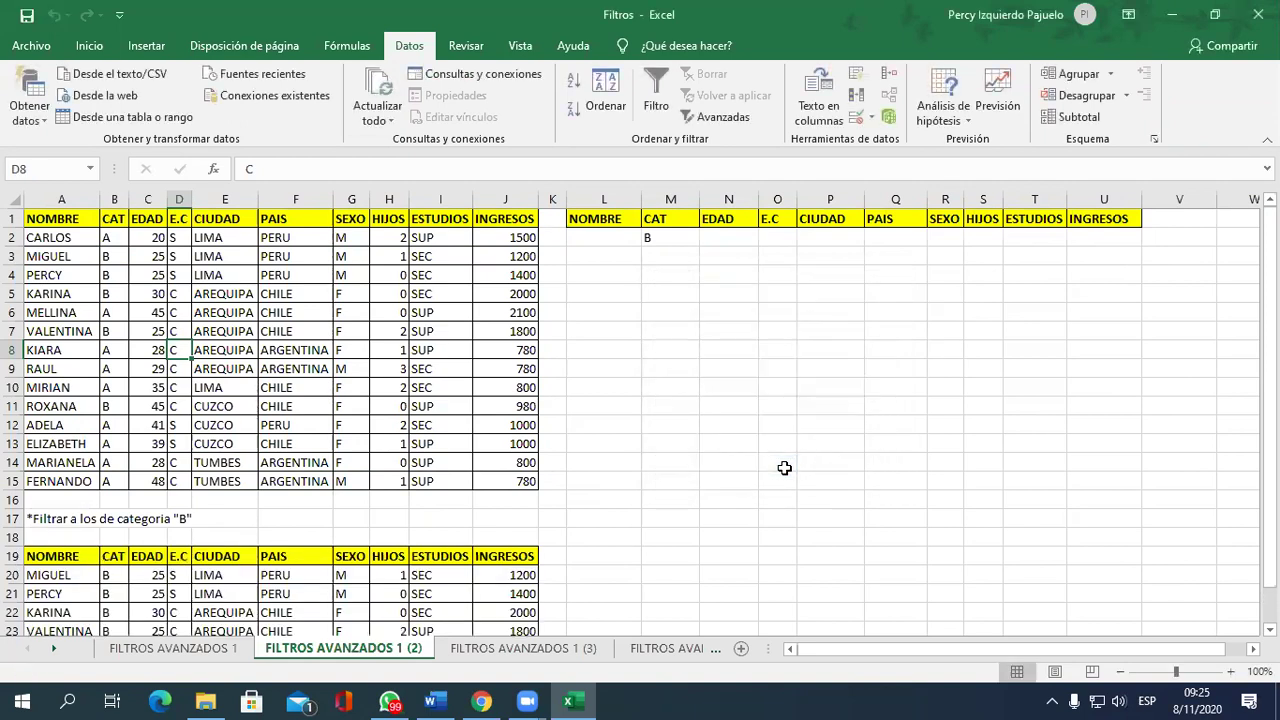
pyautogui.scroll(-2, 783, 466)
pyautogui.scroll(2, 781, 464)
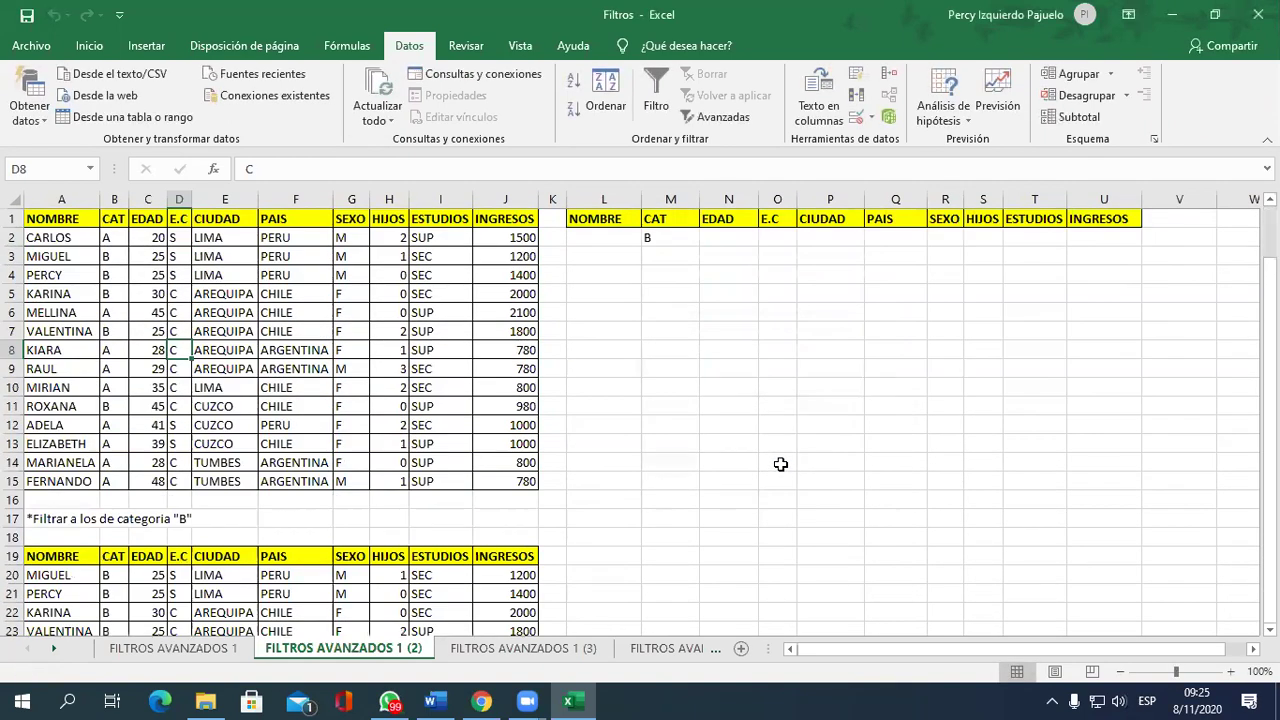
pyautogui.scroll(-1, 781, 464)
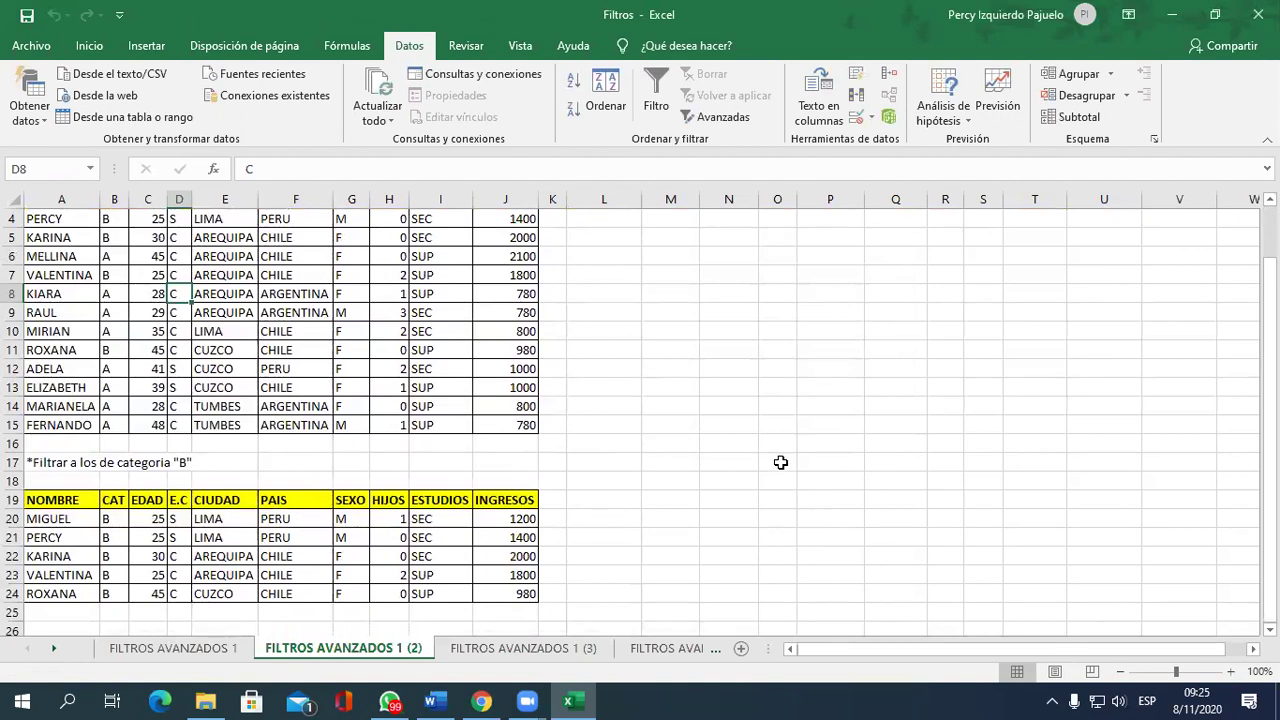
pyautogui.scroll(1, 781, 462)
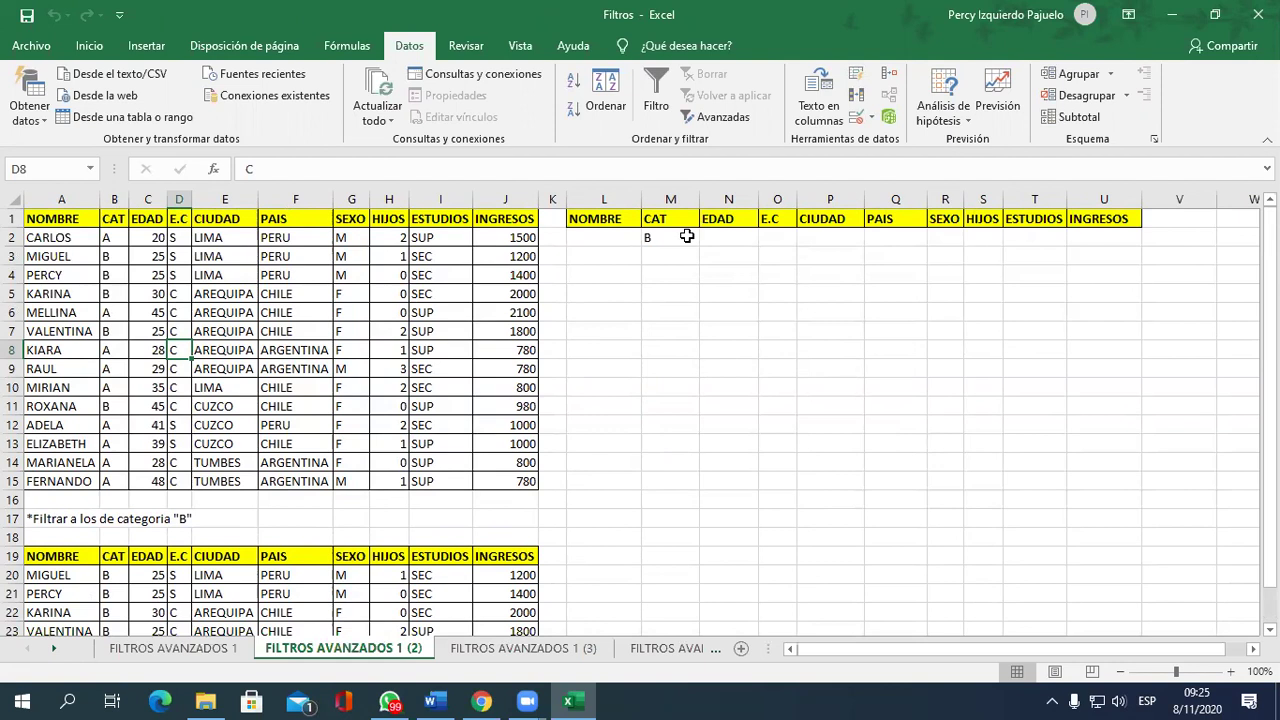
pyautogui.scroll(-1, 687, 236)
pyautogui.scroll(1, 670, 263)
pyautogui.scroll(-1, 552, 597)
pyautogui.scroll(1, 555, 595)
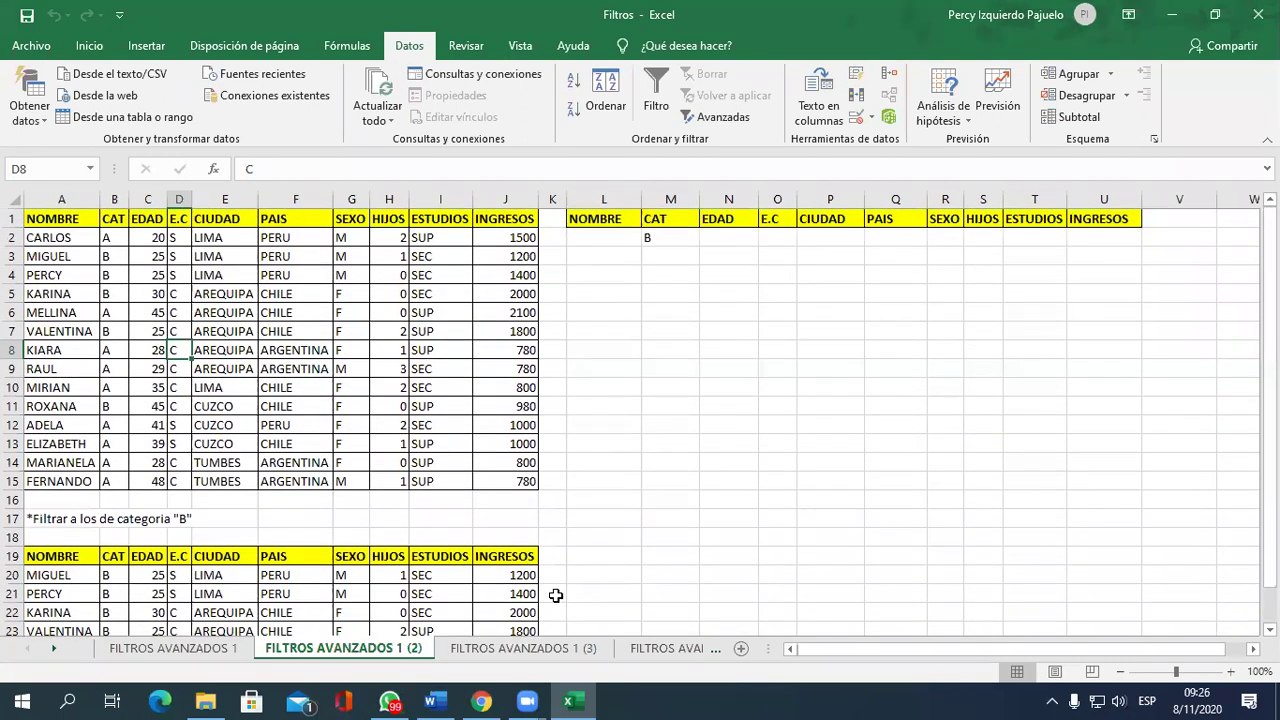
# On sheet FILTROS AVANZADOS 1 (3), enter criteria A under CAT and >25 under EDAD.
pyautogui.click(541, 647)
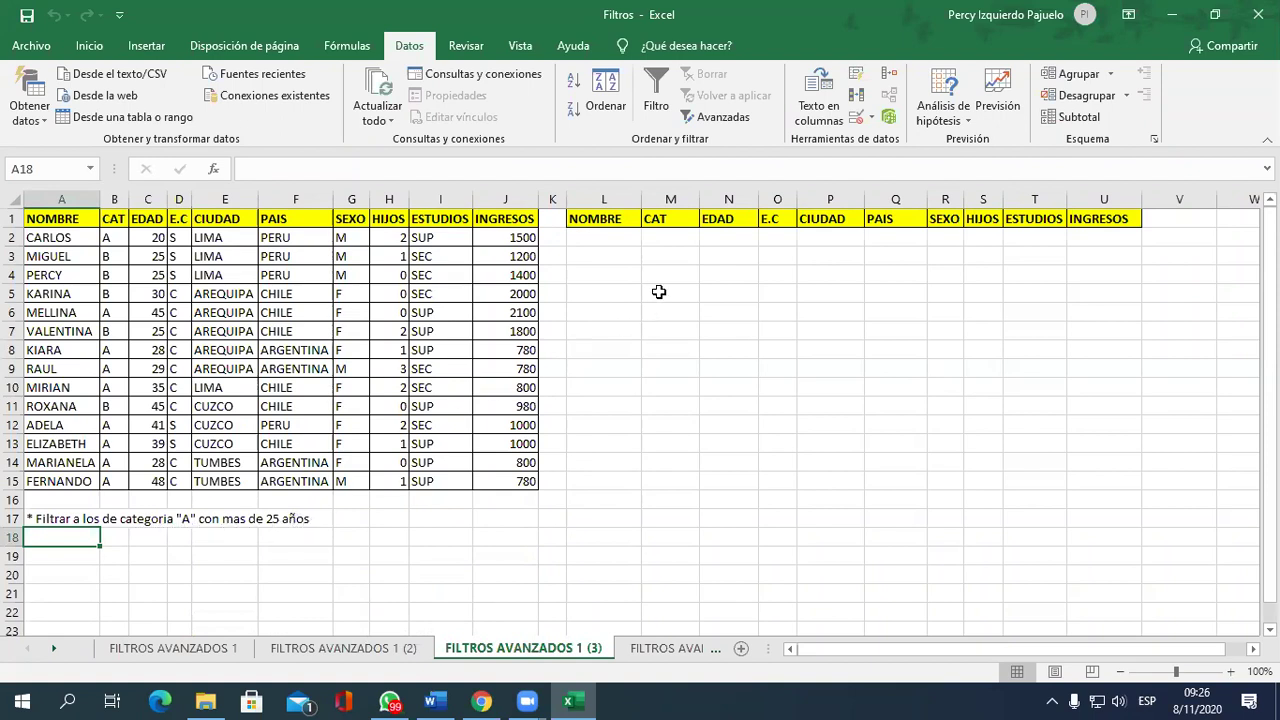
pyautogui.click(669, 241)
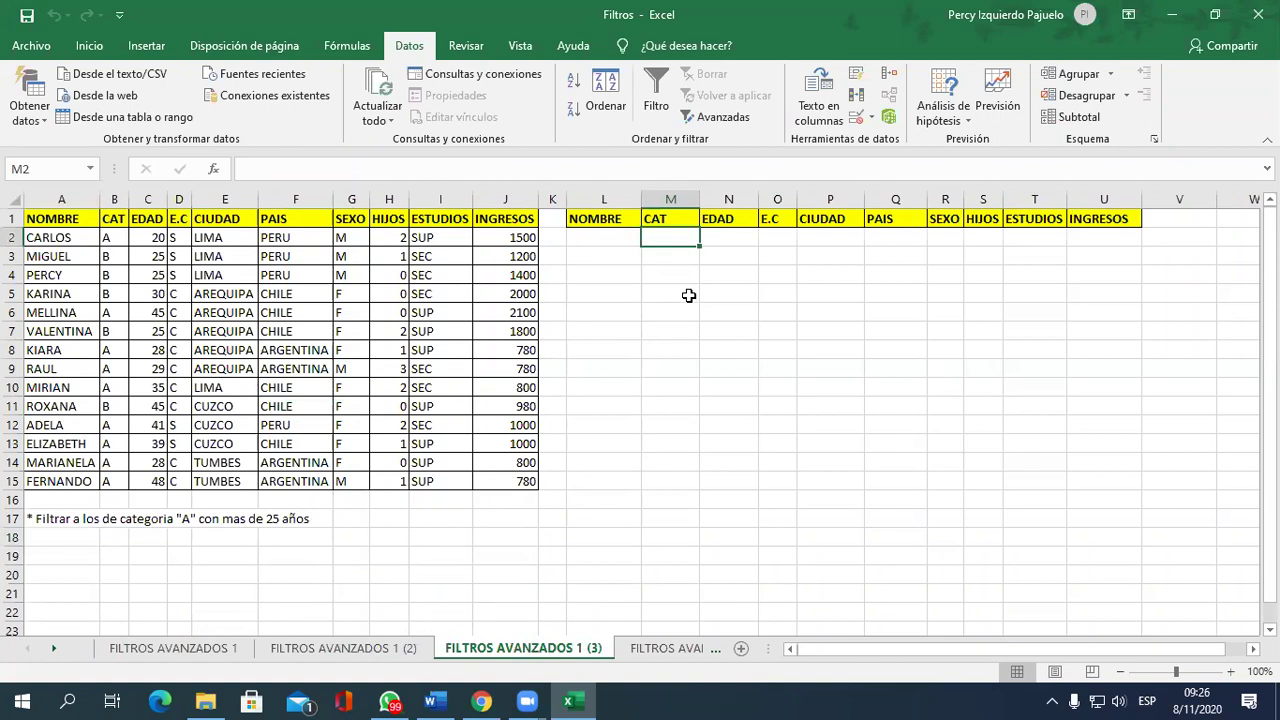
pyautogui.write('A')
pyautogui.click(735, 240)
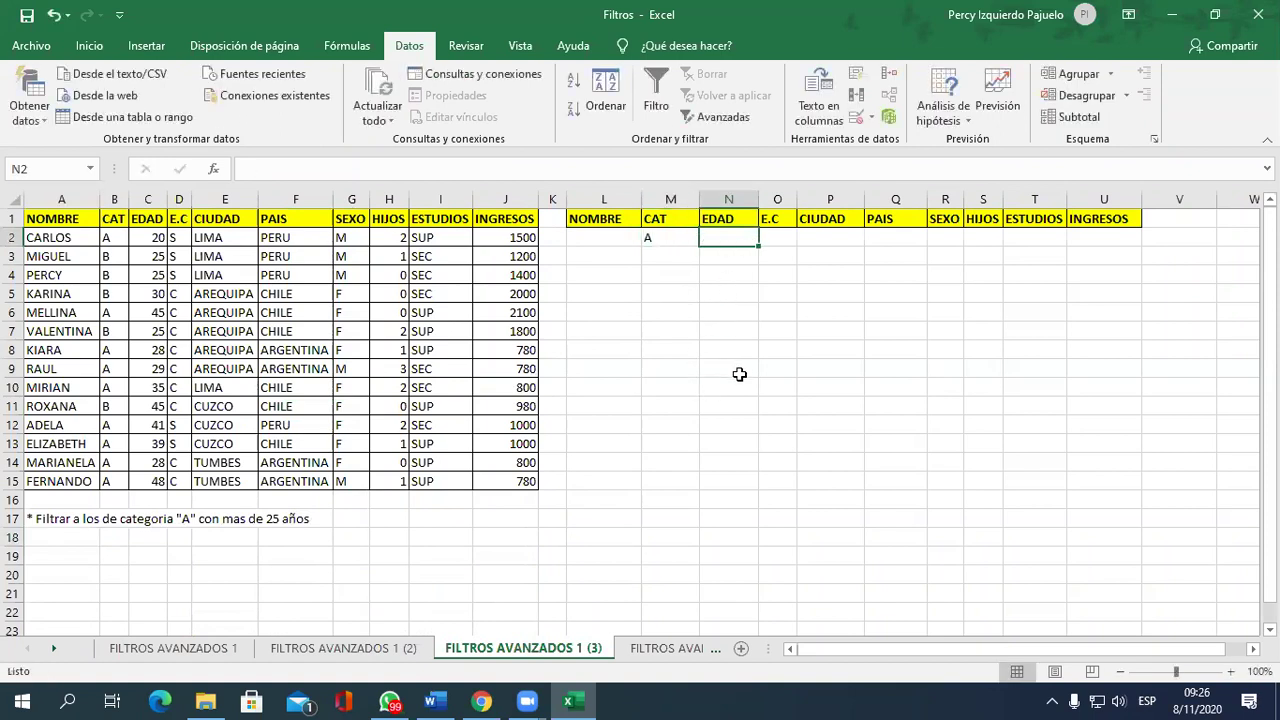
pyautogui.write('>')
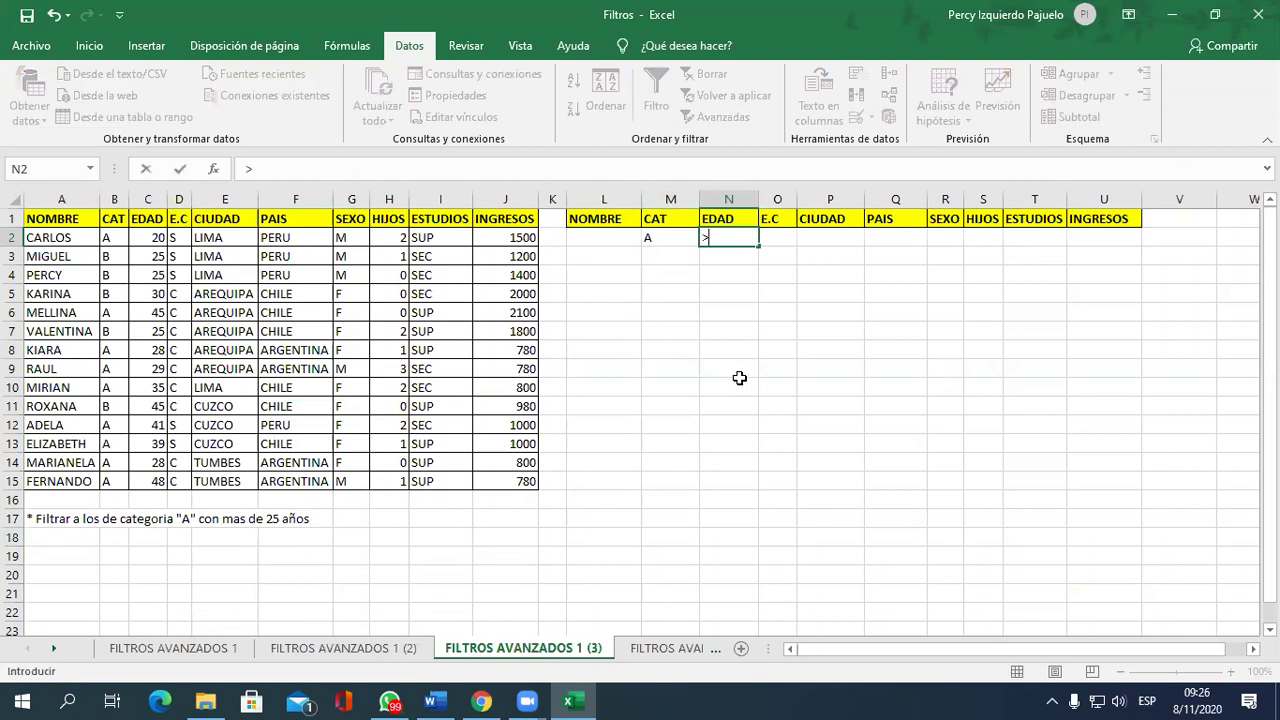
pyautogui.write('25')
pyautogui.click(739, 376)
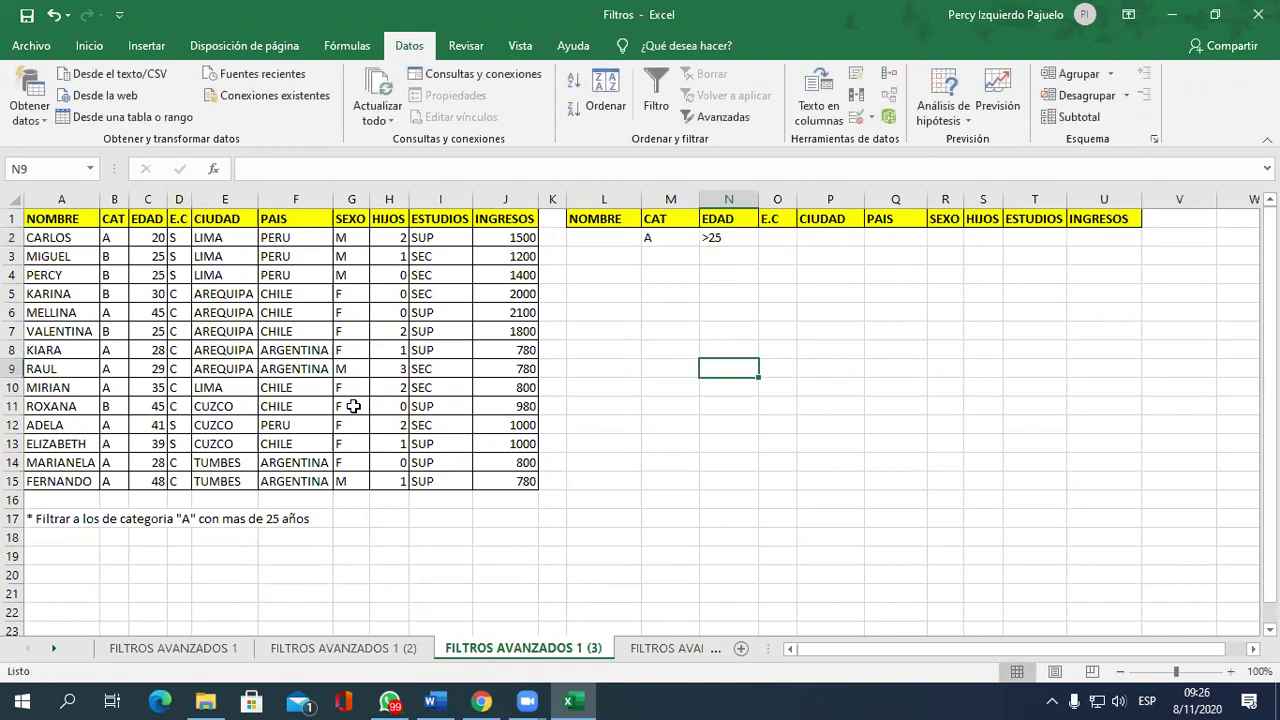
pyautogui.click(252, 332)
pyautogui.click(132, 292)
pyautogui.click(346, 390)
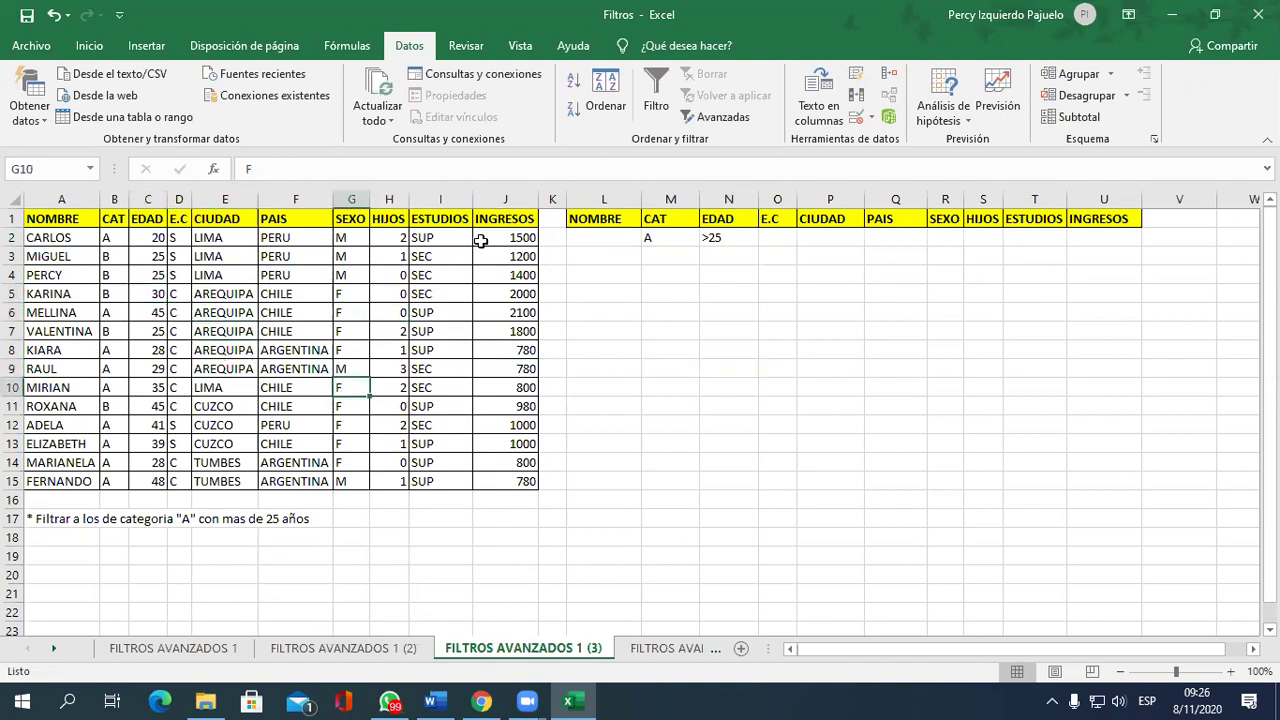
# Start an advanced filter copying to another location, with list range A1:J15.
pyautogui.click(708, 115)
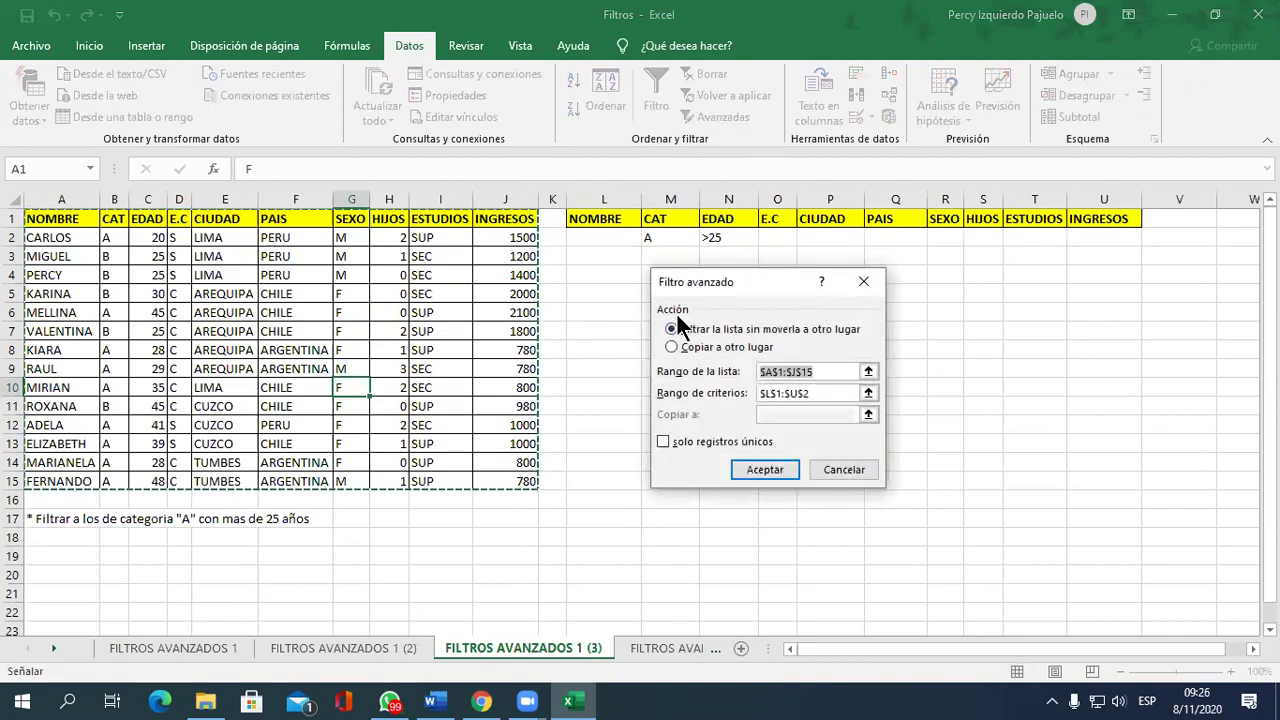
pyautogui.click(668, 347)
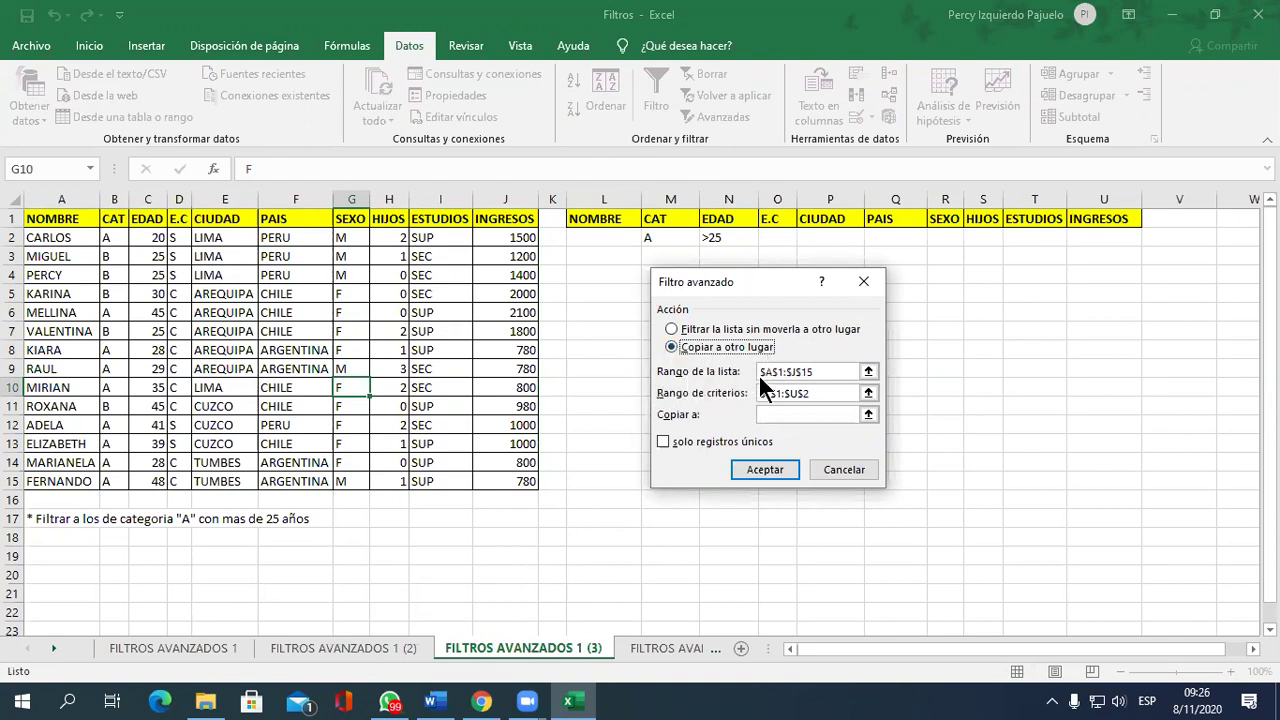
pyautogui.click(868, 371)
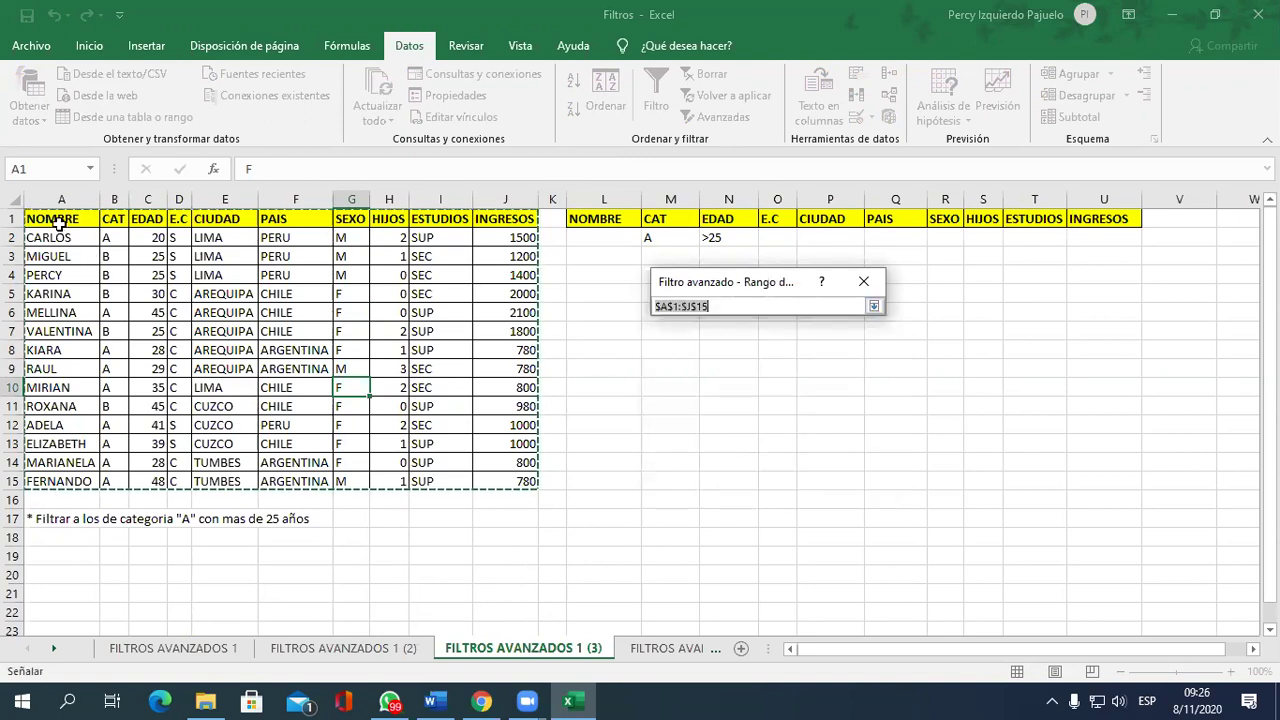
pyautogui.moveTo(40, 219); pyautogui.dragTo(522, 481)
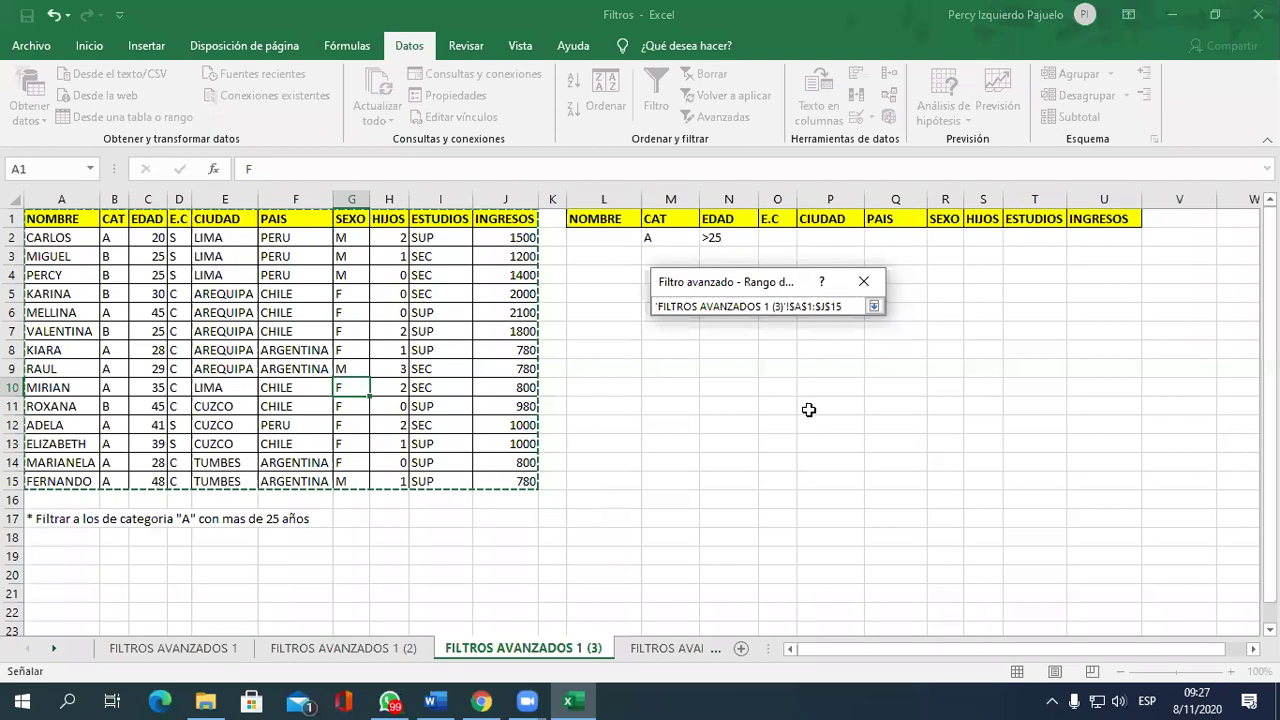
pyautogui.click(873, 306)
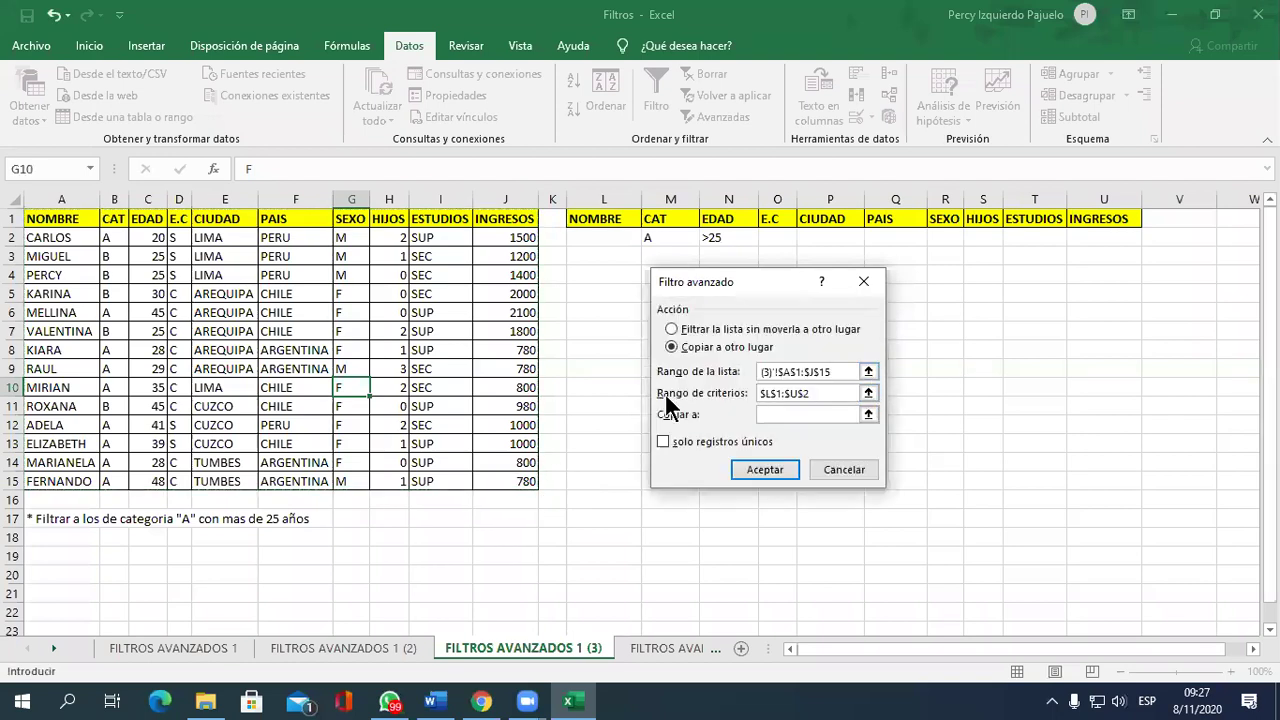
# Use criteria range M1:N2 and destination A20, then run the filter.
pyautogui.click(868, 393)
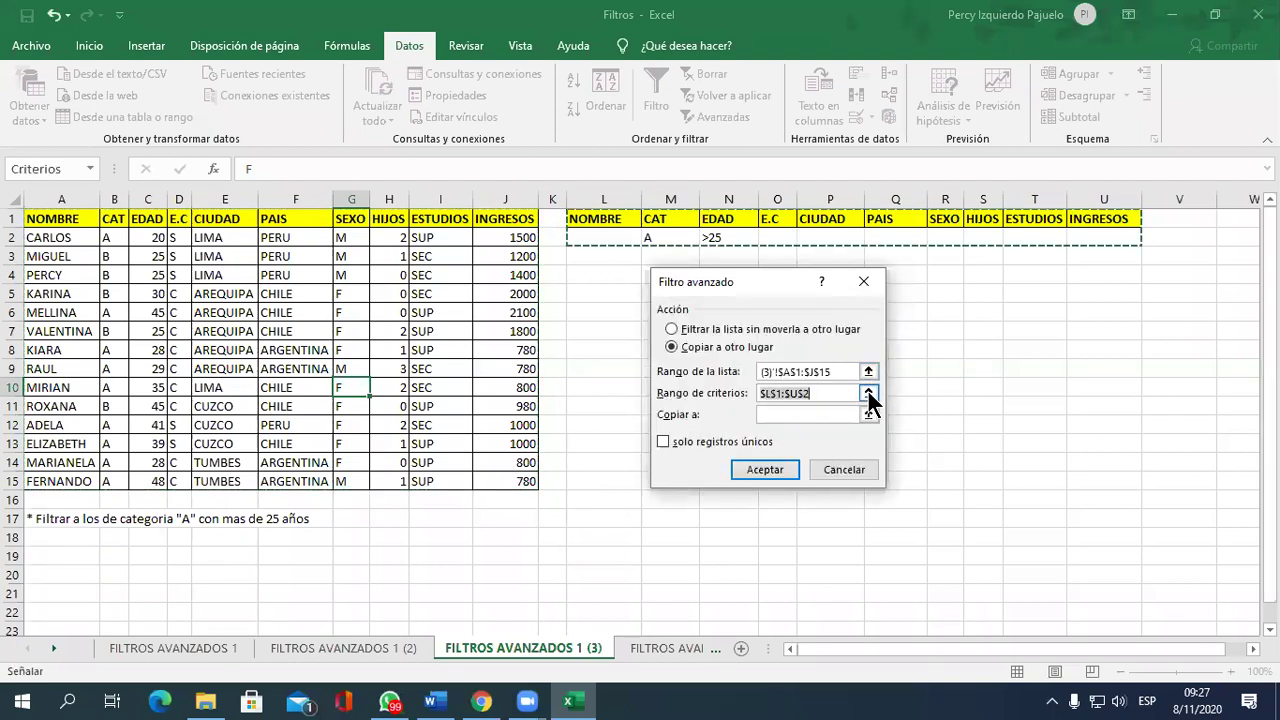
pyautogui.click(868, 393)
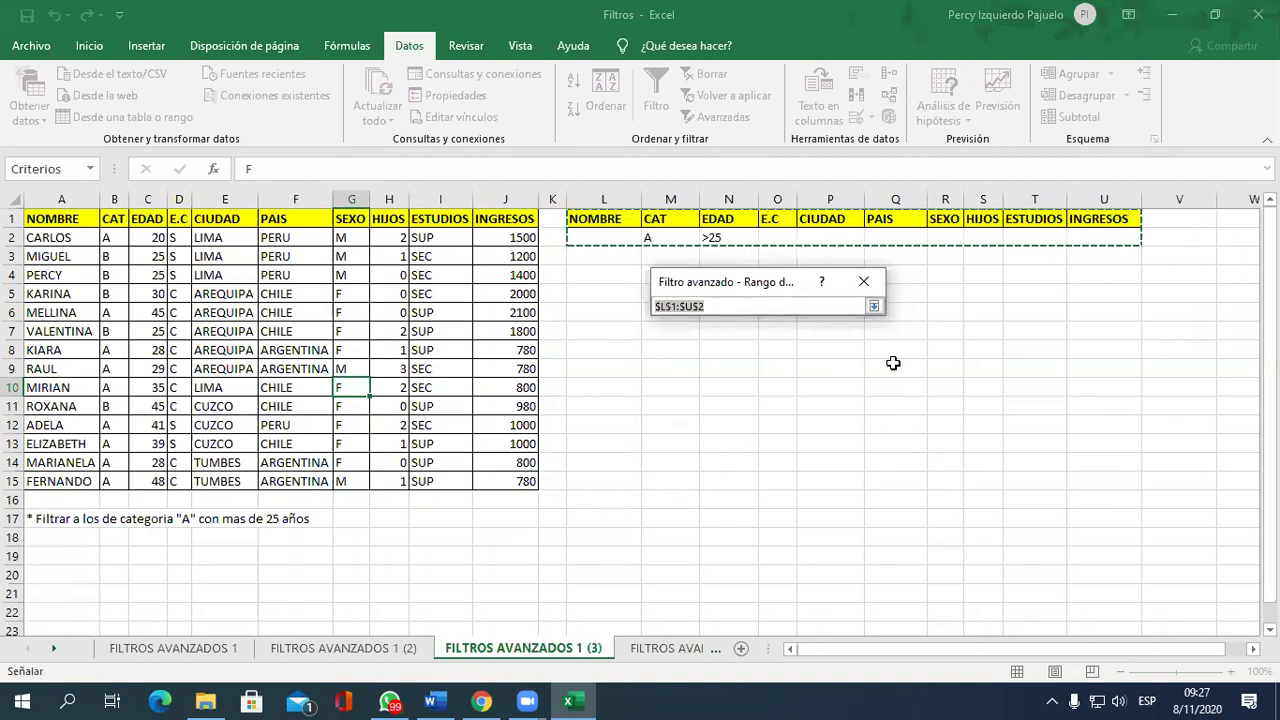
pyautogui.moveTo(670, 219)
pyautogui.mouseDown()
pyautogui.moveTo(681, 237)
pyautogui.moveTo(745, 240)
pyautogui.mouseUp()
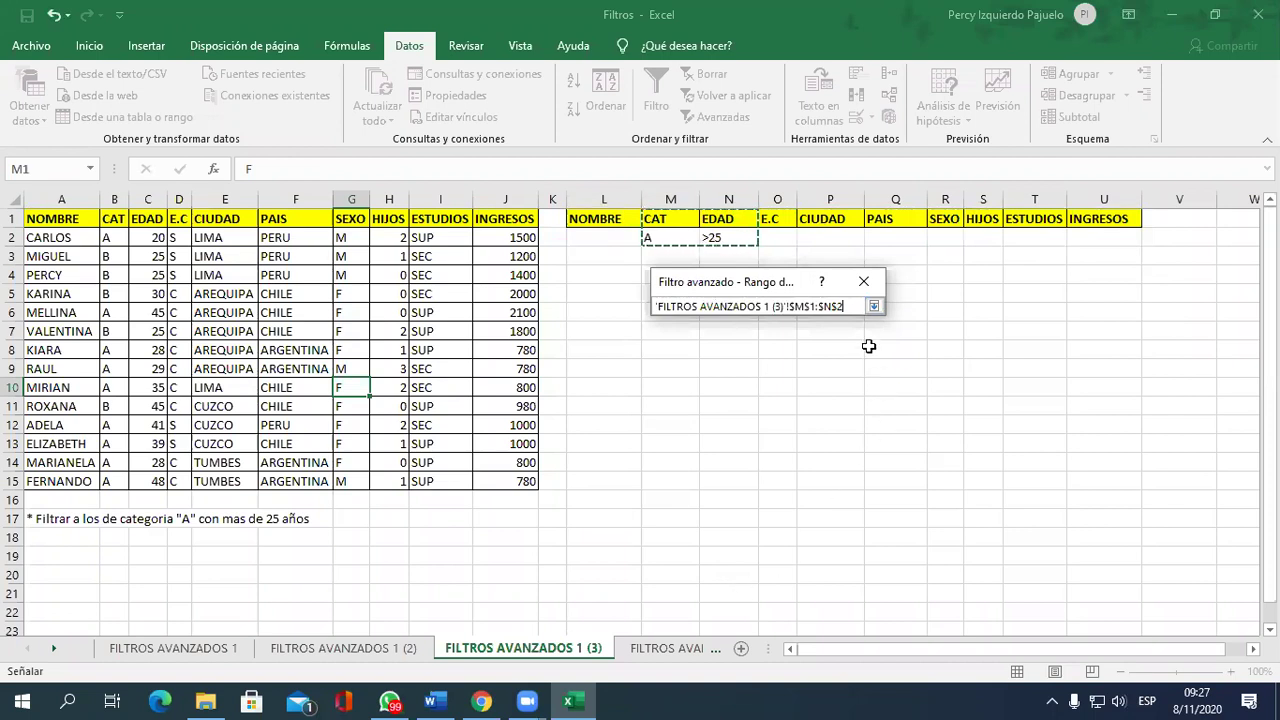
pyautogui.click(873, 306)
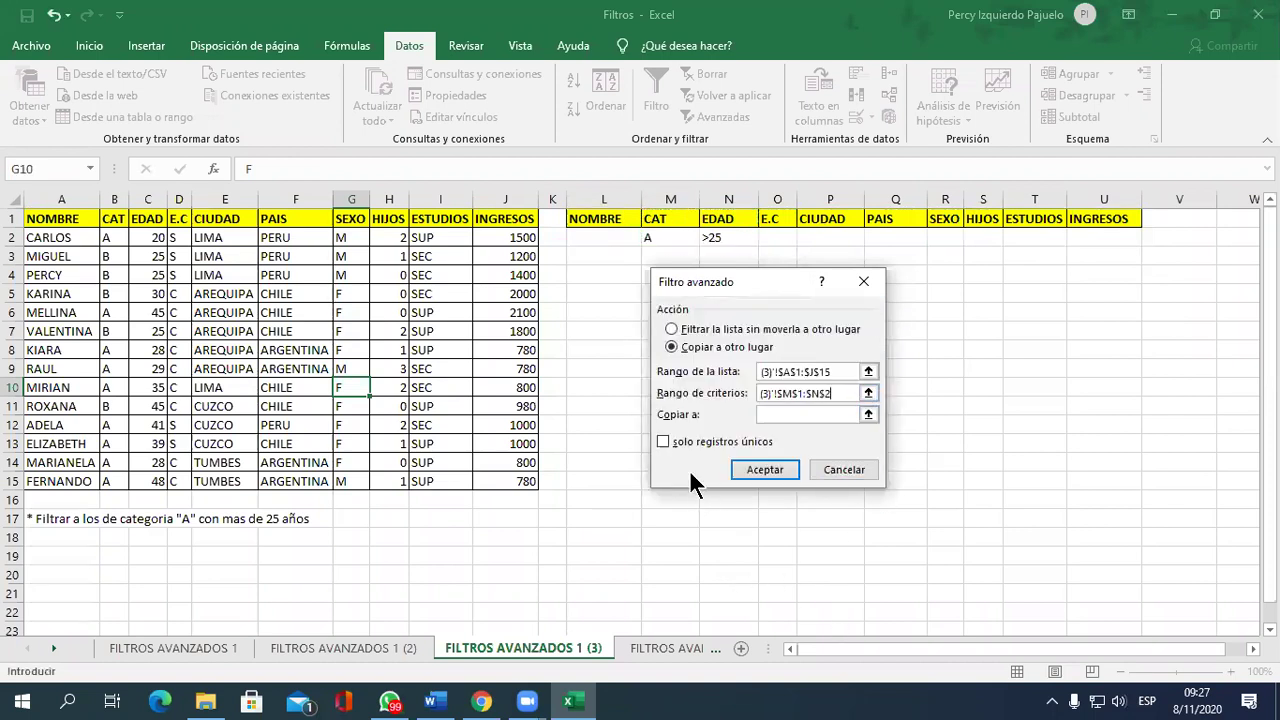
pyautogui.click(869, 414)
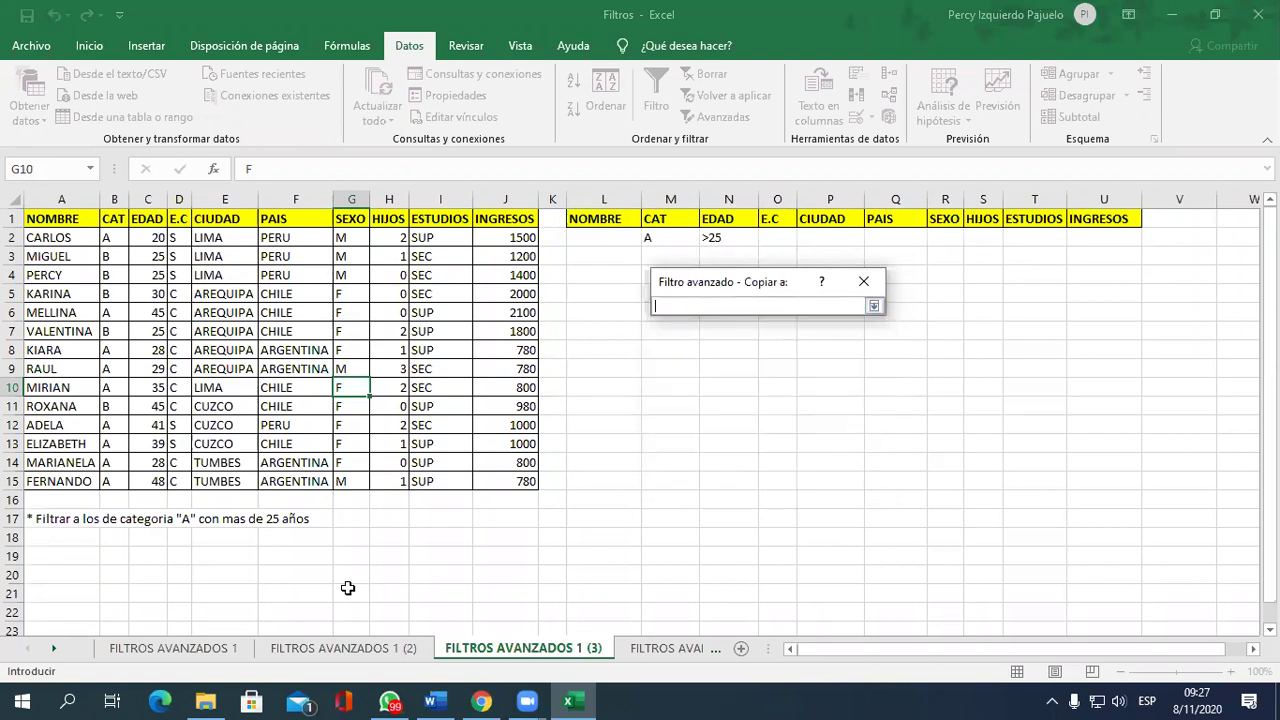
pyautogui.click(66, 567)
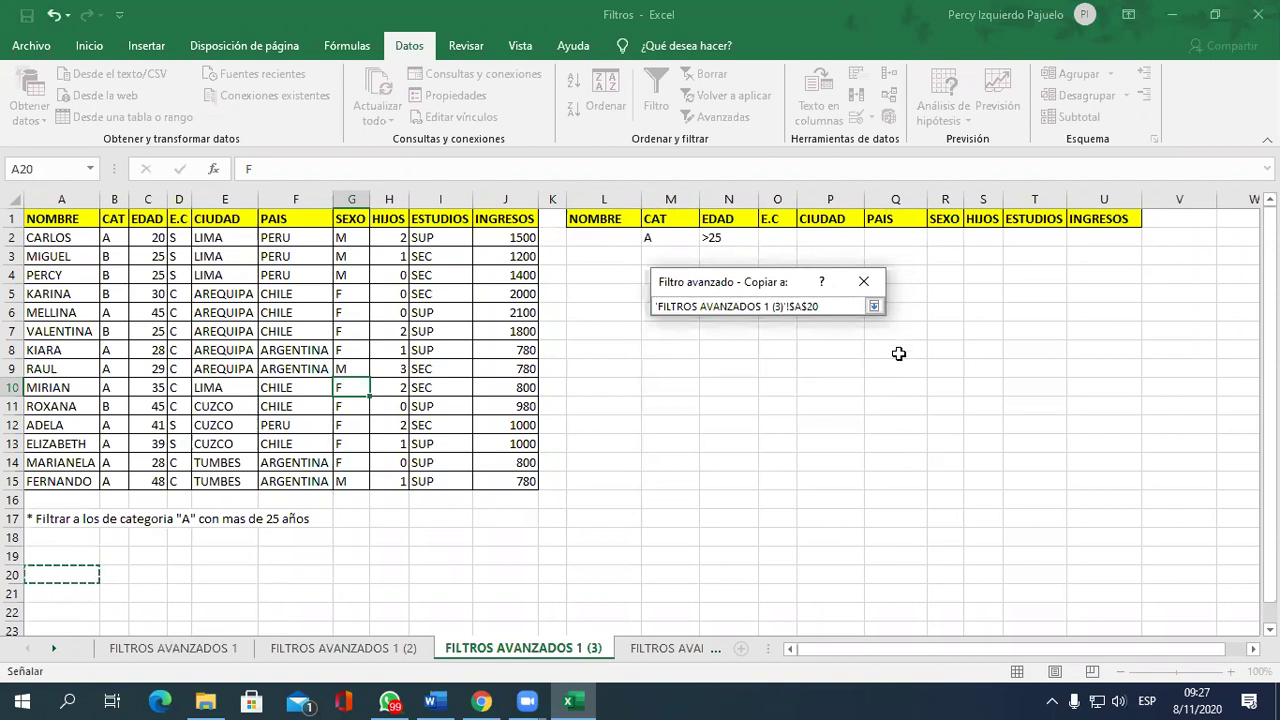
pyautogui.click(873, 306)
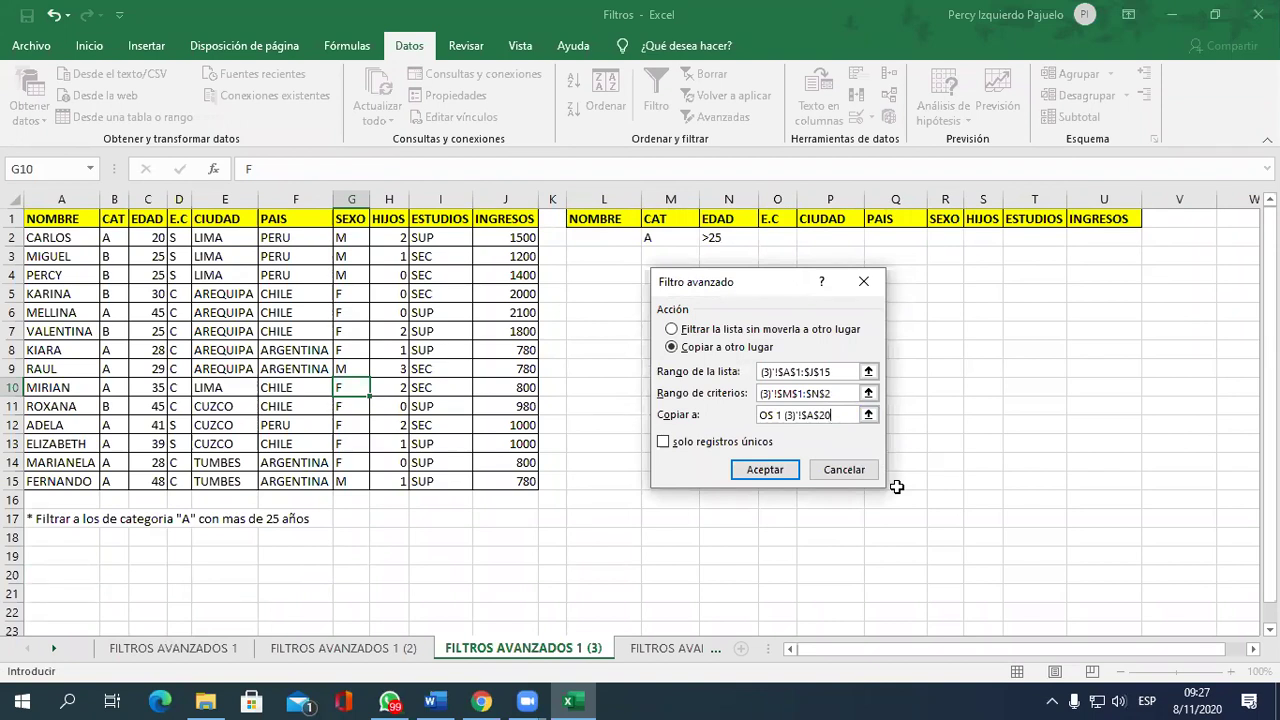
pyautogui.click(766, 469)
pyautogui.scroll(-1, 570, 536)
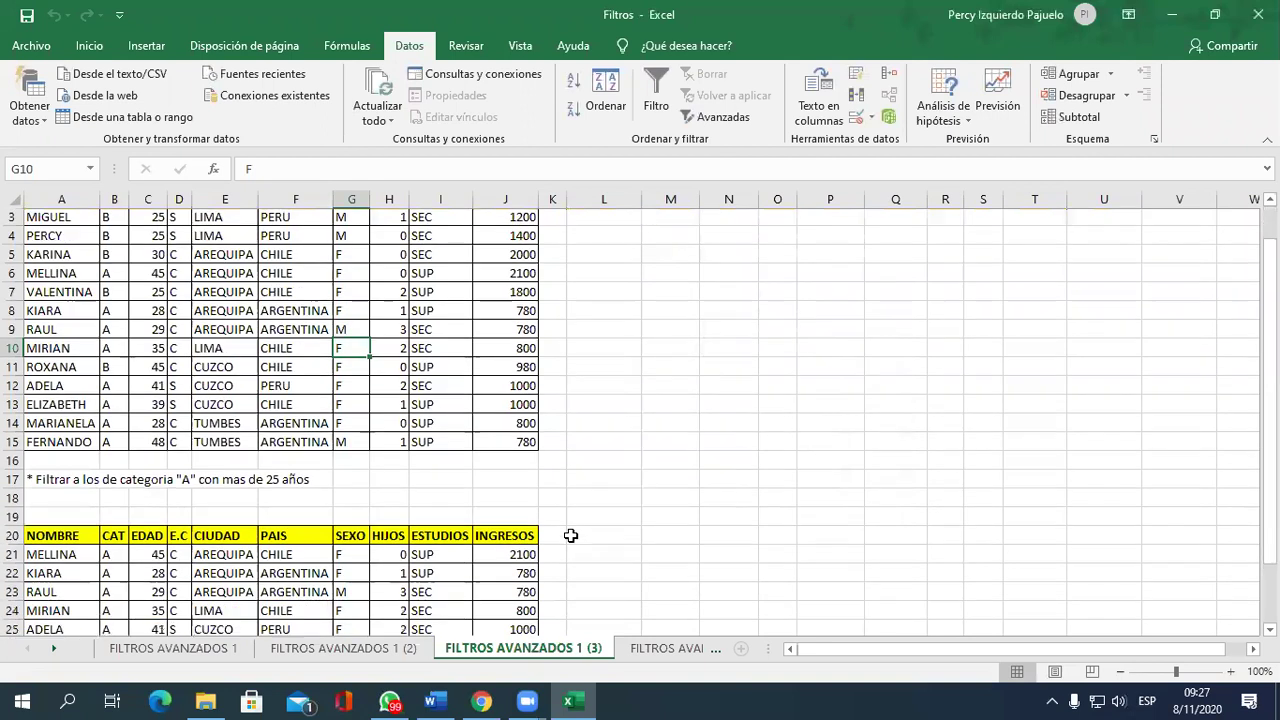
pyautogui.scroll(-2, 570, 536)
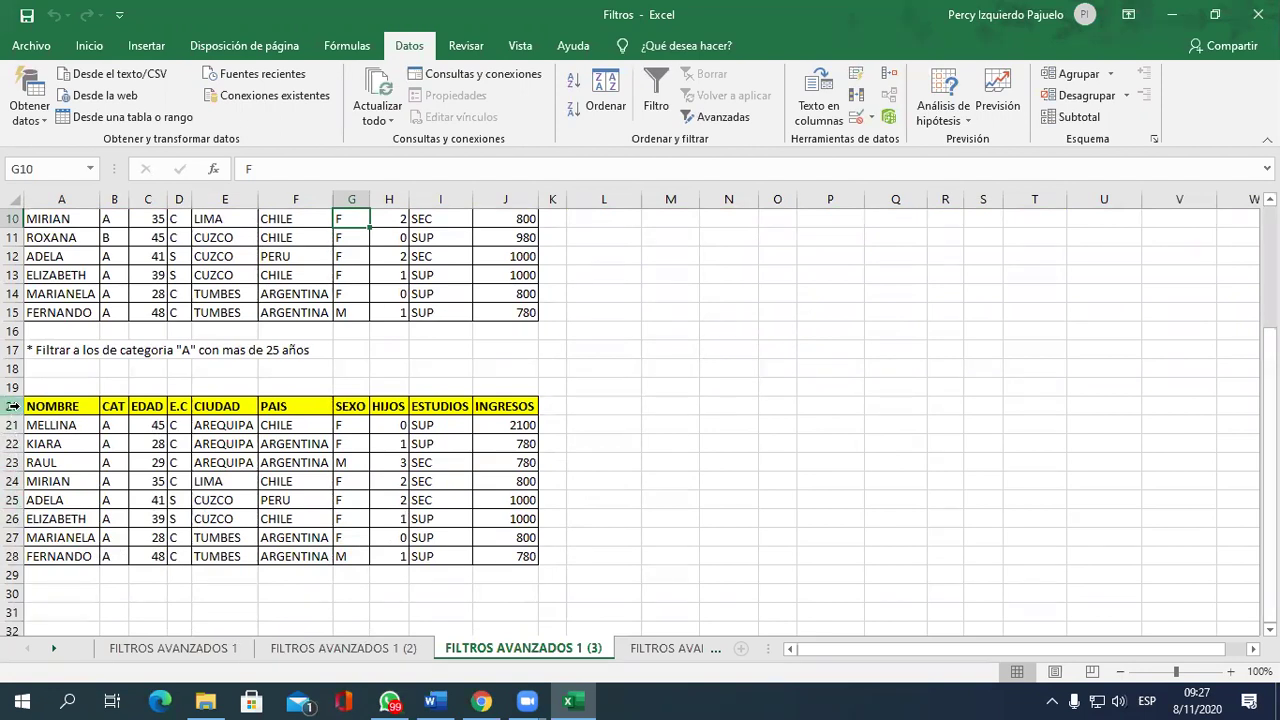
pyautogui.click(13, 406)
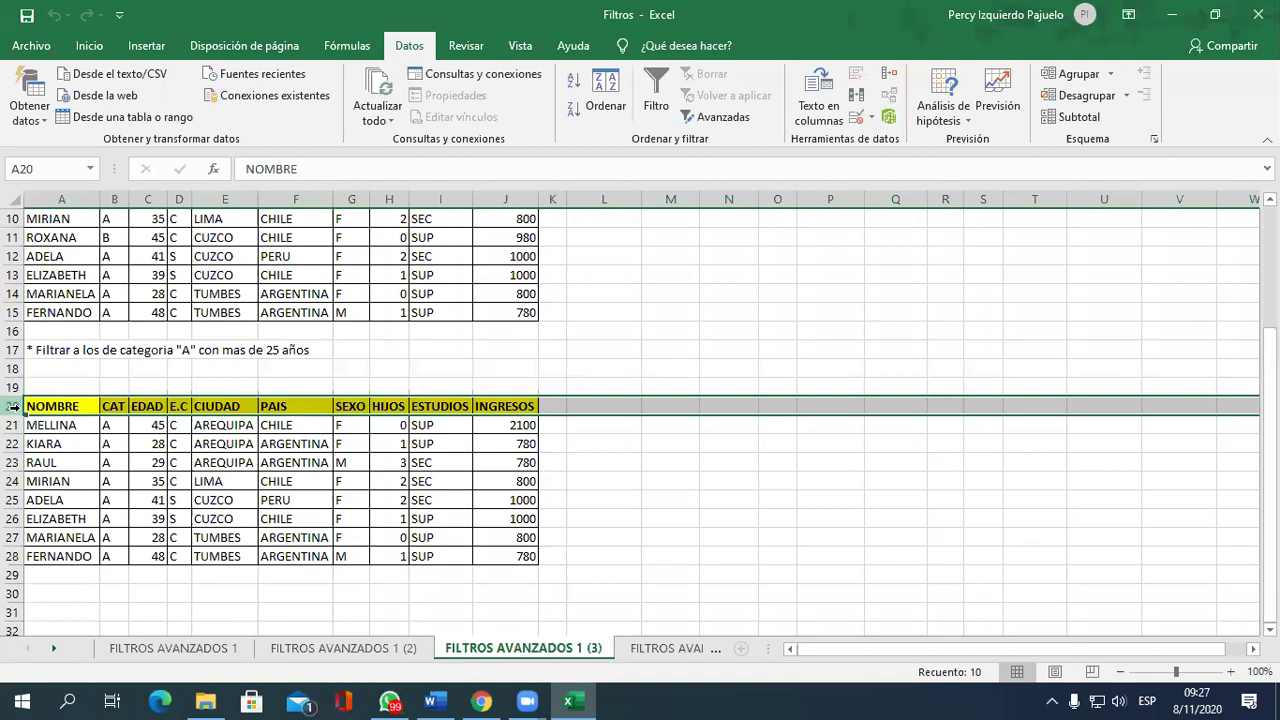
pyautogui.moveTo(13, 406); pyautogui.dragTo(10, 556)
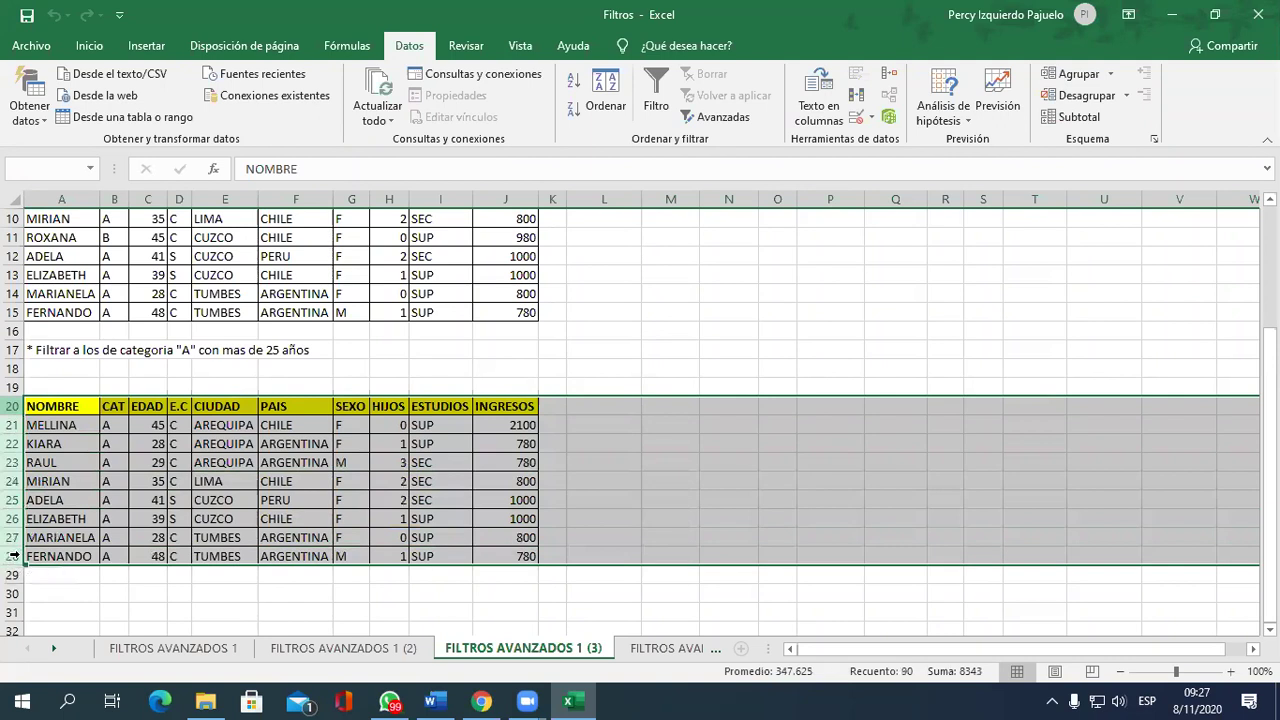
pyautogui.rightClick(13, 499)
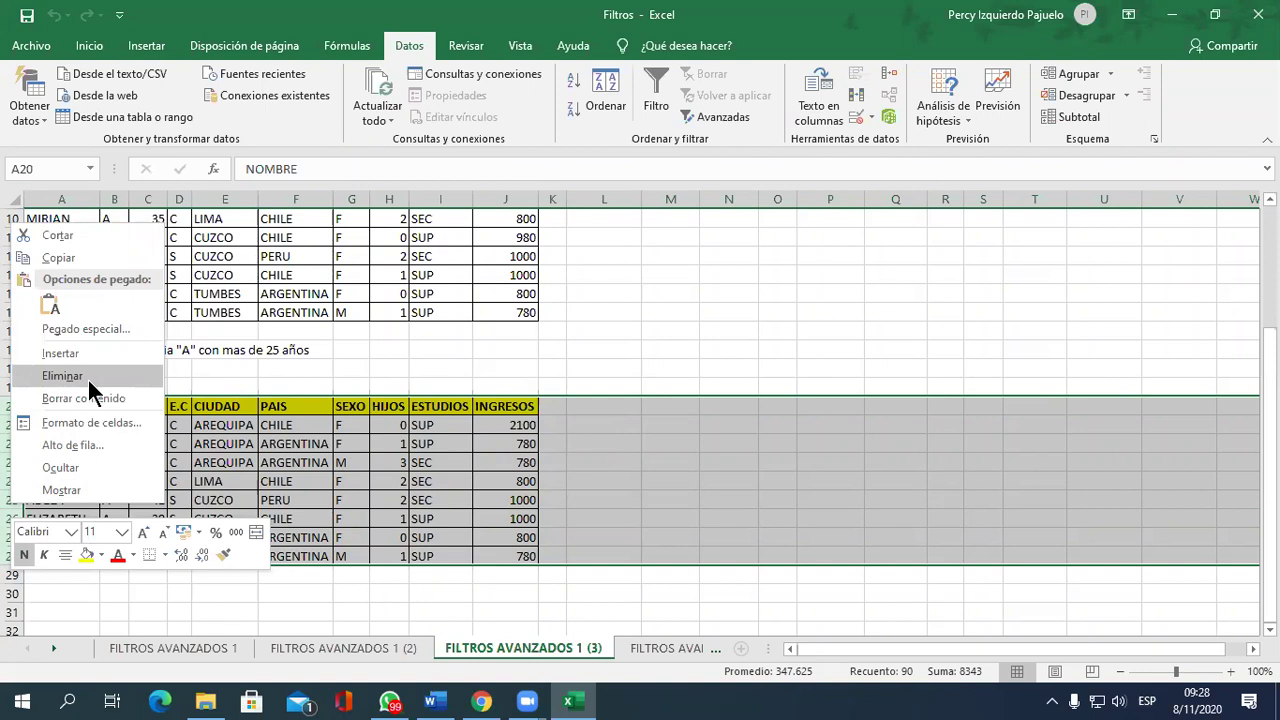
pyautogui.click(425, 452)
pyautogui.click(430, 462)
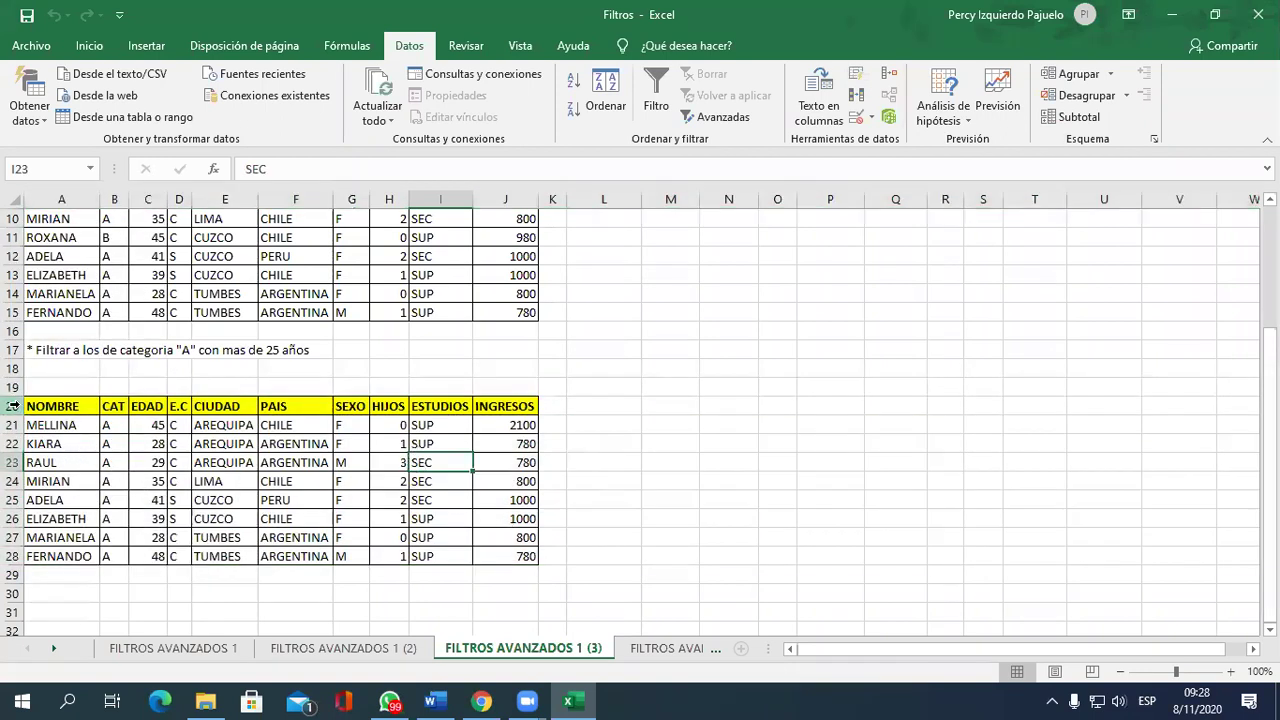
pyautogui.moveTo(12, 405); pyautogui.dragTo(7, 548)
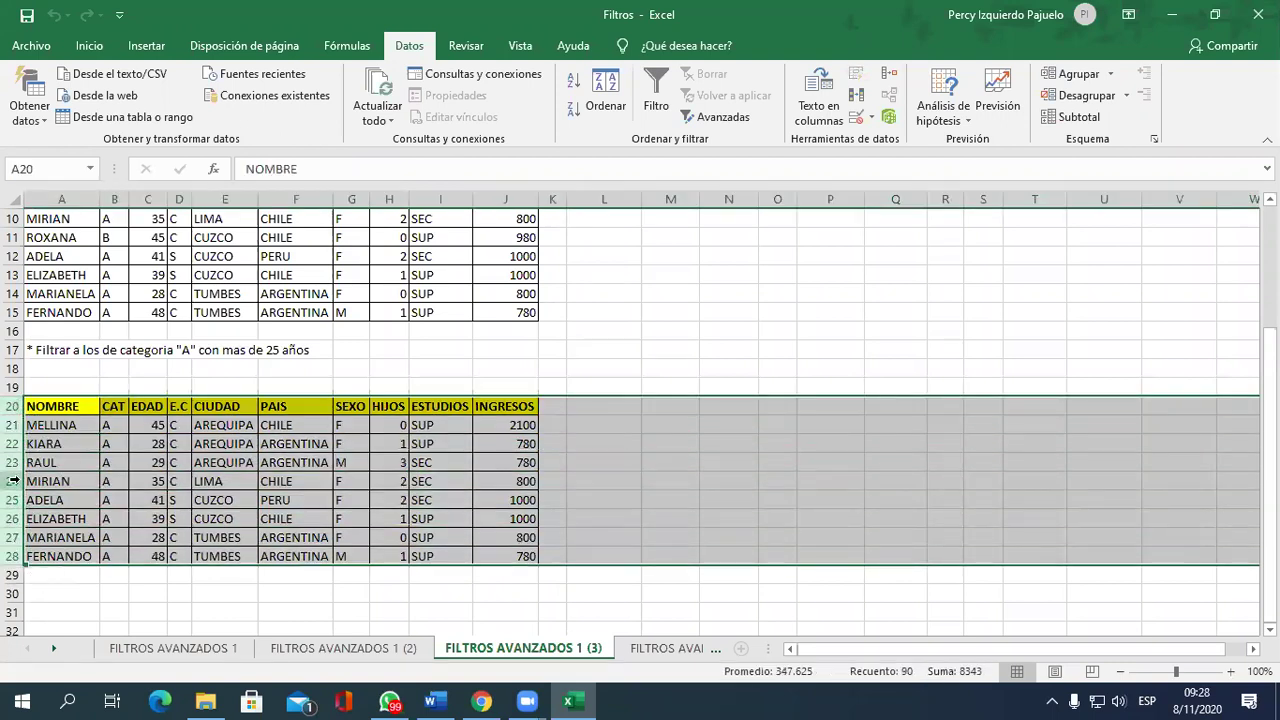
pyautogui.rightClick(12, 484)
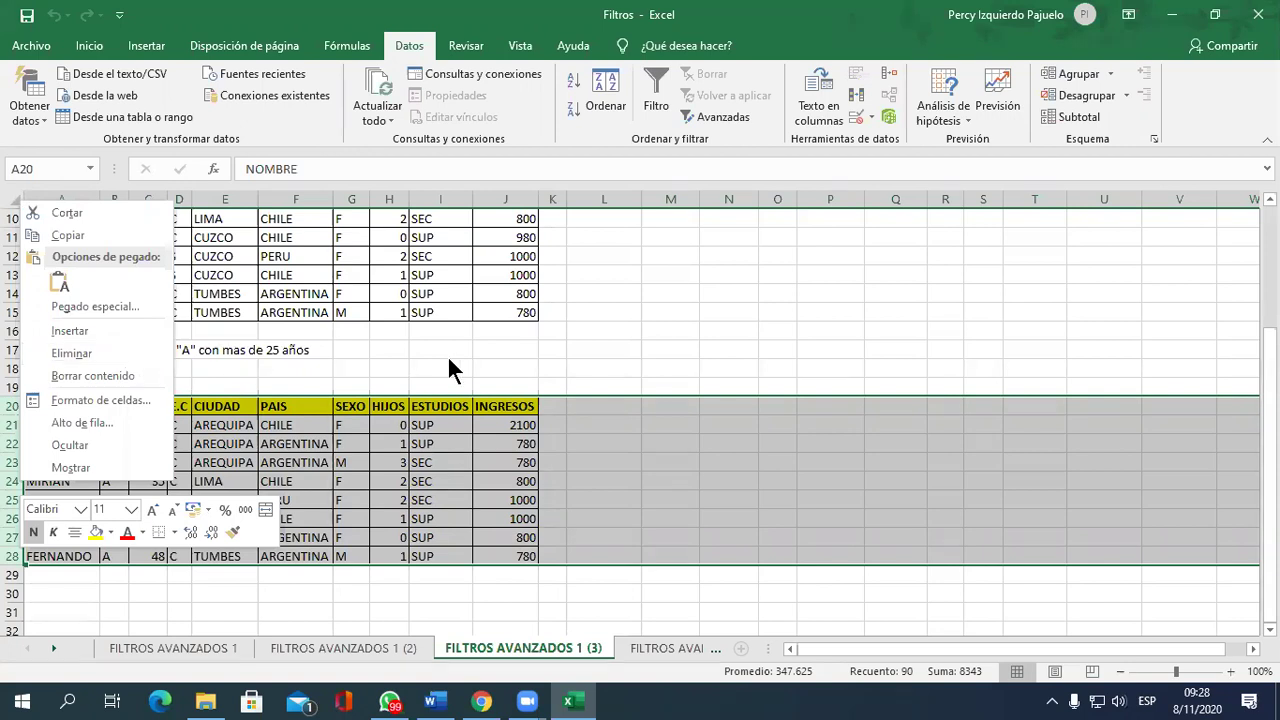
pyautogui.press('Escape')
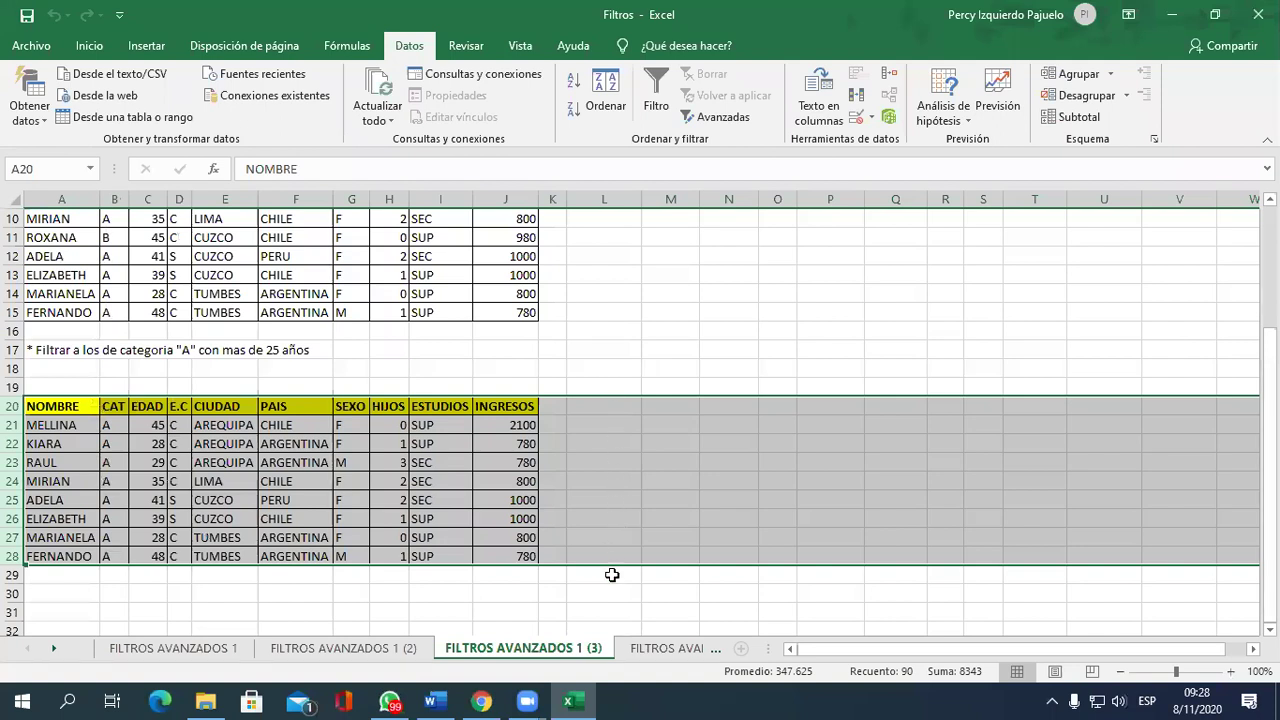
# On sheet FILTROS AVANZADOS 1 (4), enter B under CAT and <40 under EDAD.
pyautogui.click(649, 645)
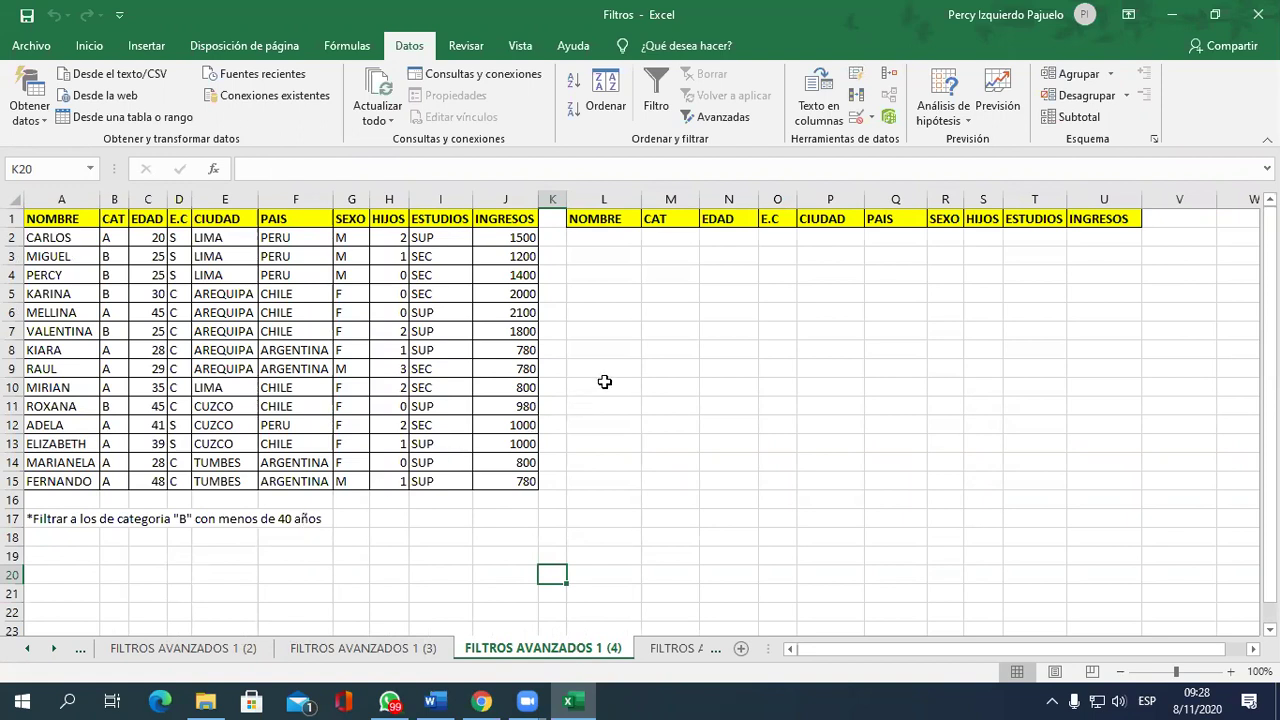
pyautogui.click(673, 238)
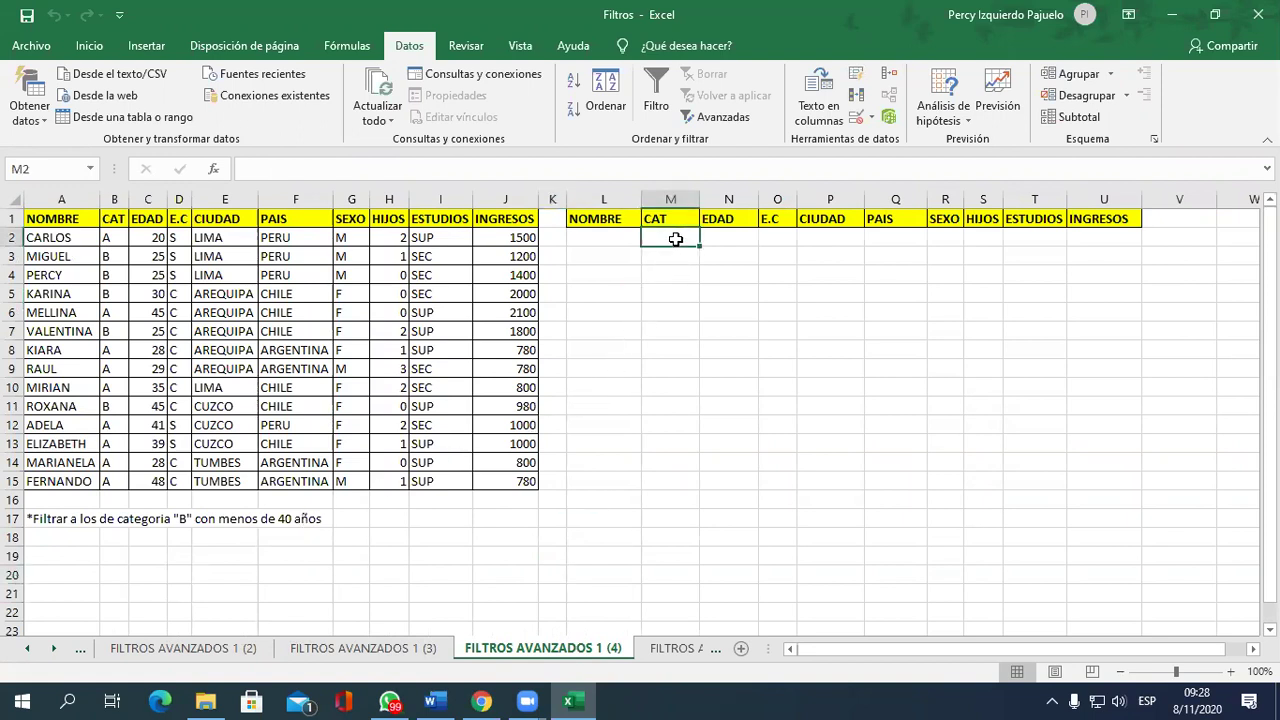
pyautogui.write('B')
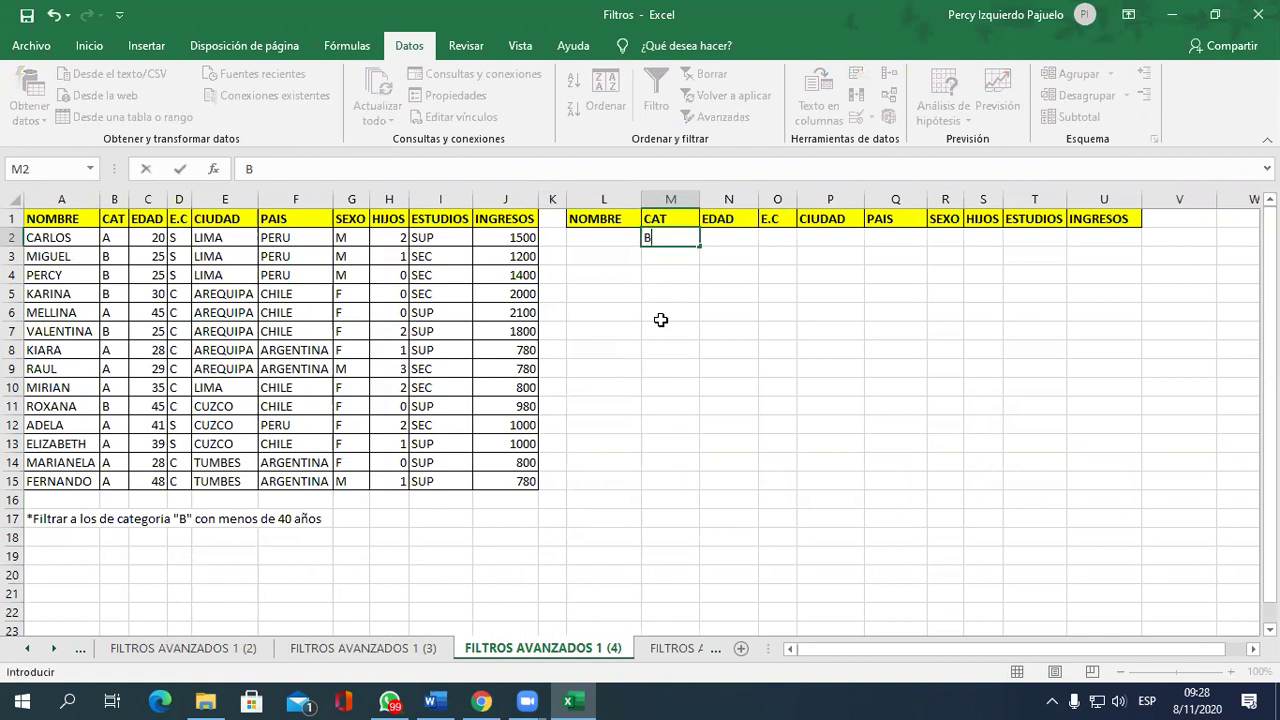
pyautogui.press('Tab')
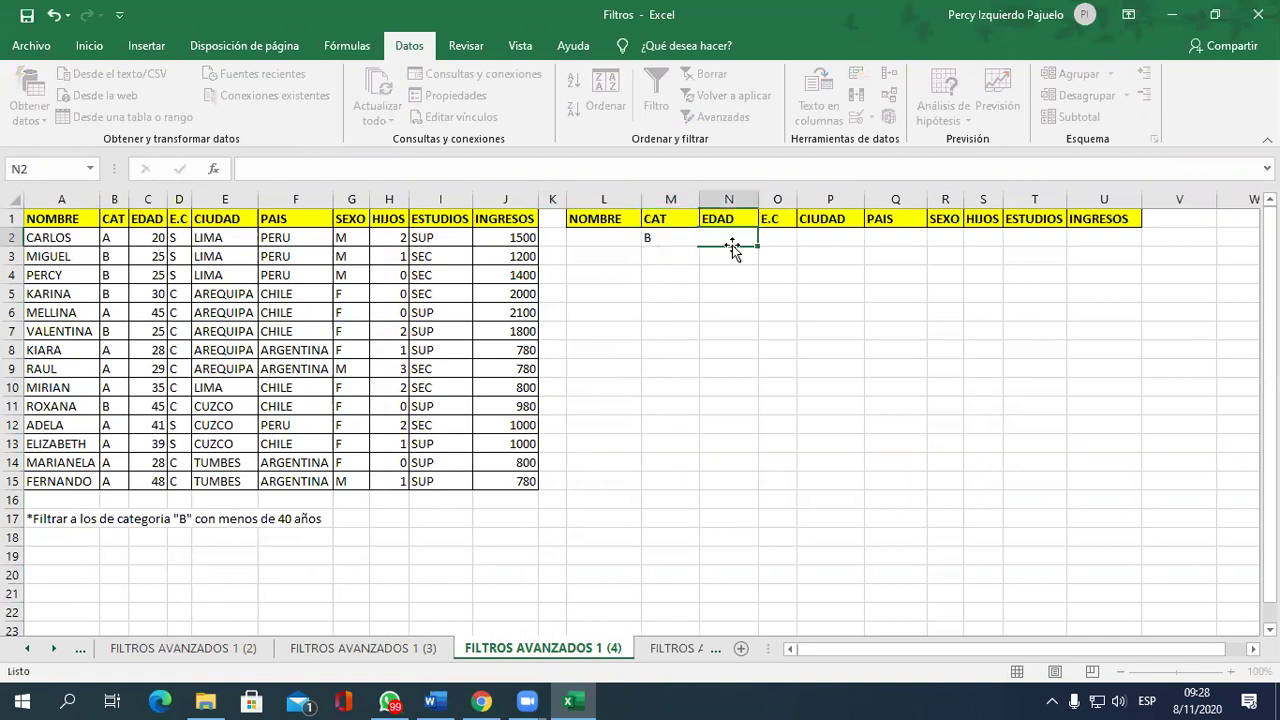
pyautogui.write('<')
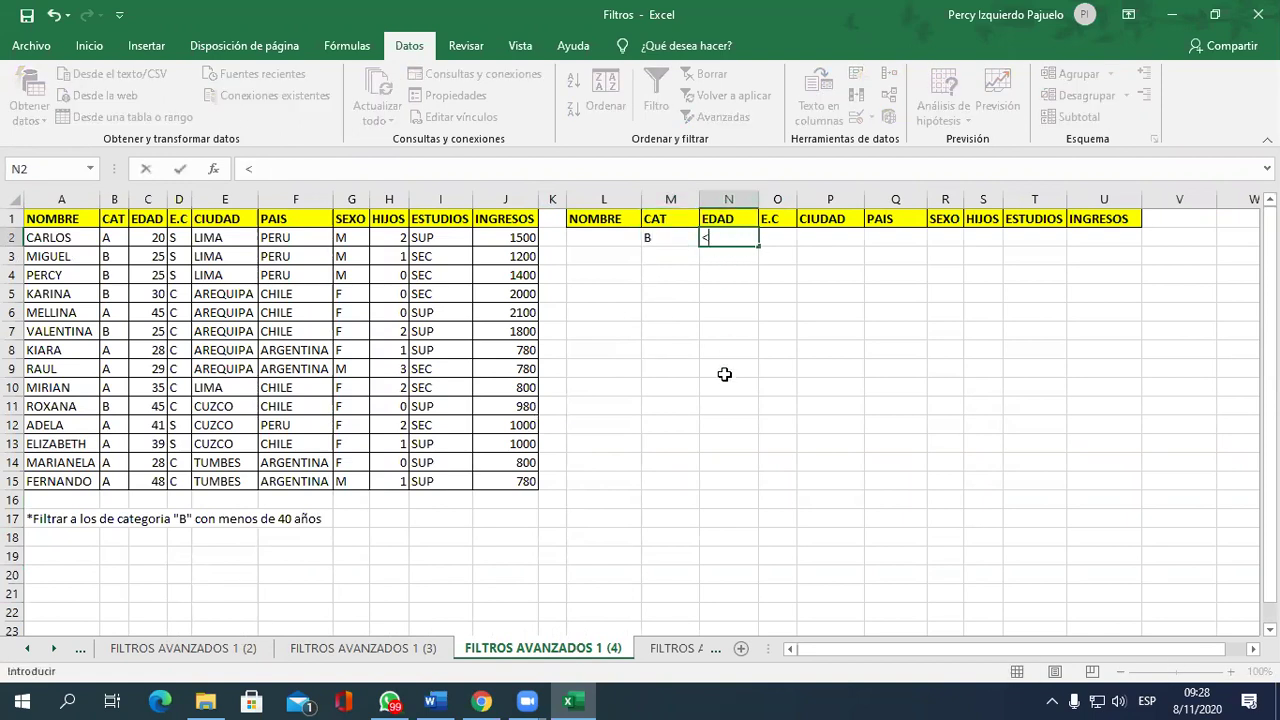
pyautogui.write('40')
pyautogui.press('Return')
pyautogui.click(737, 368)
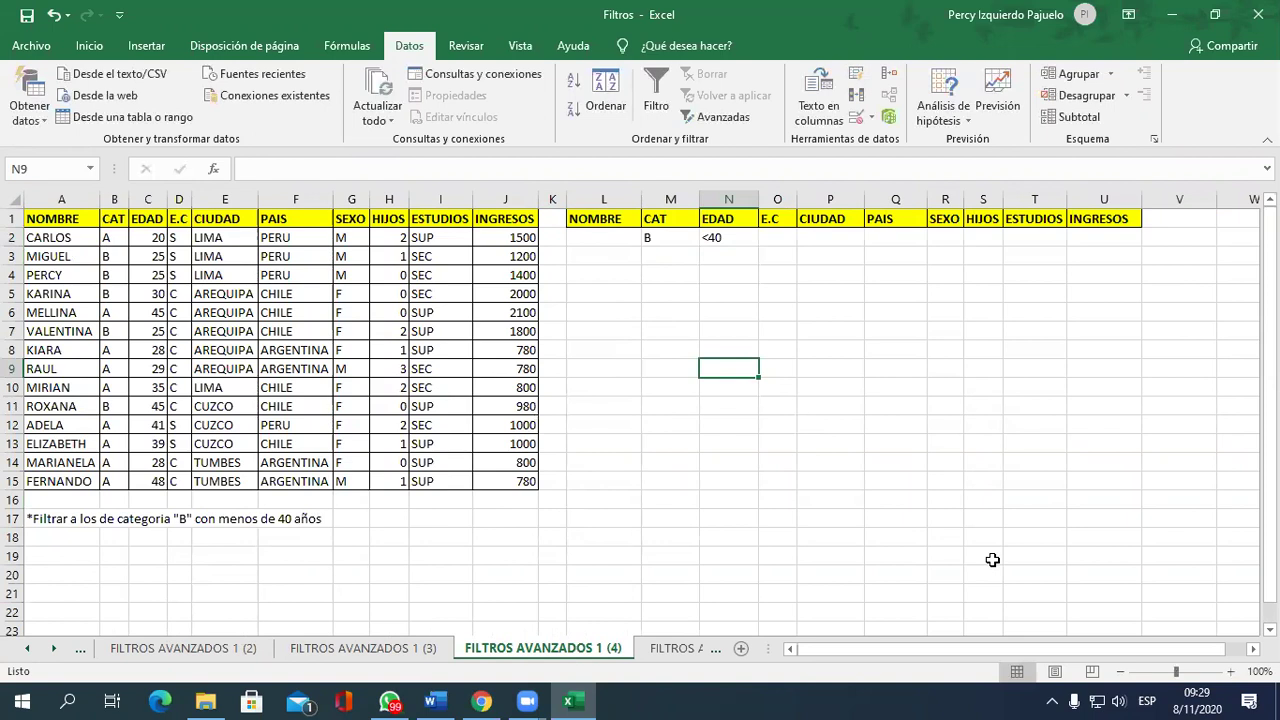
pyautogui.click(745, 240)
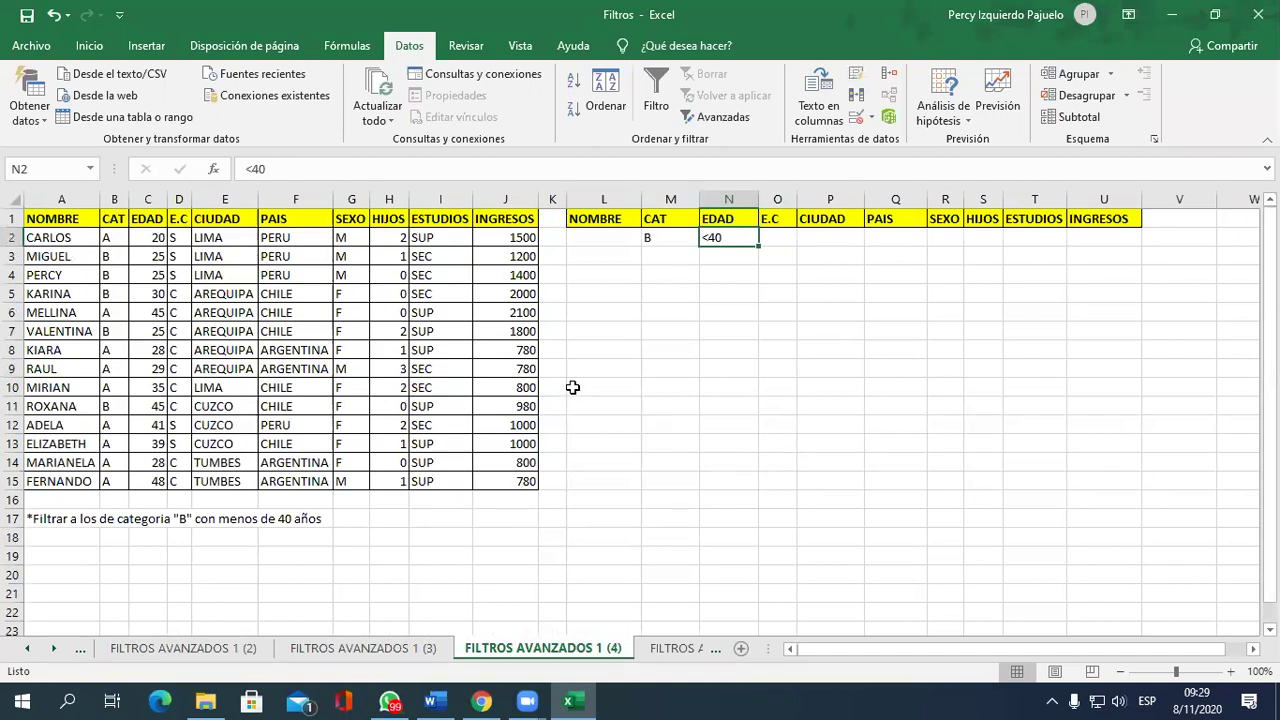
pyautogui.click(326, 312)
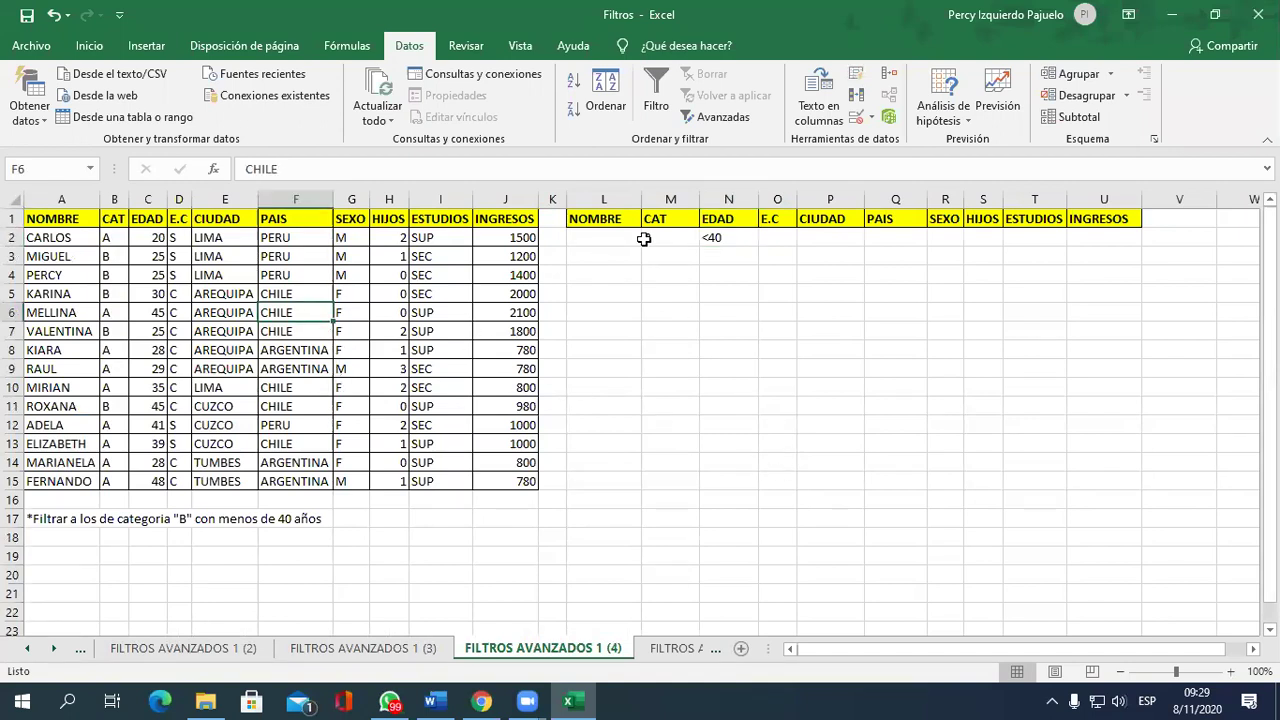
pyautogui.write('B')
# Start an advanced filter copying to another location, with list range A1:J15.
pyautogui.click(735, 116)
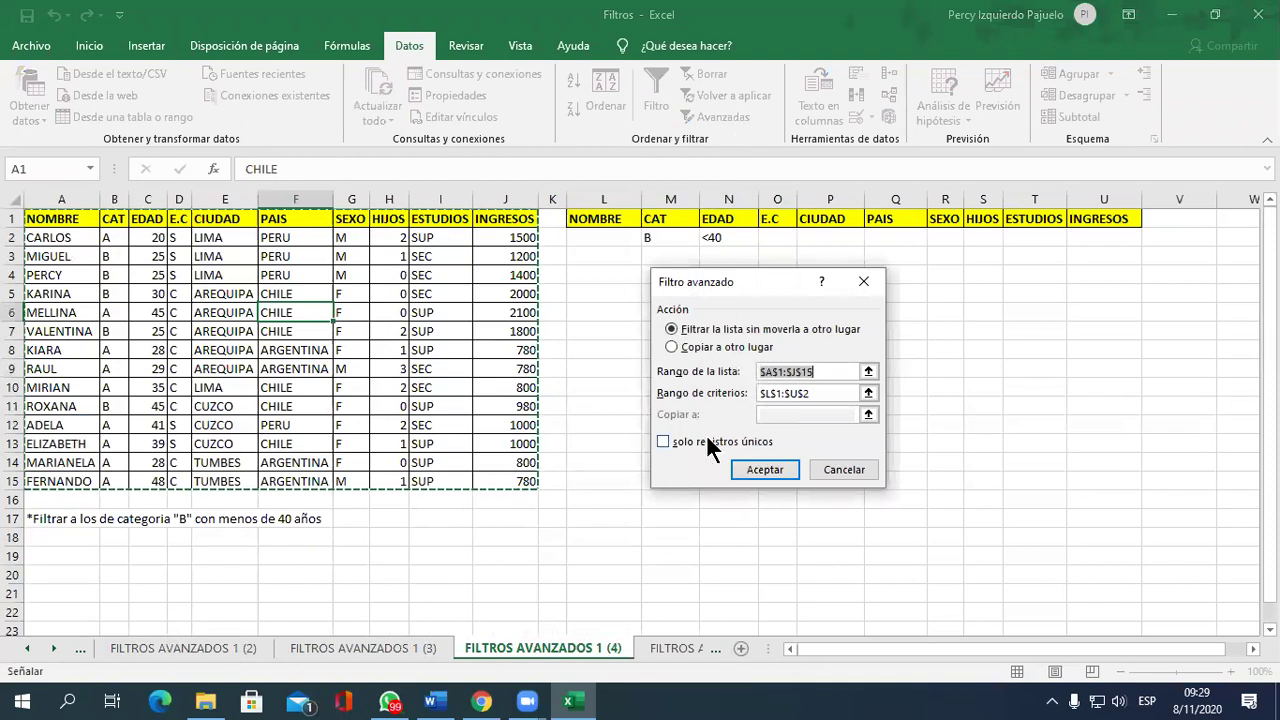
pyautogui.click(711, 346)
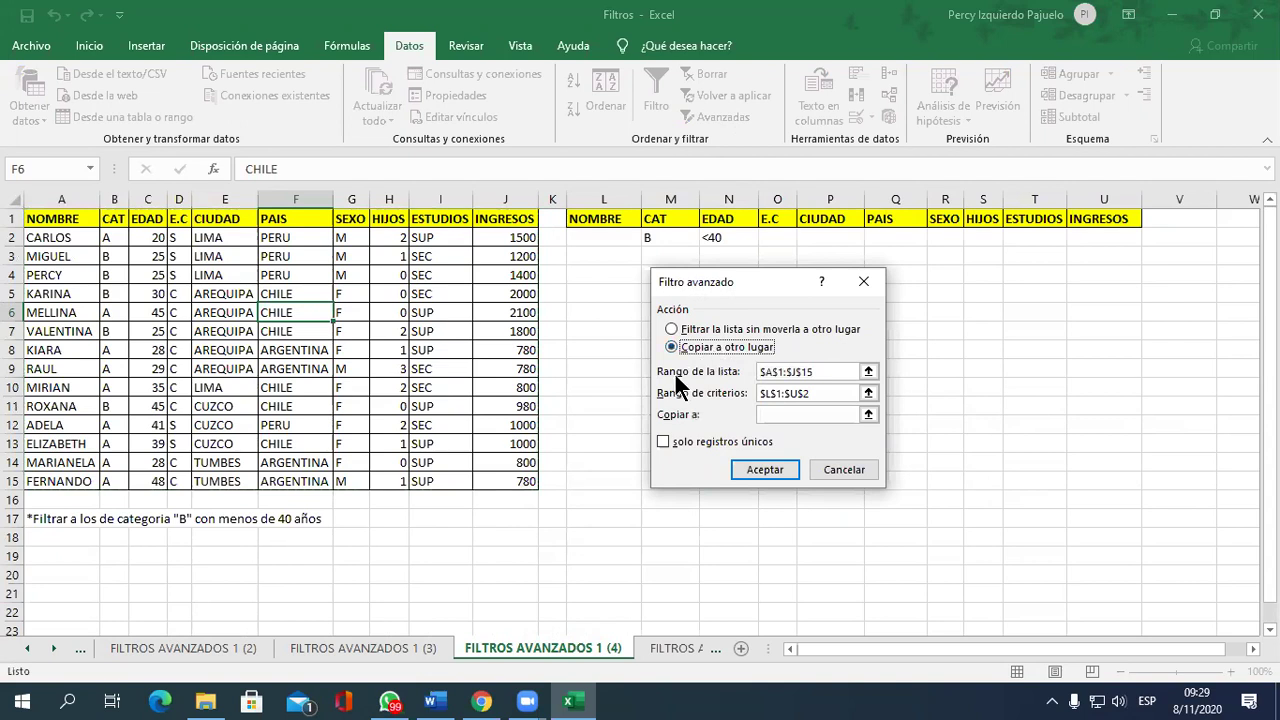
pyautogui.click(868, 372)
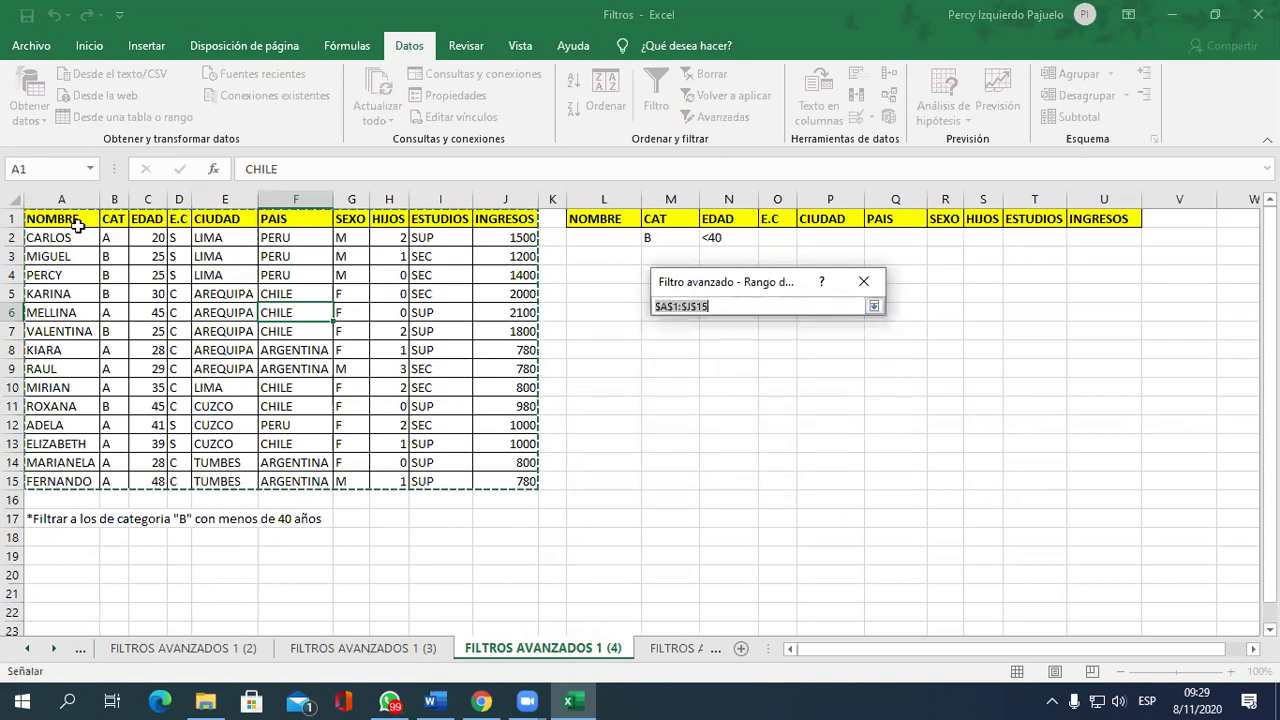
pyautogui.moveTo(77, 225); pyautogui.dragTo(520, 483)
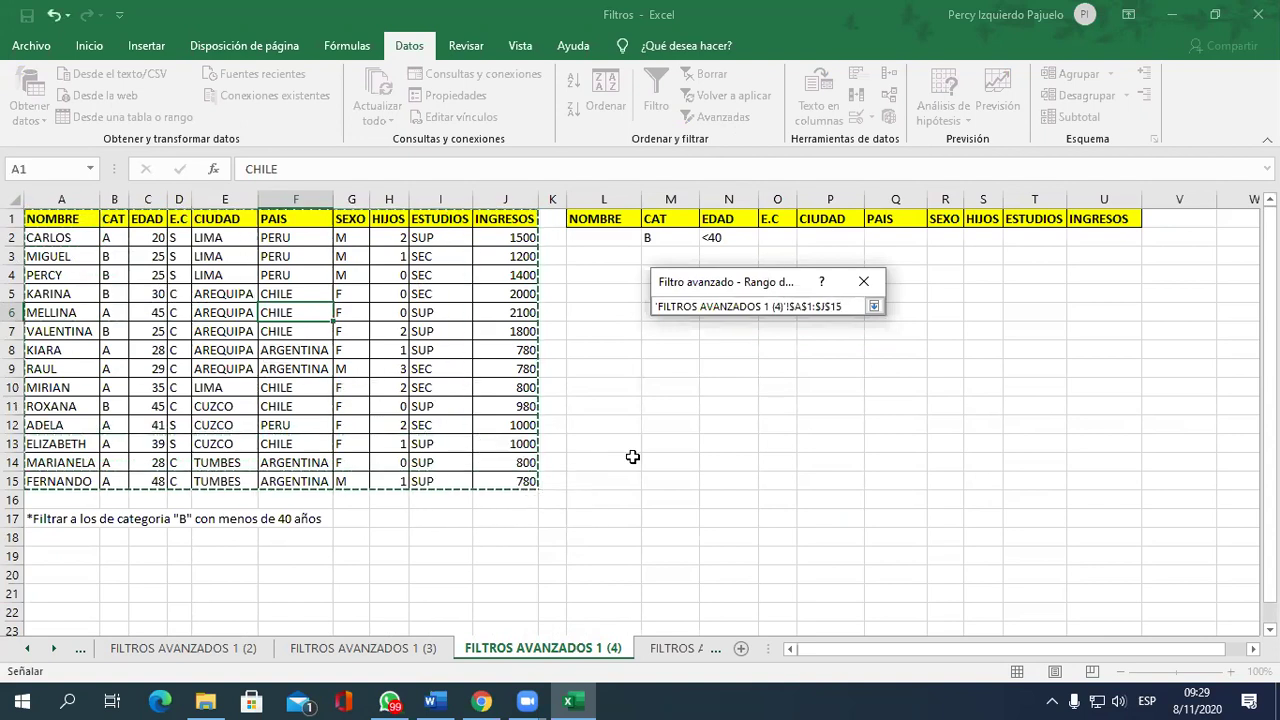
pyautogui.click(874, 306)
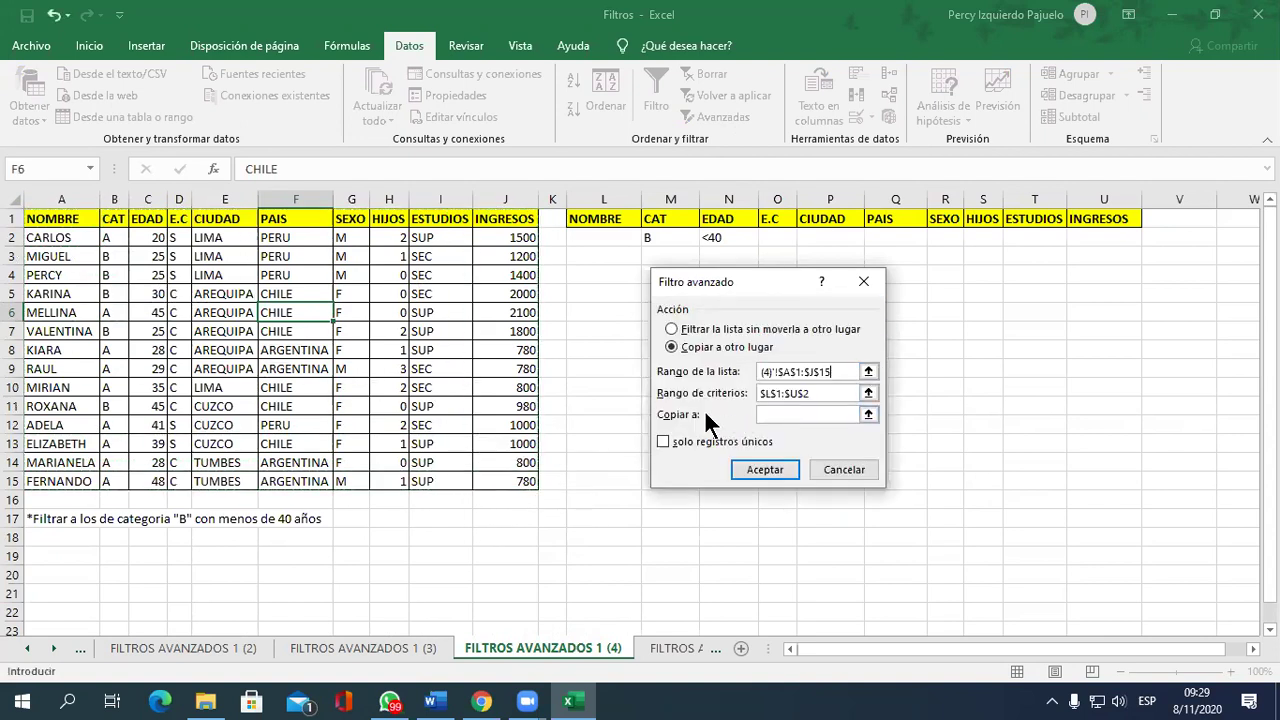
# Use criteria range M1:N2 and destination A19, then run the filter.
pyautogui.click(868, 393)
pyautogui.moveTo(668, 219)
pyautogui.mouseDown()
pyautogui.moveTo(671, 232)
pyautogui.moveTo(722, 240)
pyautogui.mouseUp()
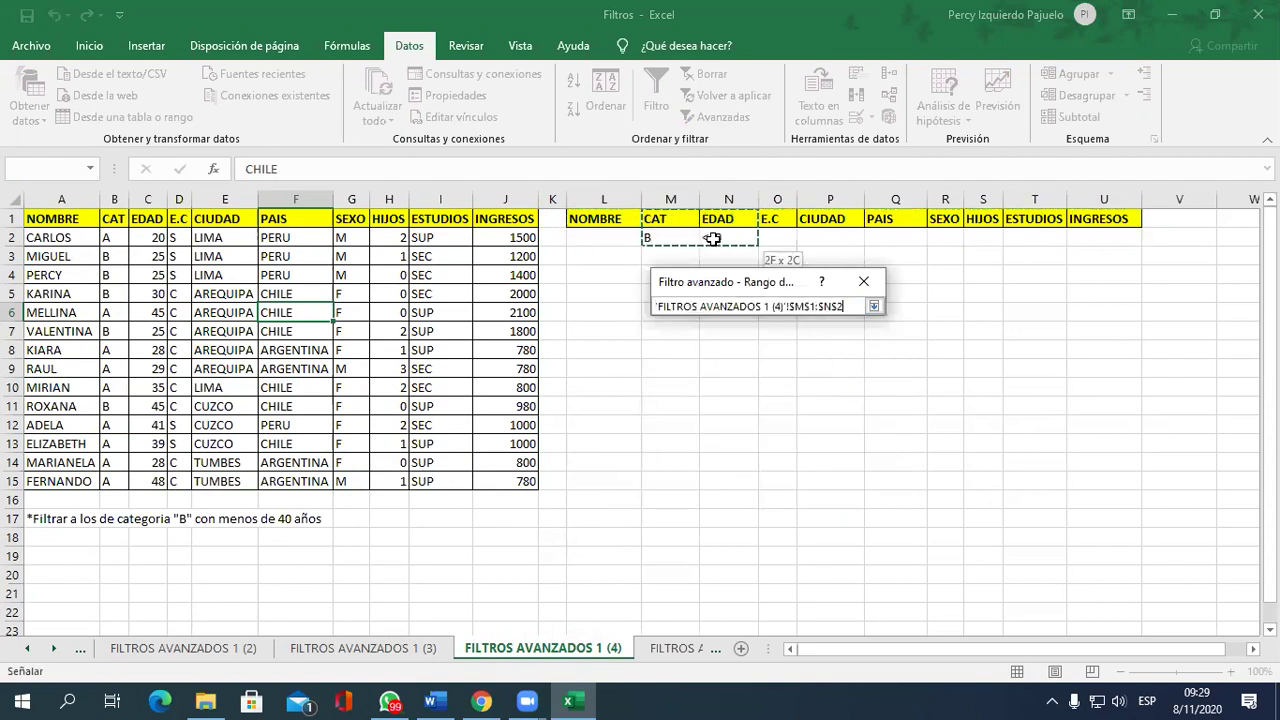
pyautogui.click(874, 306)
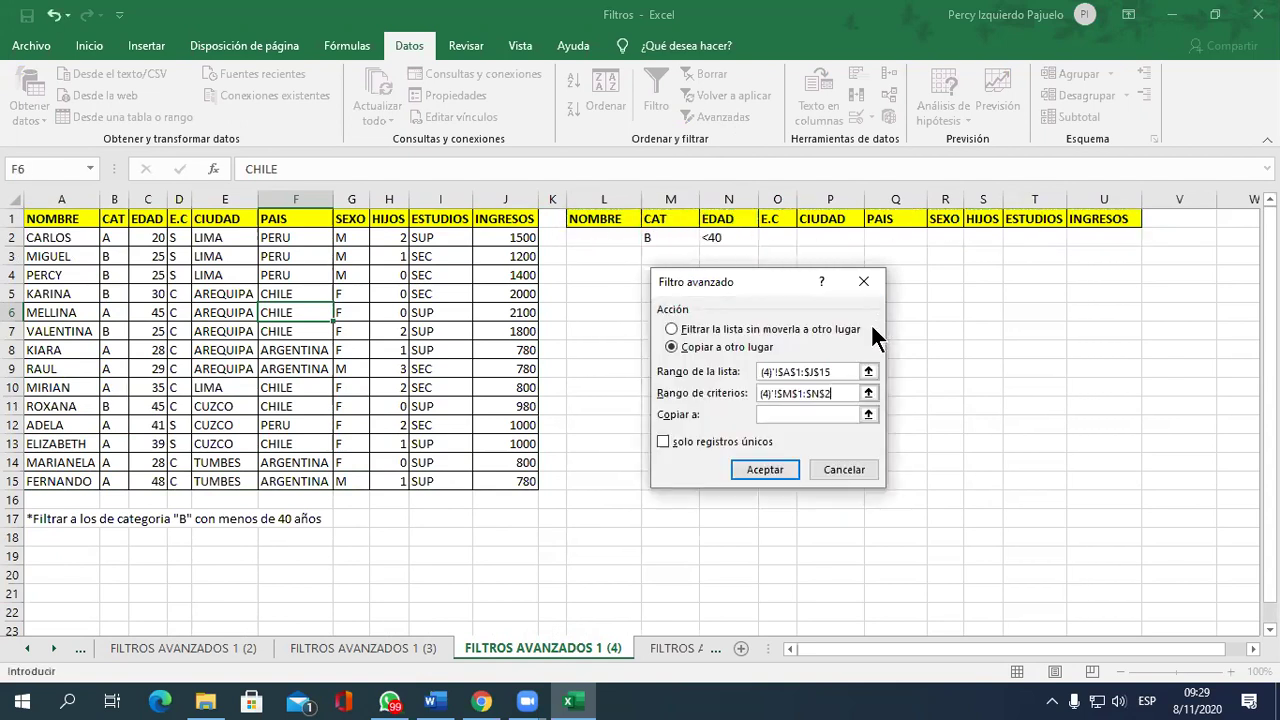
pyautogui.click(870, 414)
pyautogui.click(62, 561)
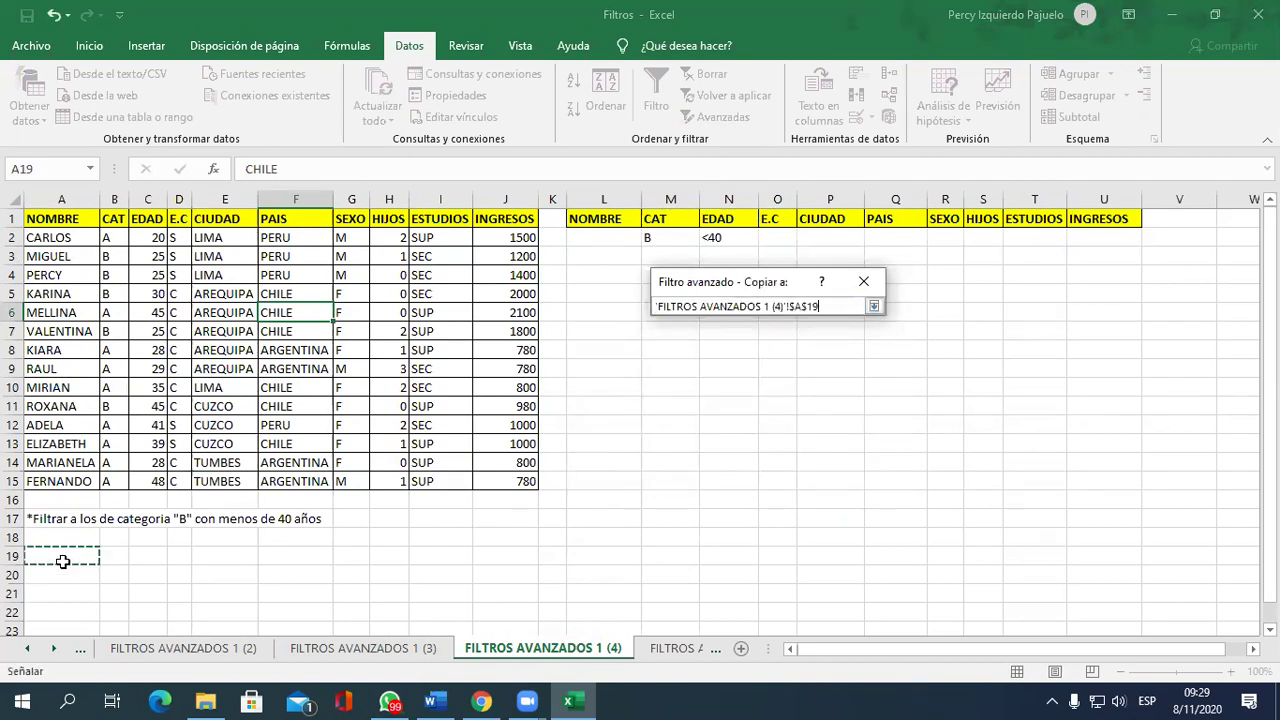
pyautogui.click(873, 307)
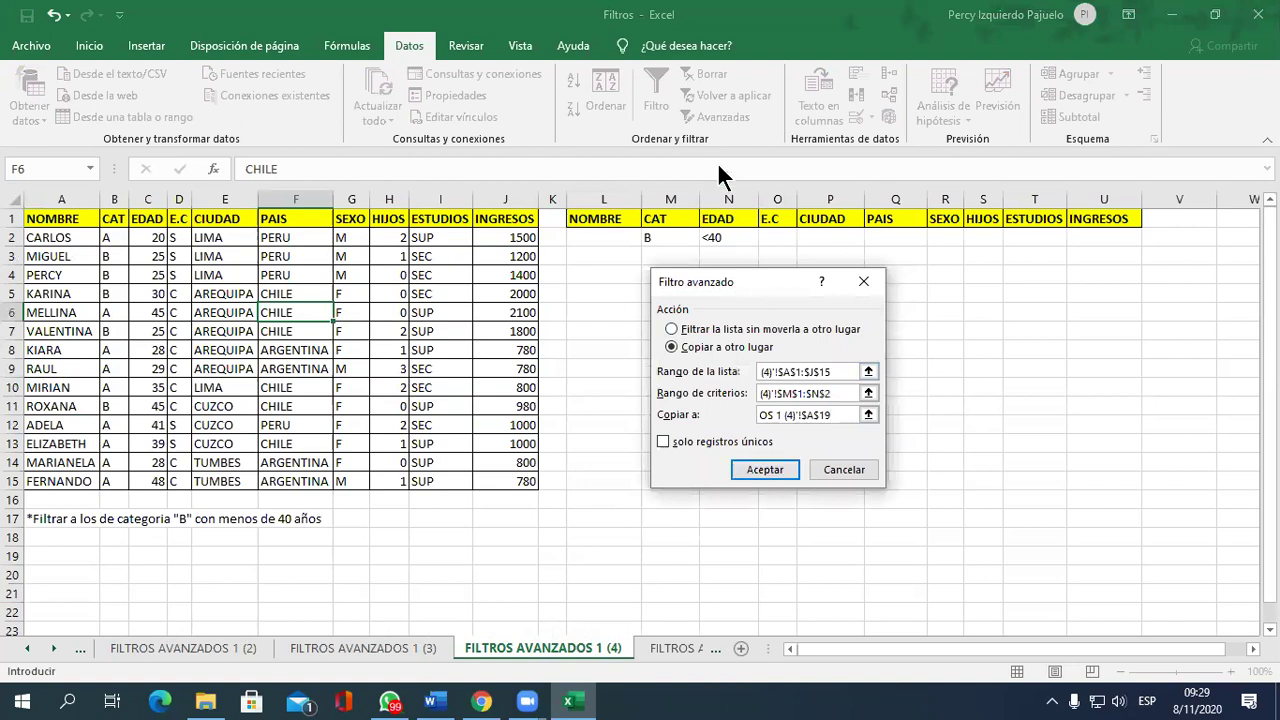
pyautogui.click(723, 134)
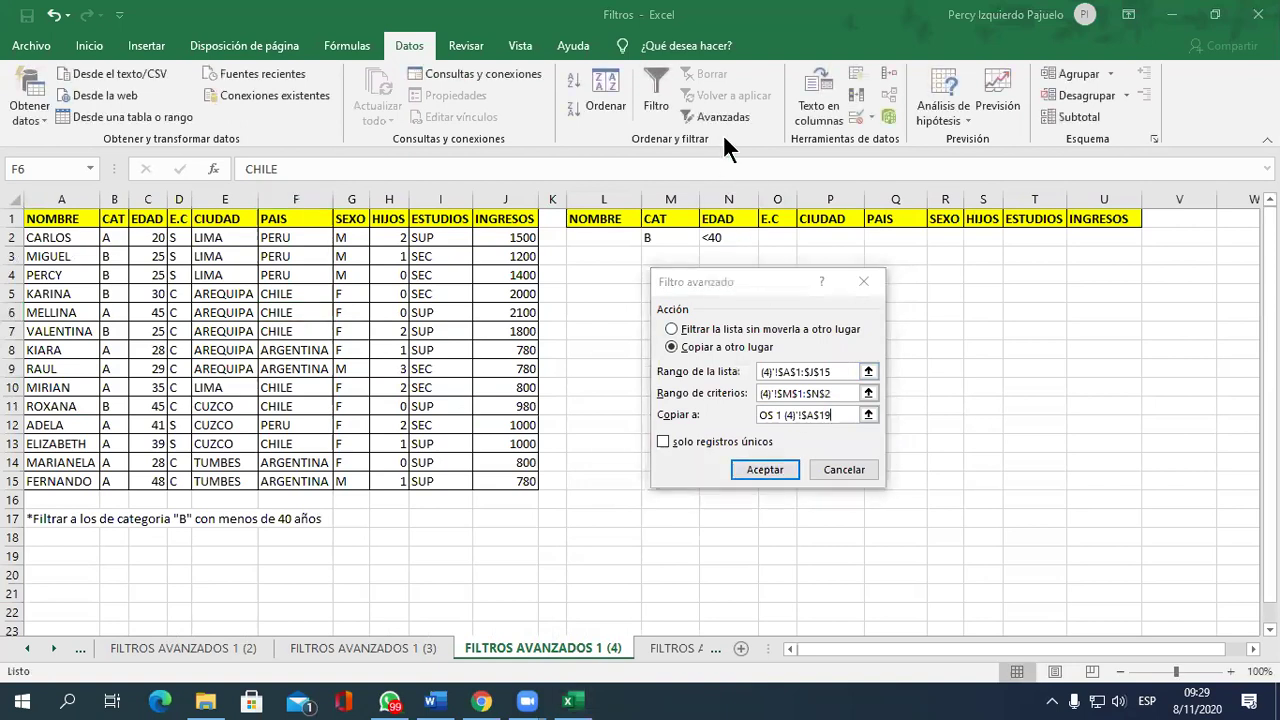
pyautogui.click(760, 467)
# Review the copied category B results, then go to sheet FILTROS AVANZADOS 1 (5).
pyautogui.scroll(-1, 610, 482)
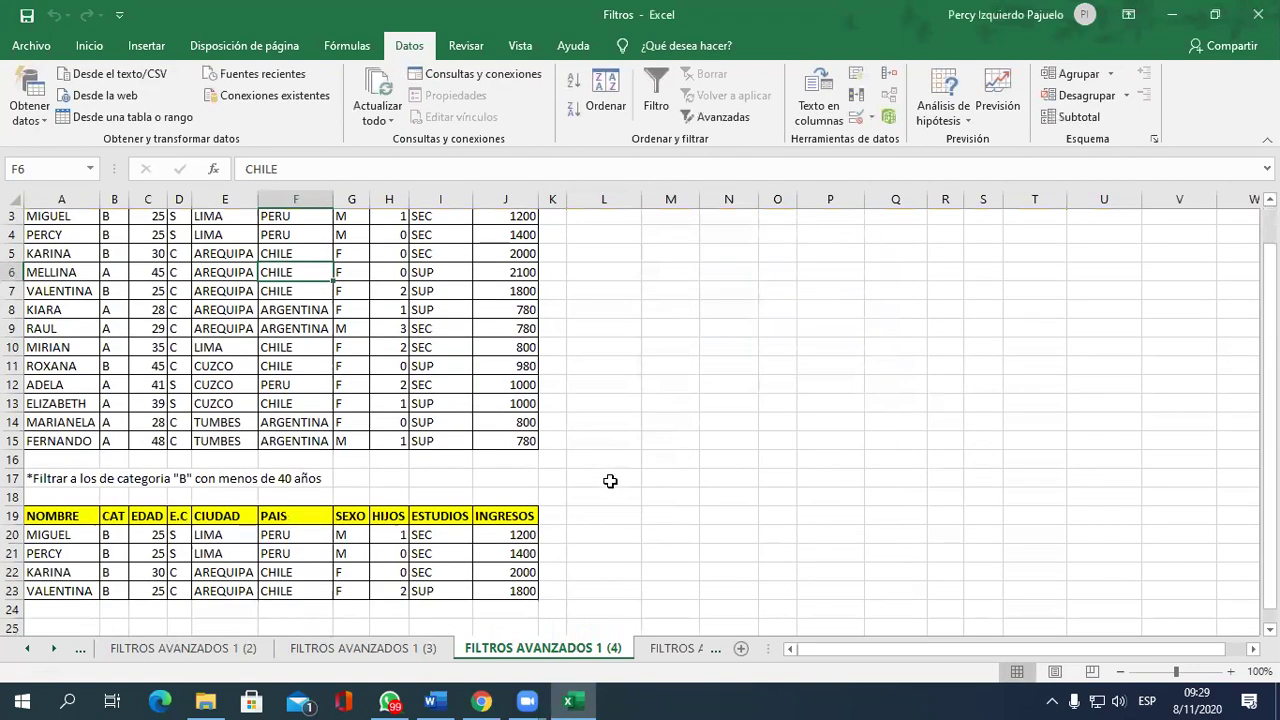
pyautogui.scroll(-1, 165, 517)
pyautogui.moveTo(112, 519); pyautogui.dragTo(150, 575)
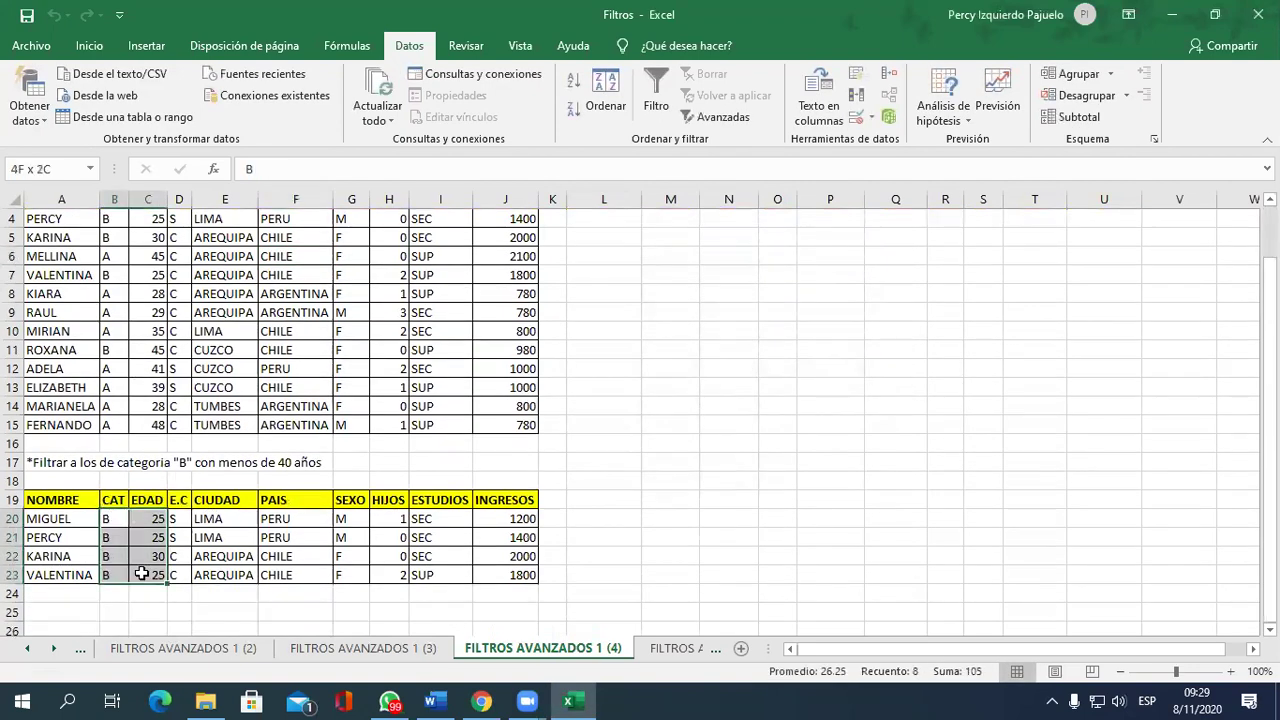
pyautogui.scroll(-1, 557, 562)
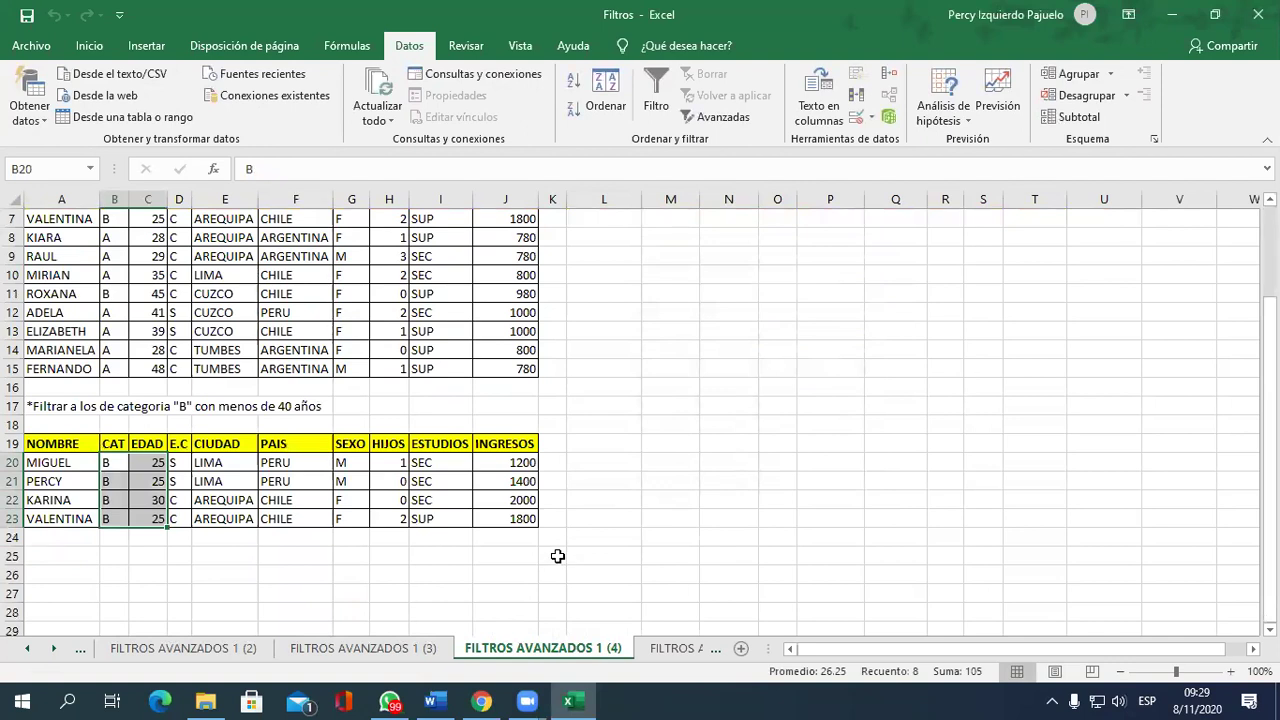
pyautogui.scroll(2, 557, 556)
pyautogui.moveTo(655, 238); pyautogui.dragTo(763, 246)
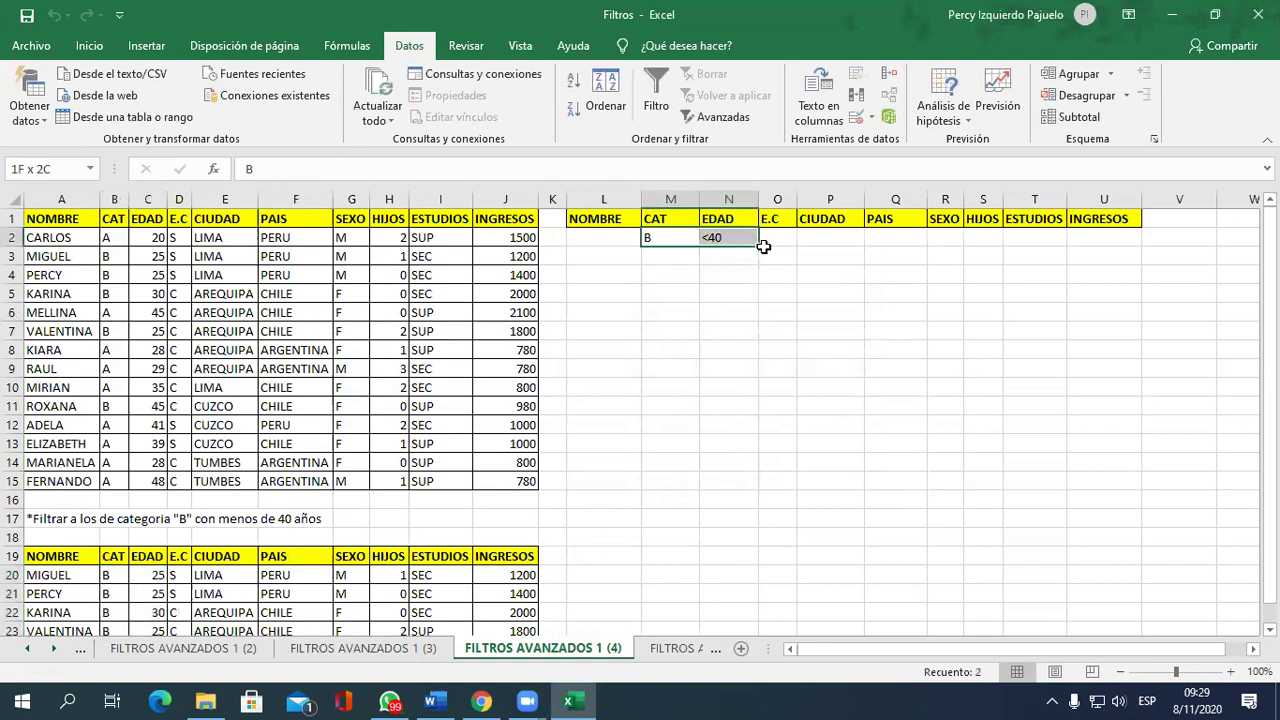
pyautogui.click(777, 350)
pyautogui.scroll(-2, 737, 479)
pyautogui.scroll(2, 737, 479)
pyautogui.scroll(-3, 737, 479)
pyautogui.scroll(2, 737, 479)
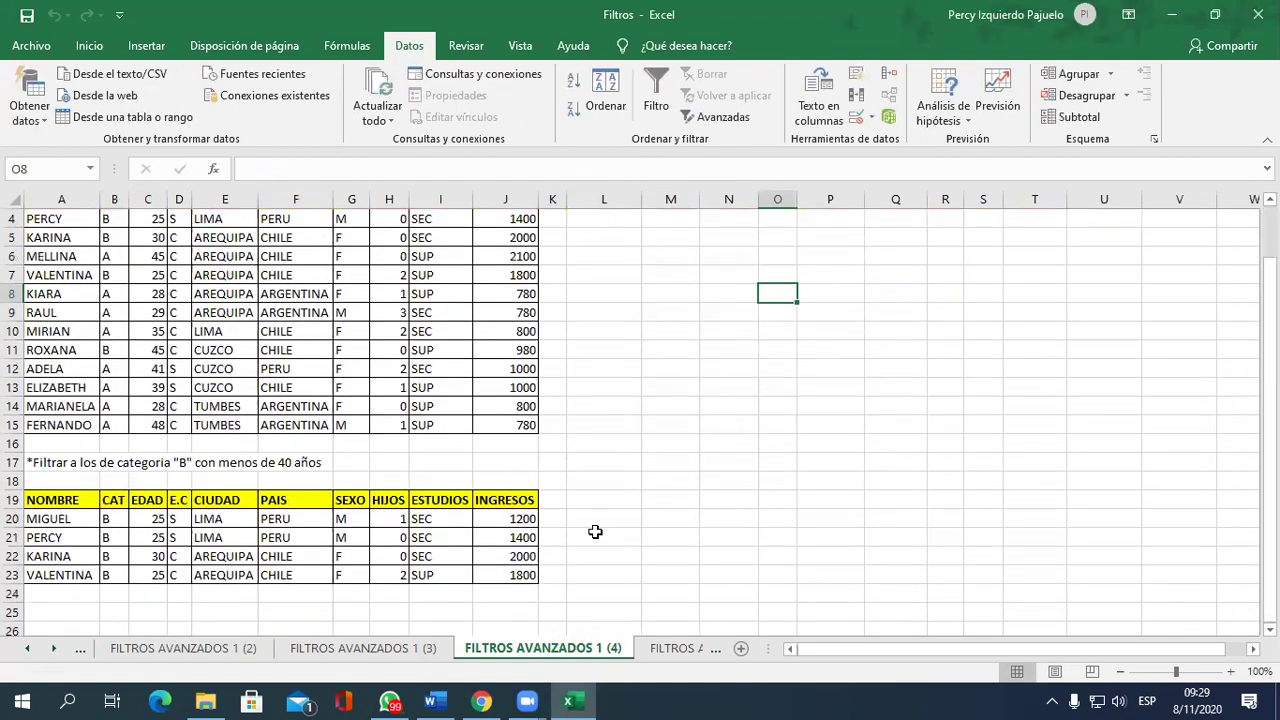
pyautogui.click(665, 640)
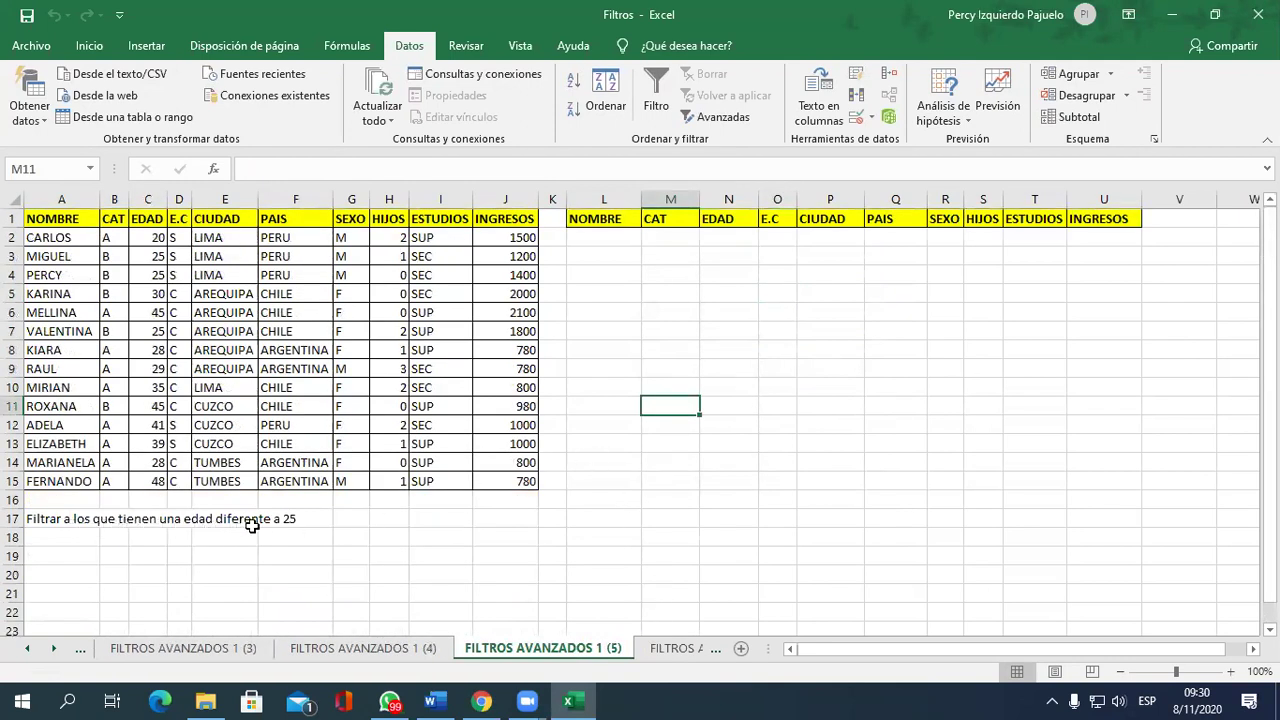
# Enter <>25 in N2 under EDAD, then select a cell in the data table.
pyautogui.click(728, 248)
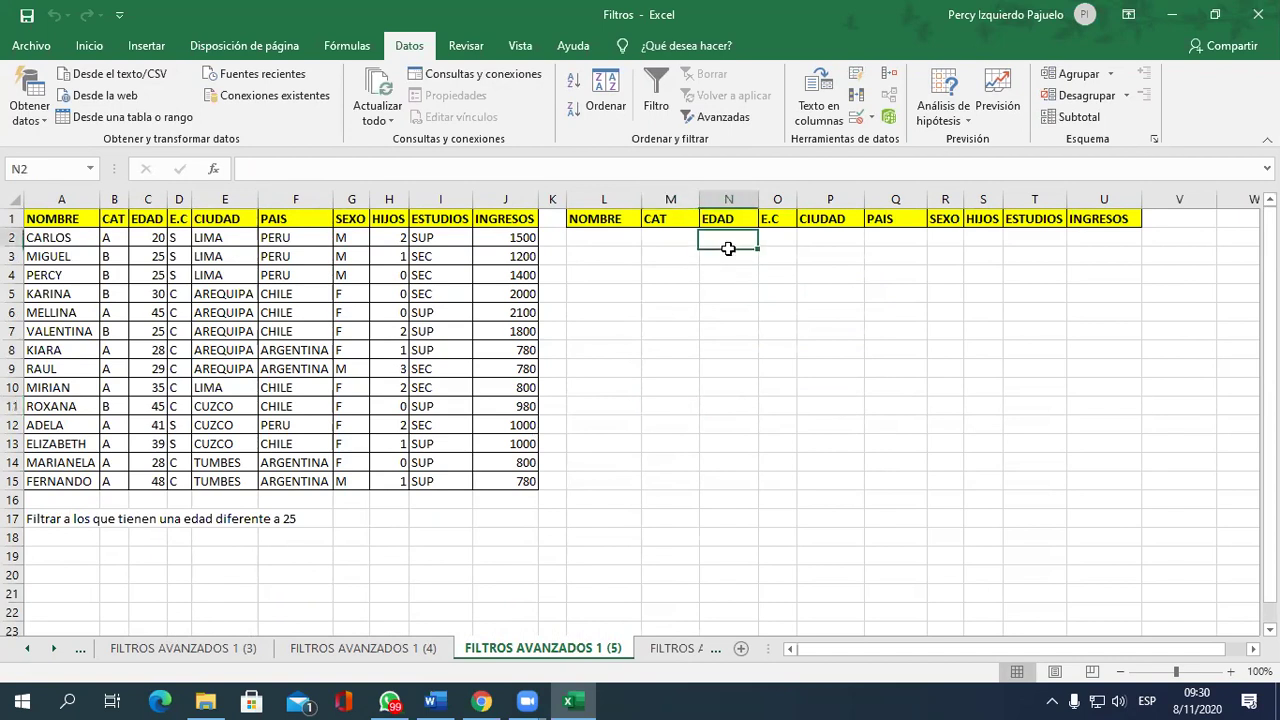
pyautogui.write('<>25')
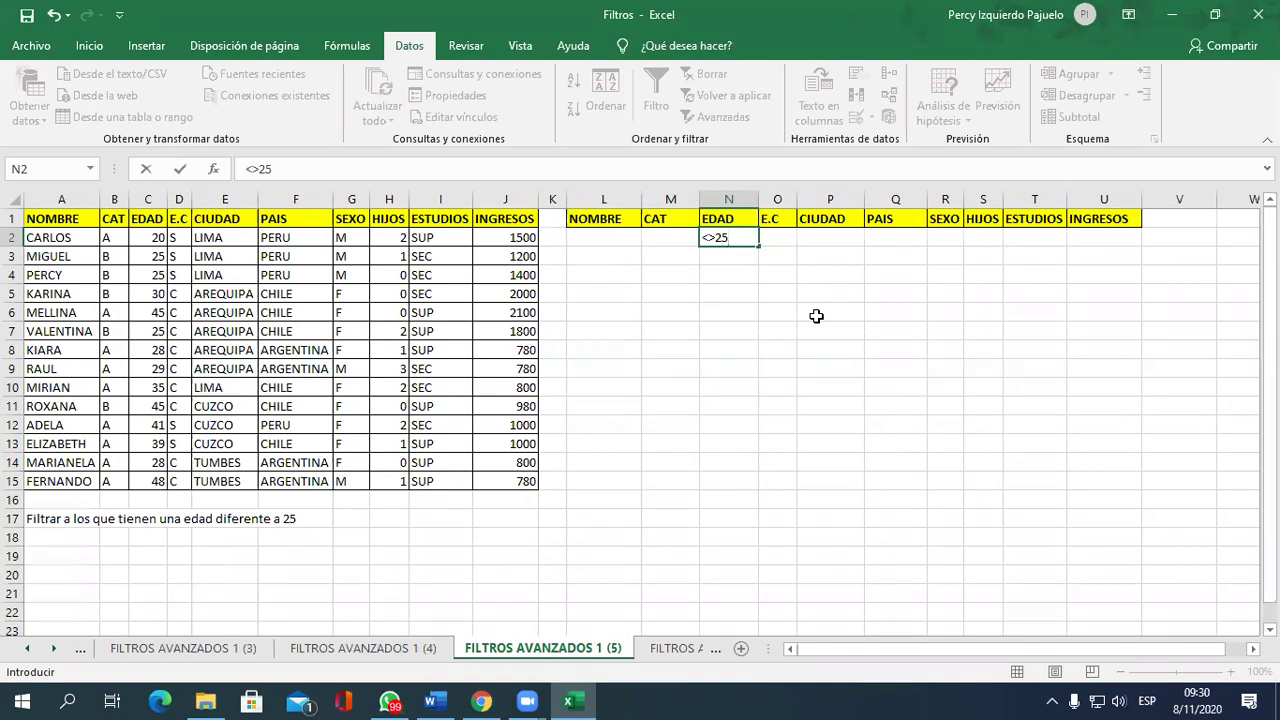
pyautogui.press('Return')
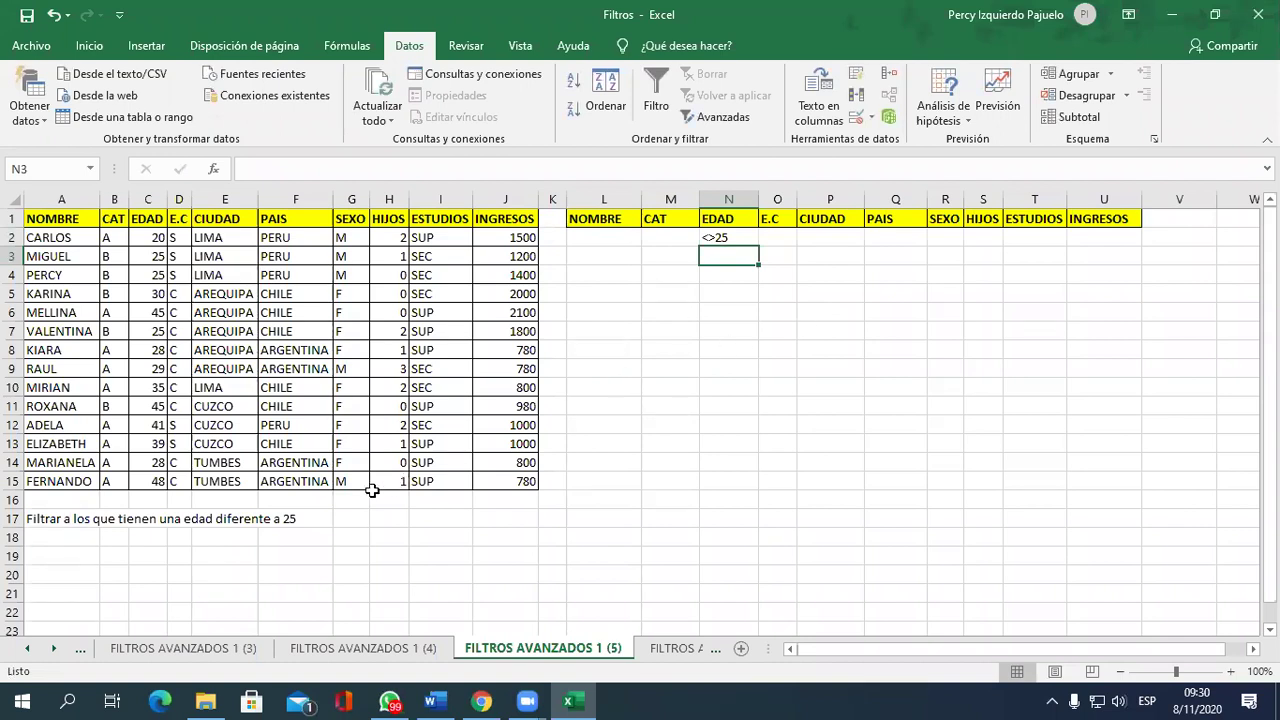
pyautogui.click(250, 294)
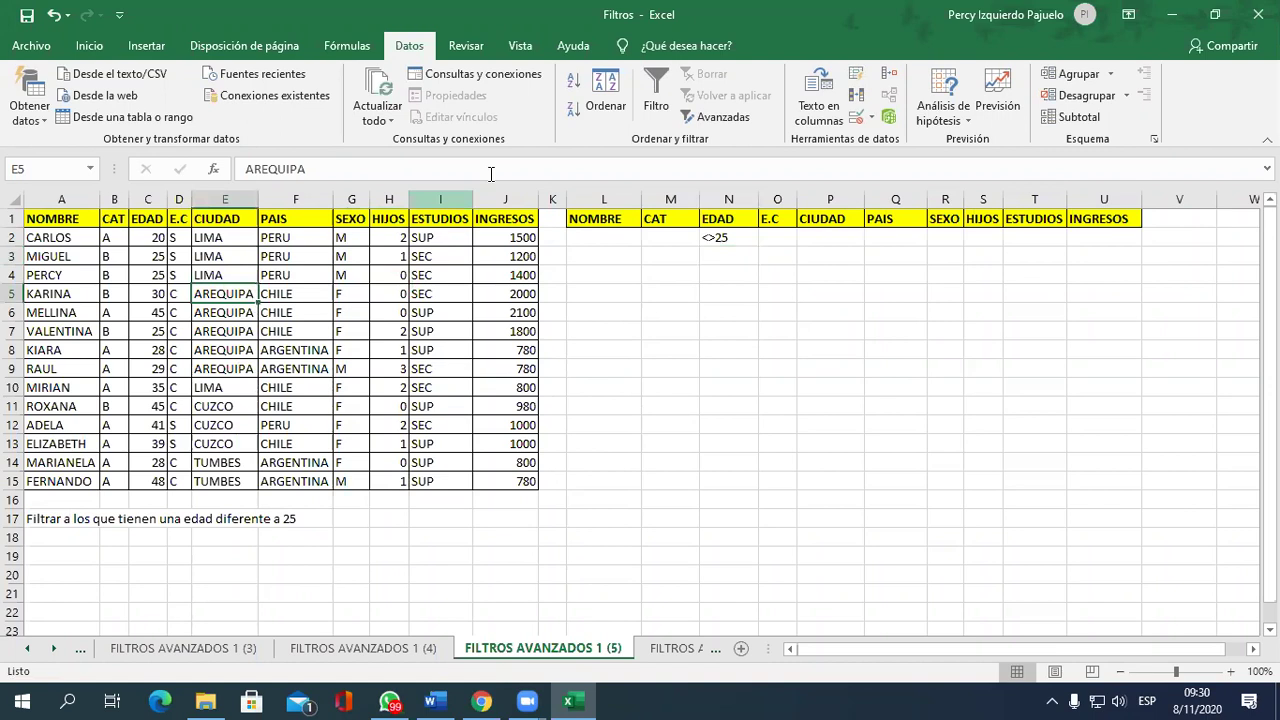
# Start an advanced filter copying to another location, with list range A1:J15.
pyautogui.click(713, 123)
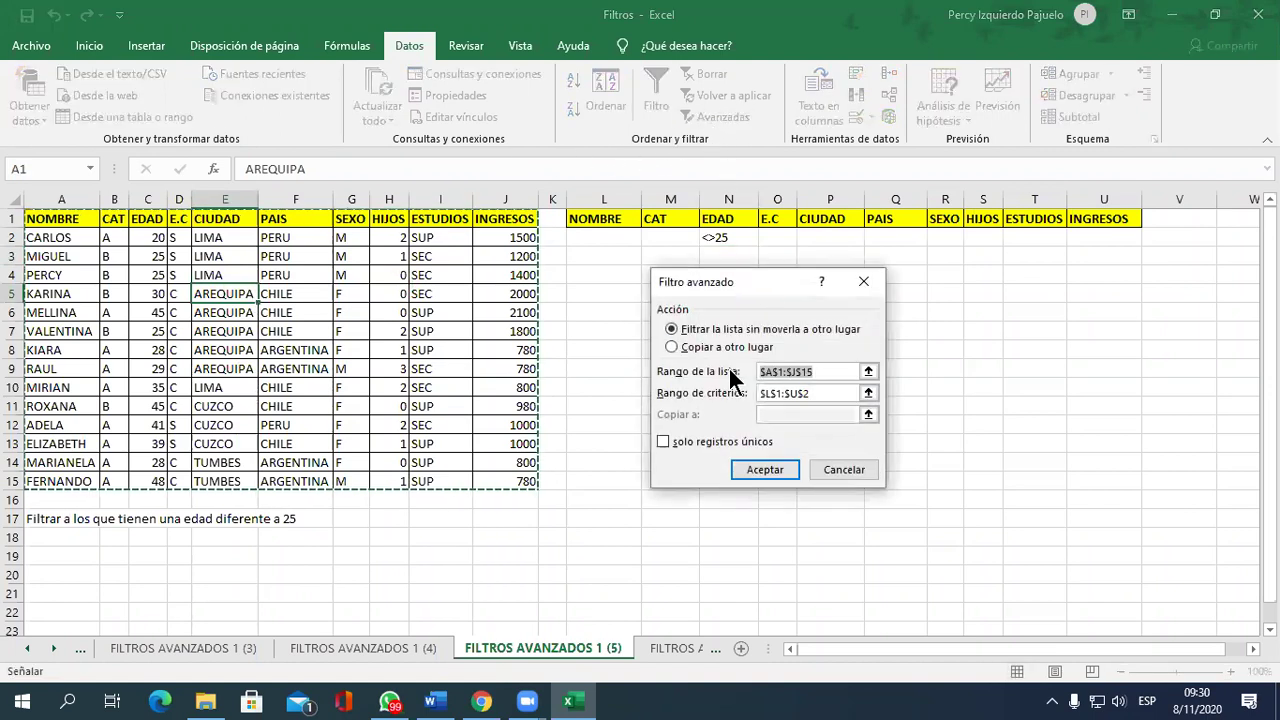
pyautogui.click(712, 347)
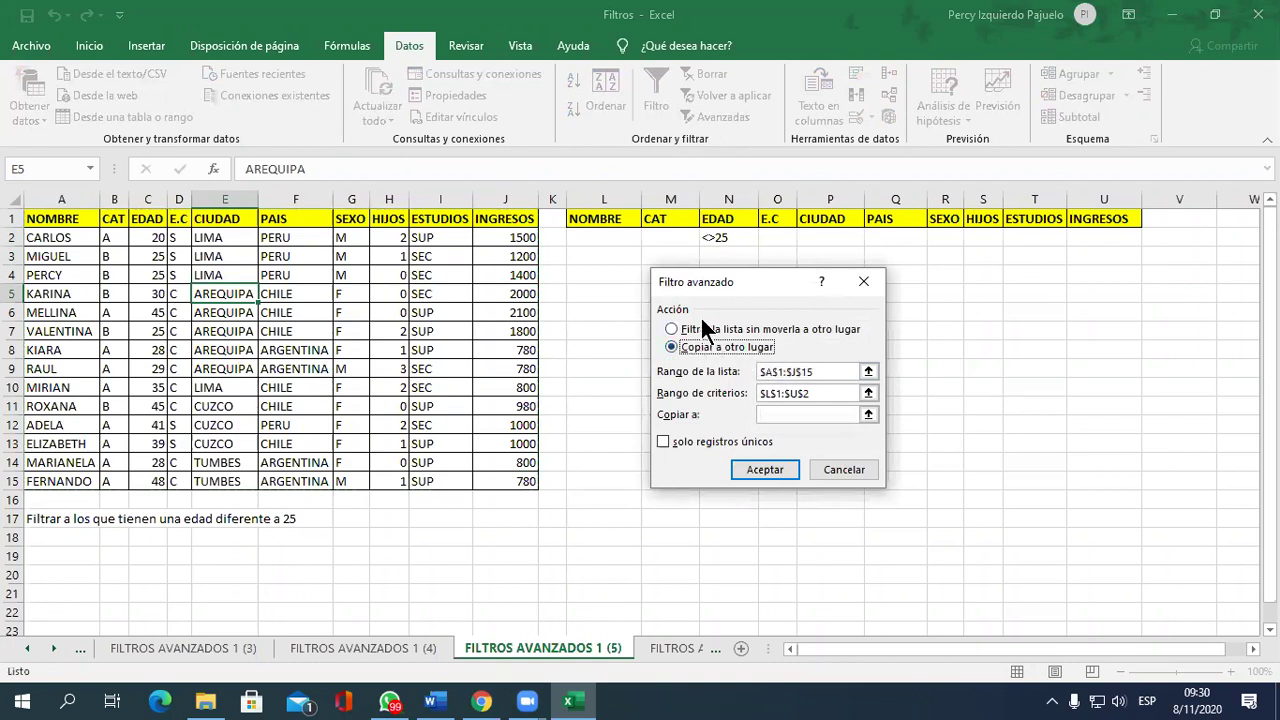
pyautogui.click(868, 371)
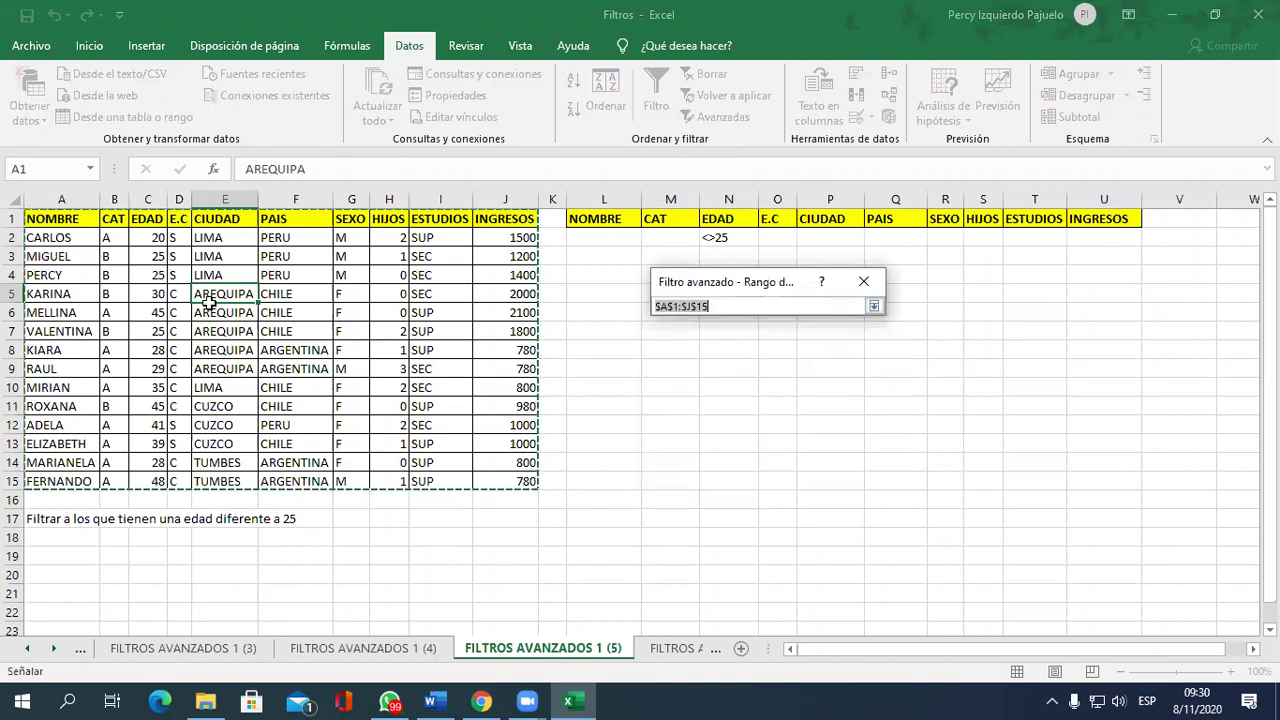
pyautogui.moveTo(73, 218); pyautogui.dragTo(511, 482)
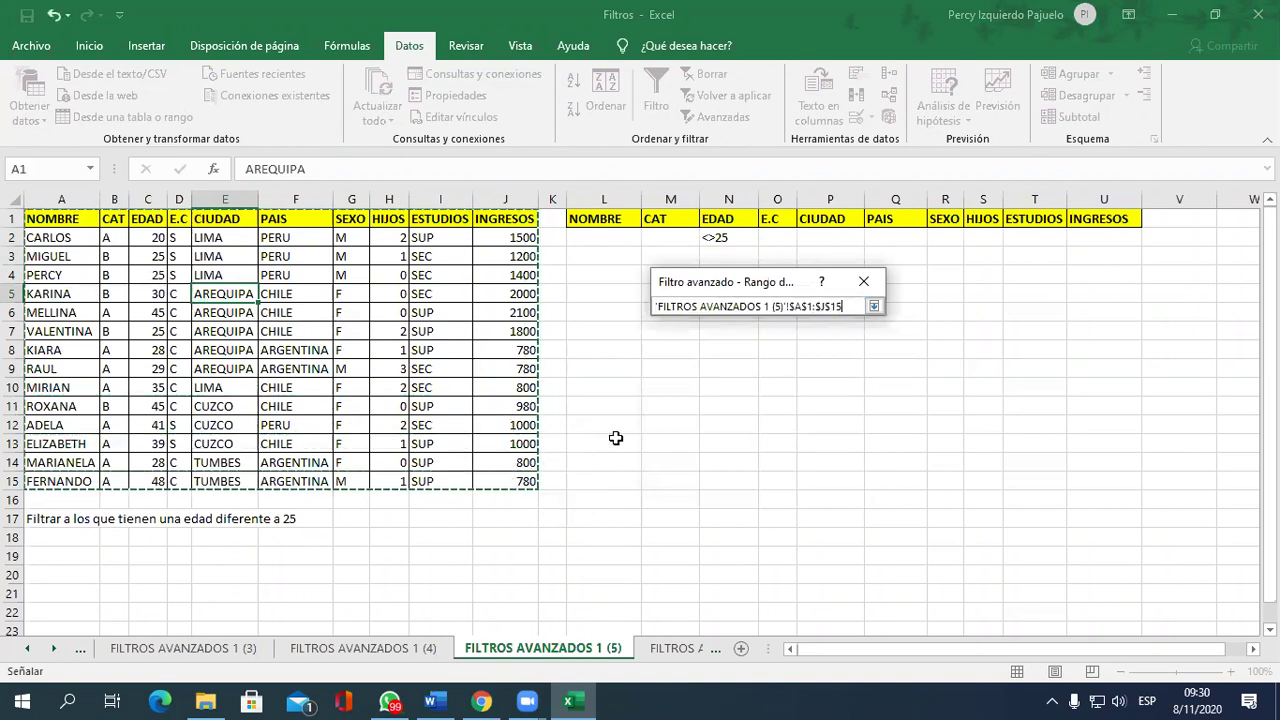
pyautogui.click(873, 306)
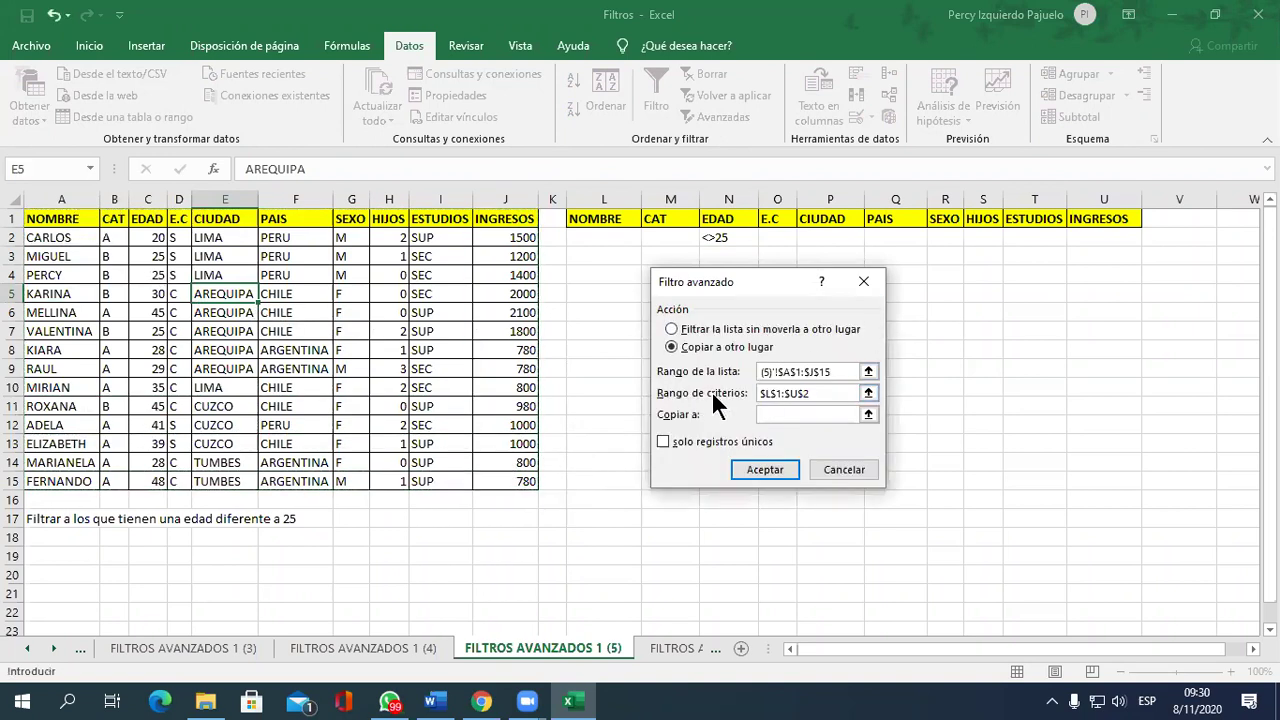
# Use criteria N1:N2 and destination A19, run it, then go to FILTROS AVANZADOS 1 (6).
pyautogui.click(868, 393)
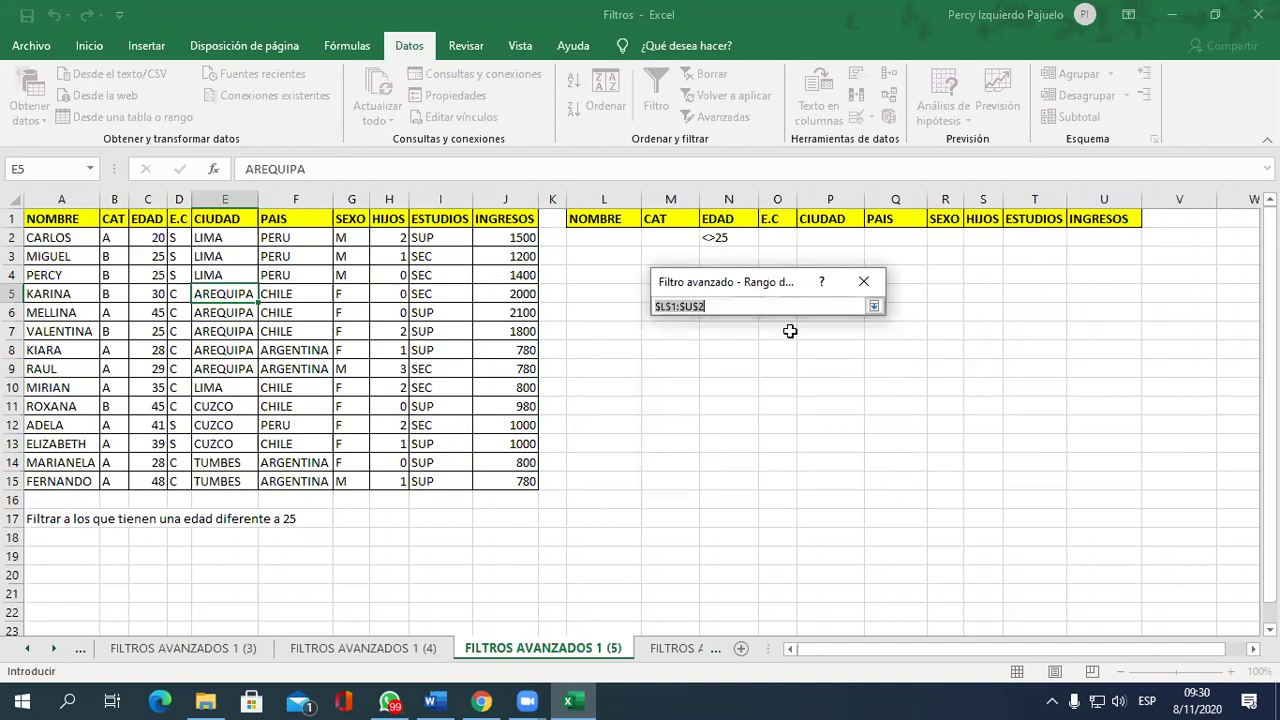
pyautogui.click(731, 222)
pyautogui.moveTo(731, 222); pyautogui.dragTo(729, 241)
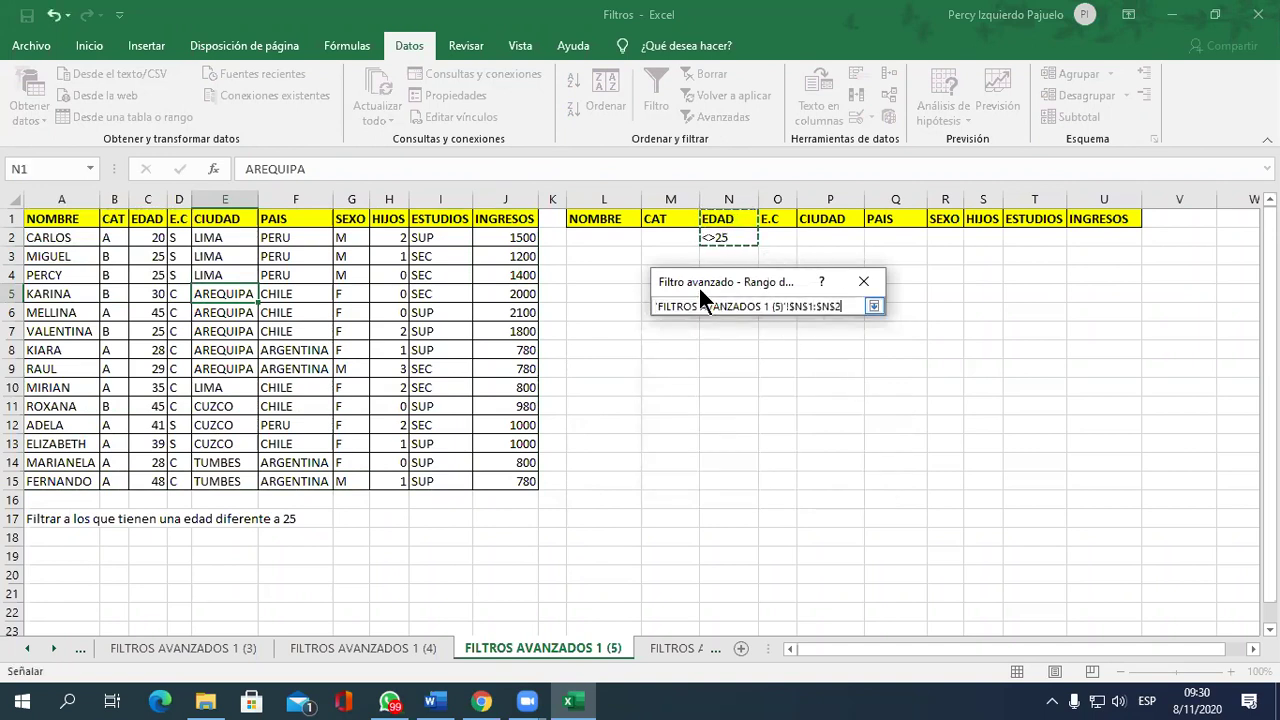
pyautogui.moveTo(613, 218); pyautogui.dragTo(1100, 240)
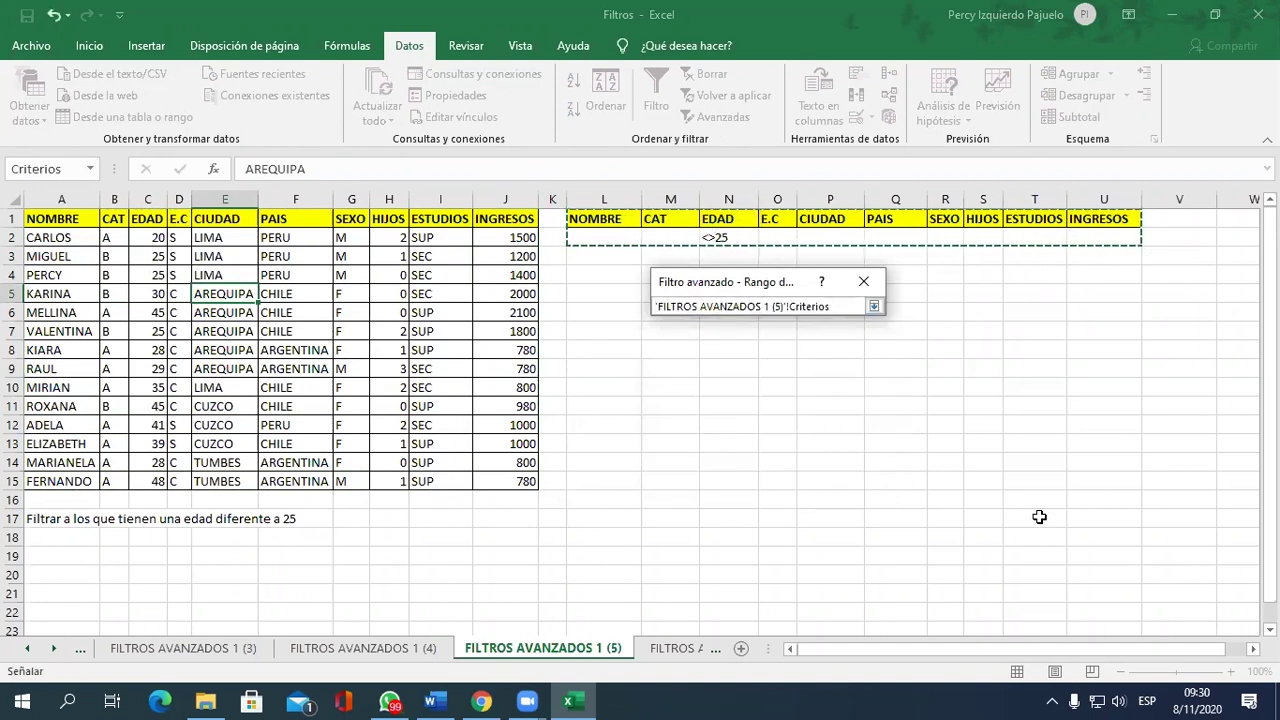
pyautogui.moveTo(731, 221); pyautogui.dragTo(729, 241)
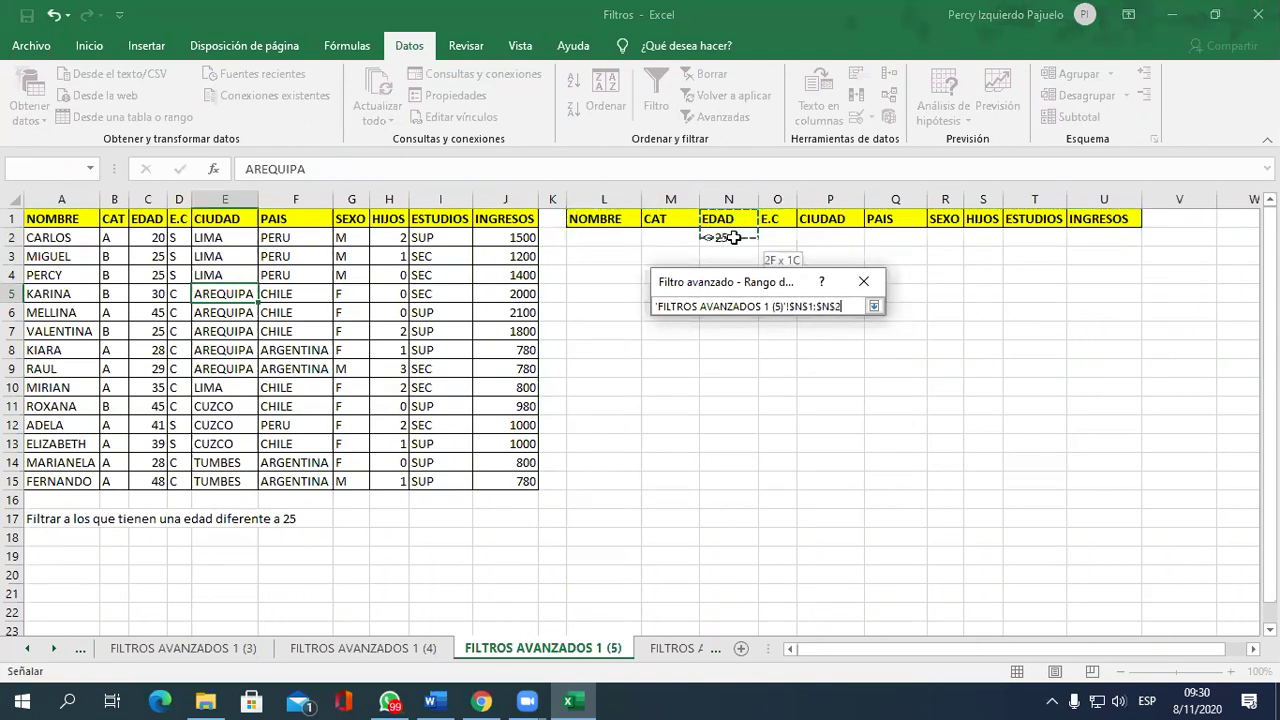
pyautogui.click(873, 305)
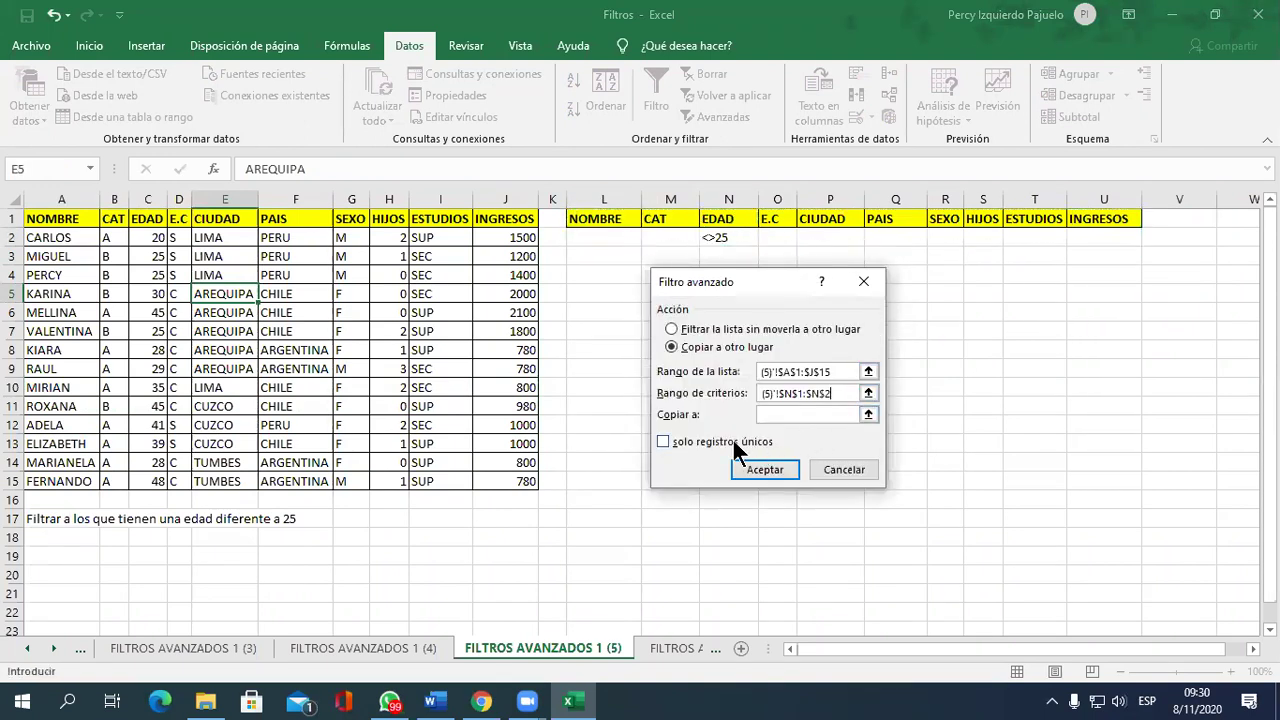
pyautogui.click(868, 415)
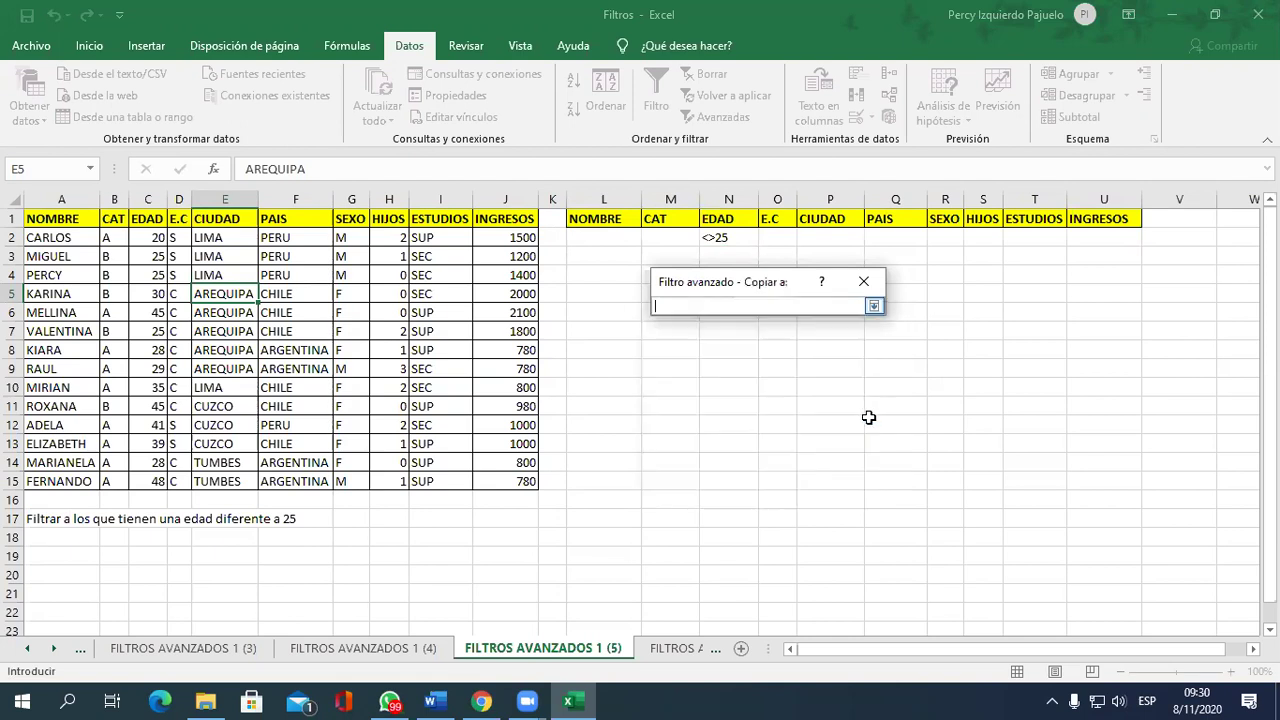
pyautogui.click(64, 552)
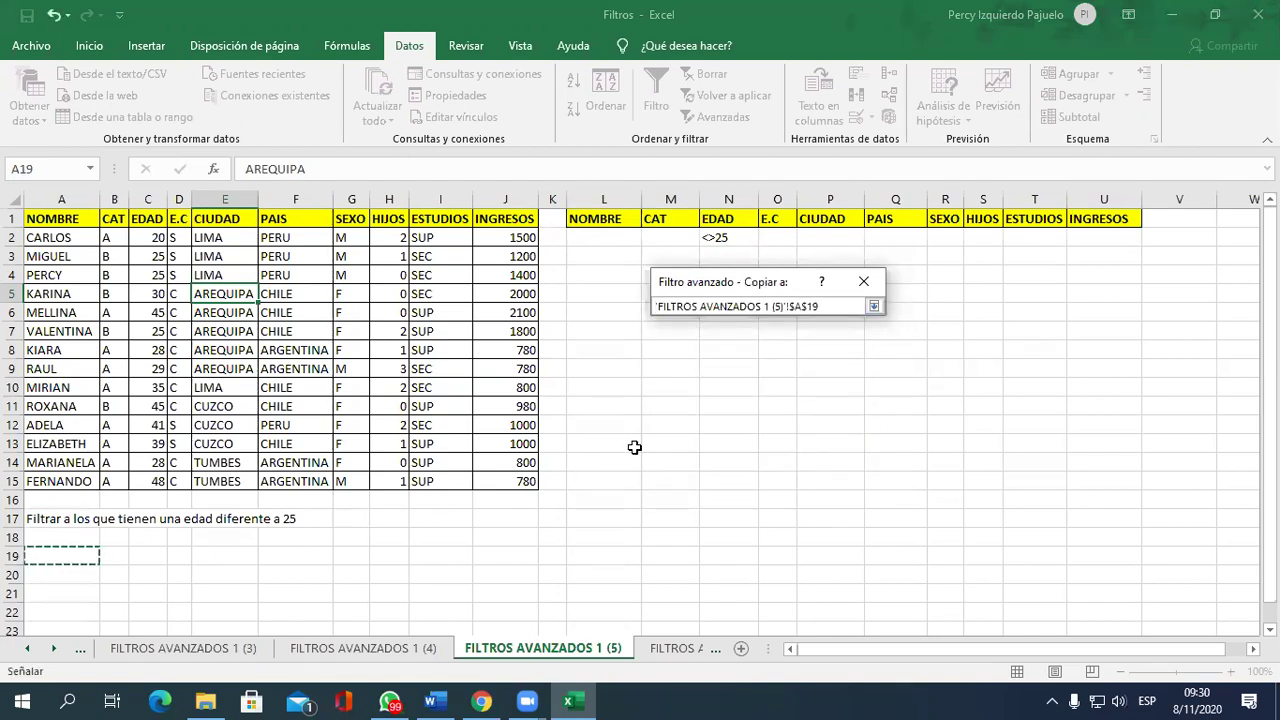
pyautogui.click(873, 305)
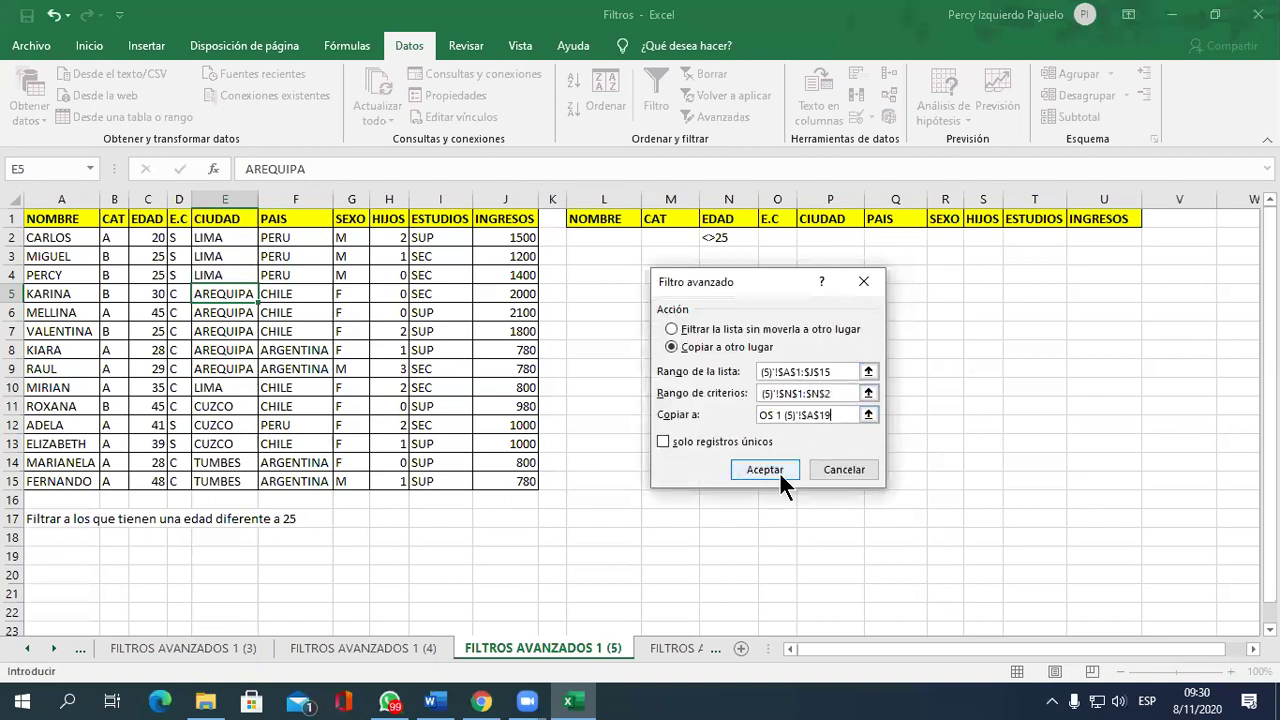
pyautogui.click(779, 471)
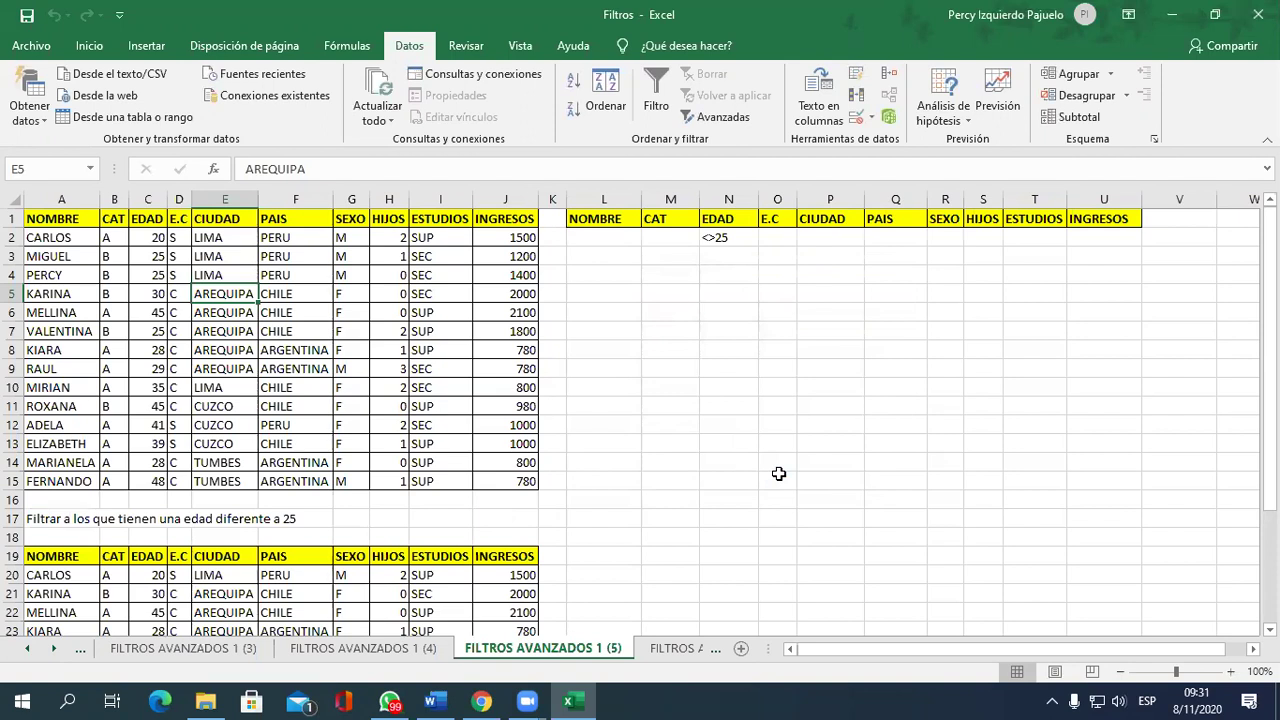
pyautogui.click(663, 649)
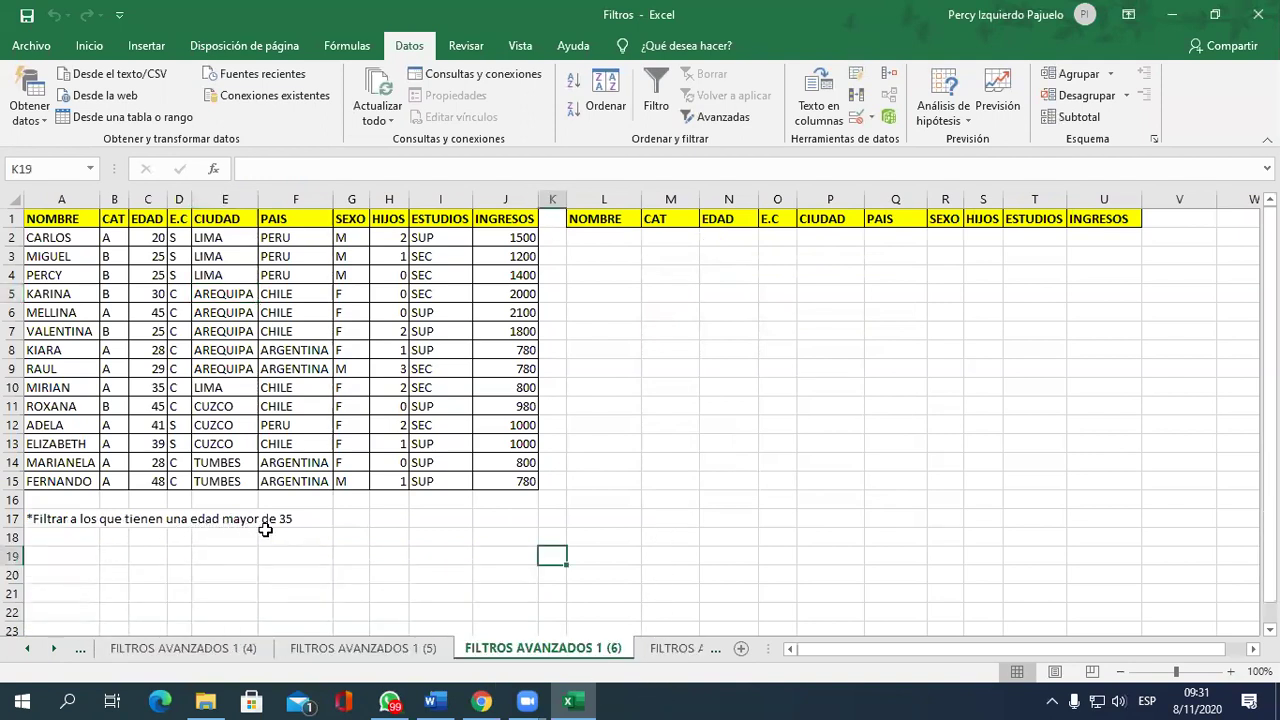
# Enter >35 in N2 under the EDAD criteria header, then select a data cell.
pyautogui.click(714, 237)
pyautogui.write('>35')
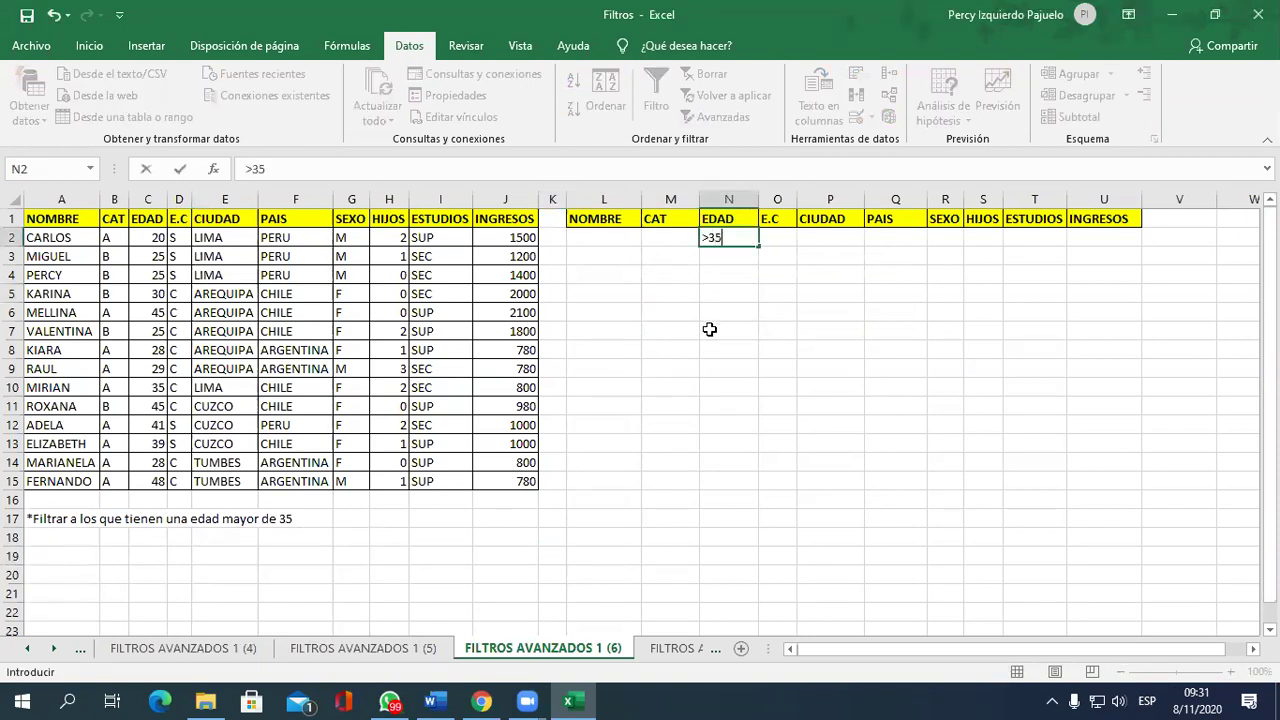
pyautogui.press('Return')
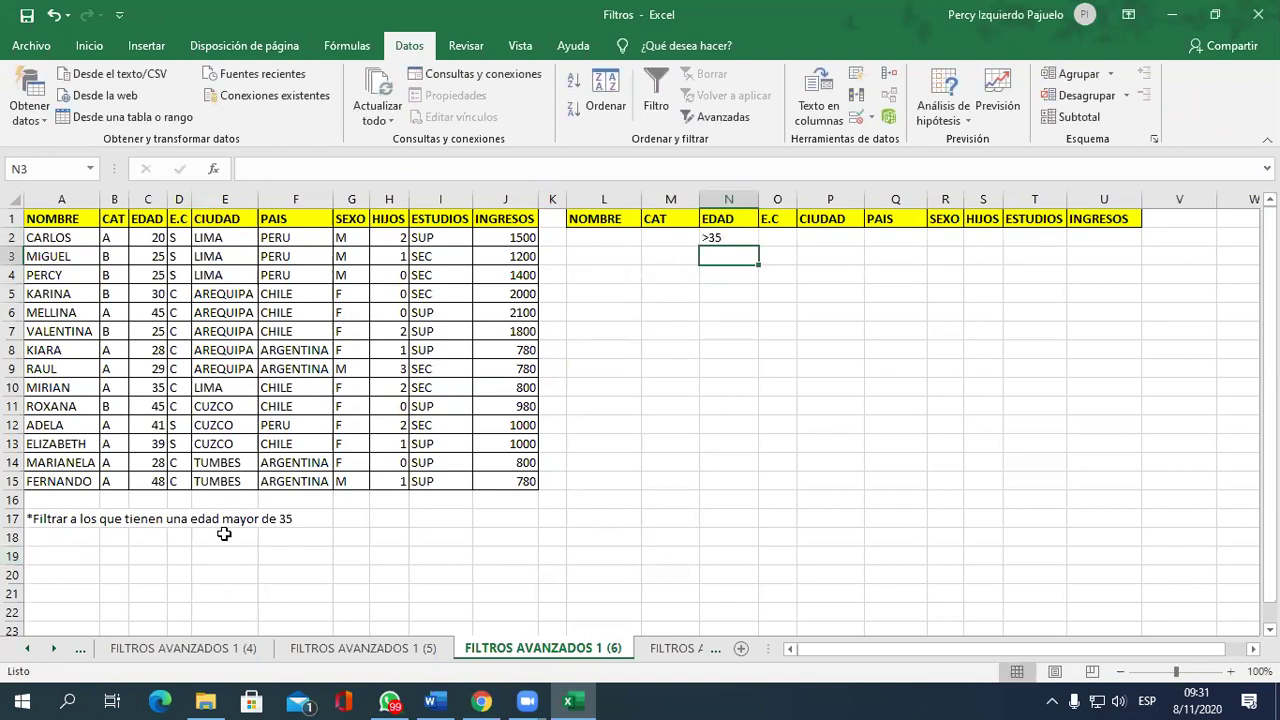
pyautogui.click(731, 240)
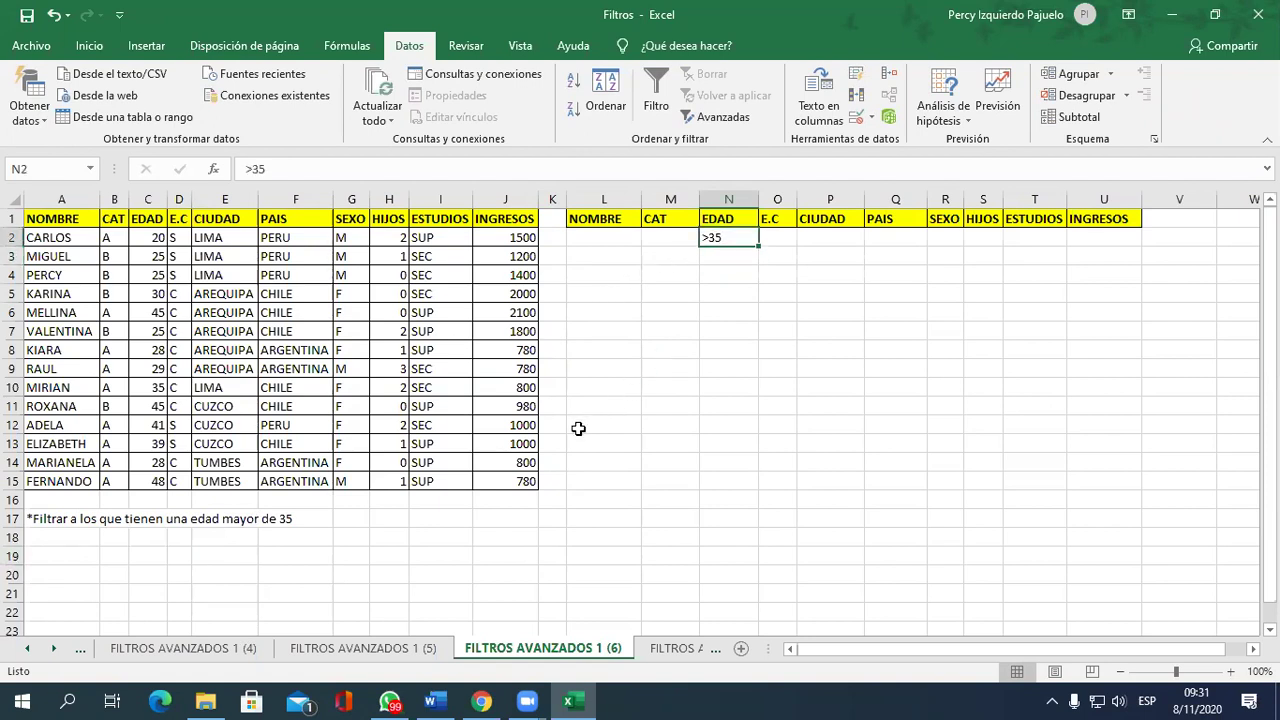
pyautogui.click(148, 293)
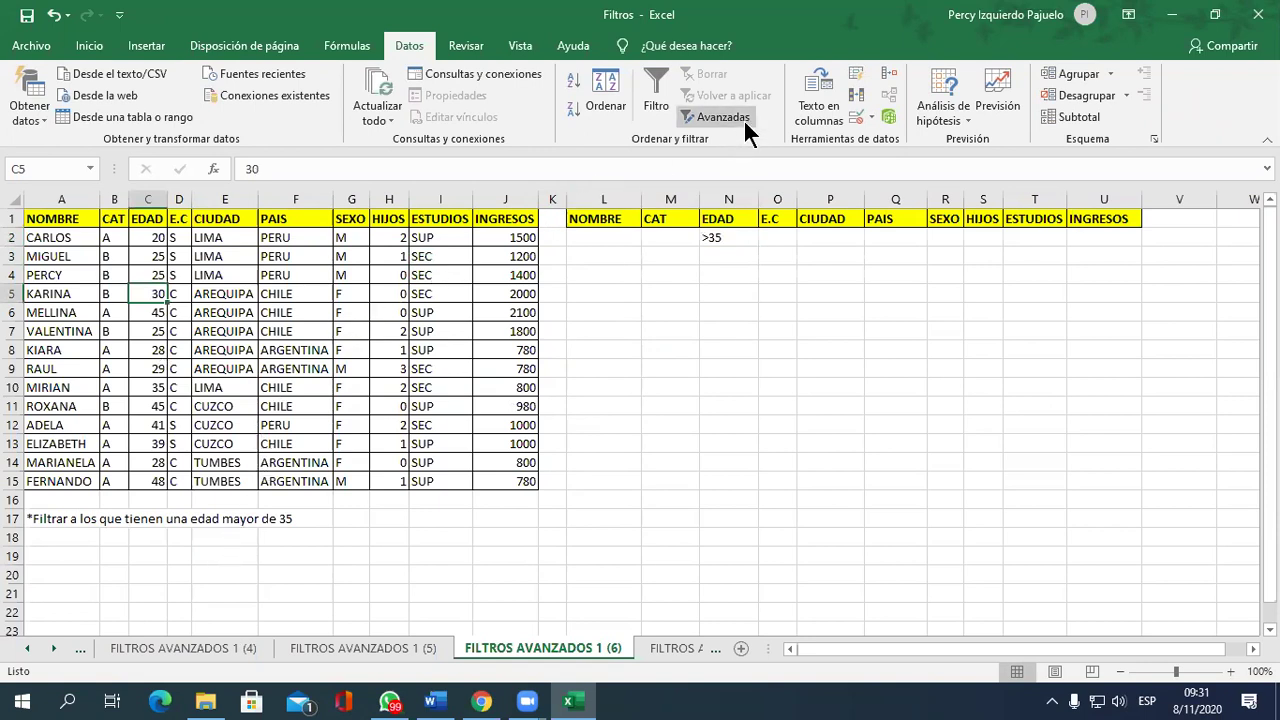
pyautogui.click(712, 237)
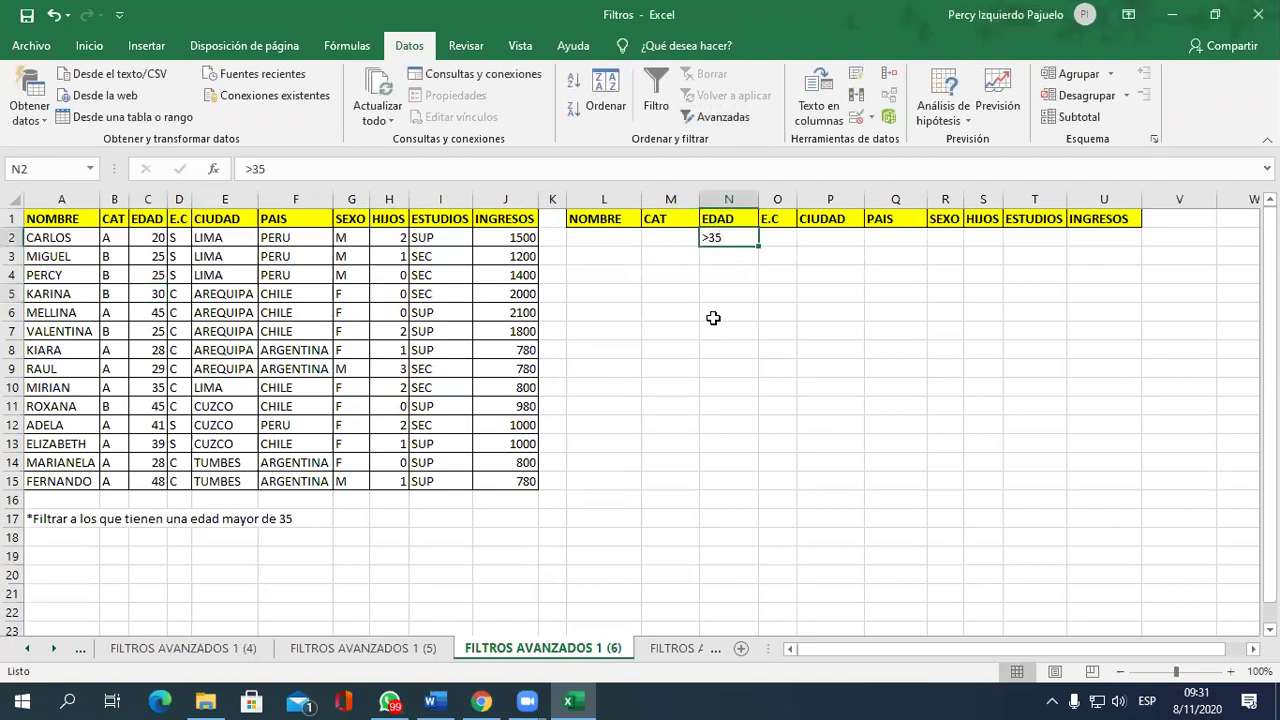
pyautogui.click(298, 308)
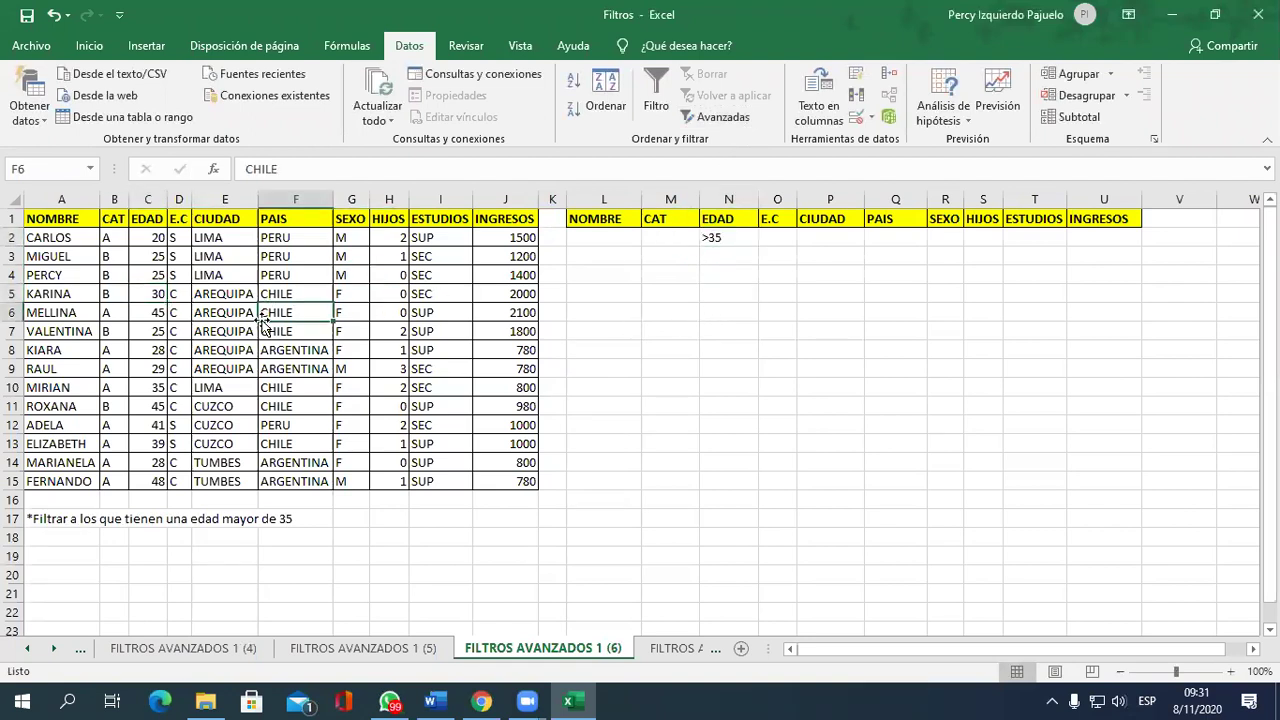
# Start an advanced filter copying to another location, with list range A1:J15.
pyautogui.click(711, 115)
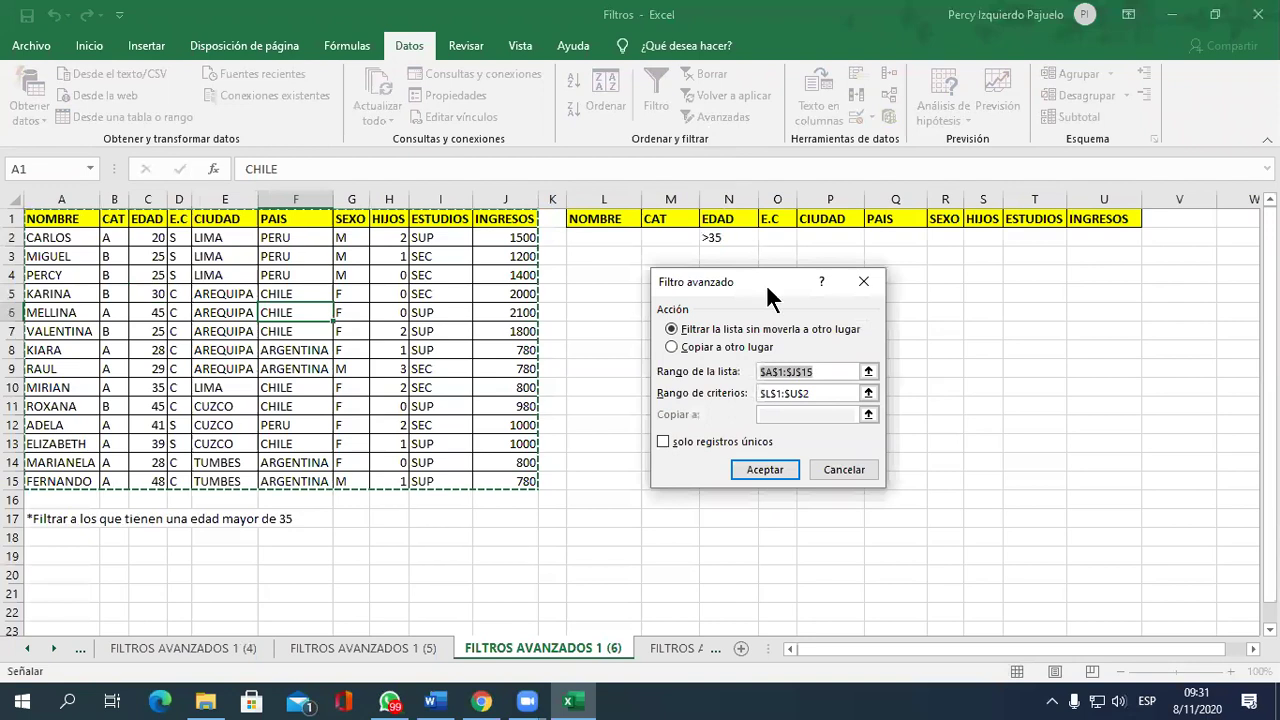
pyautogui.click(747, 349)
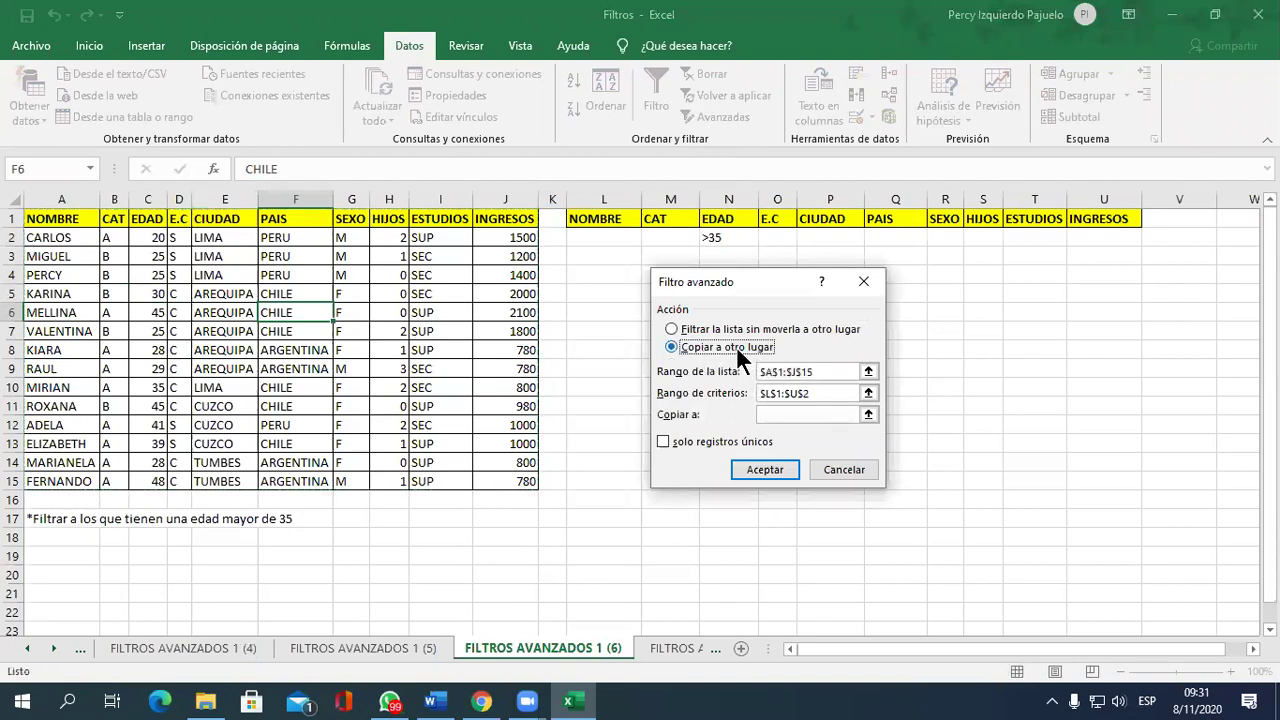
pyautogui.click(870, 371)
pyautogui.click(868, 371)
pyautogui.moveTo(45, 218); pyautogui.dragTo(521, 474)
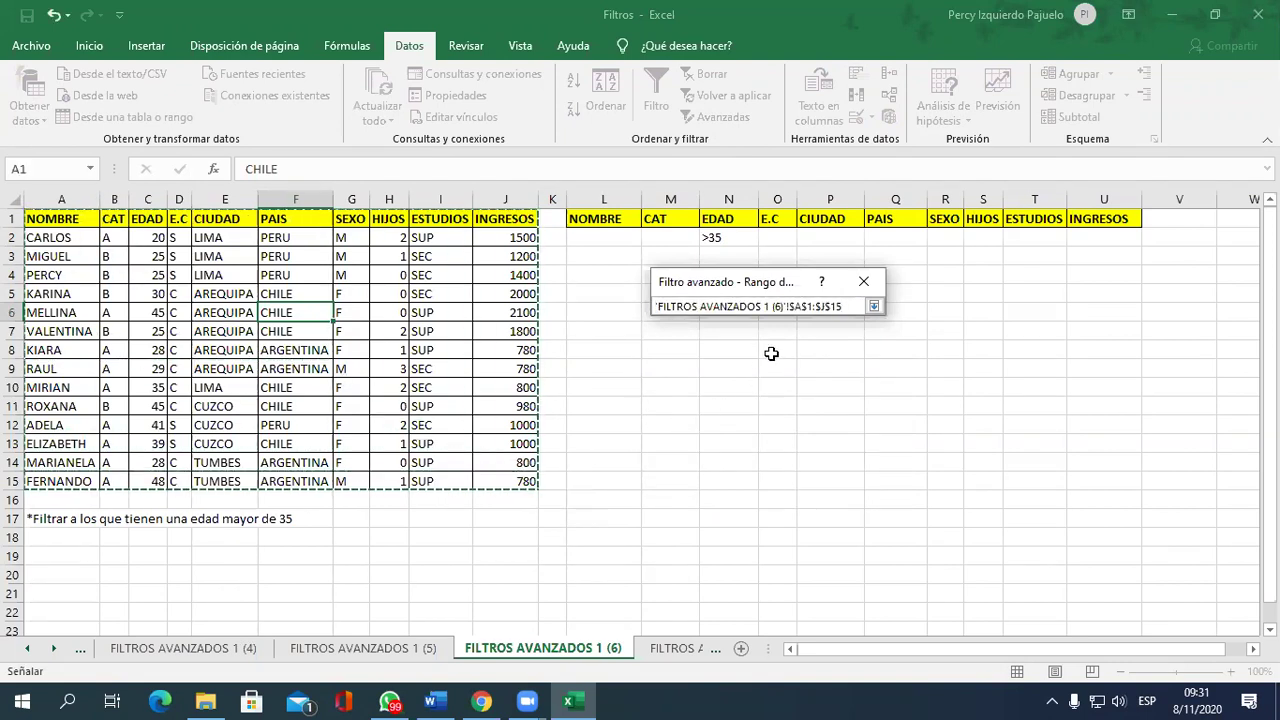
pyautogui.click(873, 306)
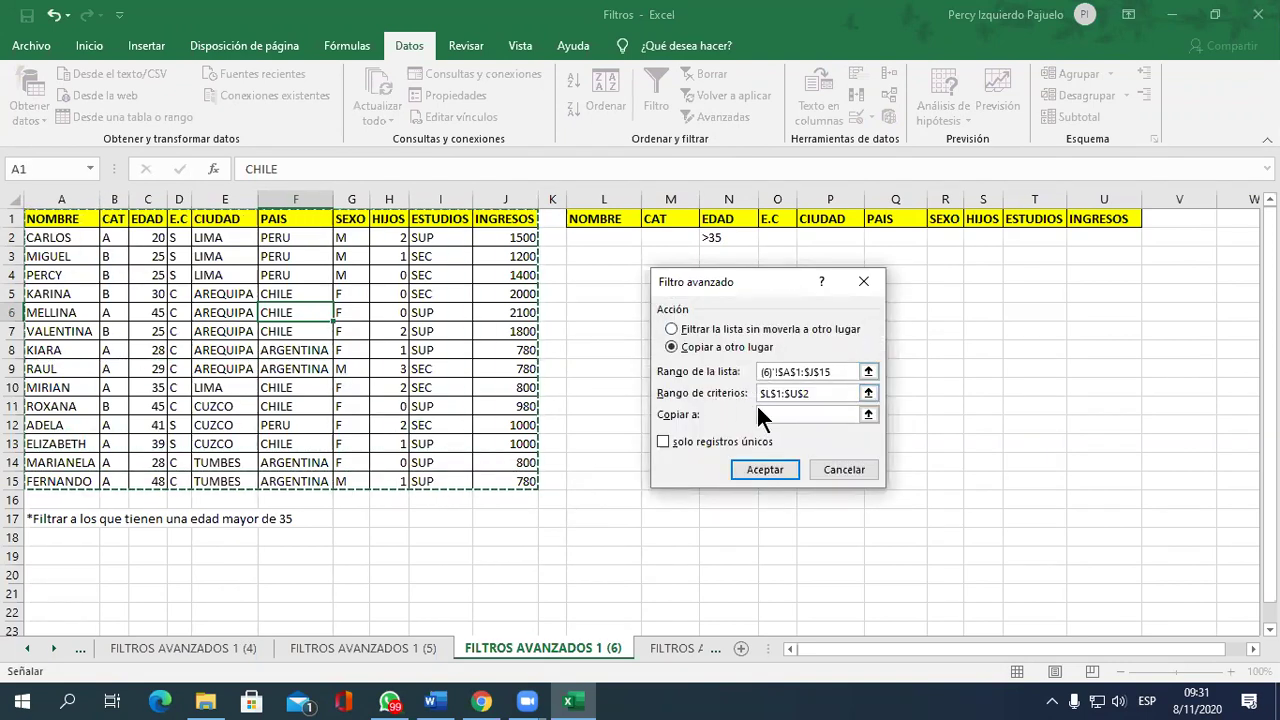
# Use criteria N1:N2 and destination A19, run the filter, and review the results.
pyautogui.click(868, 393)
pyautogui.moveTo(714, 218); pyautogui.dragTo(713, 238)
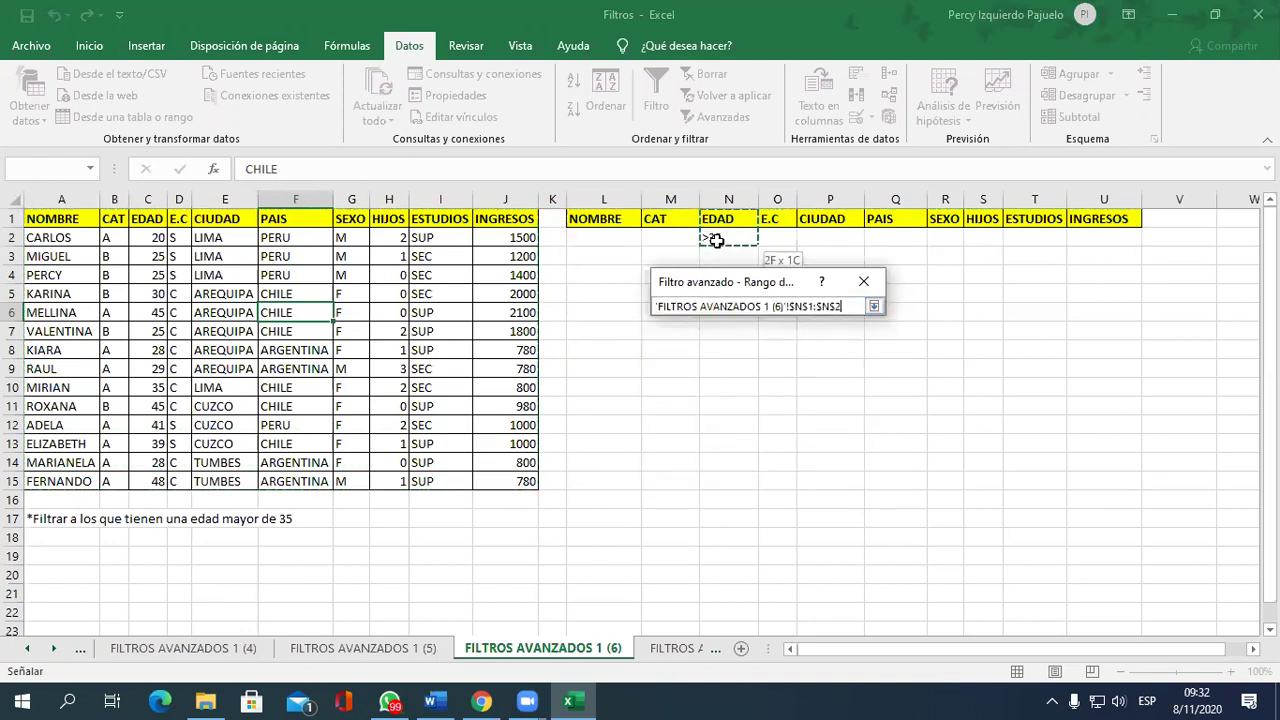
pyautogui.click(873, 306)
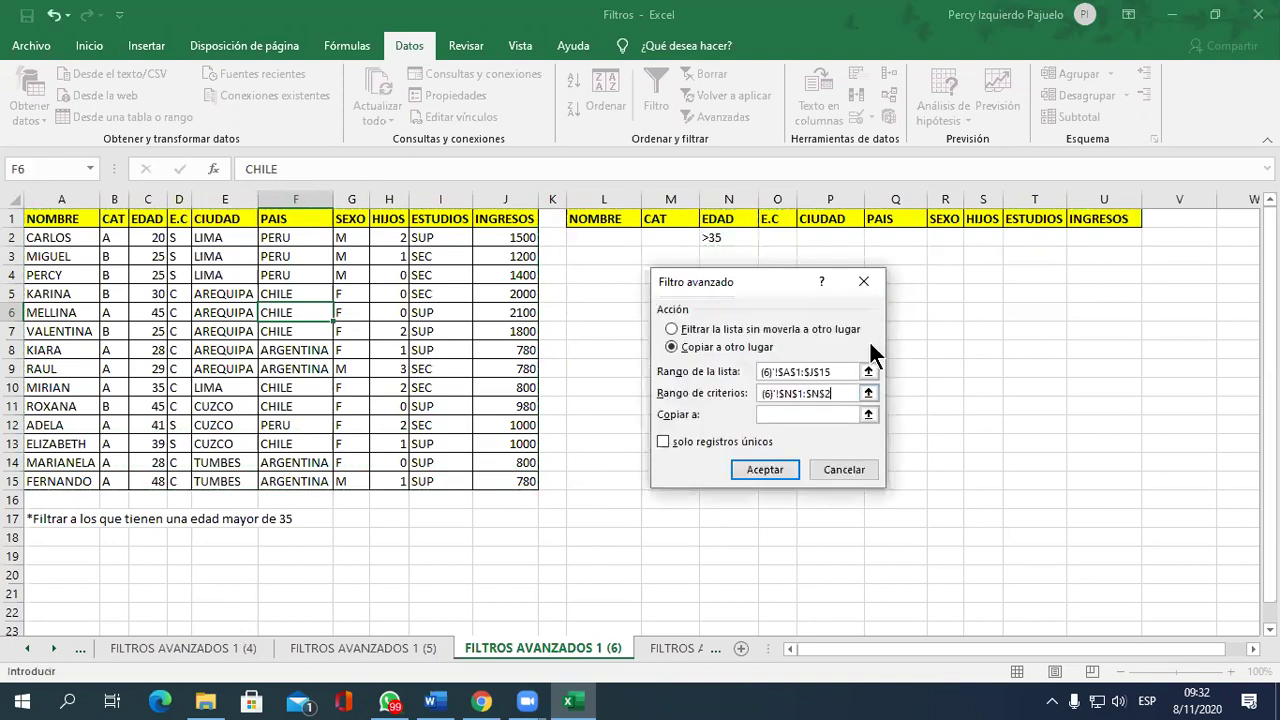
pyautogui.click(868, 414)
pyautogui.click(42, 558)
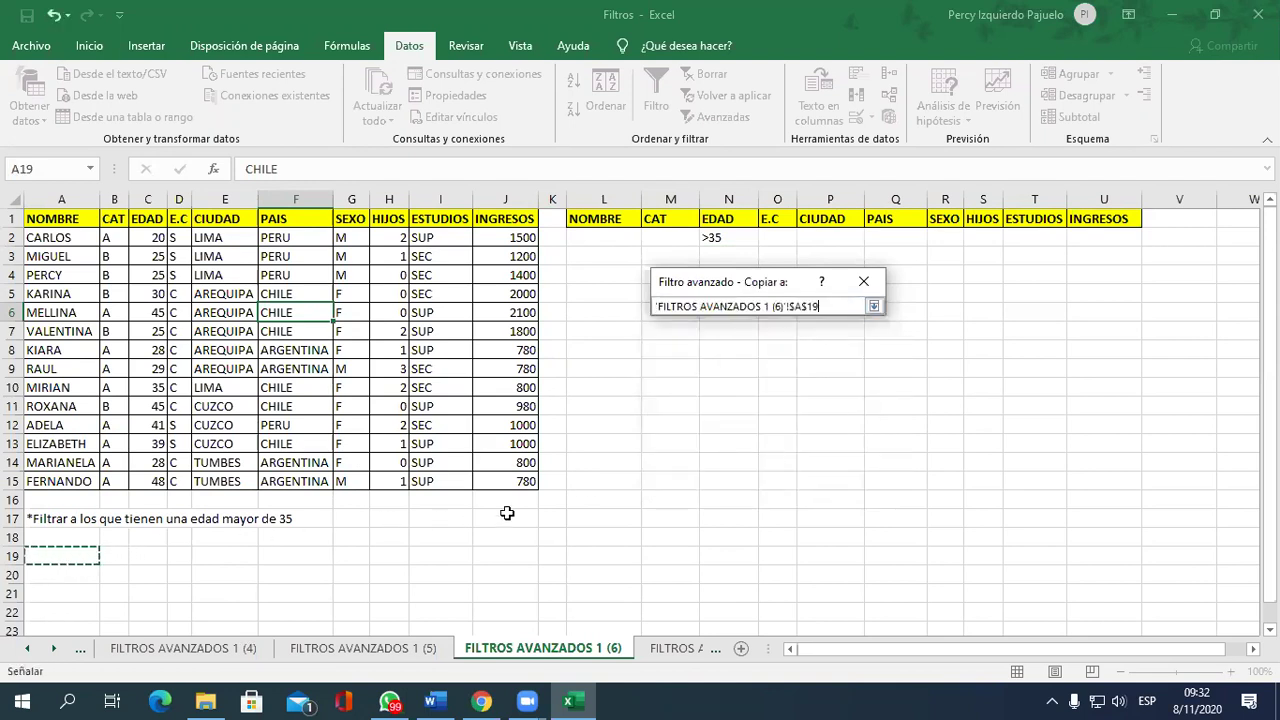
pyautogui.click(873, 306)
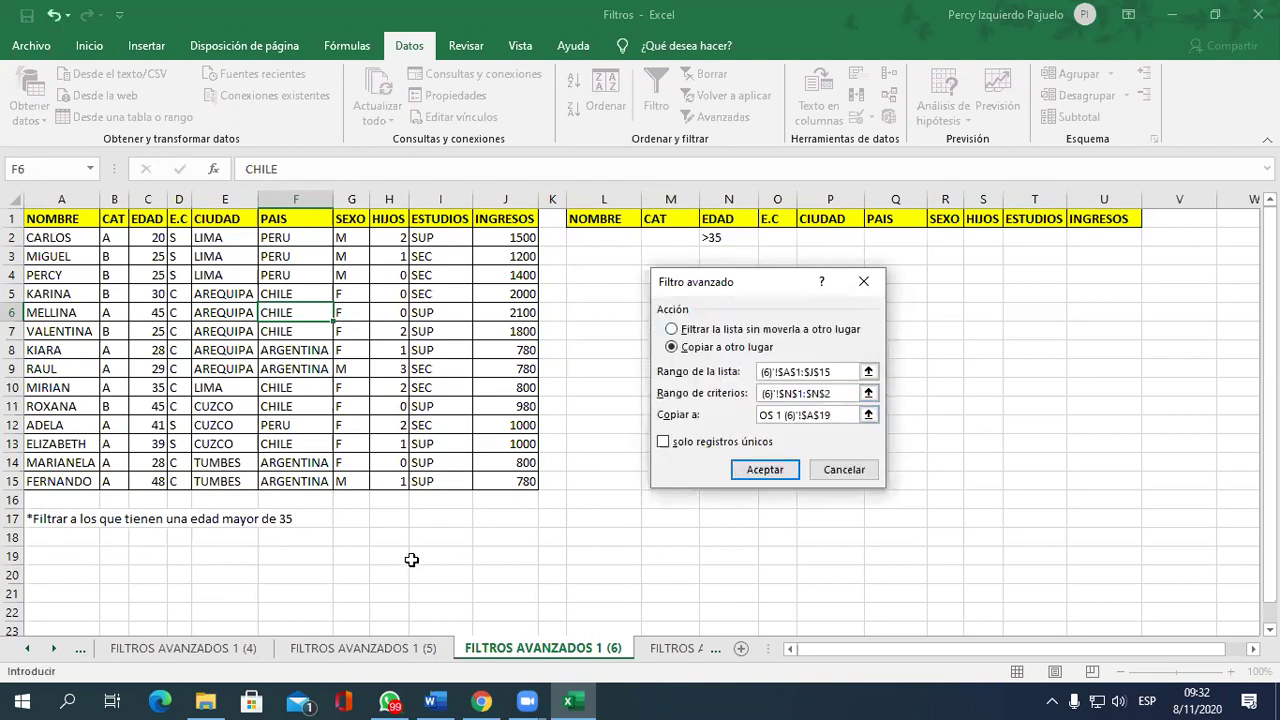
pyautogui.click(742, 476)
pyautogui.scroll(-2, 687, 464)
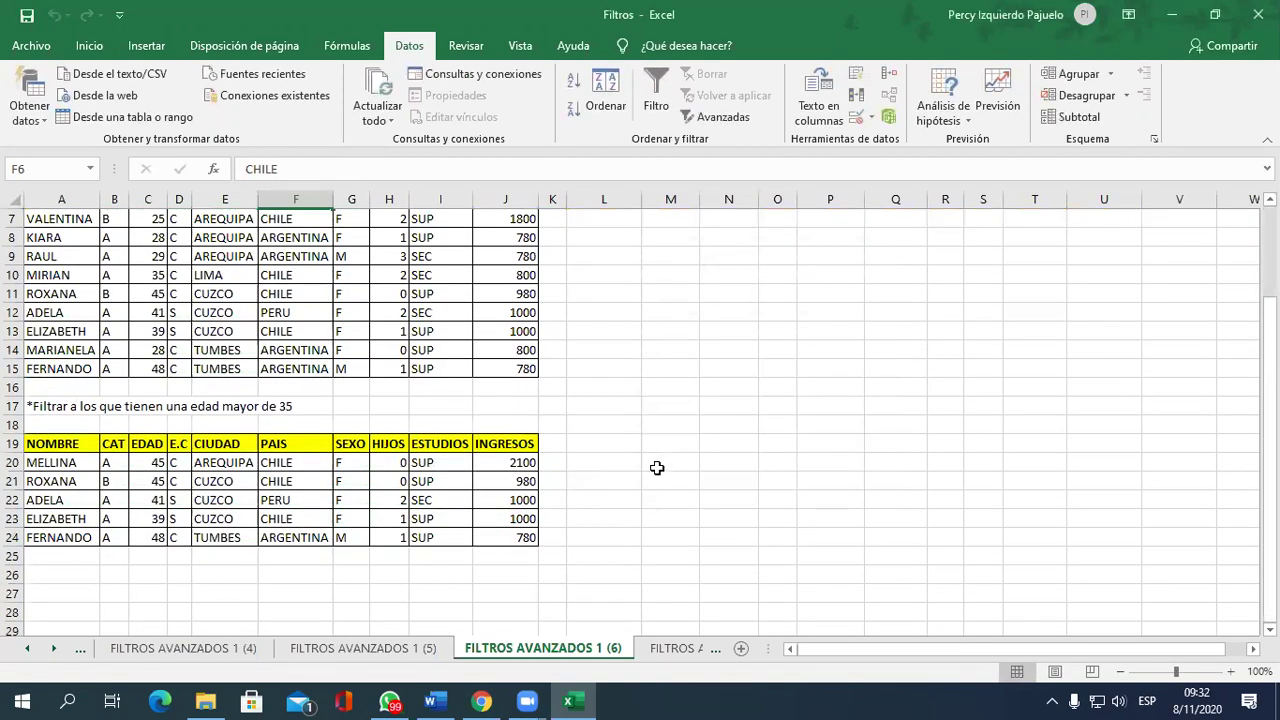
pyautogui.scroll(2, 652, 469)
pyautogui.scroll(-1, 652, 469)
pyautogui.scroll(1, 651, 470)
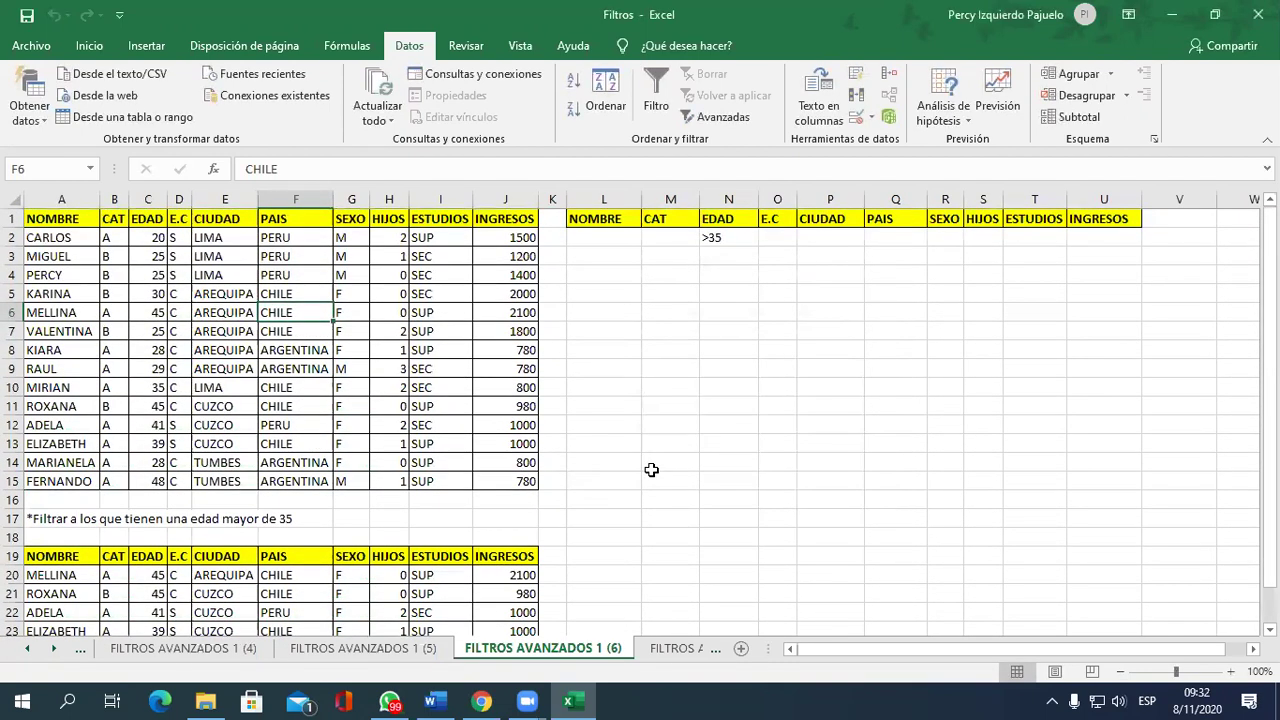
pyautogui.scroll(-1, 651, 470)
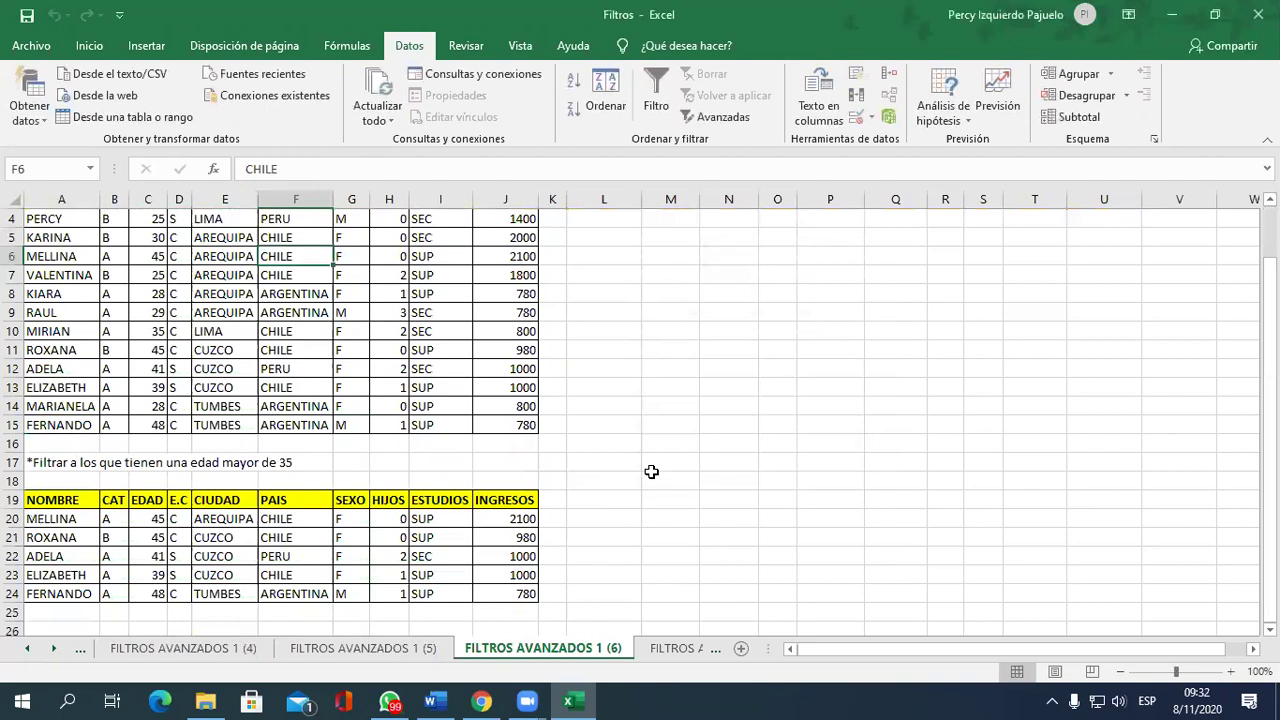
pyautogui.scroll(1, 651, 471)
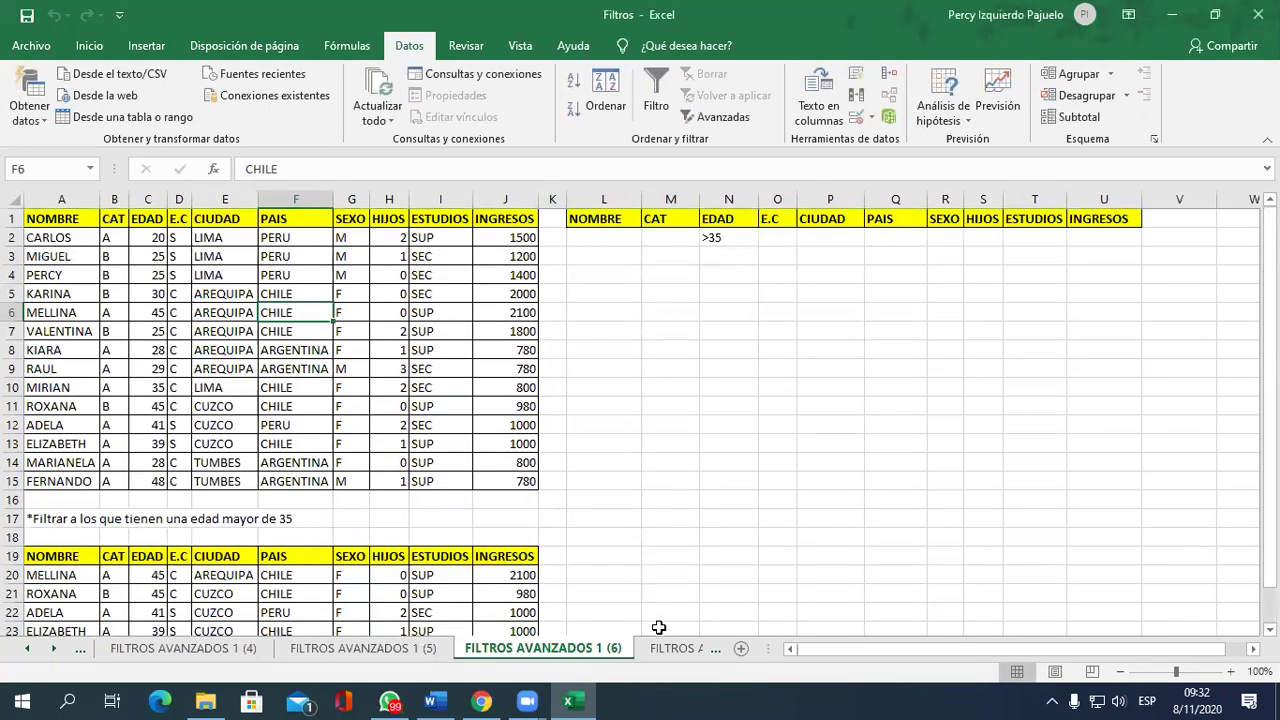
# On sheet FILTROS AVANZADOS 1 (7), enter S under E.C in O2, then select a data cell.
pyautogui.click(661, 647)
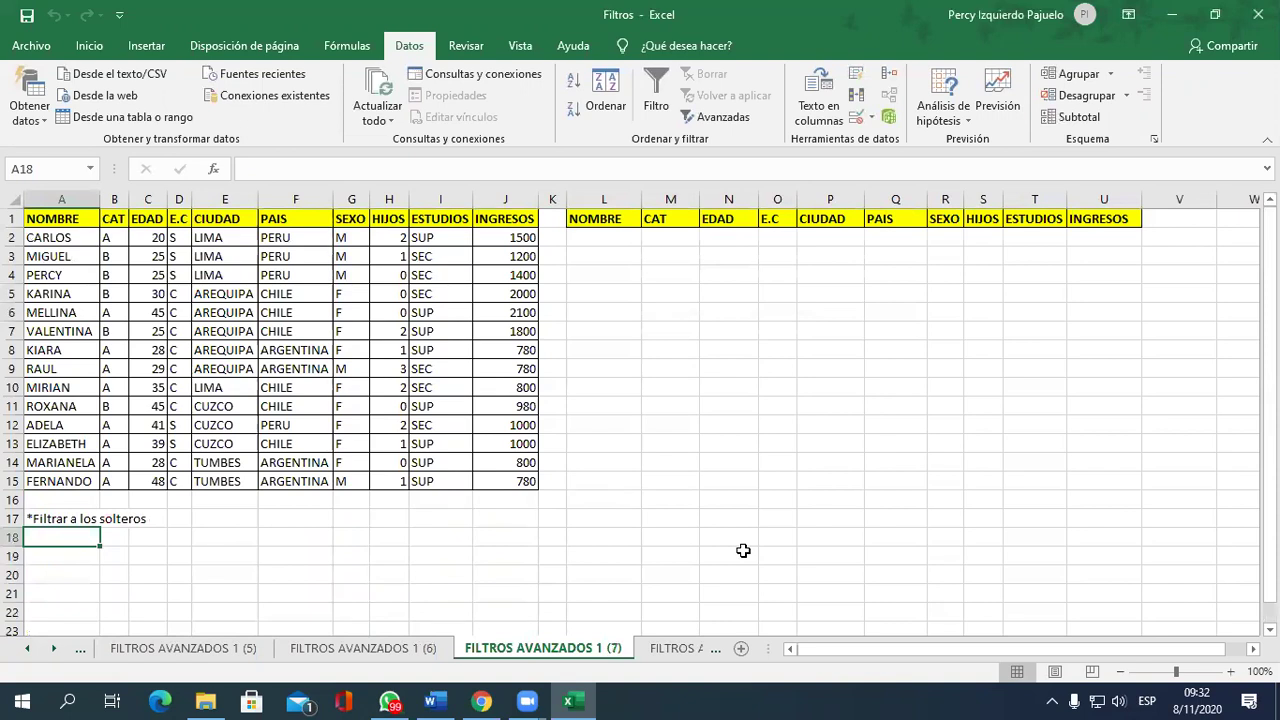
pyautogui.click(145, 540)
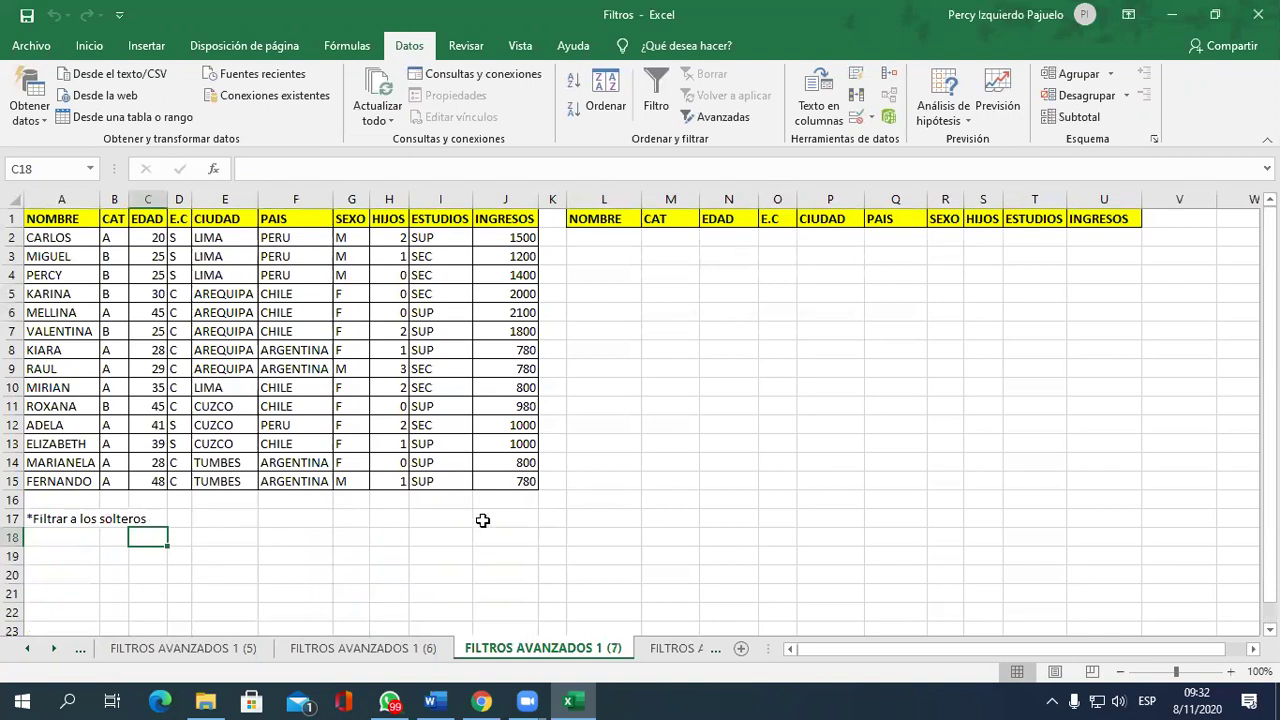
pyautogui.click(768, 240)
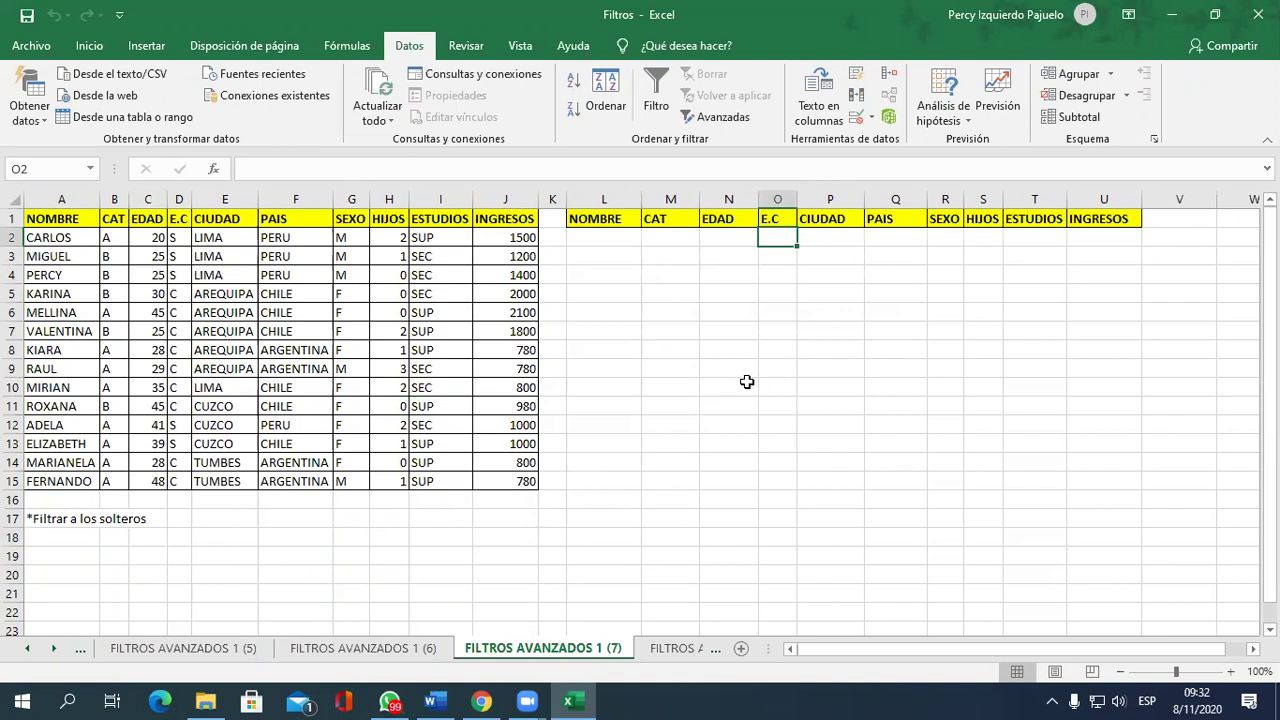
pyautogui.write('S')
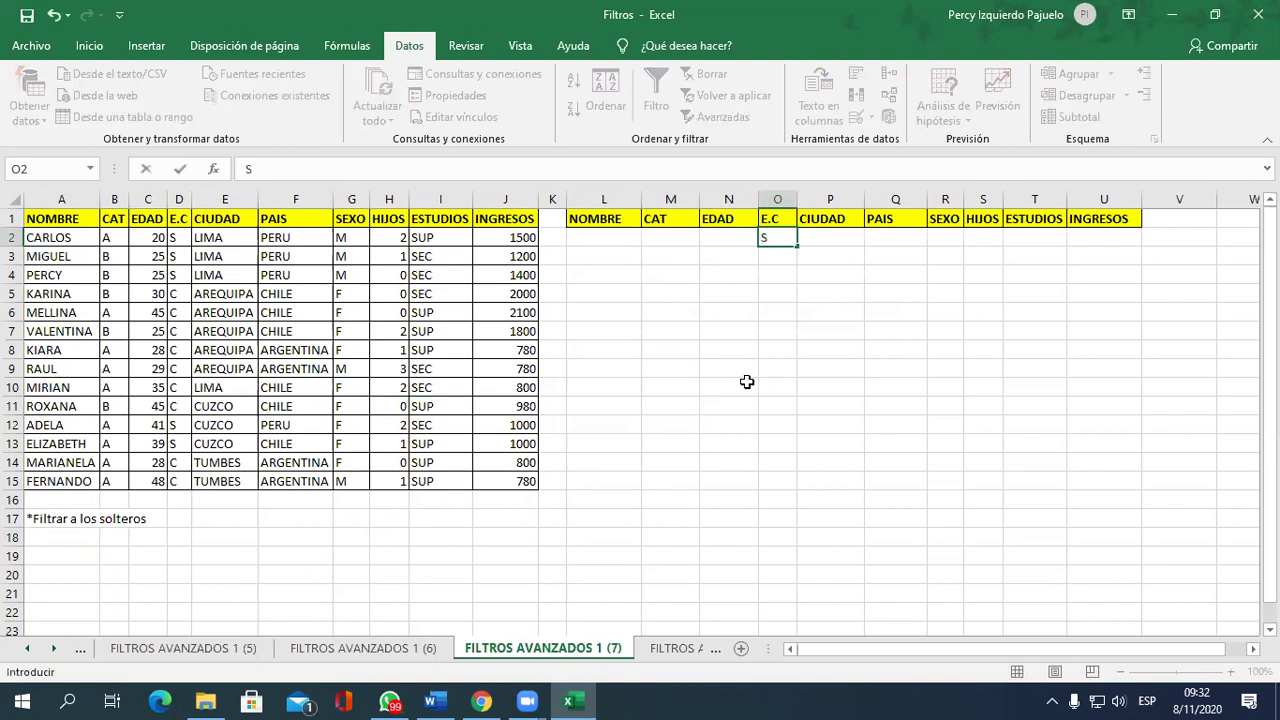
pyautogui.press('Return')
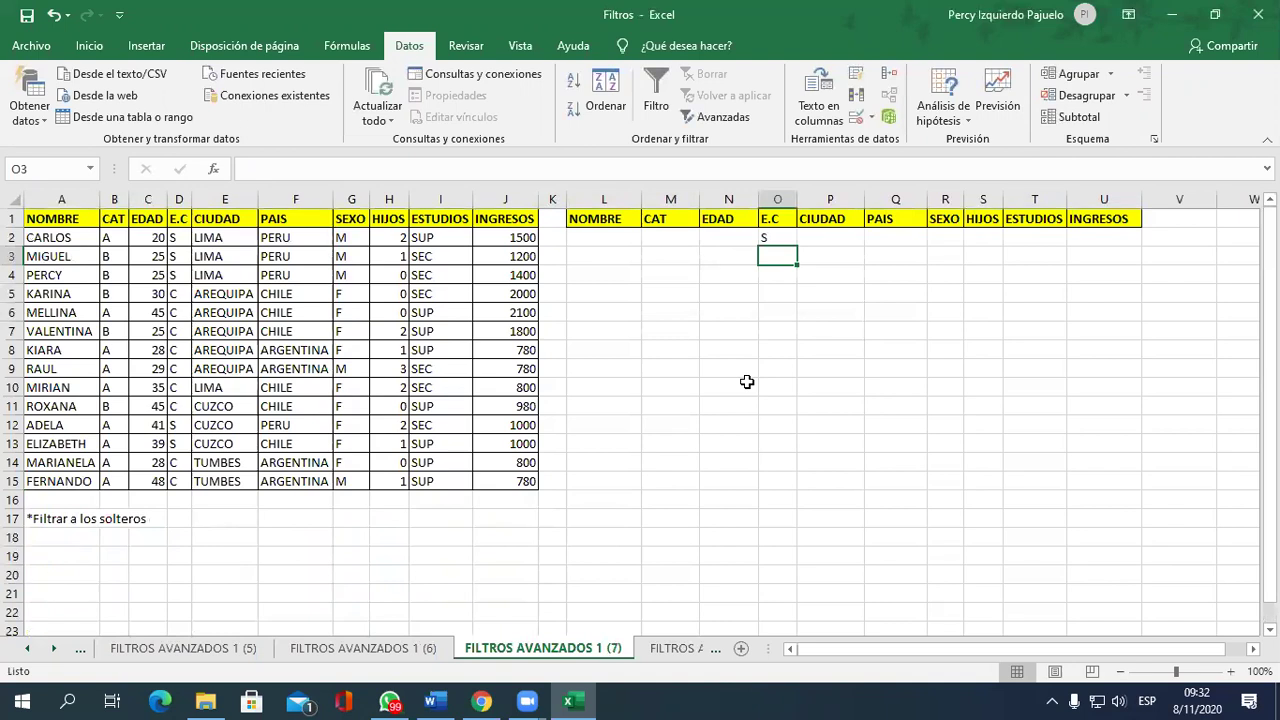
pyautogui.click(353, 314)
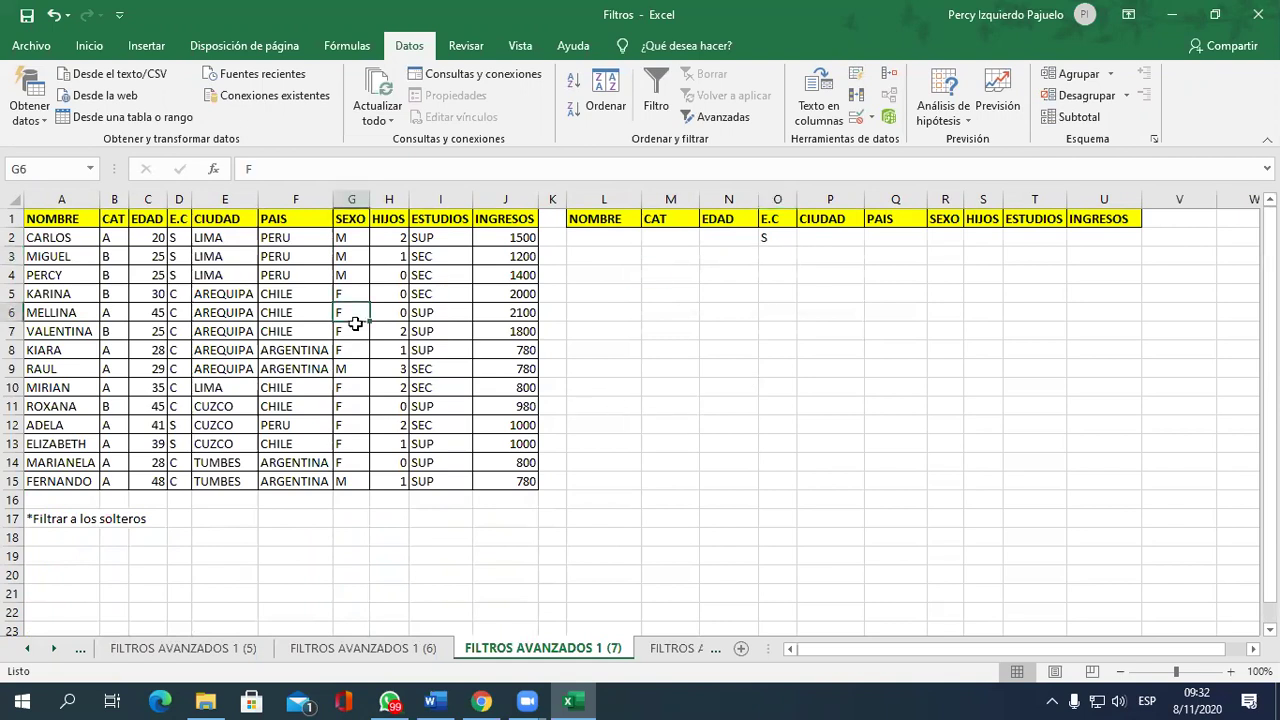
pyautogui.click(322, 277)
pyautogui.click(300, 331)
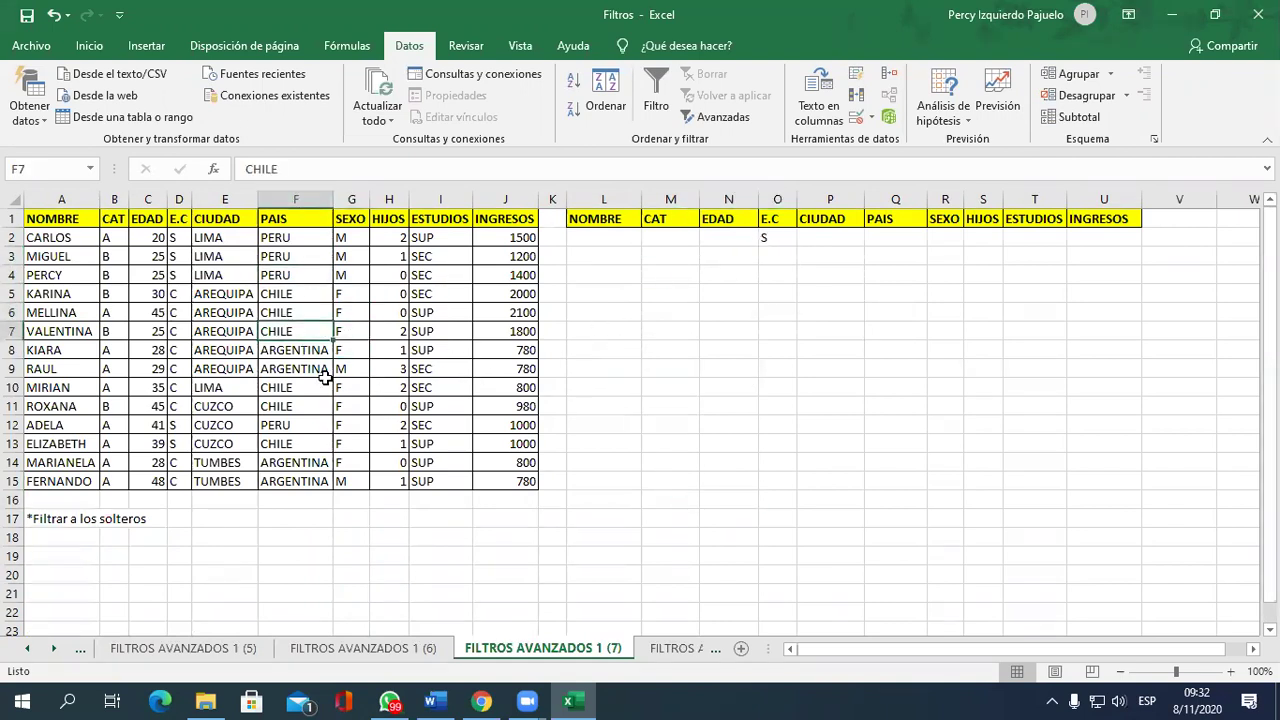
pyautogui.click(207, 295)
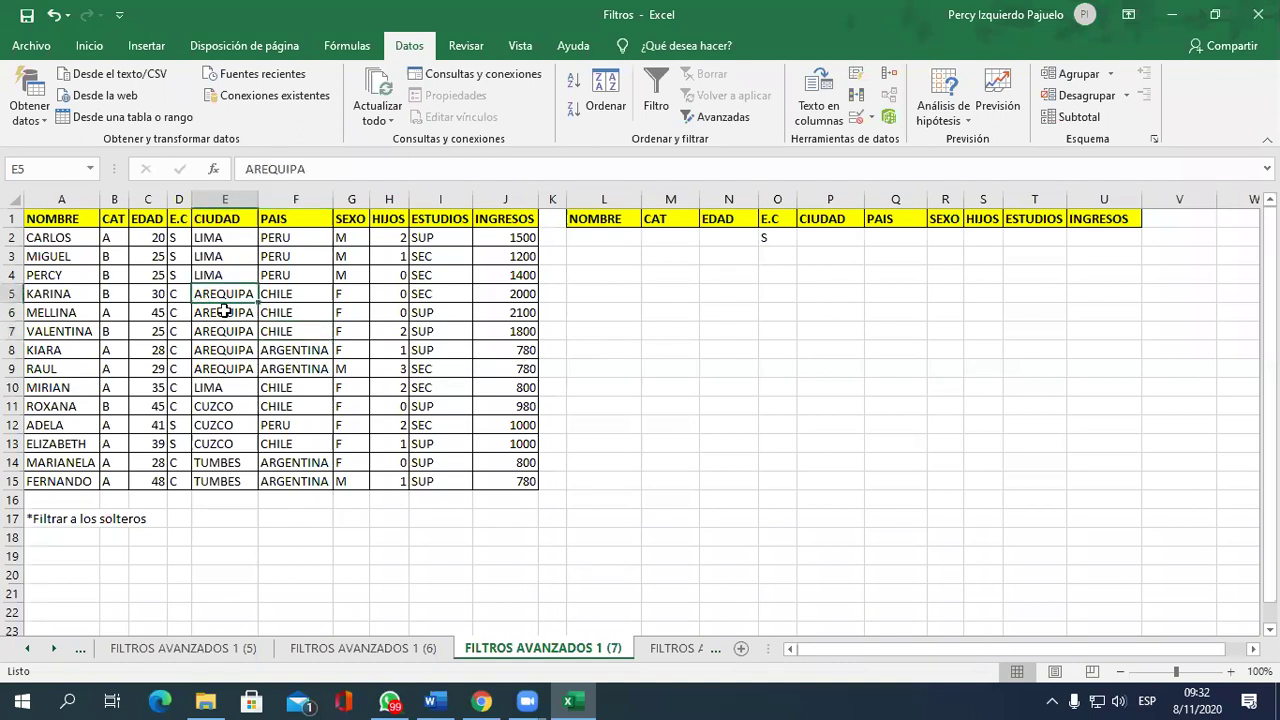
# Start an advanced filter that copies elsewhere, using list range A1:J15.
pyautogui.click(728, 118)
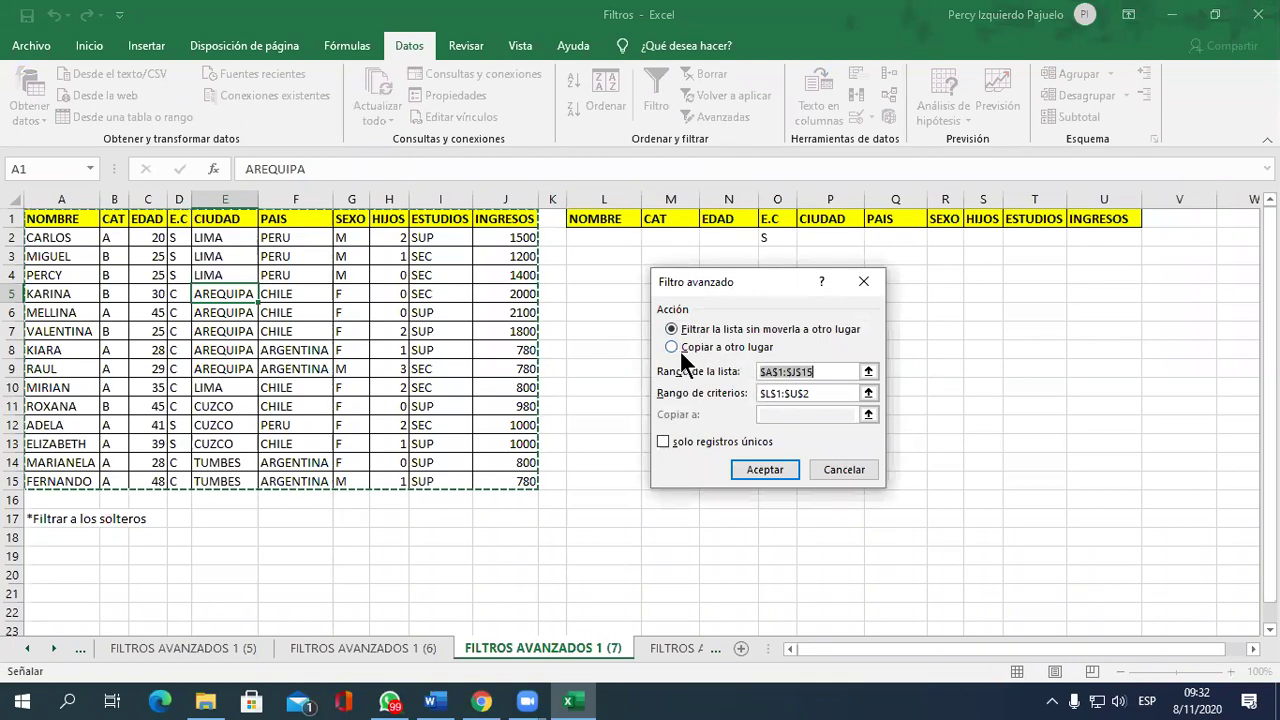
pyautogui.click(735, 347)
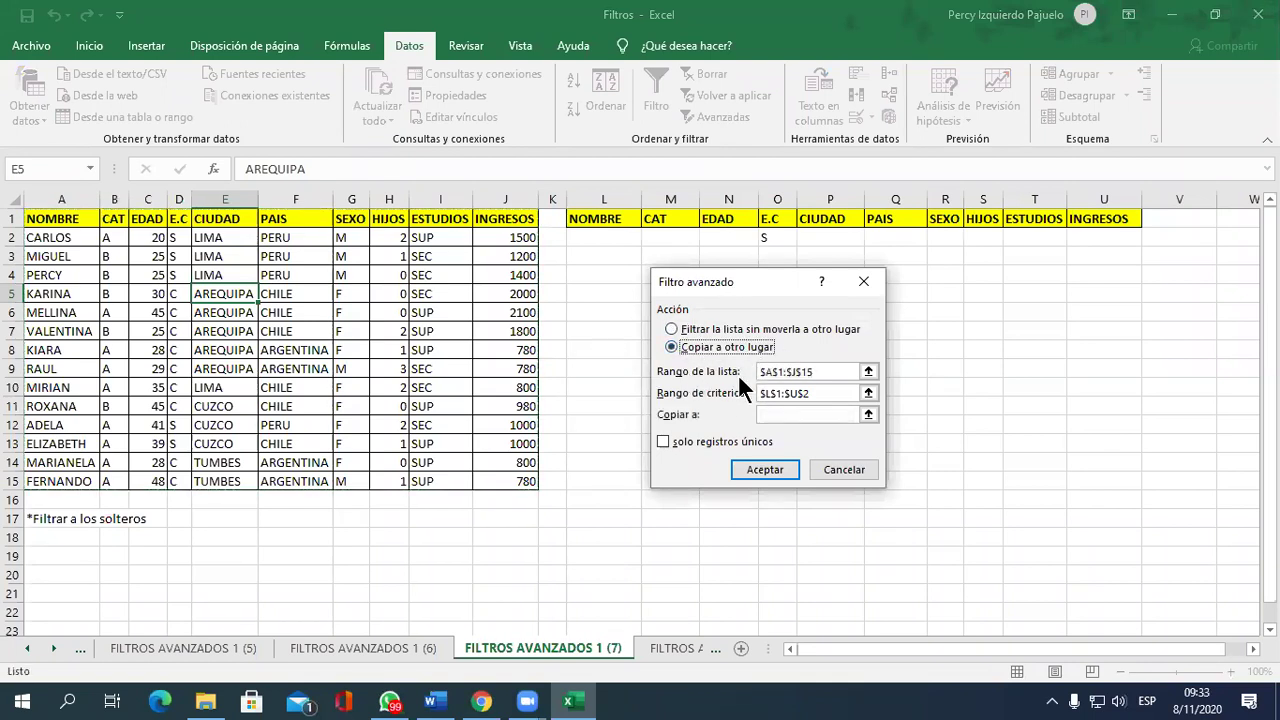
pyautogui.click(870, 371)
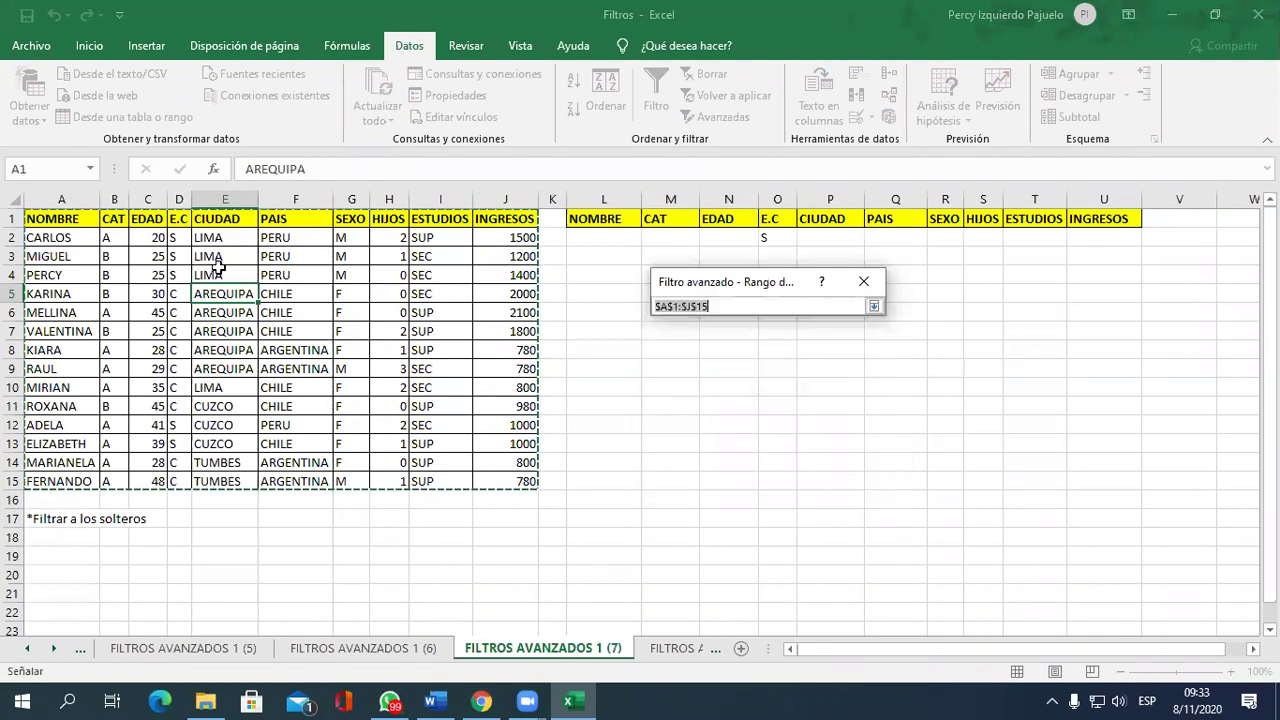
pyautogui.moveTo(78, 222)
pyautogui.mouseDown()
pyautogui.moveTo(512, 462)
pyautogui.moveTo(520, 482)
pyautogui.mouseUp()
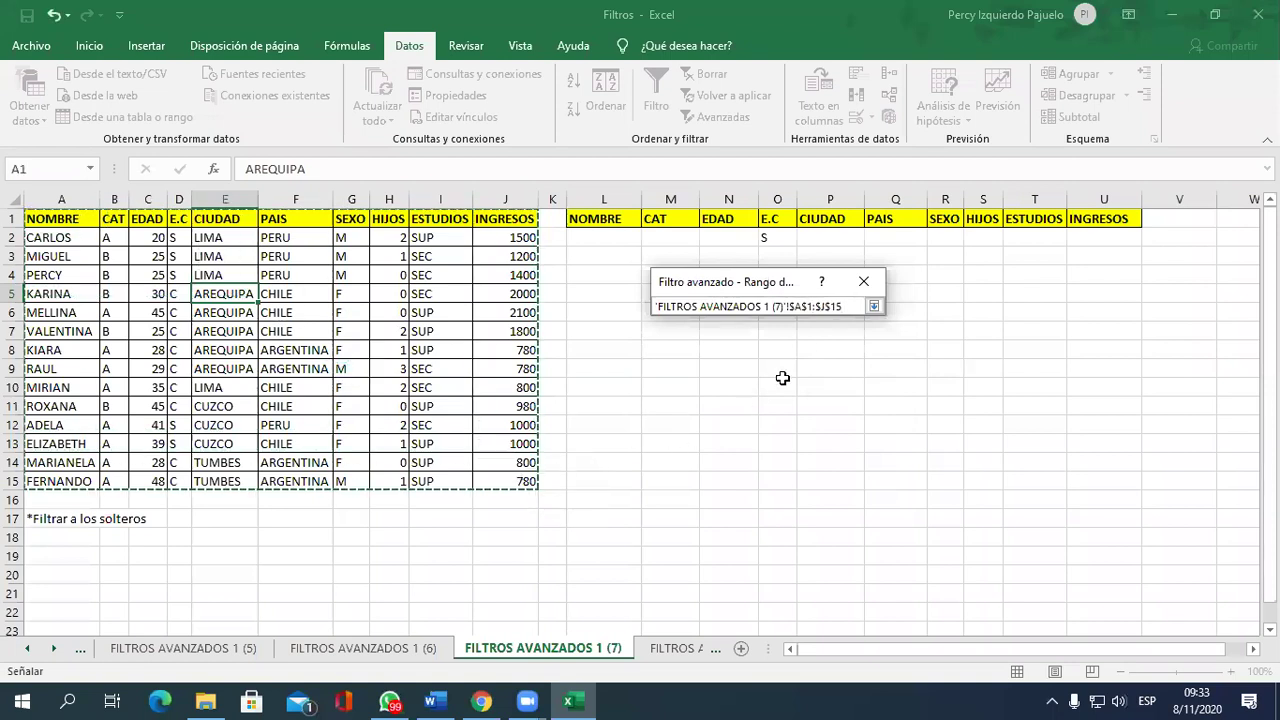
pyautogui.click(872, 306)
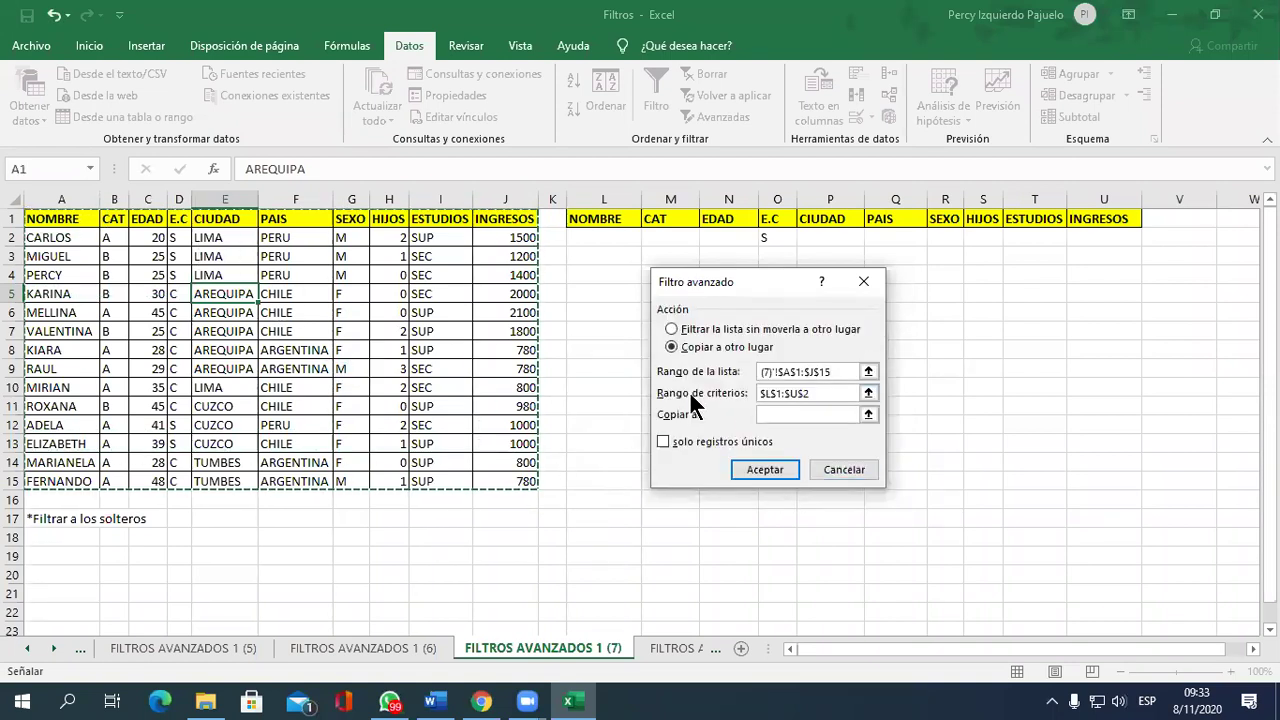
# Set the criteria range to O1:O2 and the copy destination to A19.
pyautogui.click(768, 398)
pyautogui.click(868, 393)
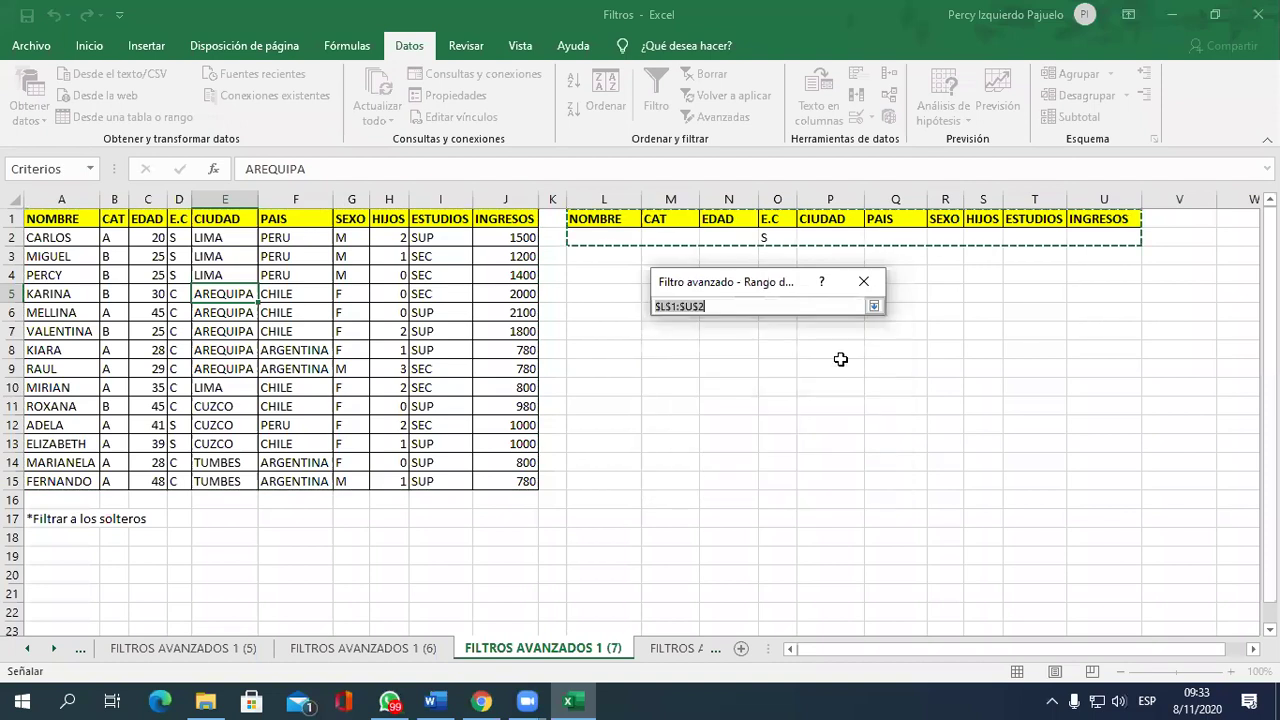
pyautogui.click(780, 222)
pyautogui.moveTo(780, 224); pyautogui.dragTo(777, 240)
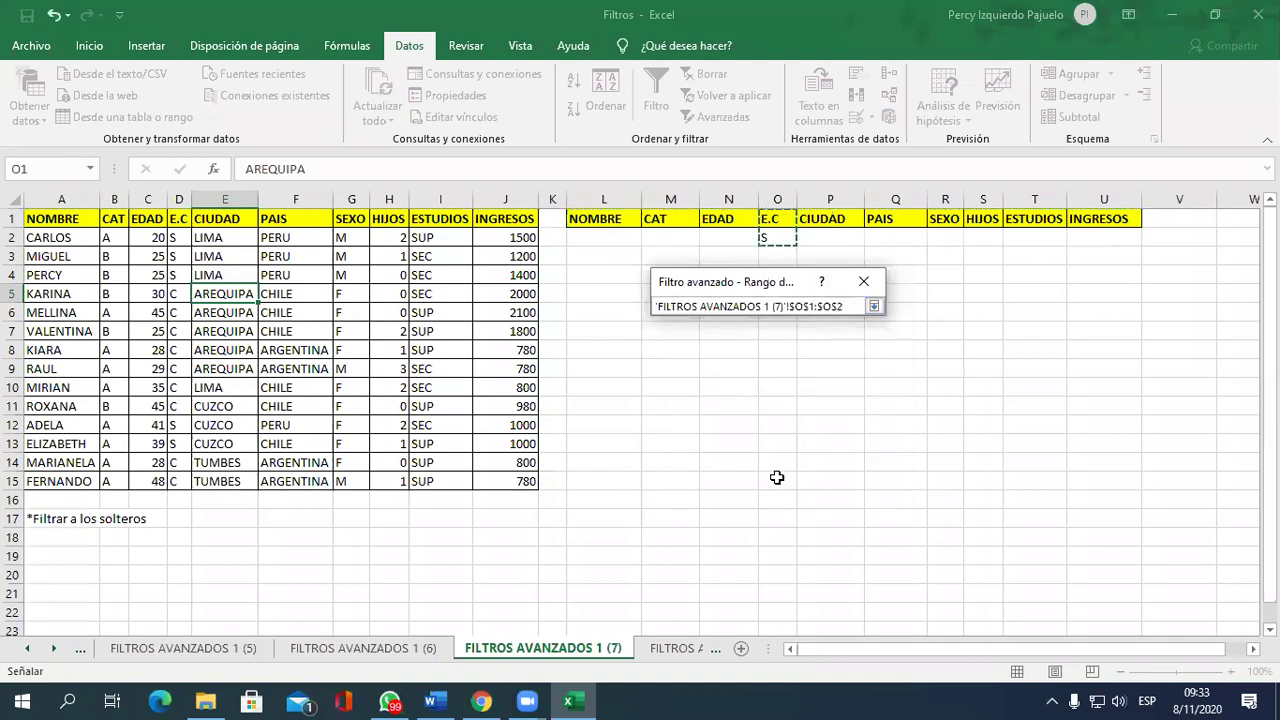
pyautogui.click(874, 305)
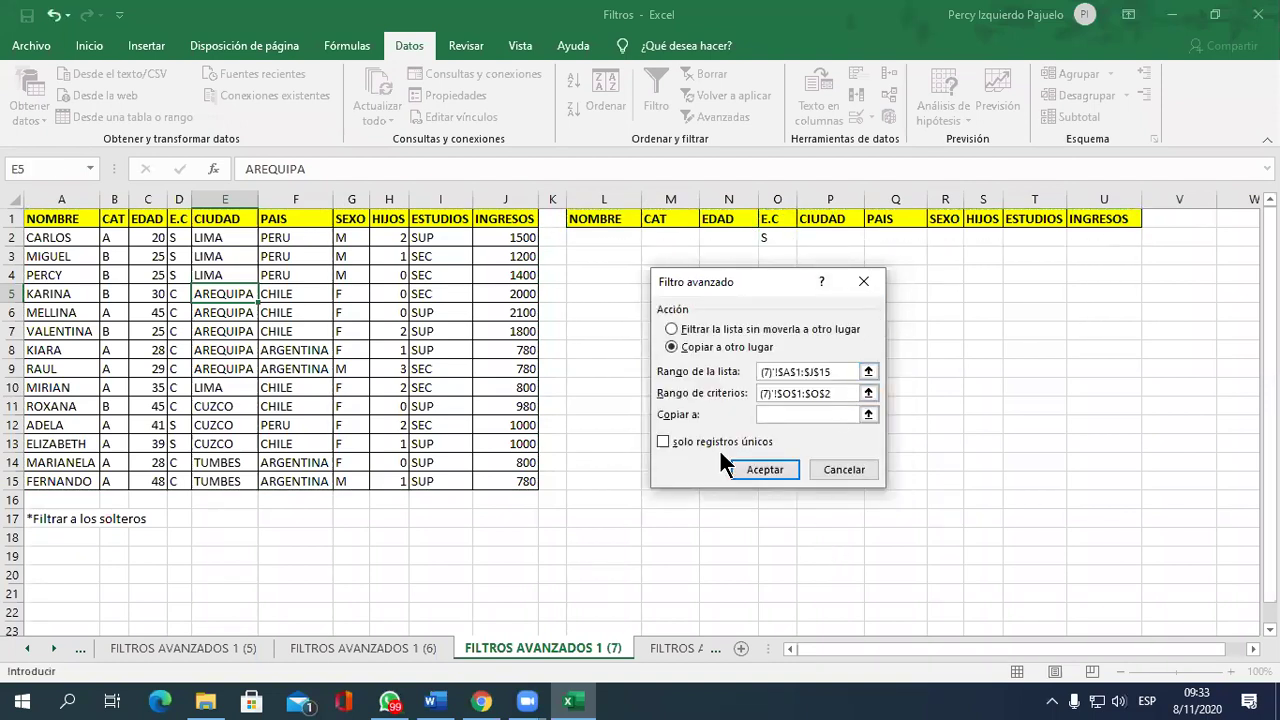
pyautogui.click(868, 412)
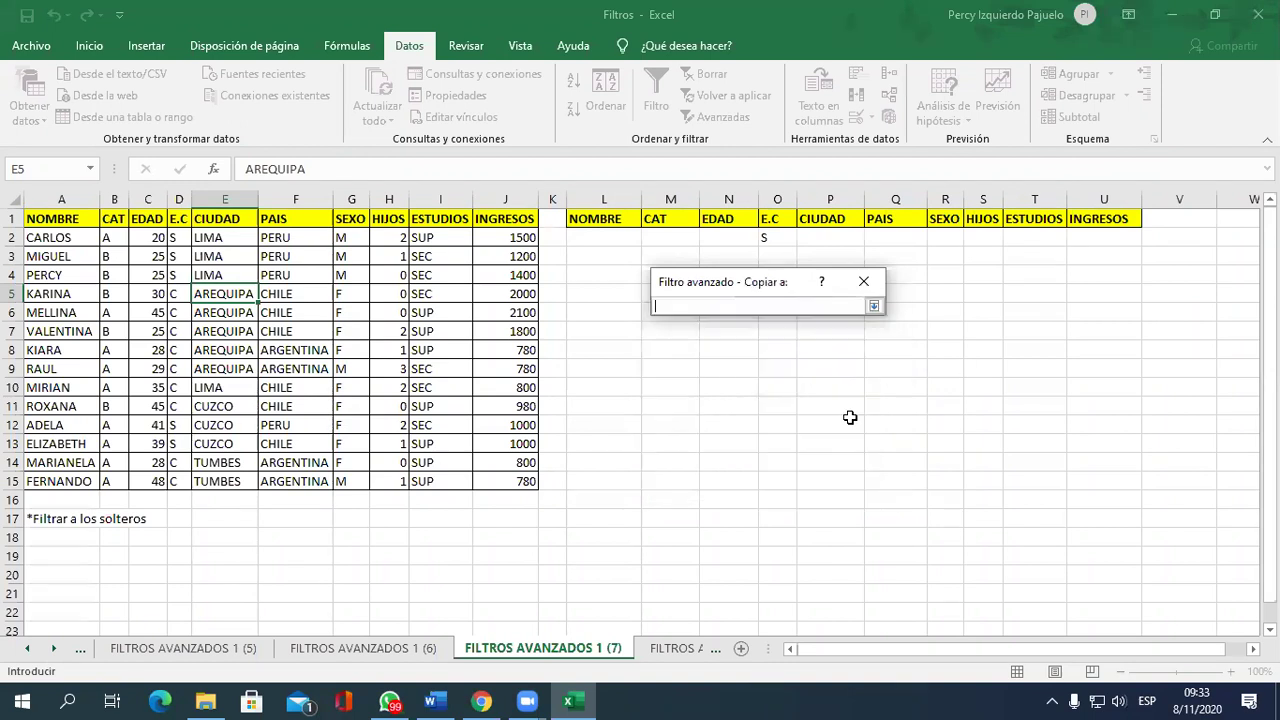
pyautogui.click(82, 551)
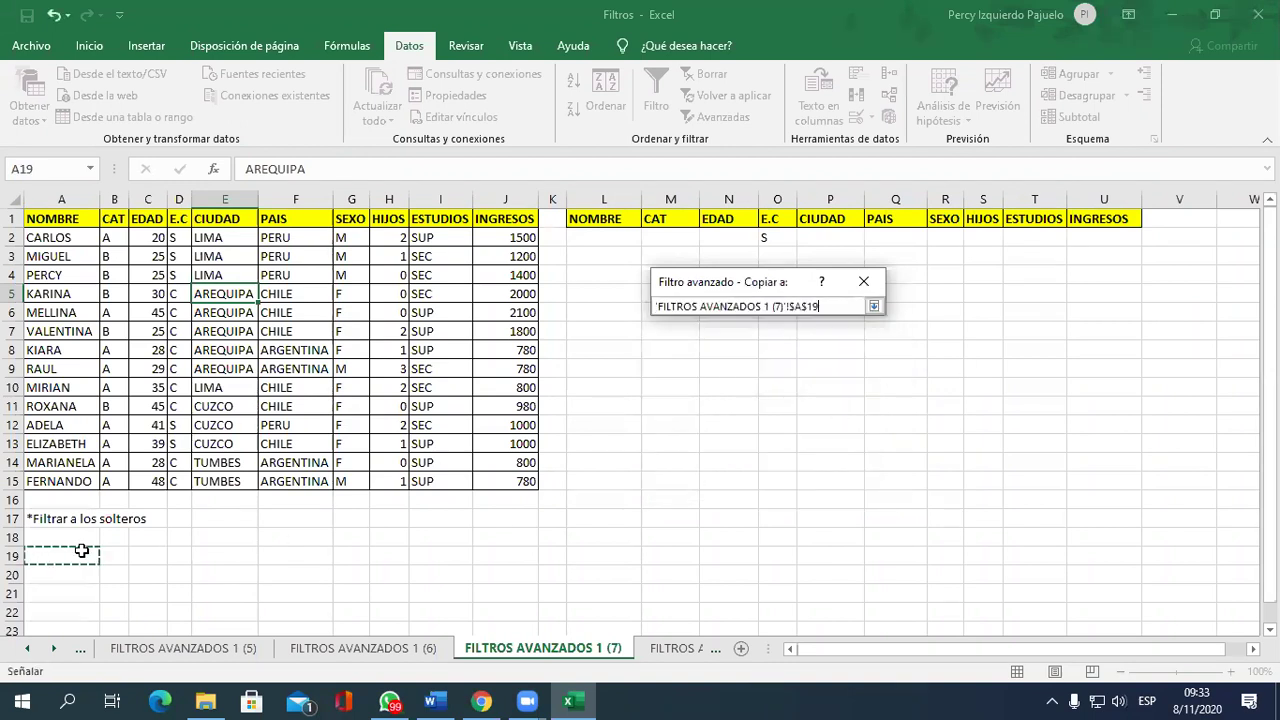
pyautogui.click(873, 305)
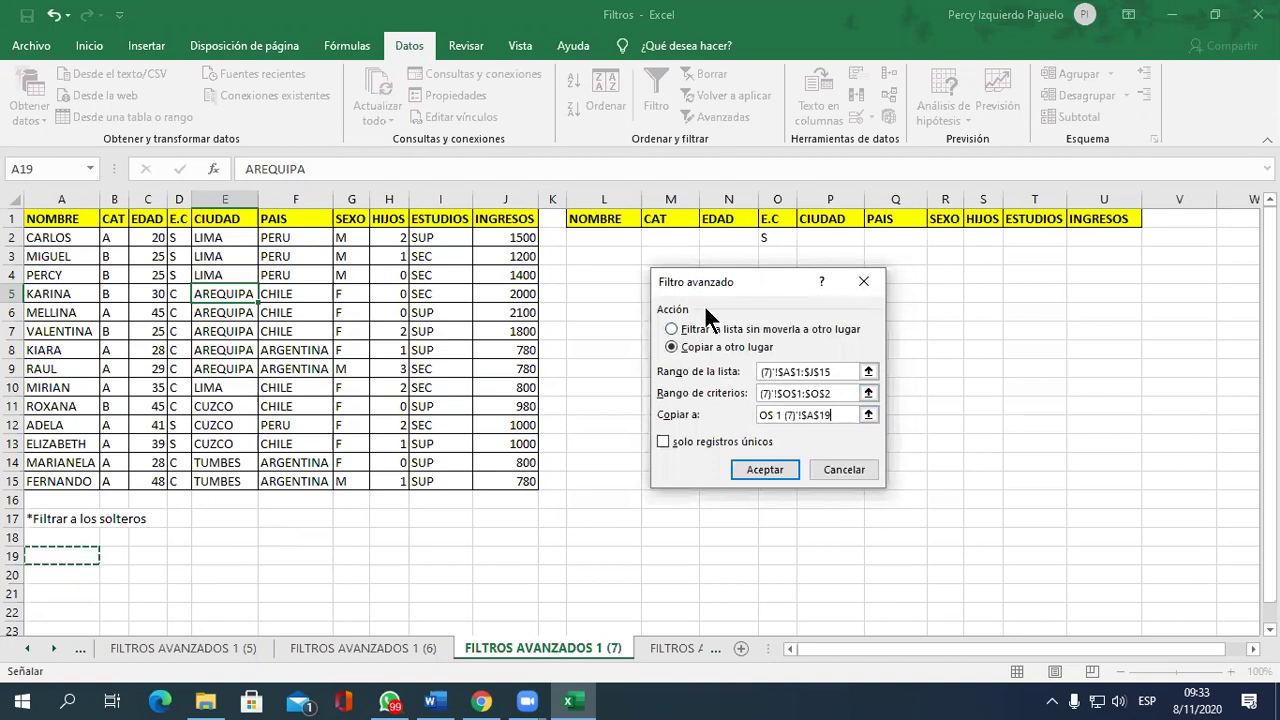
# Run the filter and review the 5 single (S) records copied to row 19.
pyautogui.click(768, 469)
pyautogui.scroll(-1, 748, 479)
pyautogui.scroll(-1, 711, 489)
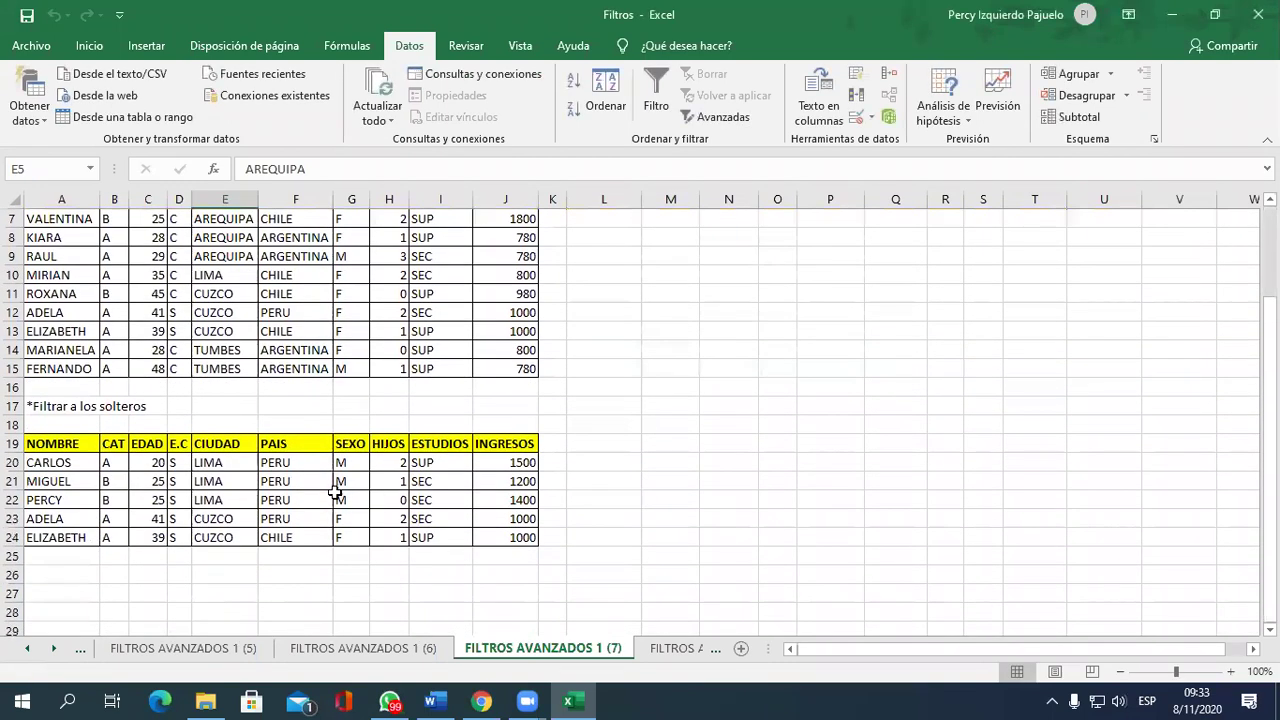
pyautogui.moveTo(172, 462); pyautogui.dragTo(180, 540)
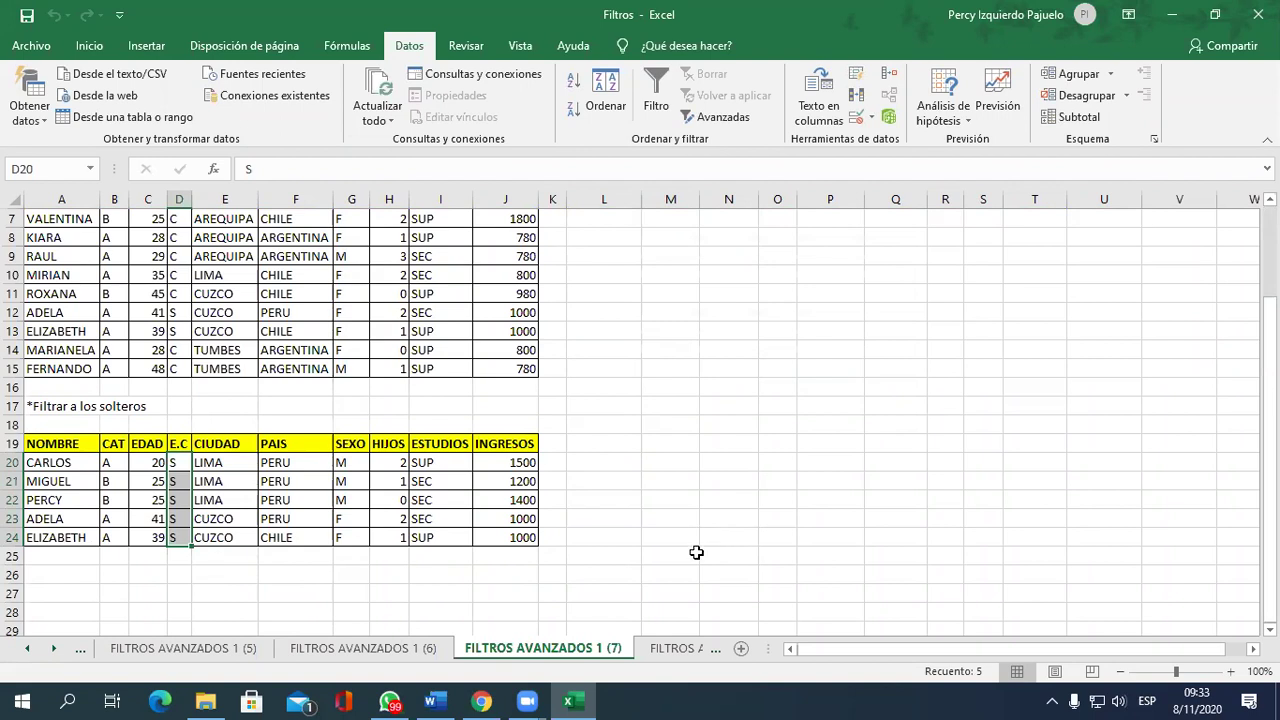
# On sheet FILTROS AVANZADOS 1 (8), enter C under E.C in O2, then go to sheet (9).
pyautogui.click(661, 647)
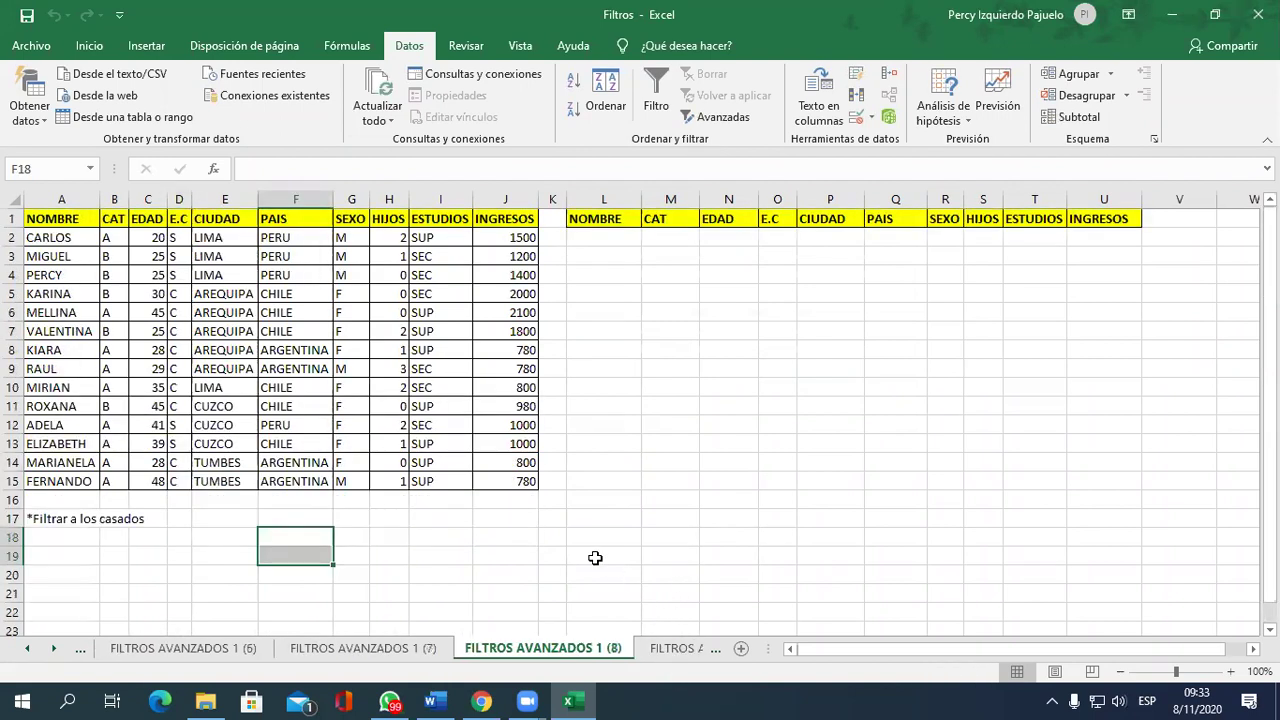
pyautogui.click(780, 240)
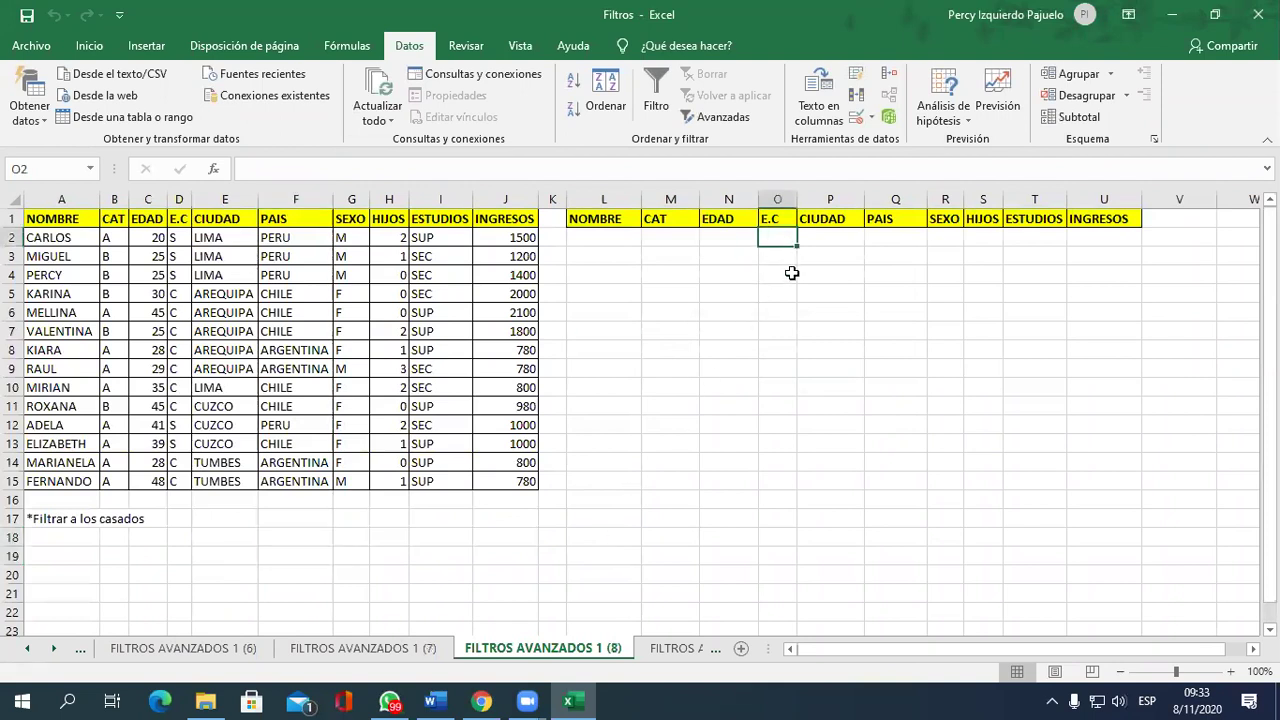
pyautogui.write('C')
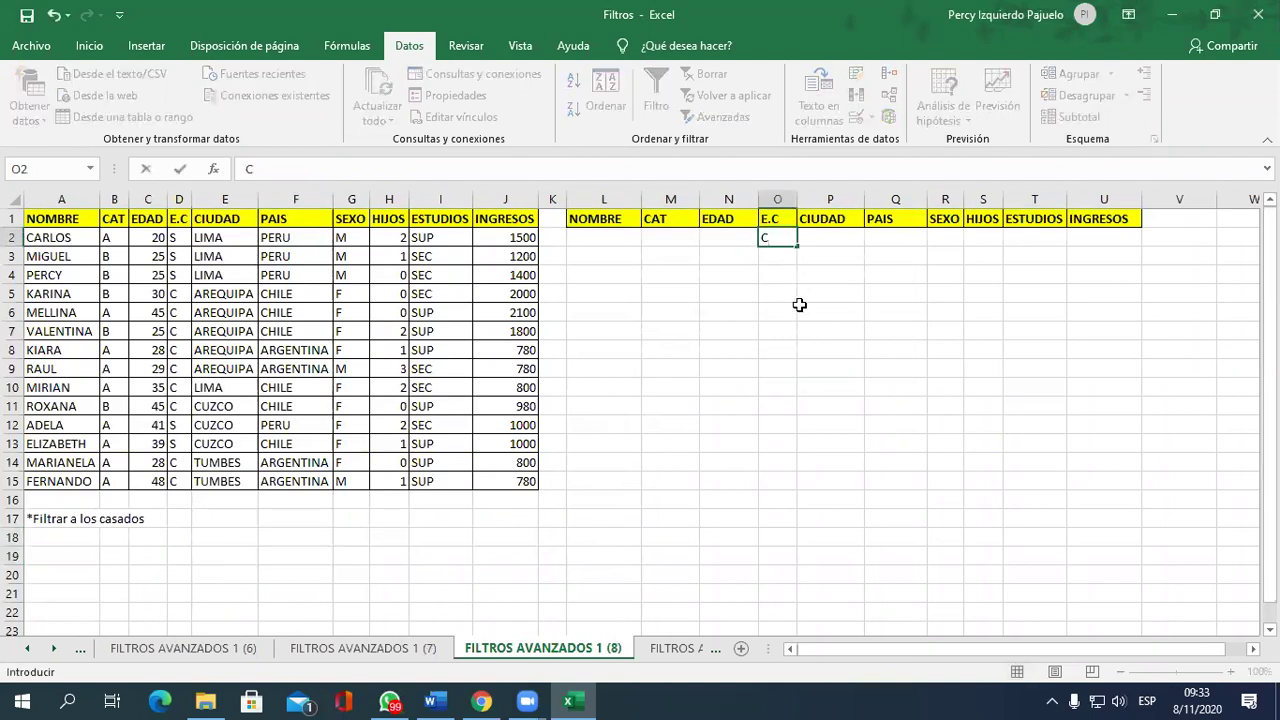
pyautogui.click(786, 368)
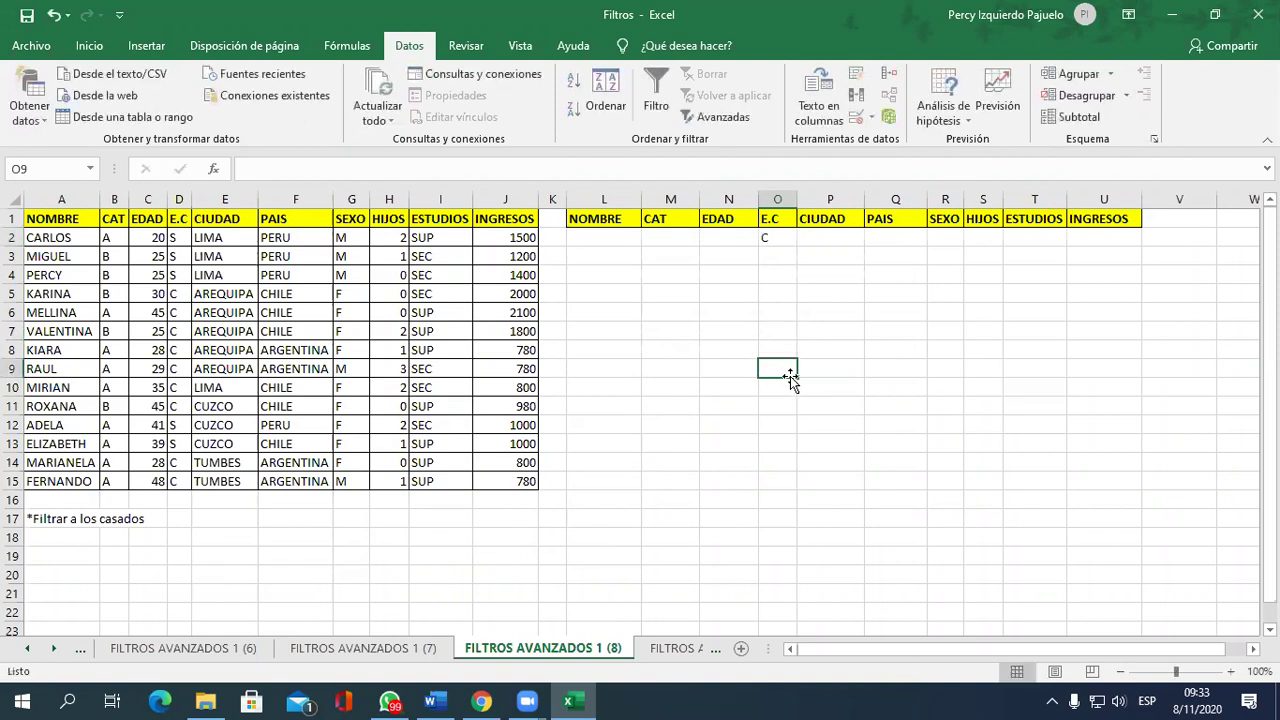
pyautogui.click(653, 655)
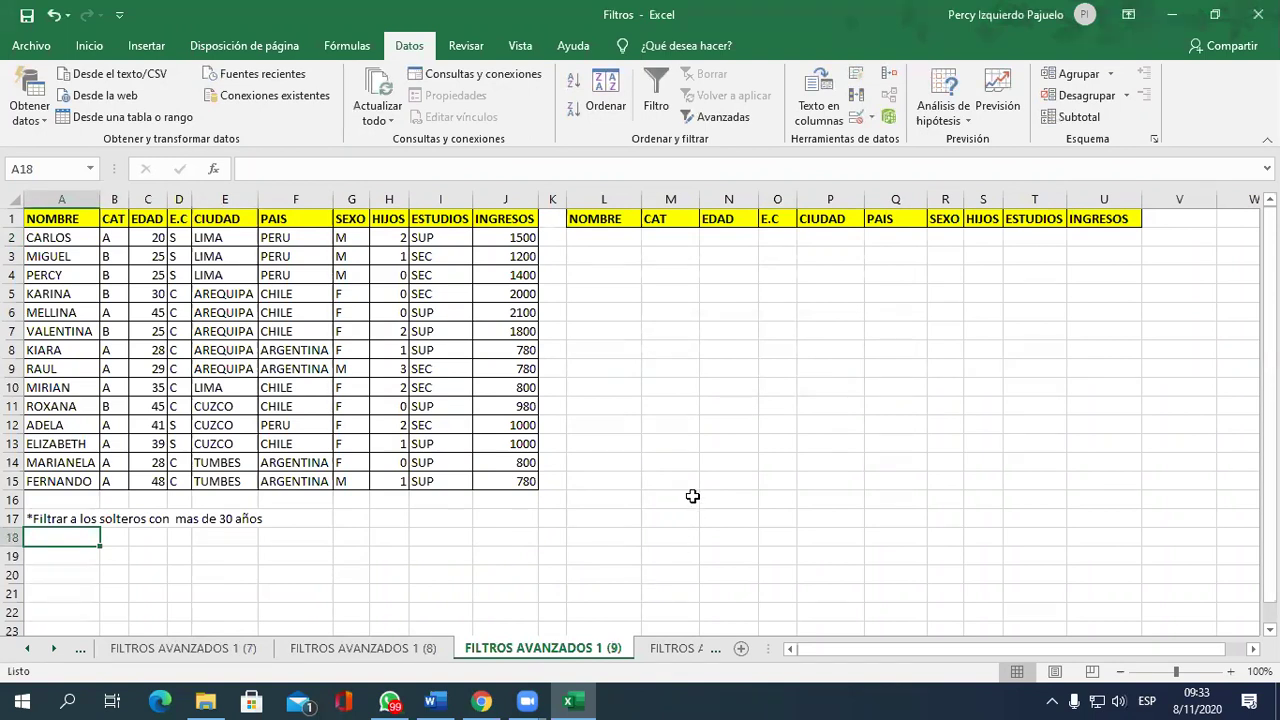
# Enter S in O2 under E.C and >30 in N2 under EDAD.
pyautogui.click(773, 221)
pyautogui.click(773, 241)
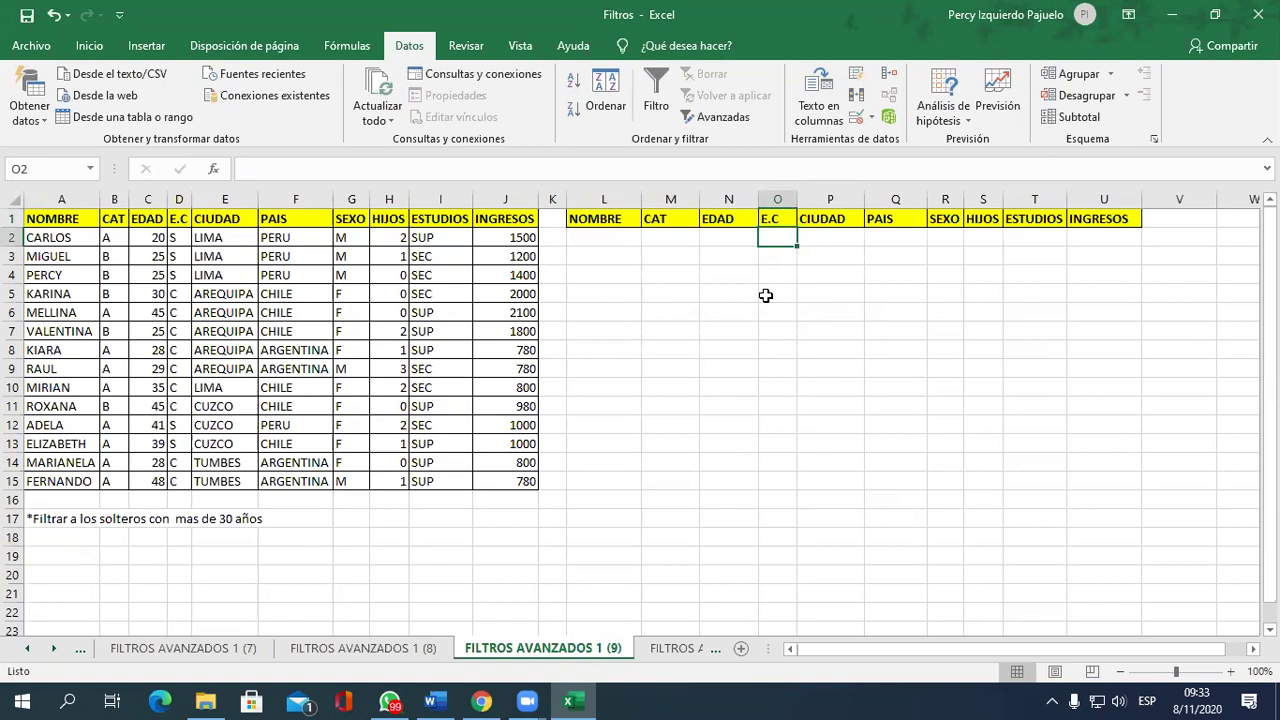
pyautogui.write('S')
pyautogui.click(724, 244)
pyautogui.write('>30')
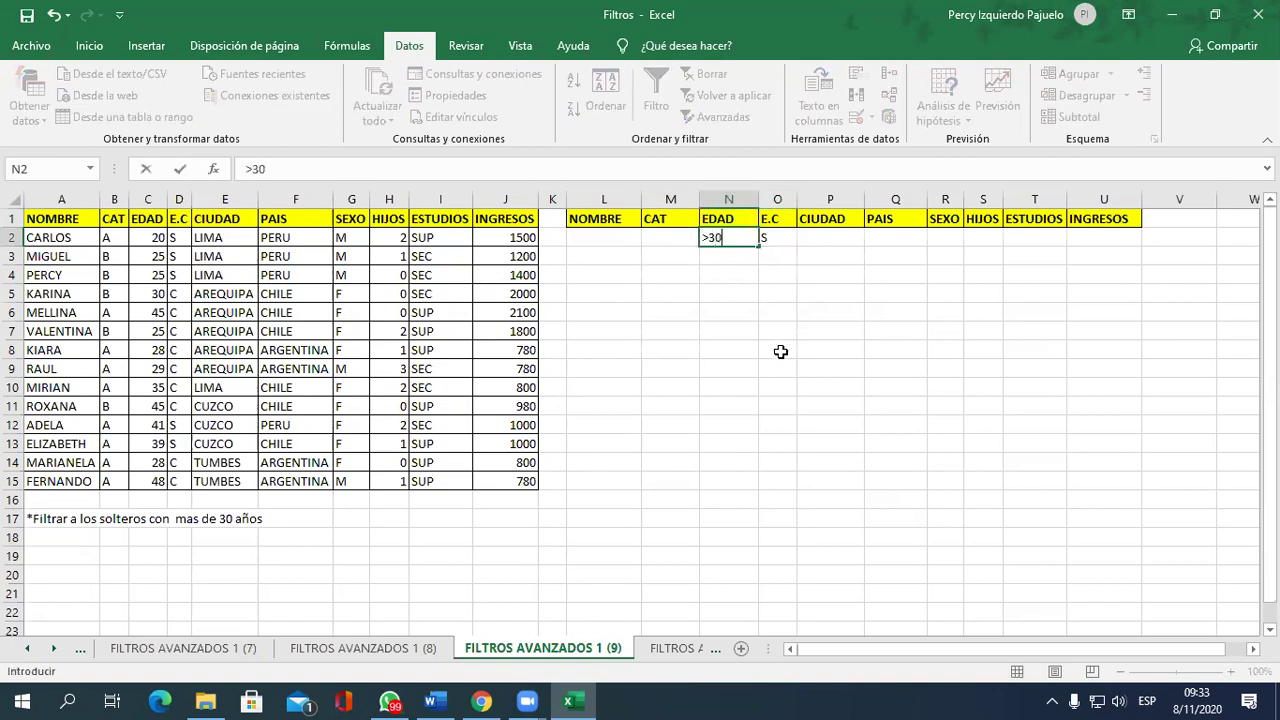
pyautogui.press('Return')
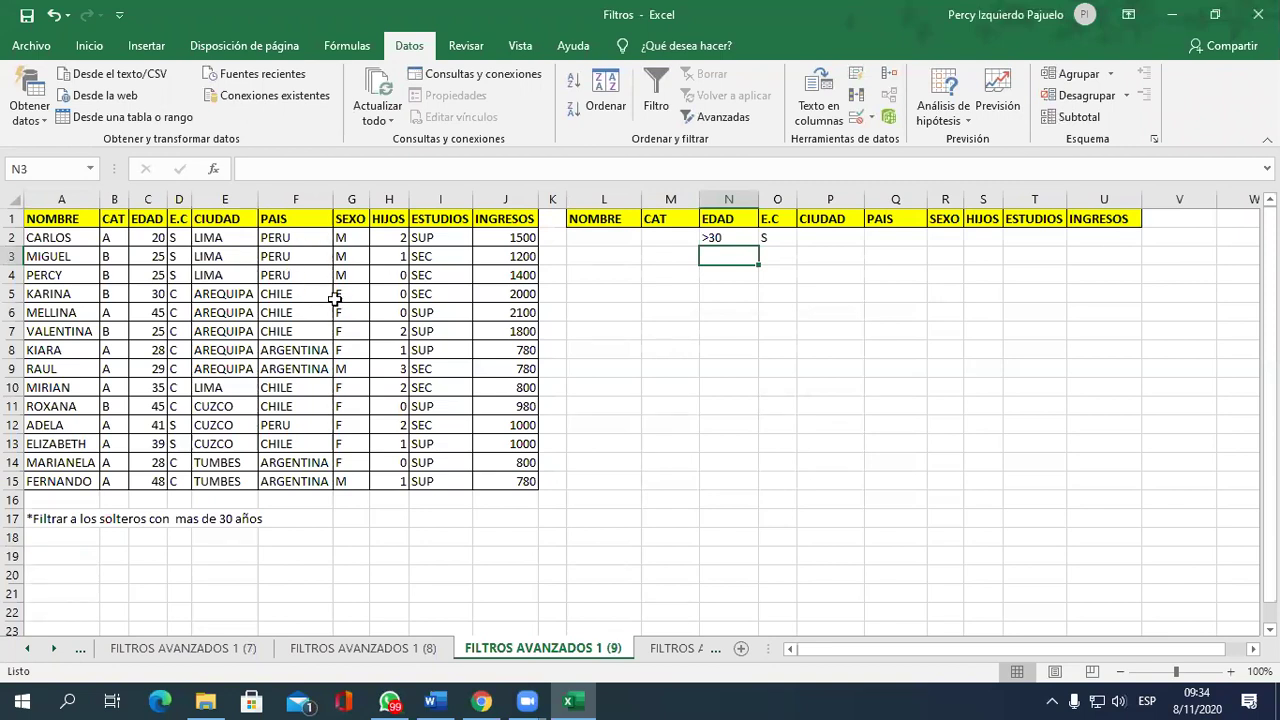
# Open Avanzadas from the table, choose Copiar a otro lugar with list range A1:J15.
pyautogui.click(250, 294)
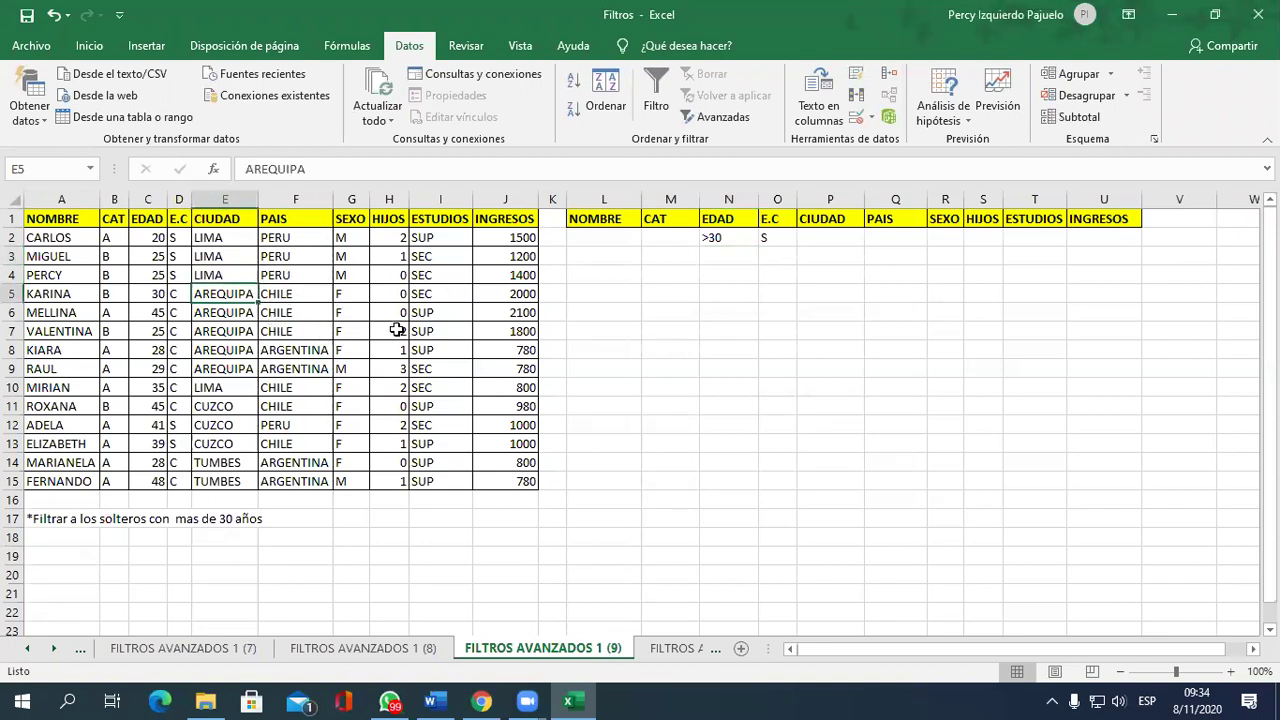
pyautogui.click(723, 117)
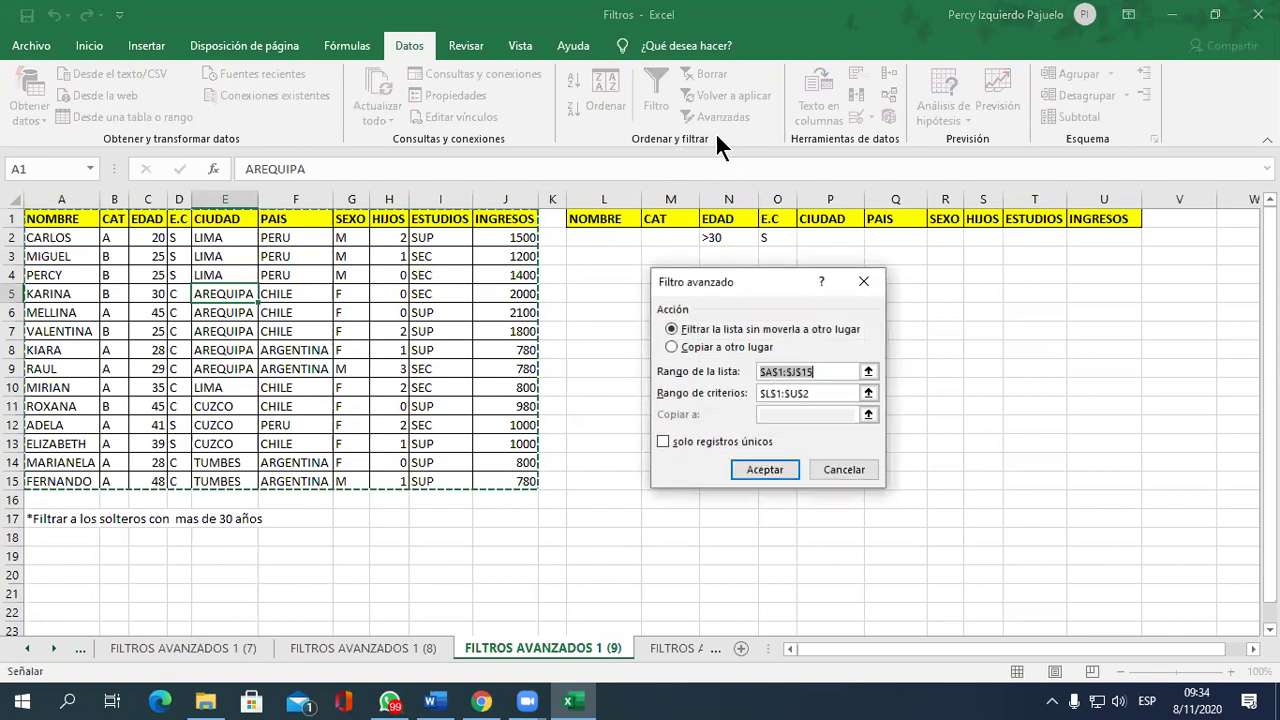
pyautogui.click(747, 347)
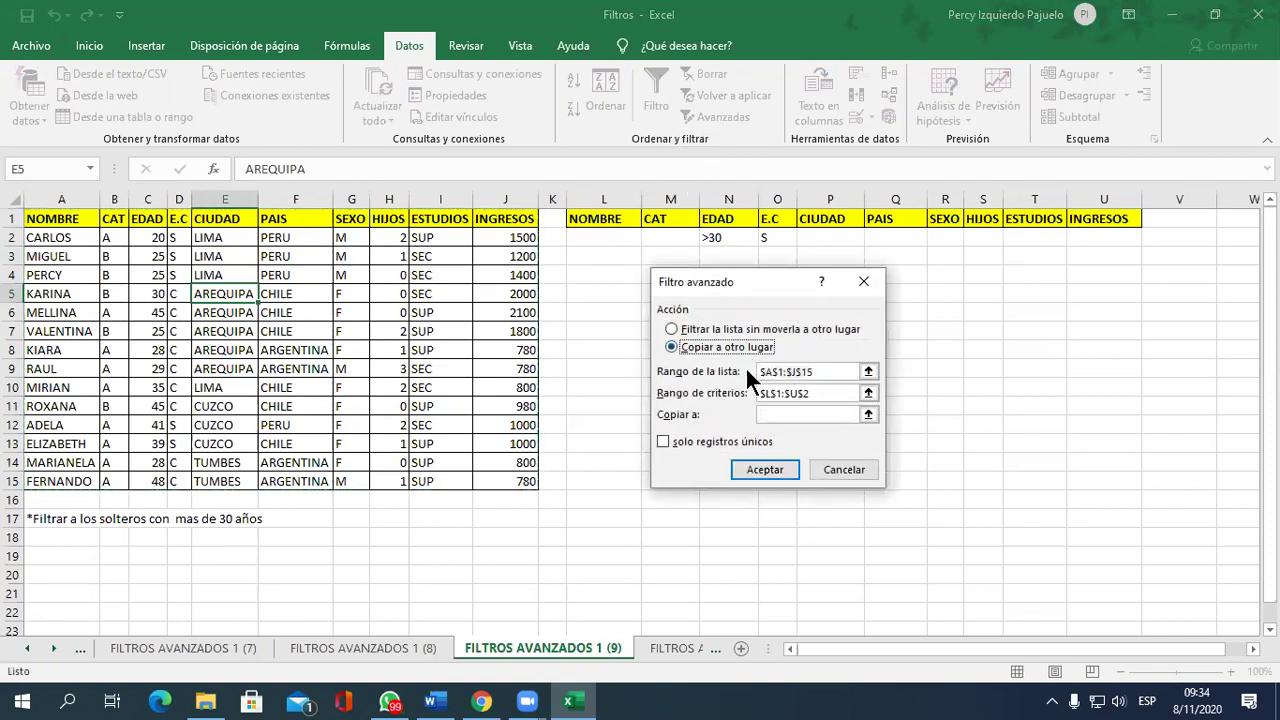
pyautogui.click(868, 371)
pyautogui.moveTo(85, 218); pyautogui.dragTo(510, 480)
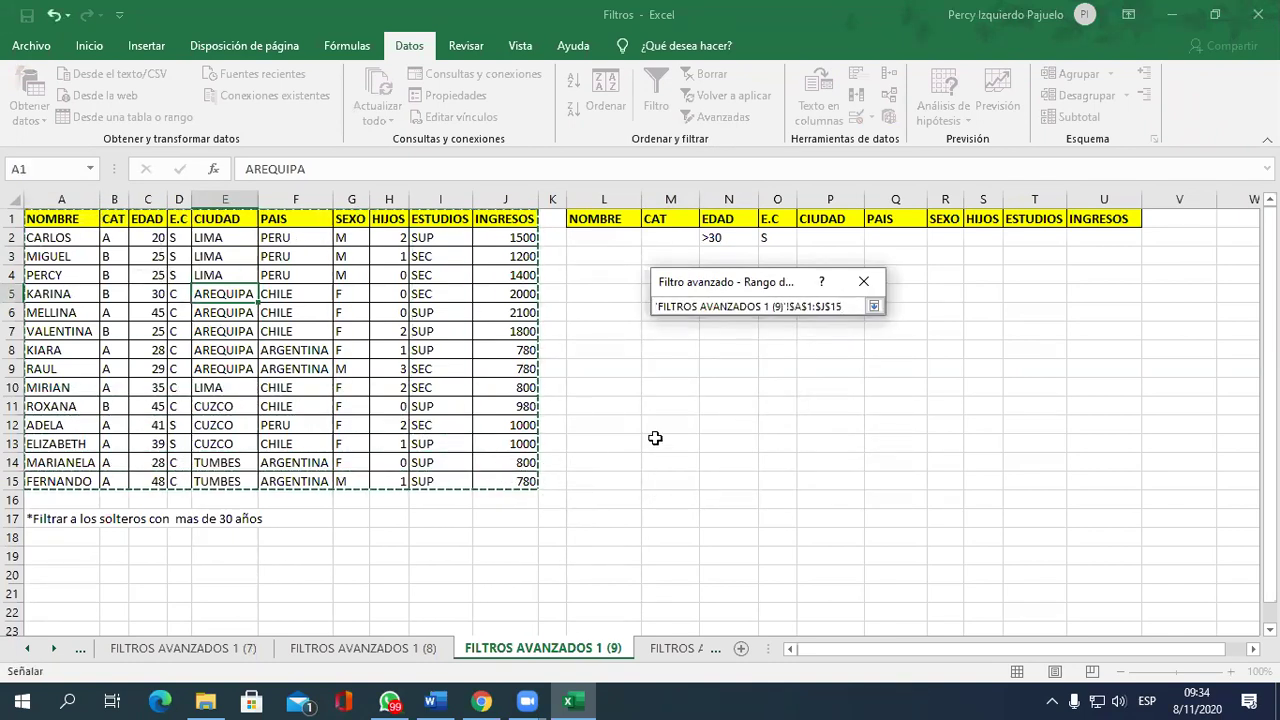
pyautogui.click(873, 306)
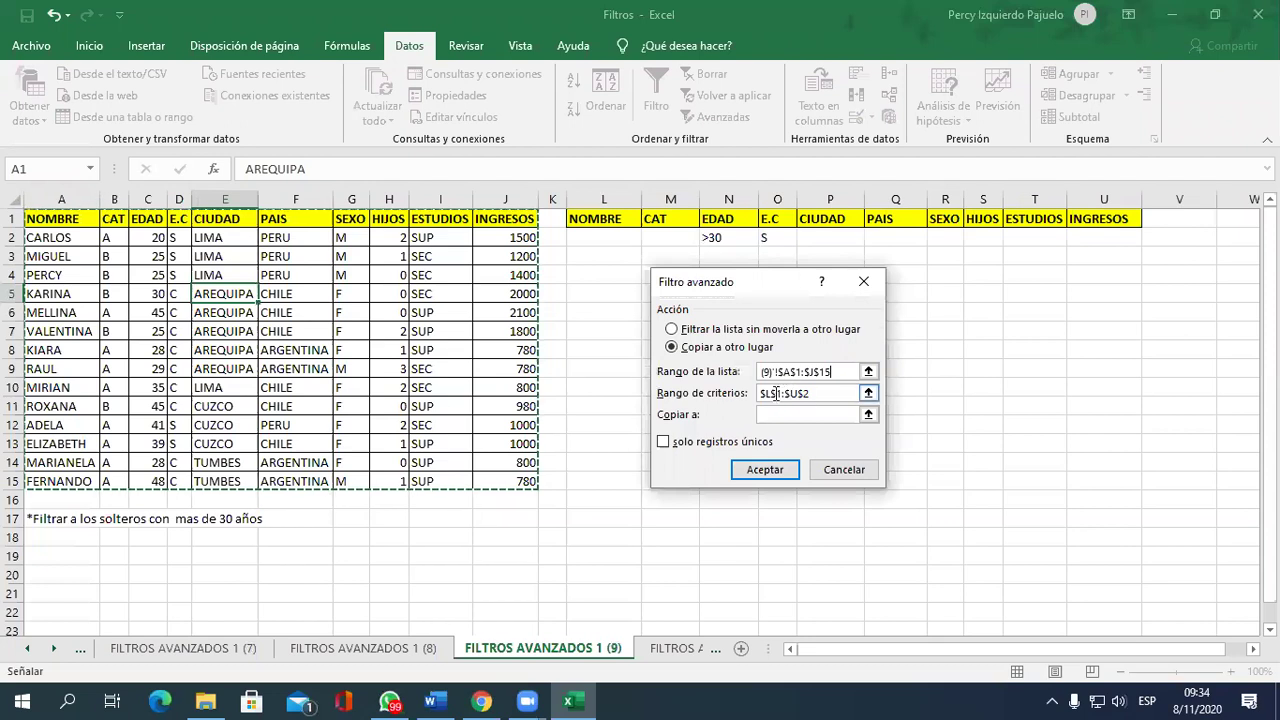
# Use N1:O2 as the criteria range and A19 as the copy destination.
pyautogui.click(868, 393)
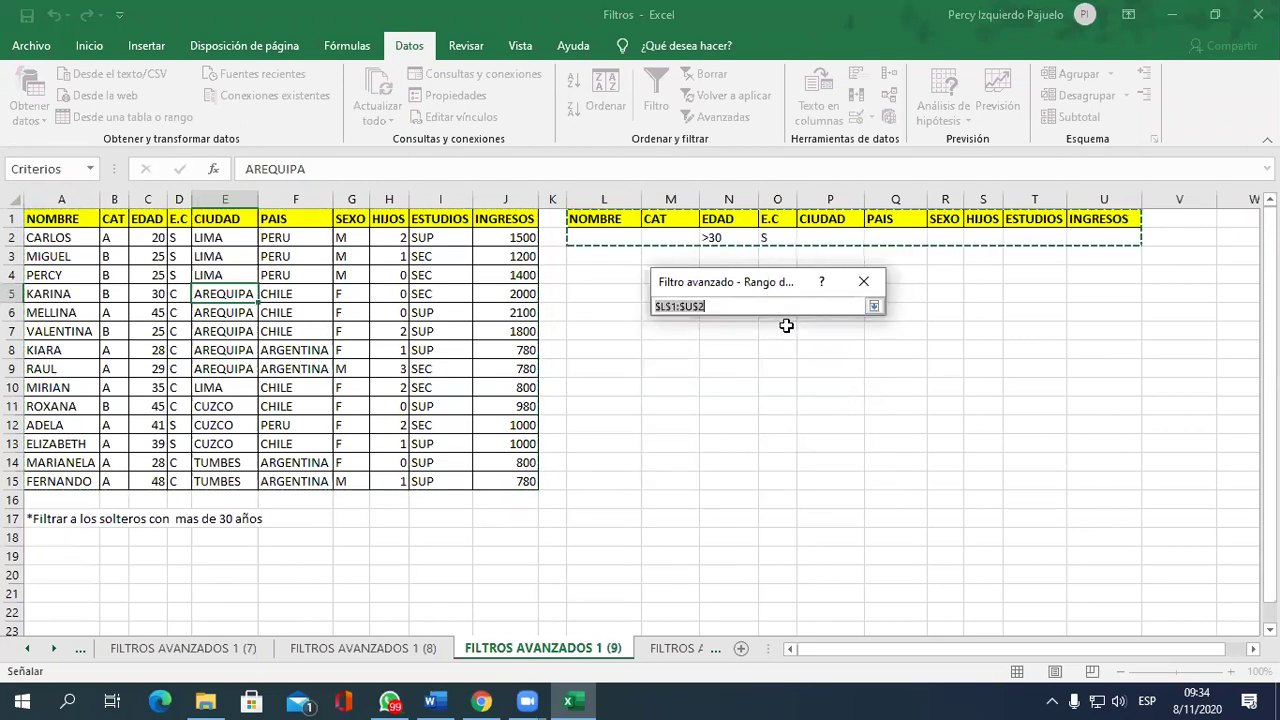
pyautogui.moveTo(716, 219); pyautogui.dragTo(780, 240)
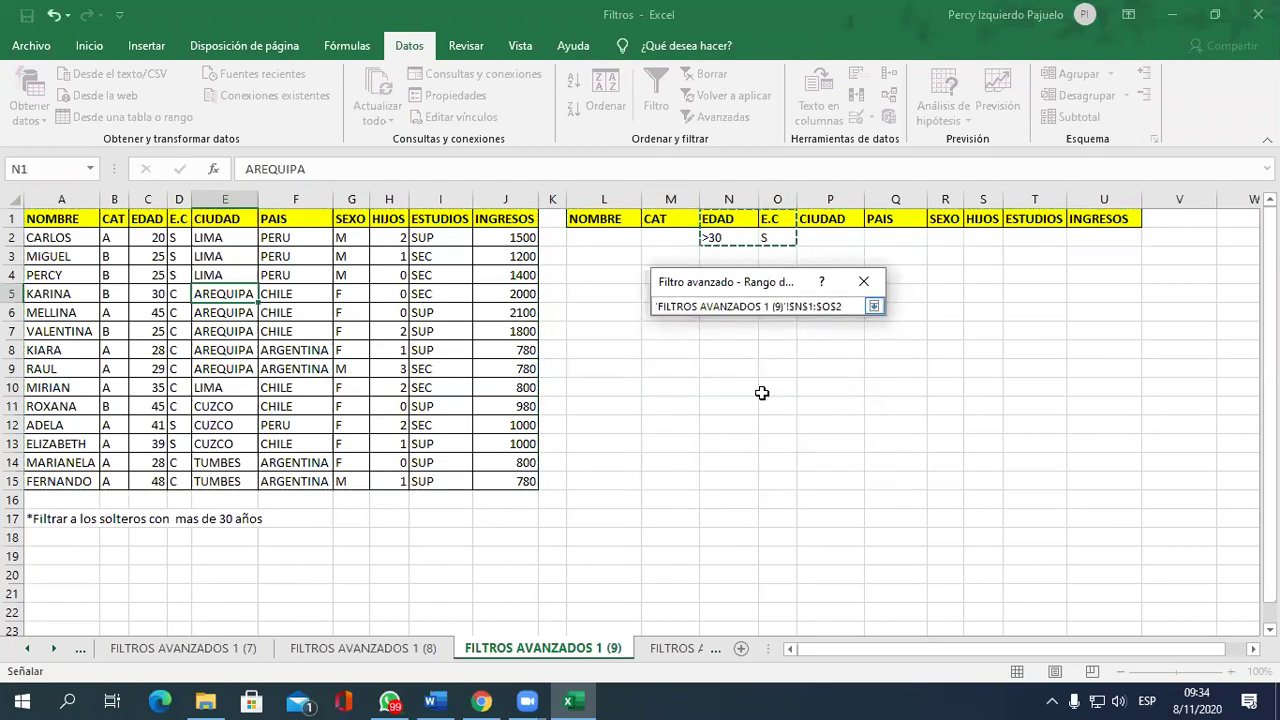
pyautogui.click(874, 307)
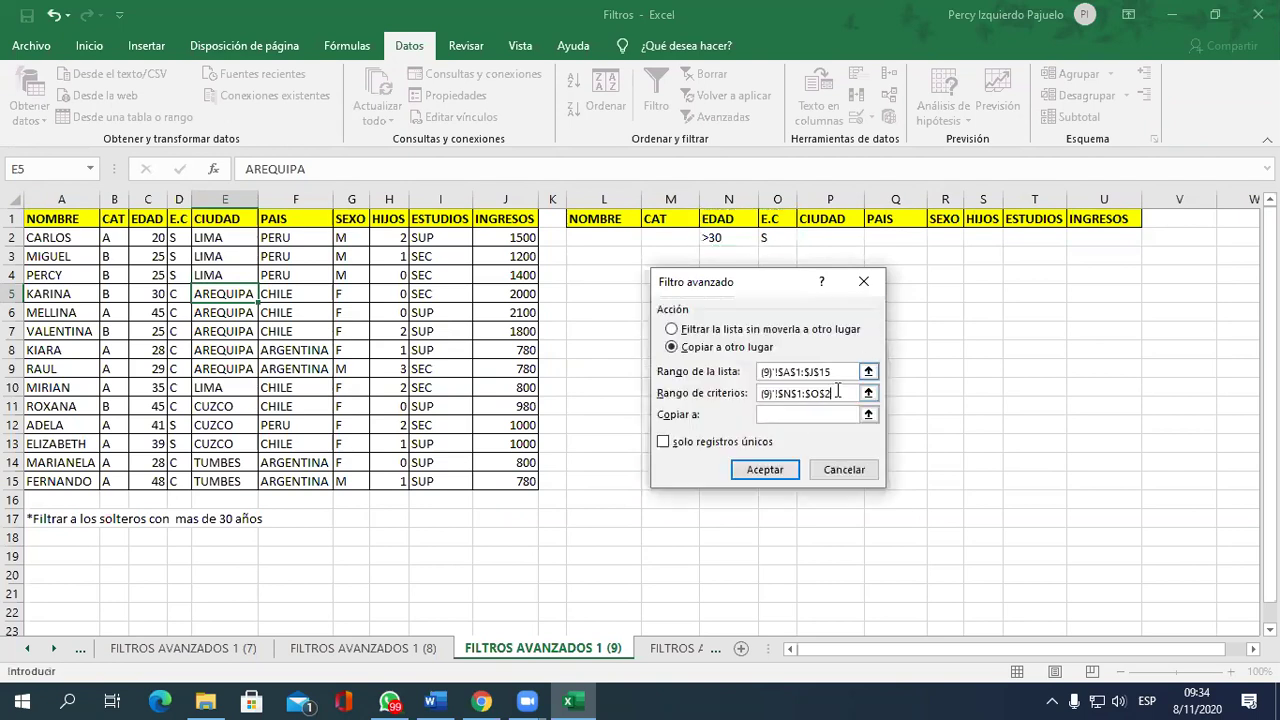
pyautogui.click(868, 412)
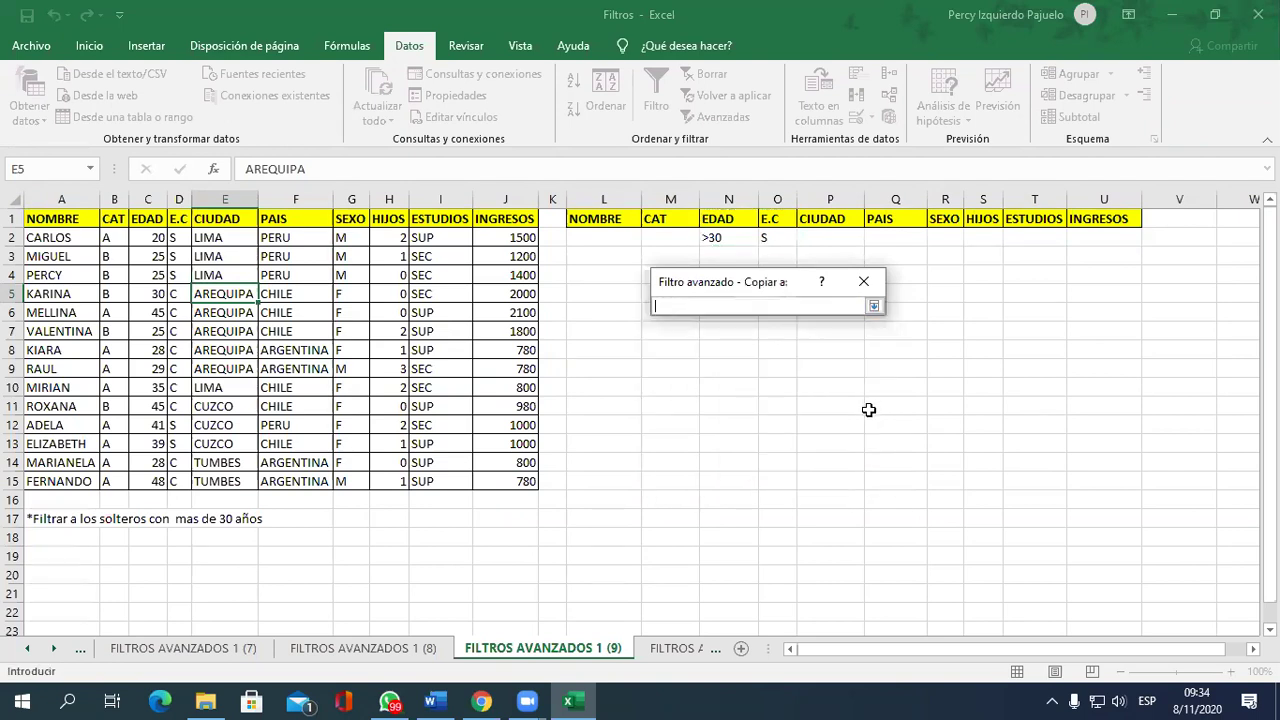
pyautogui.click(64, 556)
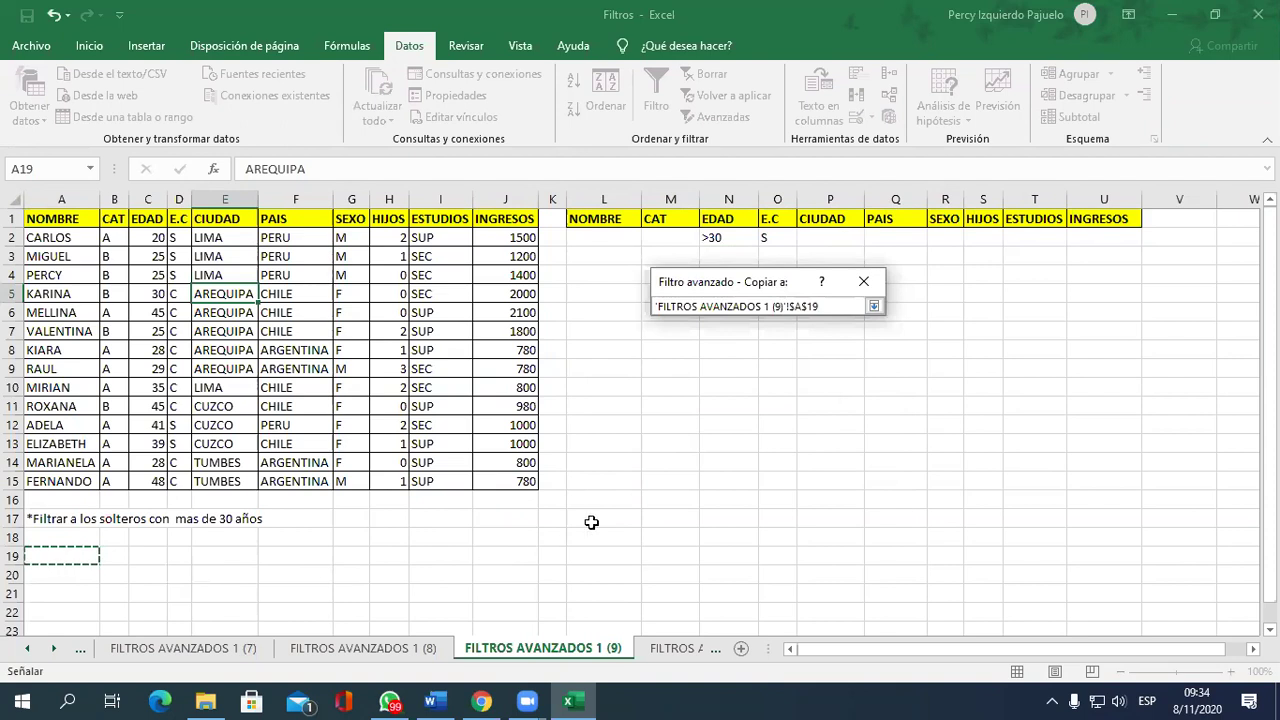
pyautogui.click(874, 306)
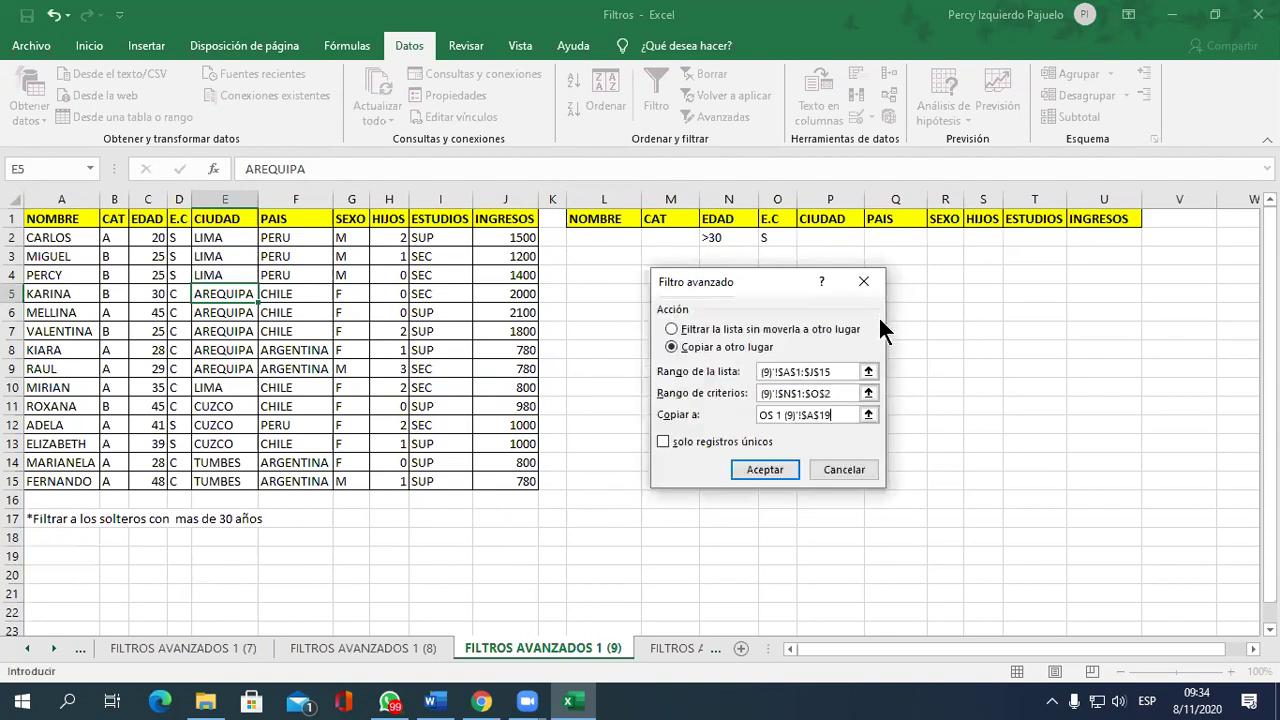
# Run the filter, copying the two single over-30 records below the table from row 19.
pyautogui.click(773, 471)
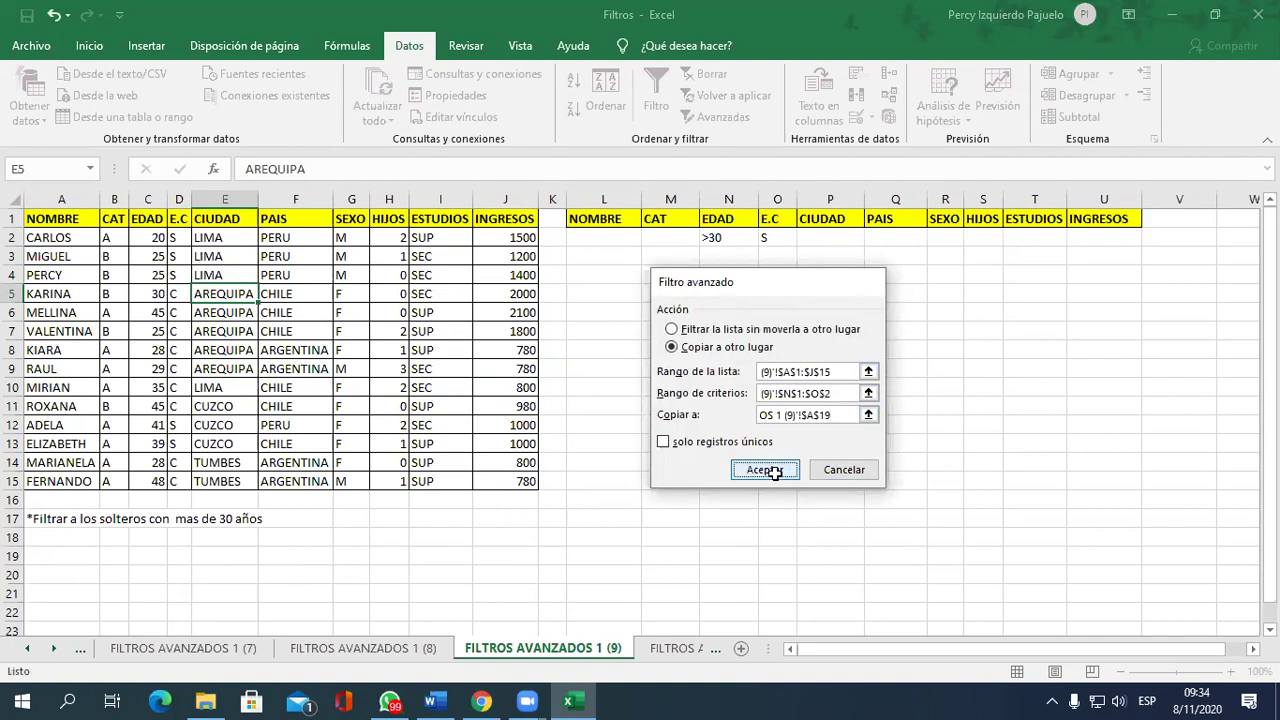
pyautogui.scroll(-2, 767, 487)
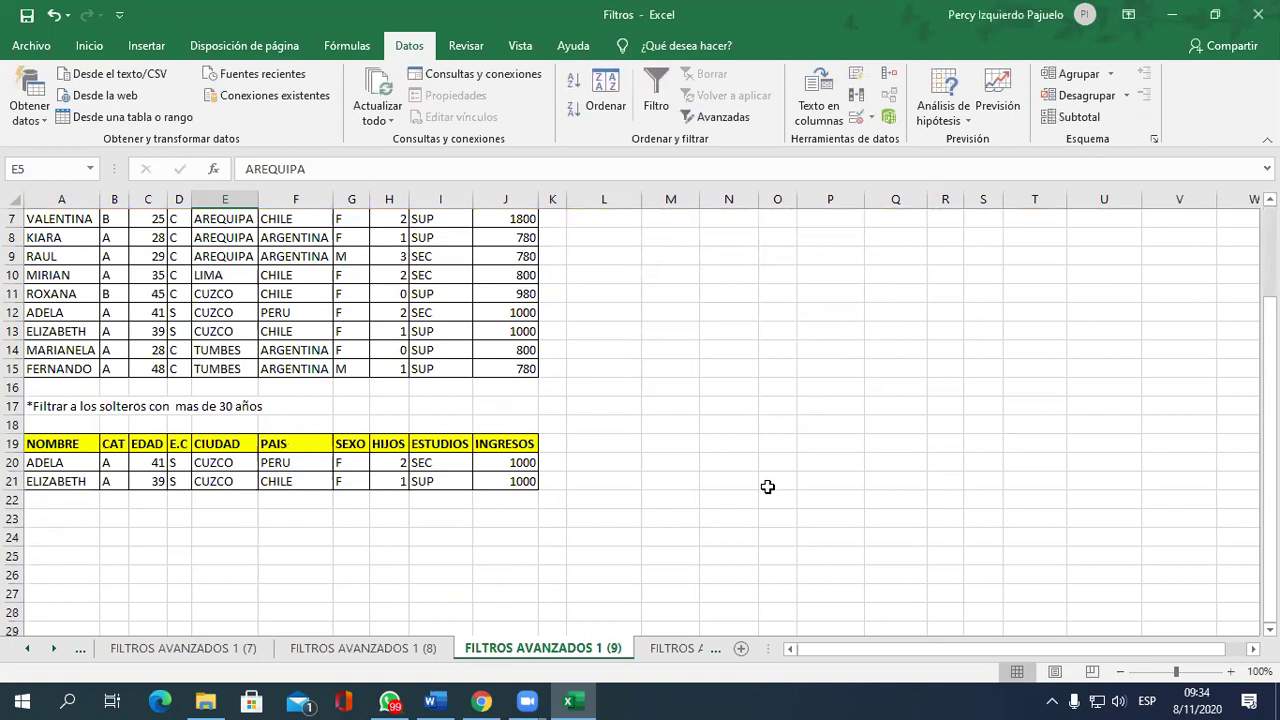
pyautogui.scroll(1, 767, 487)
pyautogui.scroll(1, 767, 487)
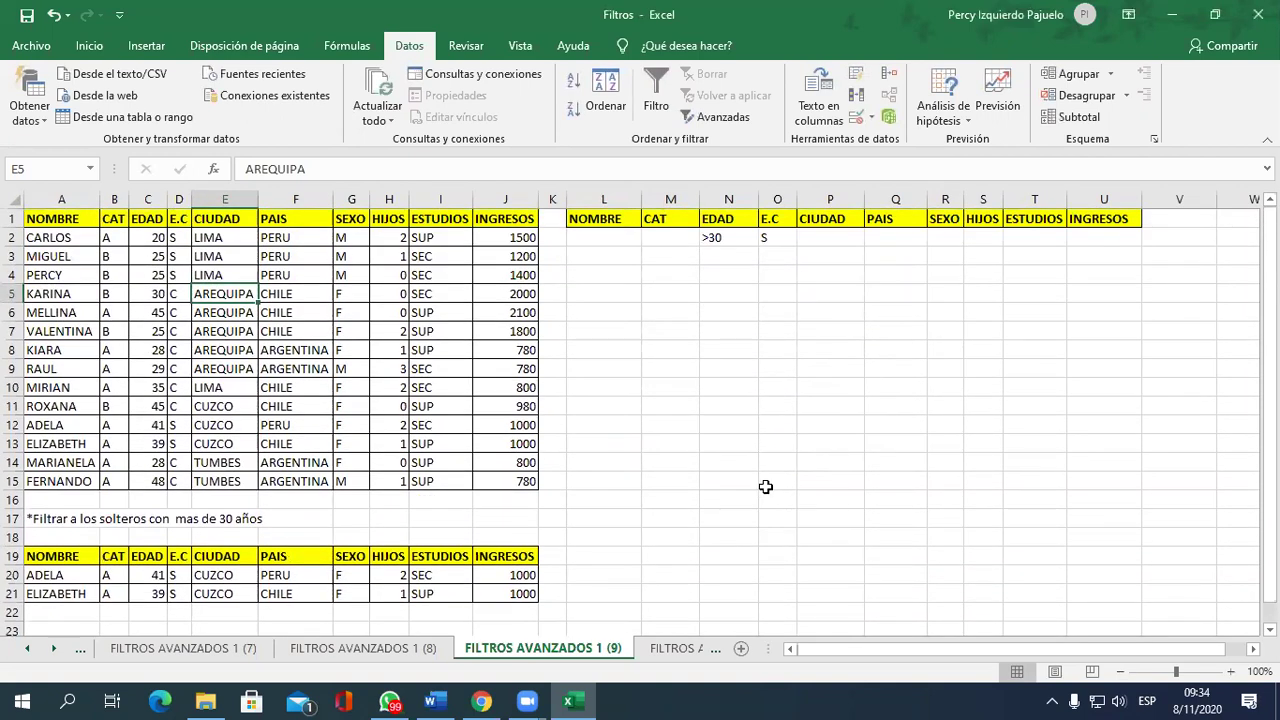
pyautogui.scroll(-1, 727, 487)
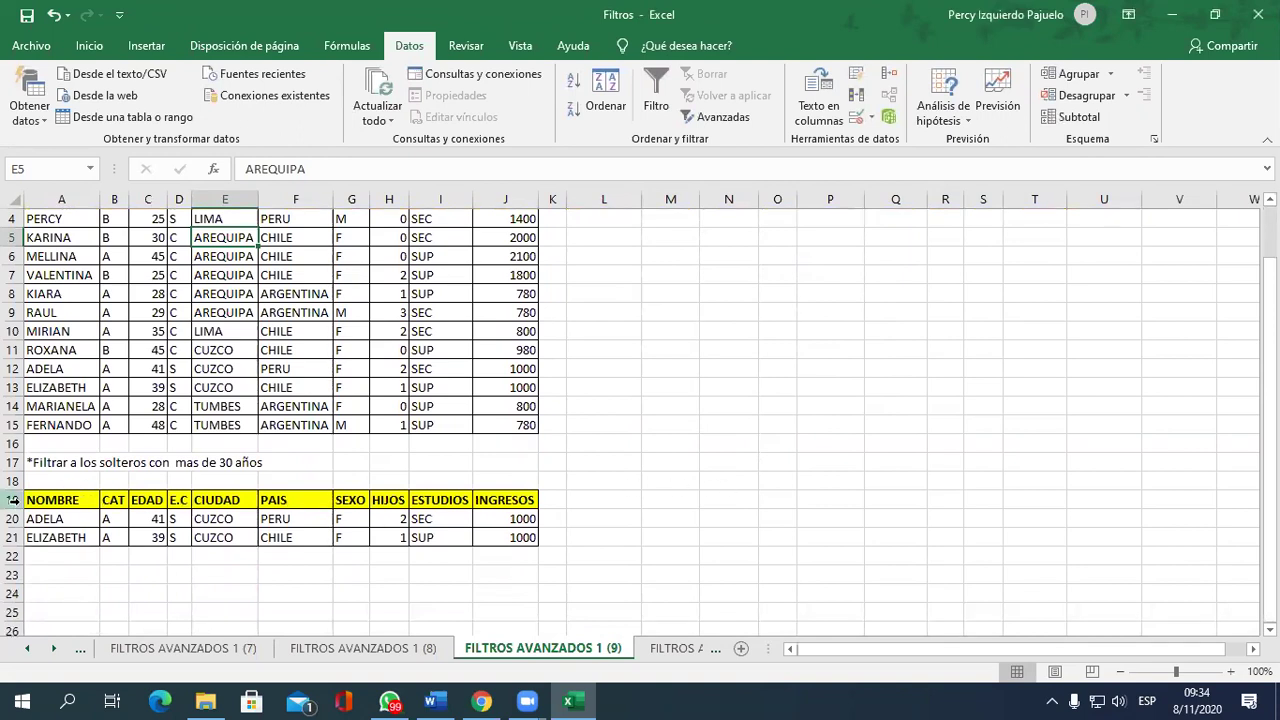
# Select result rows 19–21, dismiss their context menu, and switch to sheet FILTROS AVANZADOS 1 (10).
pyautogui.moveTo(13, 500); pyautogui.dragTo(13, 539)
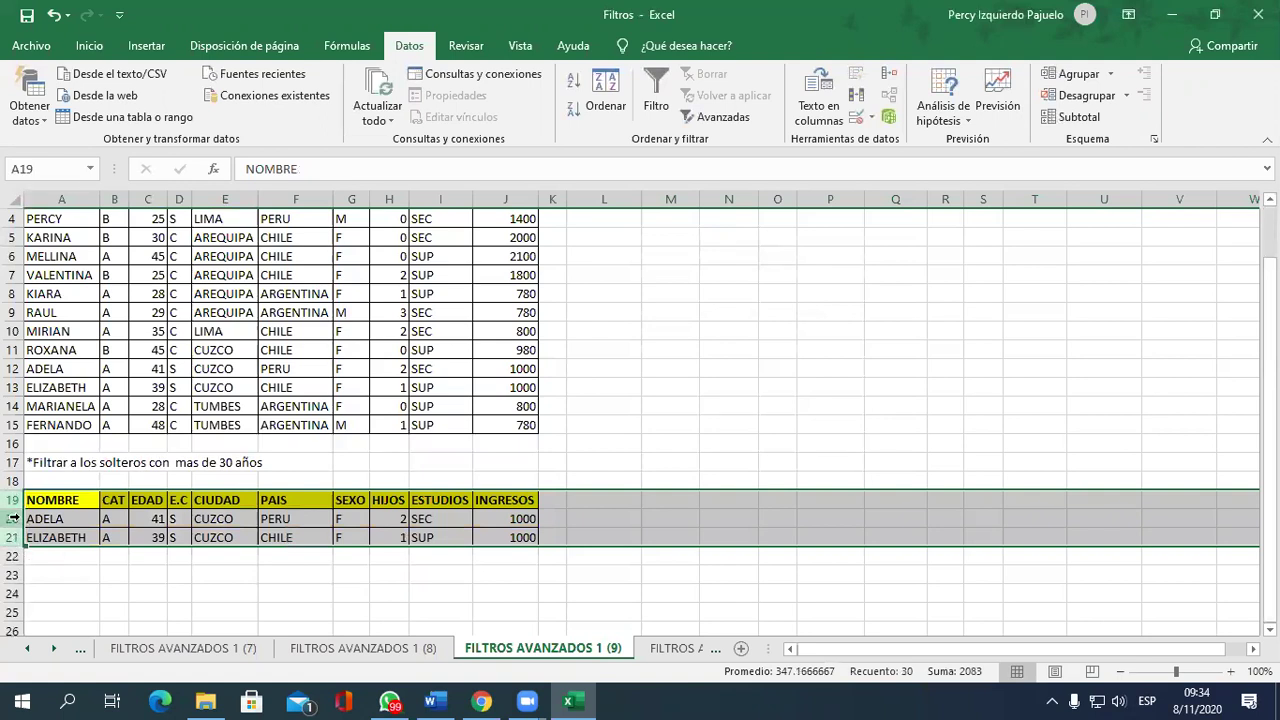
pyautogui.rightClick(14, 518)
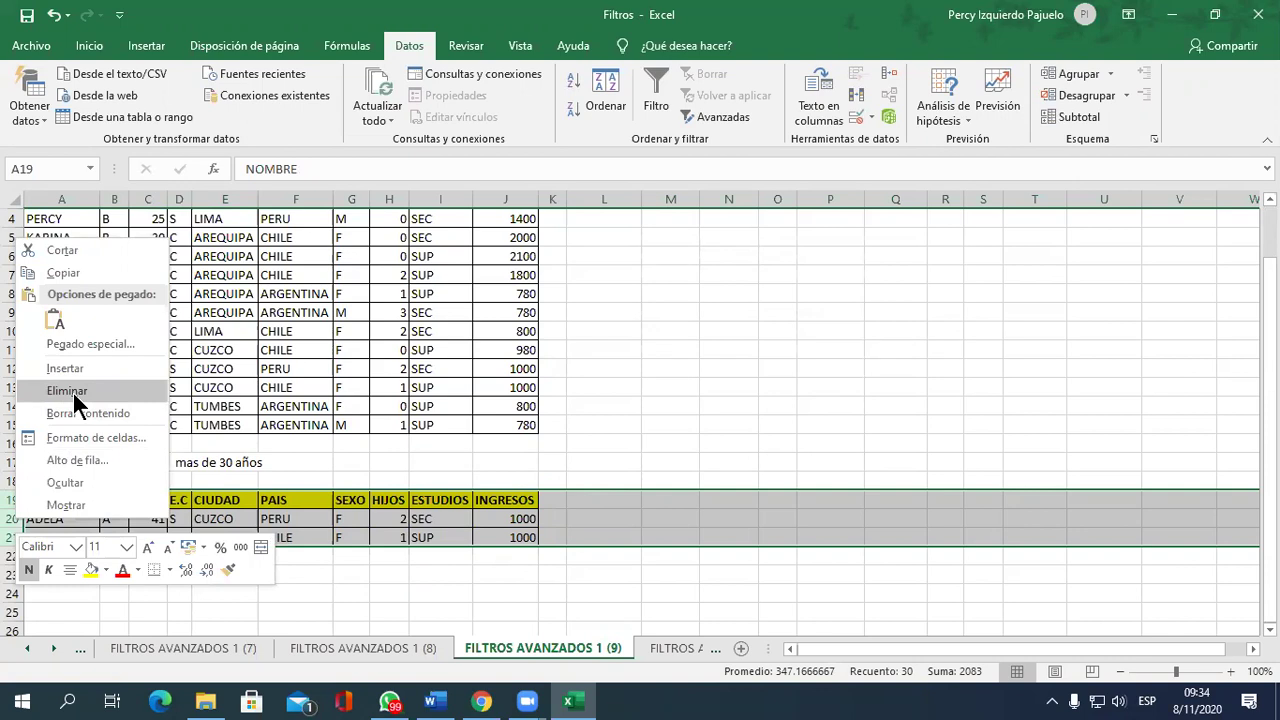
pyautogui.click(693, 454)
pyautogui.click(709, 426)
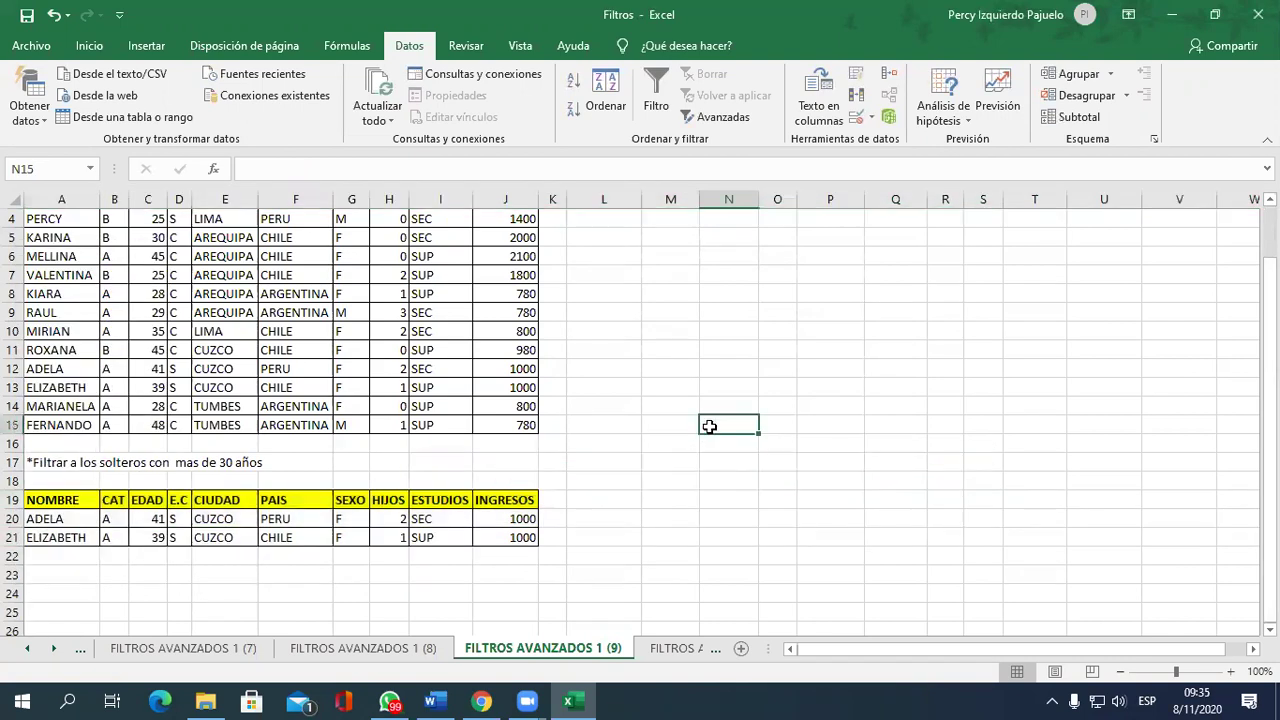
pyautogui.click(651, 649)
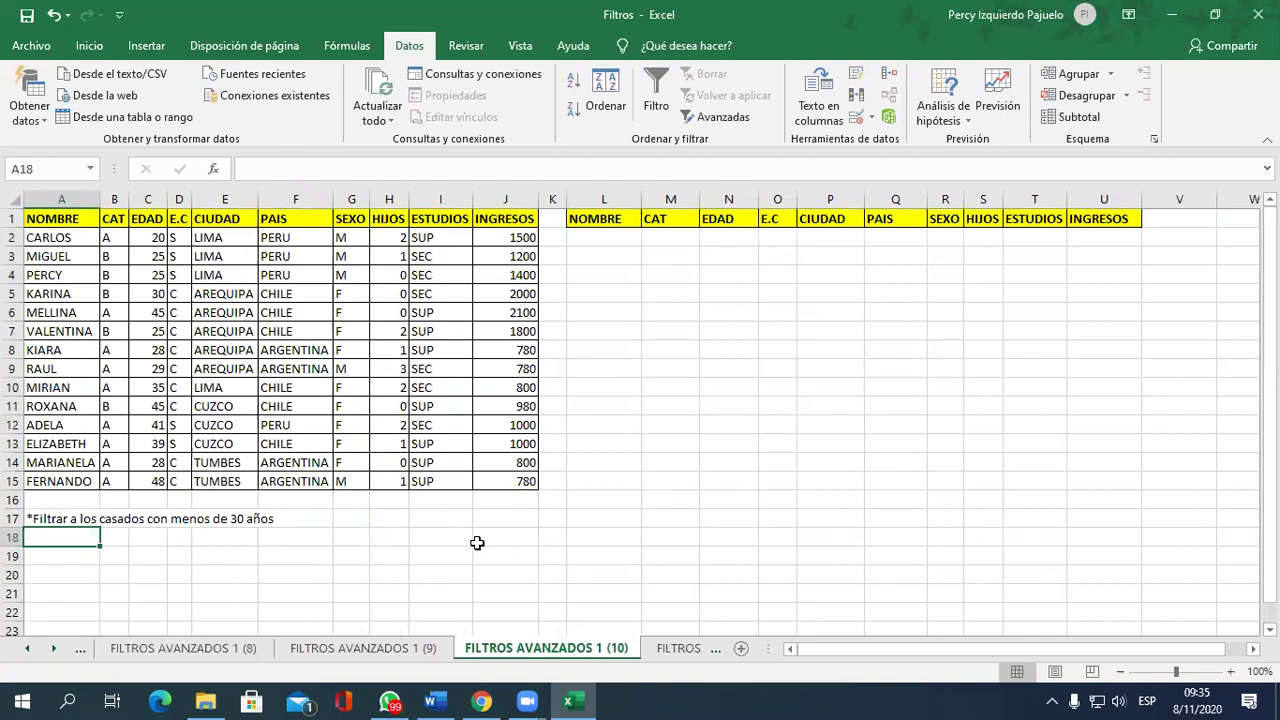
# Enter C in O2 and <30 in N2, then go to sheet FILTROS AVANZADOS 1 (11).
pyautogui.click(773, 241)
pyautogui.write('C')
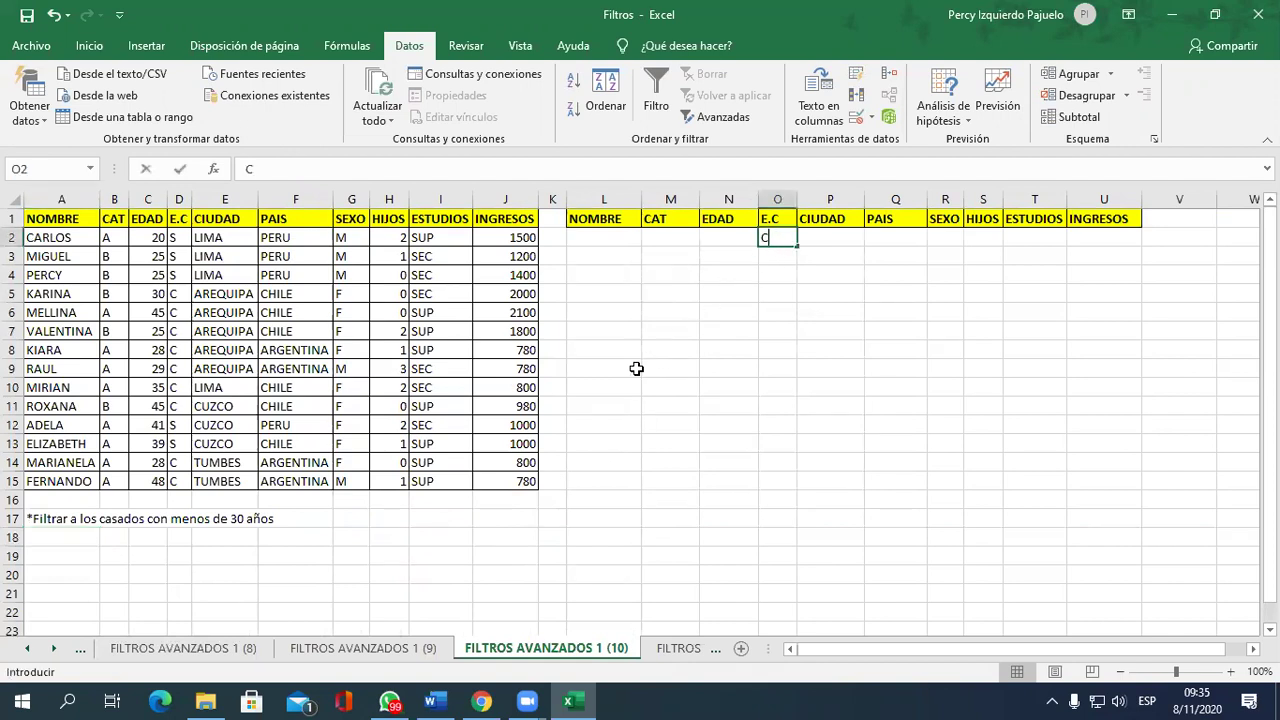
pyautogui.click(728, 240)
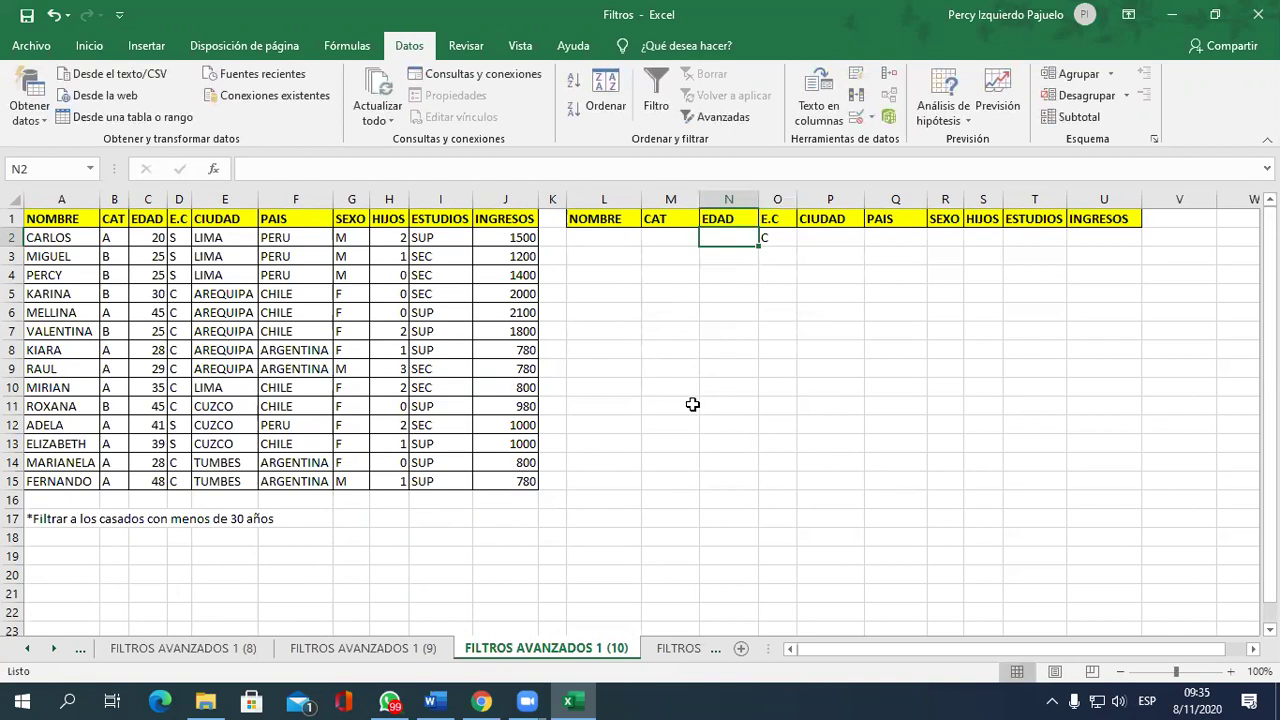
pyautogui.write('<30')
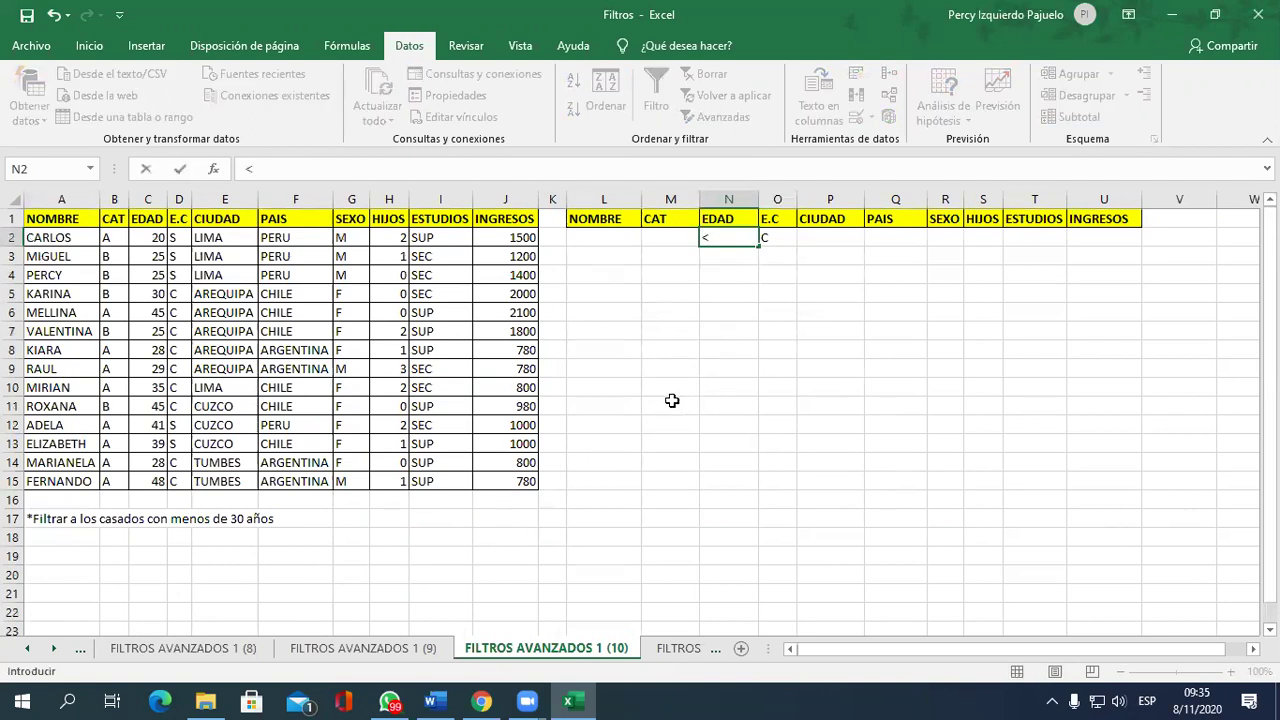
pyautogui.click(690, 403)
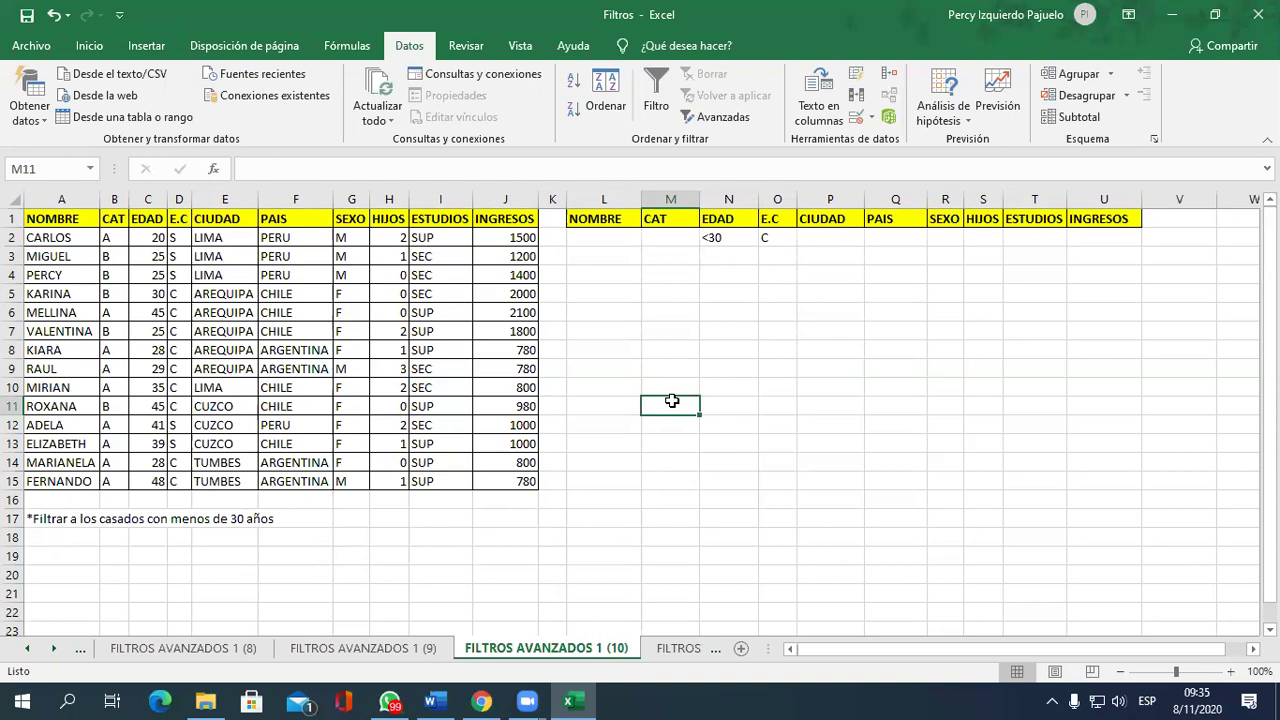
pyautogui.click(666, 642)
pyautogui.click(666, 645)
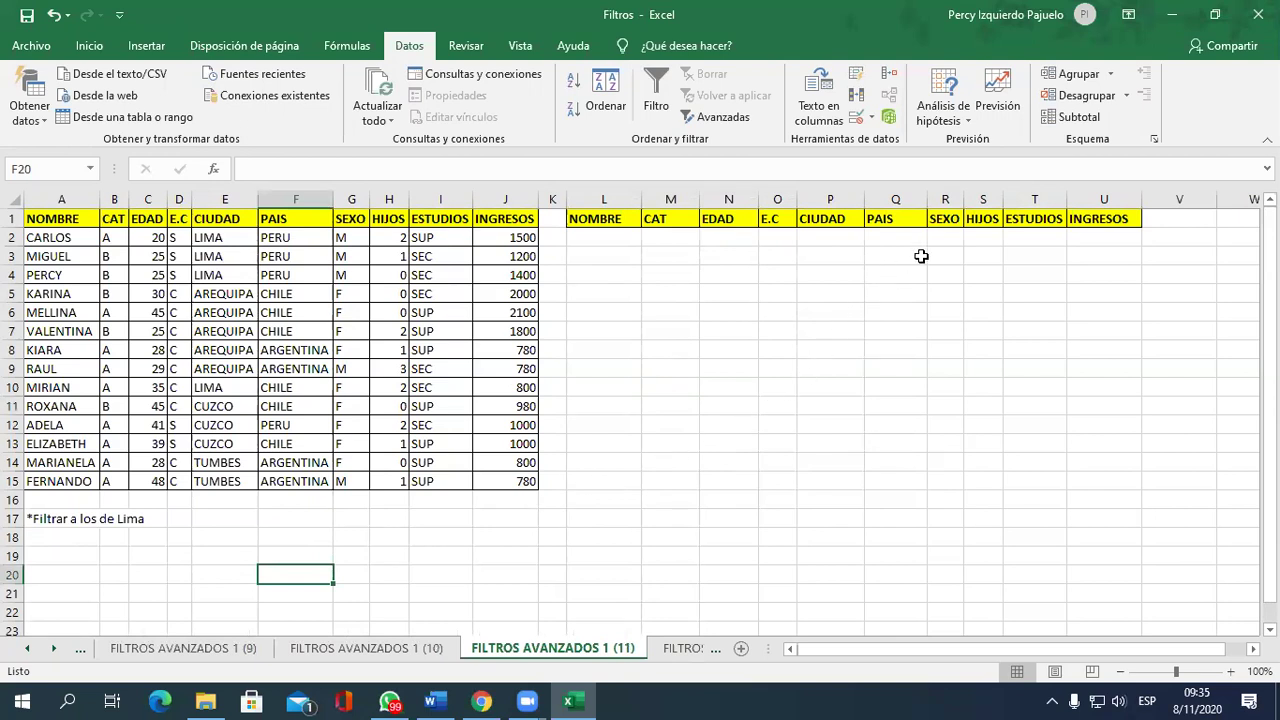
# Enter LIMA in P2 under CIUDAD and open Avanzadas with a table cell selected.
pyautogui.click(825, 240)
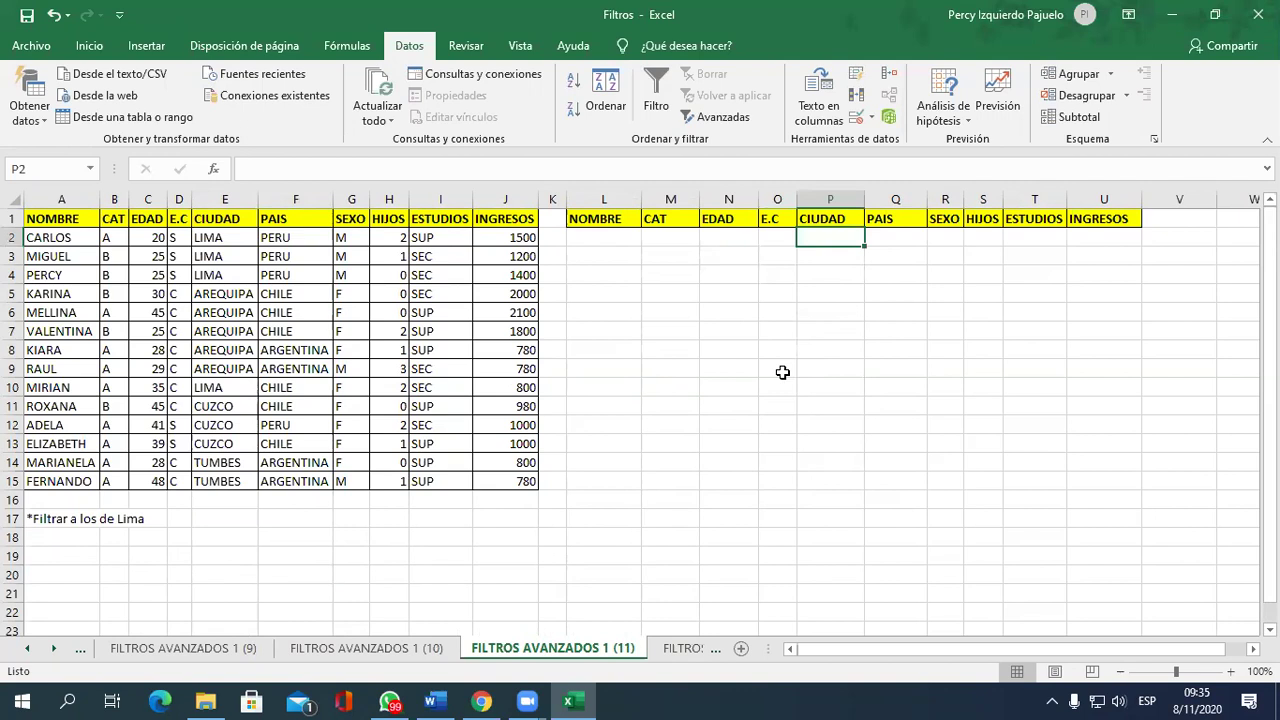
pyautogui.write('LIMA')
pyautogui.press('Return')
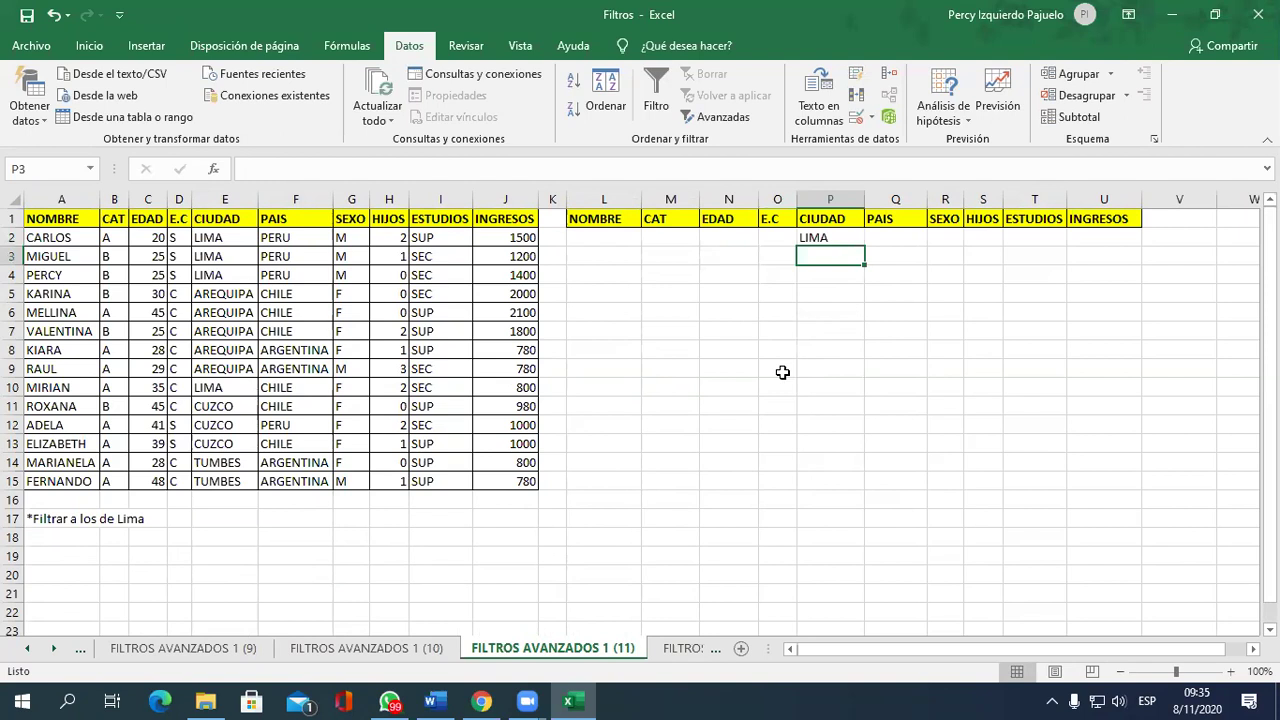
pyautogui.click(214, 277)
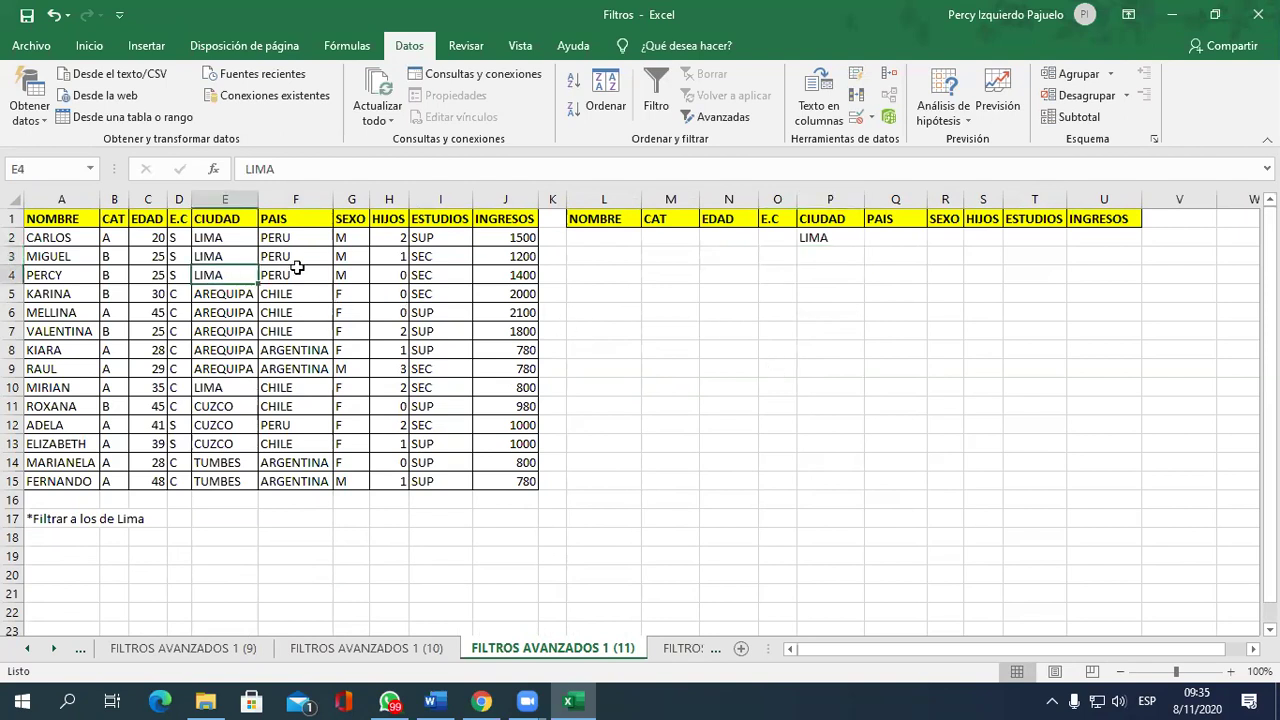
pyautogui.click(738, 121)
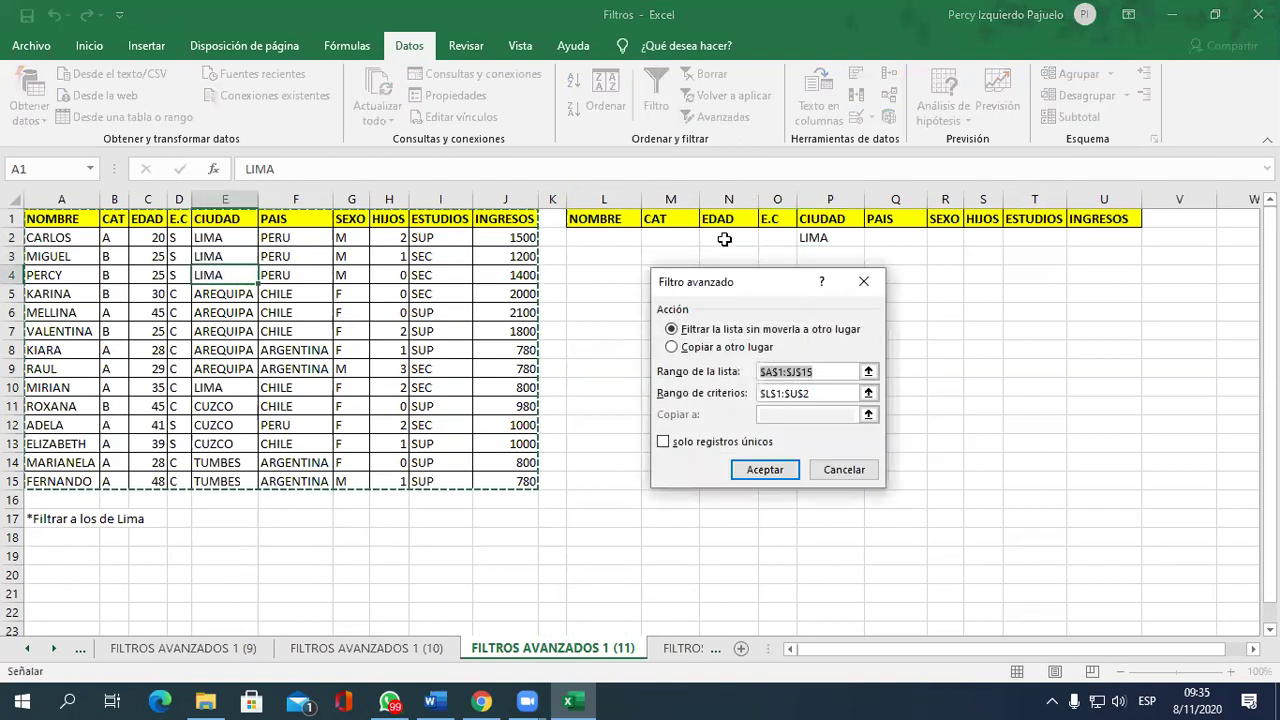
# Choose Copiar a otro lugar and set the list range to A1:J15.
pyautogui.click(705, 347)
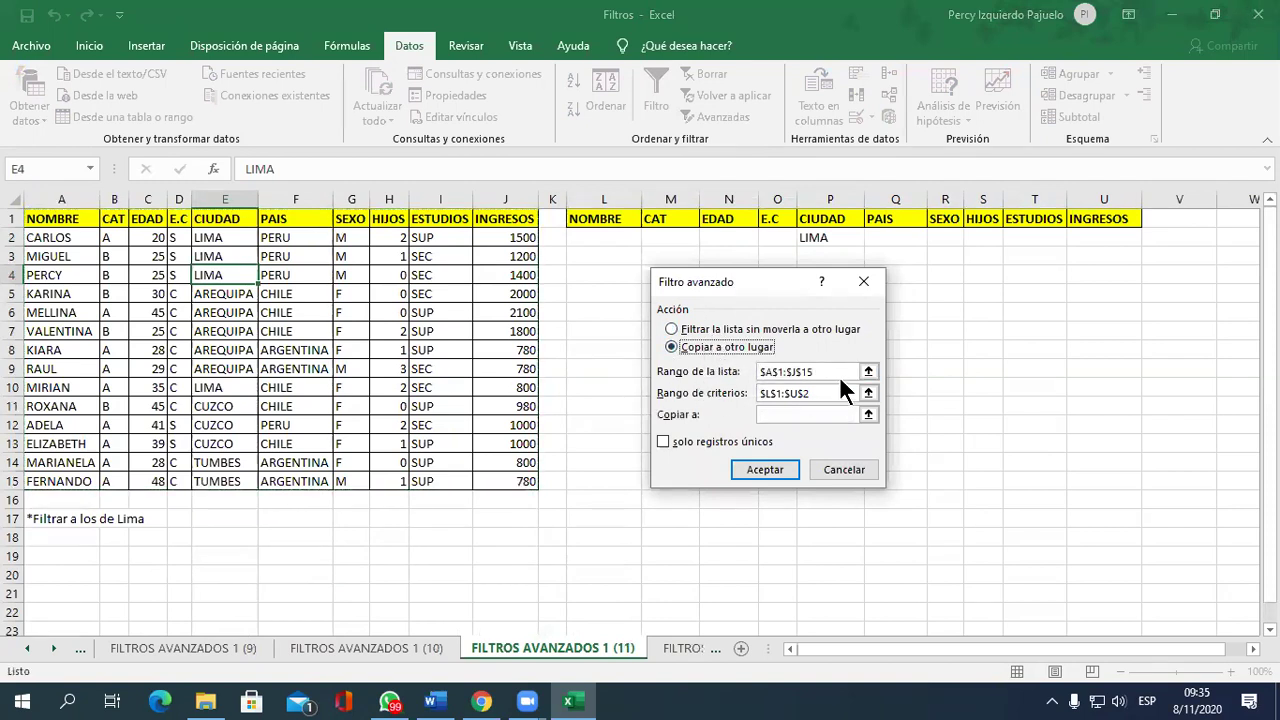
pyautogui.click(868, 371)
pyautogui.moveTo(74, 217)
pyautogui.mouseDown()
pyautogui.moveTo(266, 379)
pyautogui.moveTo(503, 479)
pyautogui.mouseUp()
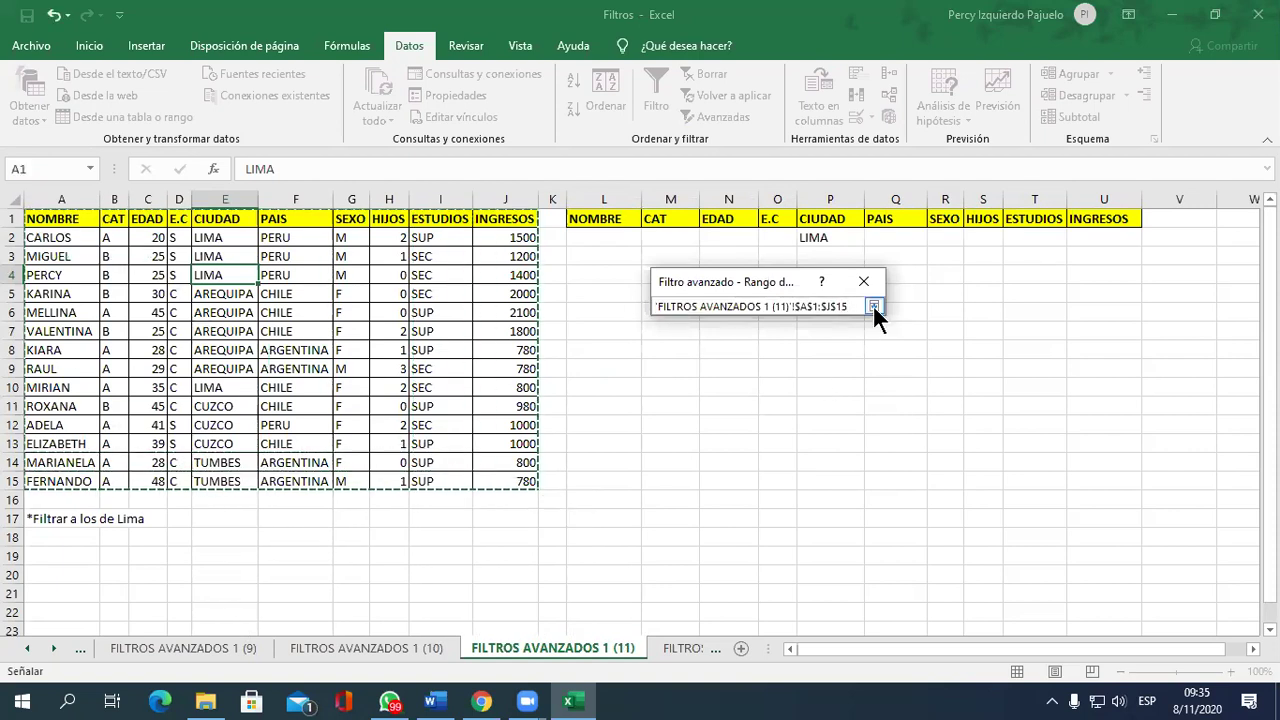
pyautogui.click(872, 304)
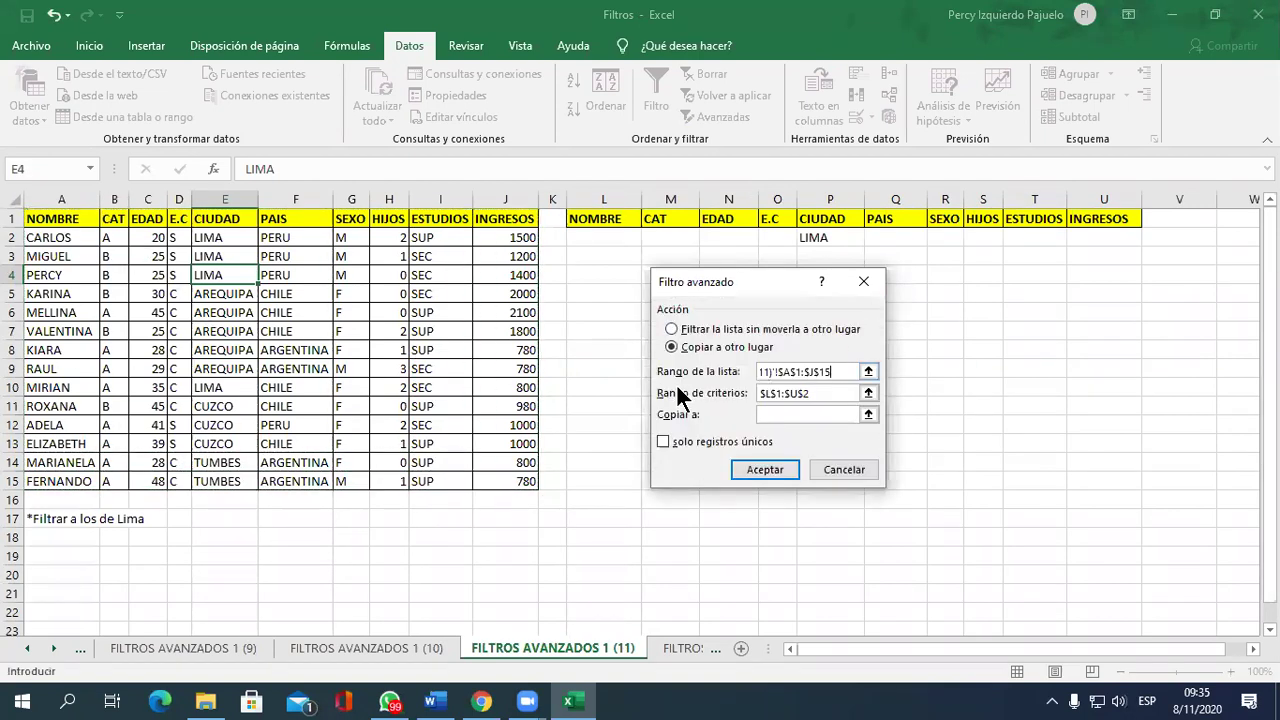
# Set criteria P1:P2 and destination A19, then run the filter for the Lima rows.
pyautogui.click(868, 393)
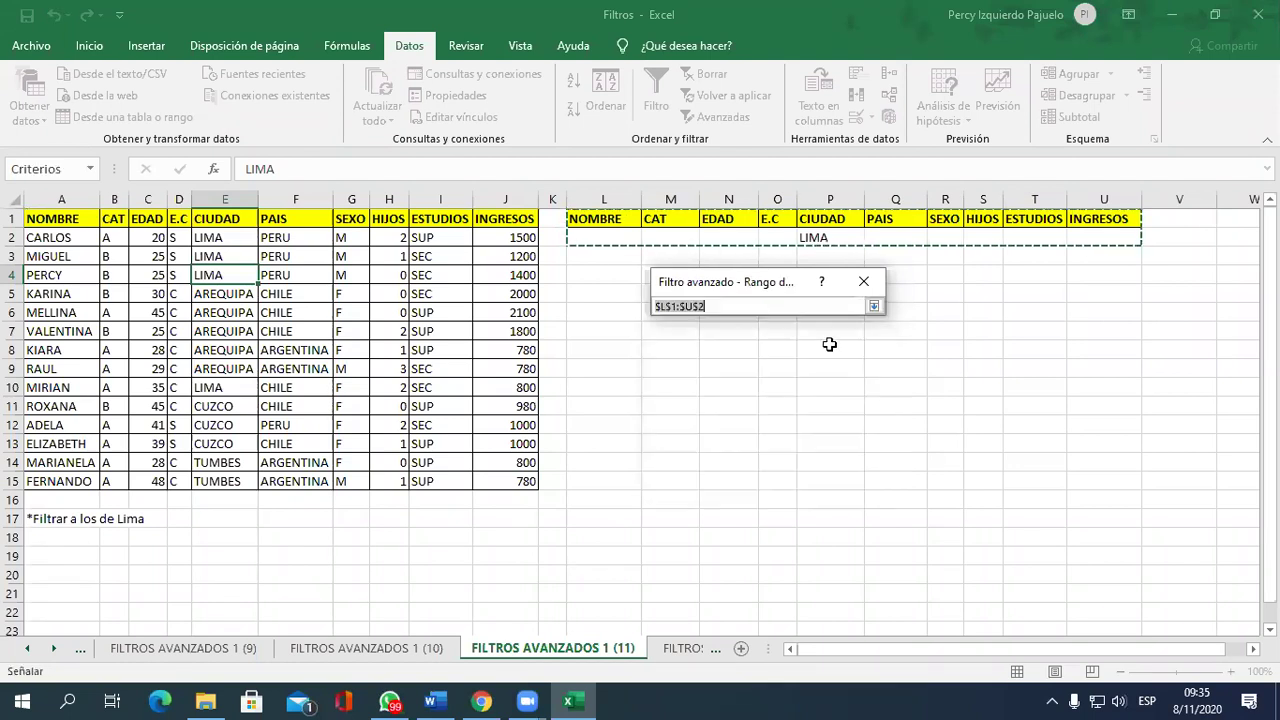
pyautogui.click(824, 228)
pyautogui.moveTo(824, 228); pyautogui.dragTo(820, 240)
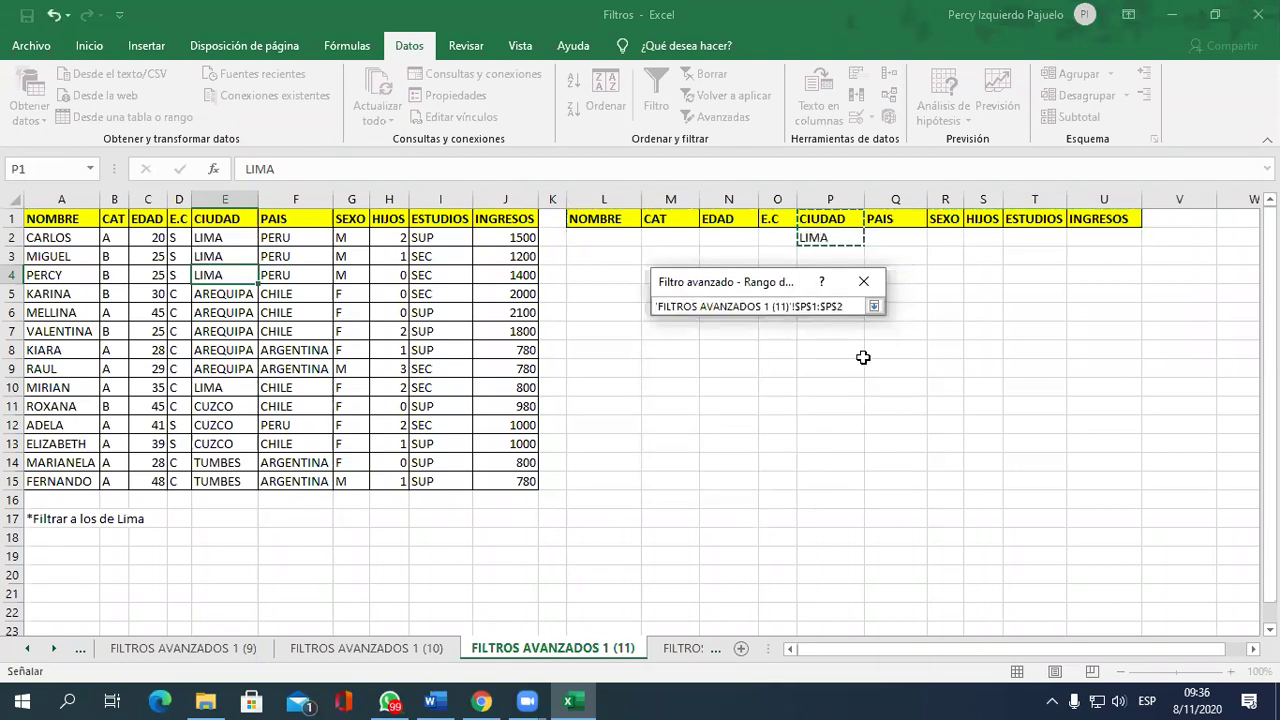
pyautogui.click(873, 306)
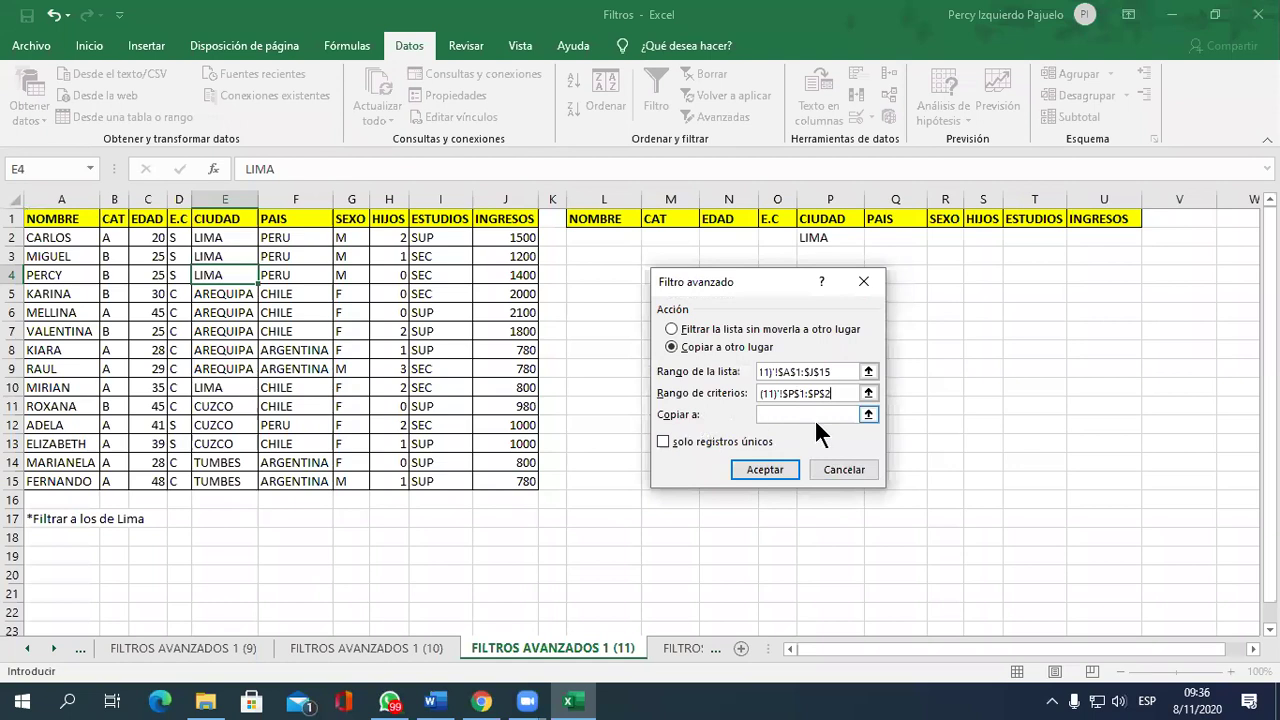
pyautogui.click(868, 414)
pyautogui.click(43, 557)
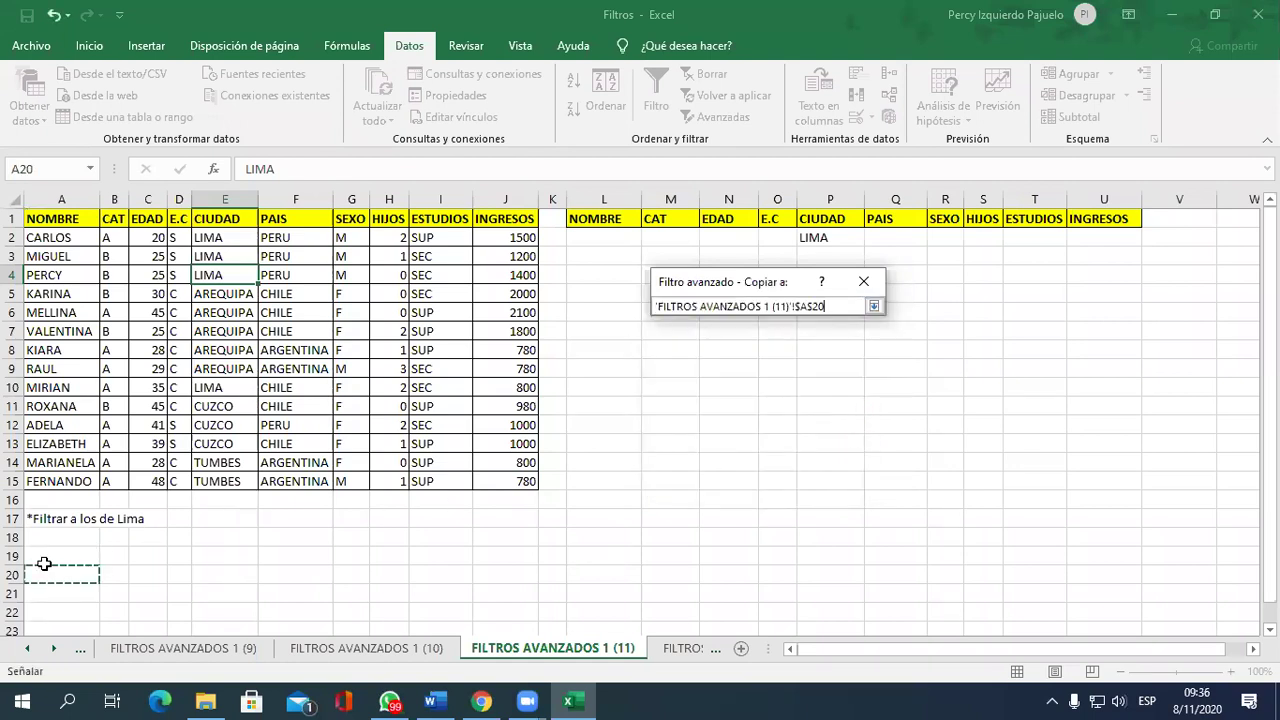
pyautogui.click(873, 306)
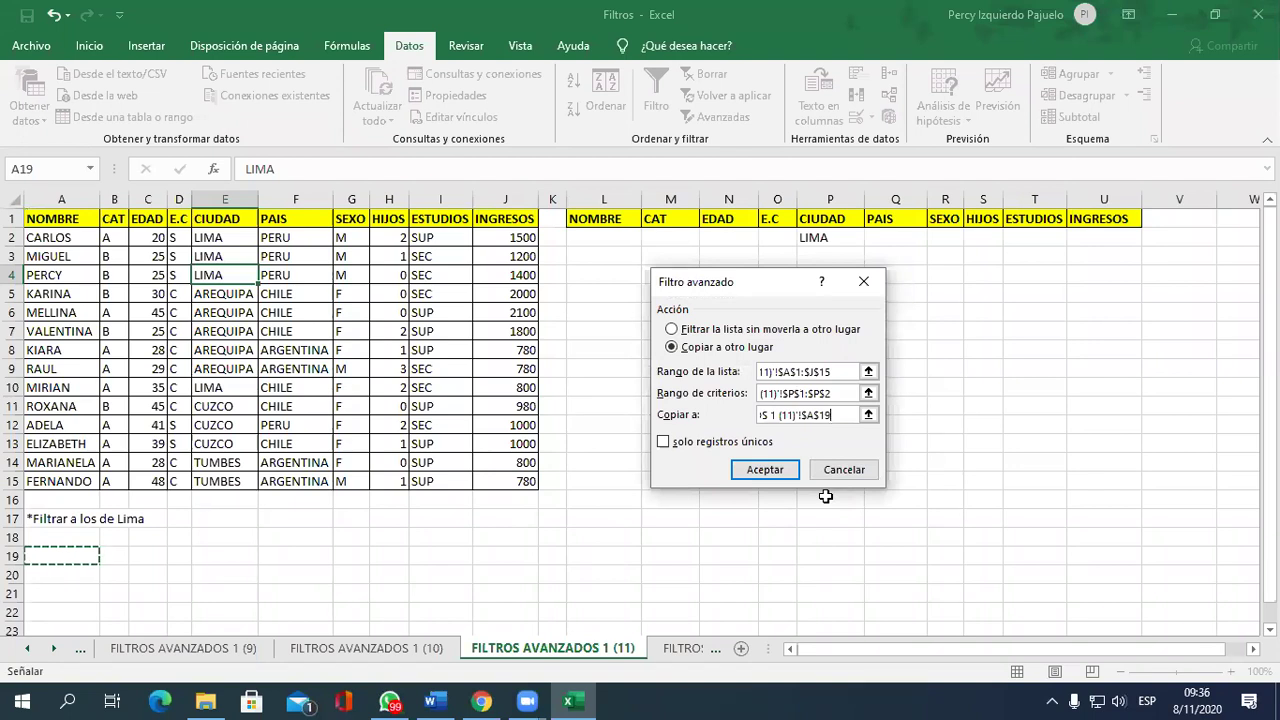
pyautogui.click(774, 465)
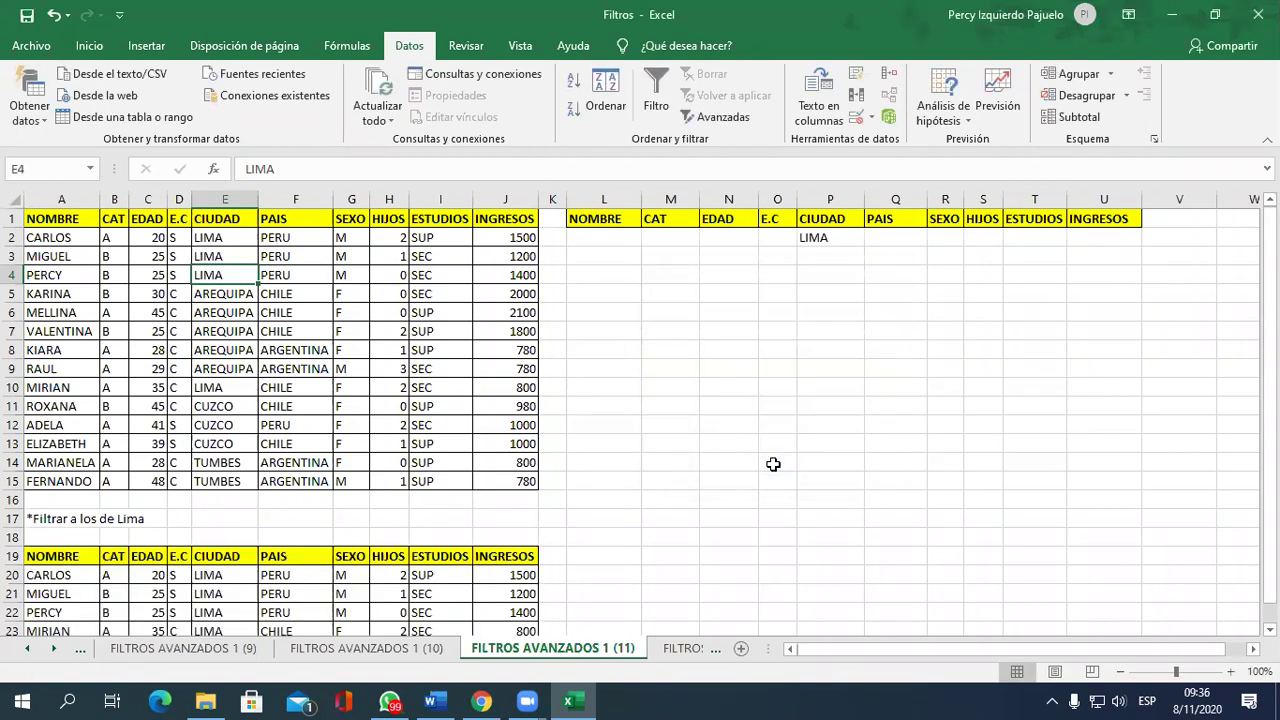
# Scroll down to check the header and four Lima records in rows 19–23.
pyautogui.scroll(-2, 773, 464)
pyautogui.scroll(2, 770, 466)
pyautogui.scroll(-1, 700, 480)
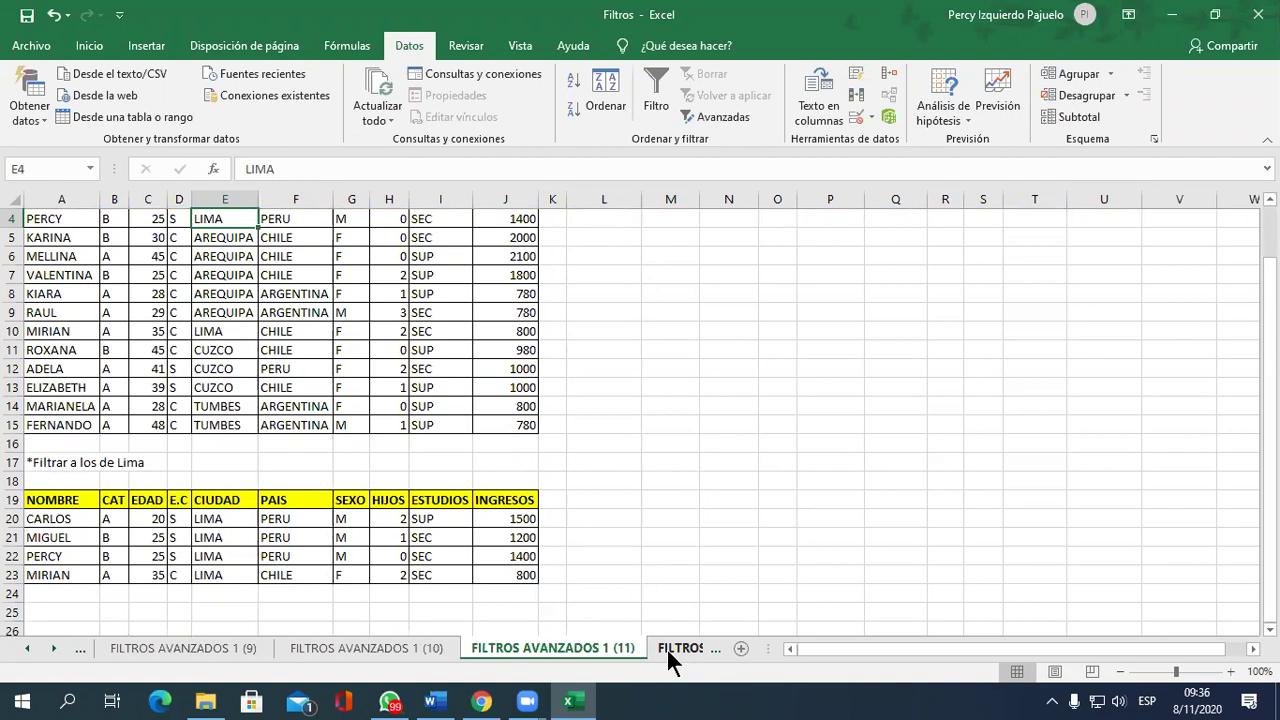
# On sheet FILTROS AVANZADOS 1 (12), enter AREQUIPA in P2 under CIUDAD, then go to sheet (13).
pyautogui.click(667, 640)
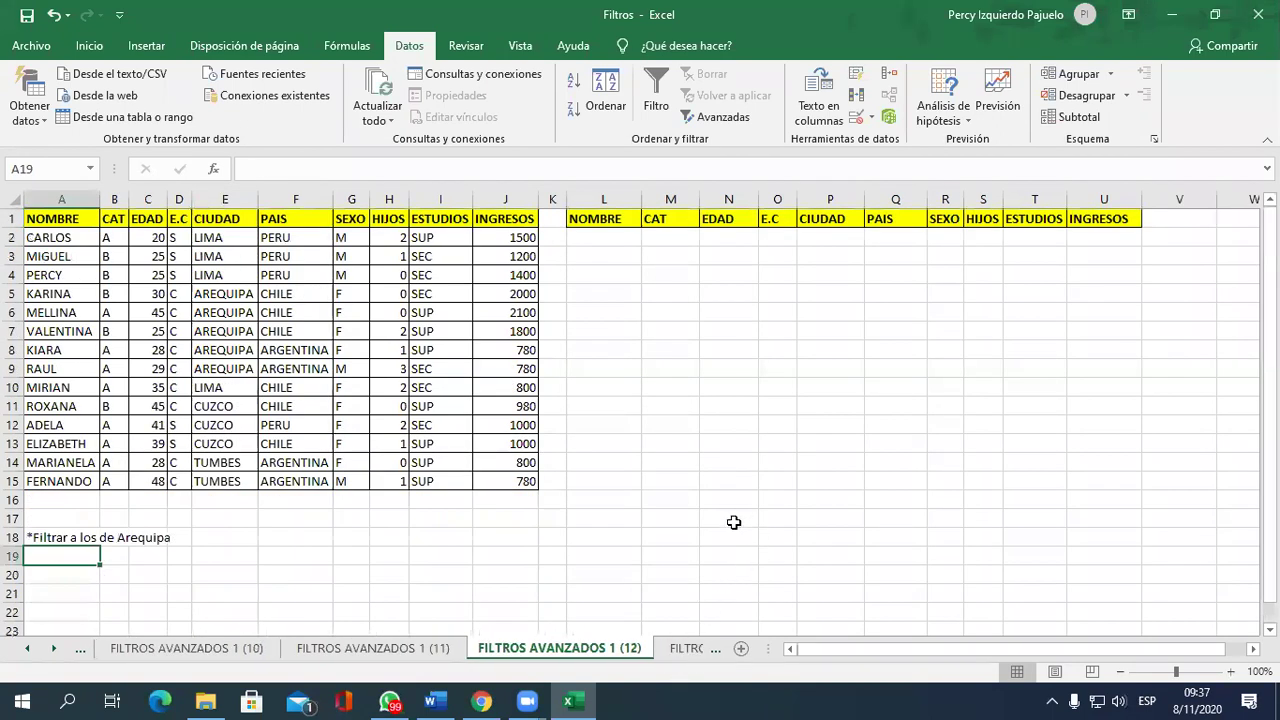
pyautogui.click(853, 241)
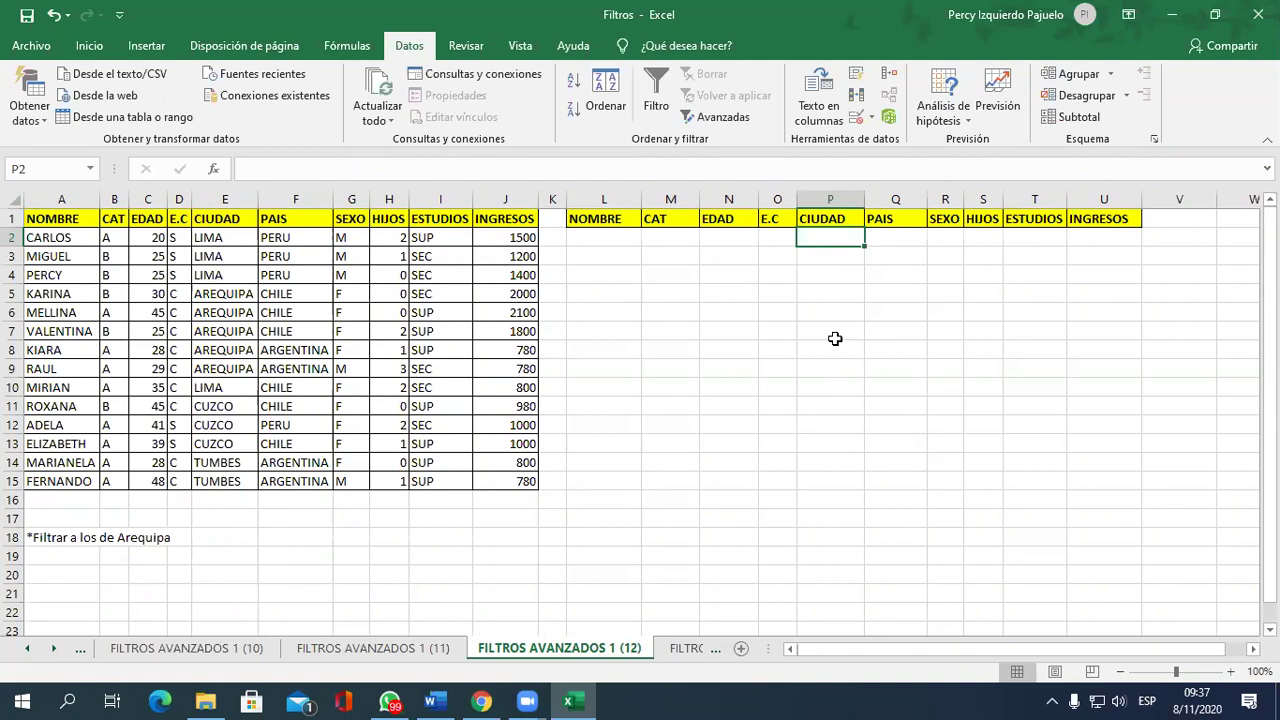
pyautogui.write('AREQUIPA')
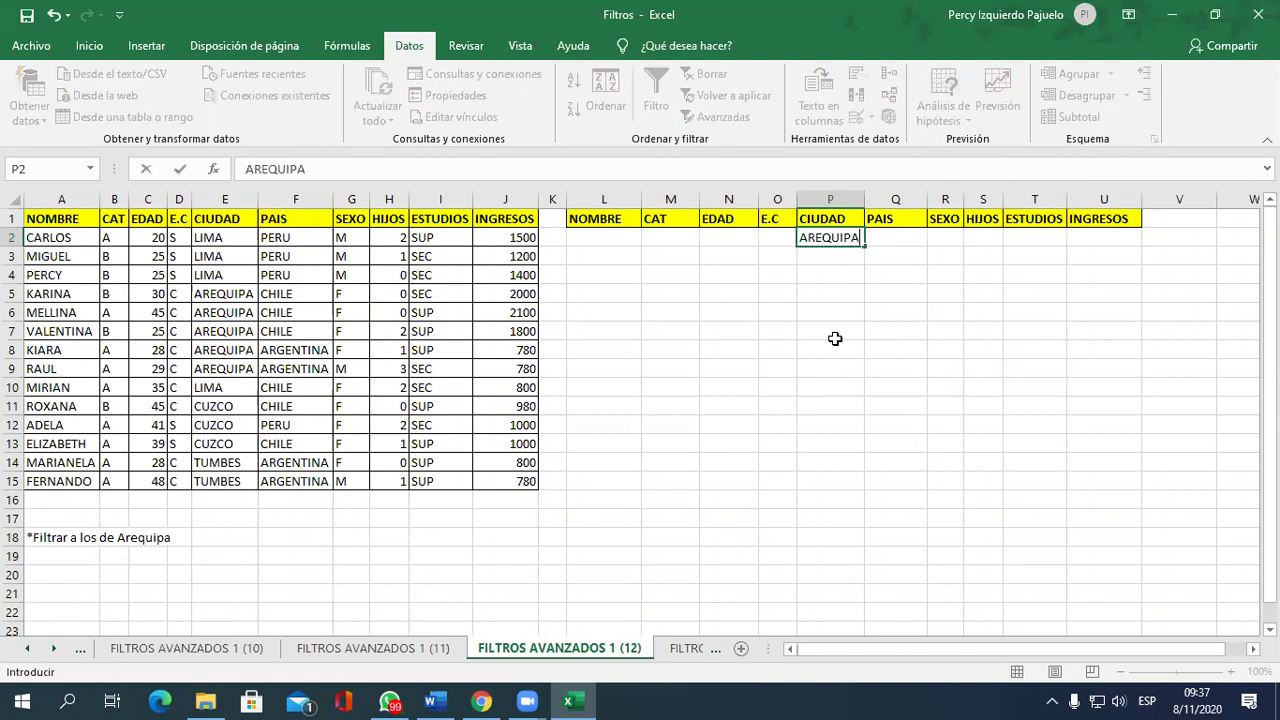
pyautogui.moveTo(835, 339); pyautogui.dragTo(835, 363)
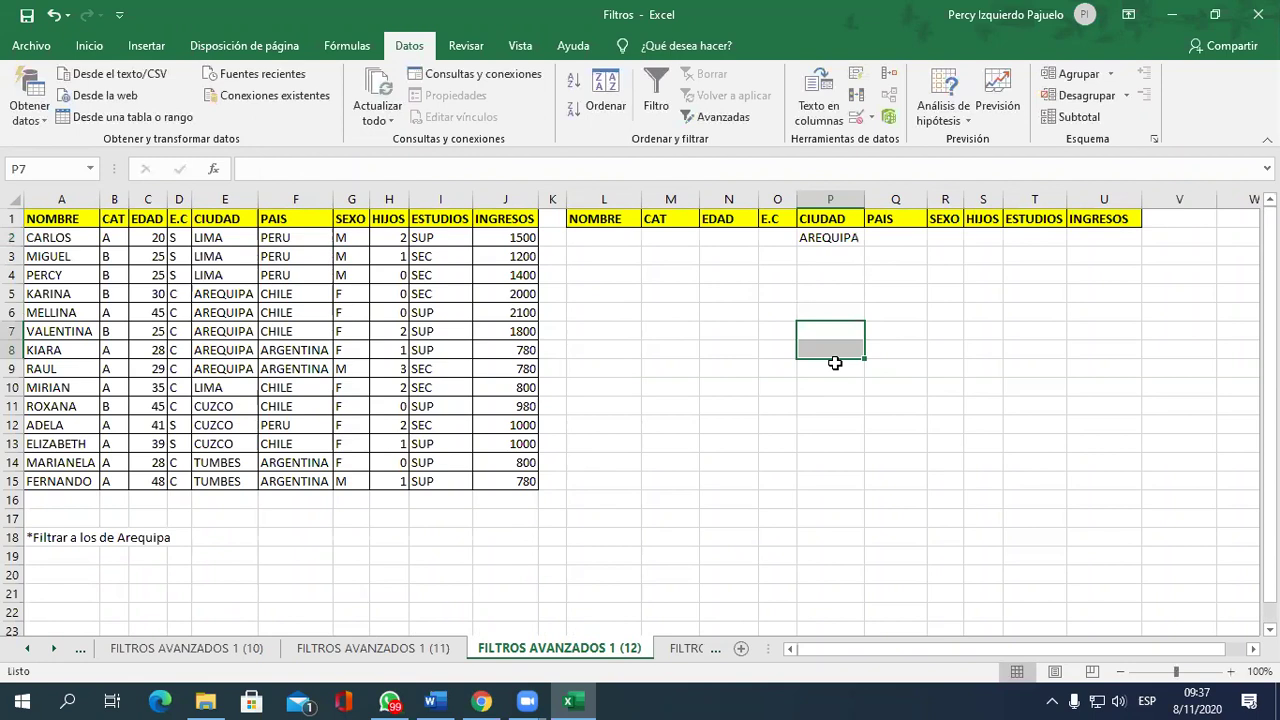
pyautogui.click(679, 648)
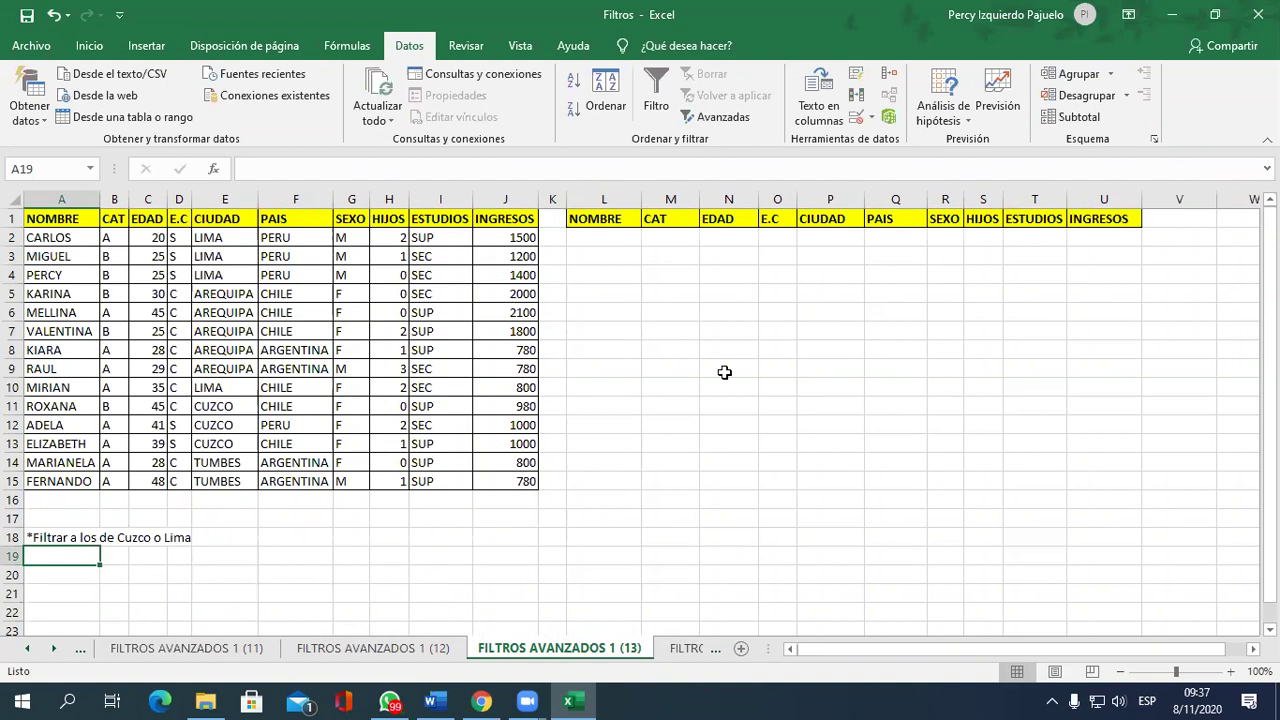
# Enter CUZCO in P2 and LIMA in P3 under the CIUDAD criteria header.
pyautogui.click(832, 236)
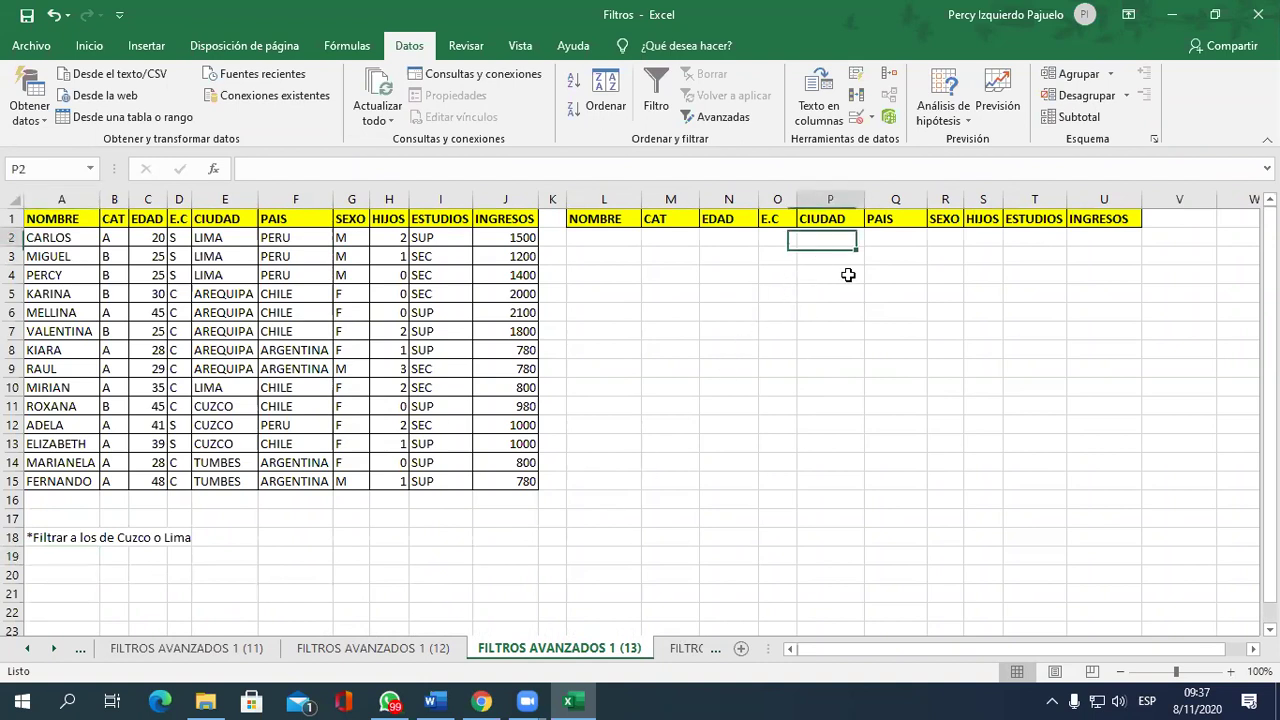
pyautogui.write('CUZCO')
pyautogui.press('Return')
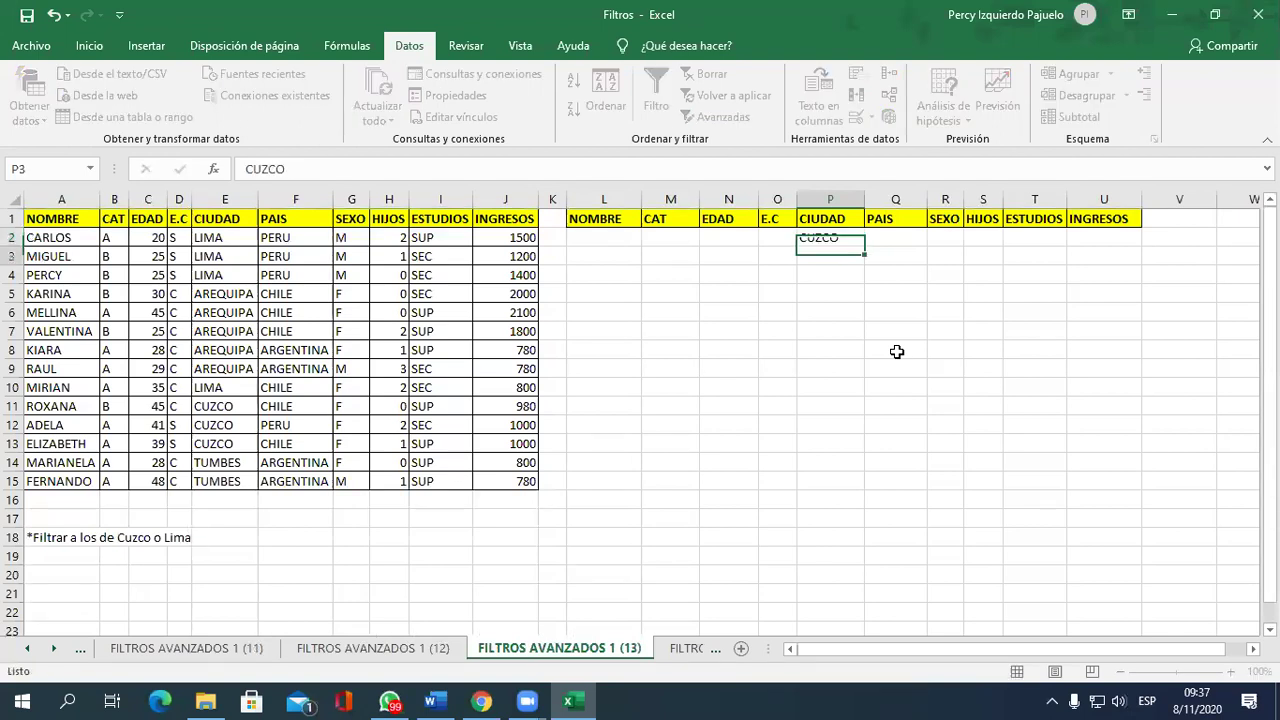
pyautogui.write('LIMA')
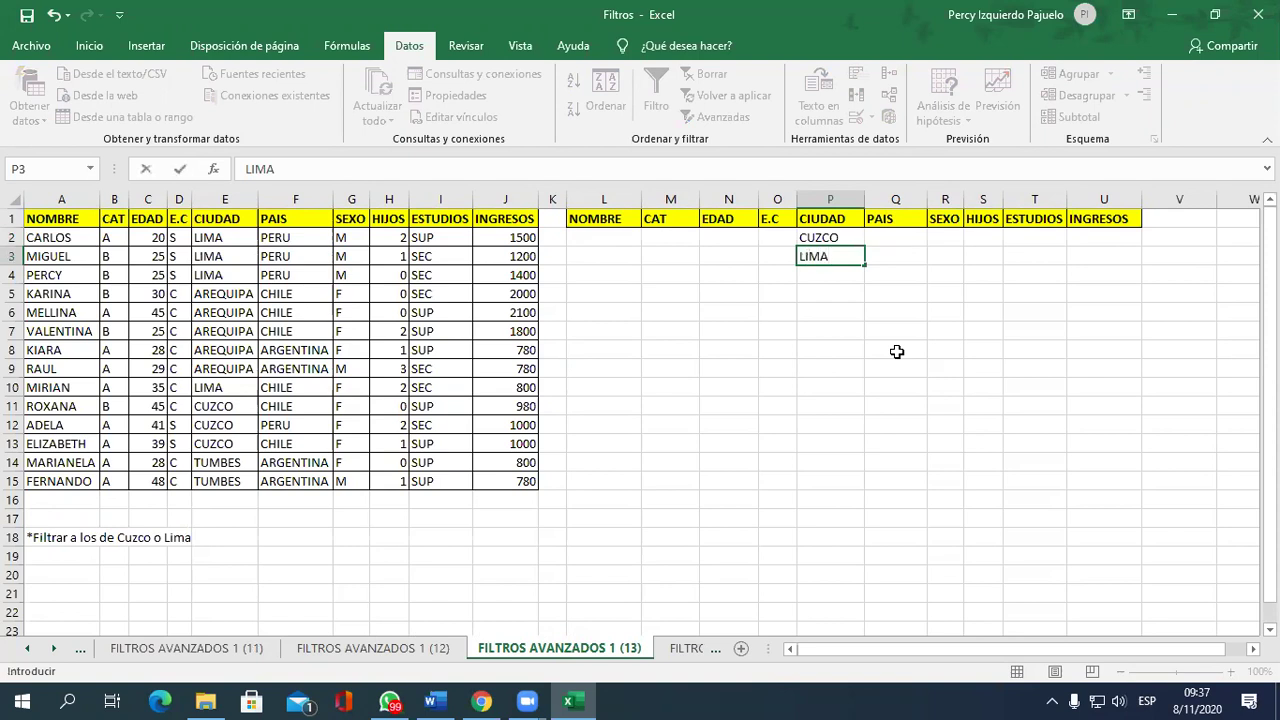
pyautogui.click(851, 305)
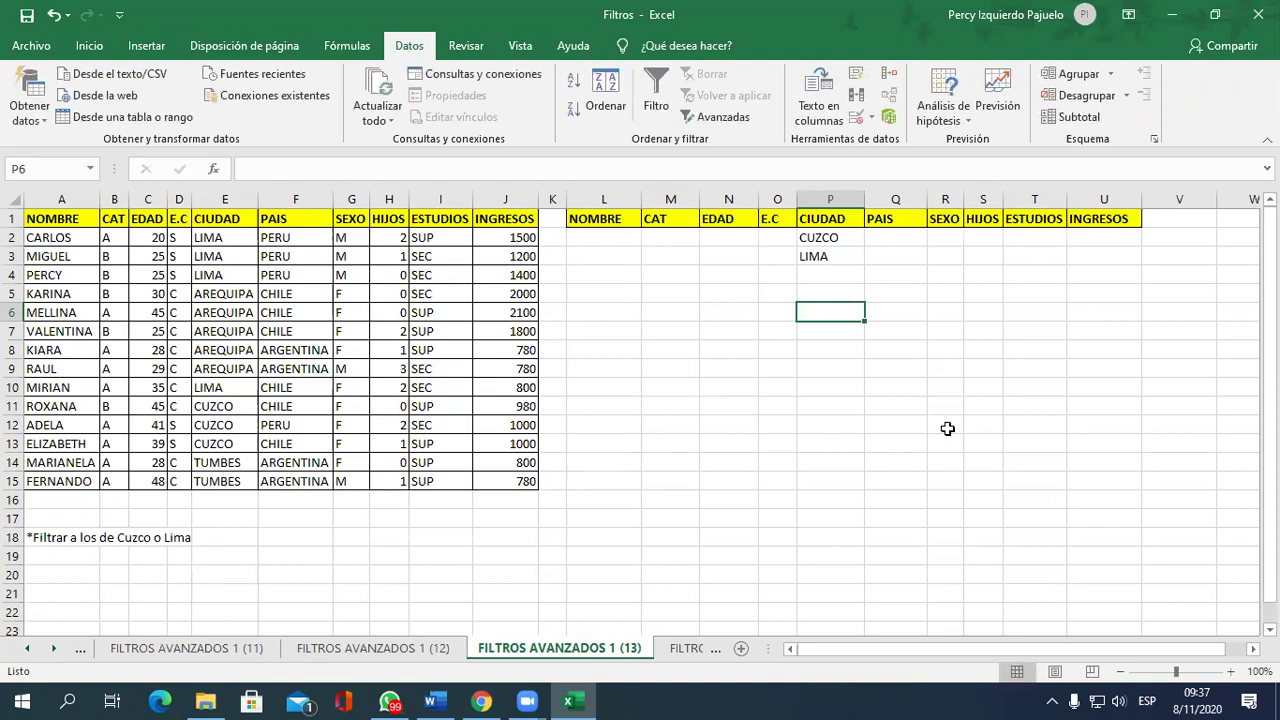
# Check the CIUDAD criteria cells P1:P3, then put the active cell inside the data table.
pyautogui.moveTo(620, 260); pyautogui.dragTo(860, 245)
pyautogui.click(846, 257)
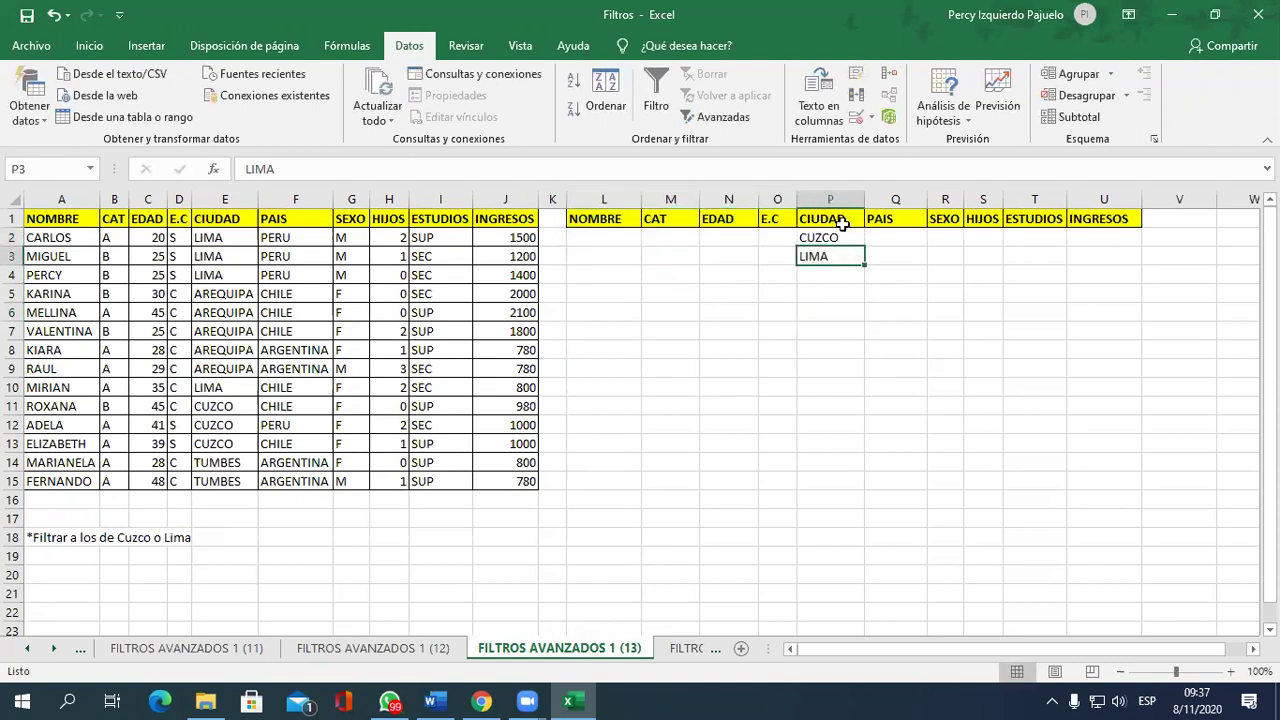
pyautogui.click(842, 222)
pyautogui.click(843, 238)
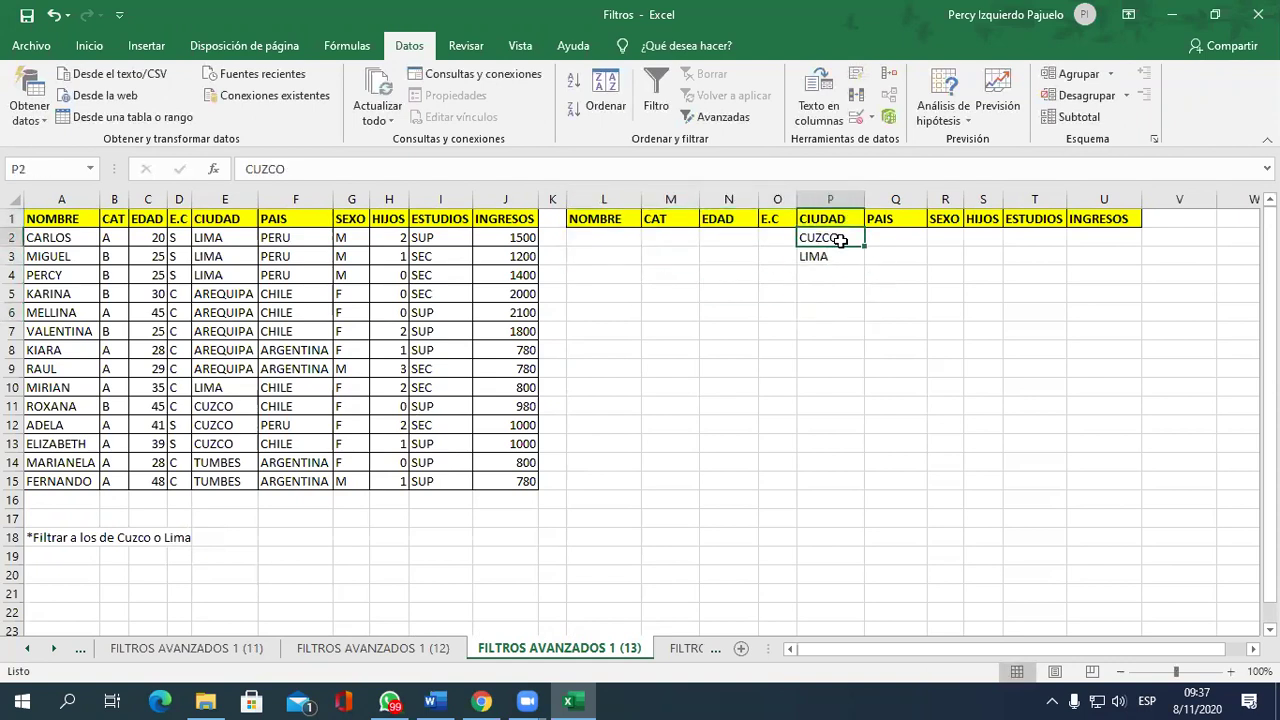
pyautogui.click(836, 260)
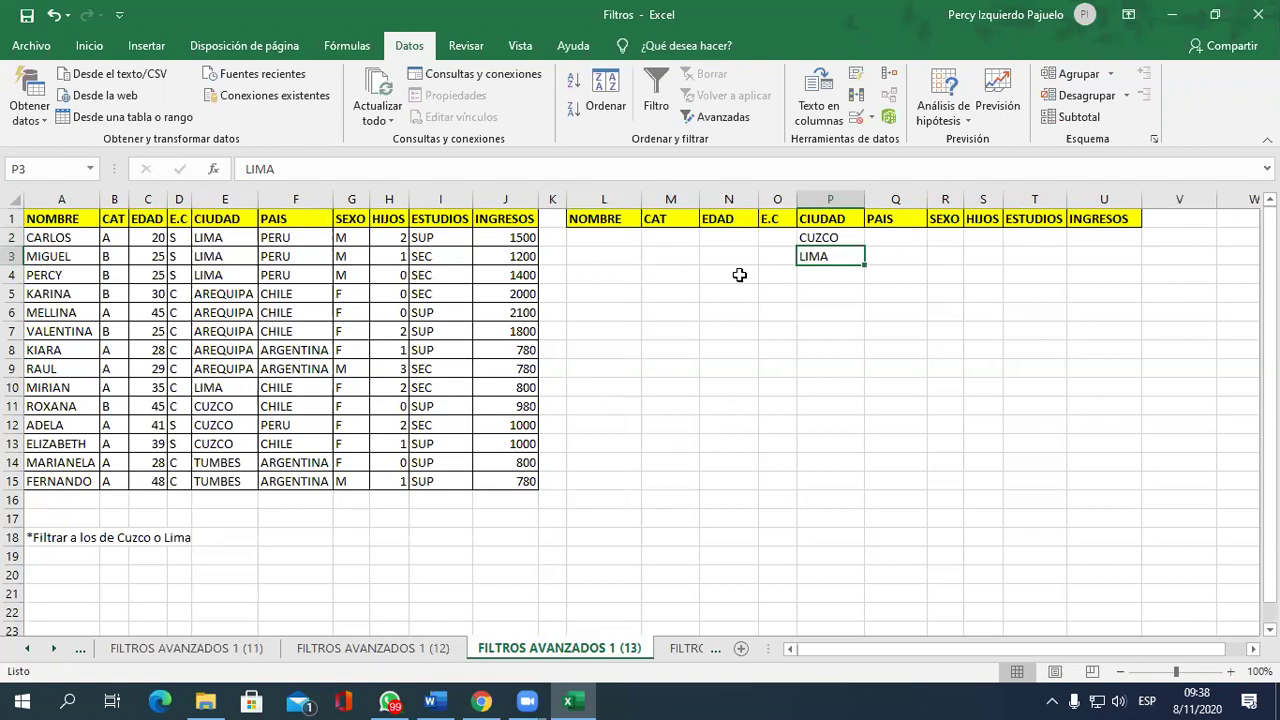
pyautogui.click(840, 274)
pyautogui.click(833, 298)
pyautogui.click(833, 312)
pyautogui.click(827, 350)
pyautogui.click(829, 387)
pyautogui.click(826, 331)
pyautogui.click(829, 276)
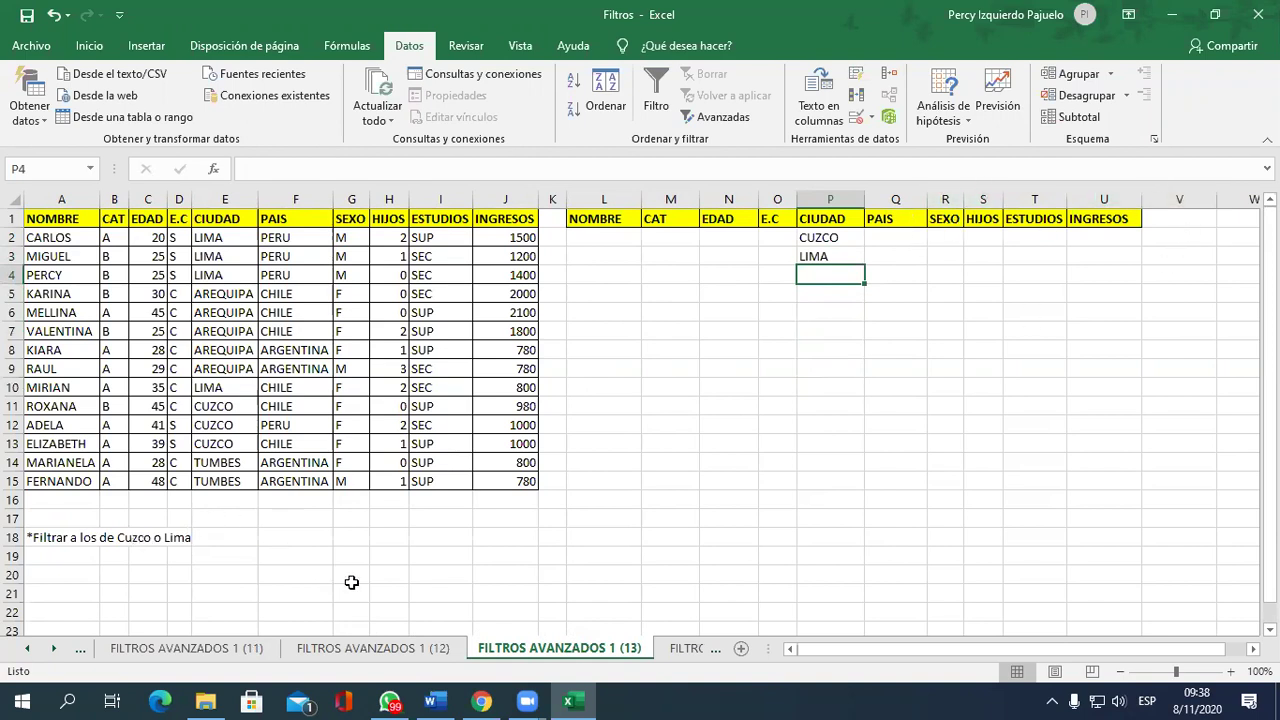
pyautogui.click(821, 243)
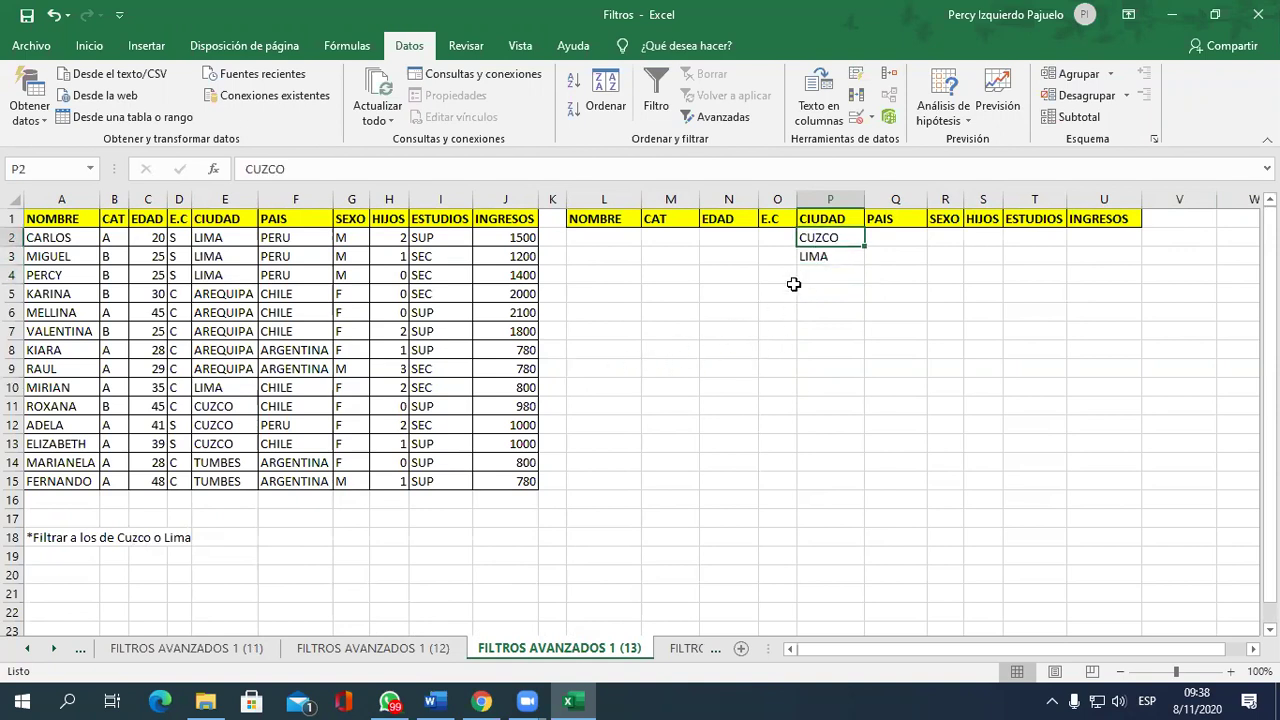
pyautogui.click(200, 316)
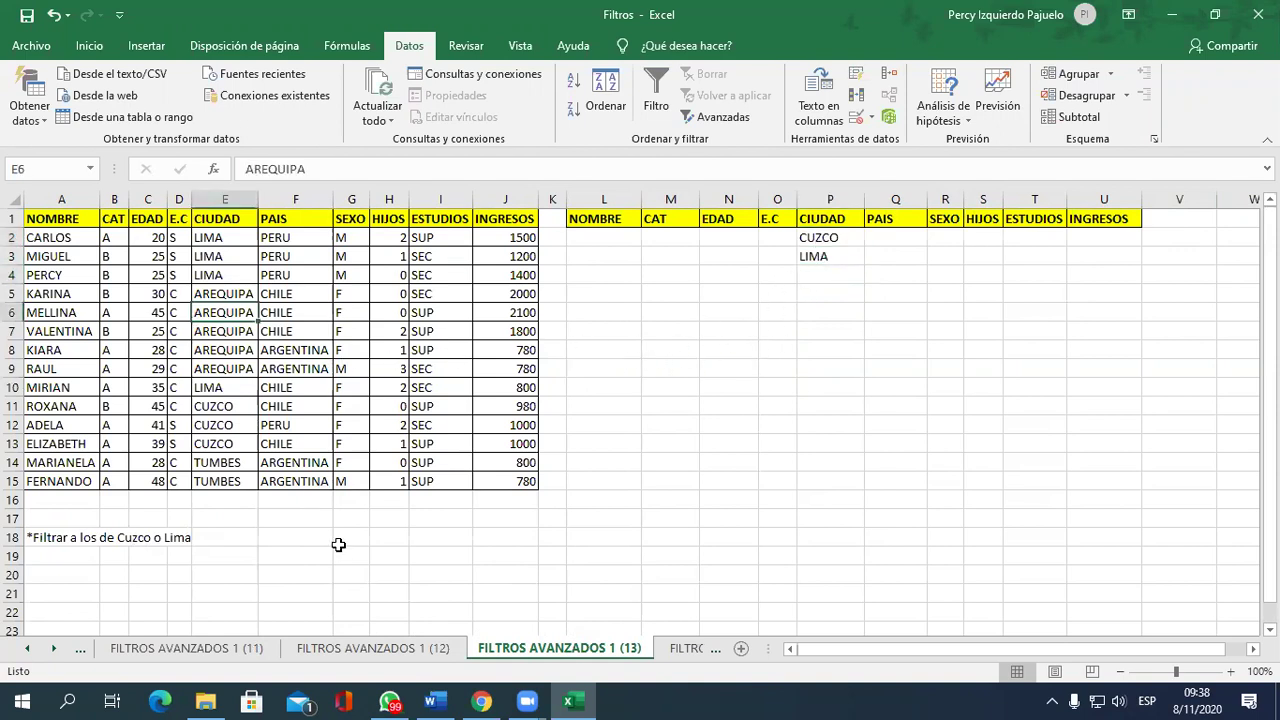
# Set up an advanced filter copying to another location, with list A1:J15 and criteria P1:P3.
pyautogui.click(693, 128)
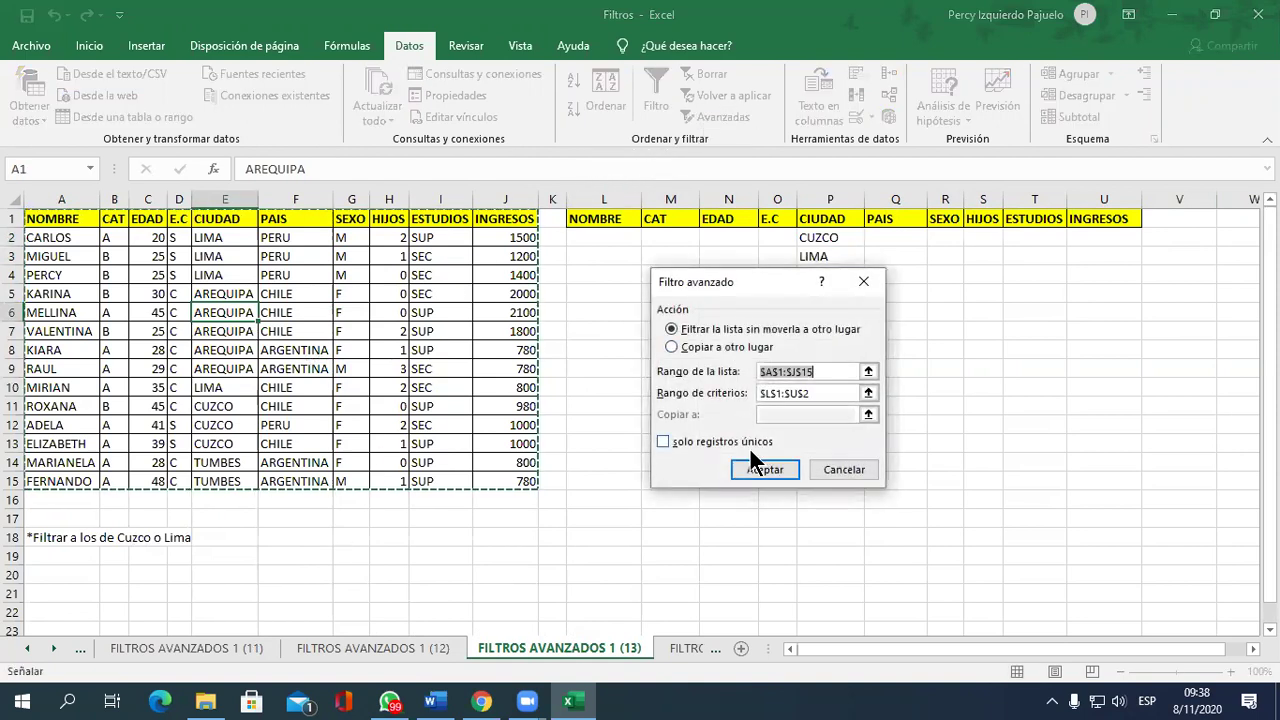
pyautogui.click(720, 348)
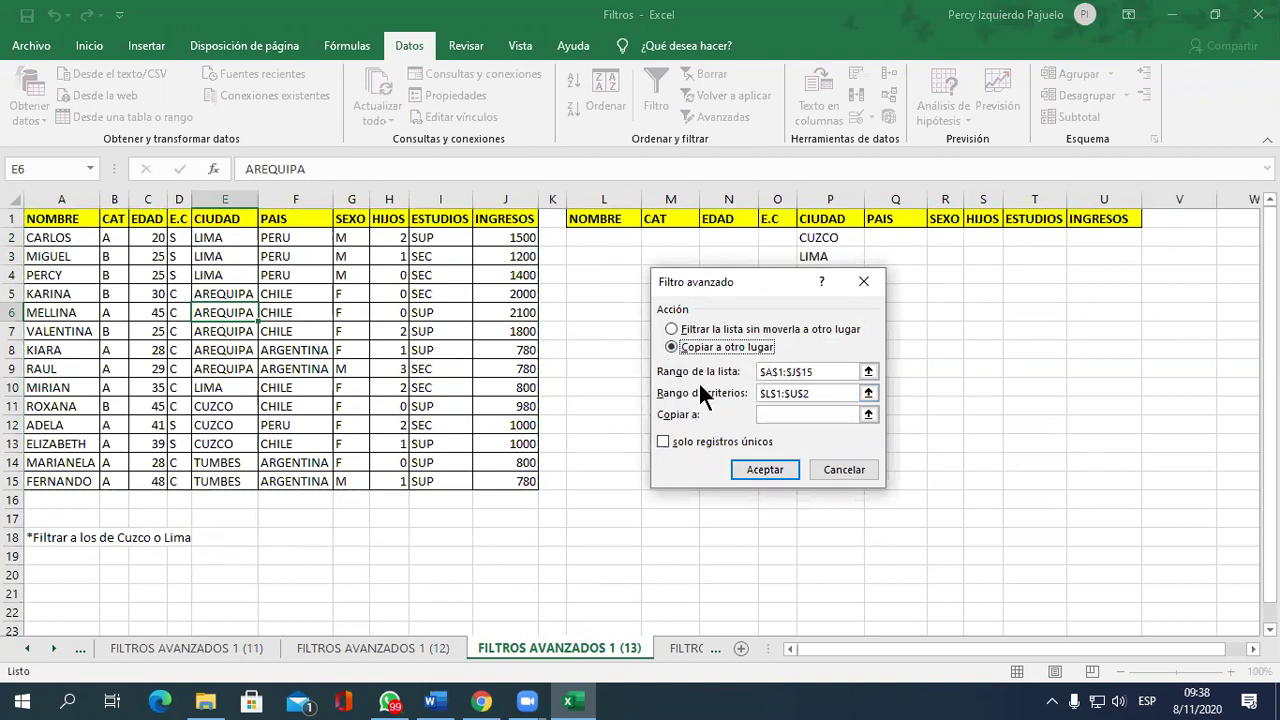
pyautogui.click(868, 372)
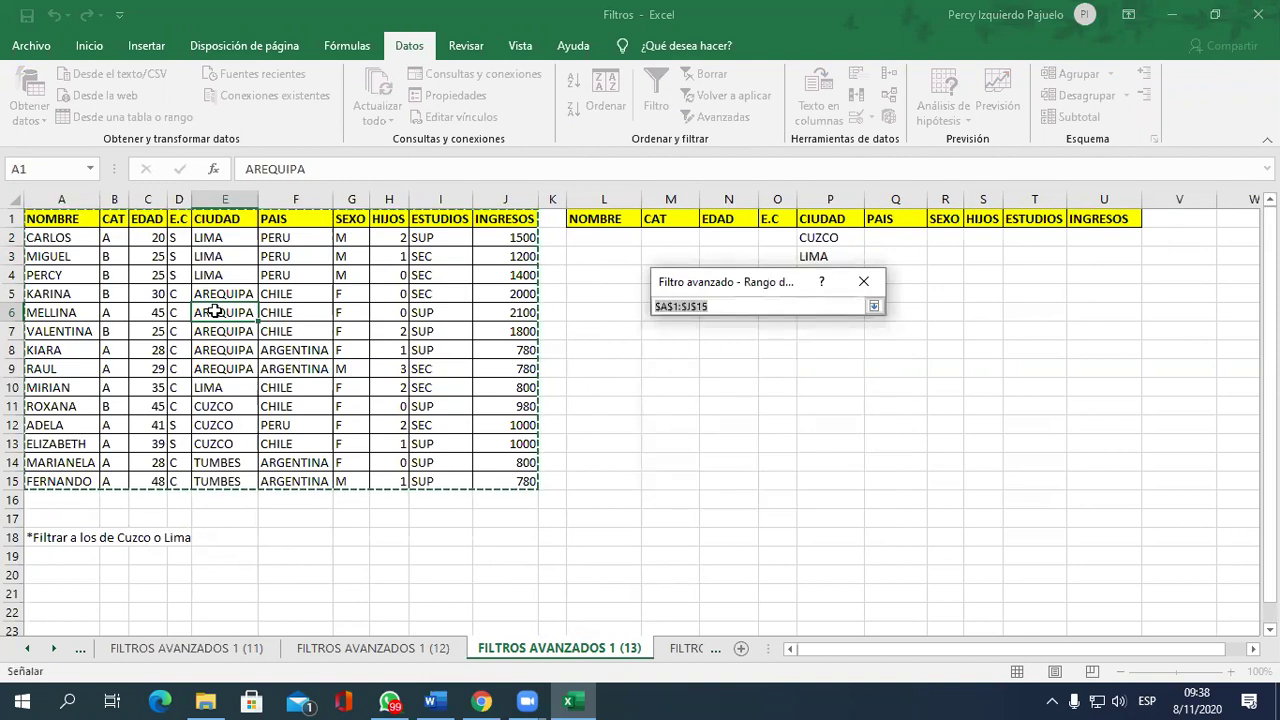
pyautogui.moveTo(63, 222); pyautogui.dragTo(484, 488)
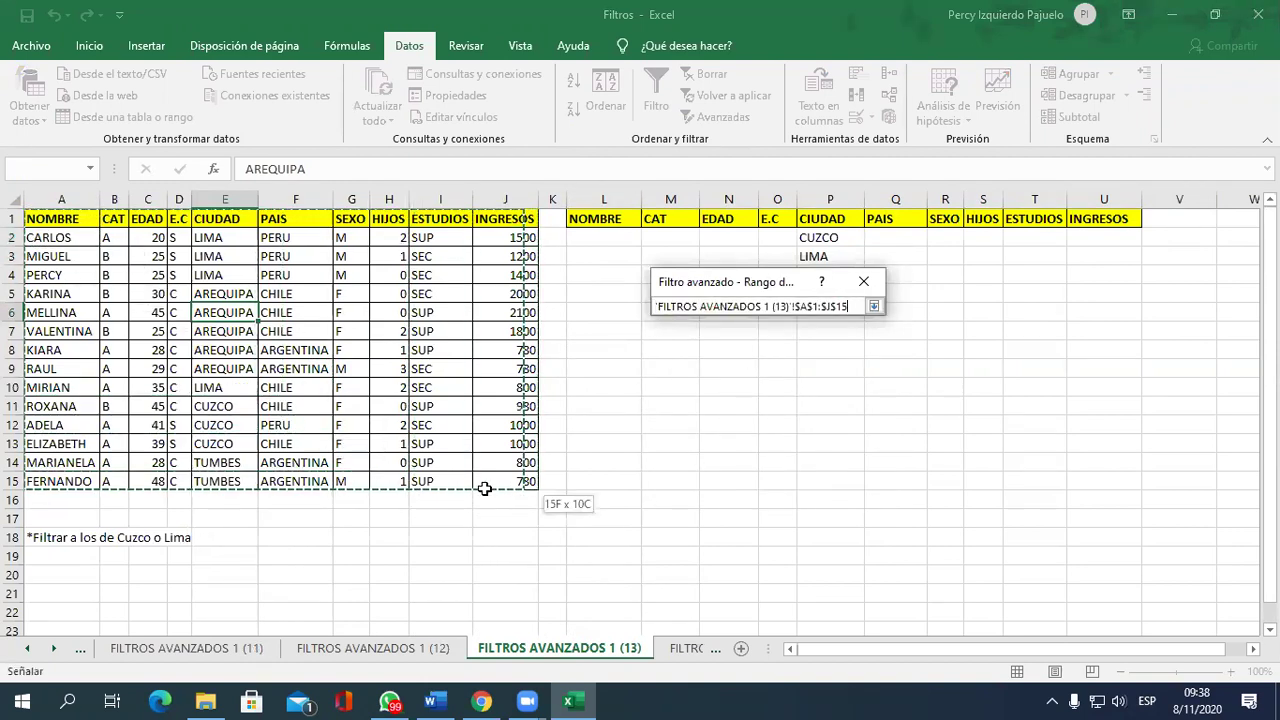
pyautogui.click(872, 307)
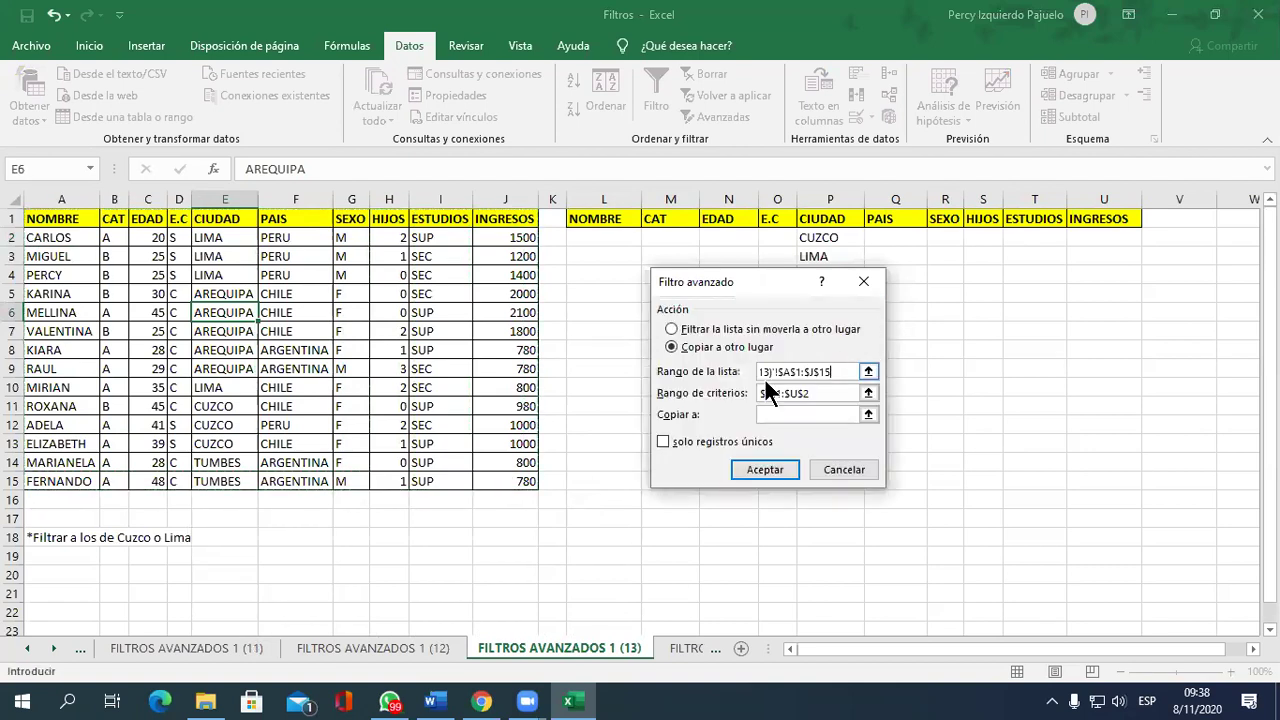
pyautogui.click(869, 392)
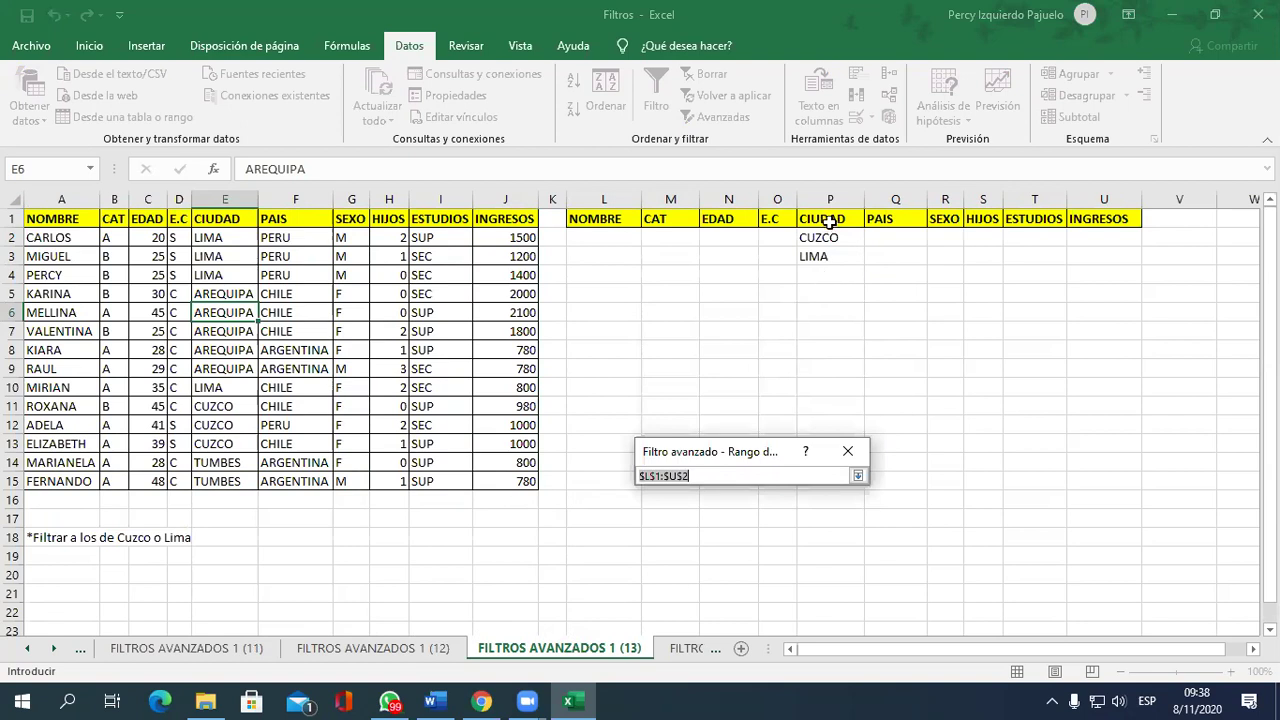
pyautogui.moveTo(822, 220); pyautogui.dragTo(823, 274)
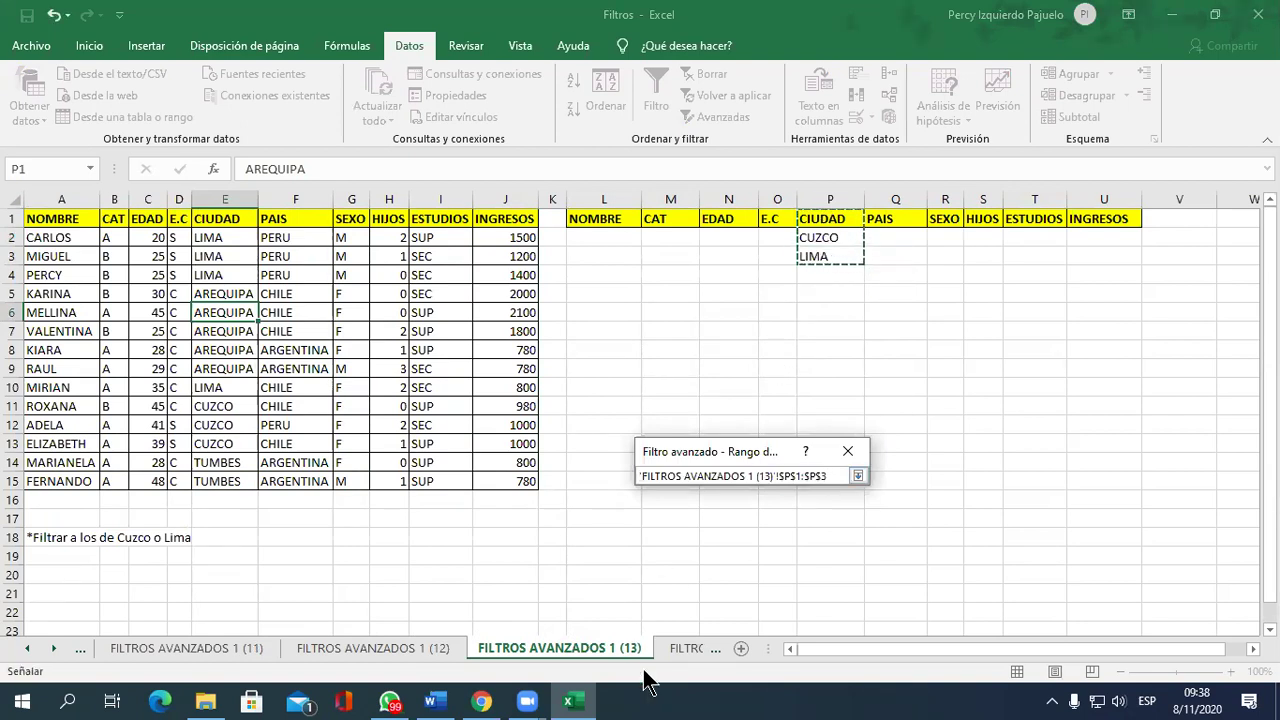
pyautogui.click(858, 476)
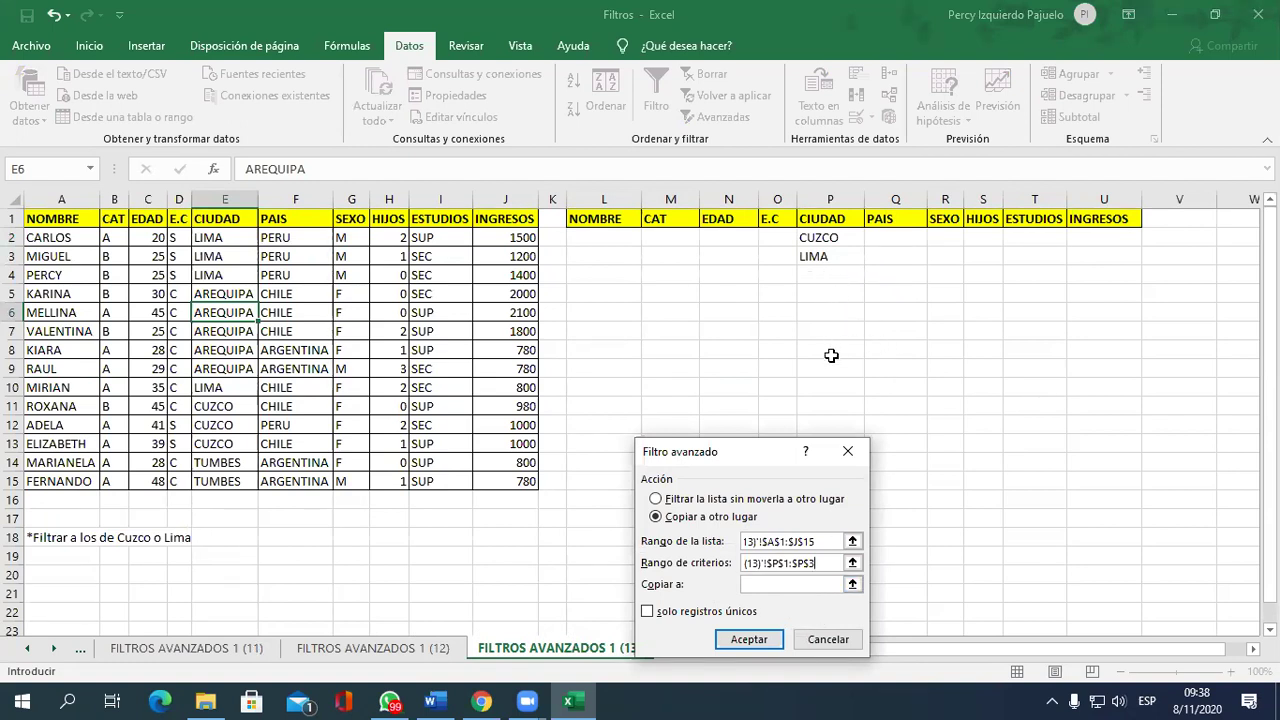
# Set A20 as the copy destination and run the advanced filter.
pyautogui.moveTo(775, 451); pyautogui.dragTo(772, 376)
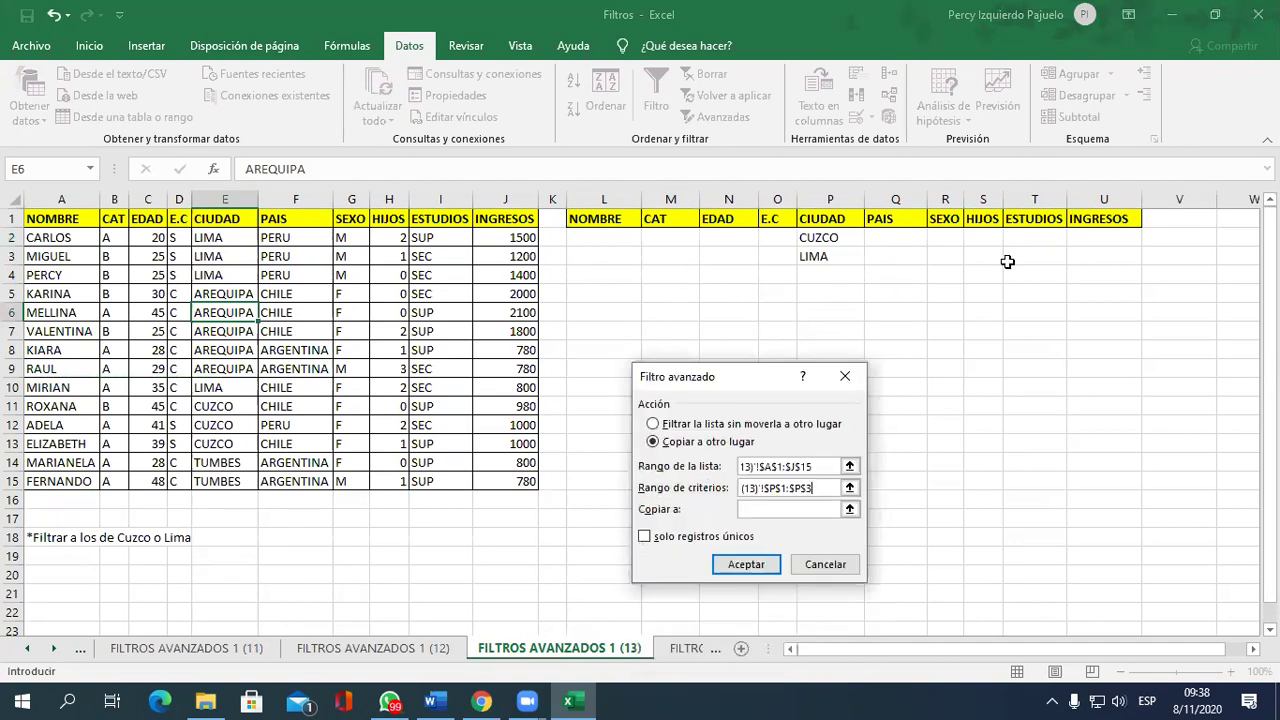
pyautogui.click(849, 509)
pyautogui.click(74, 573)
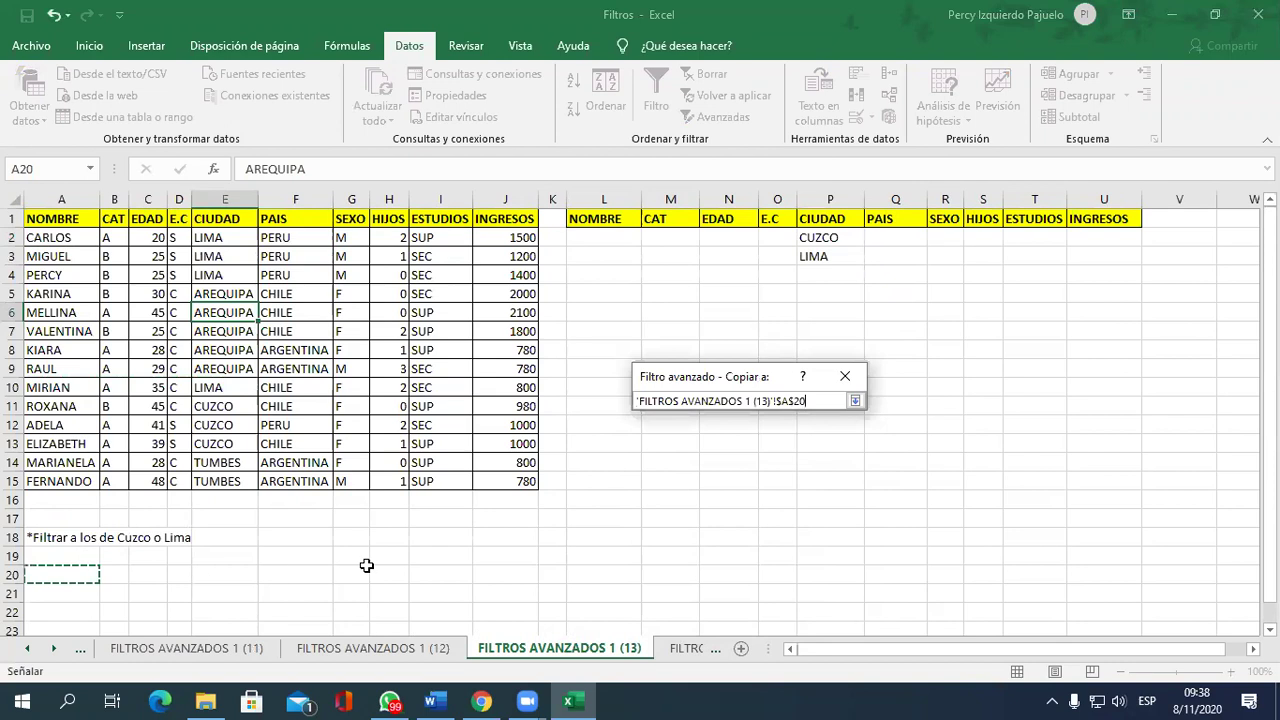
pyautogui.click(857, 401)
pyautogui.click(857, 401)
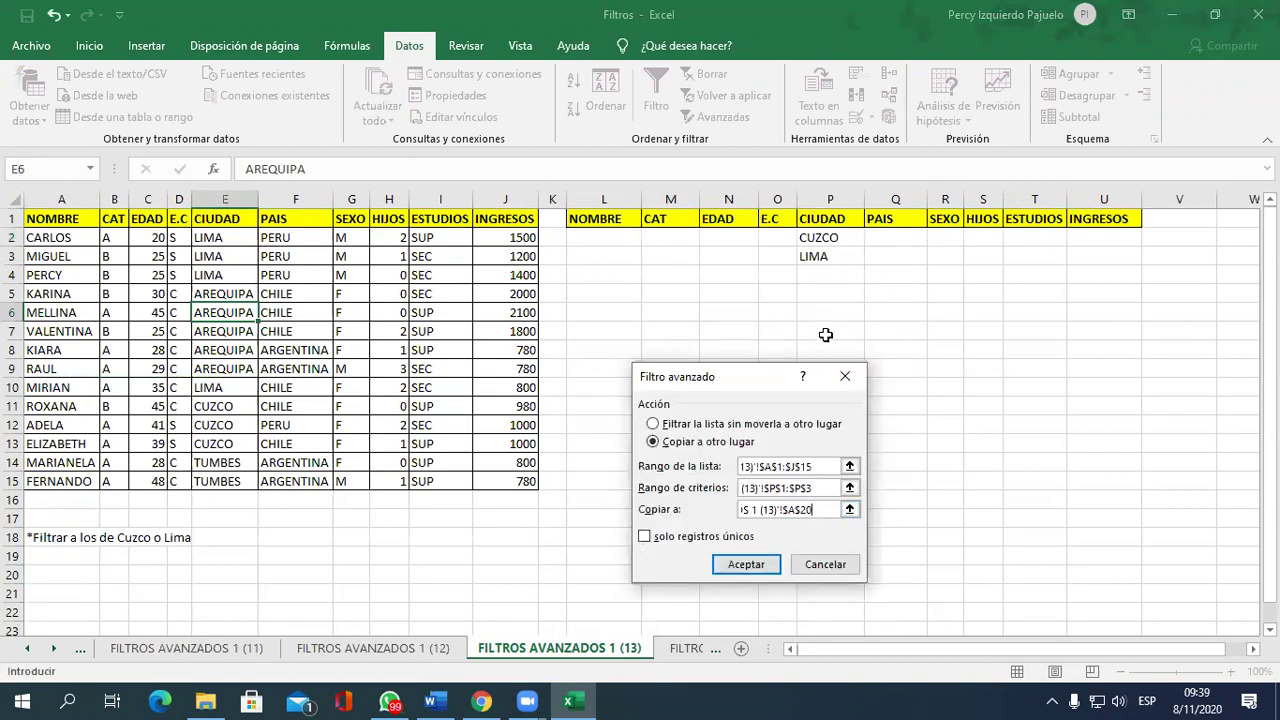
pyautogui.click(766, 562)
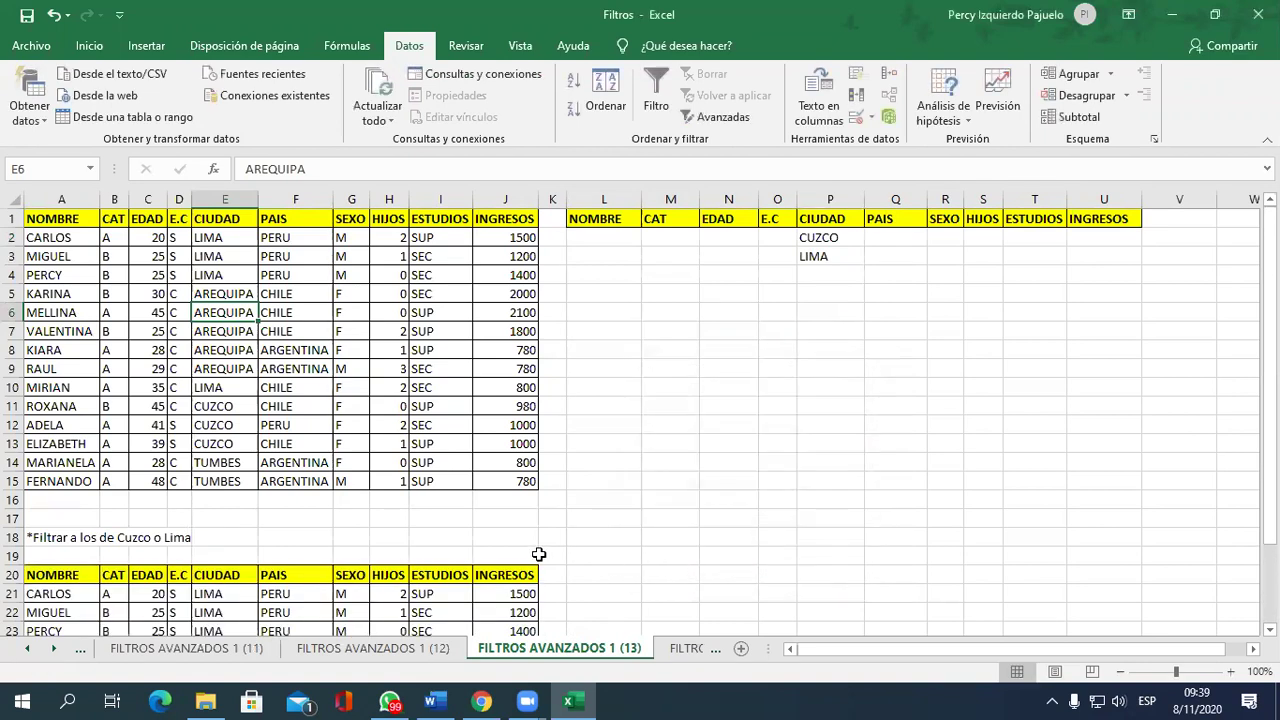
# Review the copied Cuzco-or-Lima rows, then switch to the FILTROS AVANZADOS 1 (14) sheet.
pyautogui.scroll(-2, 538, 554)
pyautogui.moveTo(220, 483); pyautogui.dragTo(224, 594)
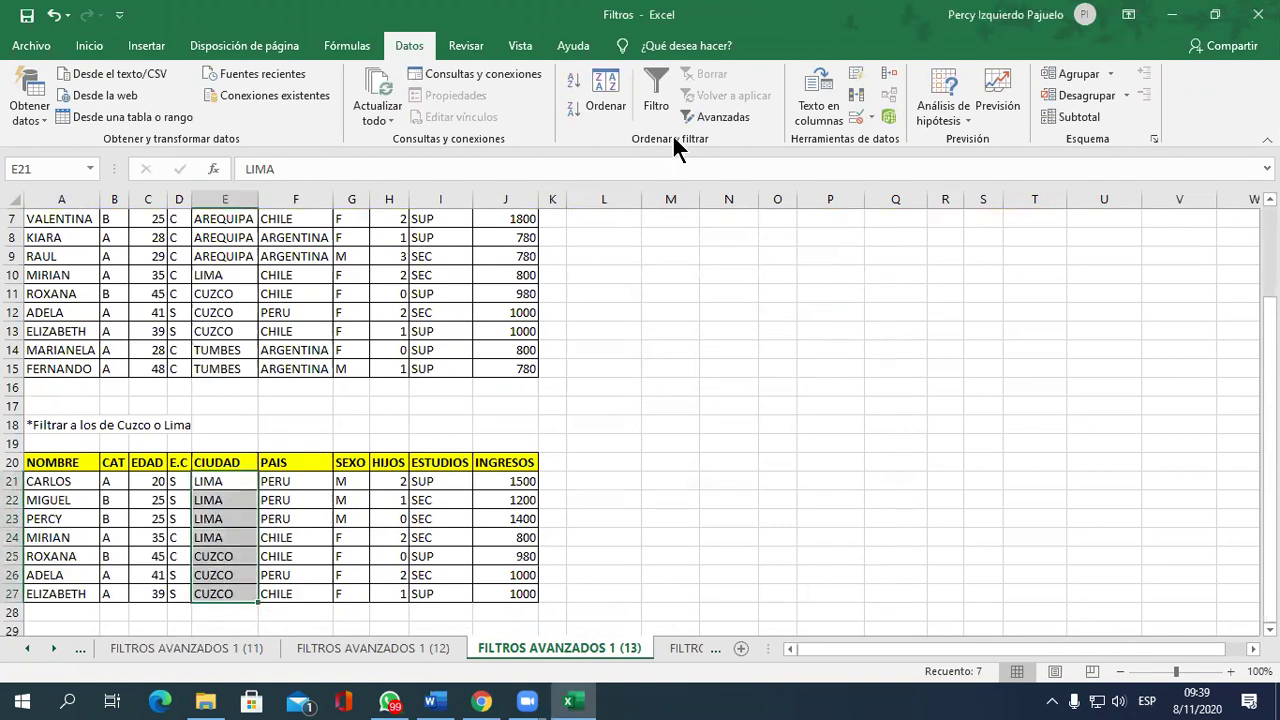
pyautogui.scroll(2, 827, 471)
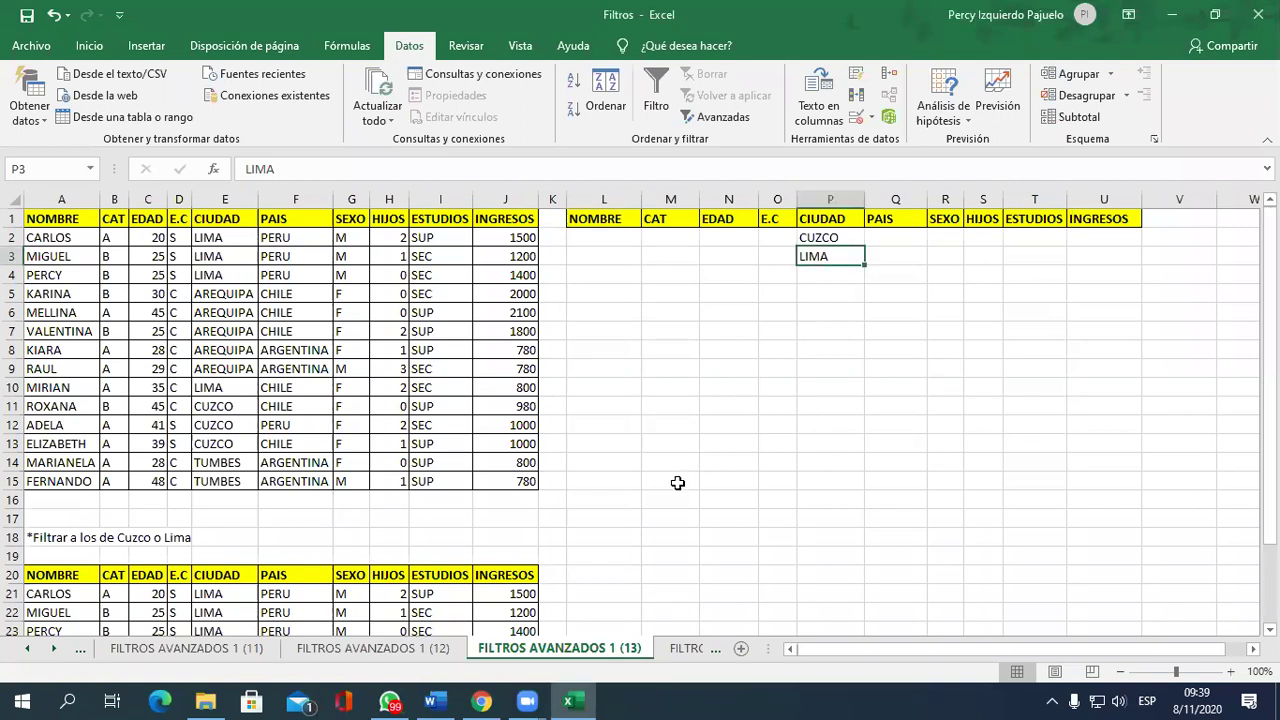
pyautogui.scroll(-2, 670, 478)
pyautogui.scroll(1, 670, 478)
pyautogui.scroll(1, 670, 478)
pyautogui.click(689, 649)
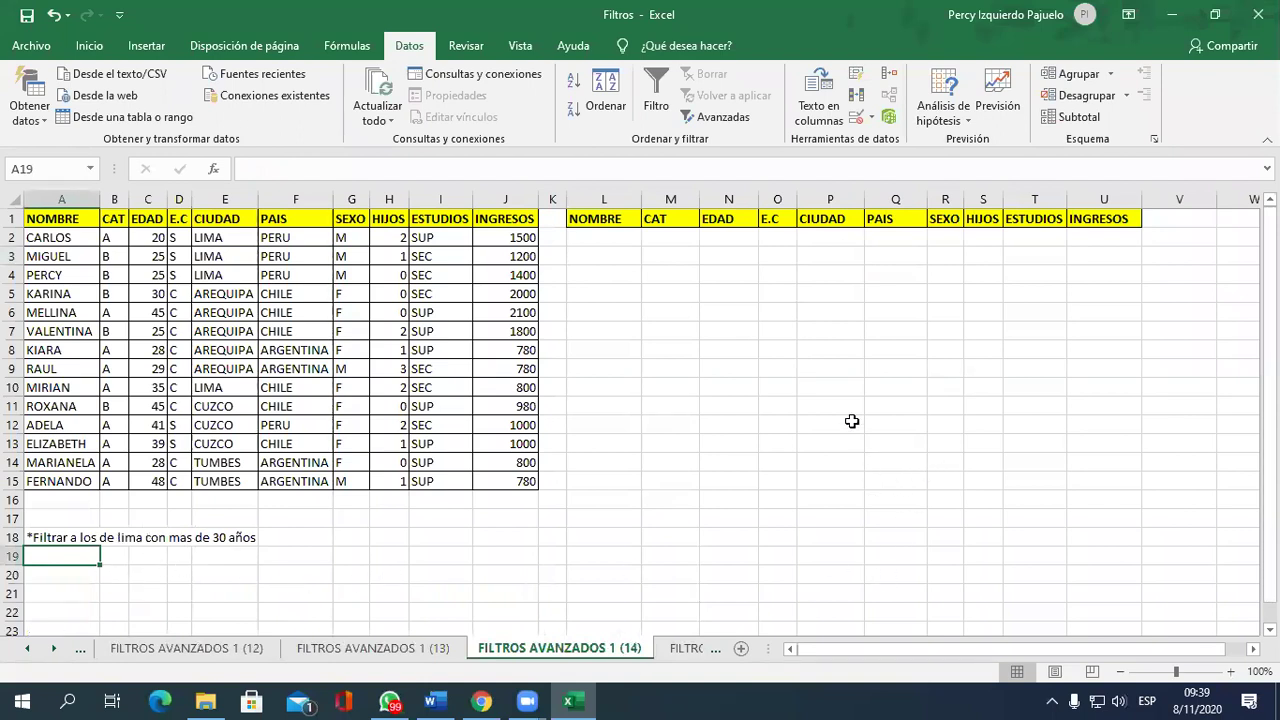
# Enter LIMA in P2 and >30 in N2, then go to the FILTROS AVANZADOS 1 (15) sheet.
pyautogui.click(838, 238)
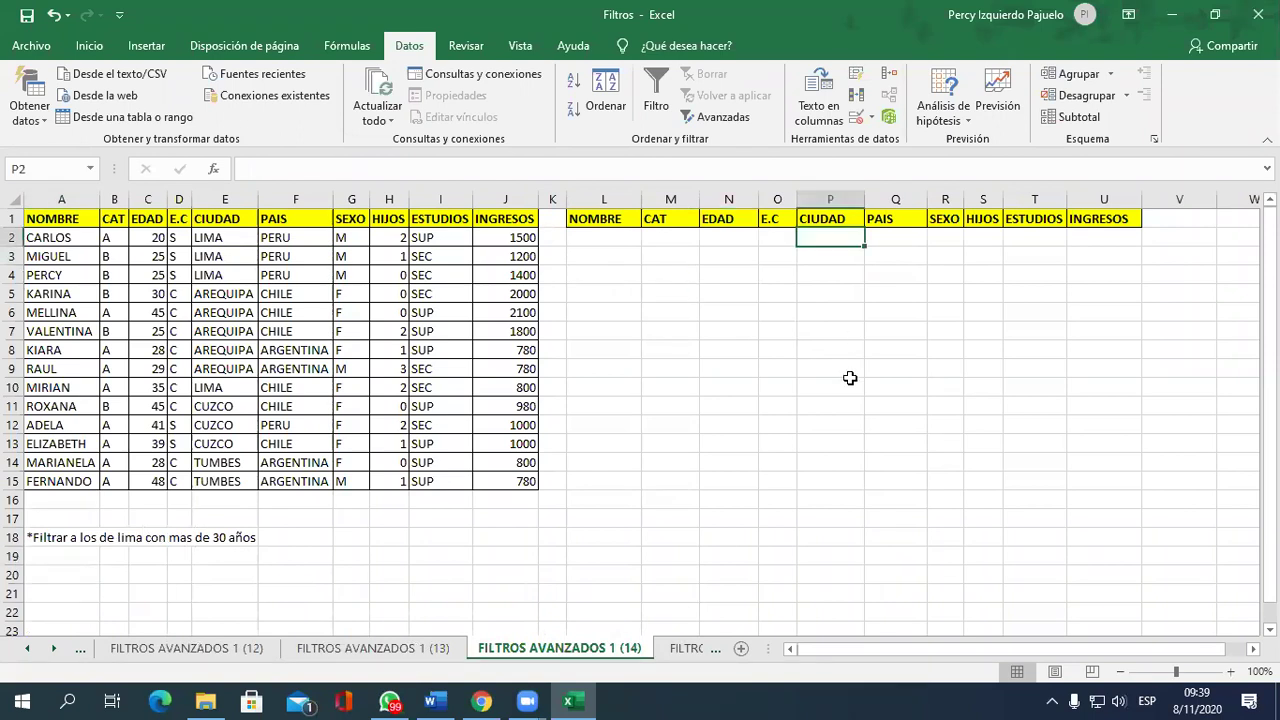
pyautogui.write('LIMA')
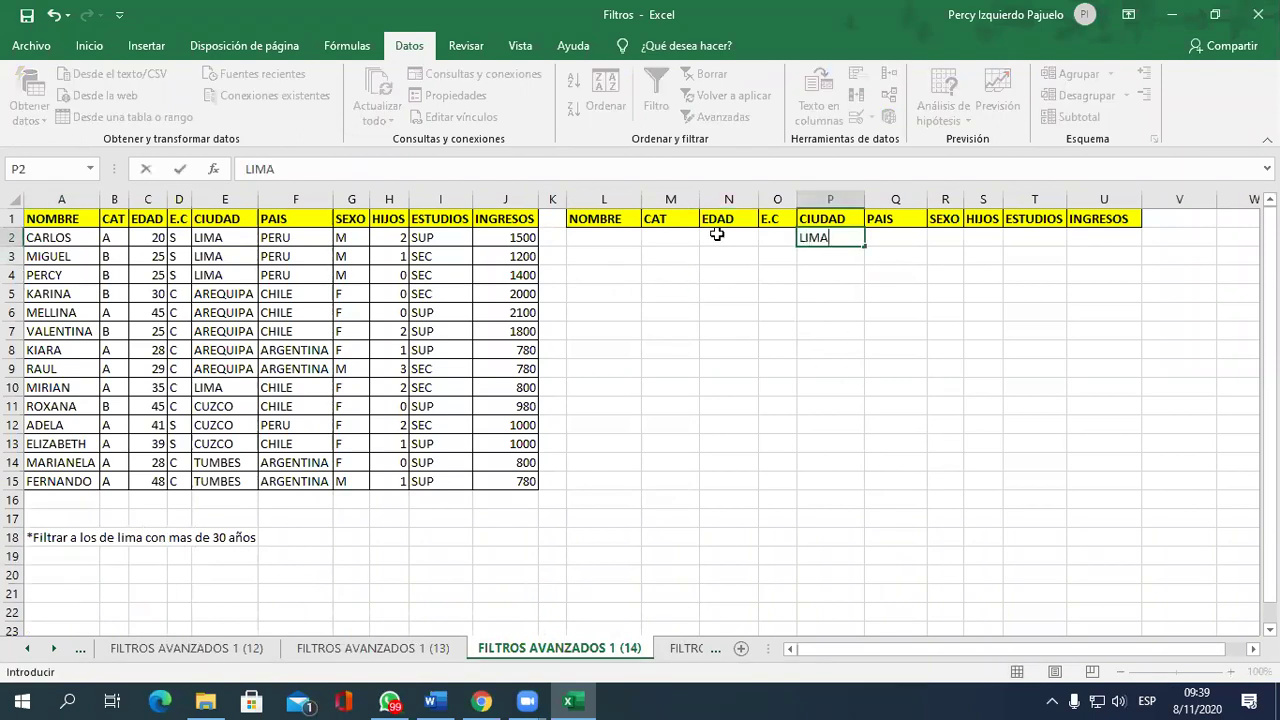
pyautogui.click(717, 234)
pyautogui.write('>30')
pyautogui.press('Return')
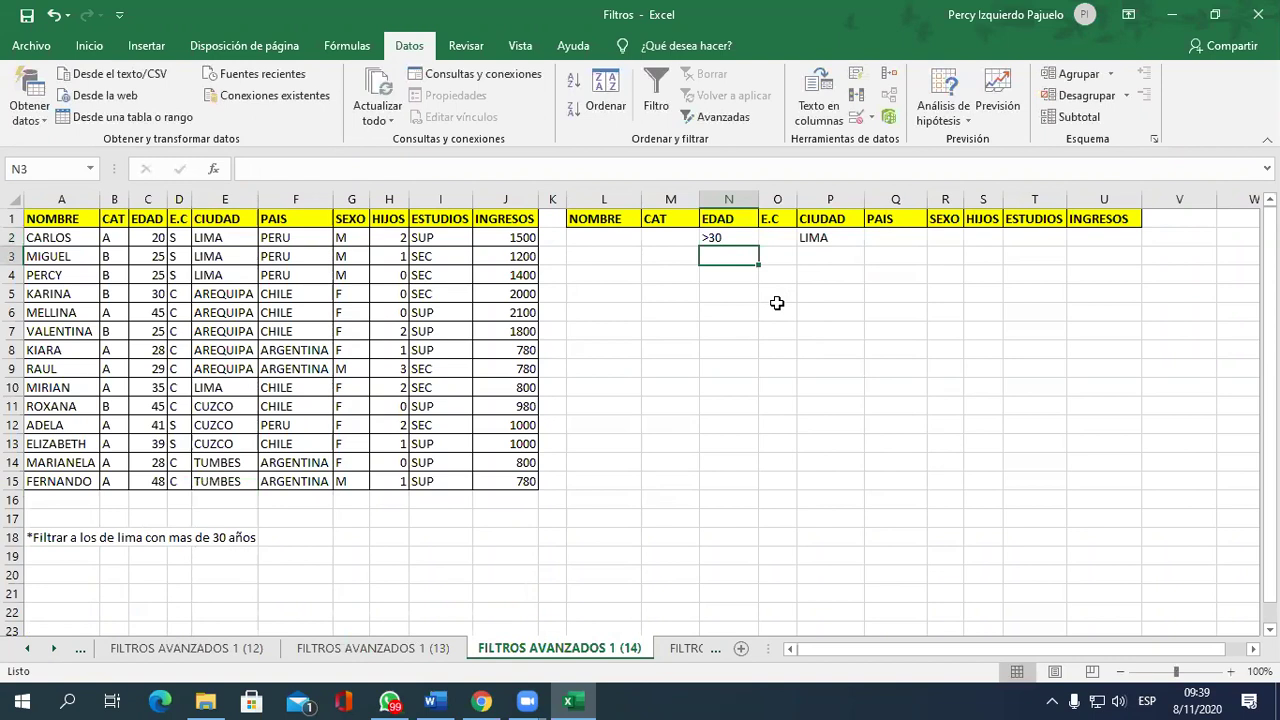
pyautogui.click(657, 652)
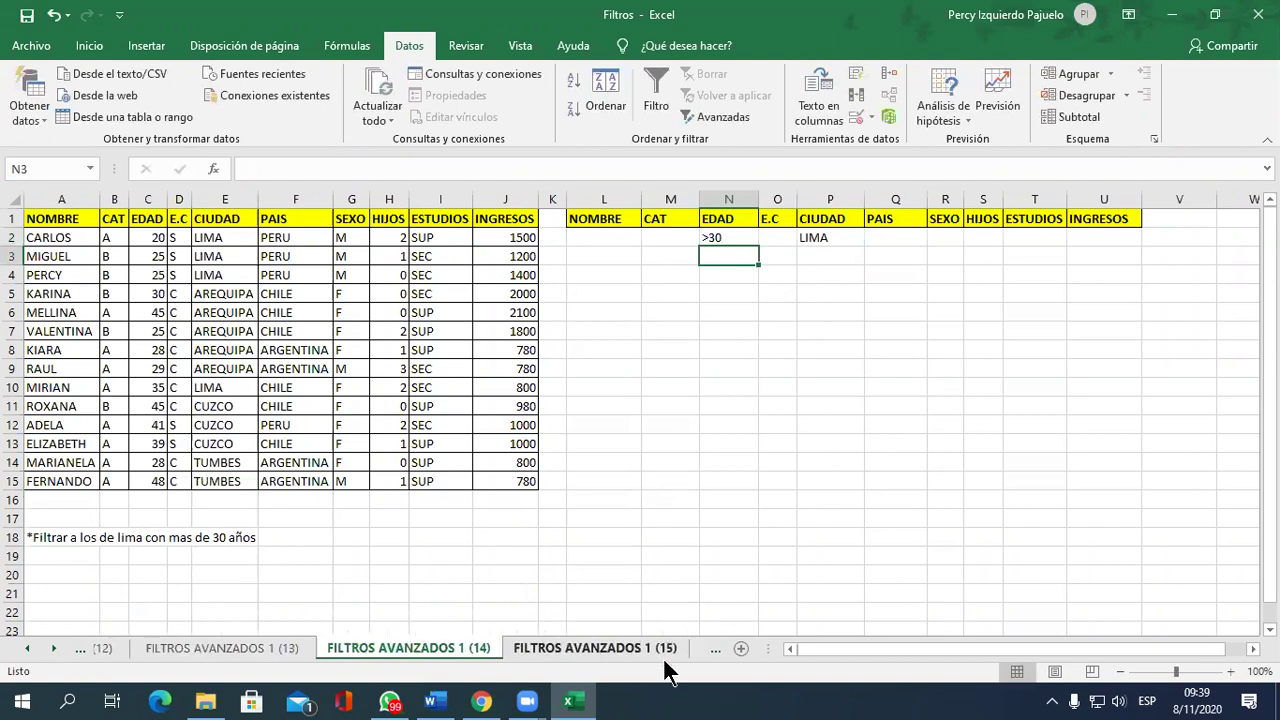
pyautogui.click(662, 650)
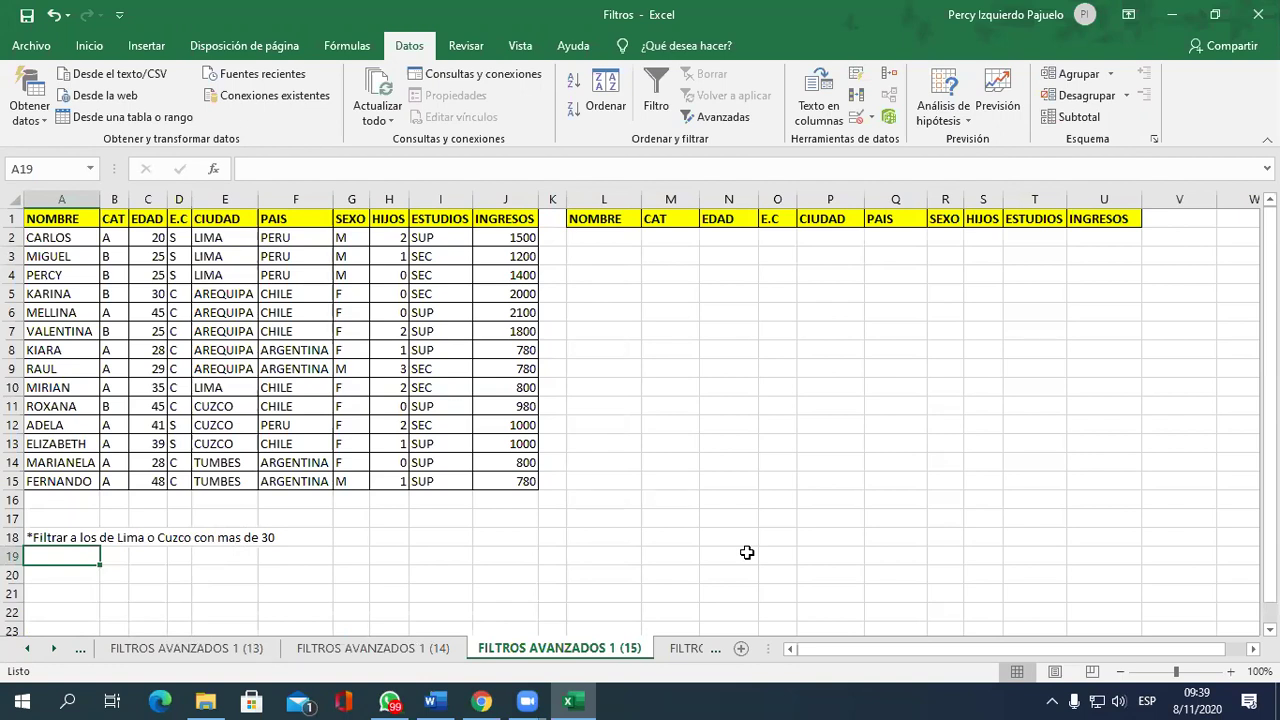
# Fill the criteria rows with >30/LIMA and >30/CUZCO in N2:P3, then select a data-table cell.
pyautogui.click(845, 240)
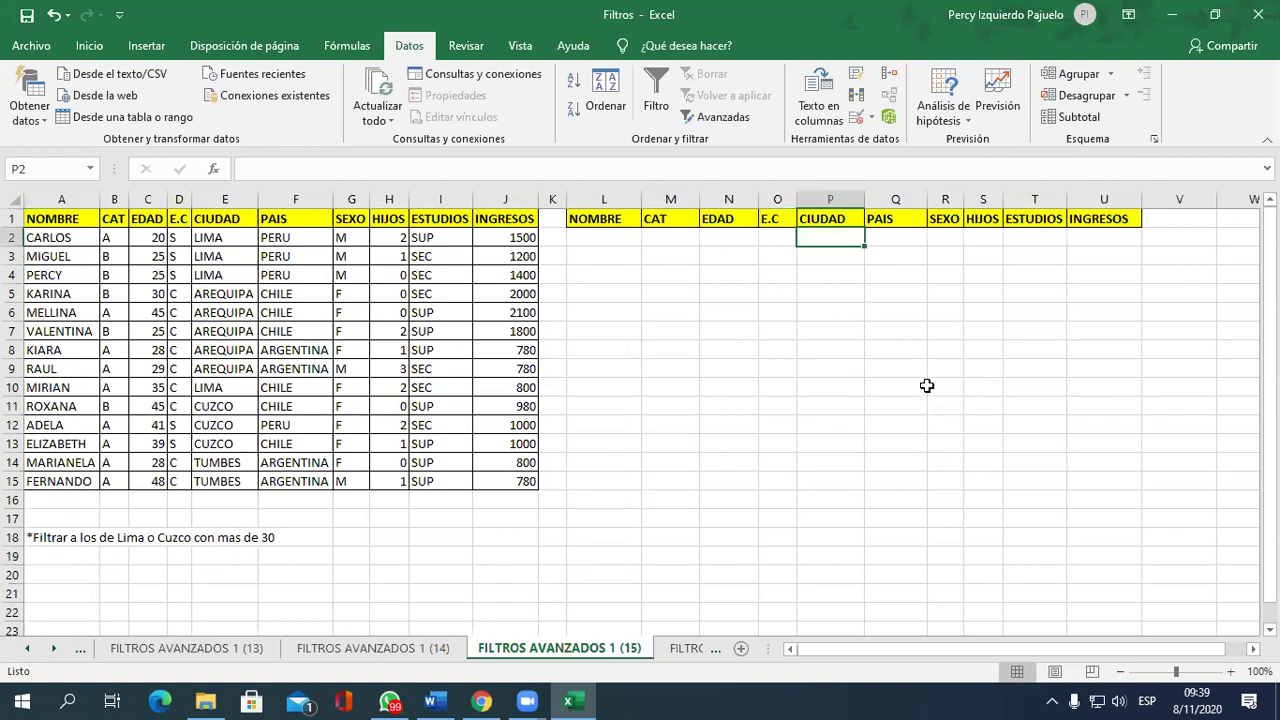
pyautogui.write('LIMA')
pyautogui.press('Return')
pyautogui.write('CUZCO')
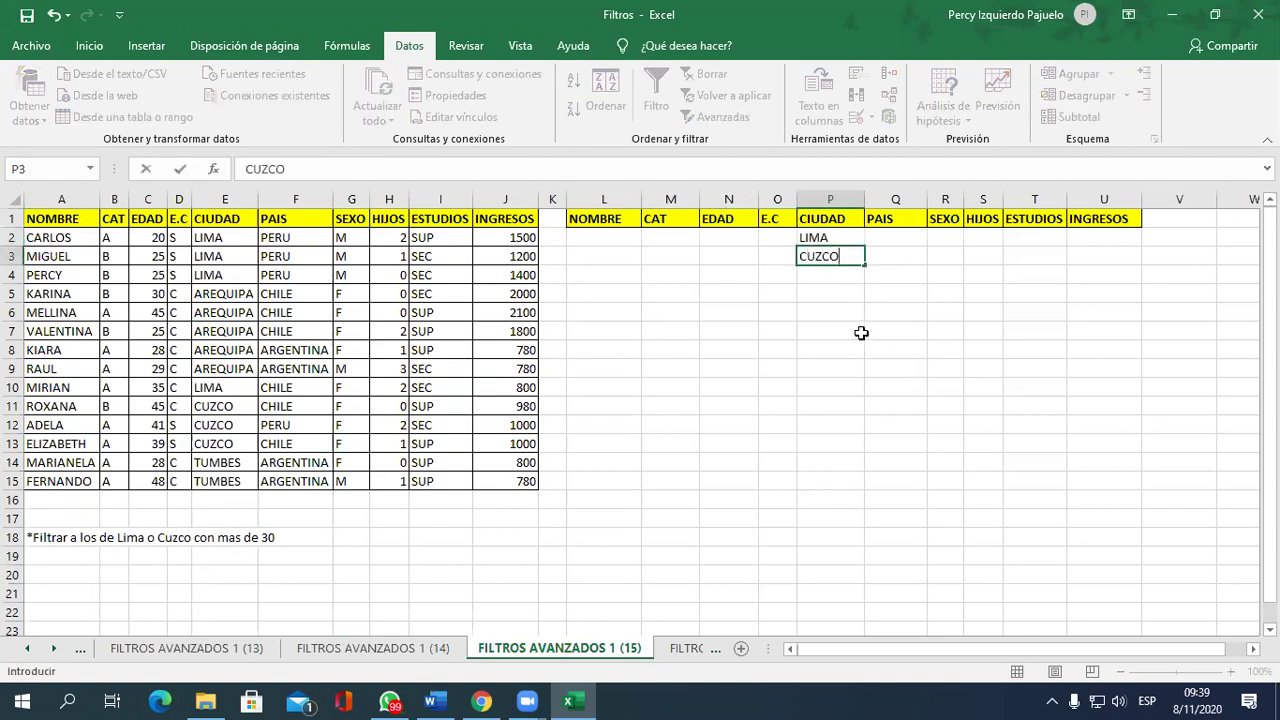
pyautogui.click(750, 240)
pyautogui.write('>30')
pyautogui.press('Return')
pyautogui.write('>30')
pyautogui.press('Return')
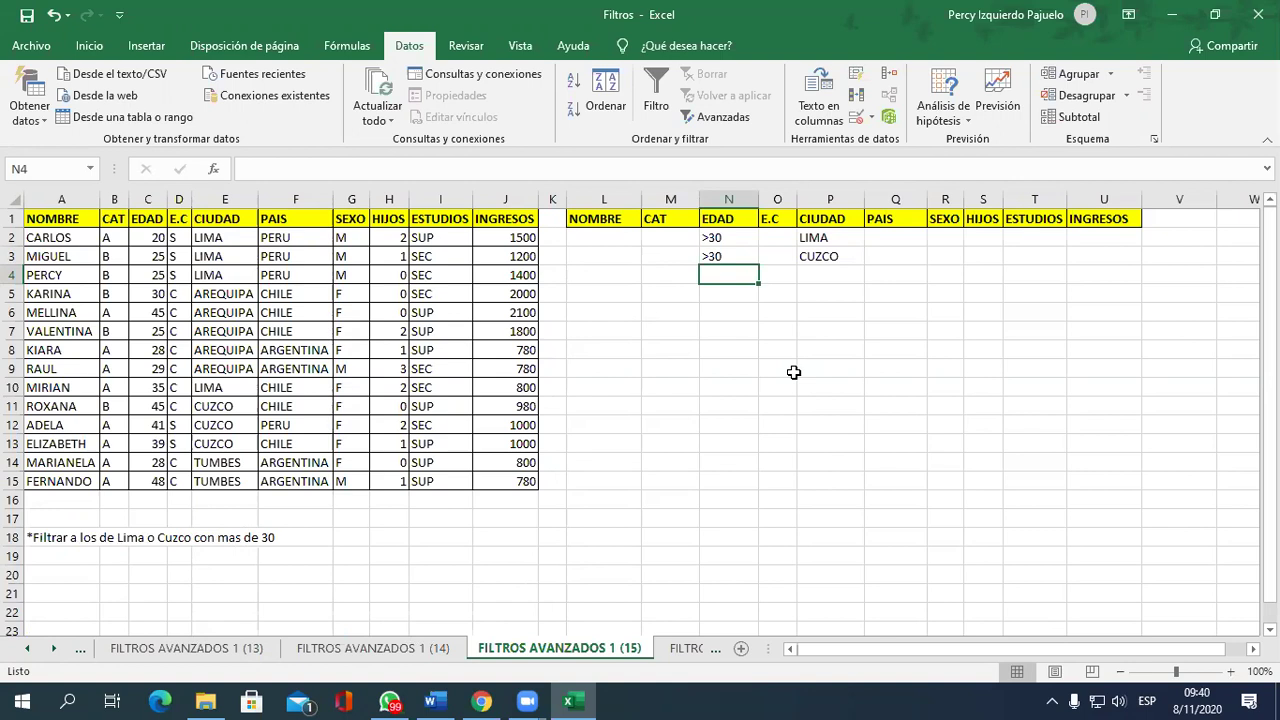
pyautogui.click(292, 278)
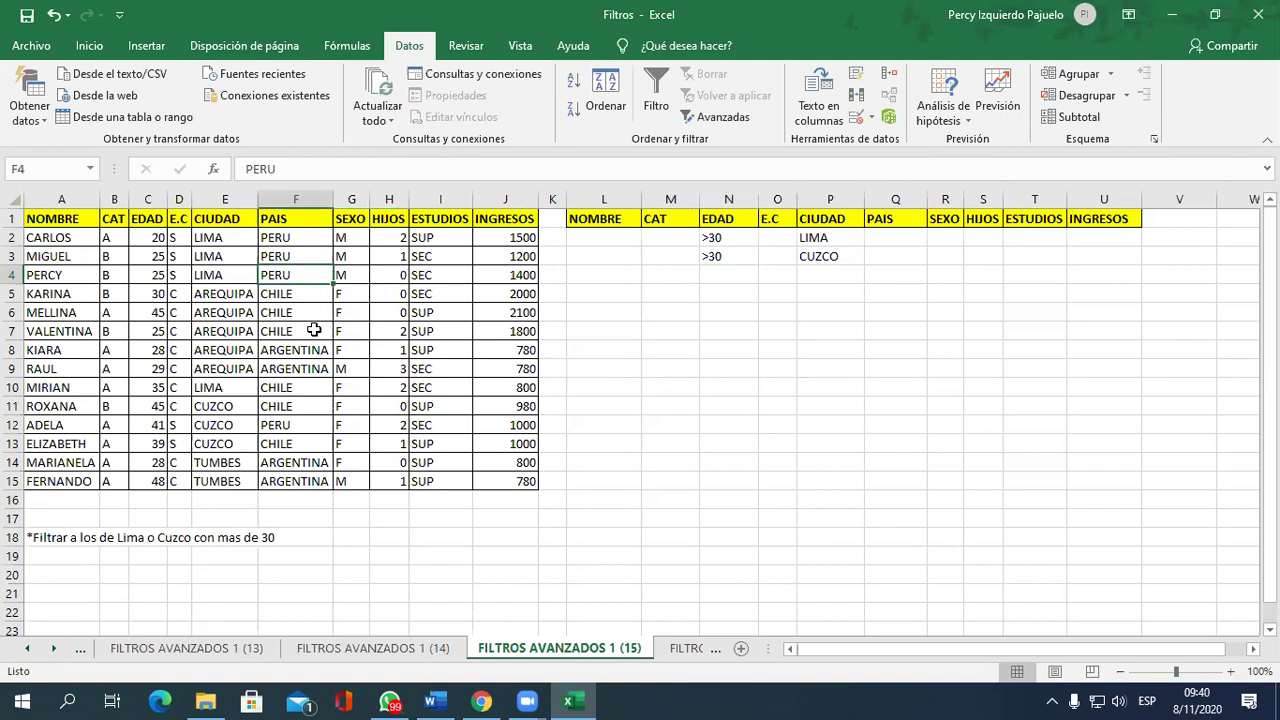
pyautogui.click(282, 333)
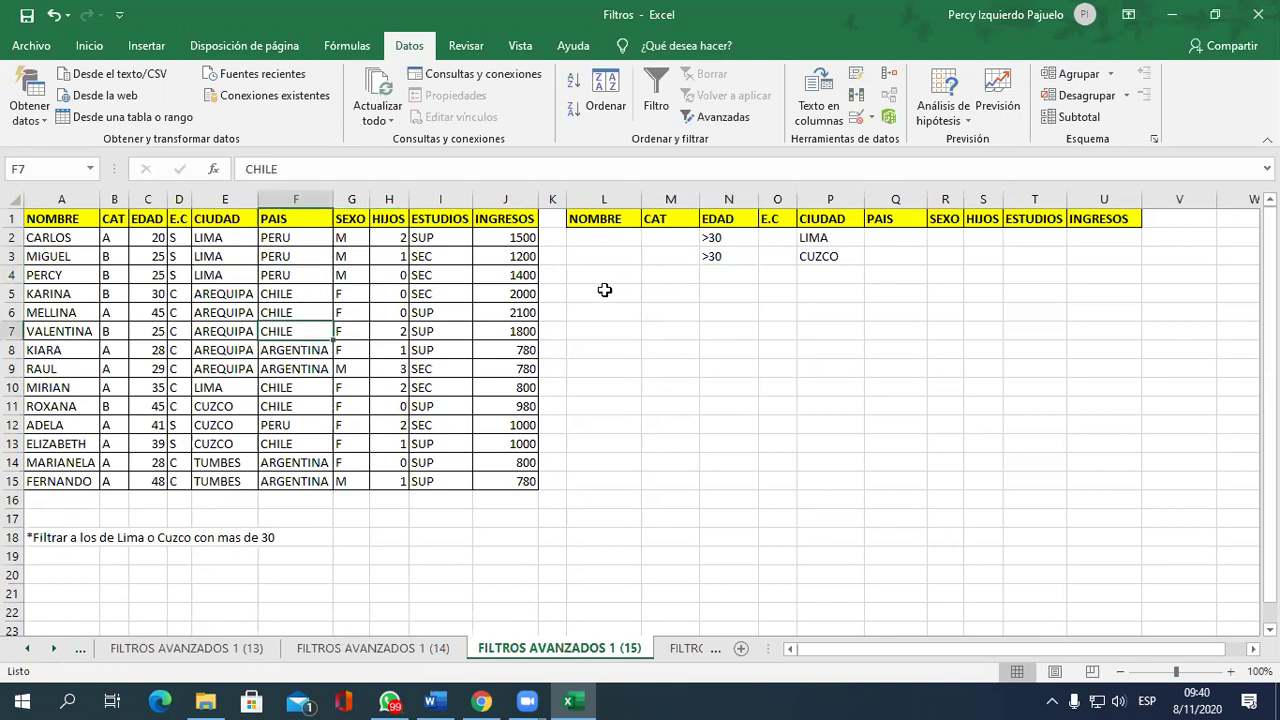
# Set up an advanced filter copying to another location, with list A1:J15 and criteria N1:P3.
pyautogui.click(723, 117)
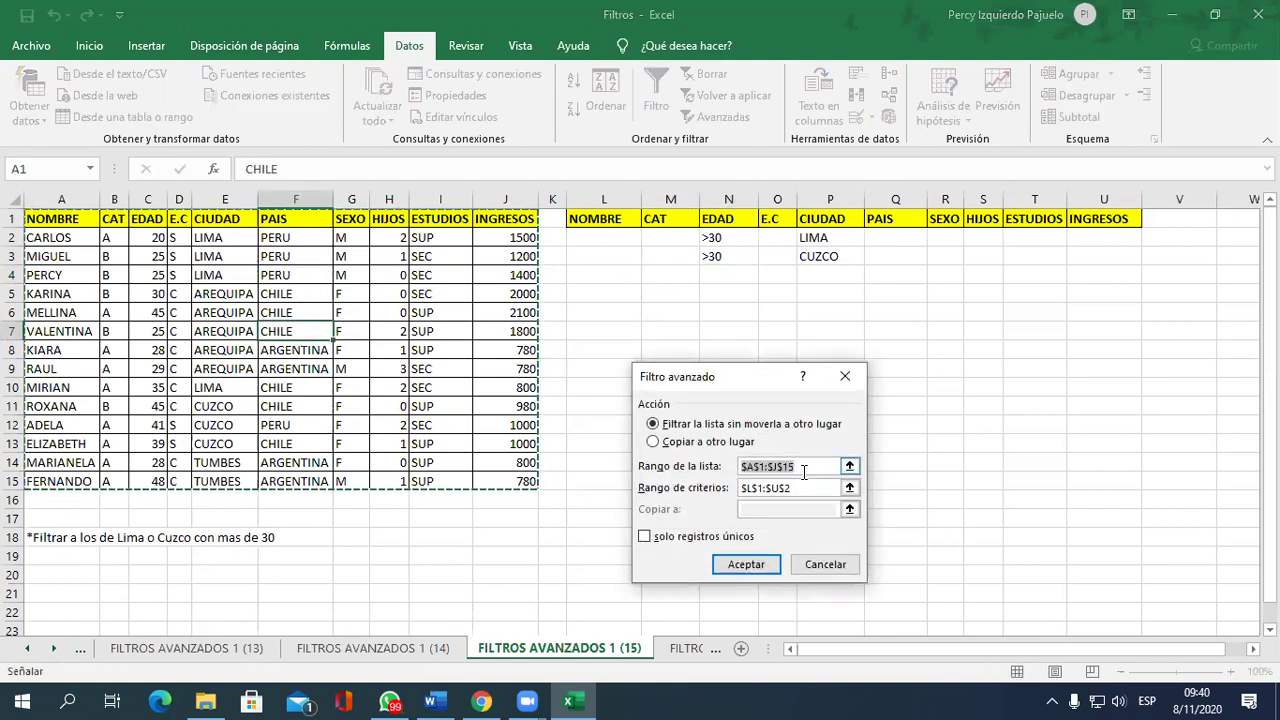
pyautogui.click(712, 441)
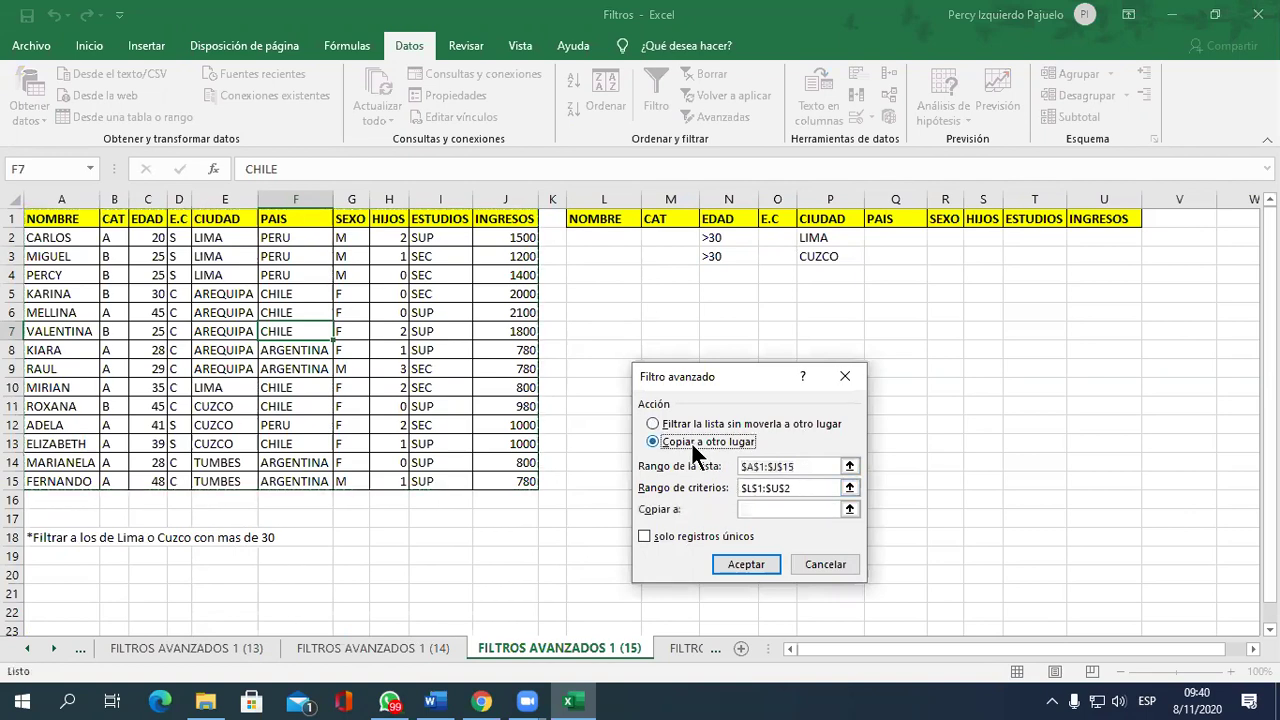
pyautogui.click(849, 467)
pyautogui.moveTo(74, 221); pyautogui.dragTo(520, 480)
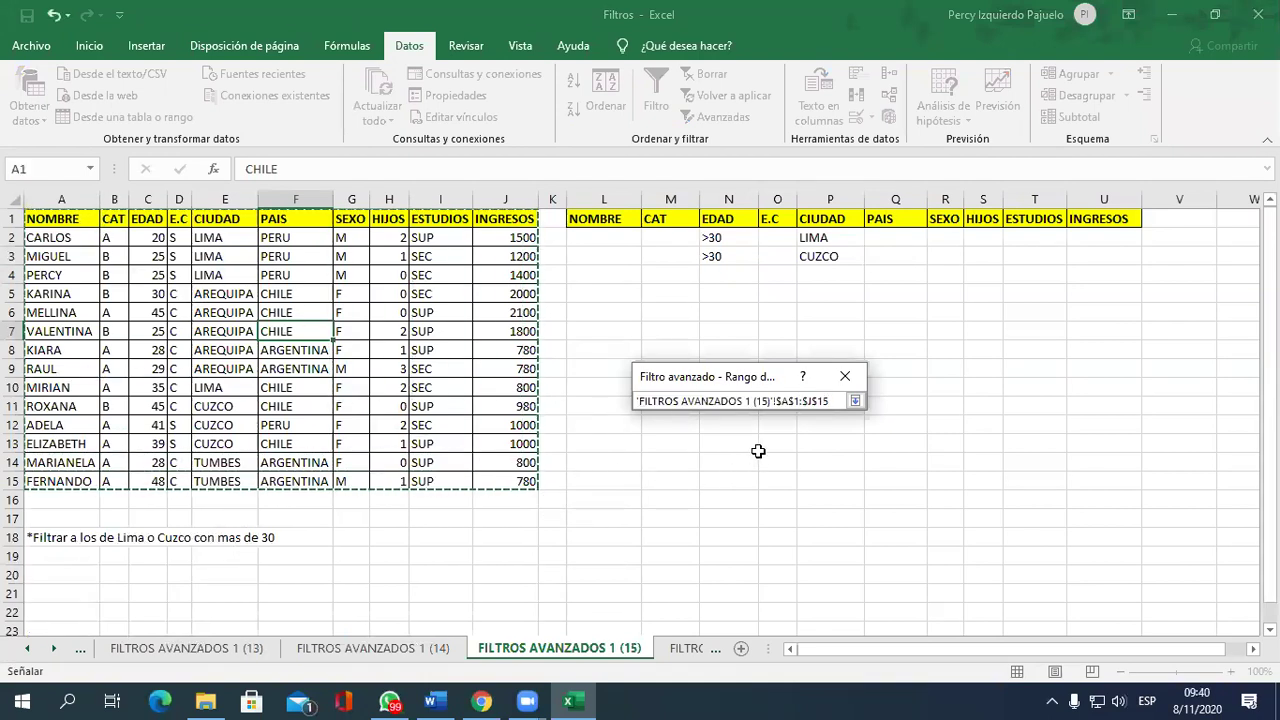
pyautogui.click(855, 401)
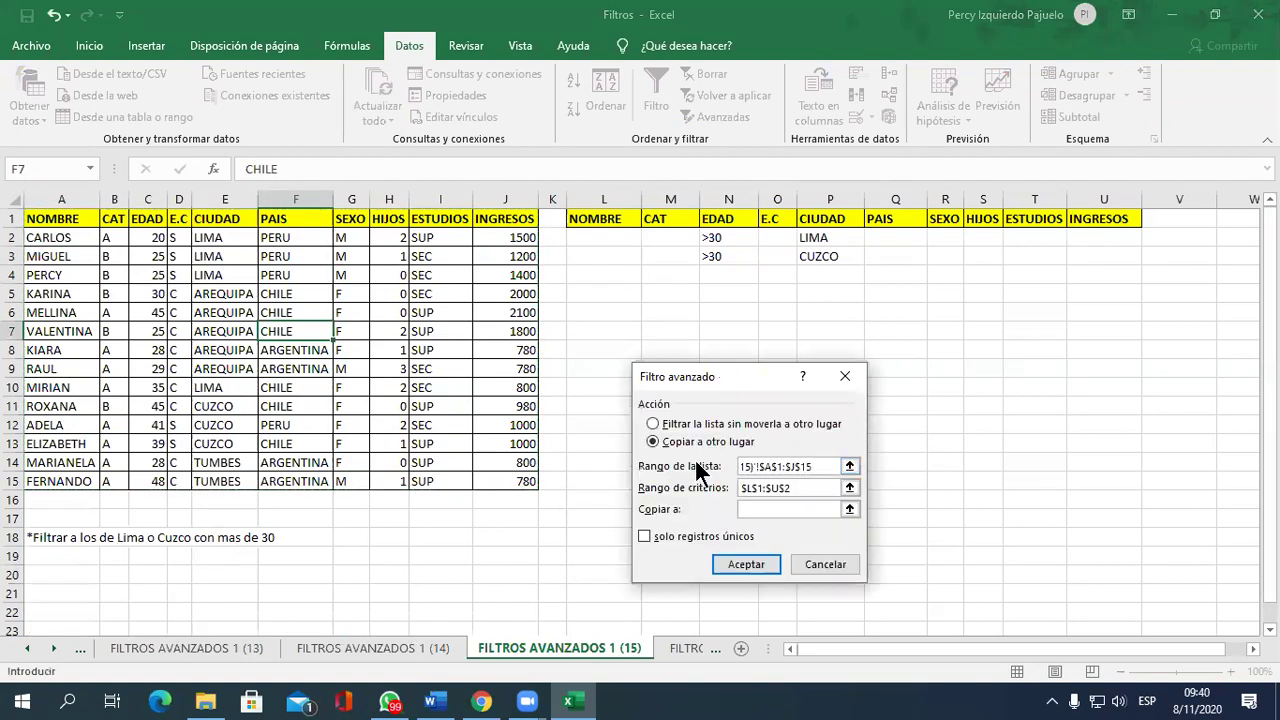
pyautogui.click(853, 487)
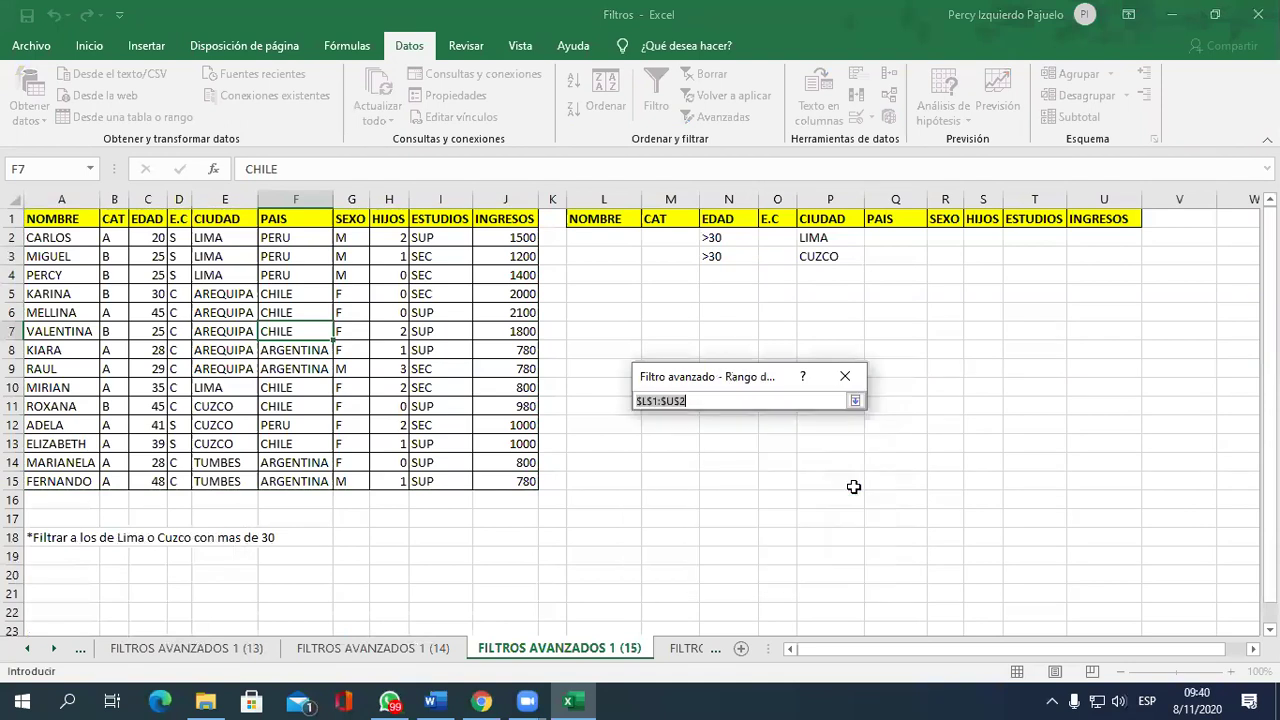
pyautogui.click(725, 222)
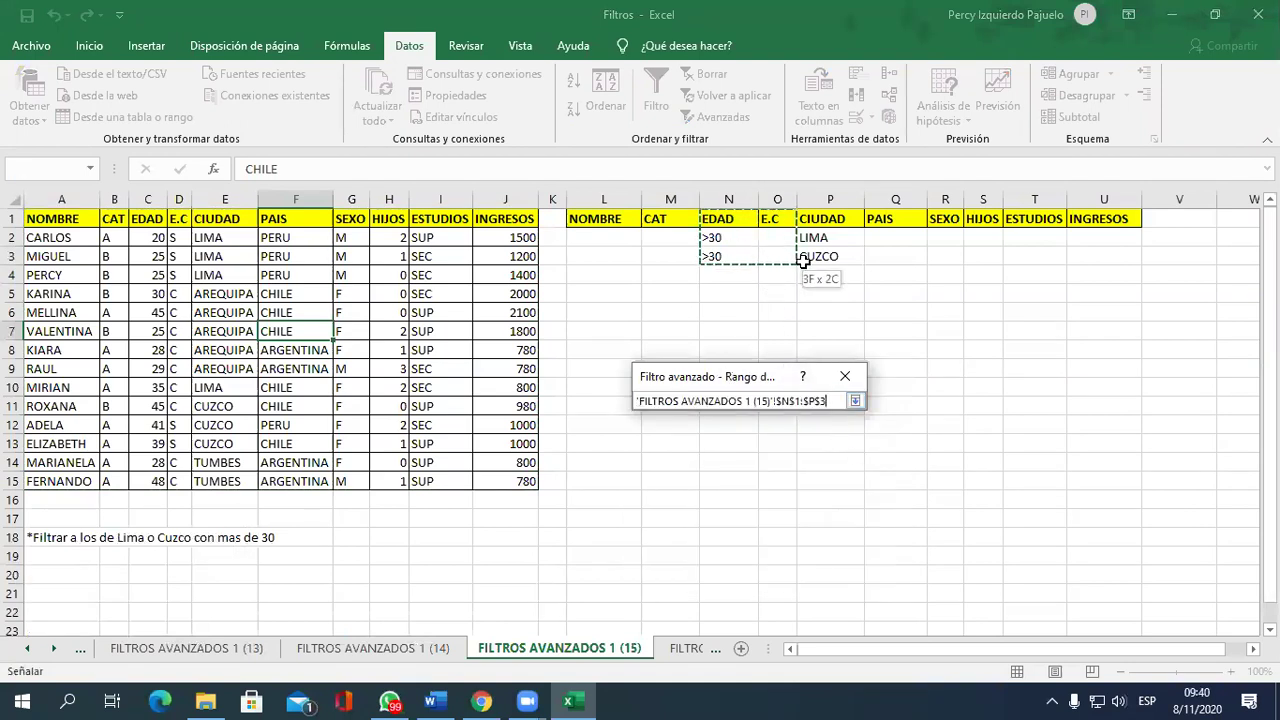
pyautogui.moveTo(725, 228); pyautogui.dragTo(832, 258)
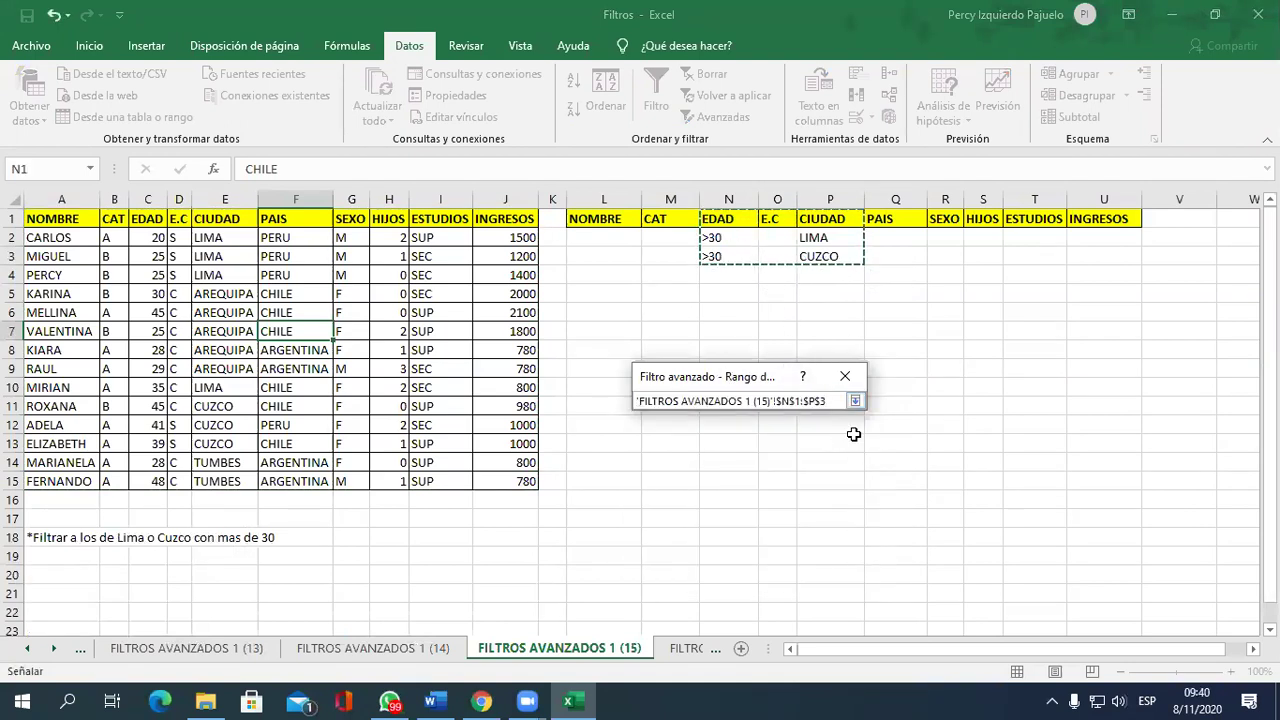
pyautogui.click(855, 400)
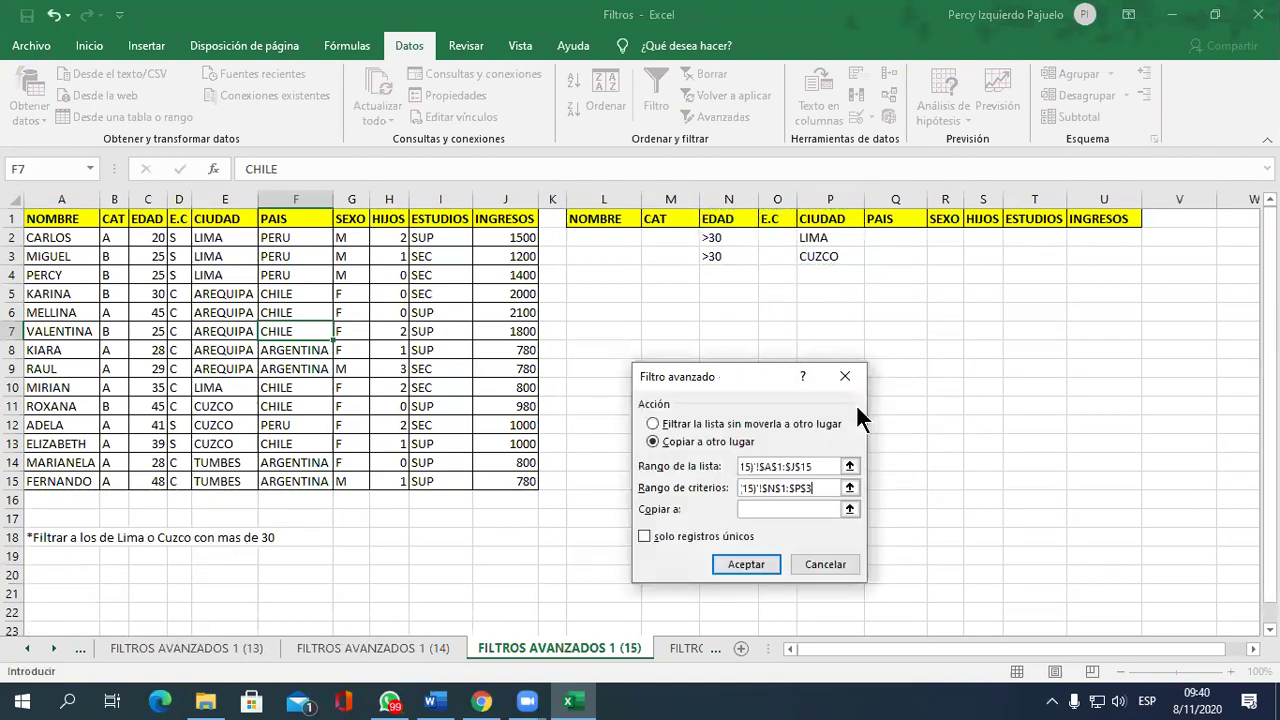
# Copy the filtered records to A20 and review the four Lima-or-Cuzco results over 30.
pyautogui.click(849, 509)
pyautogui.click(72, 577)
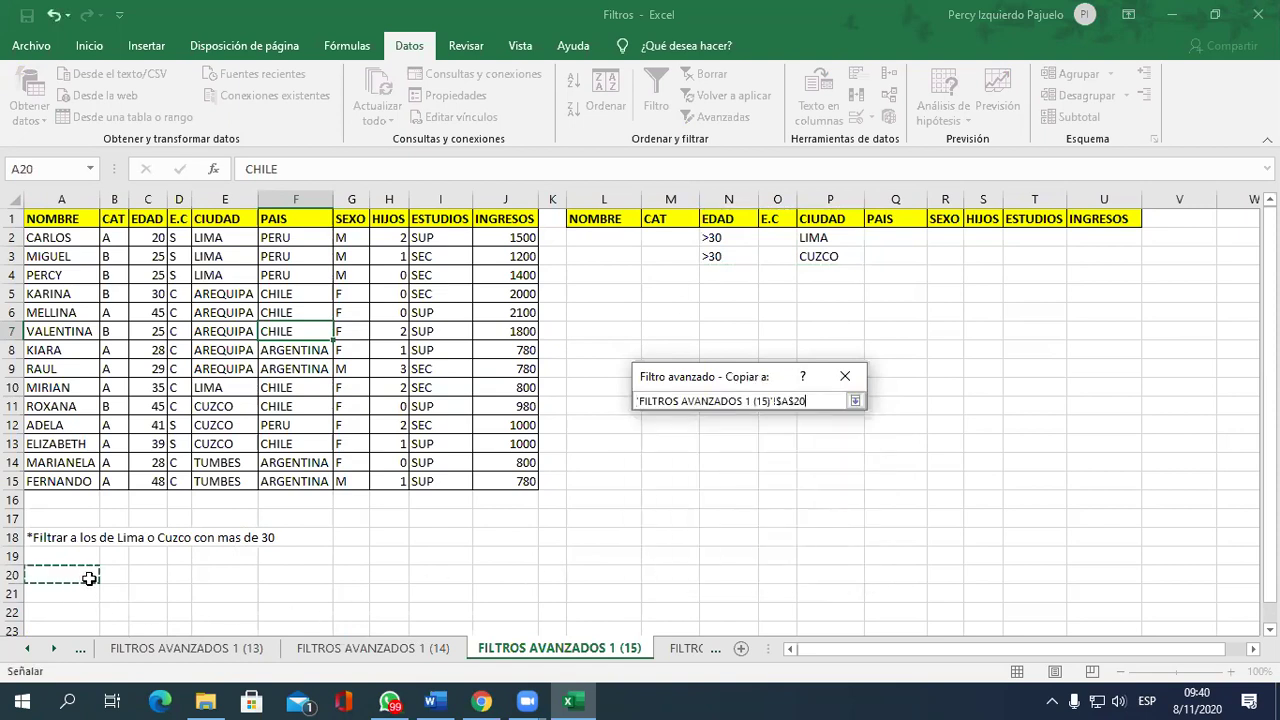
pyautogui.click(855, 400)
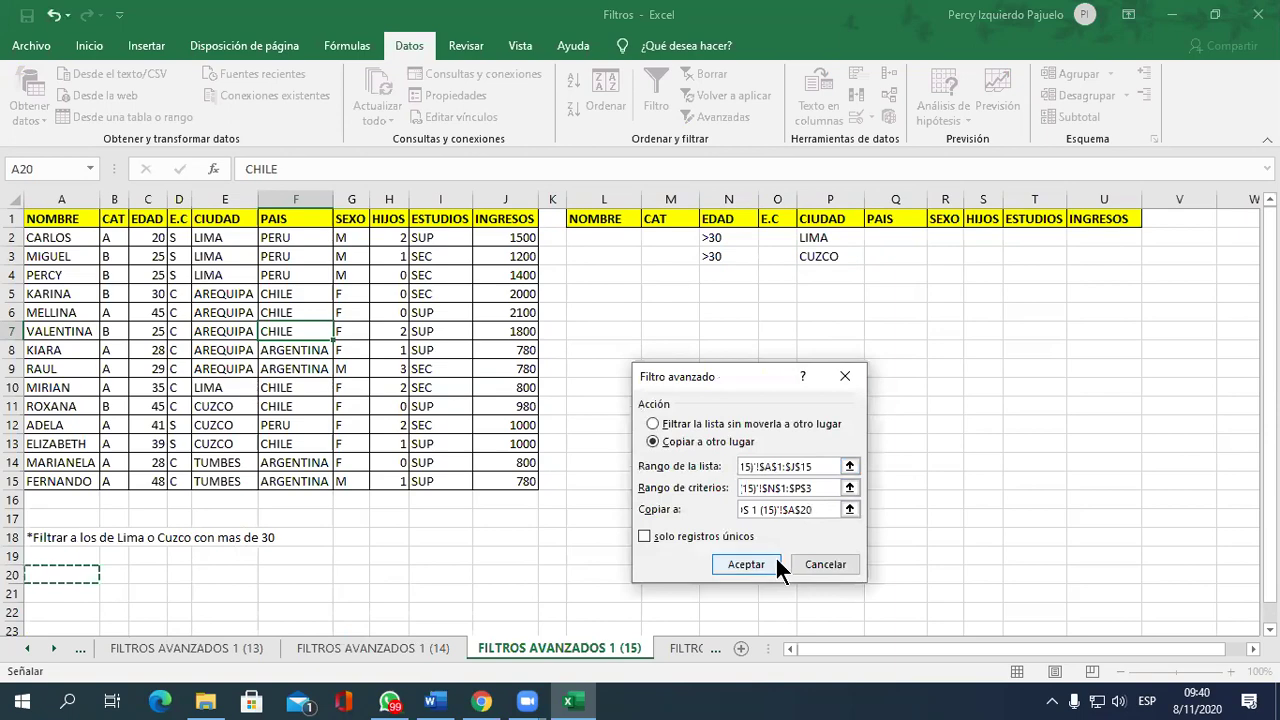
pyautogui.click(725, 565)
pyautogui.scroll(-2, 777, 560)
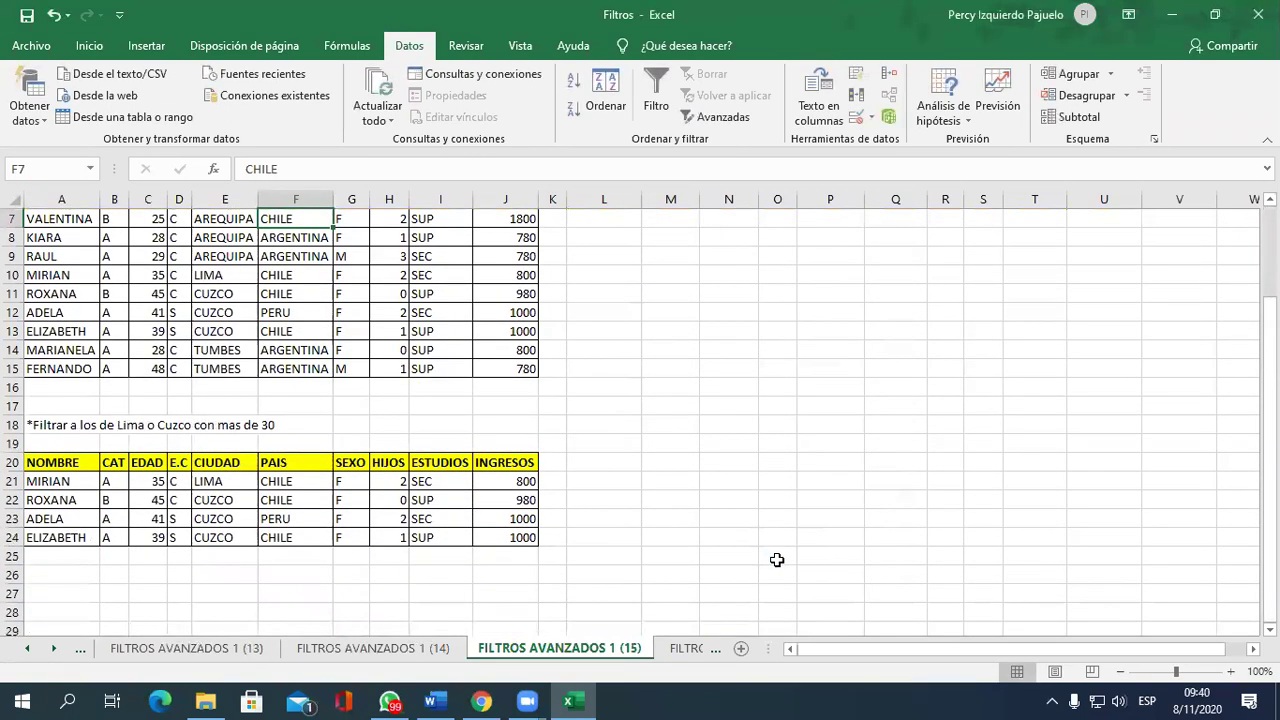
pyautogui.scroll(1, 777, 560)
pyautogui.scroll(1, 777, 560)
pyautogui.scroll(-1, 777, 560)
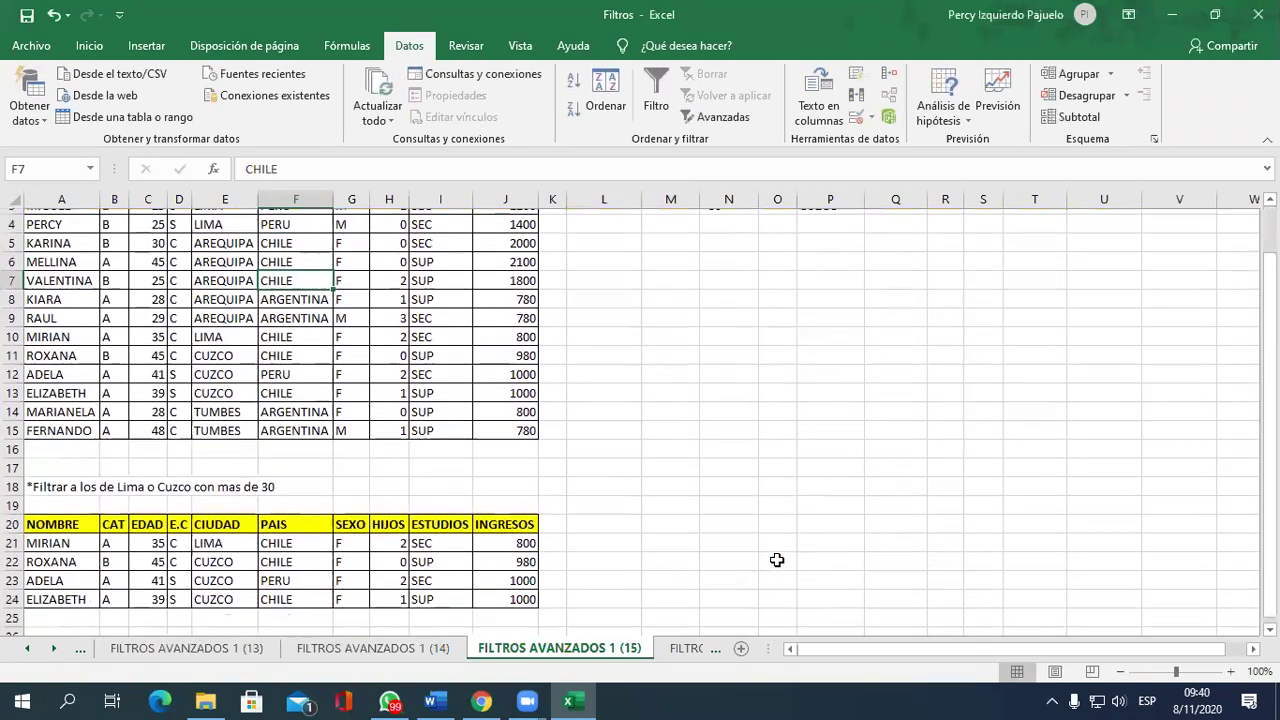
pyautogui.moveTo(150, 538); pyautogui.dragTo(150, 594)
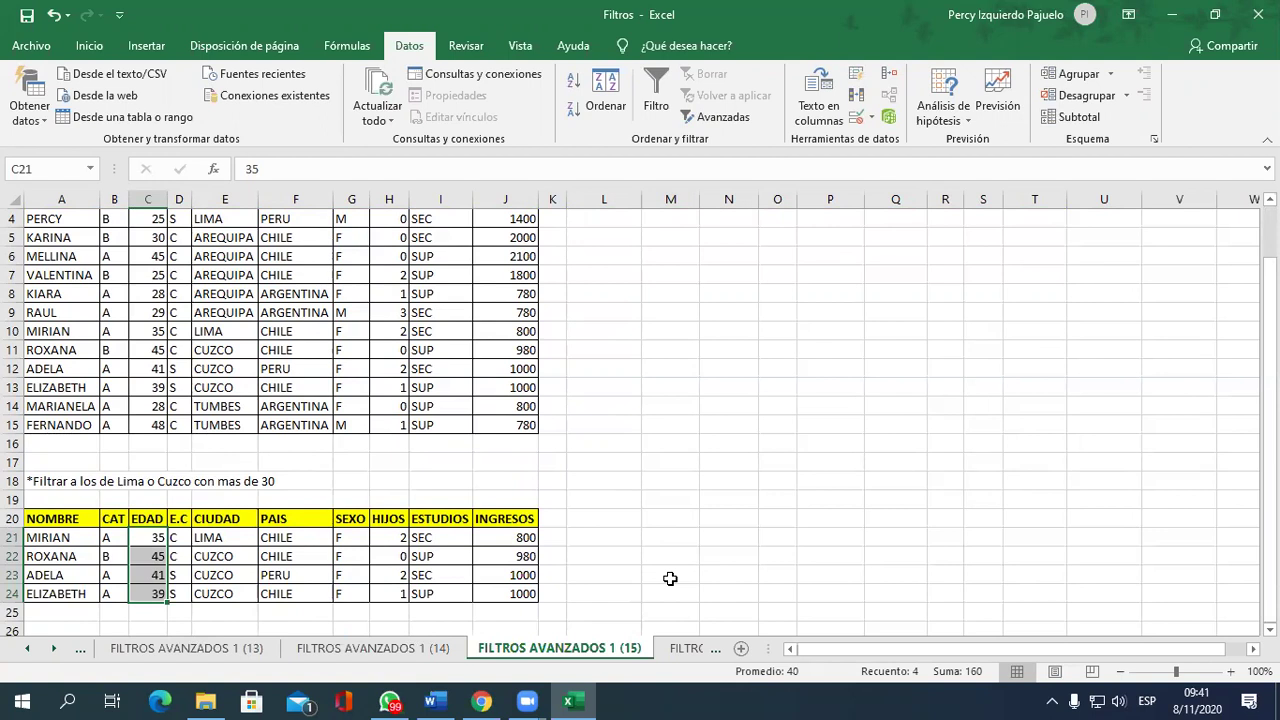
# Switch to the FILTROS AVANZADOS 1 (16) sheet, which holds the Perú-with-children task.
pyautogui.click(680, 648)
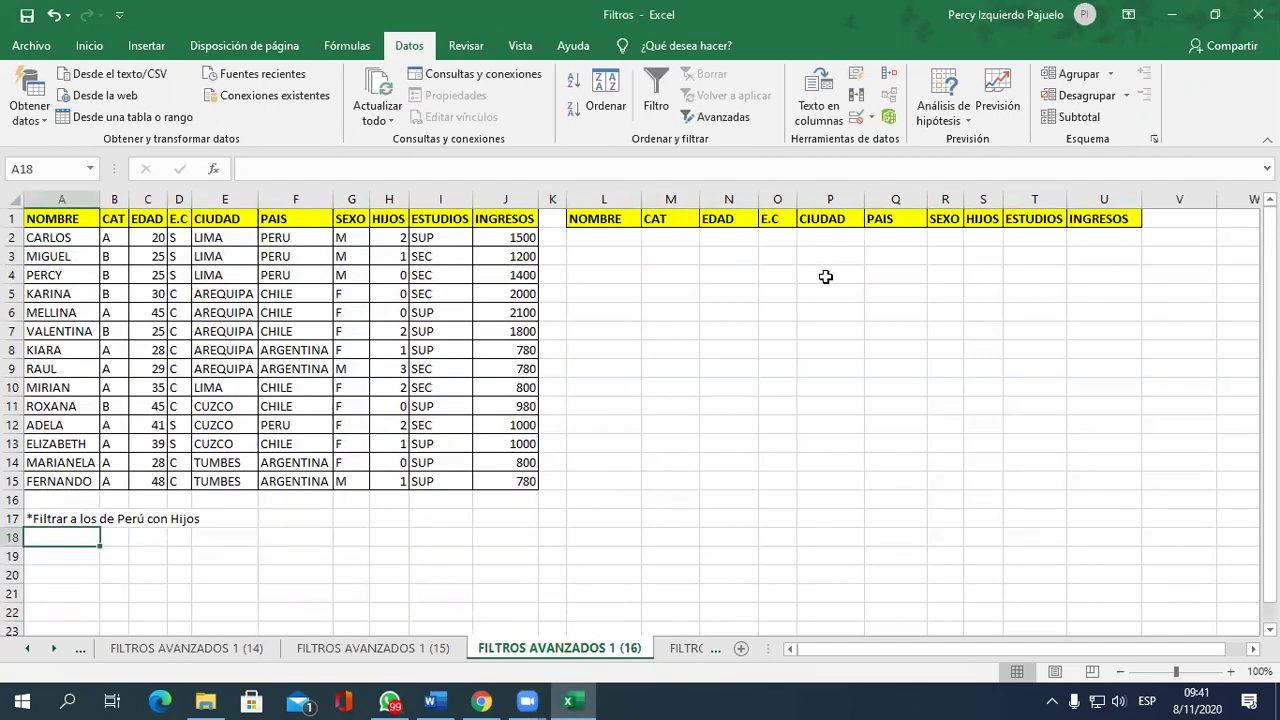
# Enter PERU under PAIS in Q2 and >0 under HIJOS in S2.
pyautogui.click(898, 243)
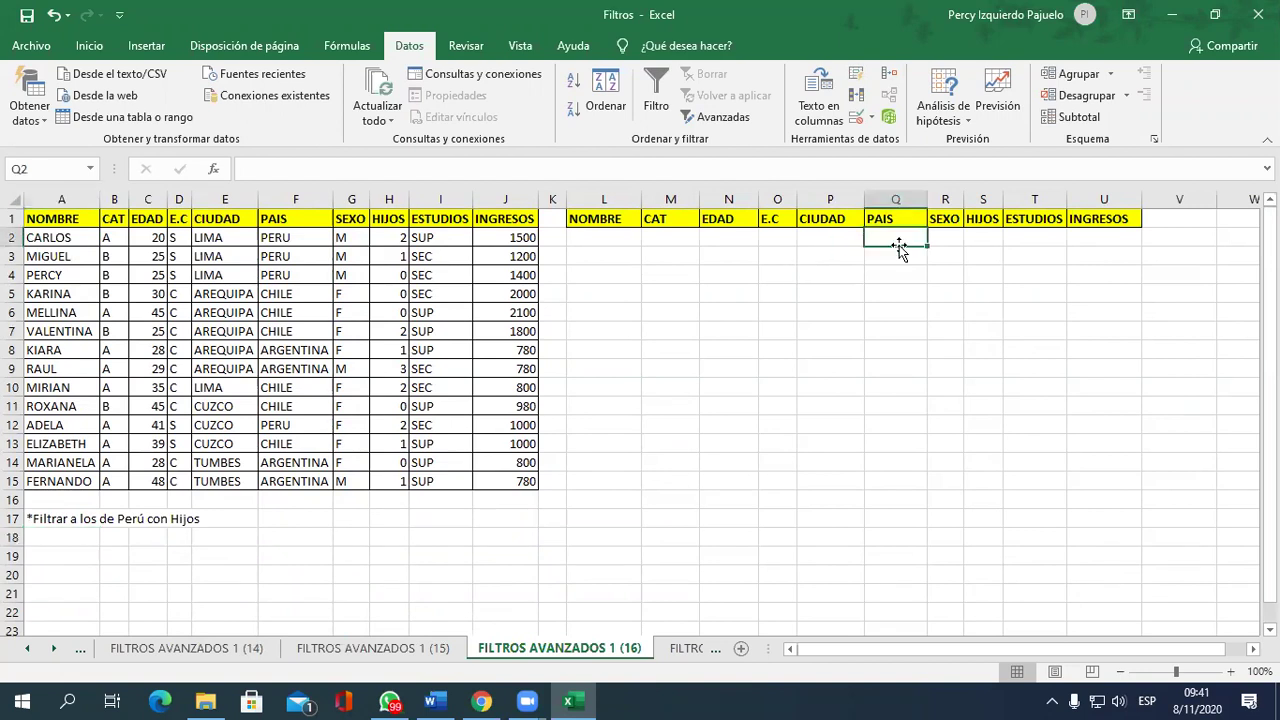
pyautogui.write('PERU')
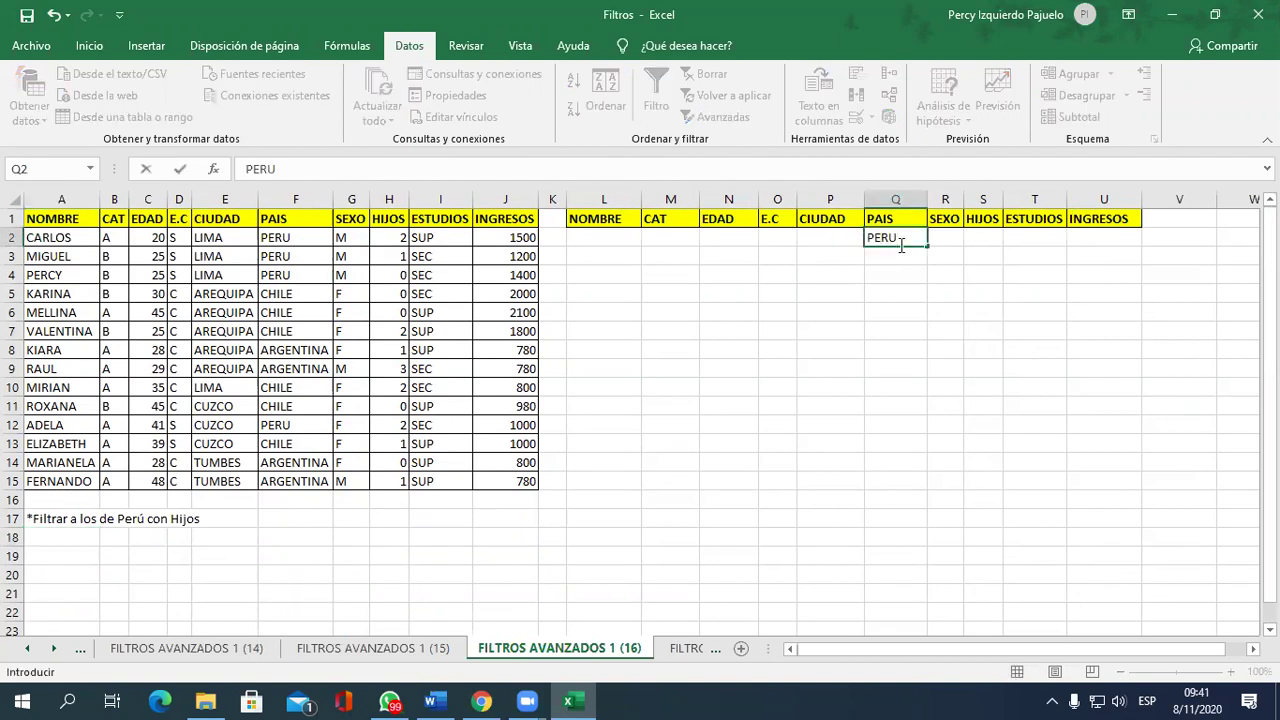
pyautogui.click(983, 245)
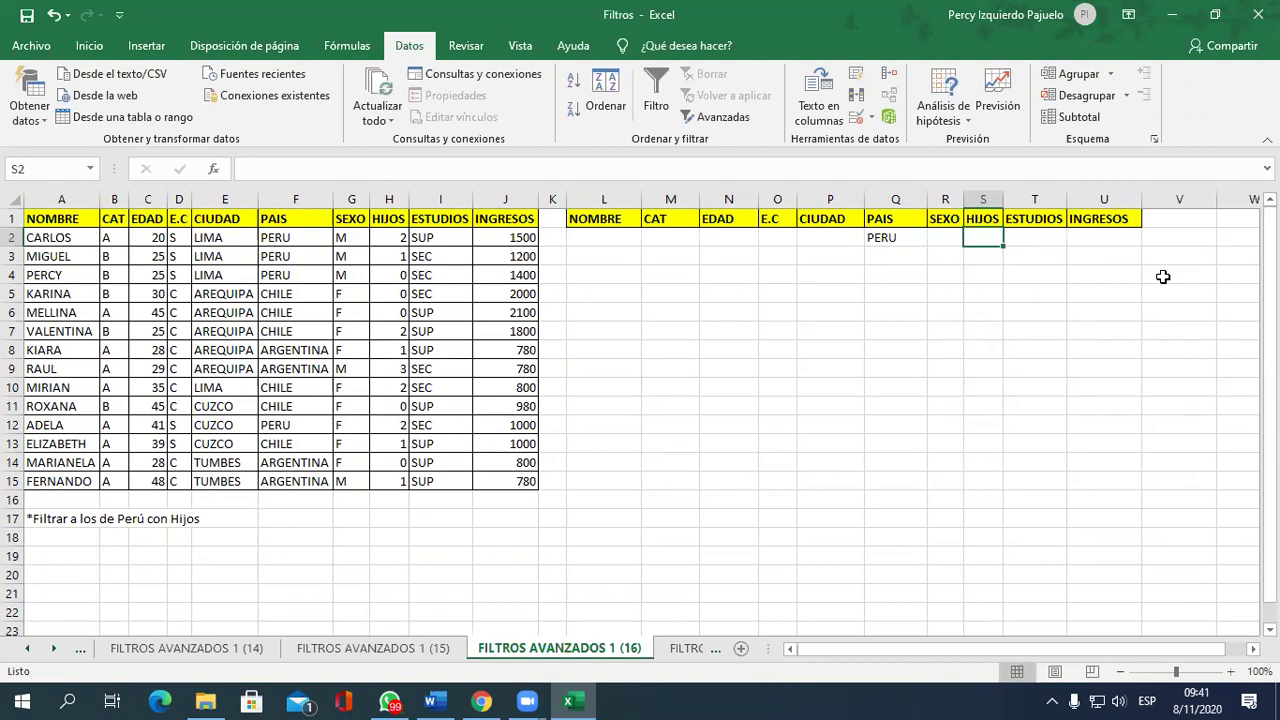
pyautogui.write('>0')
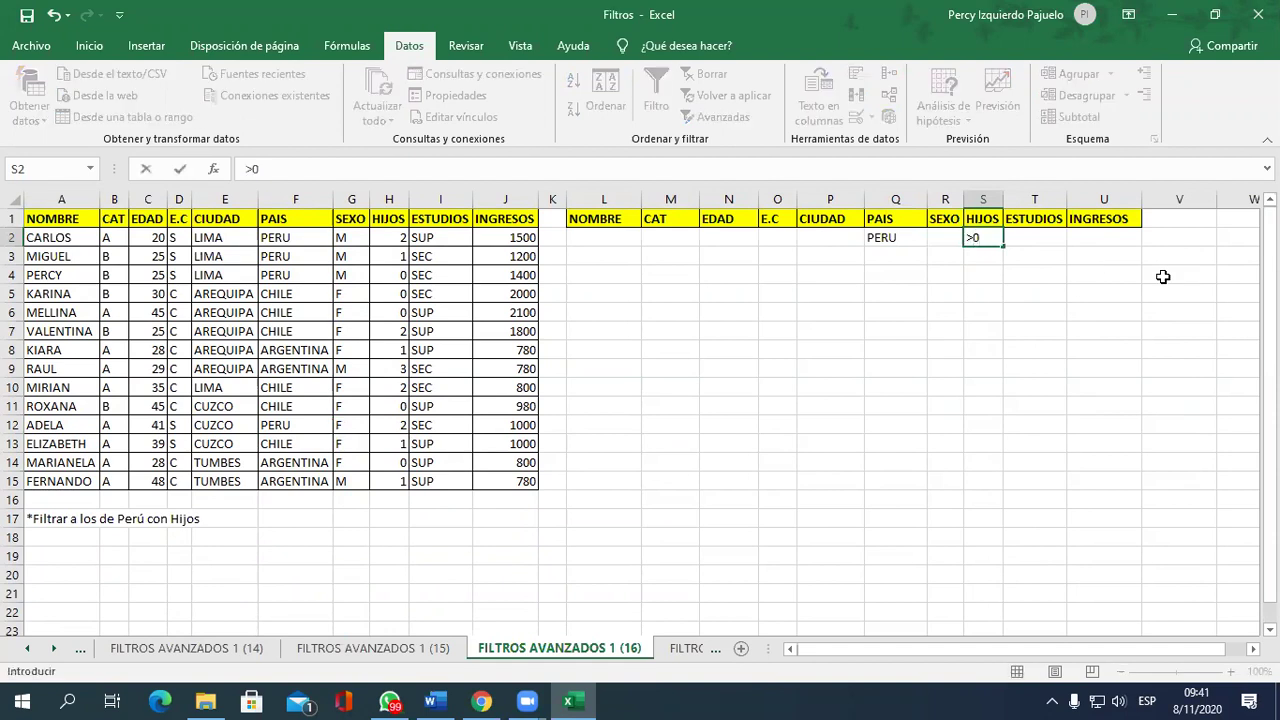
pyautogui.press('Return')
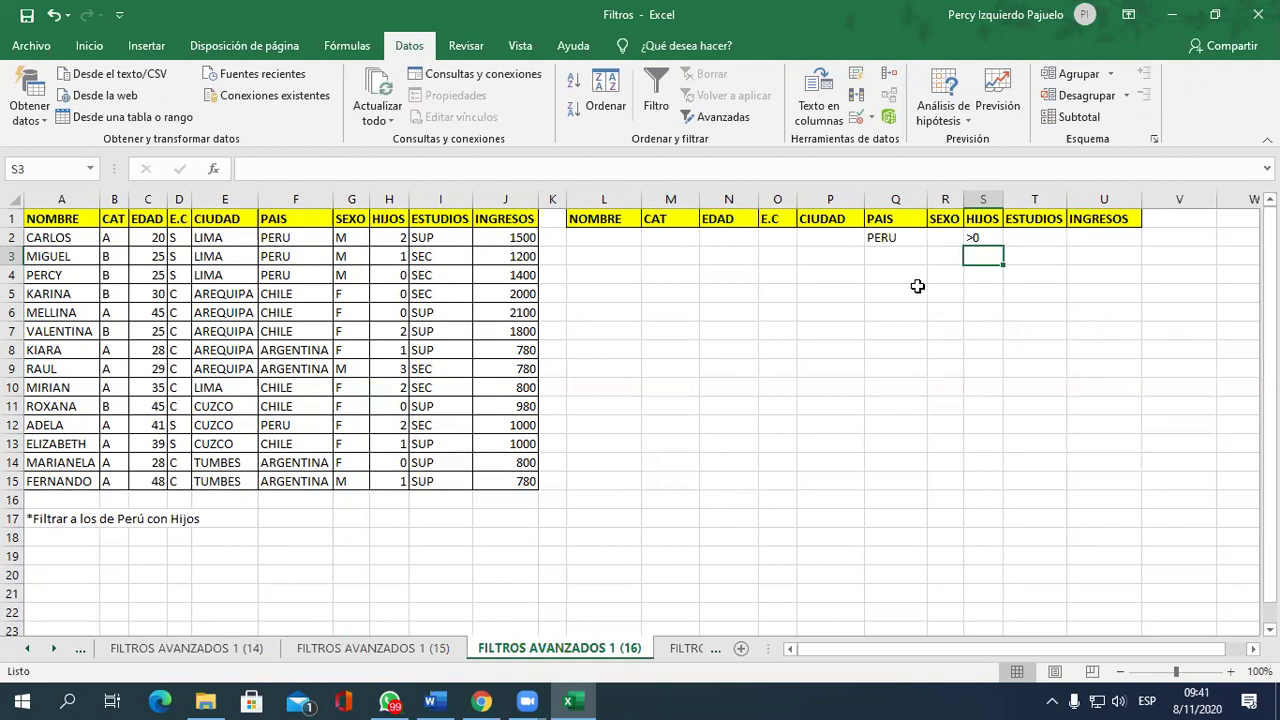
# Check both criteria, then go to sheet FILTROS AVANZADOS 1 (17).
pyautogui.click(882, 240)
pyautogui.click(968, 238)
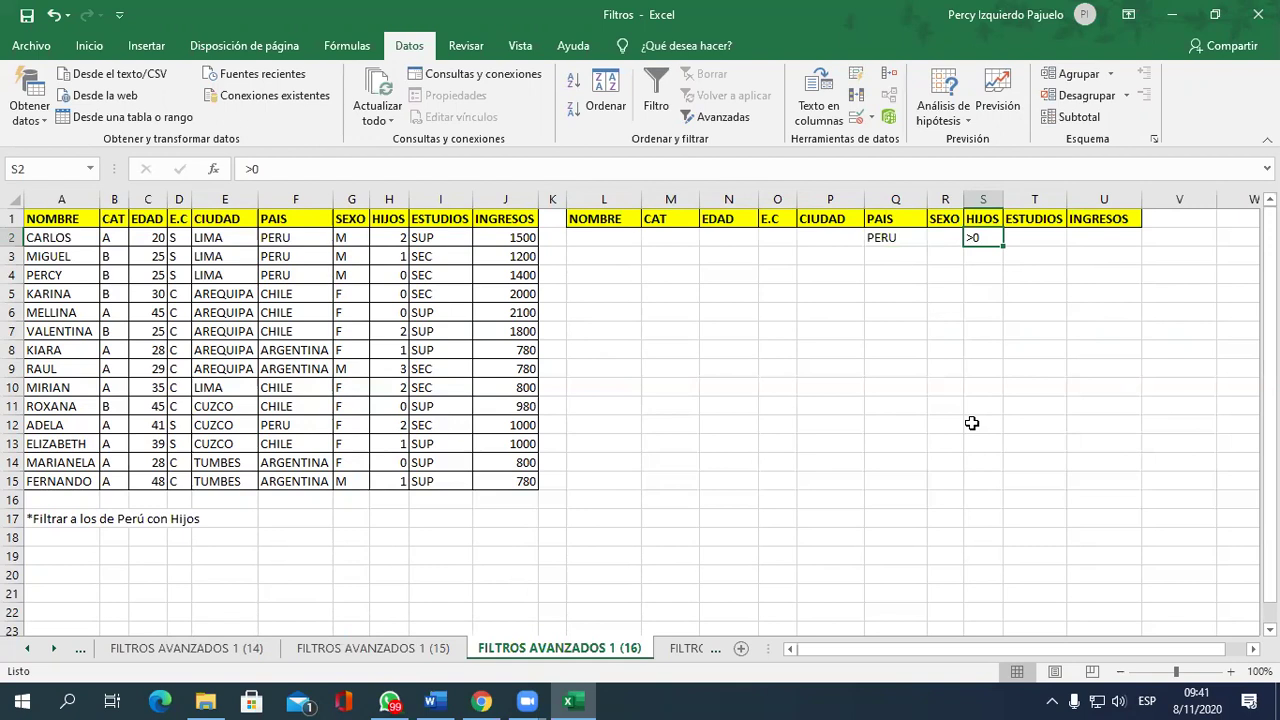
pyautogui.click(686, 648)
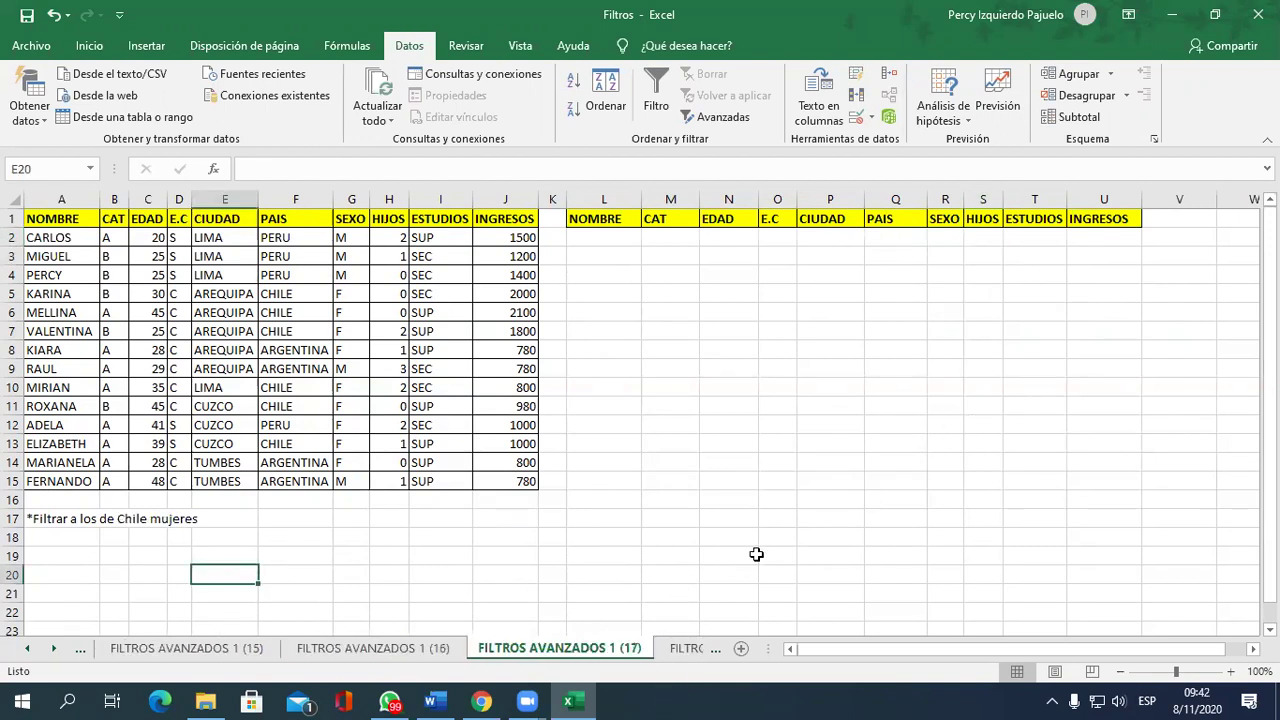
# Enter CHILE under PAIS in Q2 and F under SEXO in R2, then go to sheet (18).
pyautogui.click(878, 233)
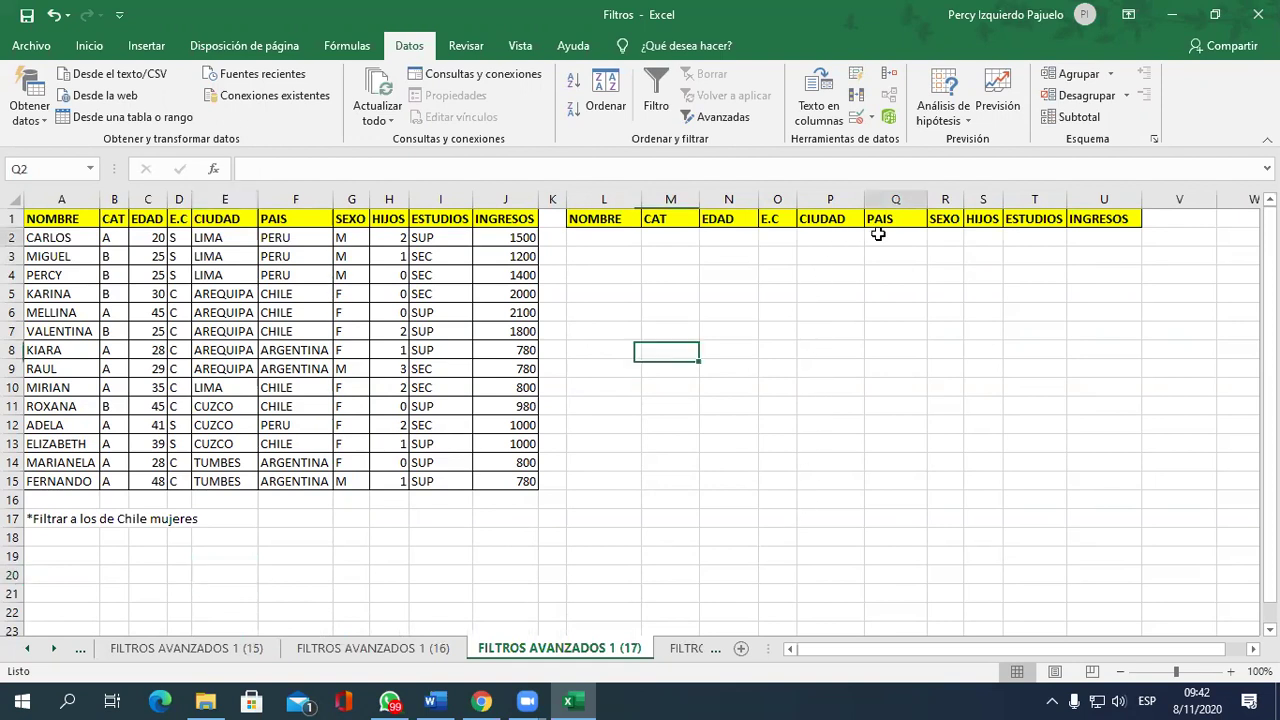
pyautogui.write('CHILE')
pyautogui.press('Left')
pyautogui.press('Left')
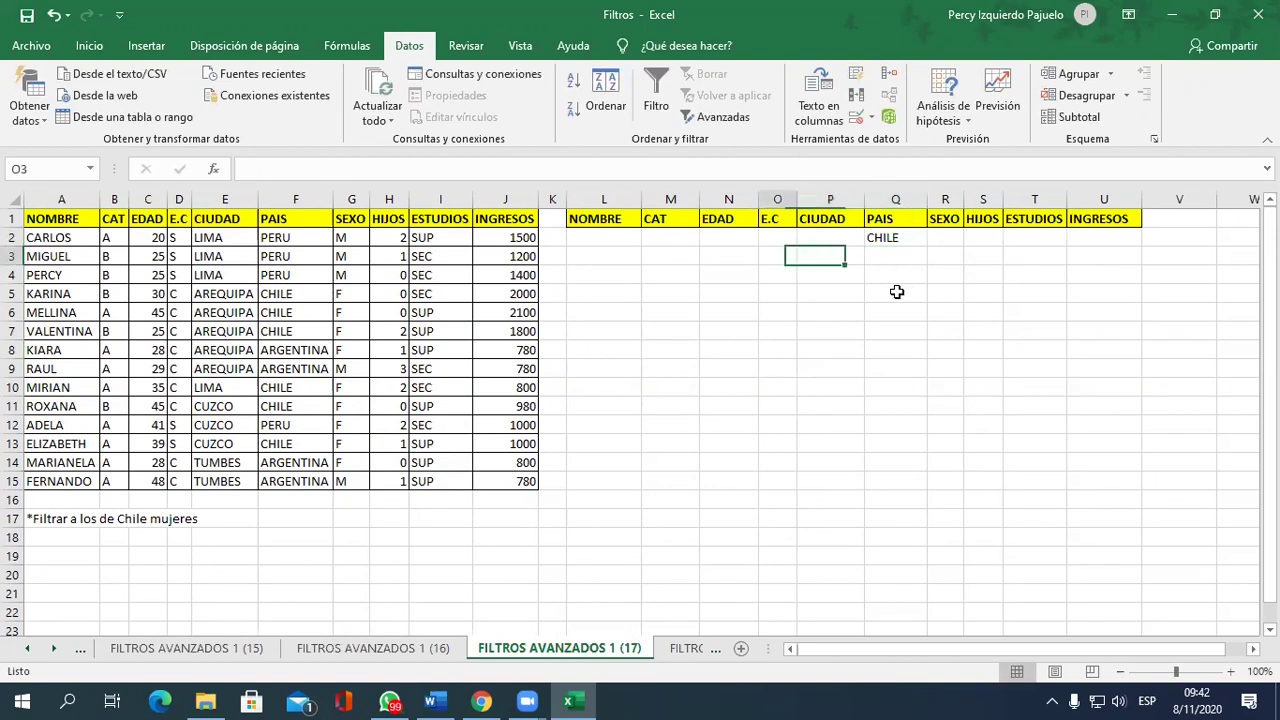
pyautogui.press('Right')
pyautogui.press('Right')
pyautogui.press('Right')
pyautogui.write('F')
pyautogui.press('Return')
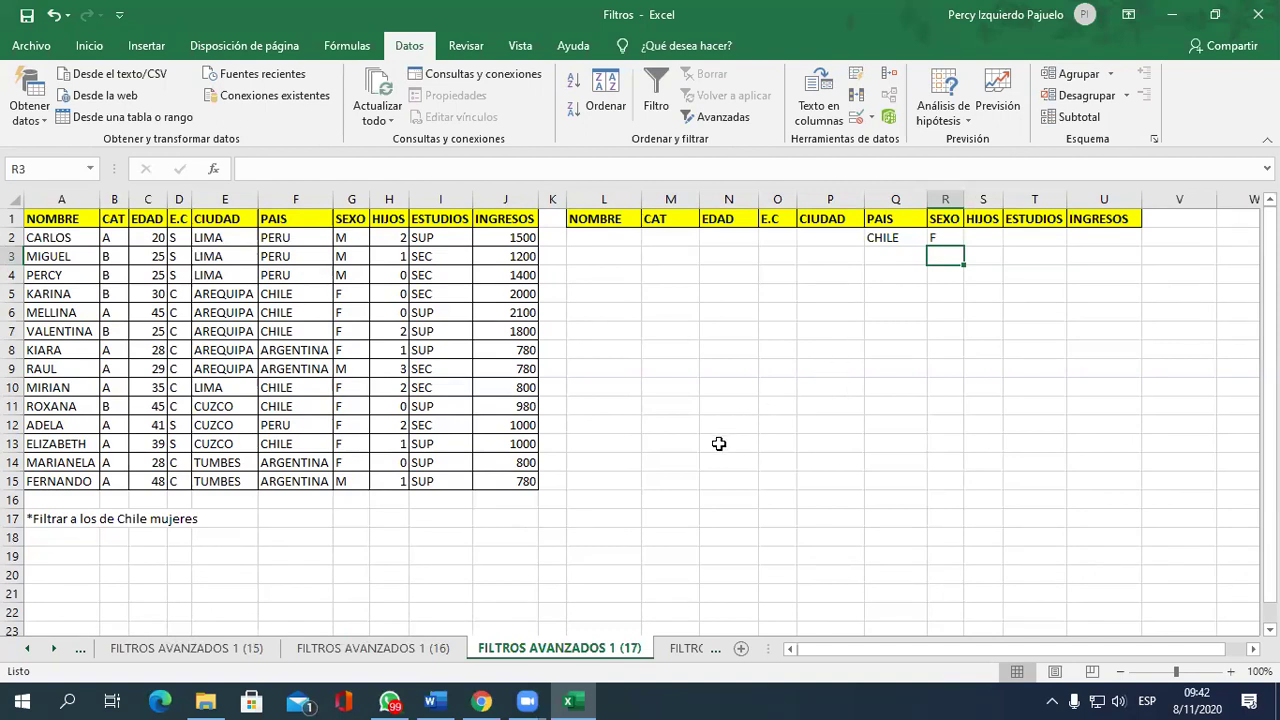
pyautogui.click(686, 648)
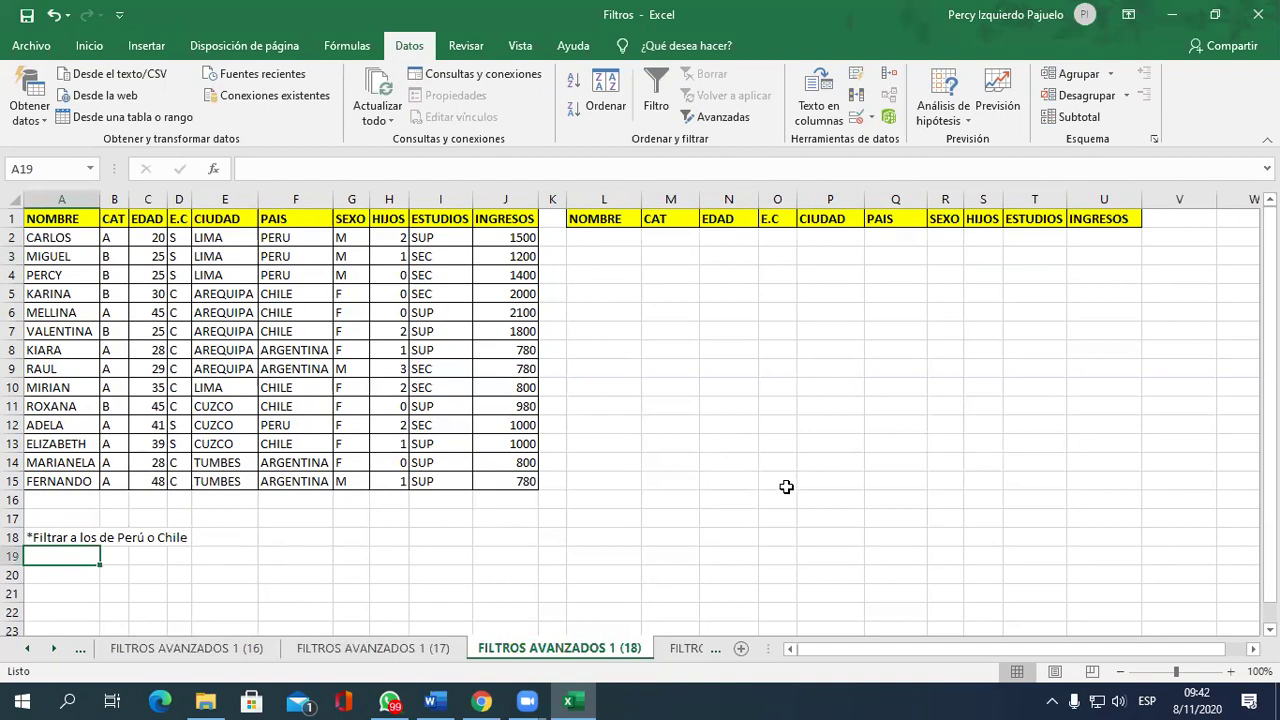
# Type PERU in Q2 and CHILE in Q3 as separate PAIS criteria rows.
pyautogui.click(911, 237)
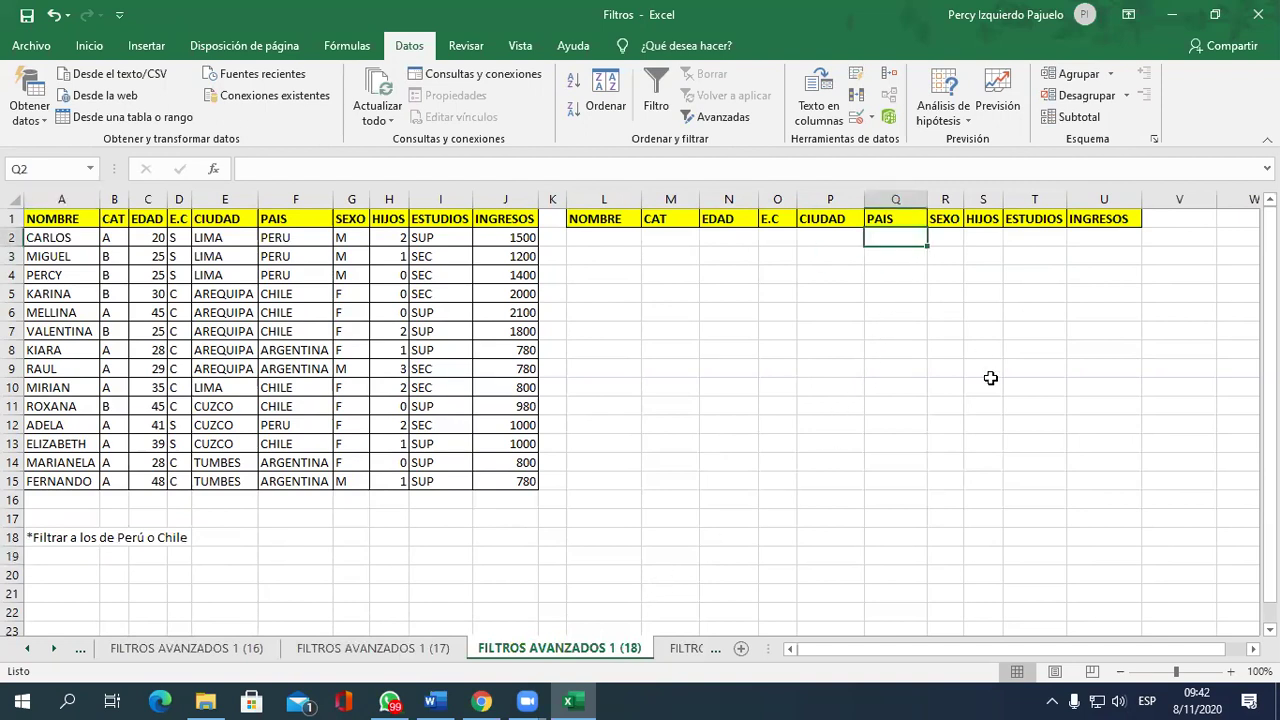
pyautogui.write('PERU')
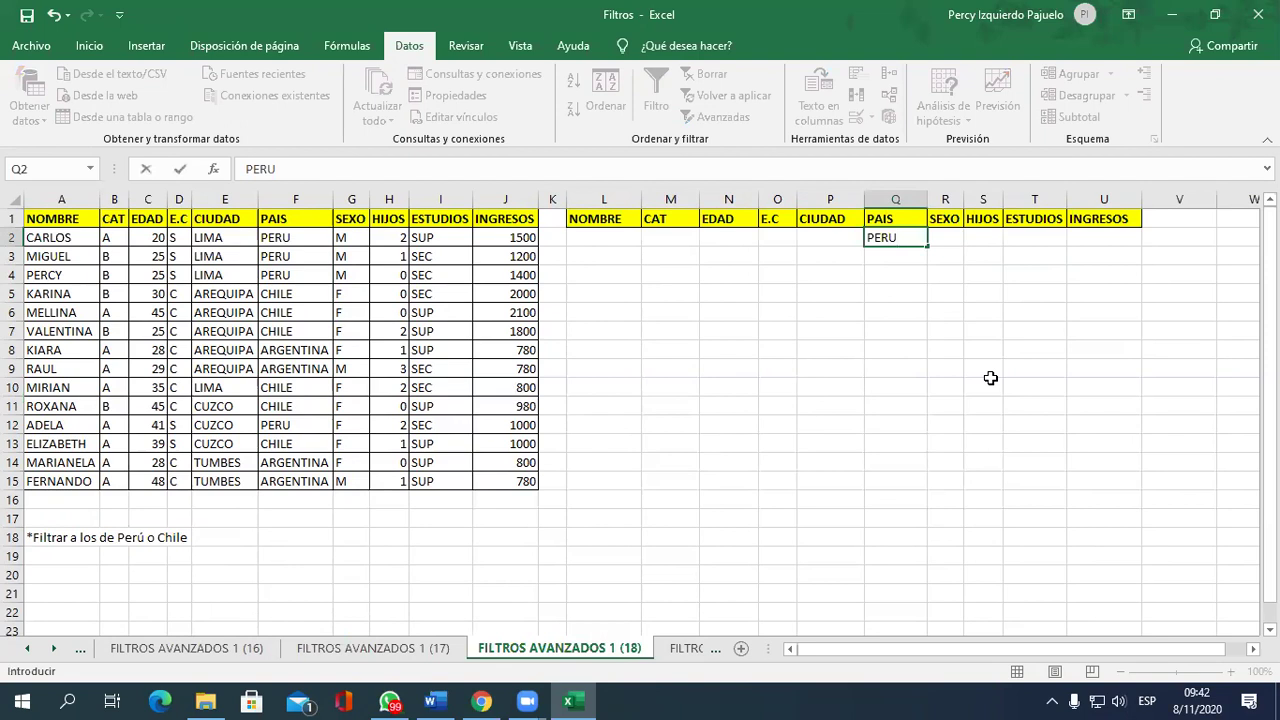
pyautogui.press('Return')
pyautogui.write('CHILE')
pyautogui.press('Return')
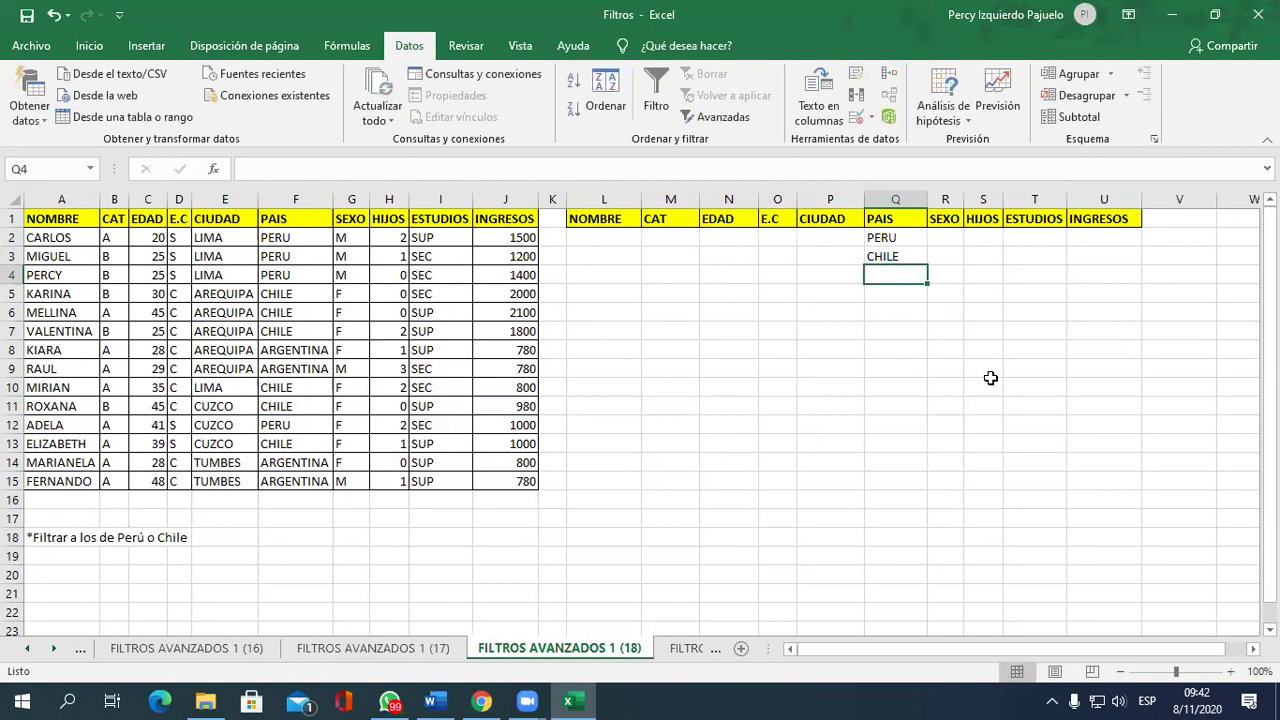
# Inspect the ARGENTINA, PERU, LIMA and CHILE entries, then return to the Datos ribbon.
pyautogui.click(274, 348)
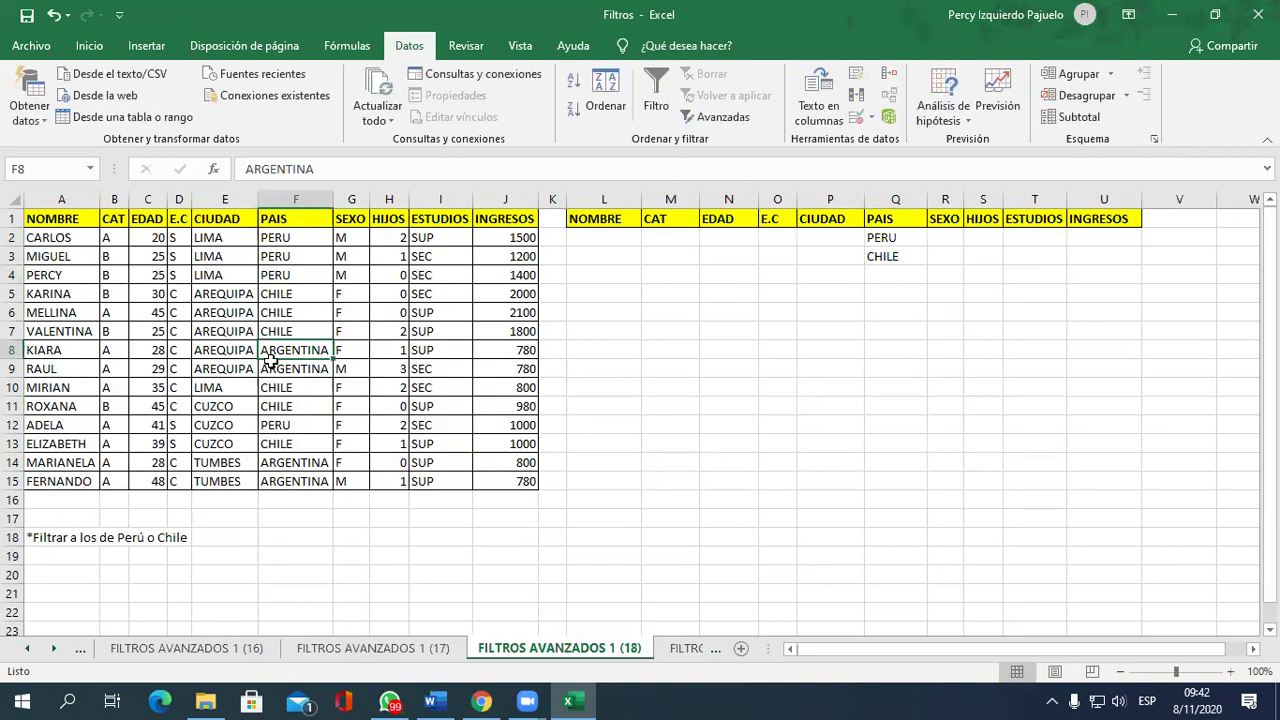
pyautogui.click(99, 45)
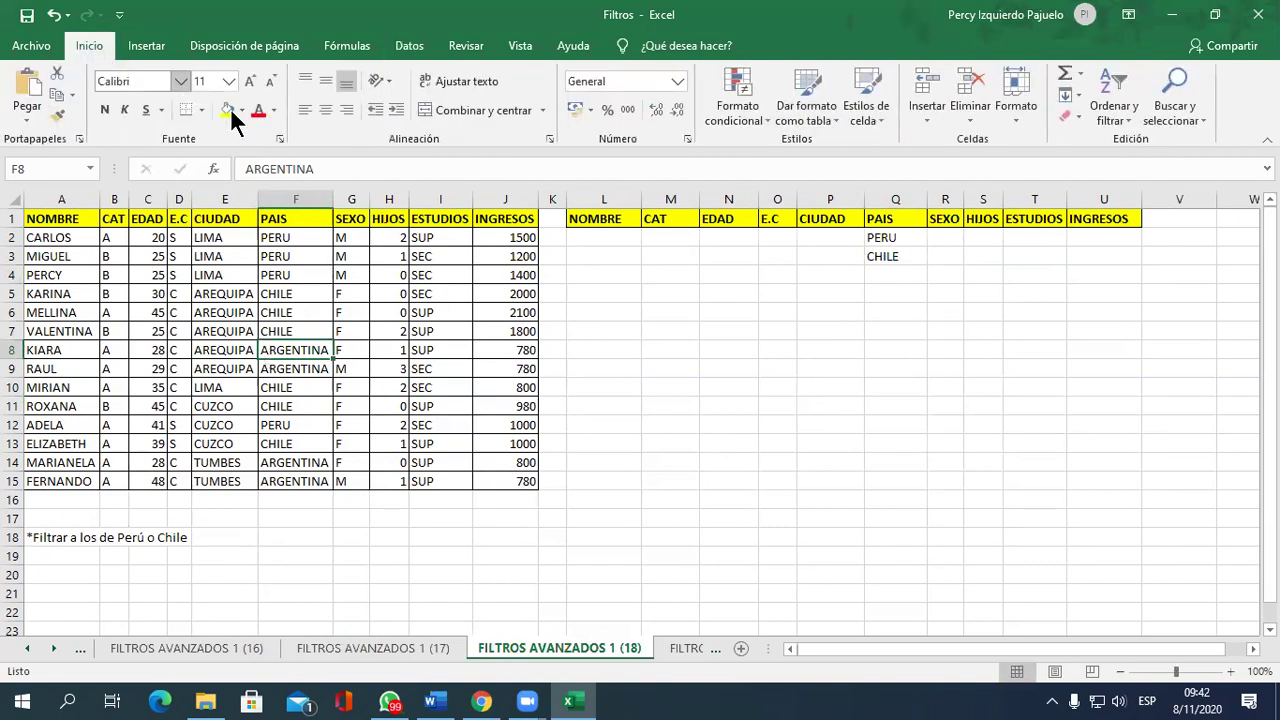
pyautogui.click(282, 275)
pyautogui.click(225, 387)
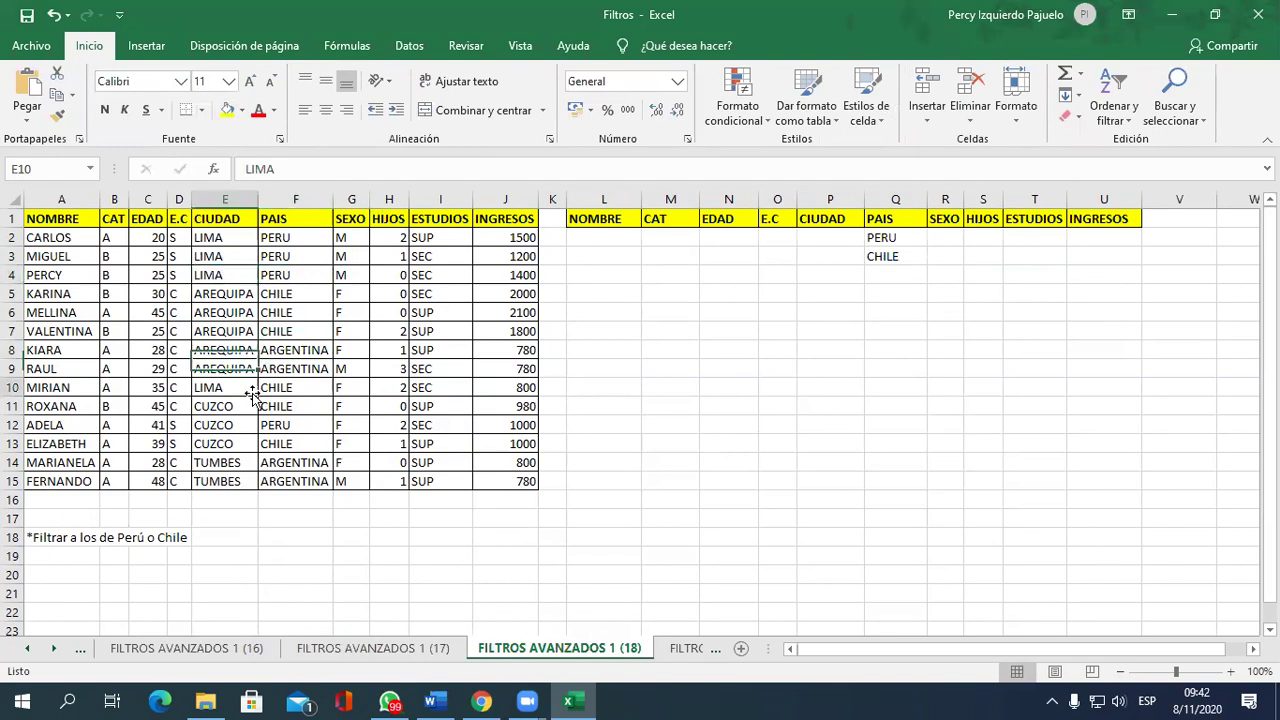
pyautogui.click(300, 312)
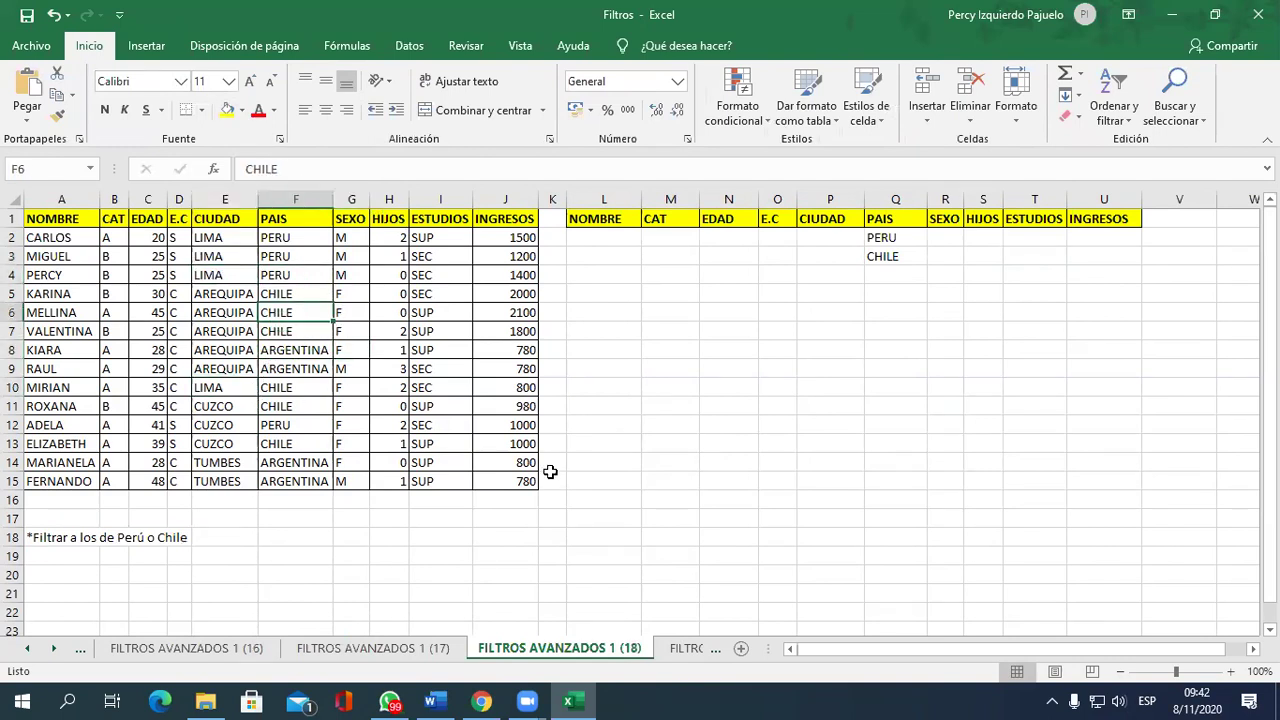
pyautogui.click(412, 46)
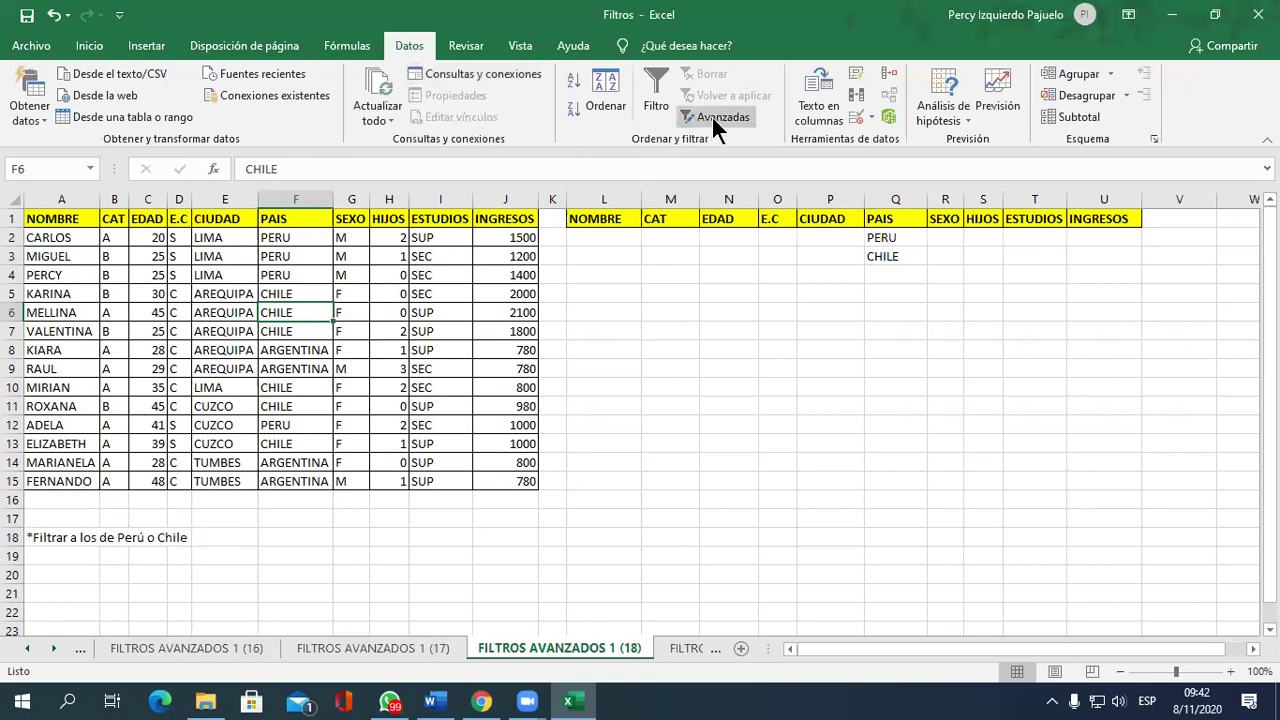
# Run Advanced Filter on A1:J15 with criteria Q1:Q3, copying results to A20.
pyautogui.click(713, 117)
pyautogui.click(708, 442)
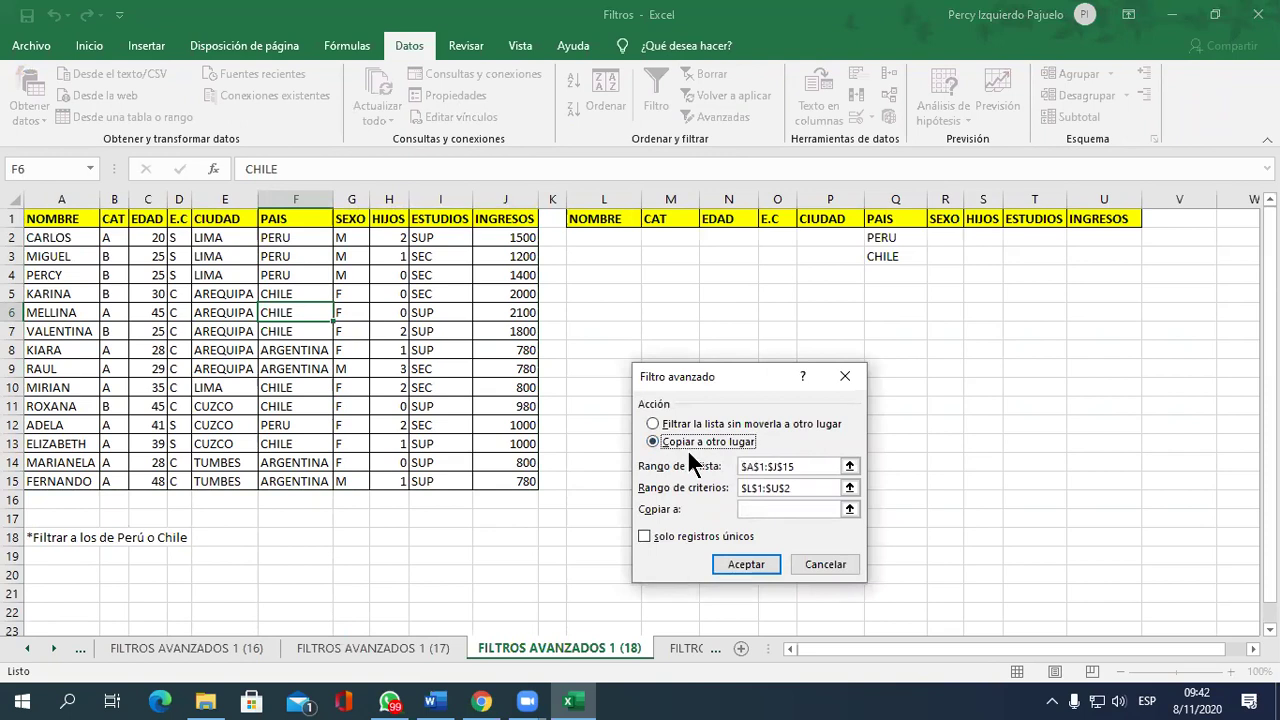
pyautogui.click(831, 465)
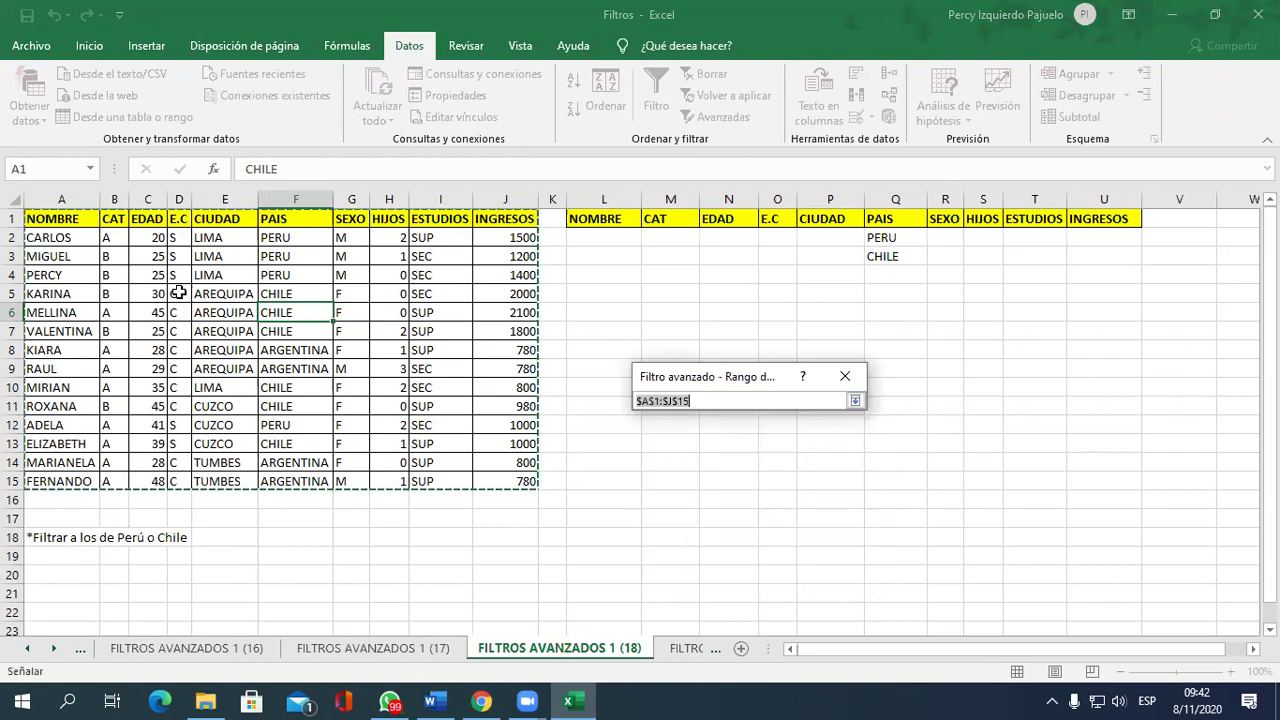
pyautogui.moveTo(88, 218)
pyautogui.mouseDown()
pyautogui.moveTo(520, 498)
pyautogui.moveTo(520, 481)
pyautogui.mouseUp()
pyautogui.click(855, 401)
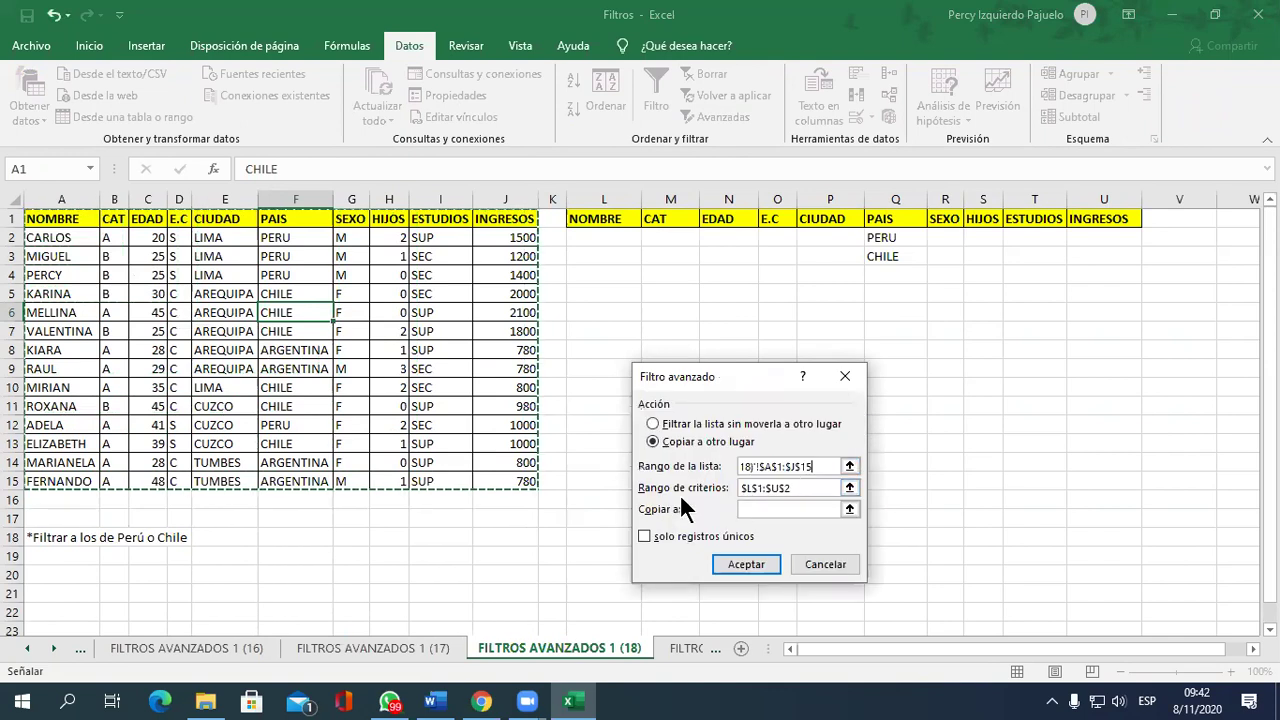
pyautogui.click(849, 488)
pyautogui.moveTo(893, 226); pyautogui.dragTo(893, 258)
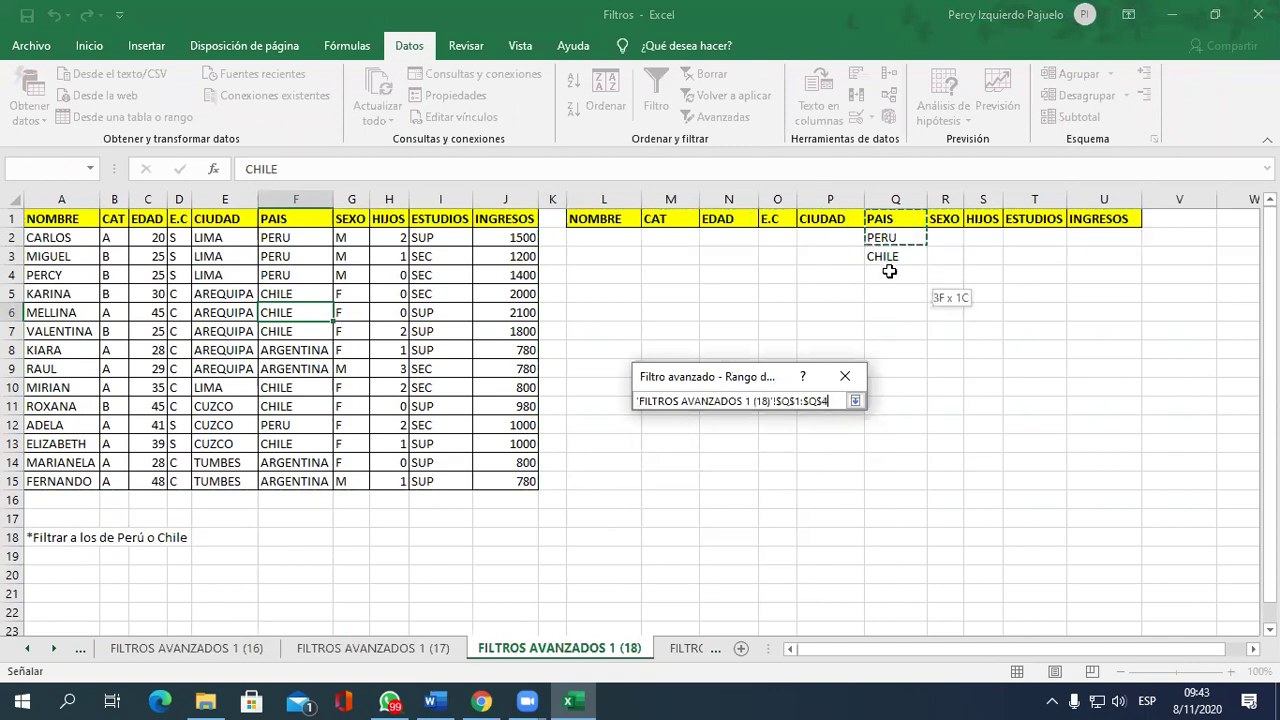
pyautogui.click(855, 401)
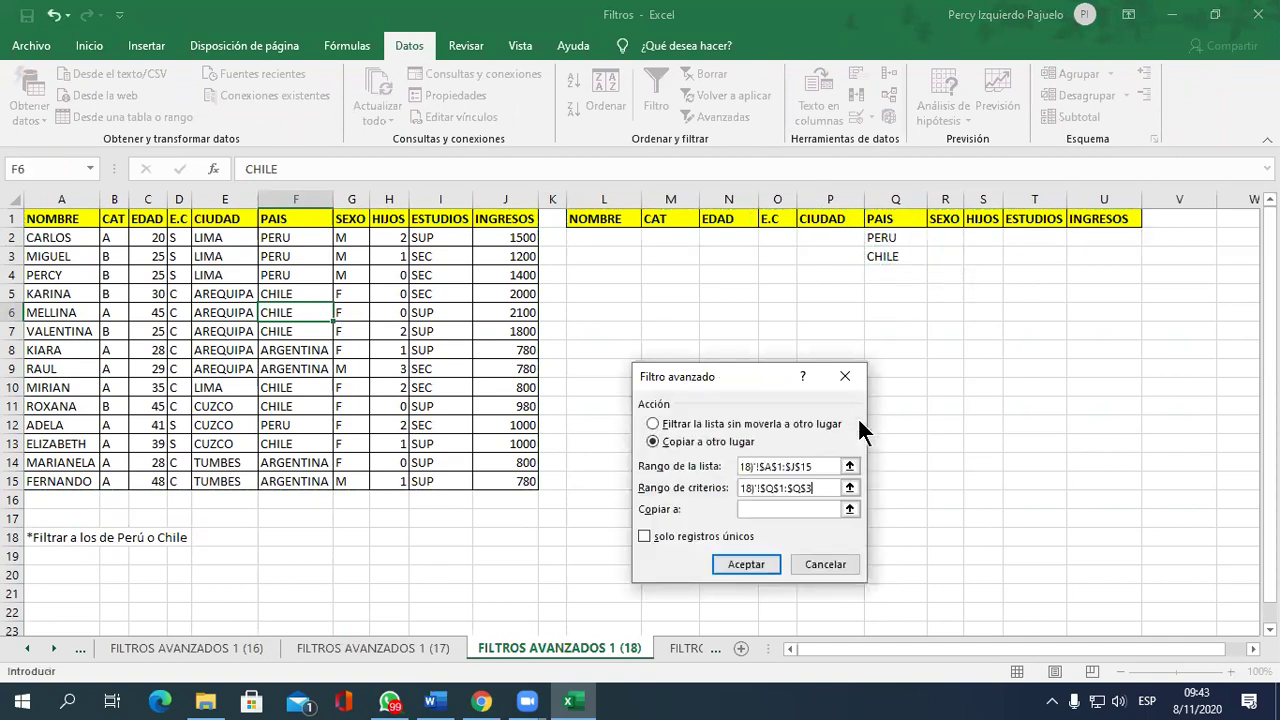
pyautogui.click(849, 510)
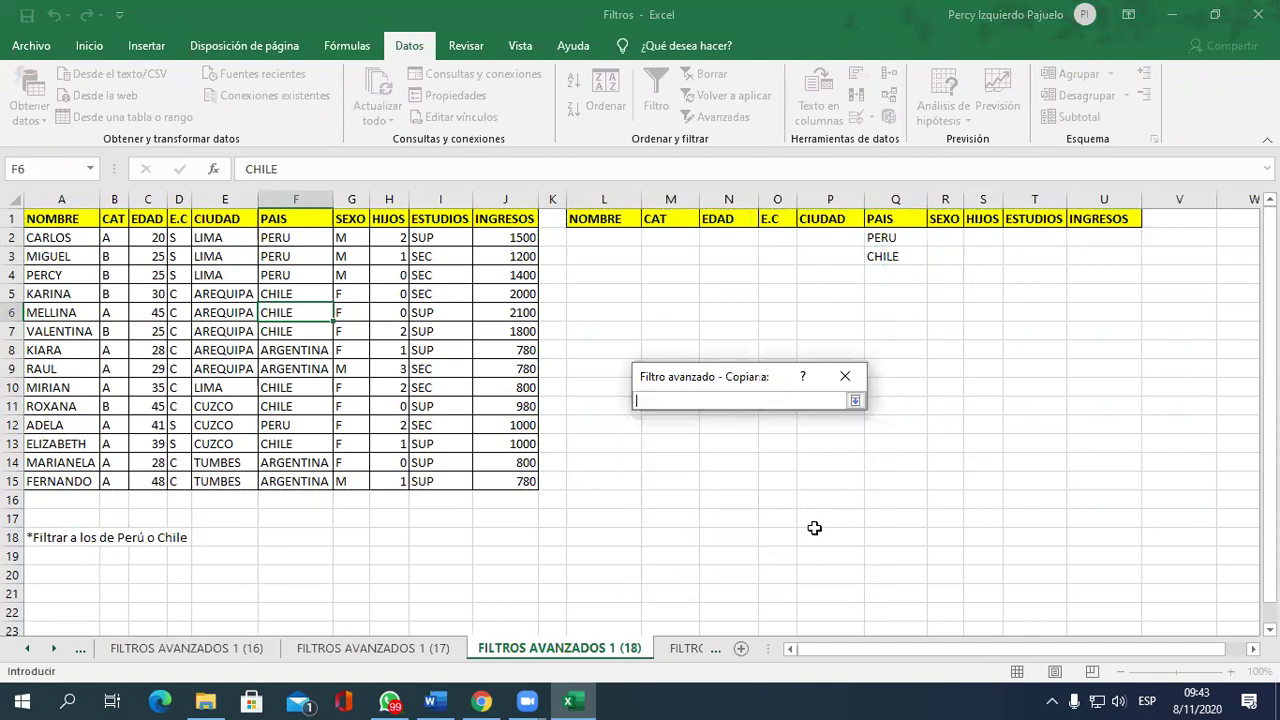
pyautogui.click(80, 574)
pyautogui.click(857, 399)
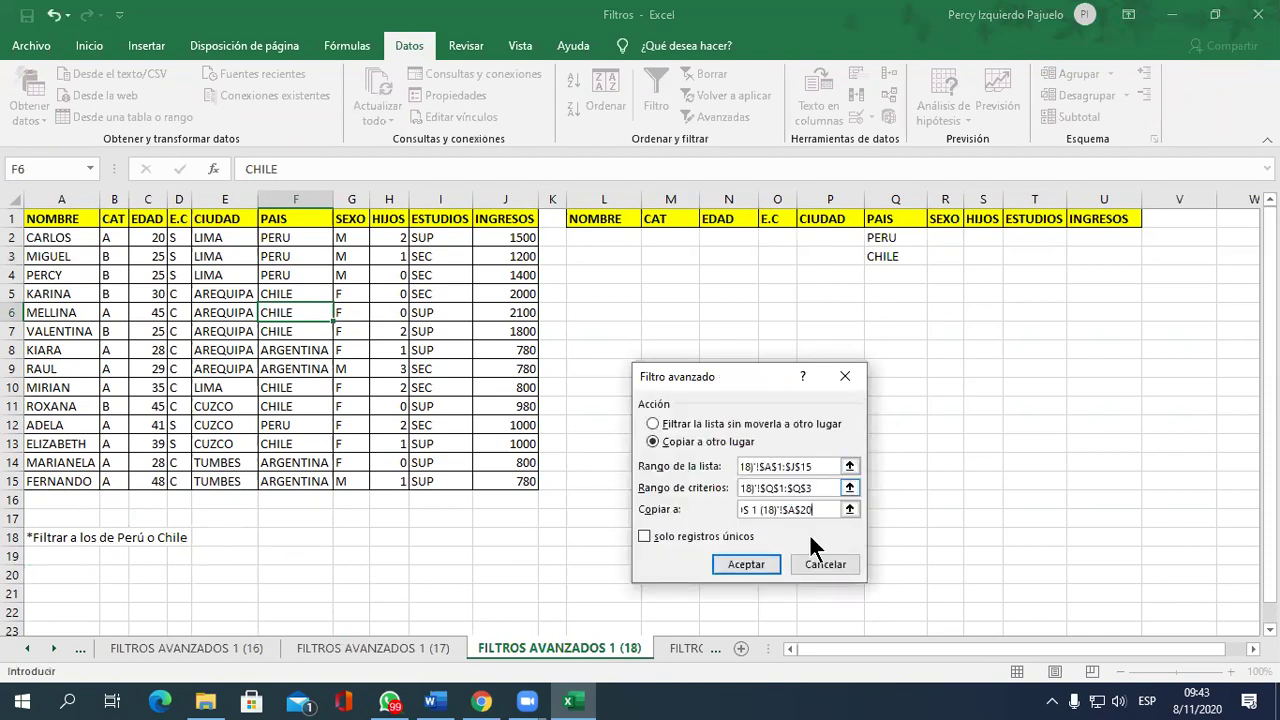
pyautogui.click(762, 566)
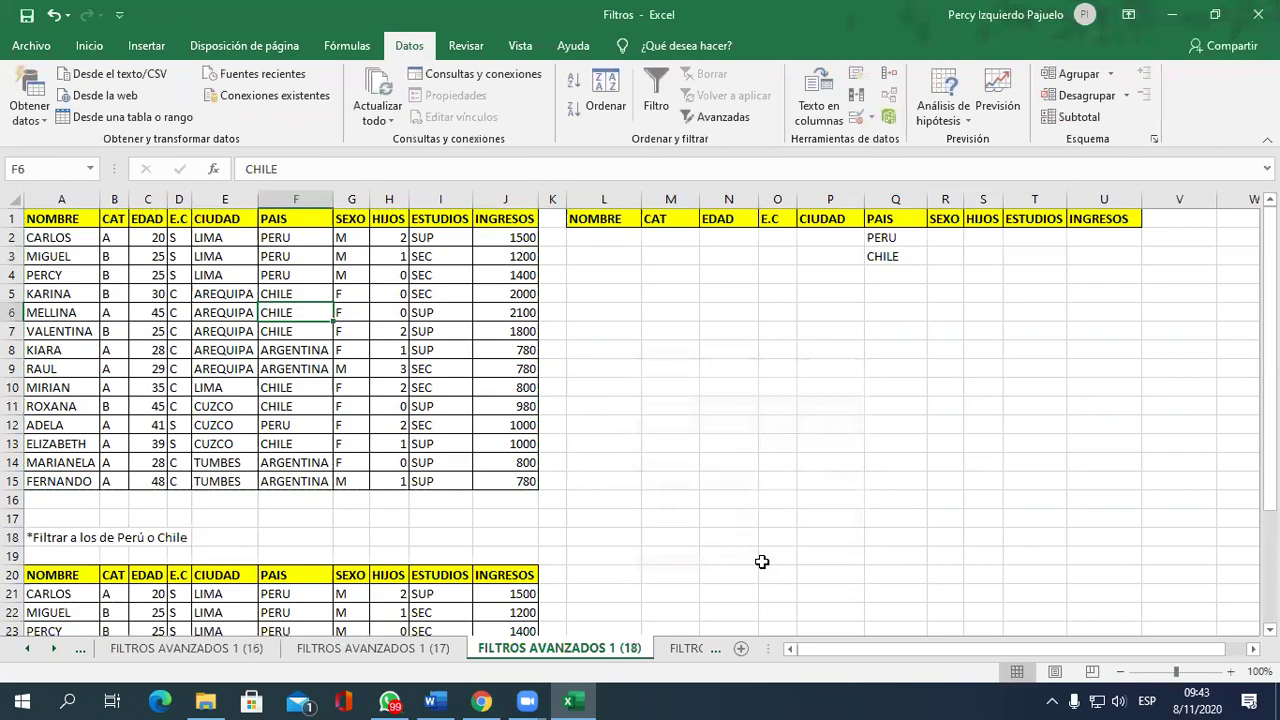
# Scroll through the copied results and check only PERU and CHILE rows appear.
pyautogui.scroll(-2, 762, 565)
pyautogui.scroll(-2, 763, 571)
pyautogui.scroll(2, 757, 591)
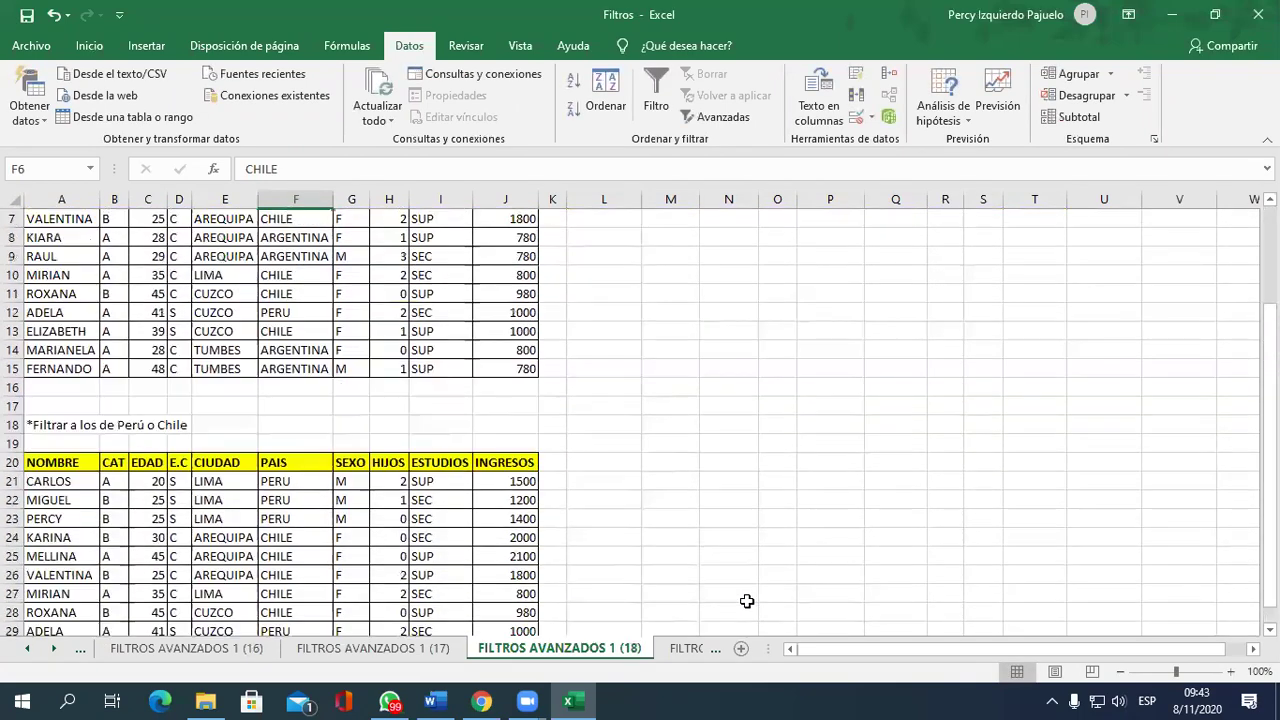
pyautogui.scroll(2, 750, 598)
pyautogui.scroll(-2, 747, 601)
pyautogui.scroll(-1, 752, 601)
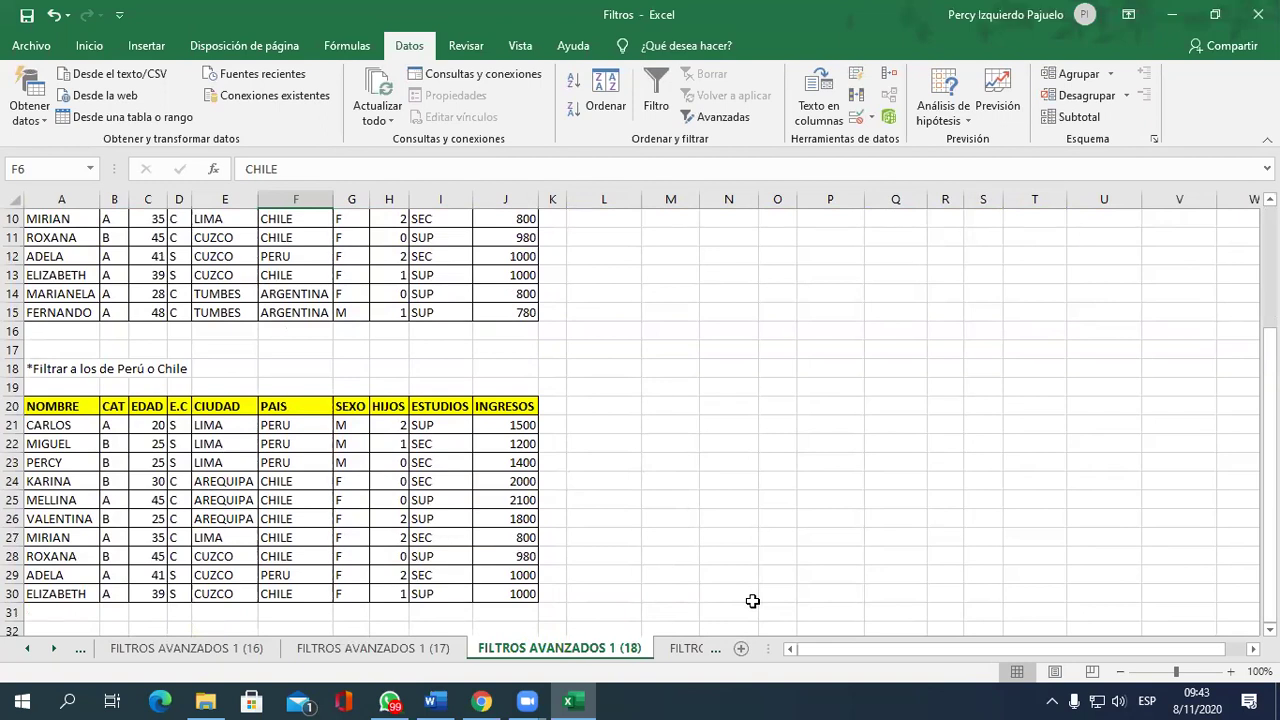
pyautogui.scroll(3, 752, 601)
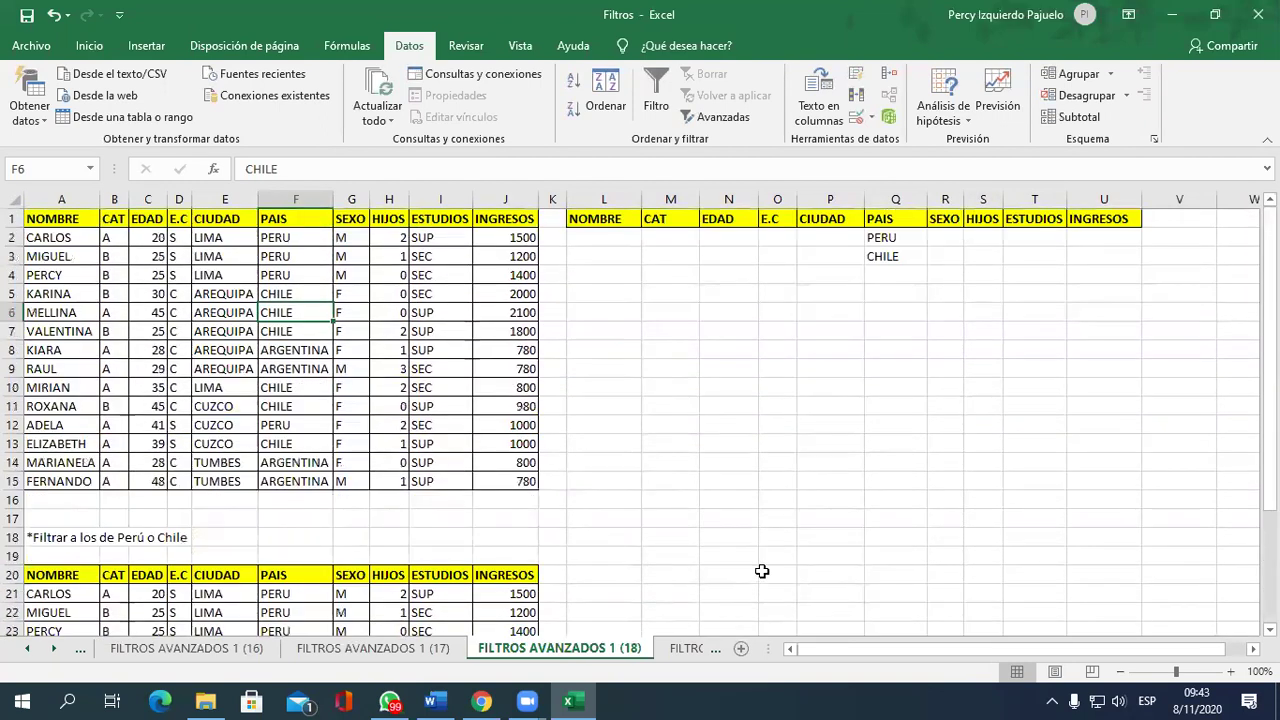
pyautogui.scroll(-2, 762, 571)
pyautogui.scroll(-1, 354, 486)
pyautogui.moveTo(300, 425); pyautogui.dragTo(306, 590)
pyautogui.moveTo(670, 537); pyautogui.dragTo(670, 556)
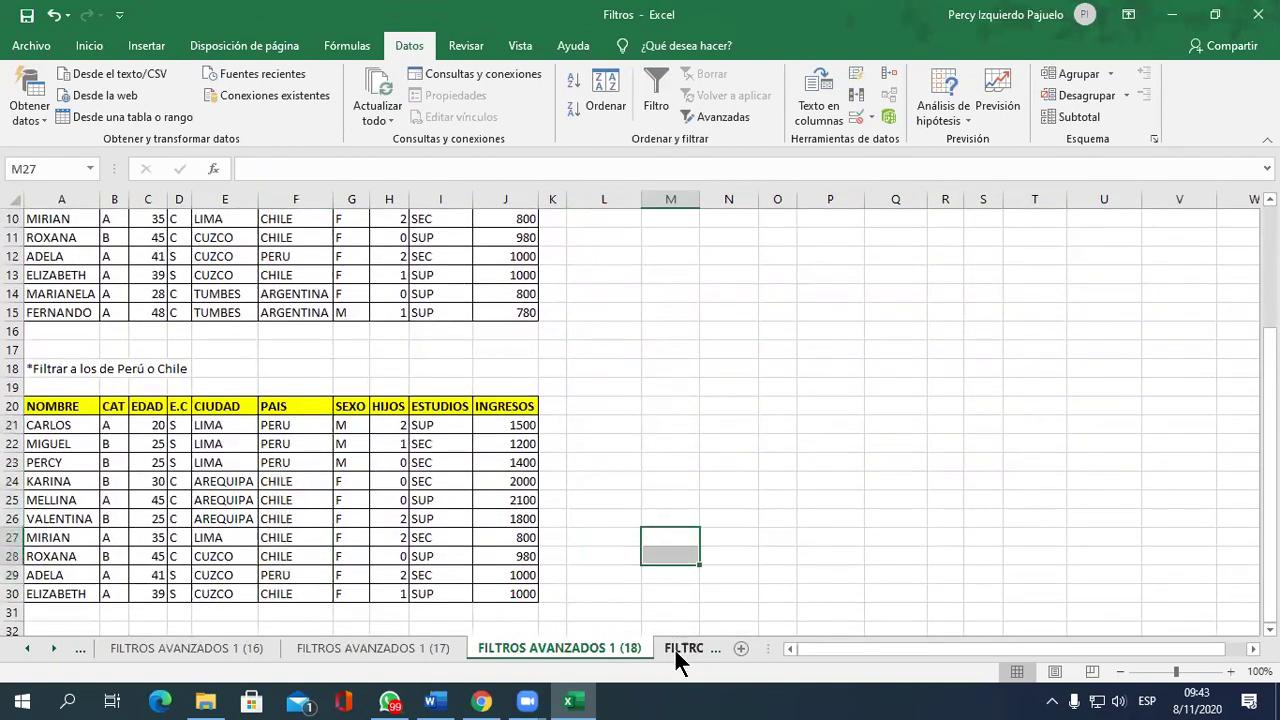
# On sheet (19), enter PERU in Q2 and ARGENTINA in Q3 under PAIS.
pyautogui.click(674, 648)
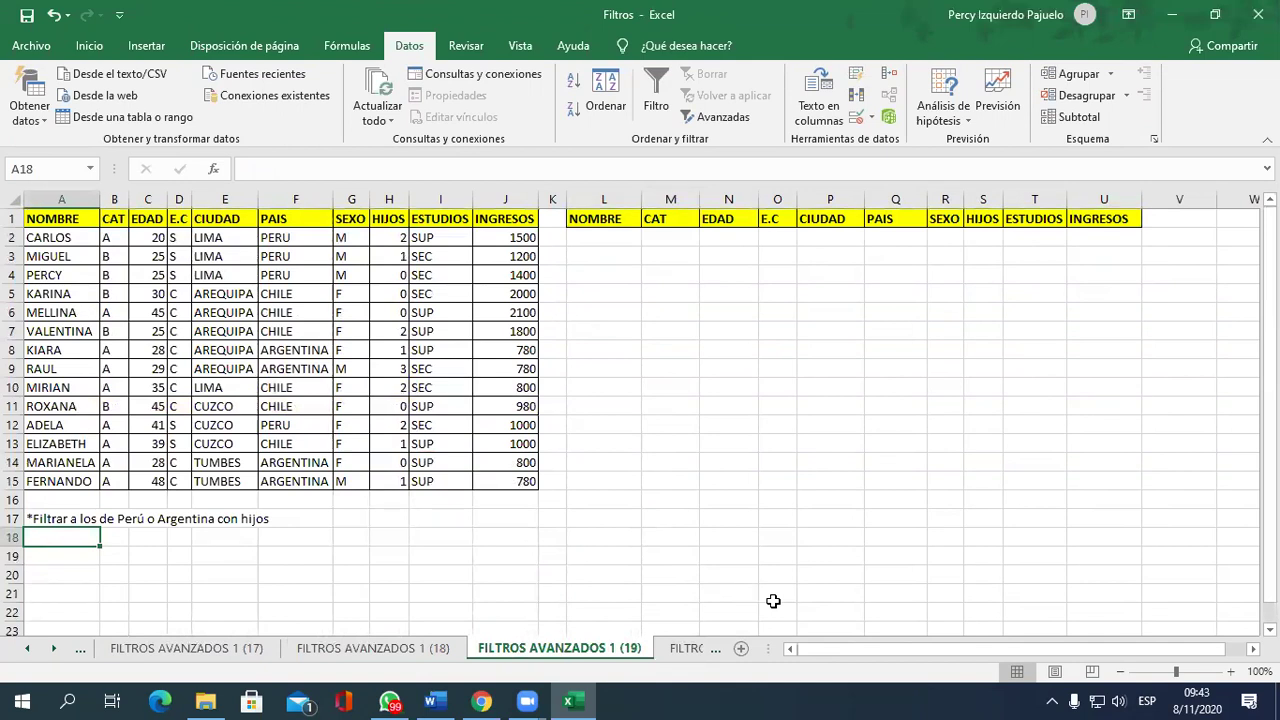
pyautogui.click(885, 233)
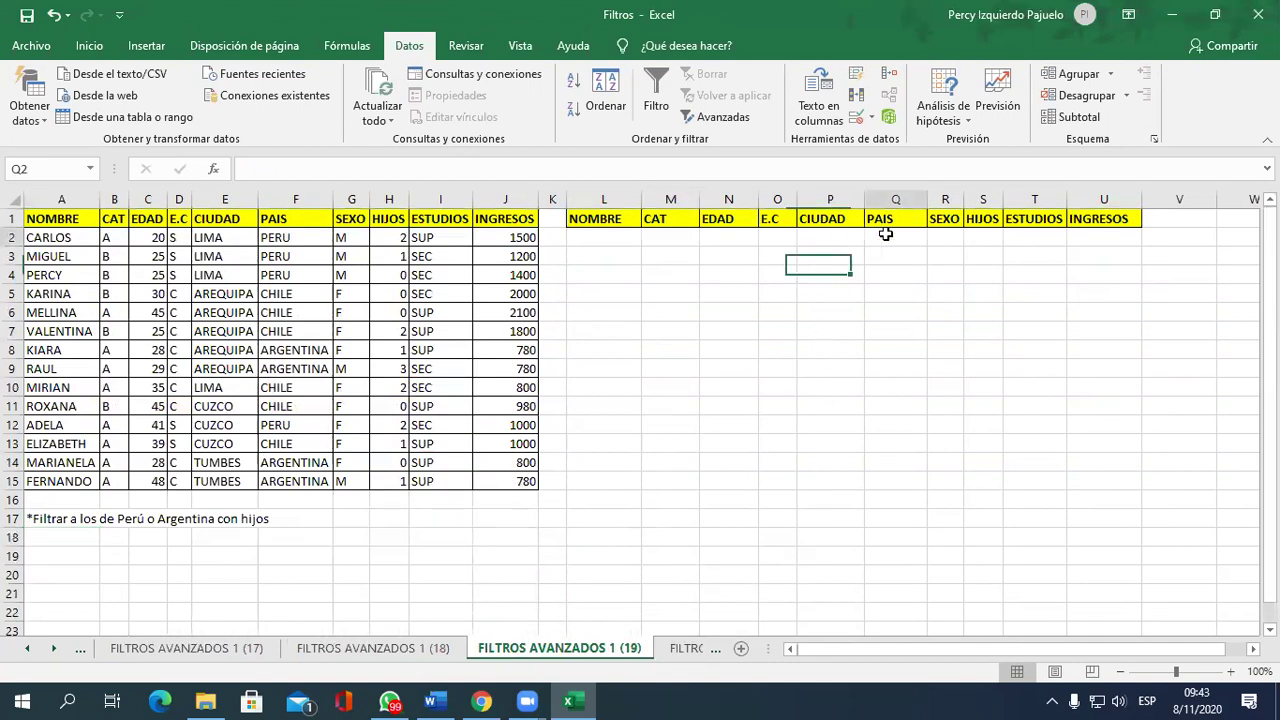
pyautogui.write('PERU')
pyautogui.press('Return')
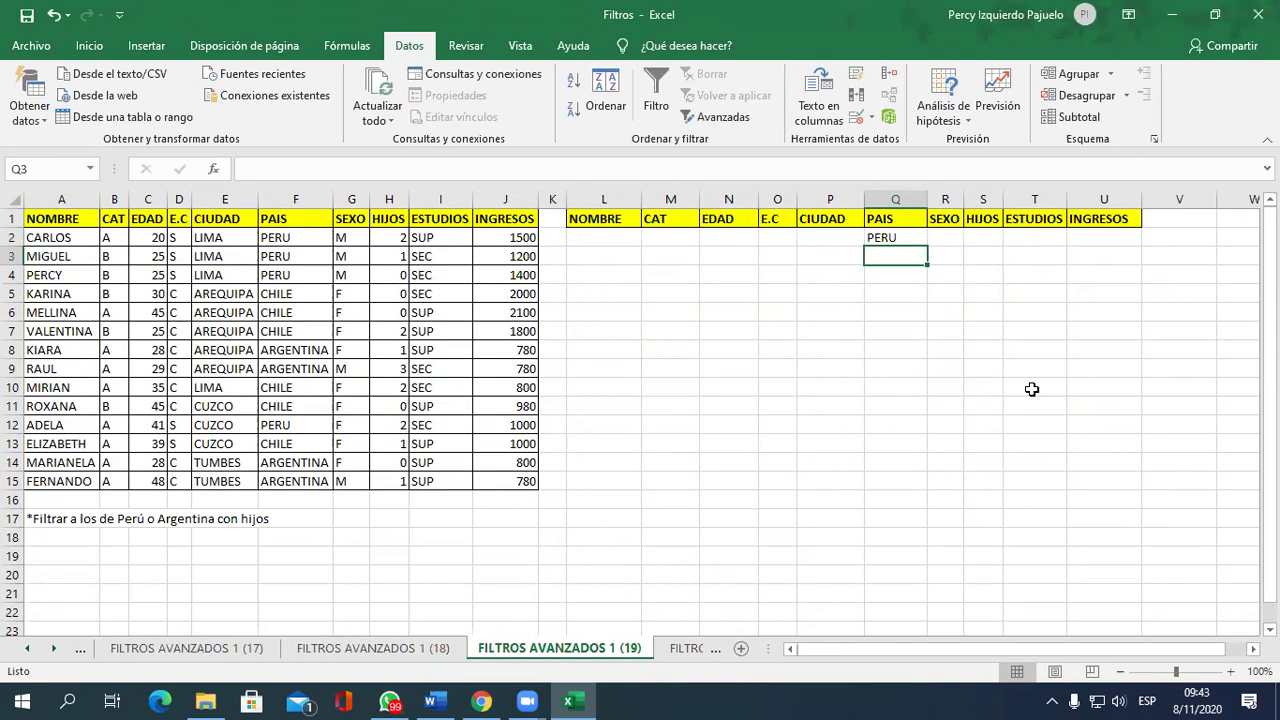
pyautogui.write('ARGENTINA')
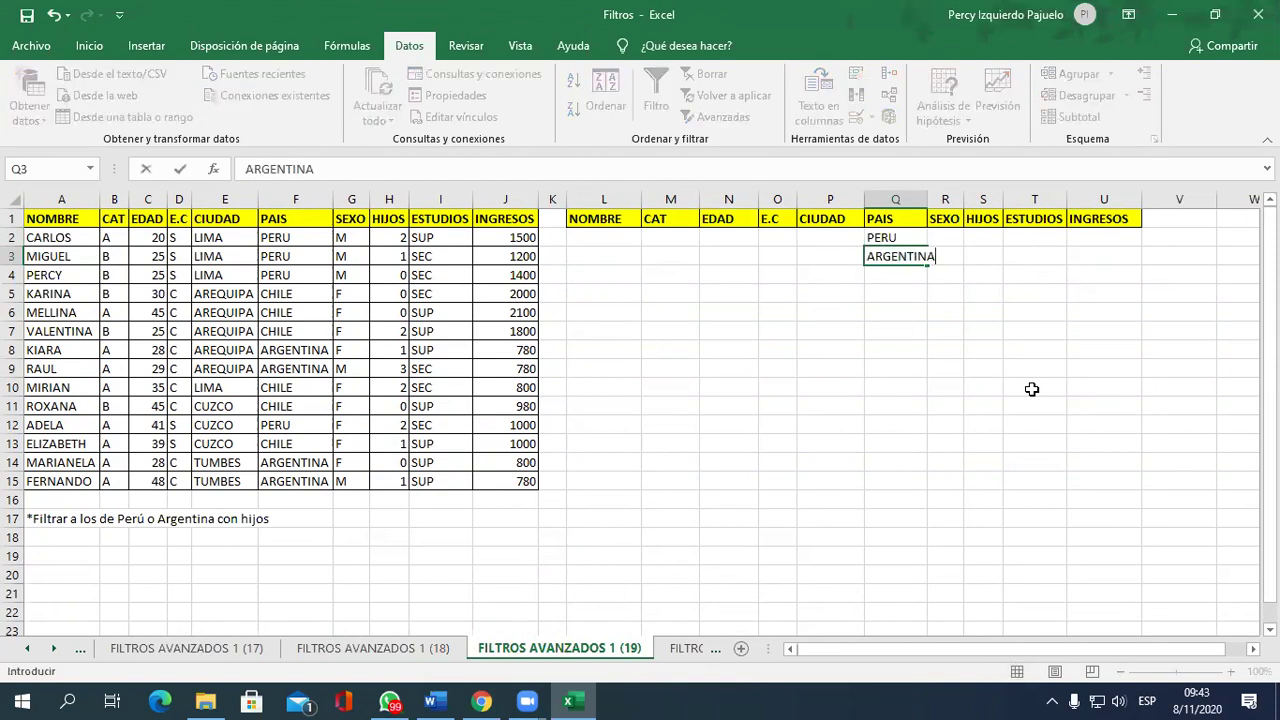
pyautogui.press('Tab')
# Add the HIJOS condition >0 in S2 and S3 for both country rows.
pyautogui.press('Up')
pyautogui.press('Right')
pyautogui.write('>0')
pyautogui.press('Return')
pyautogui.write('<0')
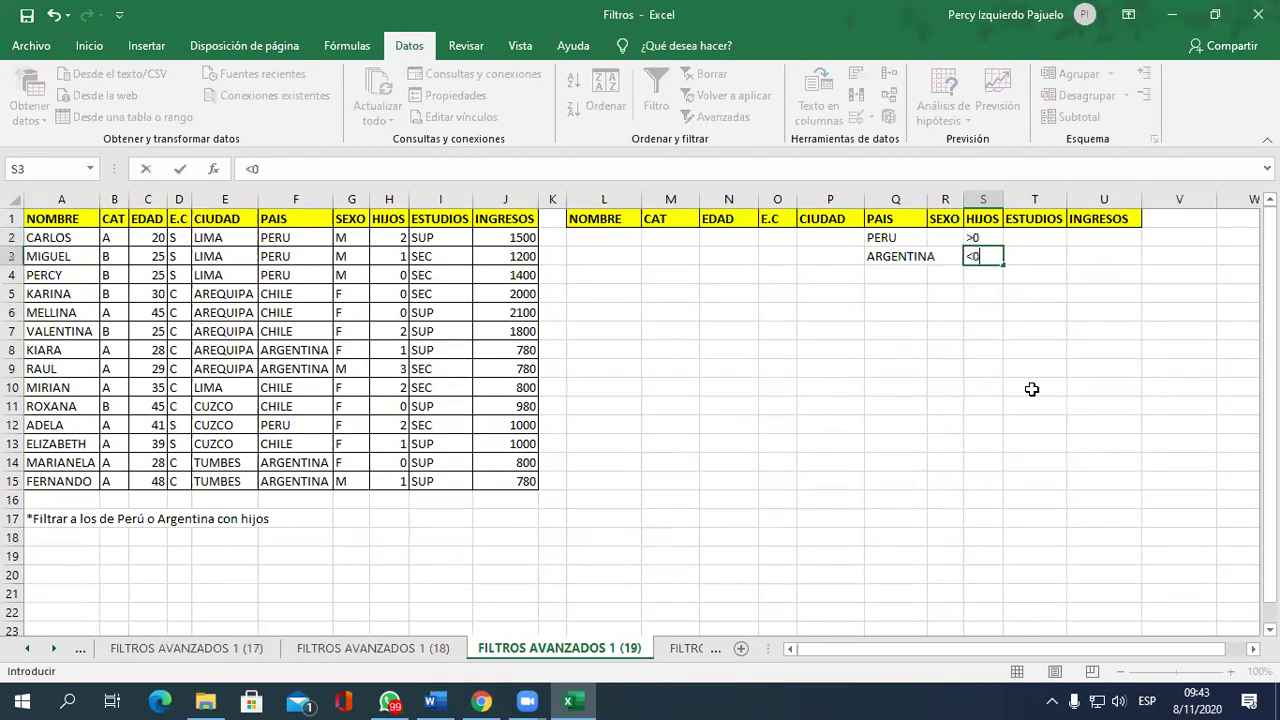
pyautogui.press('Return')
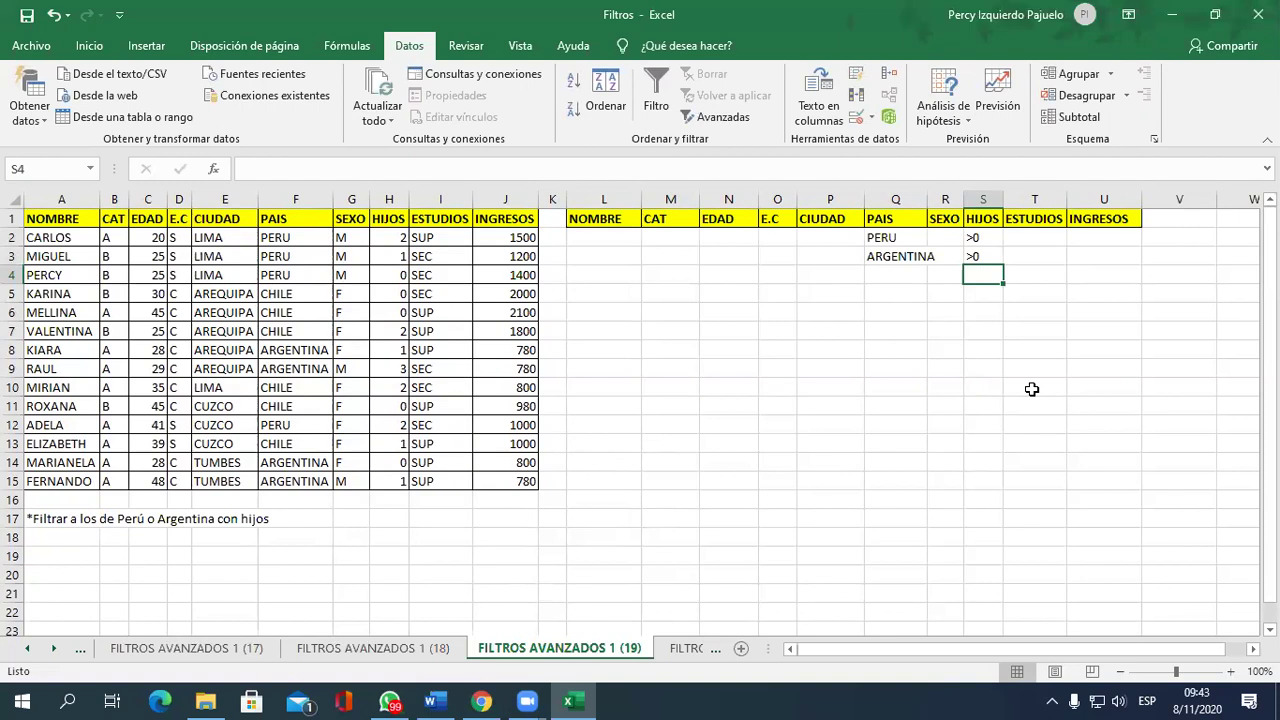
pyautogui.click(887, 539)
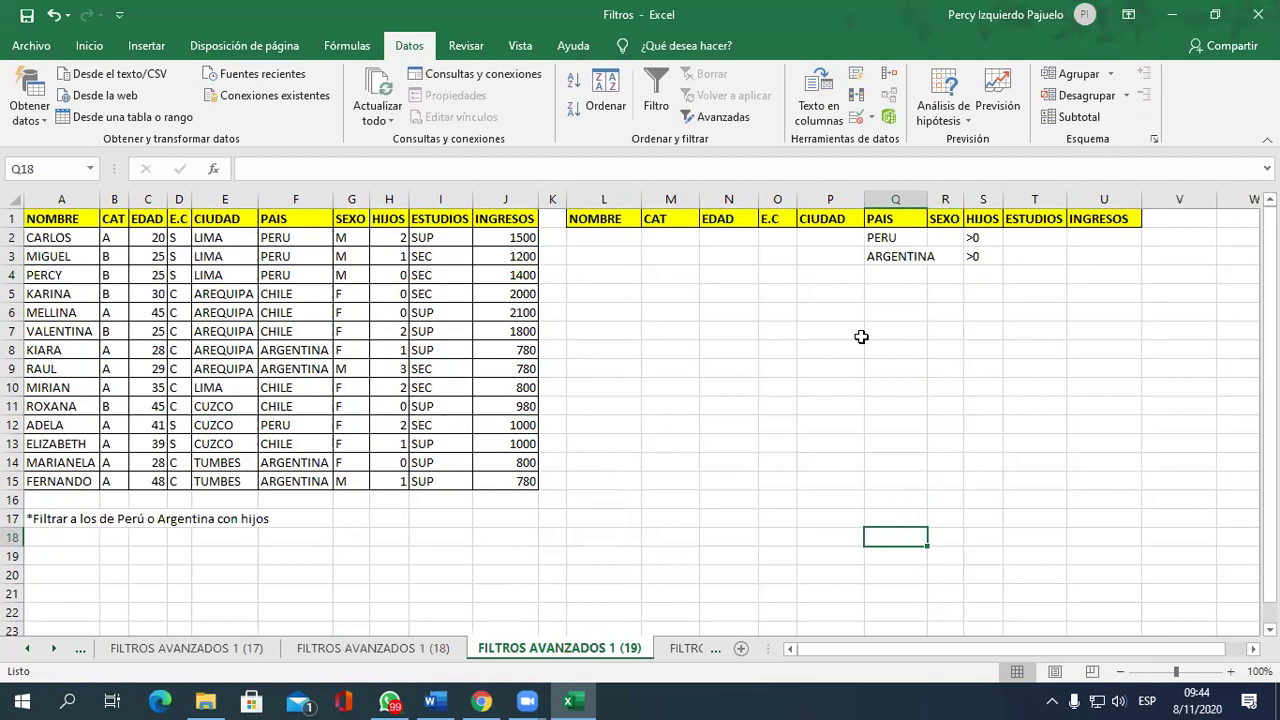
# Start an Advanced Filter set to copy elsewhere, with list range A1:J15.
pyautogui.click(297, 318)
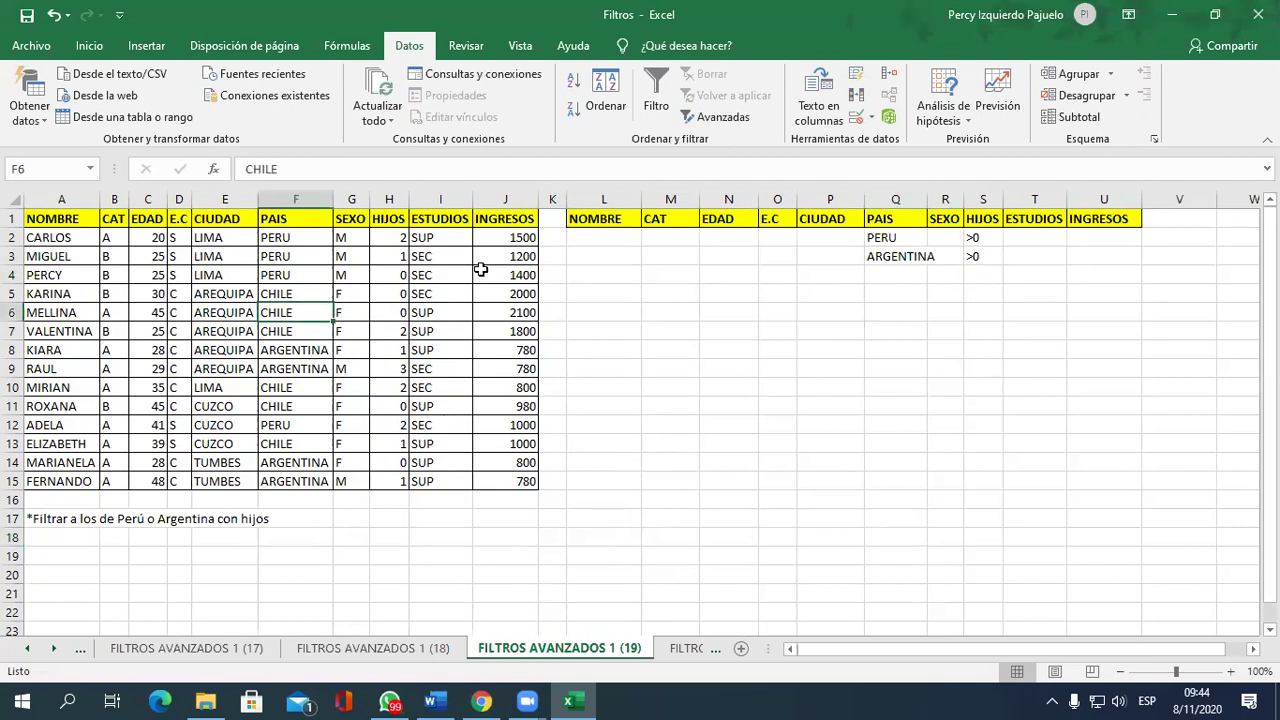
pyautogui.click(702, 117)
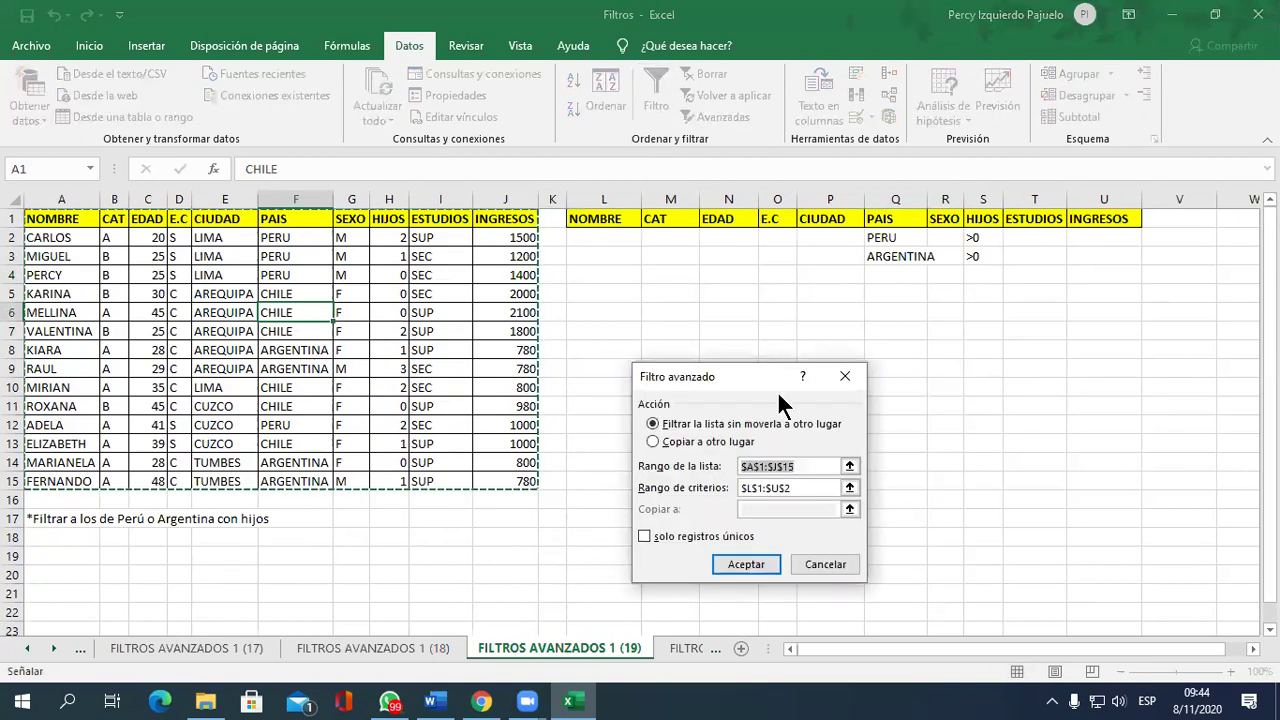
pyautogui.click(736, 445)
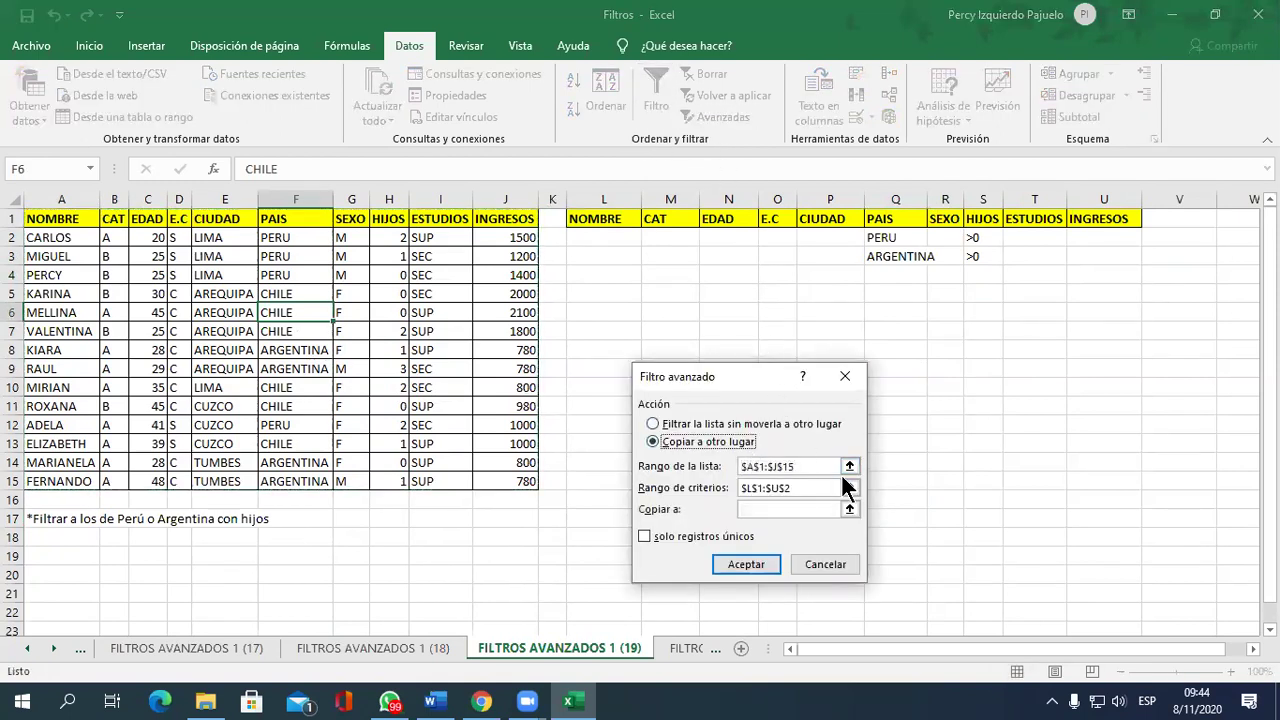
pyautogui.click(849, 487)
pyautogui.moveTo(52, 224)
pyautogui.mouseDown()
pyautogui.moveTo(357, 405)
pyautogui.moveTo(527, 481)
pyautogui.mouseUp()
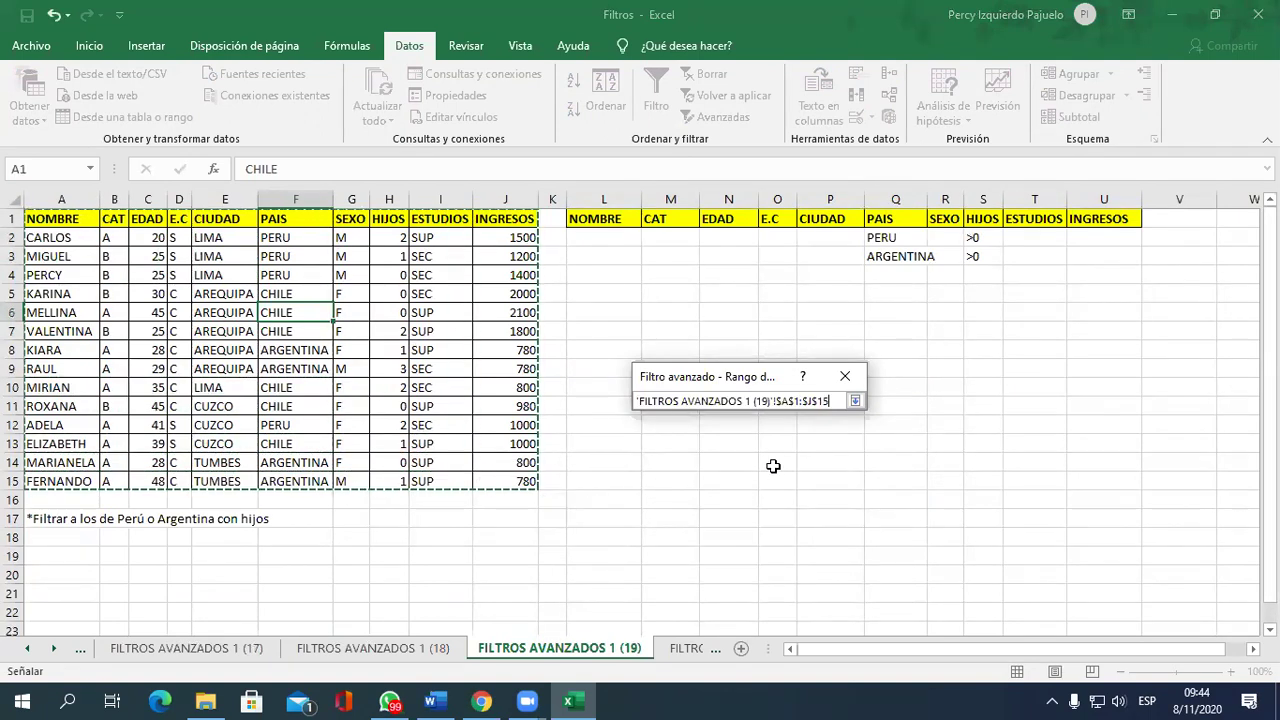
pyautogui.click(850, 401)
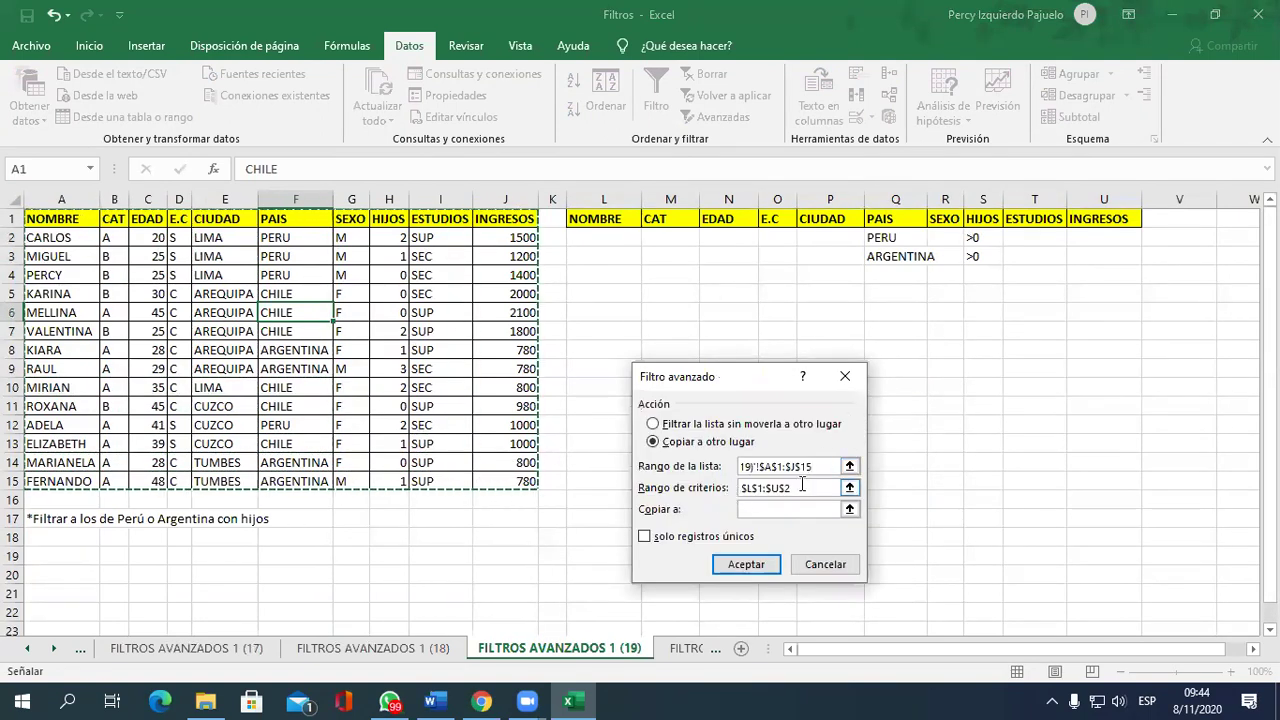
# Set criteria range Q1:S3 and destination A19, then run the filter.
pyautogui.click(849, 487)
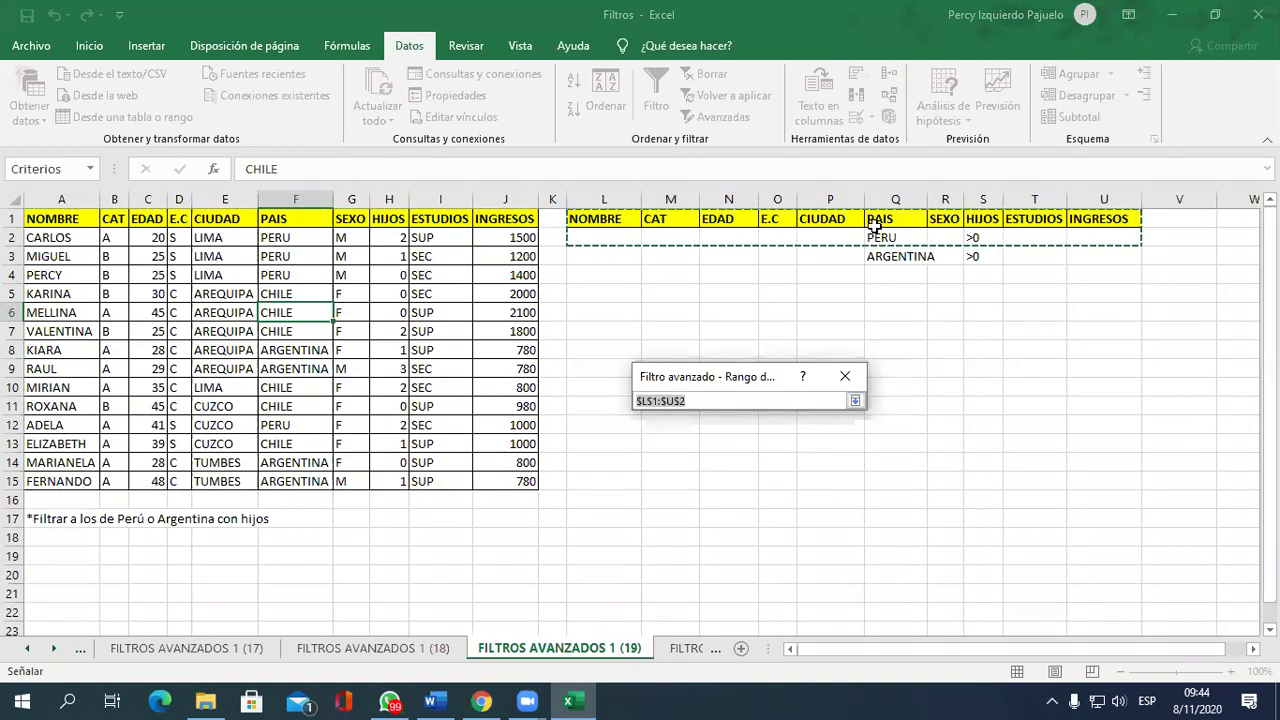
pyautogui.moveTo(875, 225); pyautogui.dragTo(985, 258)
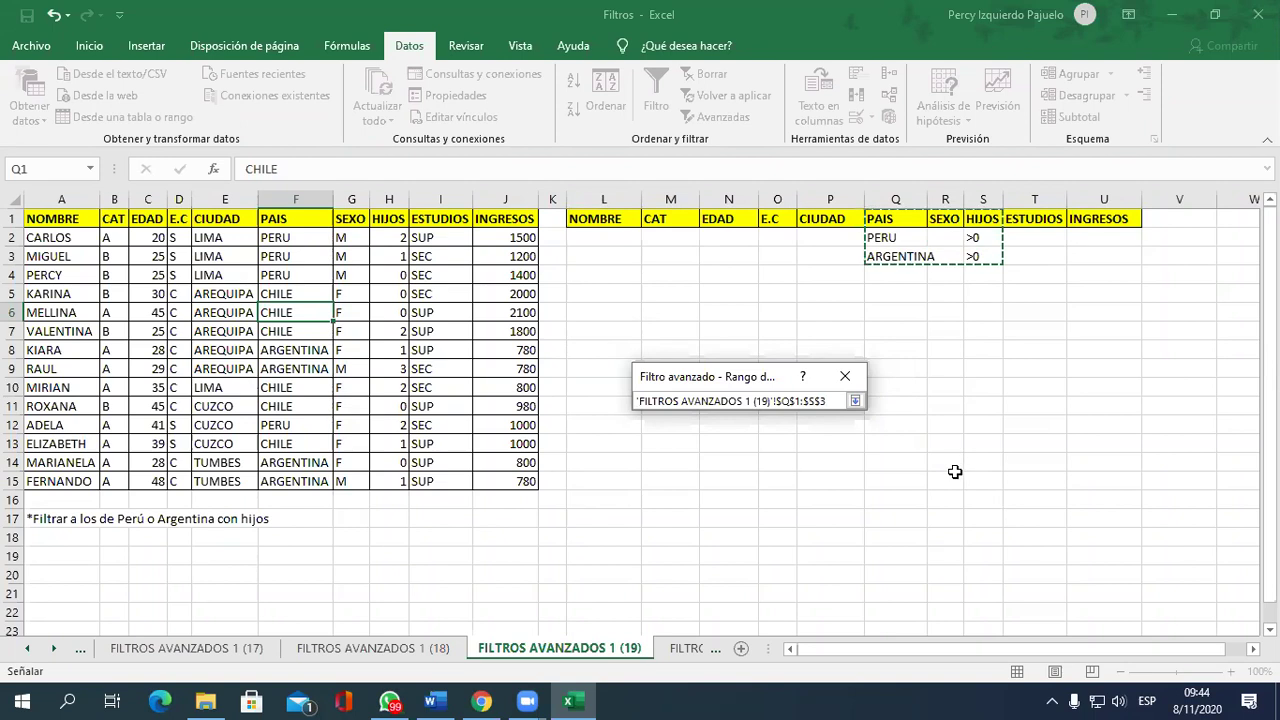
pyautogui.click(855, 400)
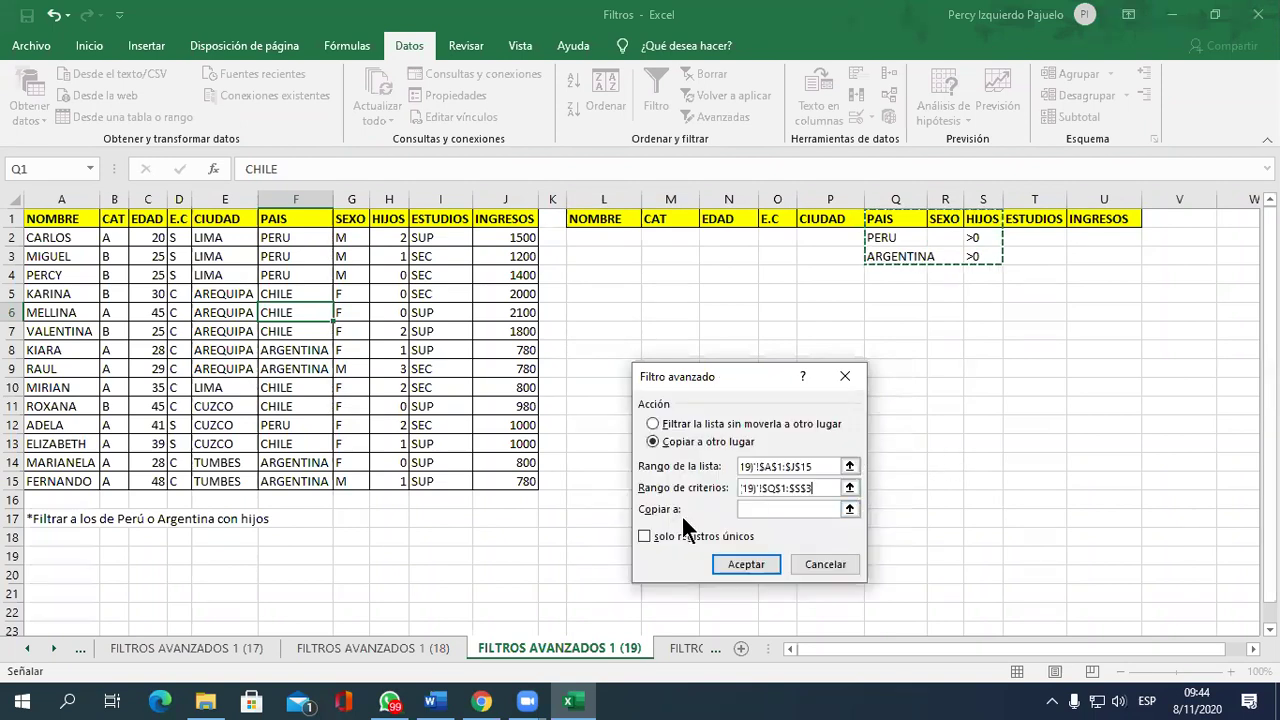
pyautogui.click(849, 509)
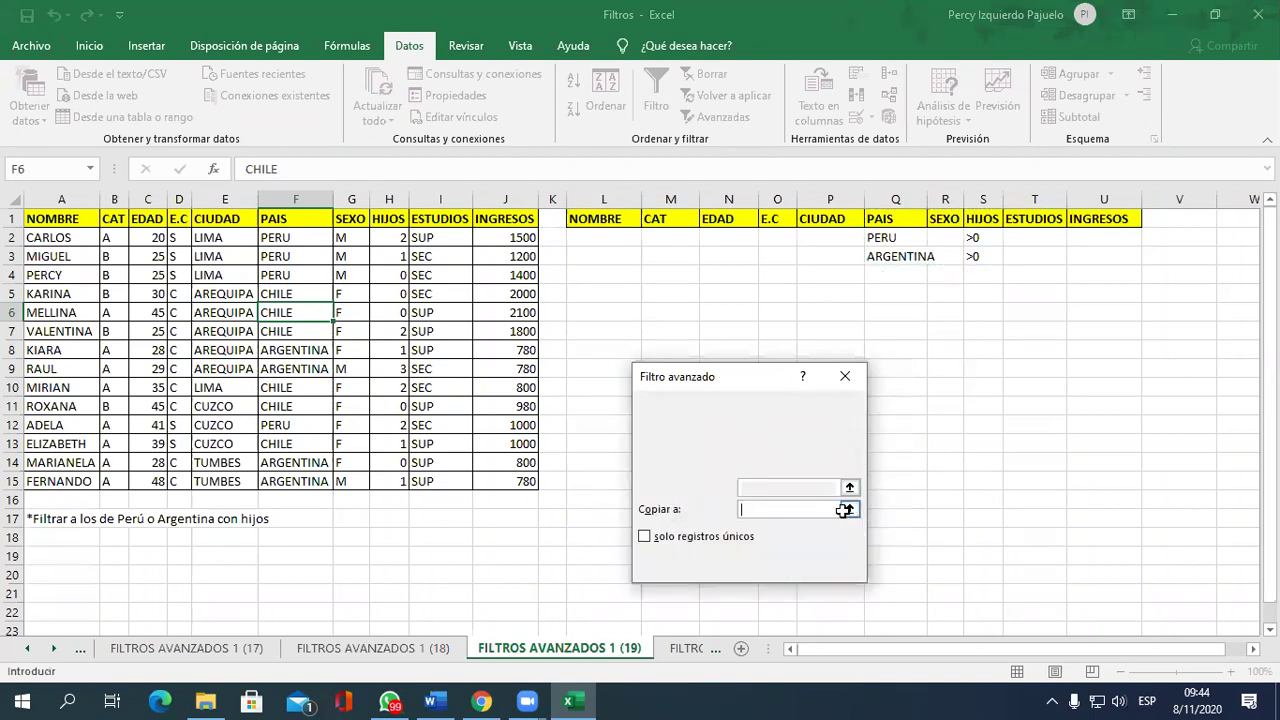
pyautogui.click(70, 554)
pyautogui.click(855, 400)
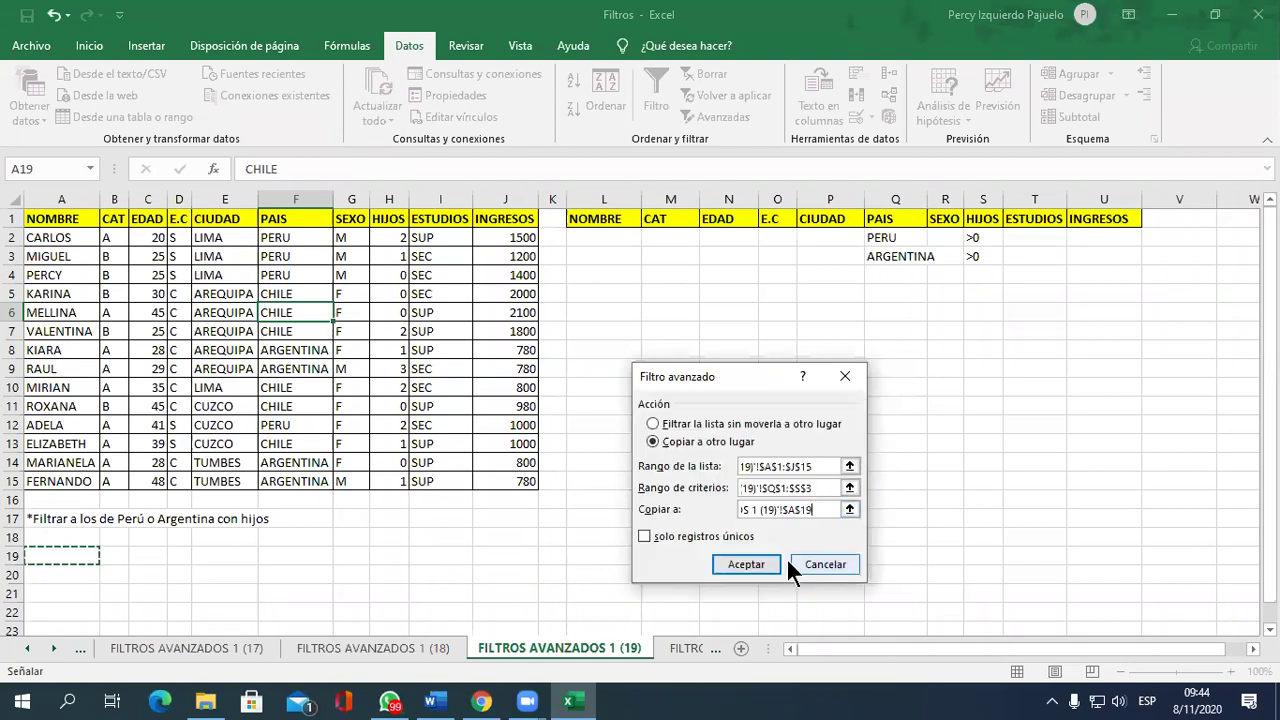
pyautogui.click(747, 565)
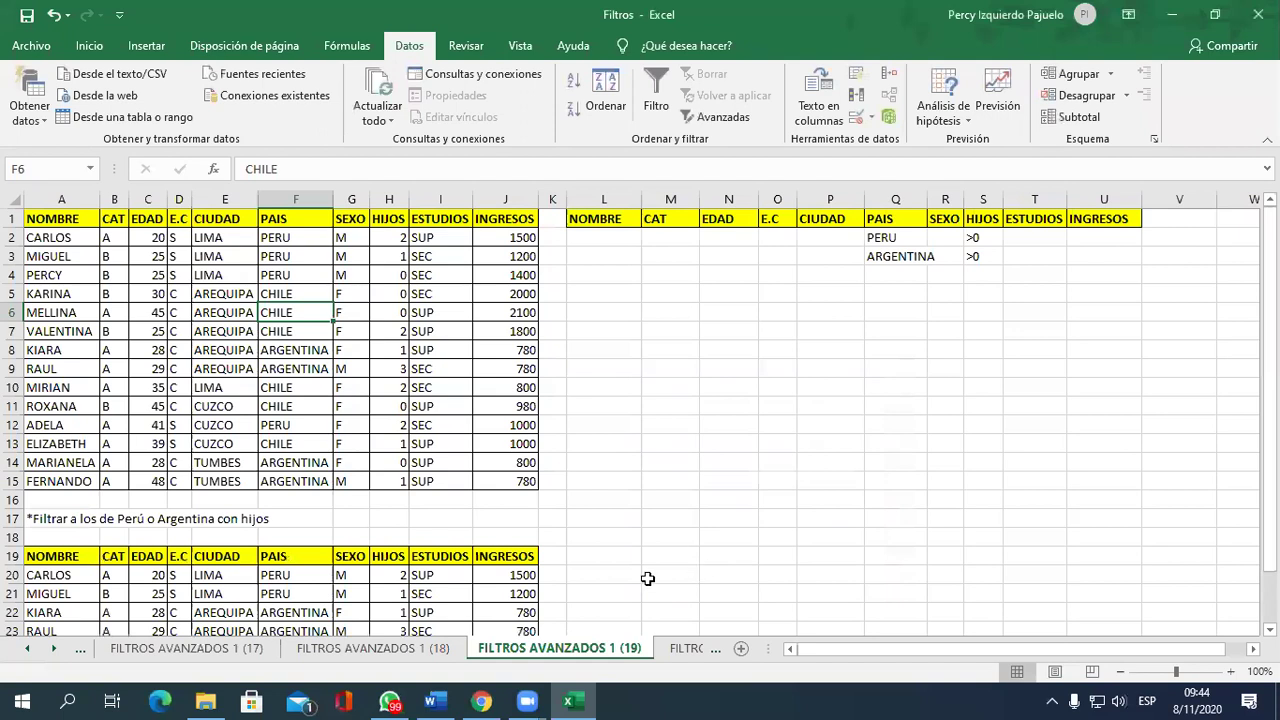
# Verify the PAIS and HIJOS values of the results, then go to sheet FILTROS AVANZADOS 1 (20).
pyautogui.scroll(-1, 606, 520)
pyautogui.moveTo(311, 517); pyautogui.dragTo(311, 612)
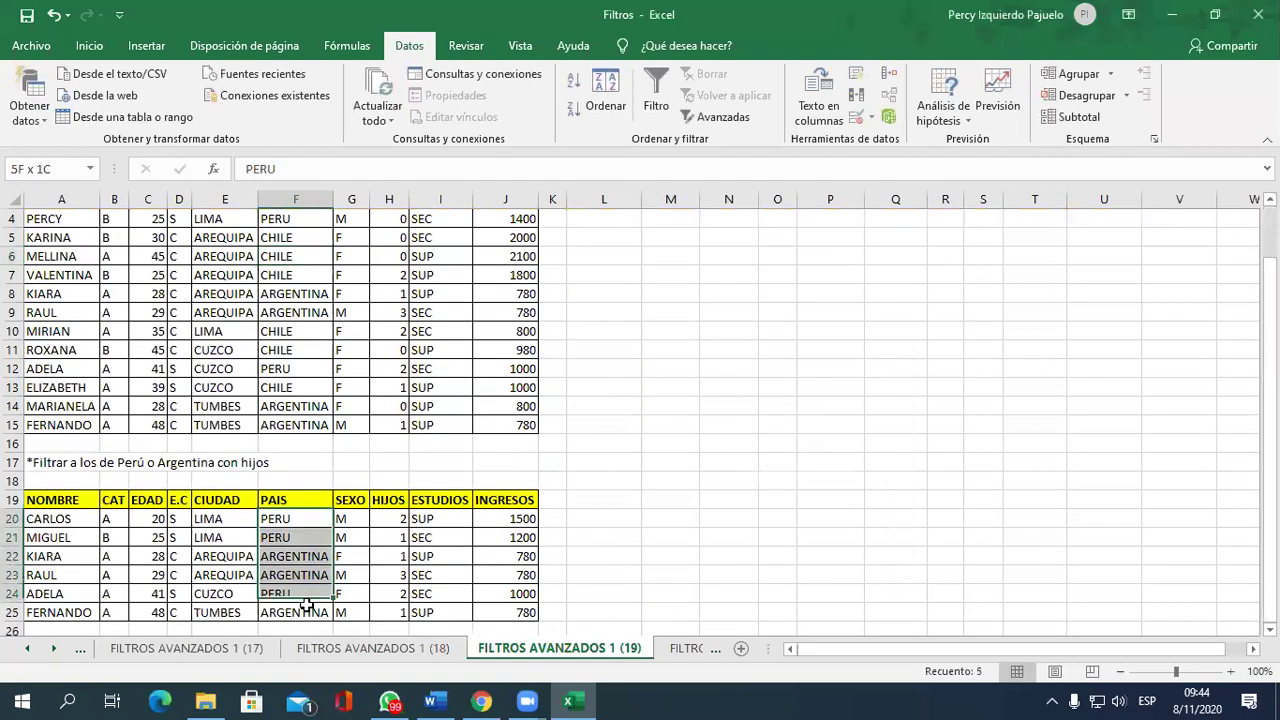
pyautogui.moveTo(400, 520); pyautogui.dragTo(400, 612)
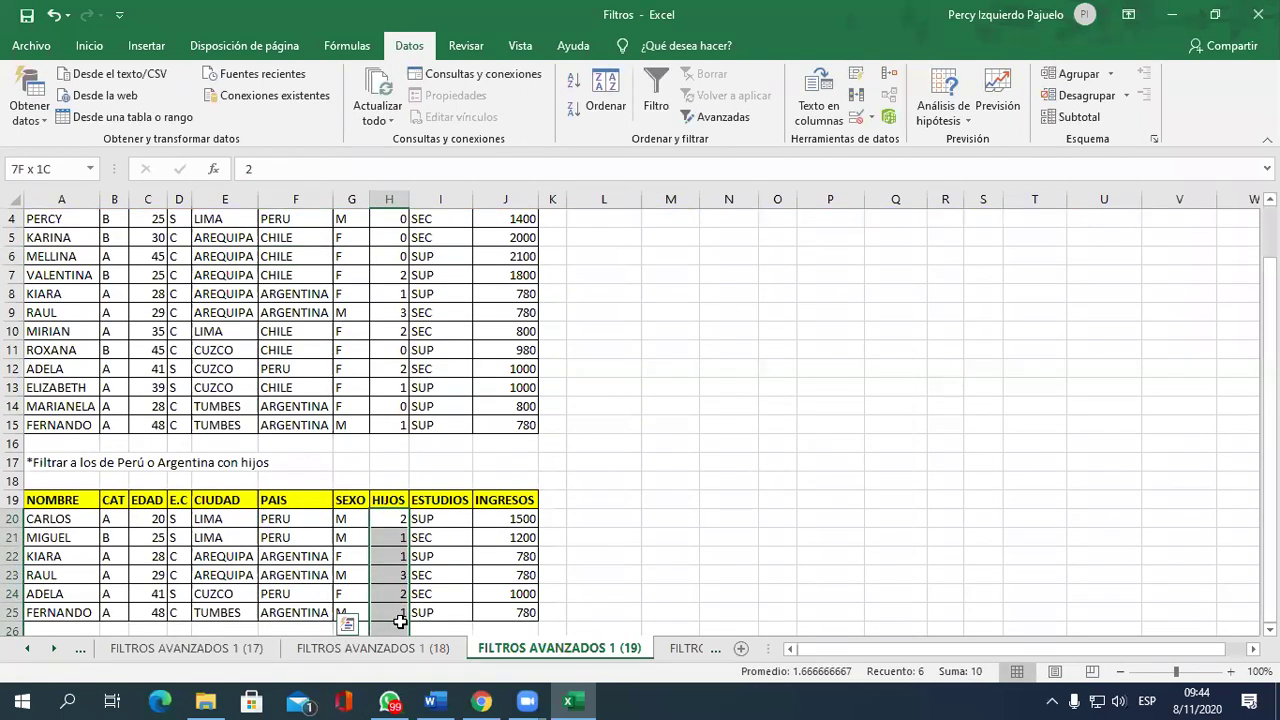
pyautogui.moveTo(306, 519); pyautogui.dragTo(313, 614)
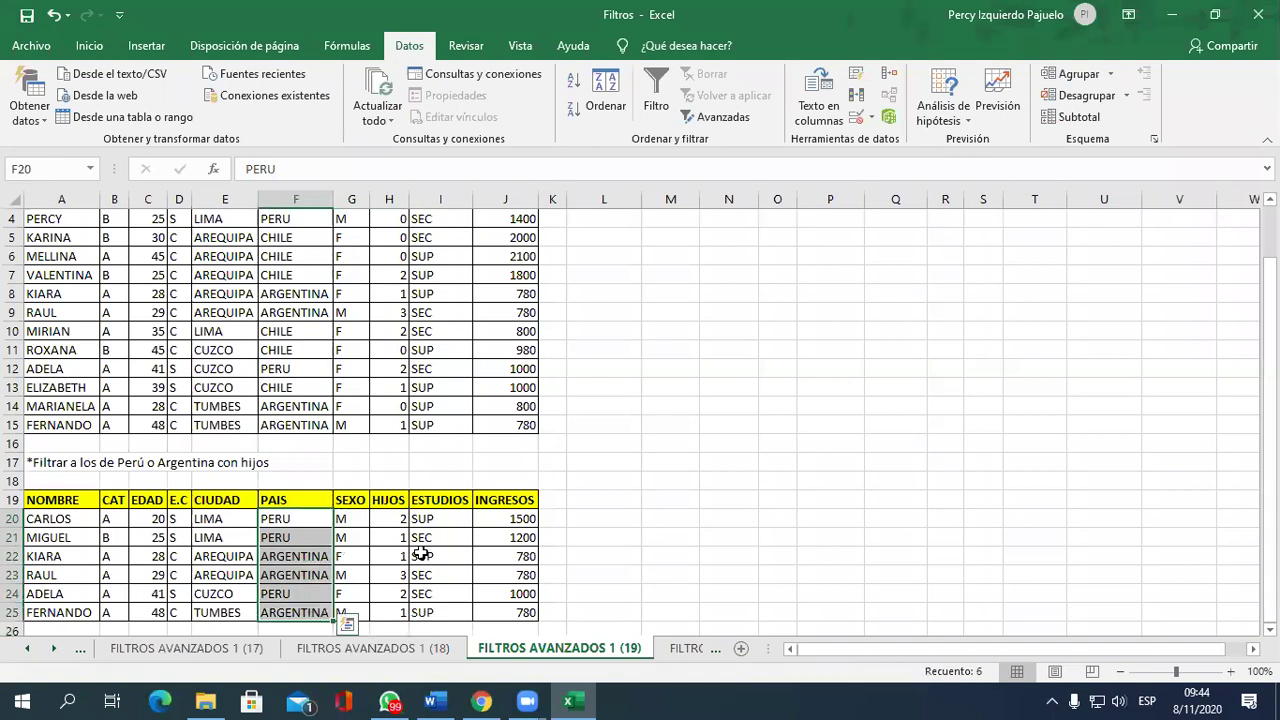
pyautogui.moveTo(398, 519); pyautogui.dragTo(405, 612)
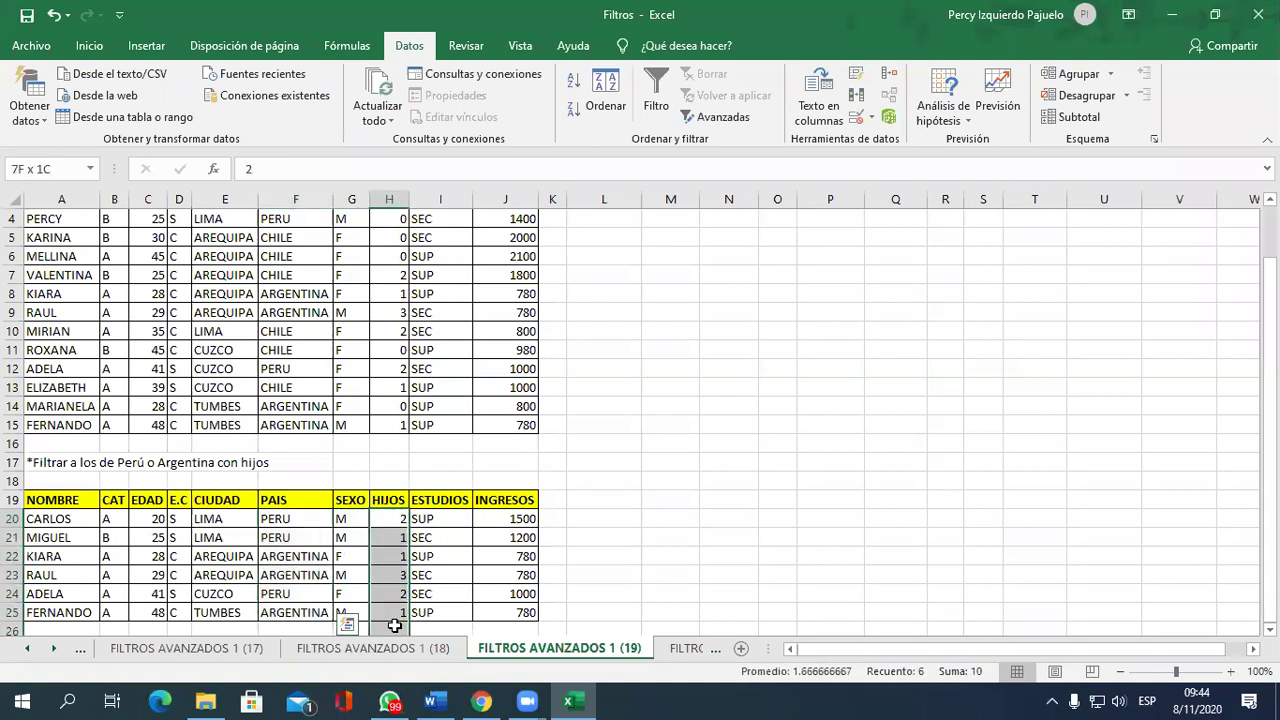
pyautogui.click(829, 498)
pyautogui.click(686, 650)
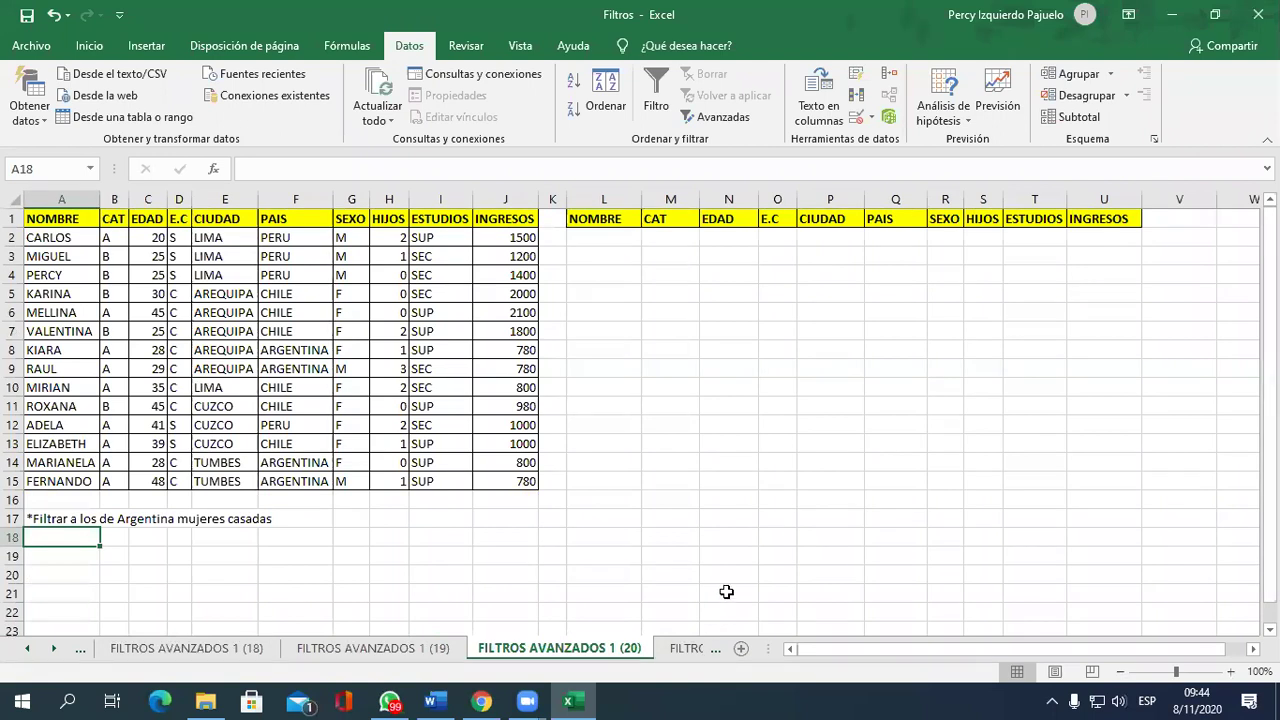
# Enter ARGENTINA under PAIS in Q2 and widen column Q to fit it.
pyautogui.click(903, 238)
pyautogui.write('ARGENTINA')
pyautogui.press('Left')
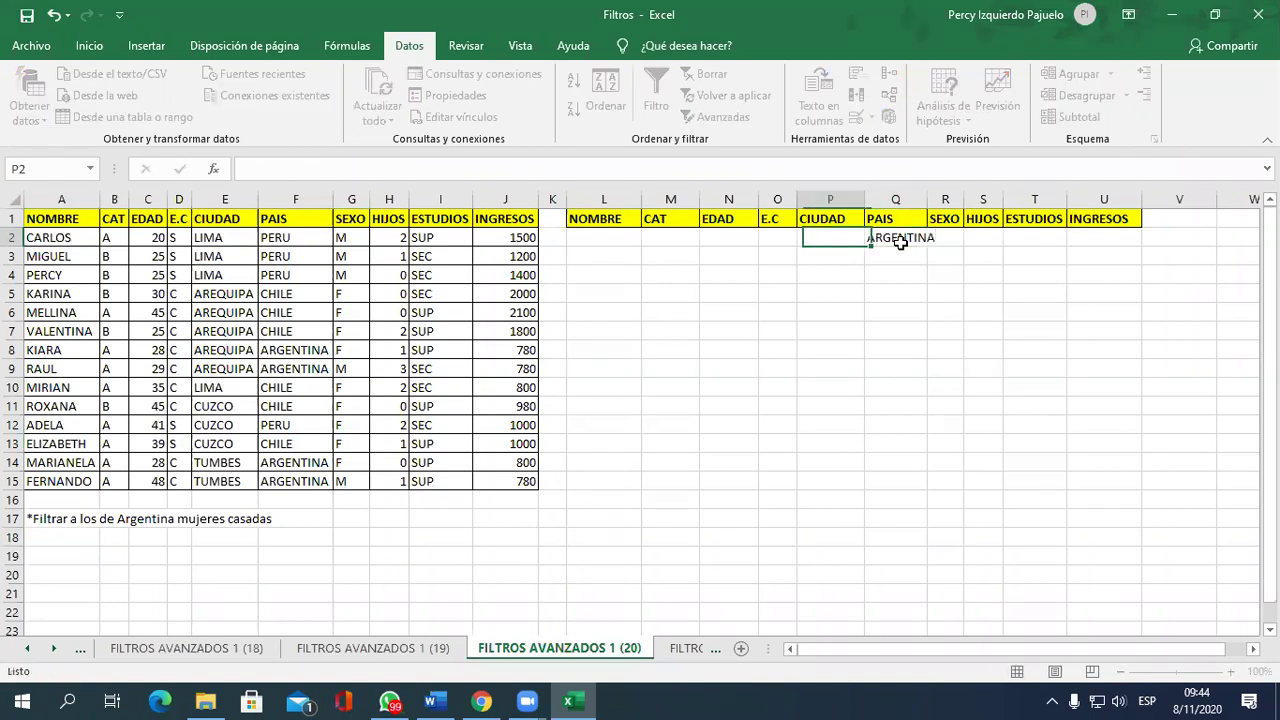
pyautogui.press('Right')
pyautogui.press('Right')
pyautogui.press('Right')
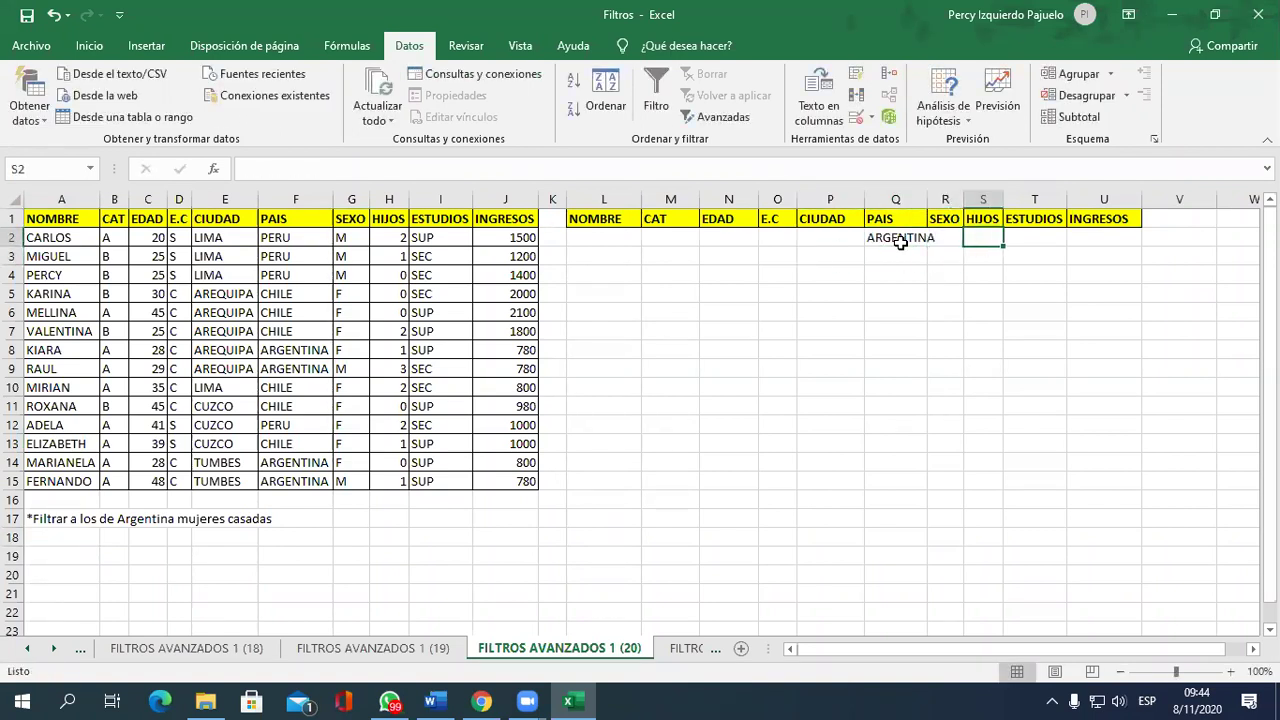
pyautogui.moveTo(927, 199); pyautogui.dragTo(945, 198)
# Add F under SEXO and C under E.C, then go to sheet FILTROS AVANZADOS 1 (21).
pyautogui.click(966, 238)
pyautogui.write('F')
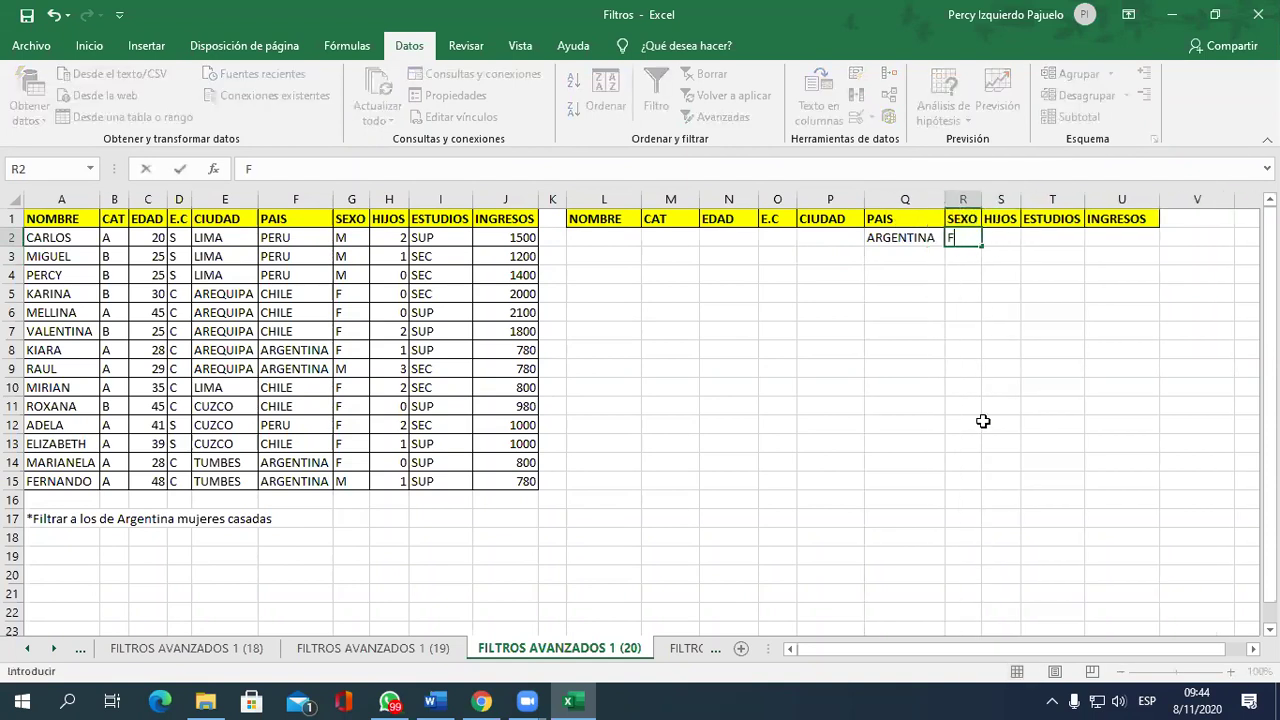
pyautogui.click(840, 424)
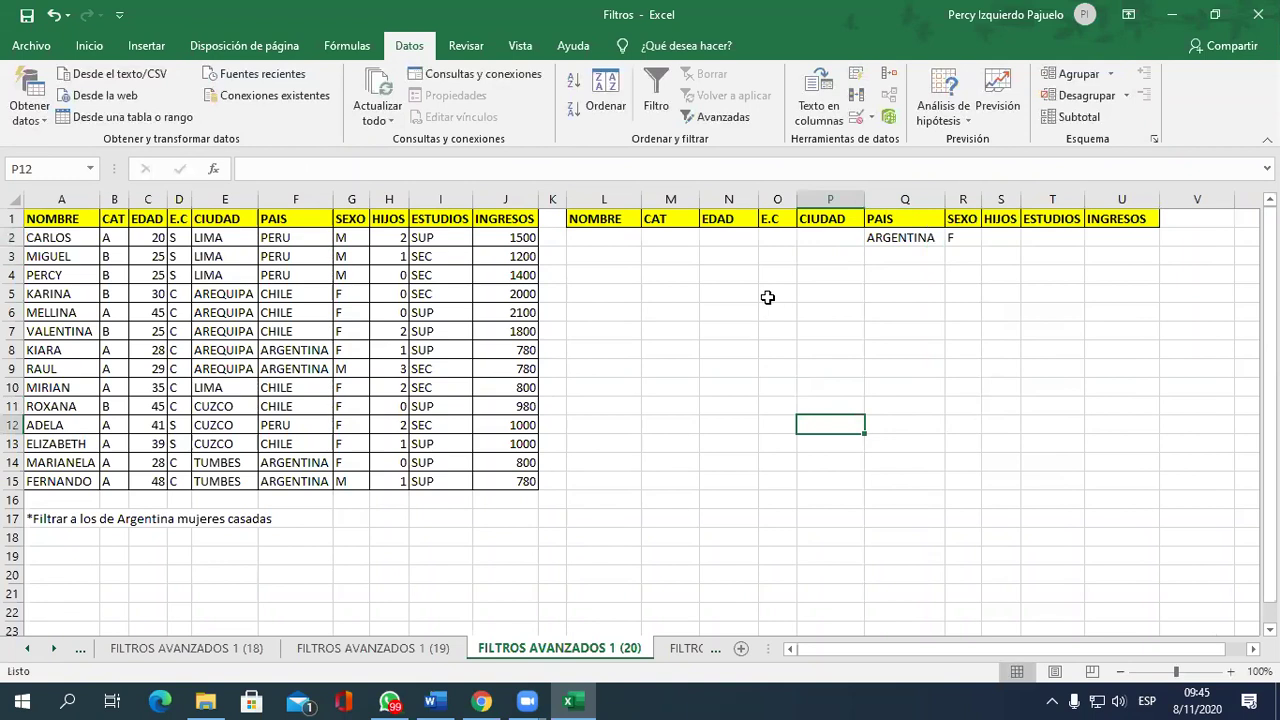
pyautogui.click(776, 234)
pyautogui.write('C')
pyautogui.click(806, 432)
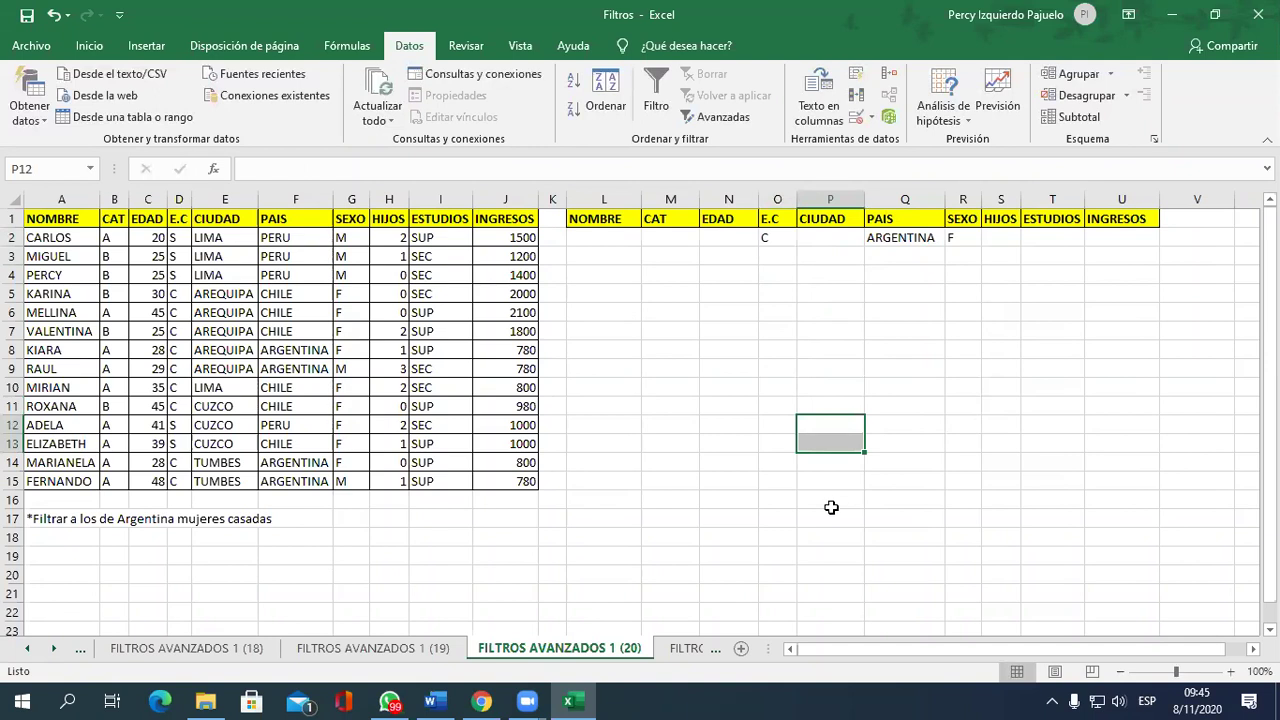
pyautogui.click(686, 648)
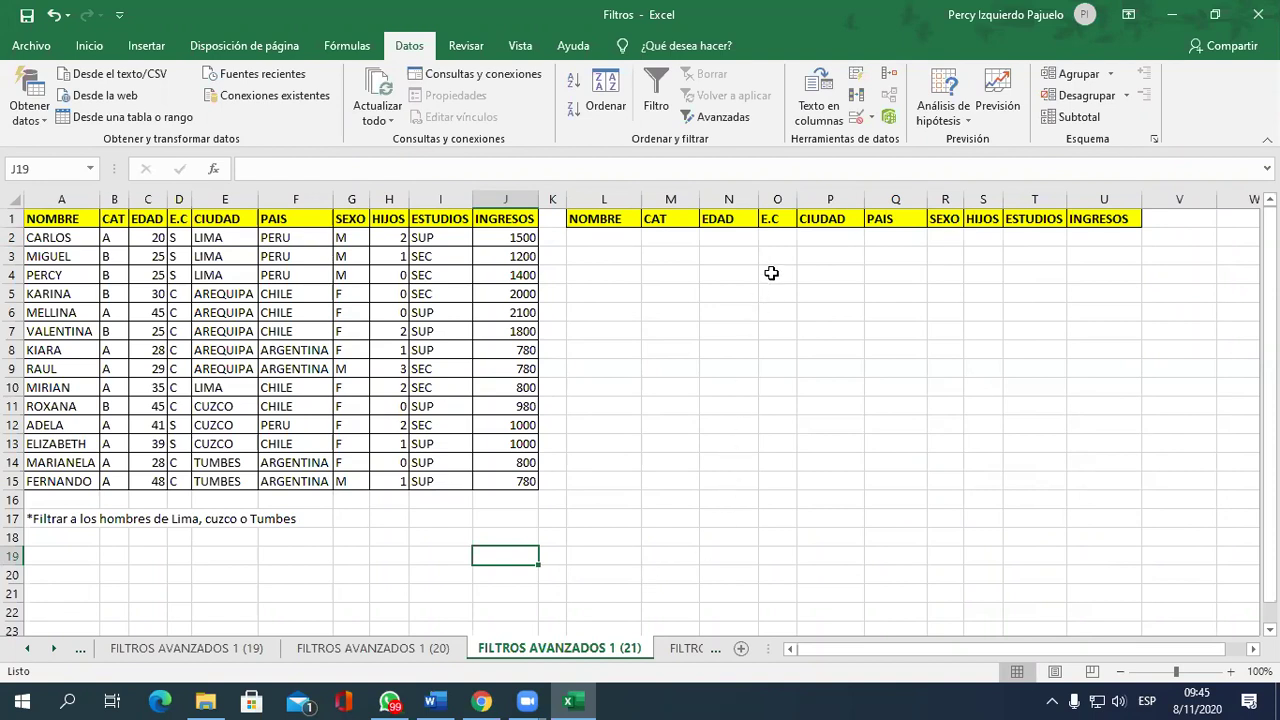
# Enter LIMA, CUZCO and TUMBES in P2:P4 under CIUDAD, then select a cell in the data table.
pyautogui.click(825, 238)
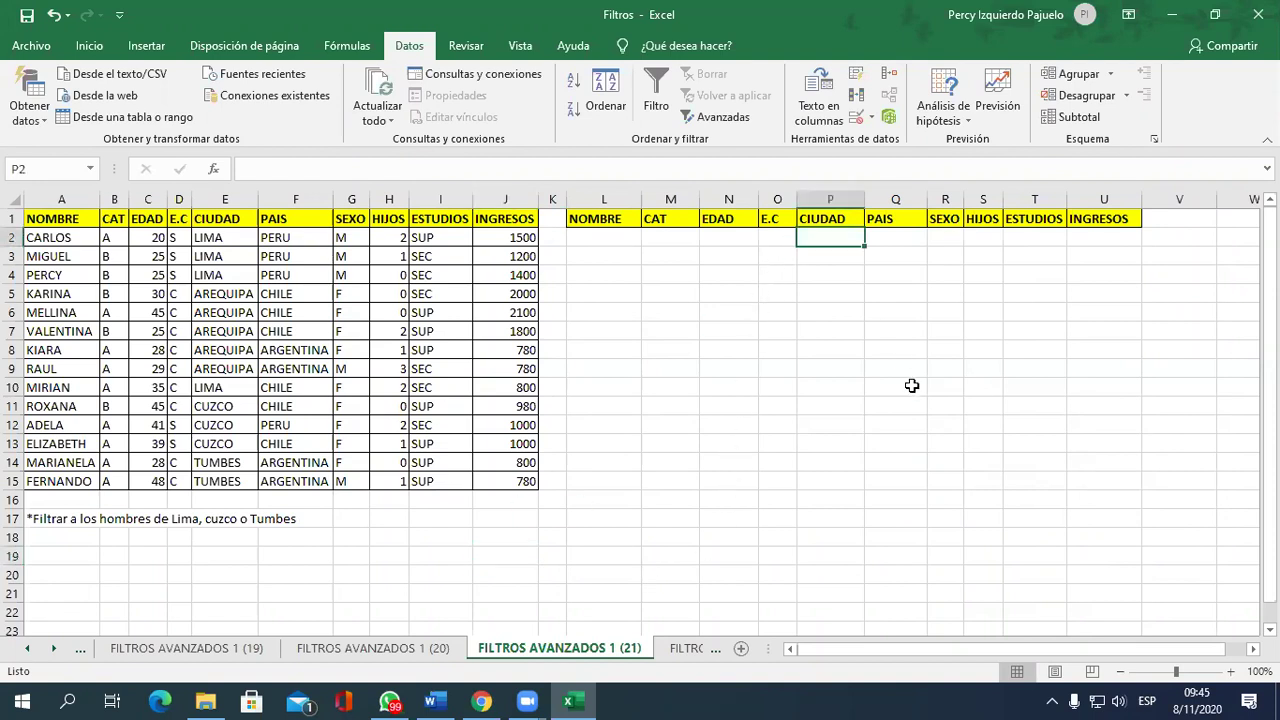
pyautogui.write('LIMA')
pyautogui.press('Return')
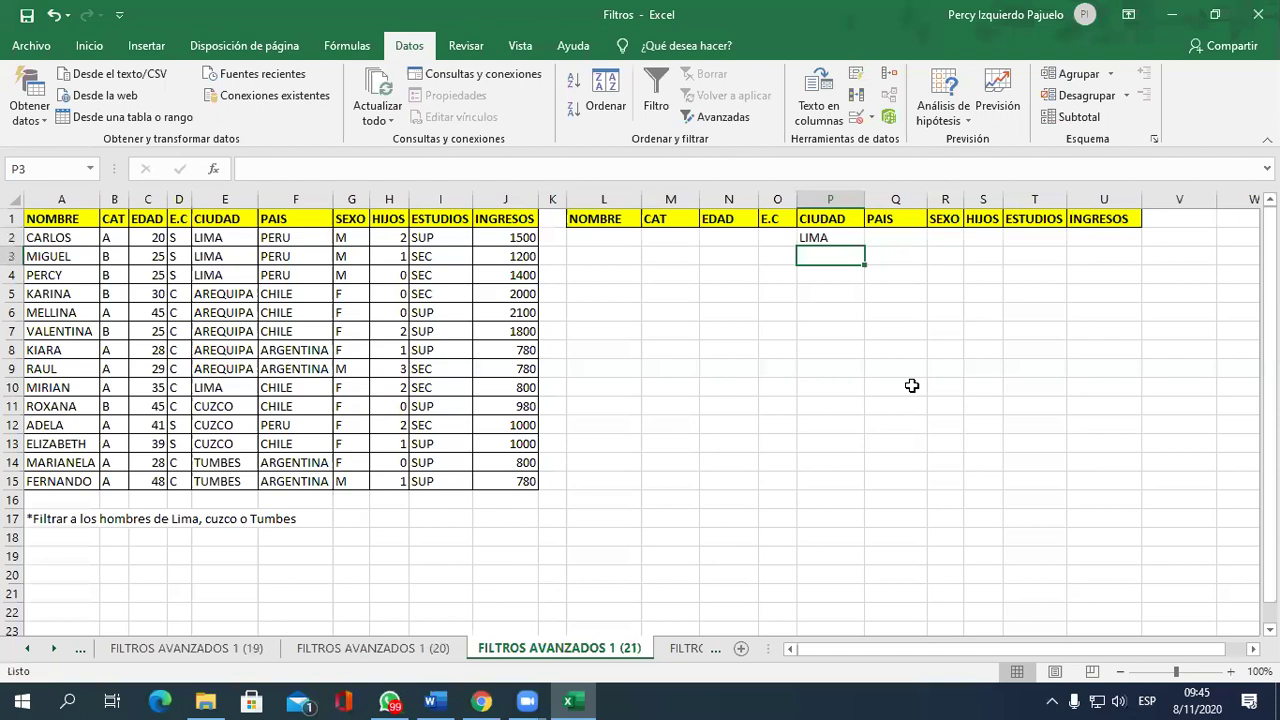
pyautogui.write('CUZCO')
pyautogui.press('Return')
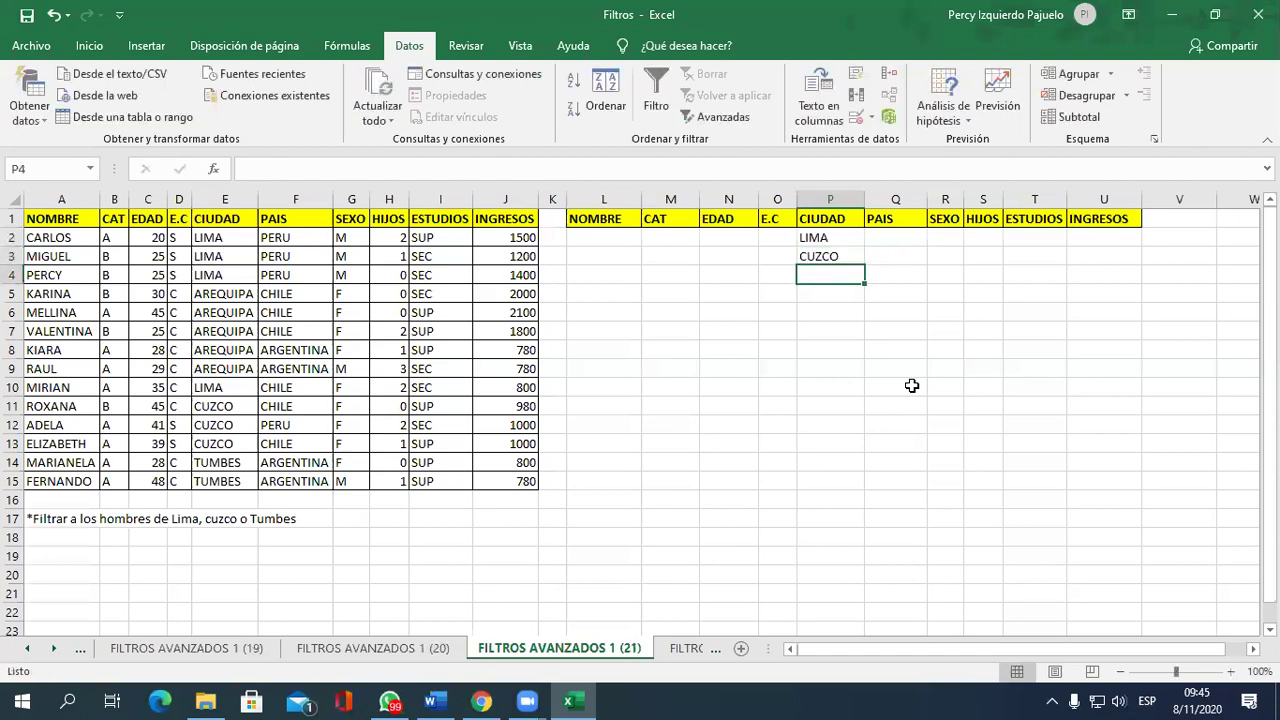
pyautogui.write('TUMBEDS')
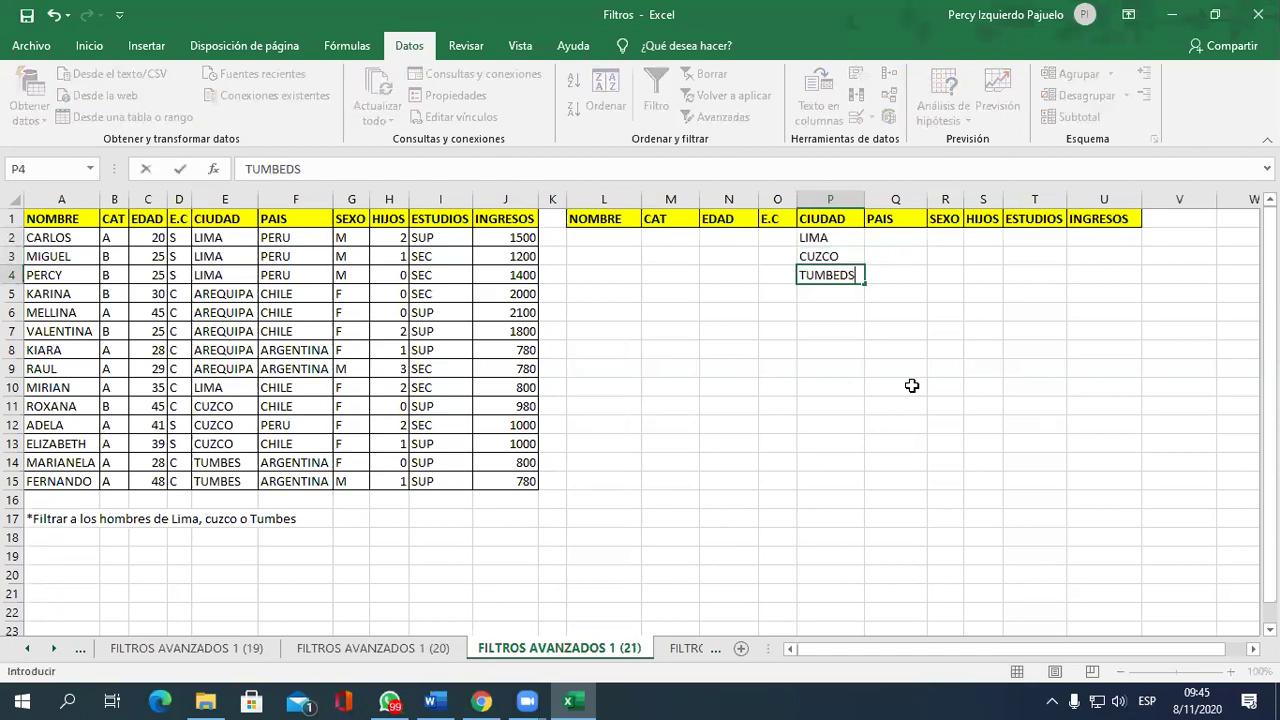
pyautogui.write('S')
pyautogui.press('Return')
pyautogui.press('Return')
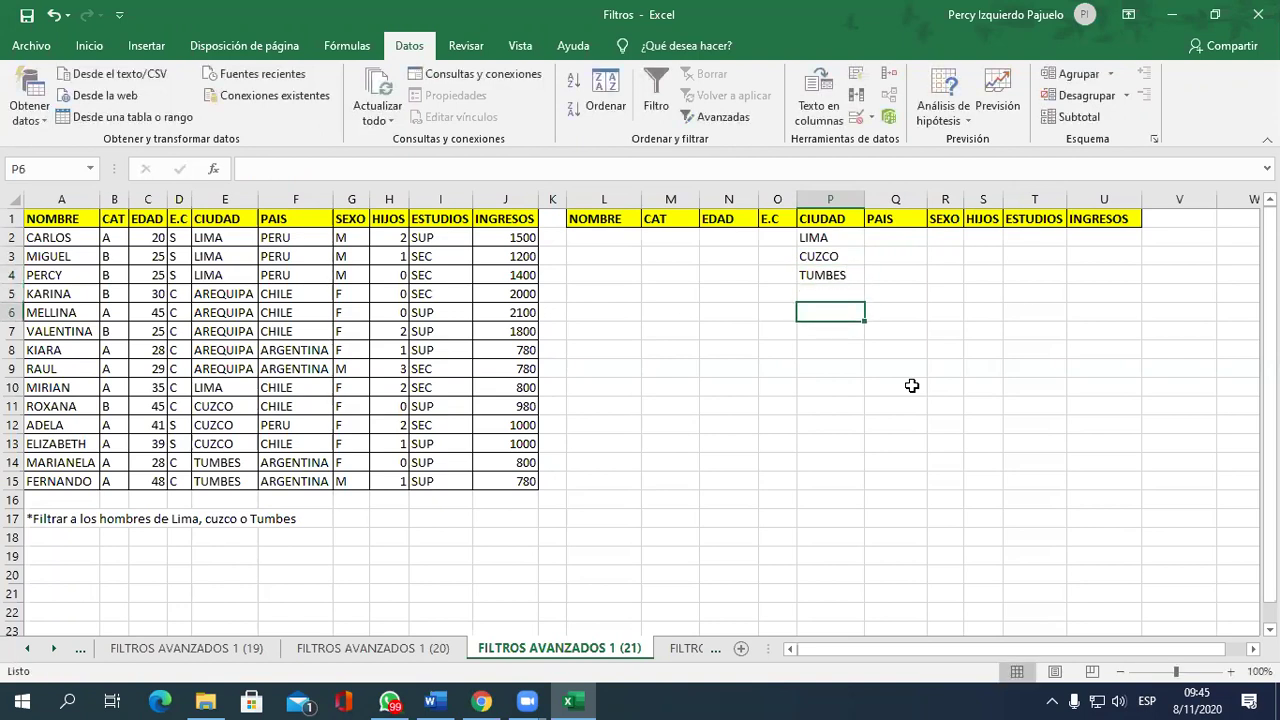
pyautogui.click(205, 318)
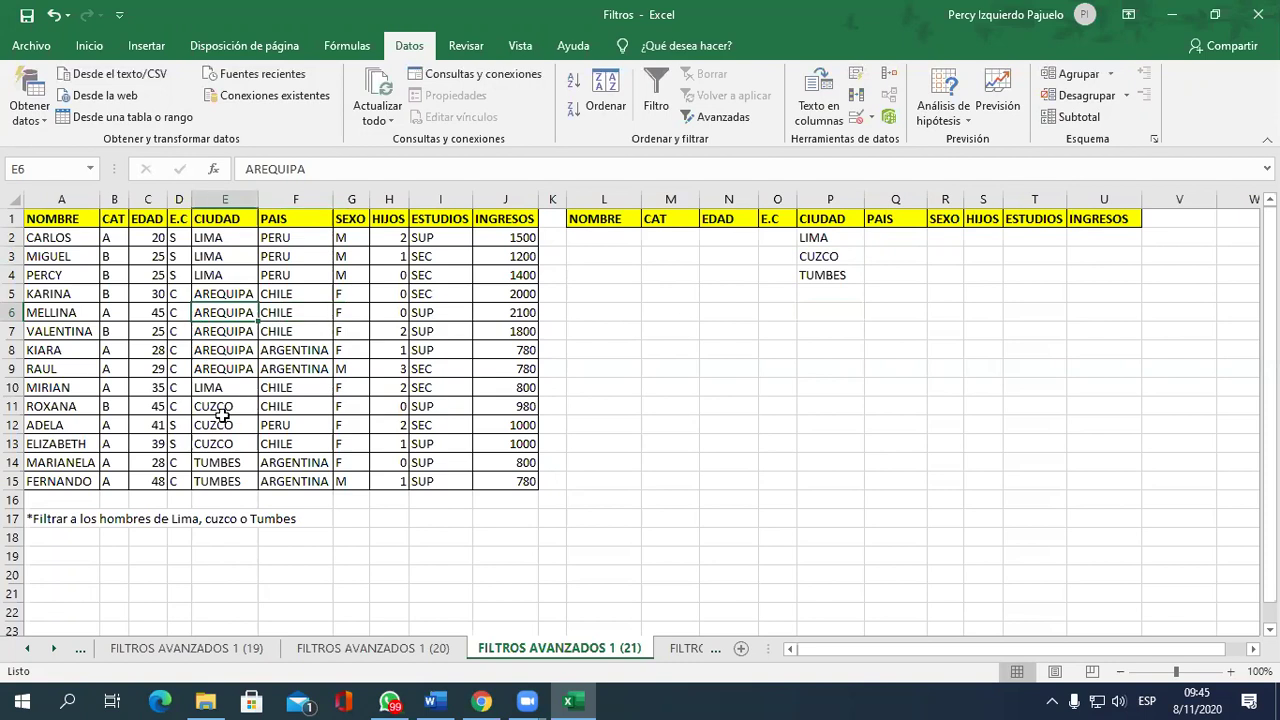
# In Advanced Filter, choose Copiar a otro lugar and set the list range to A1:J15.
pyautogui.click(718, 114)
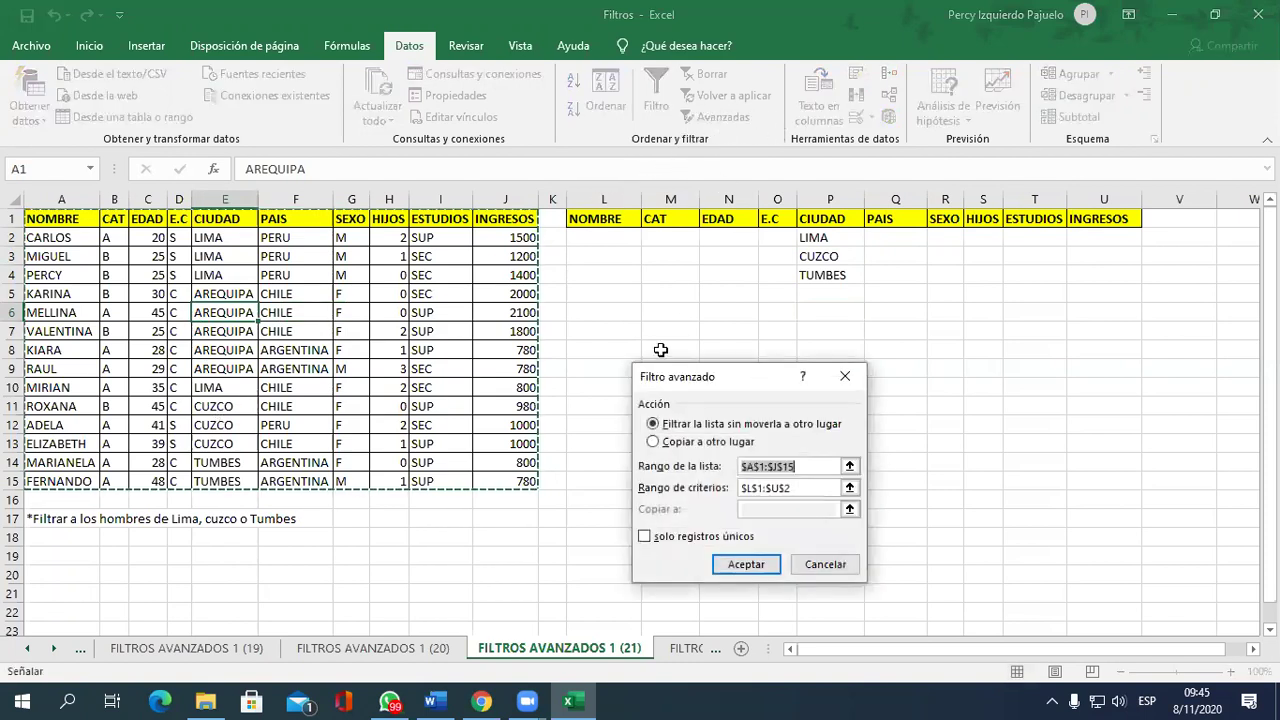
pyautogui.click(680, 441)
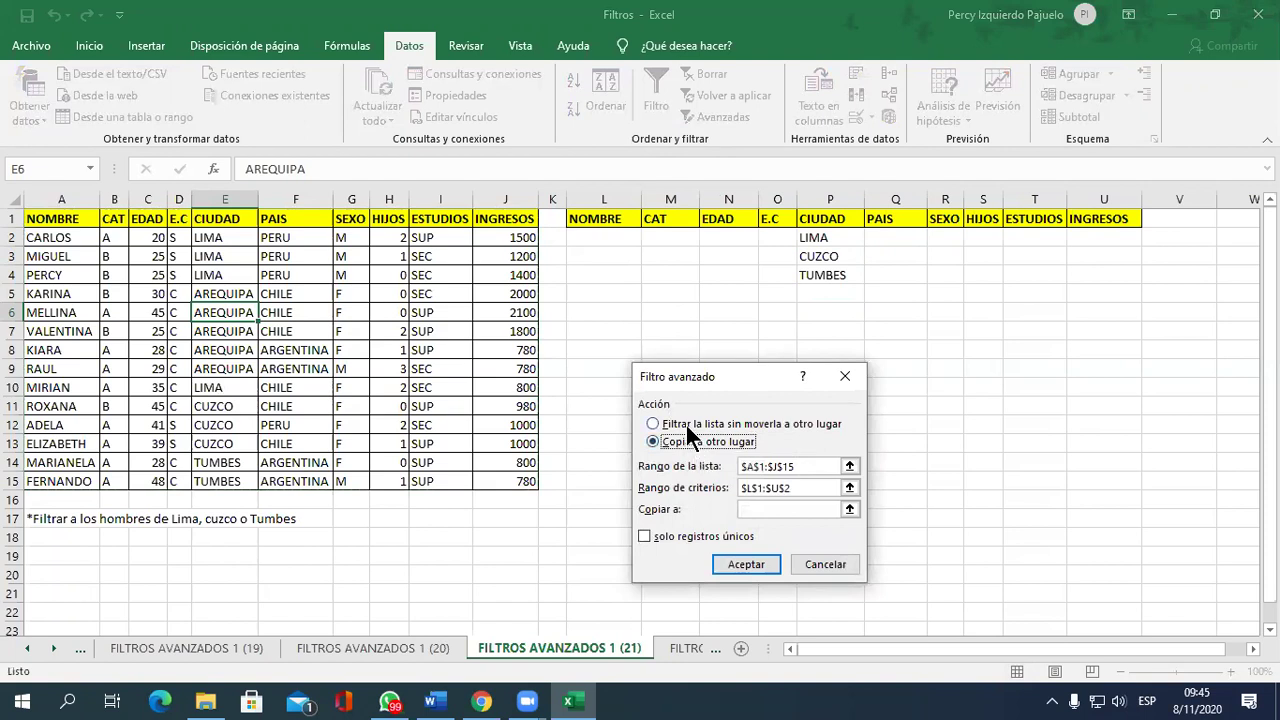
pyautogui.click(685, 422)
pyautogui.click(687, 436)
pyautogui.click(690, 425)
pyautogui.click(697, 441)
pyautogui.click(849, 466)
pyautogui.moveTo(62, 218); pyautogui.dragTo(497, 481)
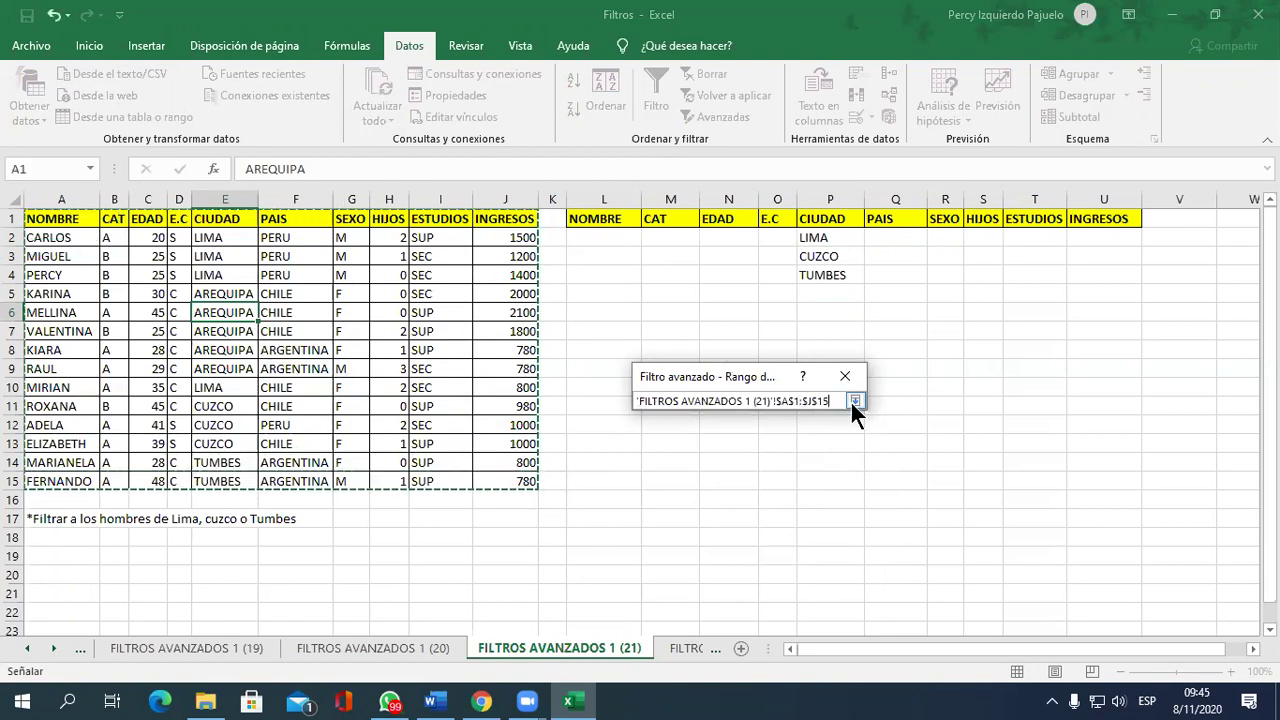
pyautogui.click(853, 400)
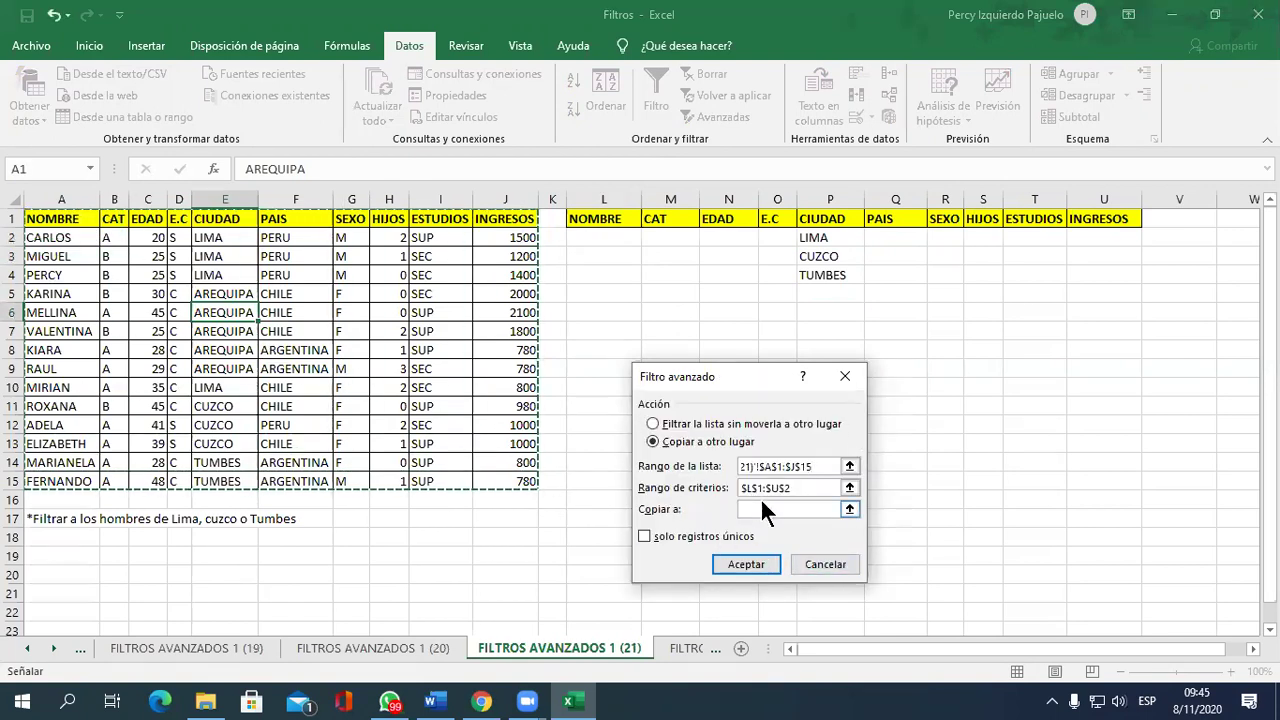
# Set criteria range P1:P4 and destination A19, then run the filter.
pyautogui.click(851, 489)
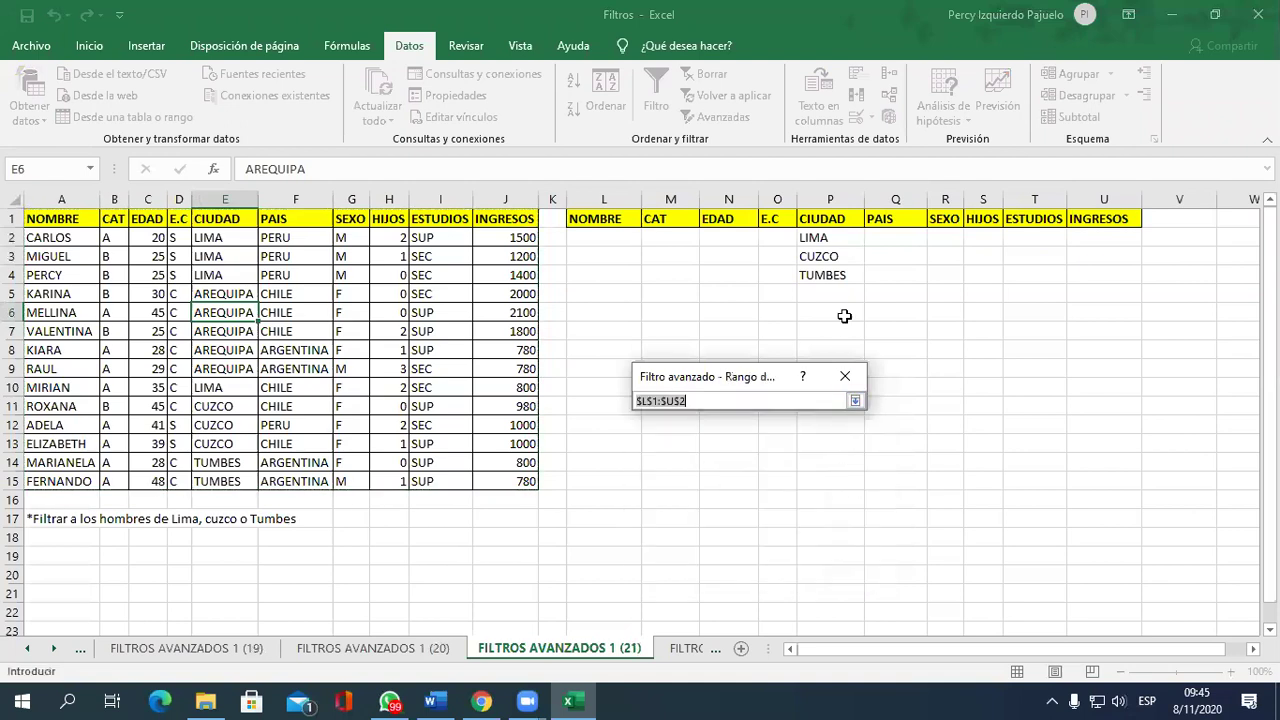
pyautogui.moveTo(832, 220); pyautogui.dragTo(833, 256)
pyautogui.moveTo(831, 286); pyautogui.dragTo(830, 275)
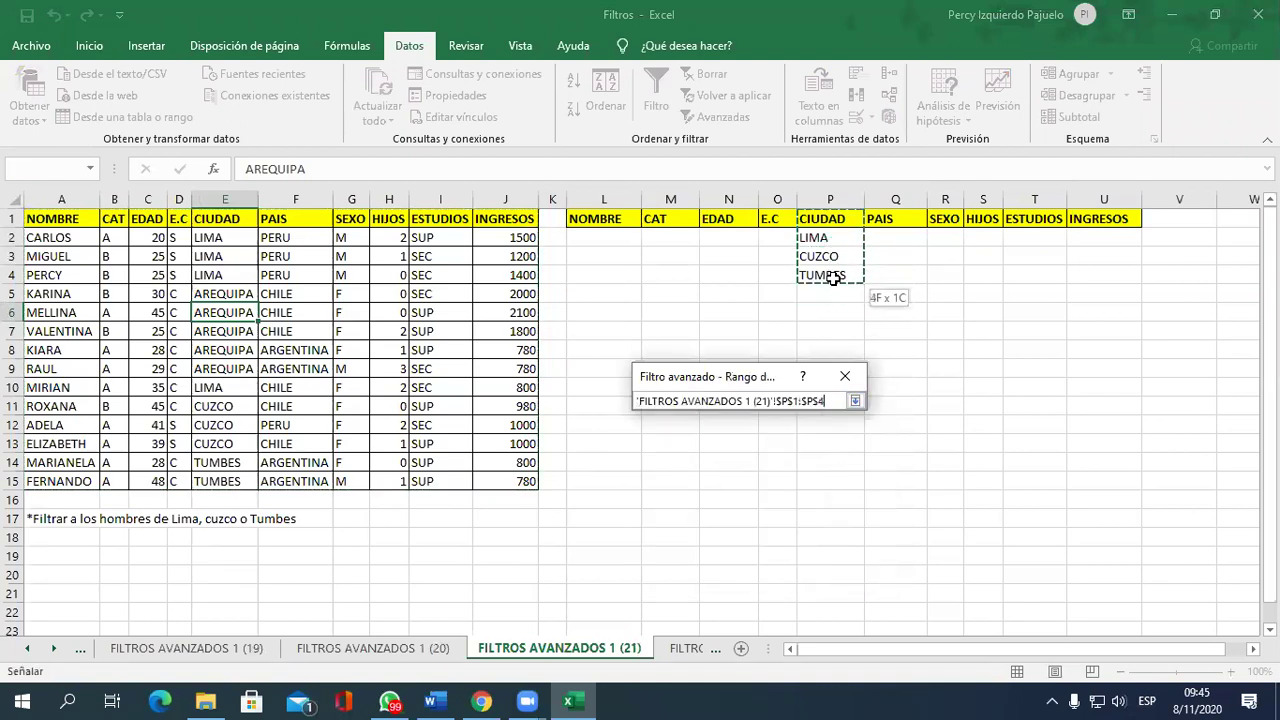
pyautogui.click(855, 400)
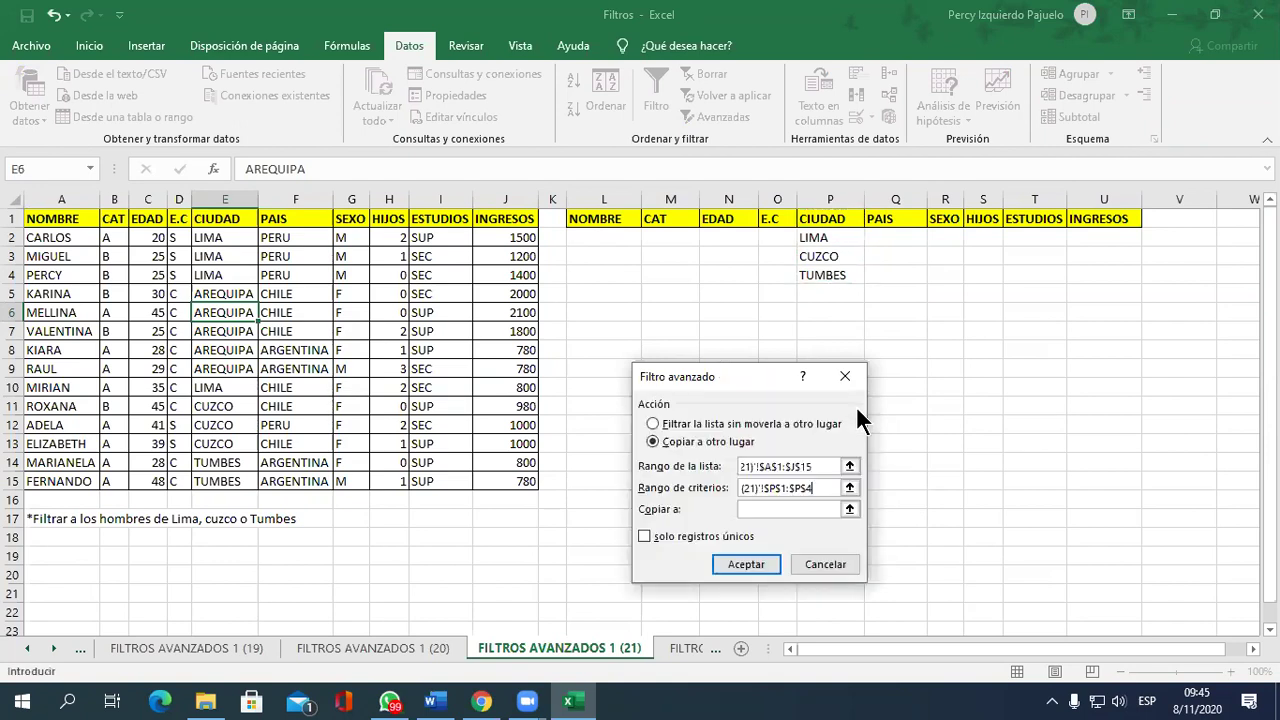
pyautogui.click(851, 510)
pyautogui.click(64, 548)
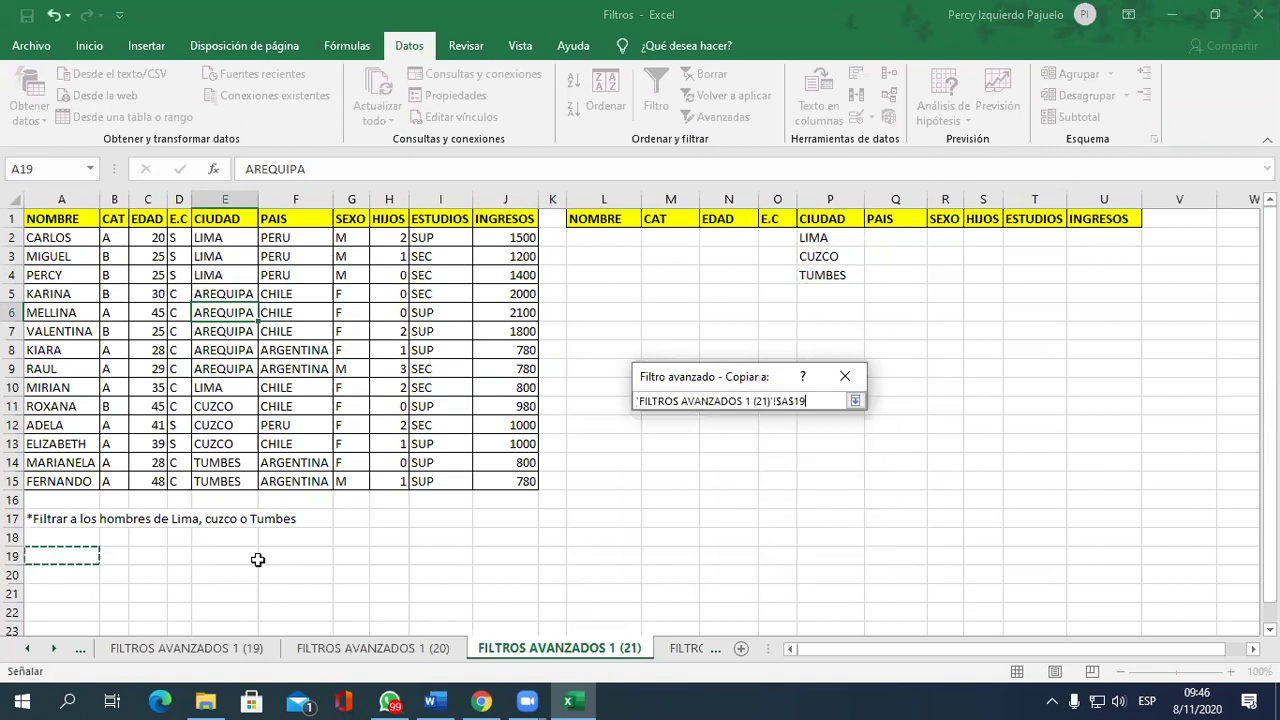
pyautogui.click(856, 400)
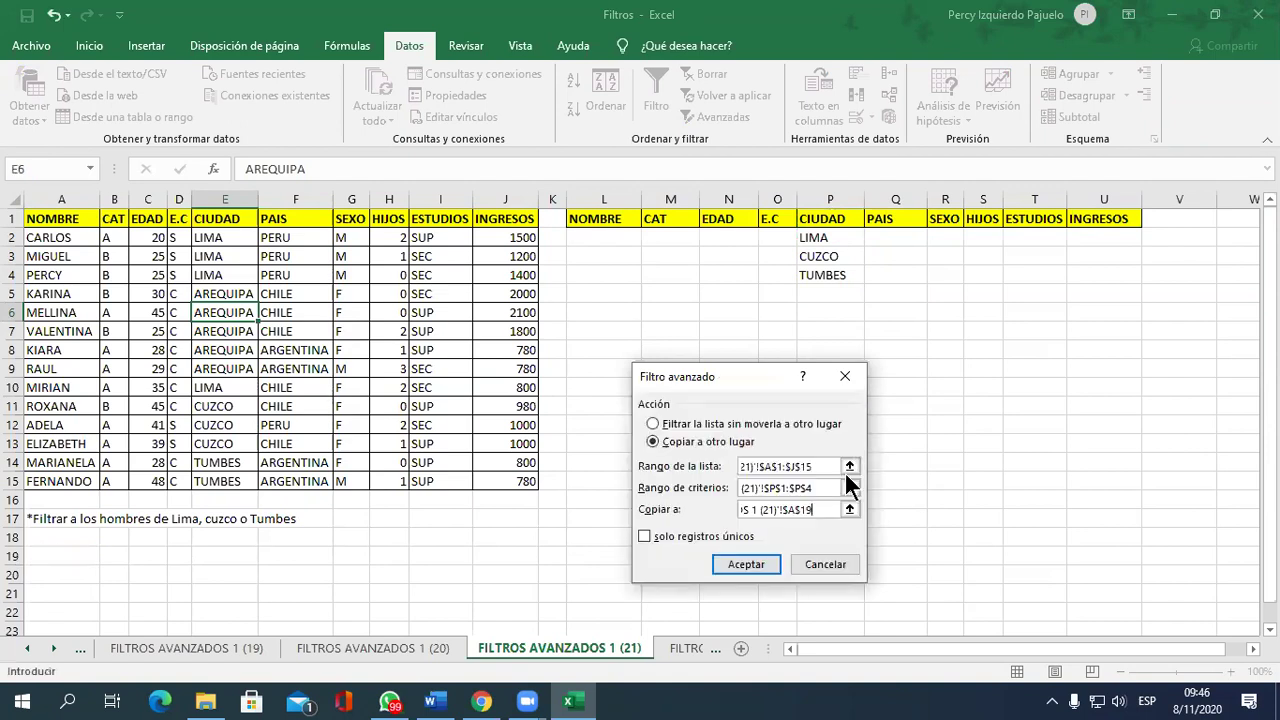
pyautogui.click(734, 559)
pyautogui.scroll(-1, 735, 563)
# Check the copied CIUDAD values in E20:E28, then switch to sheet FILTROS AVANZADOS 1 (22).
pyautogui.scroll(-2, 735, 563)
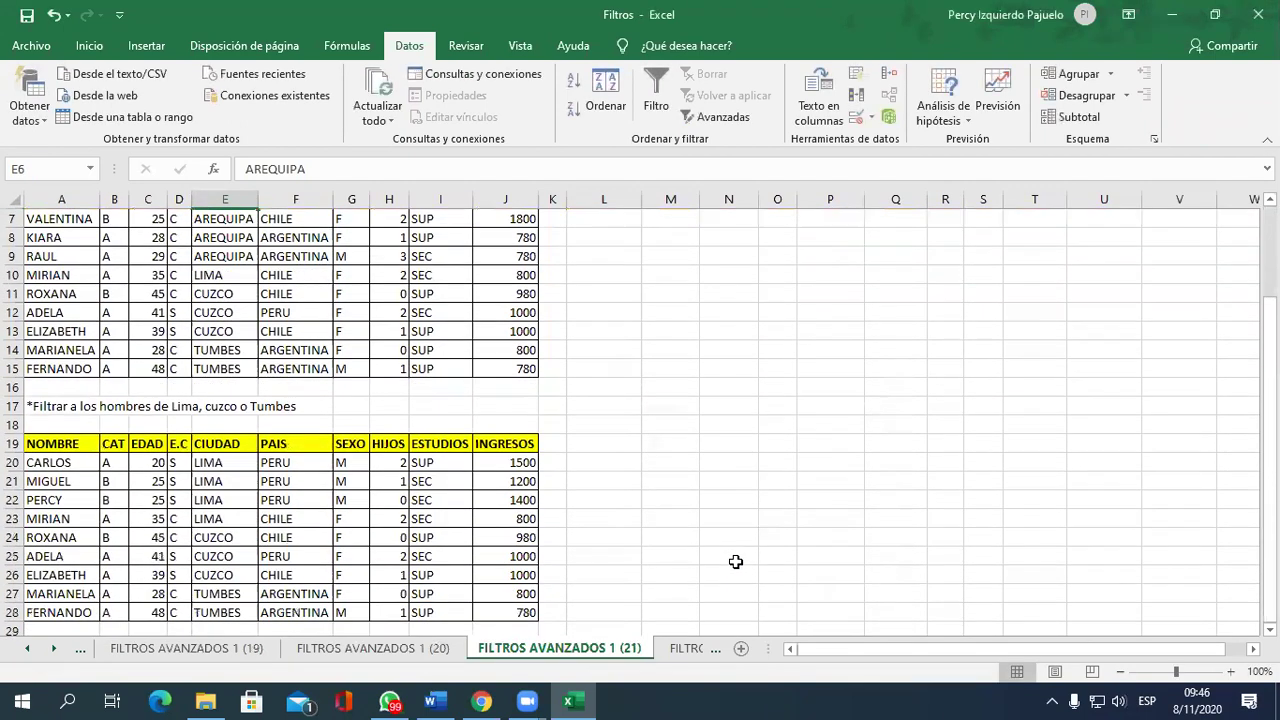
pyautogui.scroll(-2, 735, 563)
pyautogui.moveTo(224, 350); pyautogui.dragTo(222, 500)
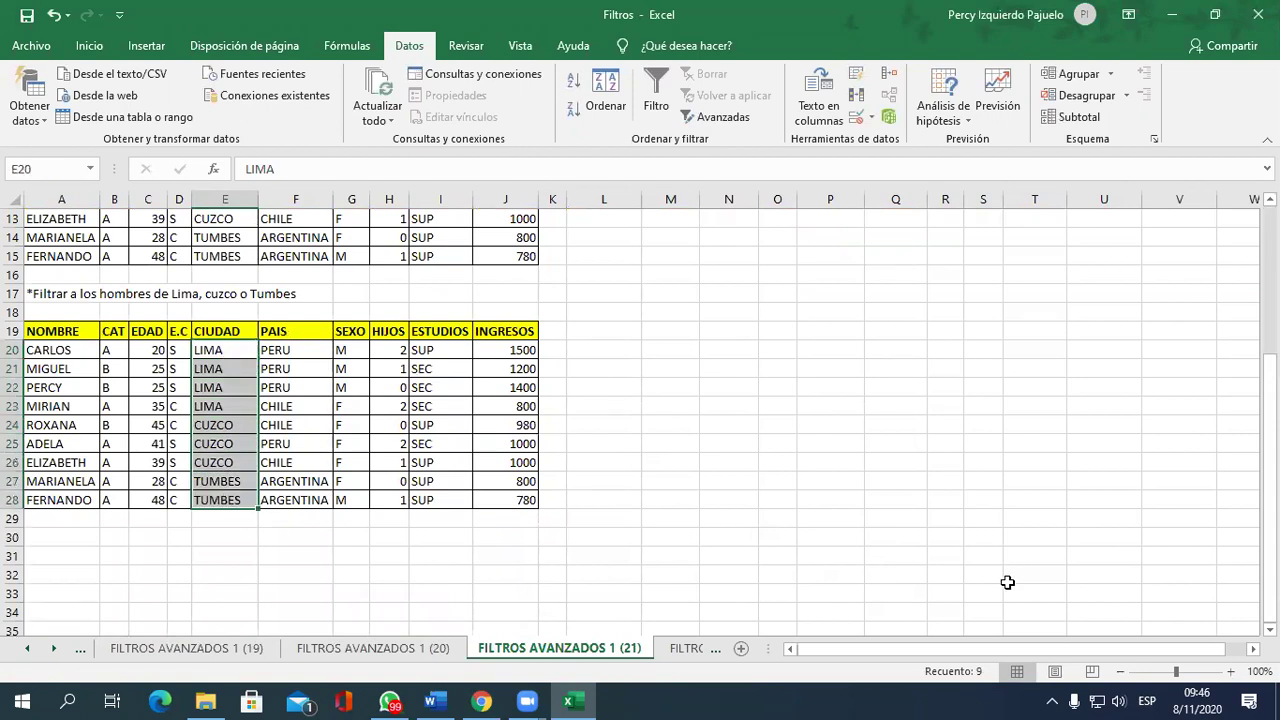
pyautogui.scroll(2, 1007, 582)
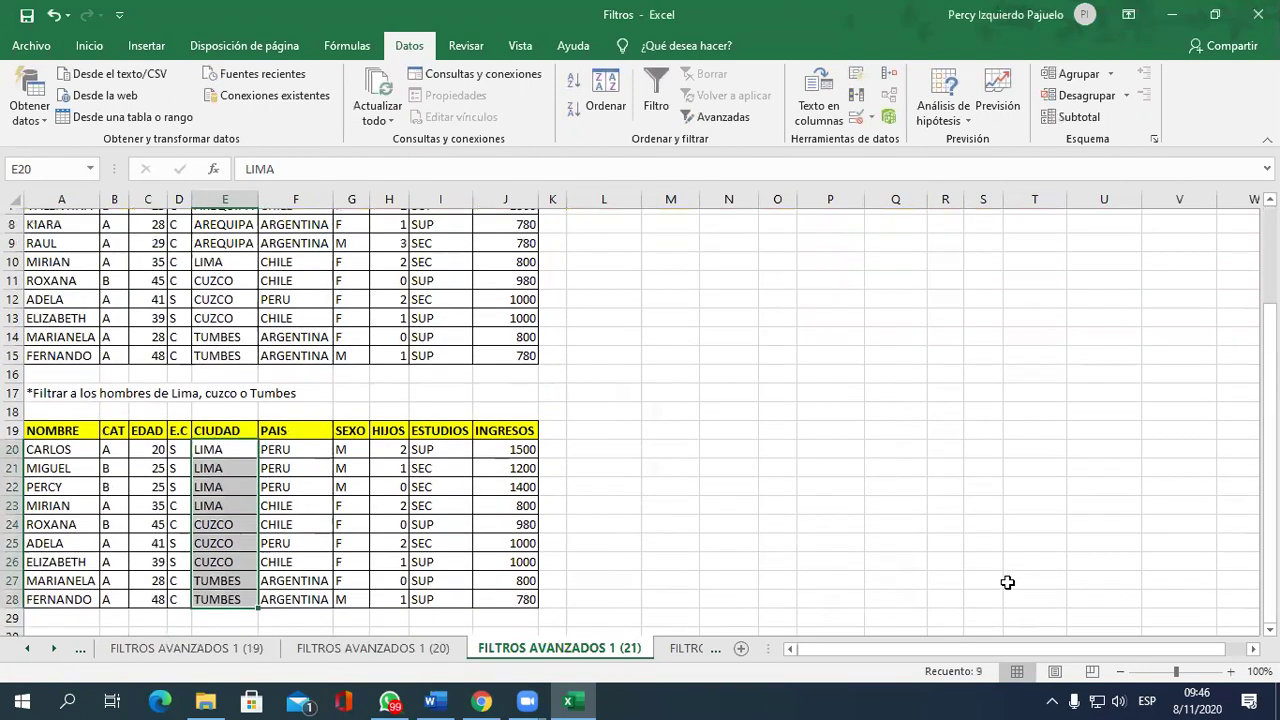
pyautogui.scroll(1, 1007, 582)
pyautogui.click(680, 648)
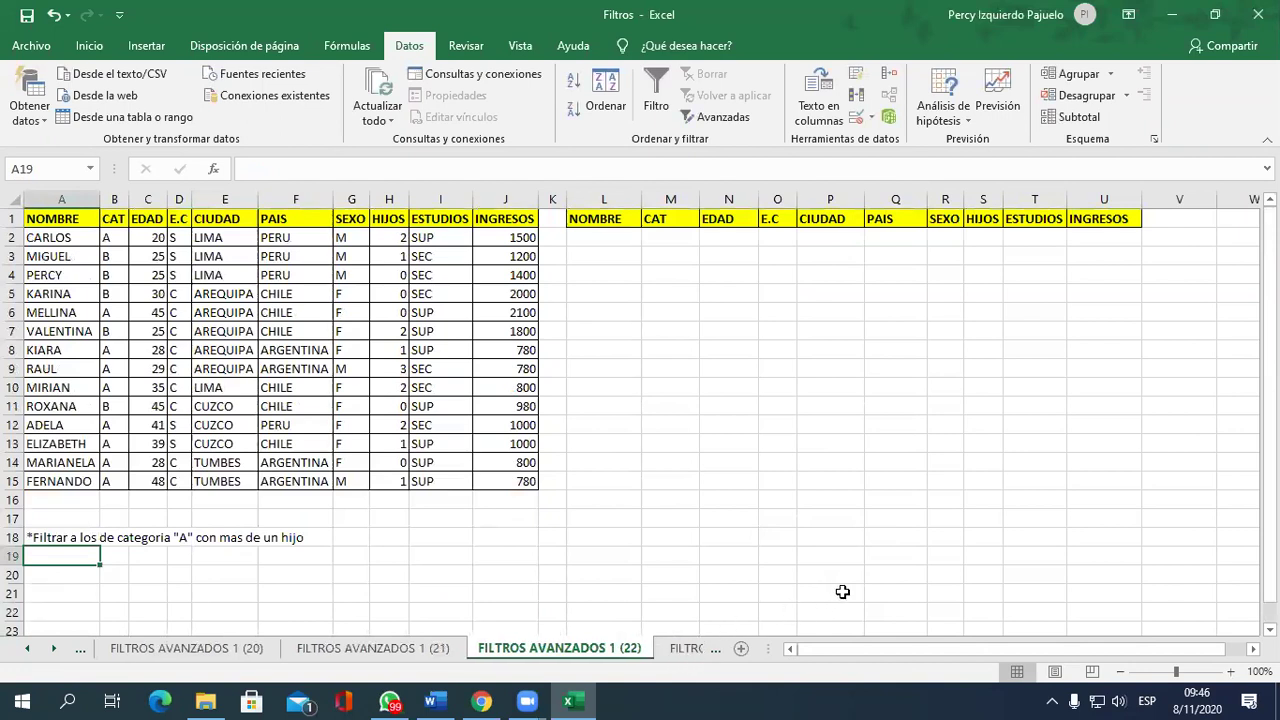
# Enter A under CAT in M2 and >1 under HIJOS in S2.
pyautogui.click(694, 239)
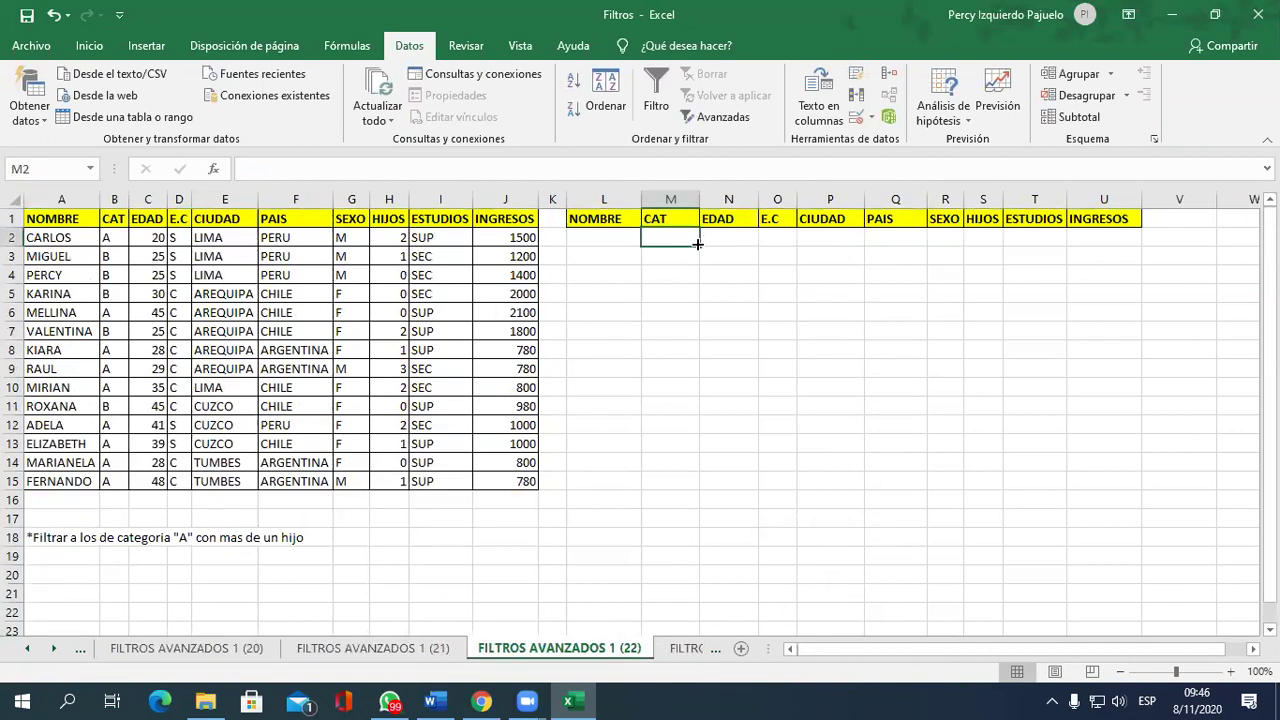
pyautogui.write('A')
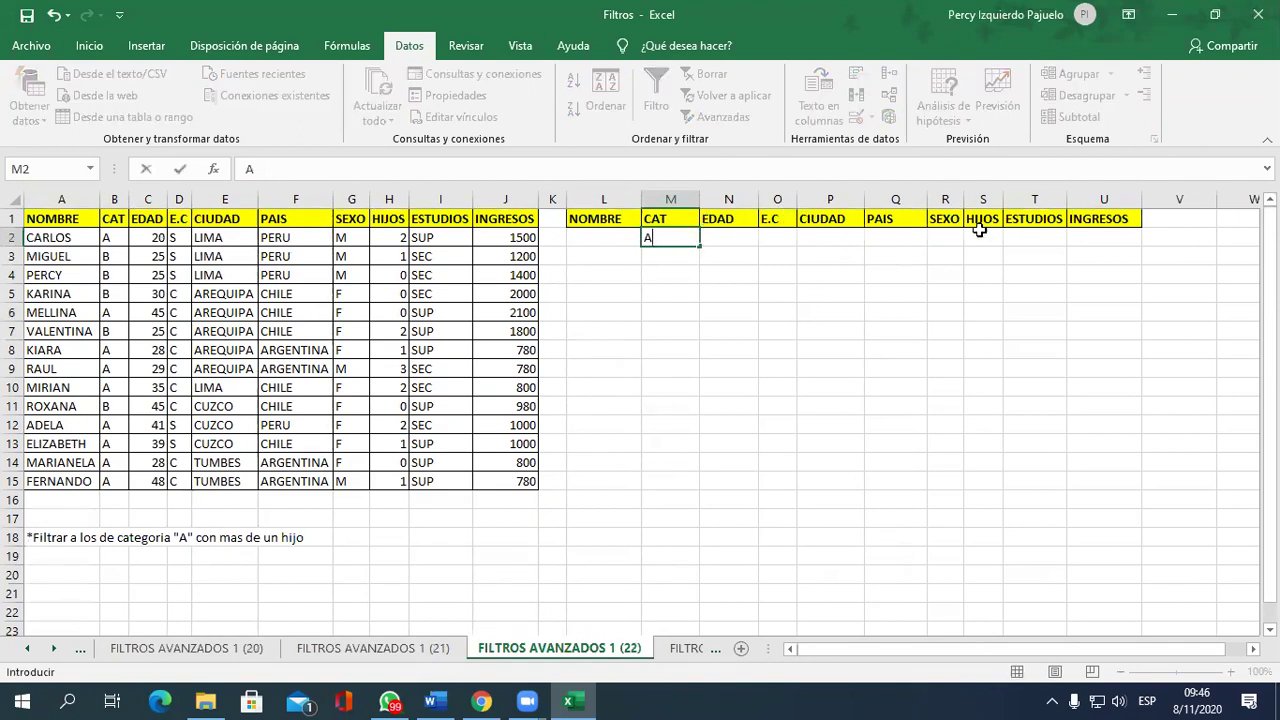
pyautogui.click(980, 234)
pyautogui.write('>1')
pyautogui.click(920, 350)
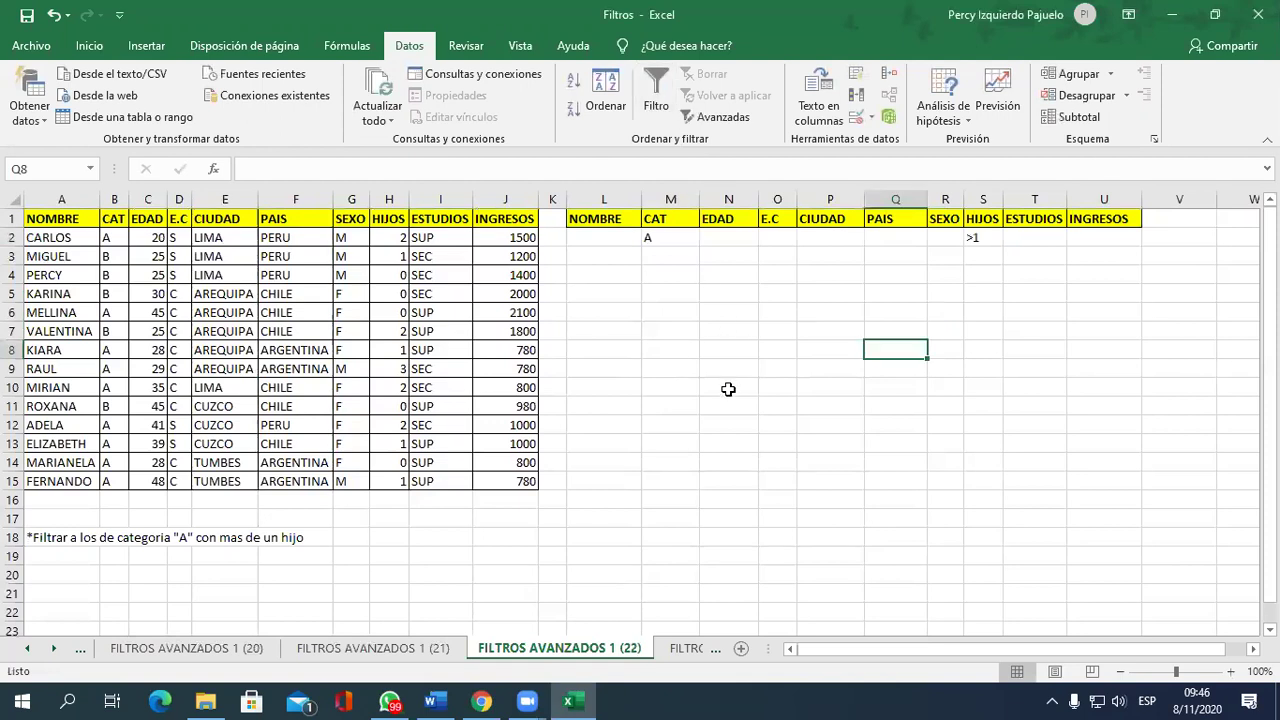
# Review the M2 and S2 criteria, then move to sheet FILTROS AVANZADOS 1 (23).
pyautogui.click(666, 240)
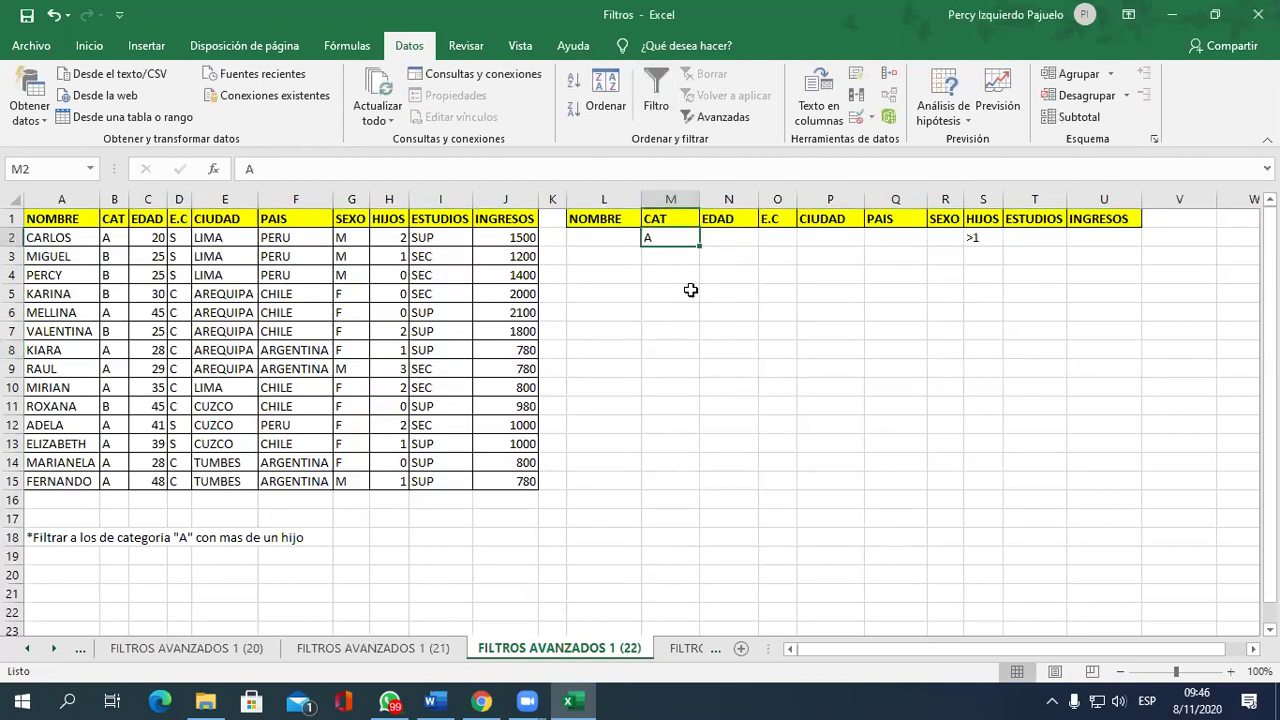
pyautogui.click(974, 244)
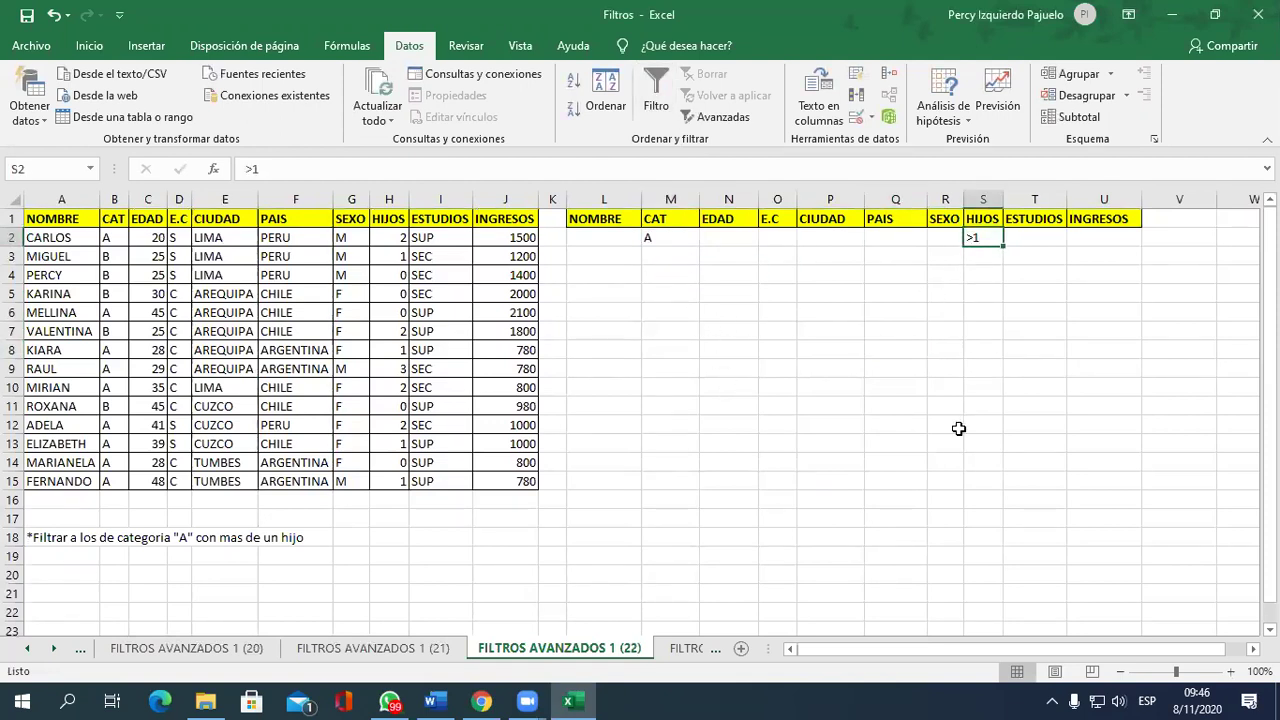
pyautogui.click(688, 650)
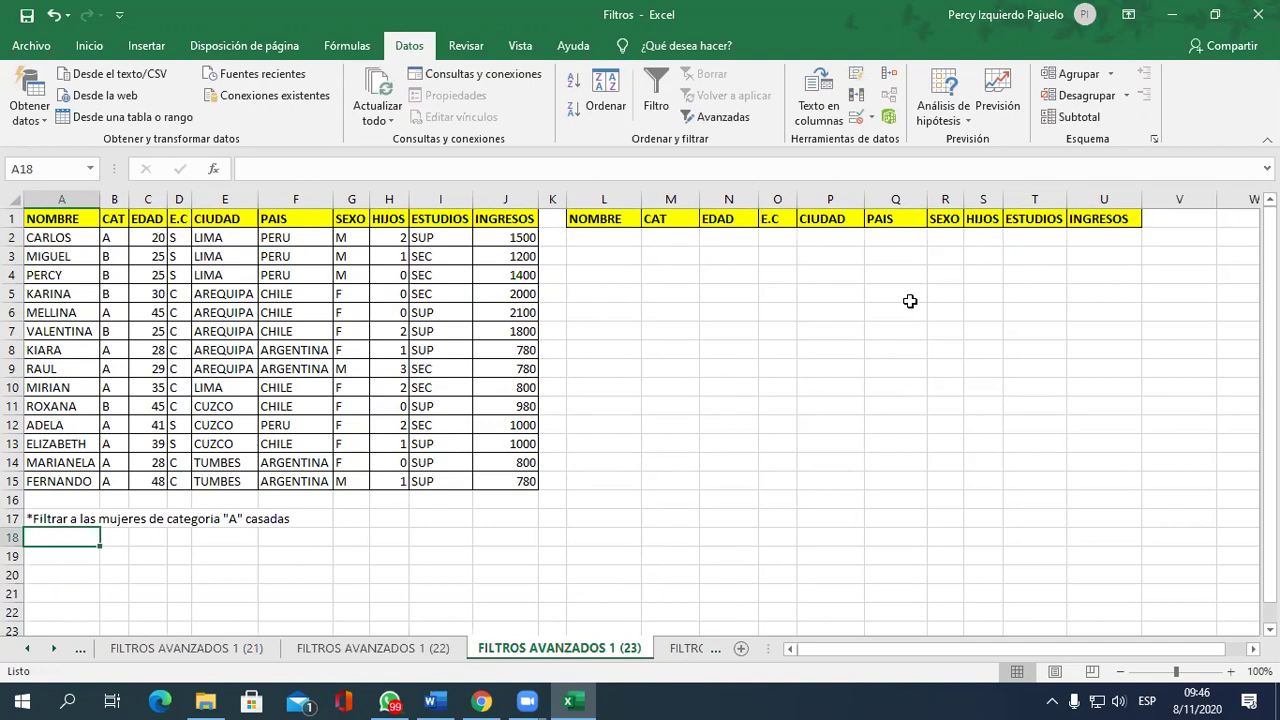
# Enter F under SEXO, A under CAT and C under E.C on sheet (23).
pyautogui.click(950, 236)
pyautogui.write('F')
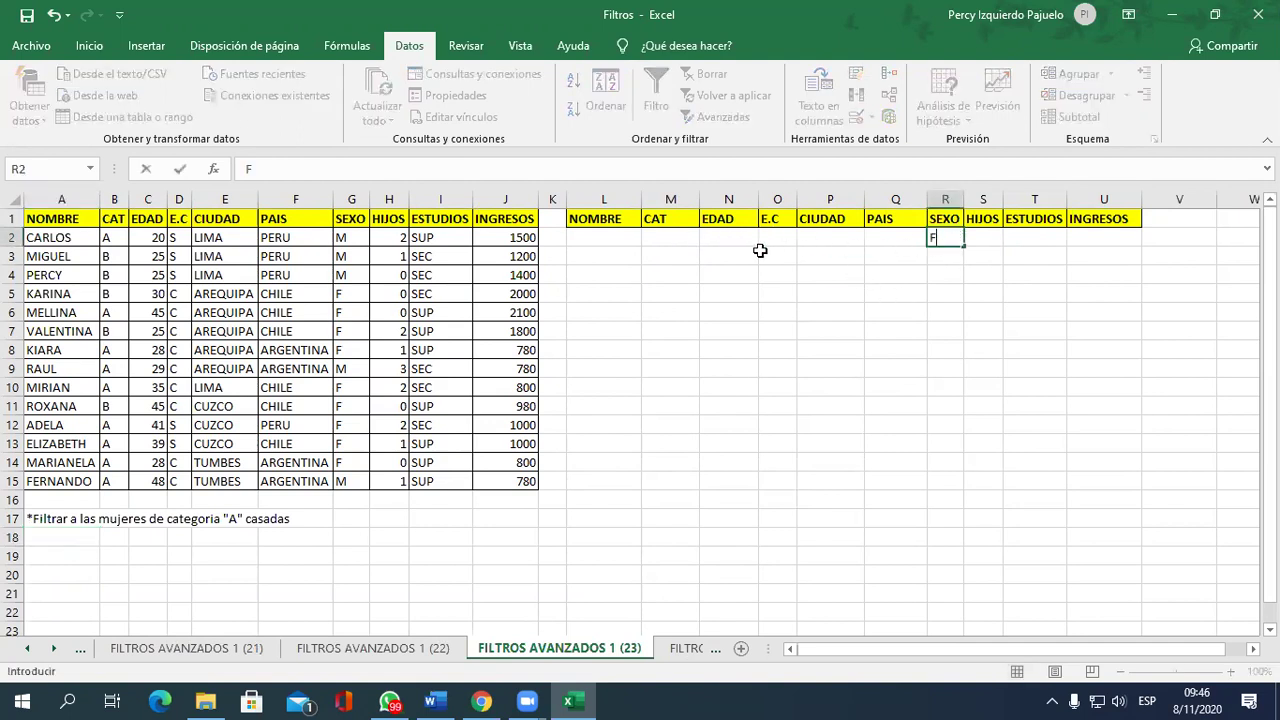
pyautogui.click(663, 240)
pyautogui.write('A')
pyautogui.click(772, 238)
pyautogui.write('C')
pyautogui.moveTo(991, 449); pyautogui.dragTo(992, 464)
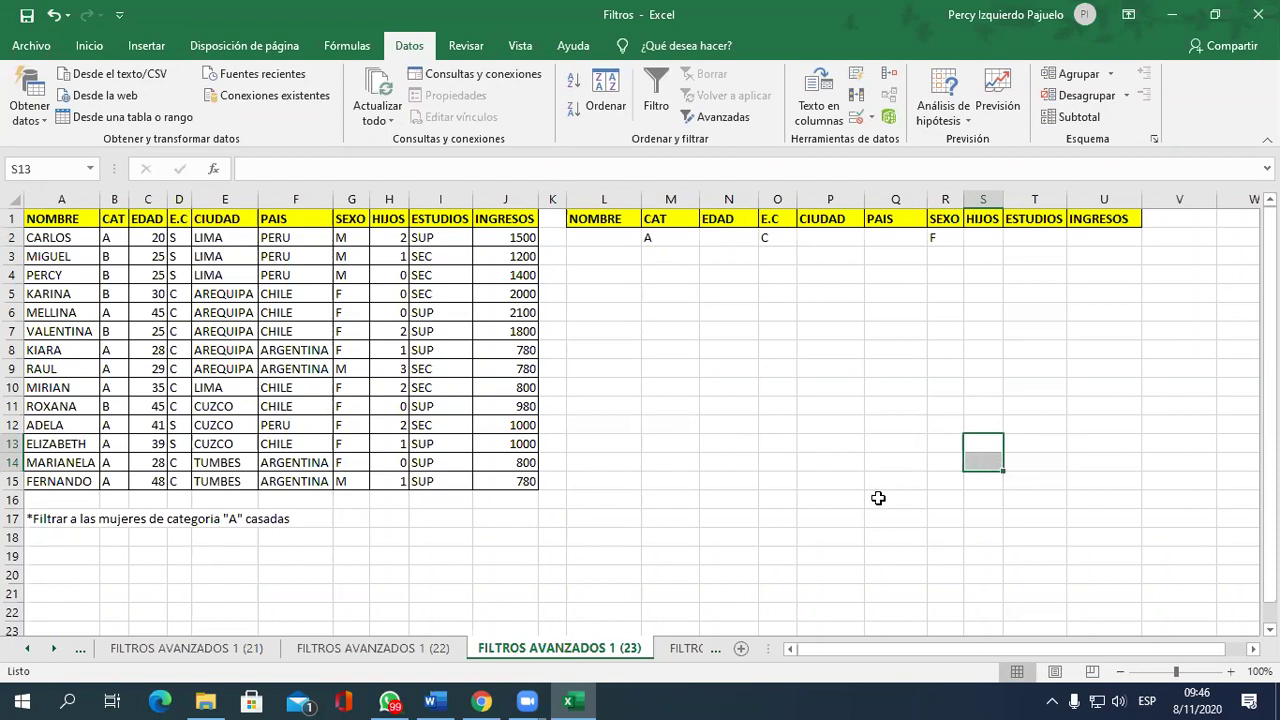
# Check the F and A criteria, then move to sheet FILTROS AVANZADOS 1 (24).
pyautogui.click(947, 239)
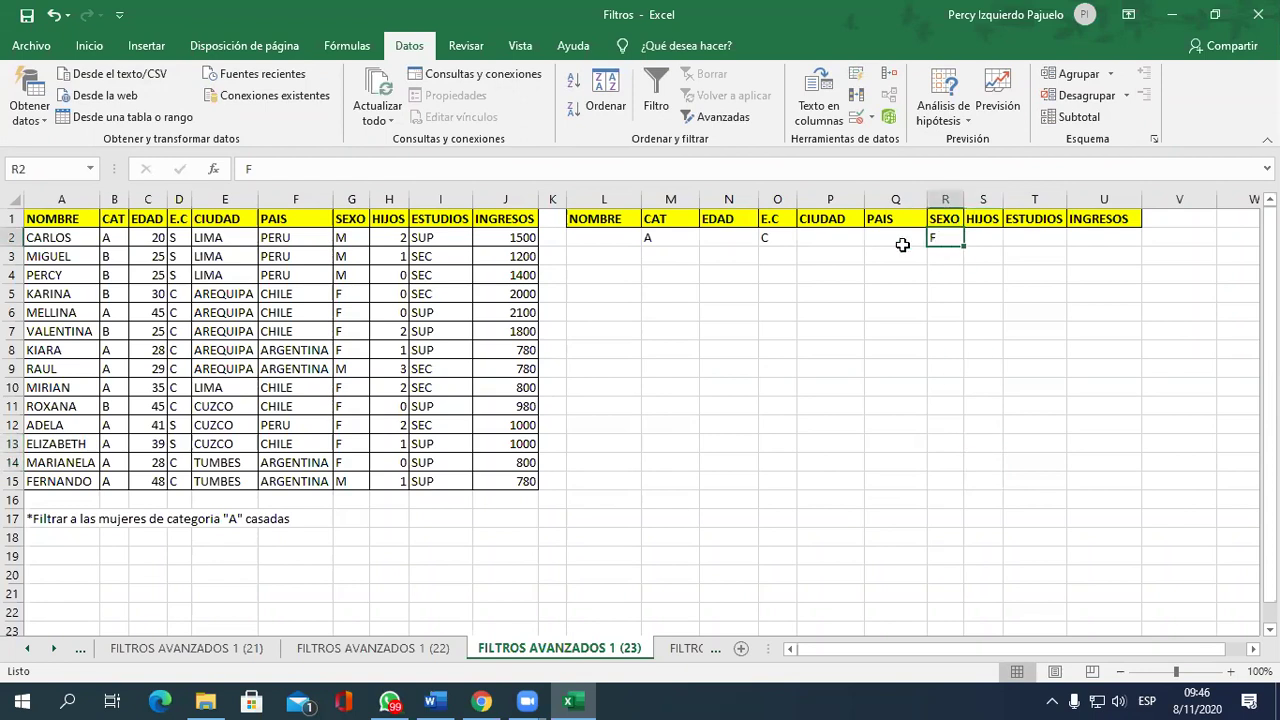
pyautogui.click(658, 240)
pyautogui.click(690, 645)
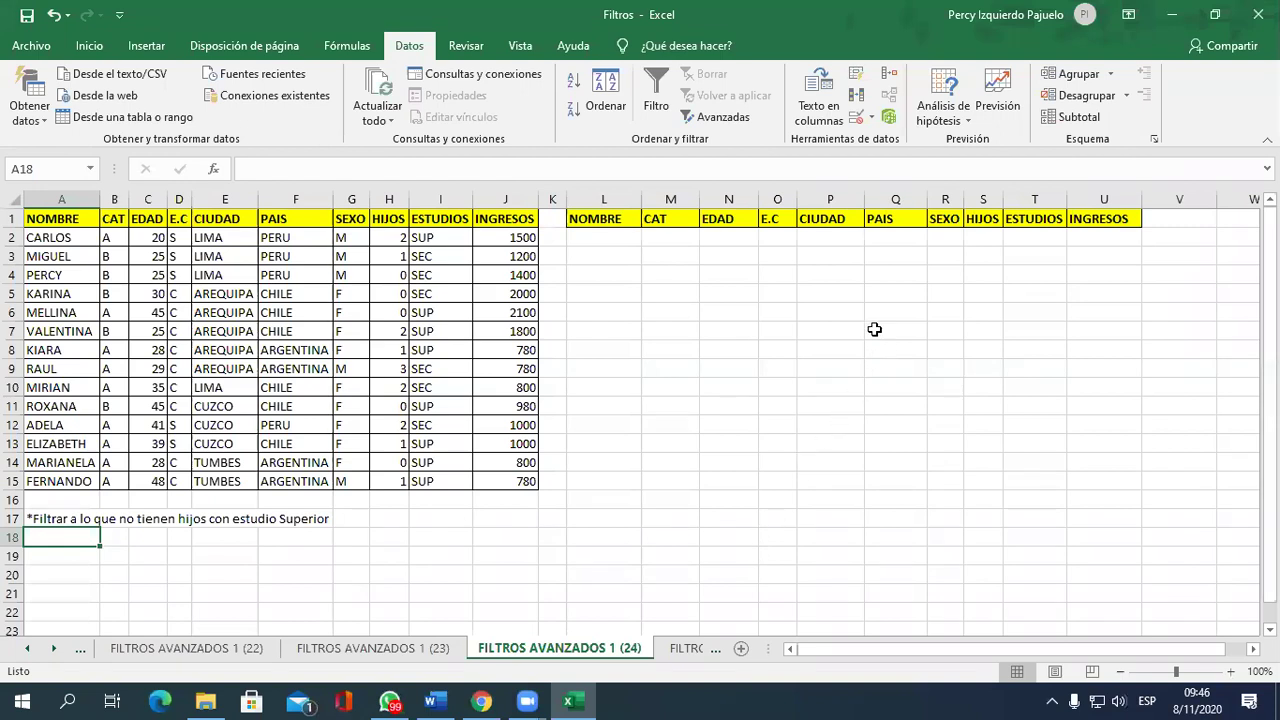
# Enter >0 under HIJOS in S2 and SUP under ESTUDIOS in T2, then go to sheet (25).
pyautogui.click(981, 236)
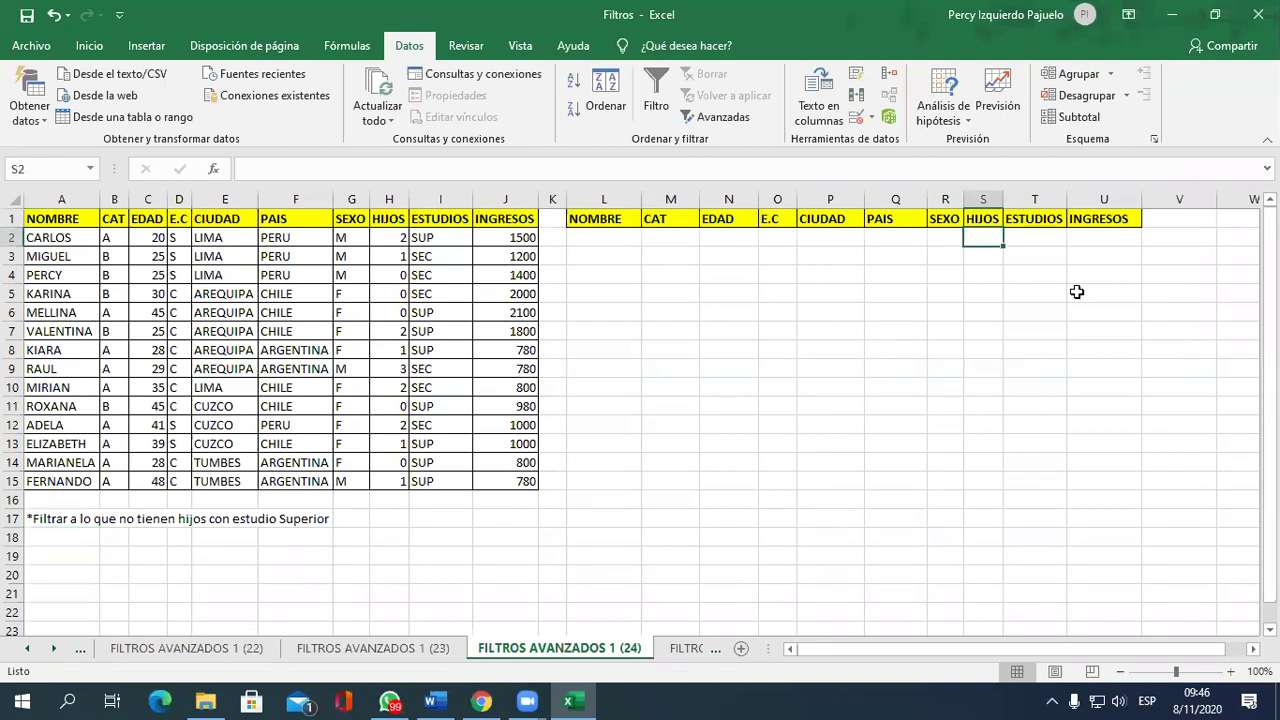
pyautogui.write('>0')
pyautogui.press('Return')
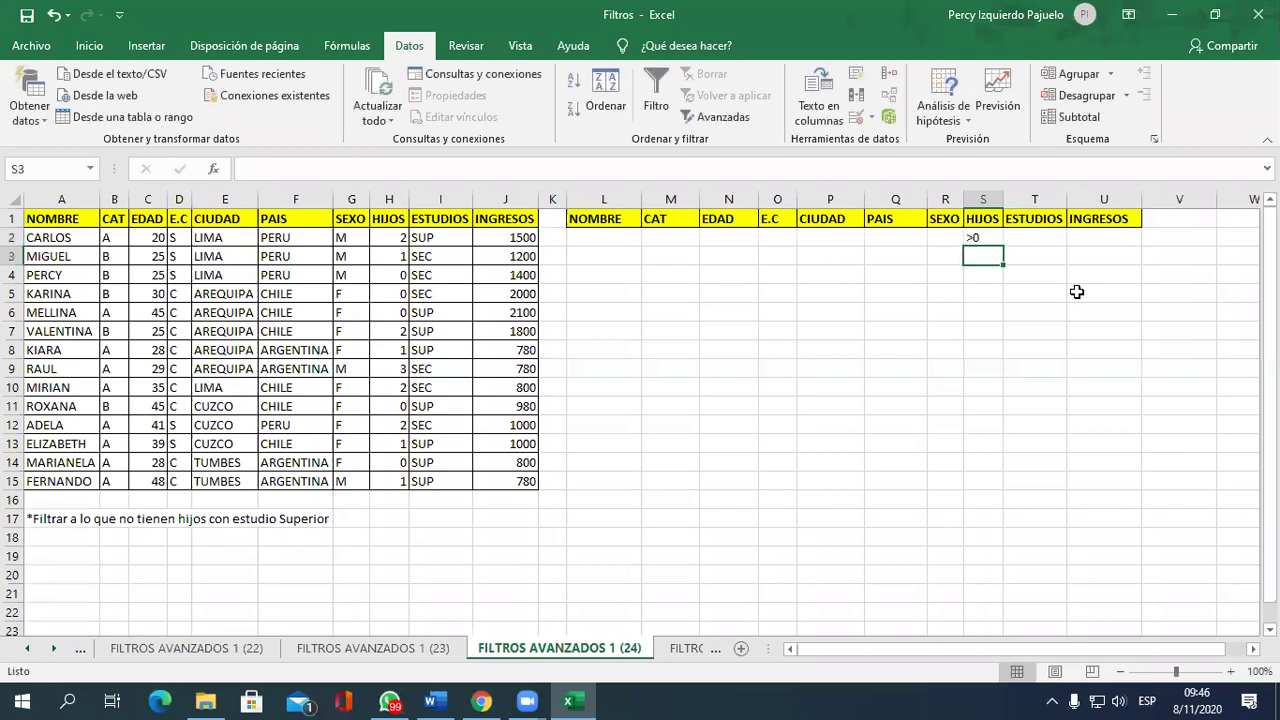
pyautogui.click(1035, 235)
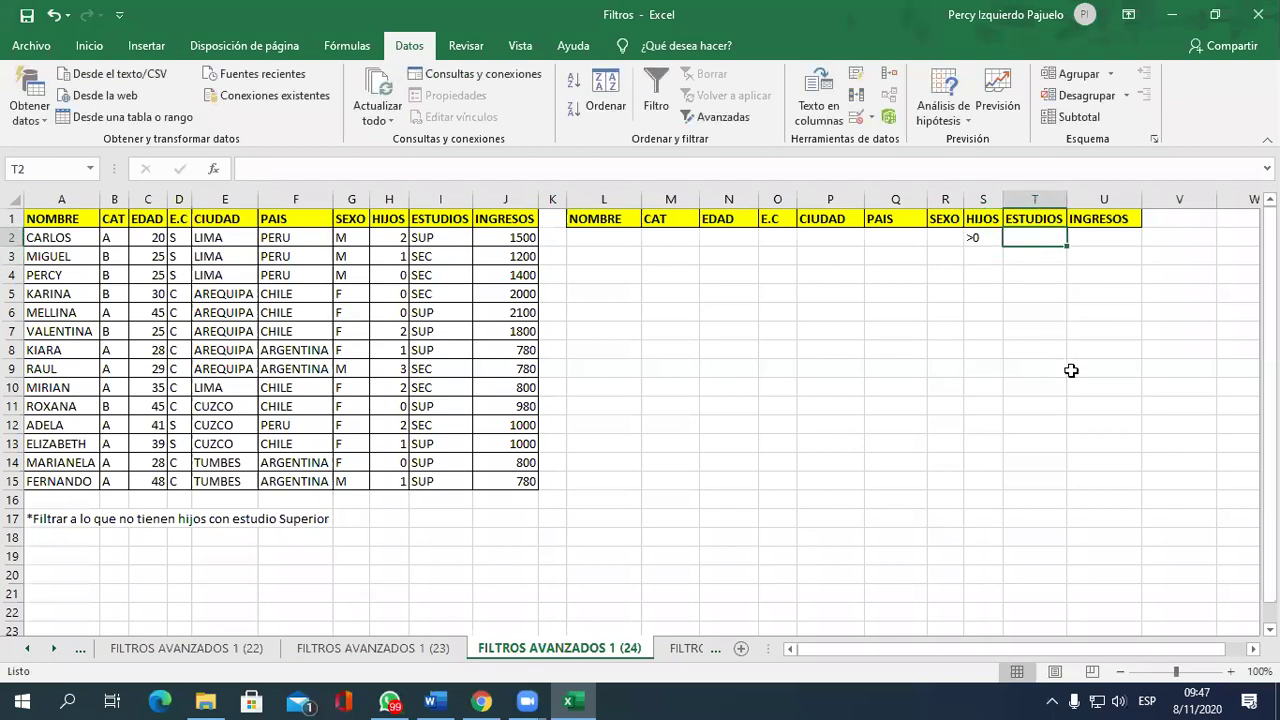
pyautogui.write('DU')
pyautogui.press('BackSpace')
pyautogui.press('BackSpace')
pyautogui.press('BackSpace')
pyautogui.write('SUP')
pyautogui.press('Return')
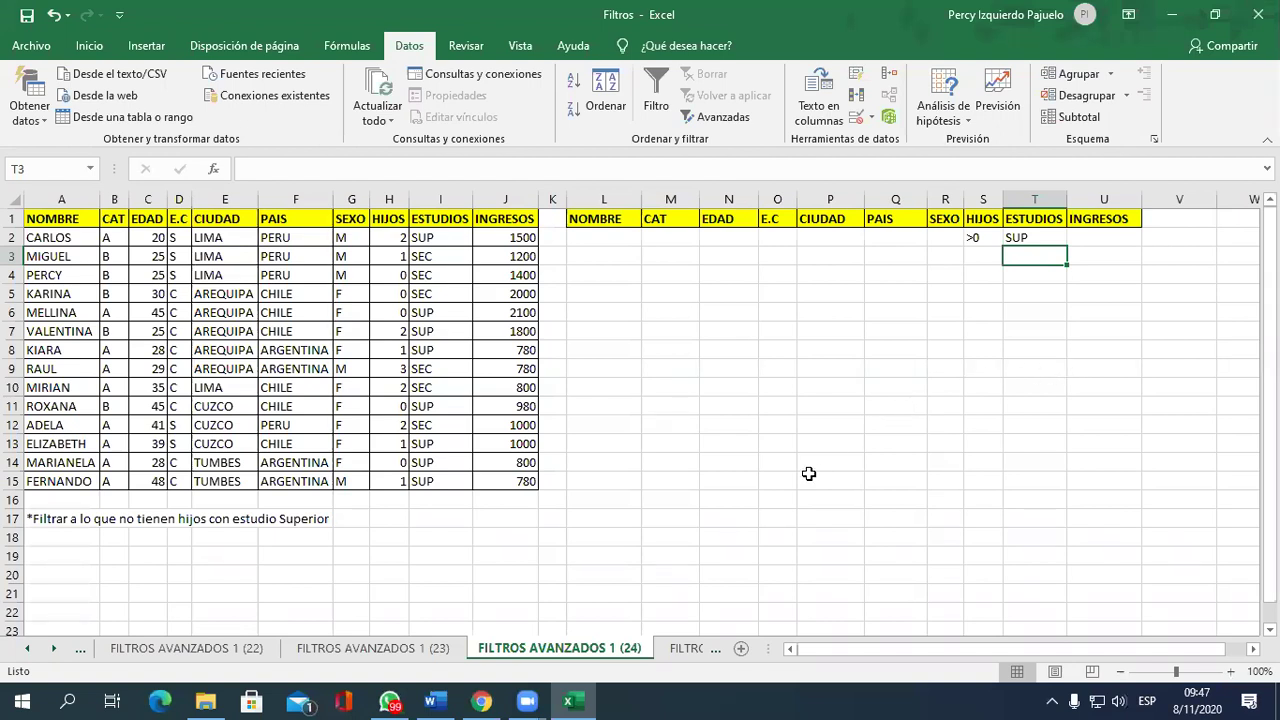
pyautogui.click(679, 647)
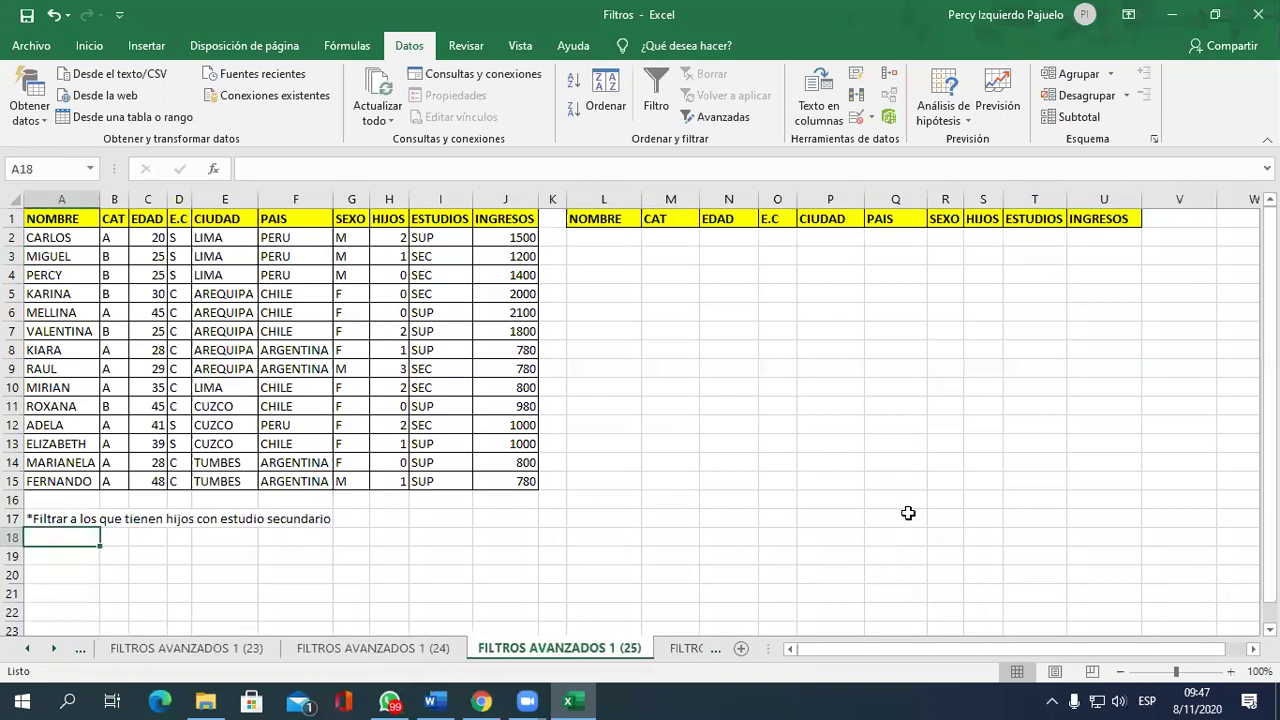
# Enter >0 in S2 under HIJOS and SEC in T2 under ESTUDIOS, then go to sheet (26).
pyautogui.click(990, 238)
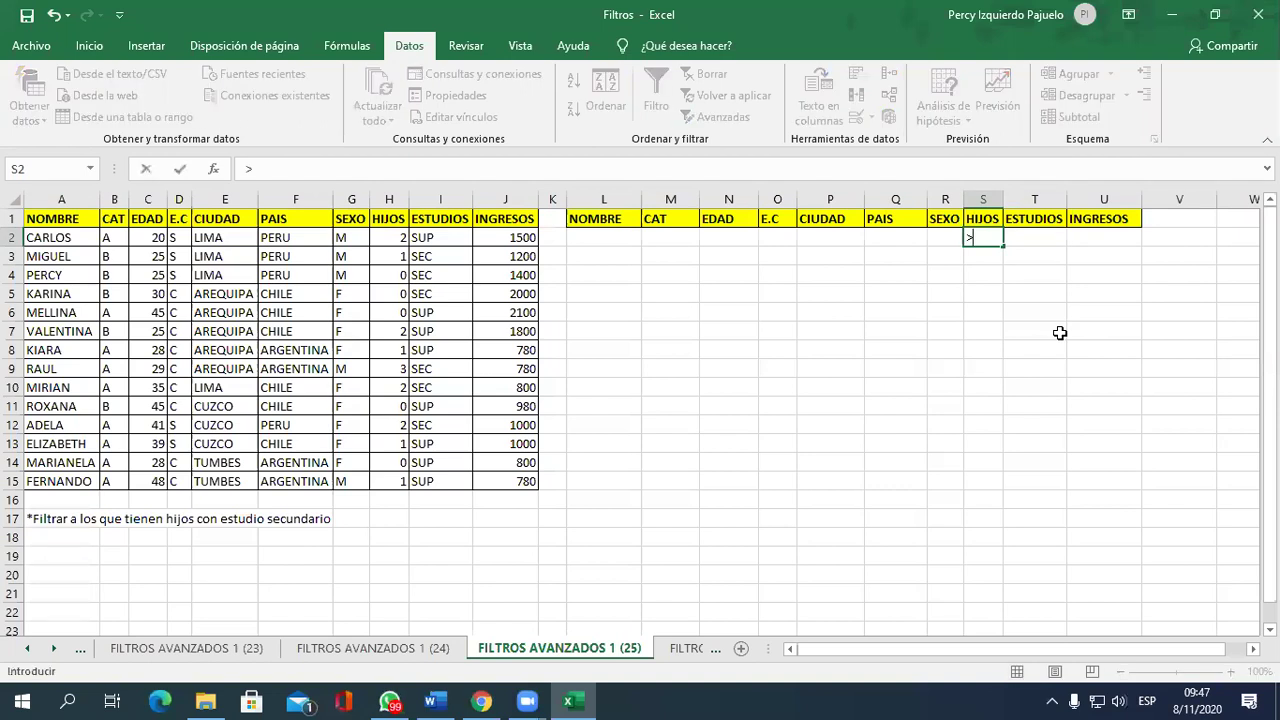
pyautogui.write('>0')
pyautogui.click(1040, 331)
pyautogui.click(1033, 239)
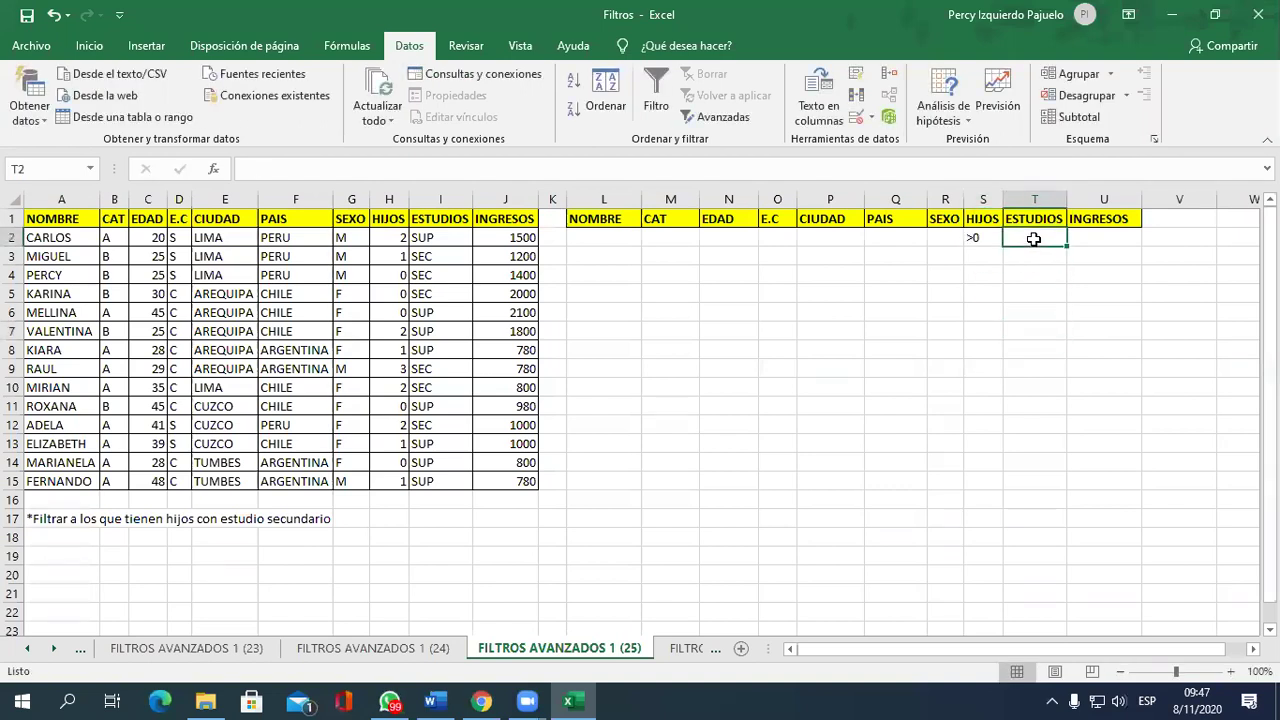
pyautogui.write('SEC')
pyautogui.click(1022, 446)
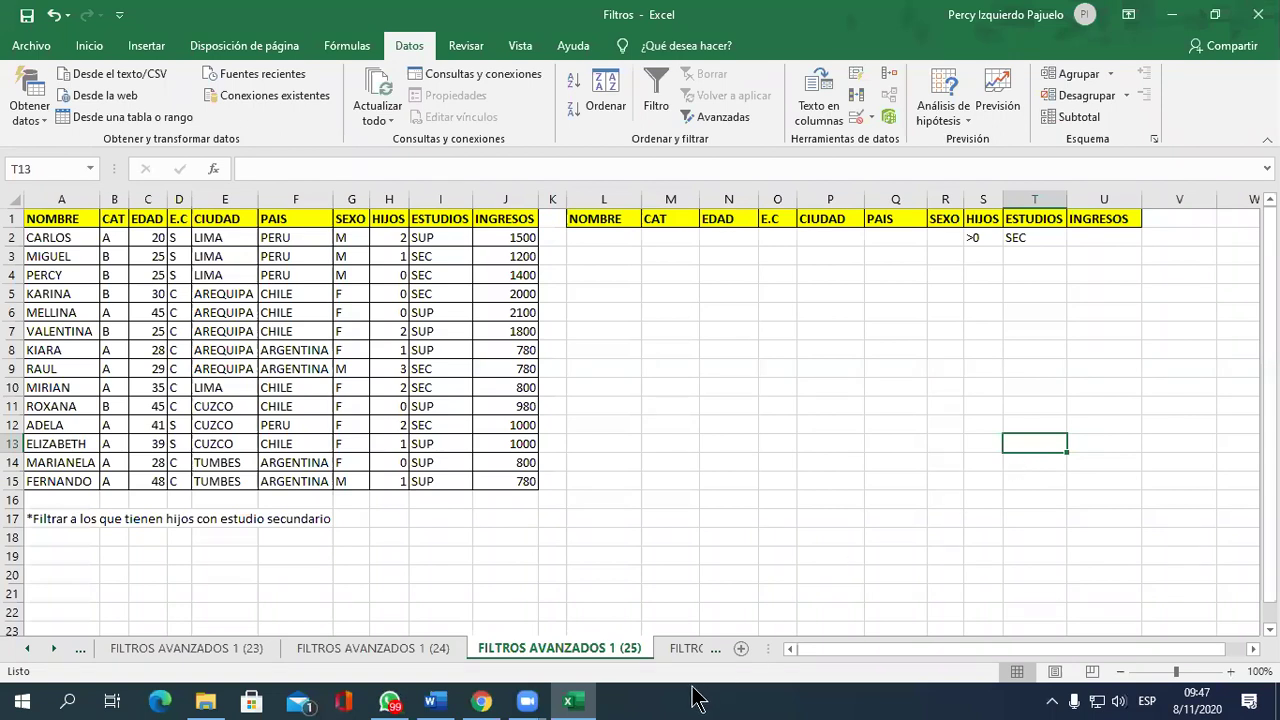
pyautogui.click(666, 649)
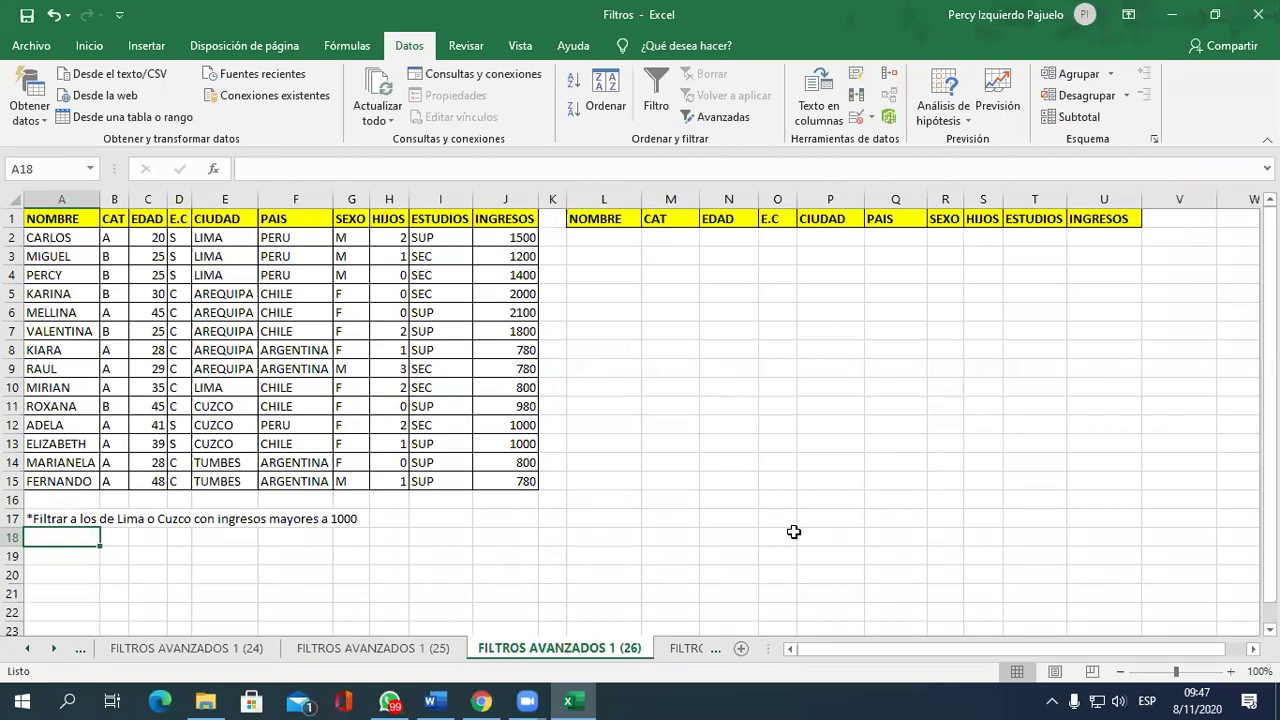
# Enter LIMA in P2 and CUZCO in P3 under CIUDAD.
pyautogui.click(840, 243)
pyautogui.write('LIM')
pyautogui.press('BackSpace')
pyautogui.write('MA')
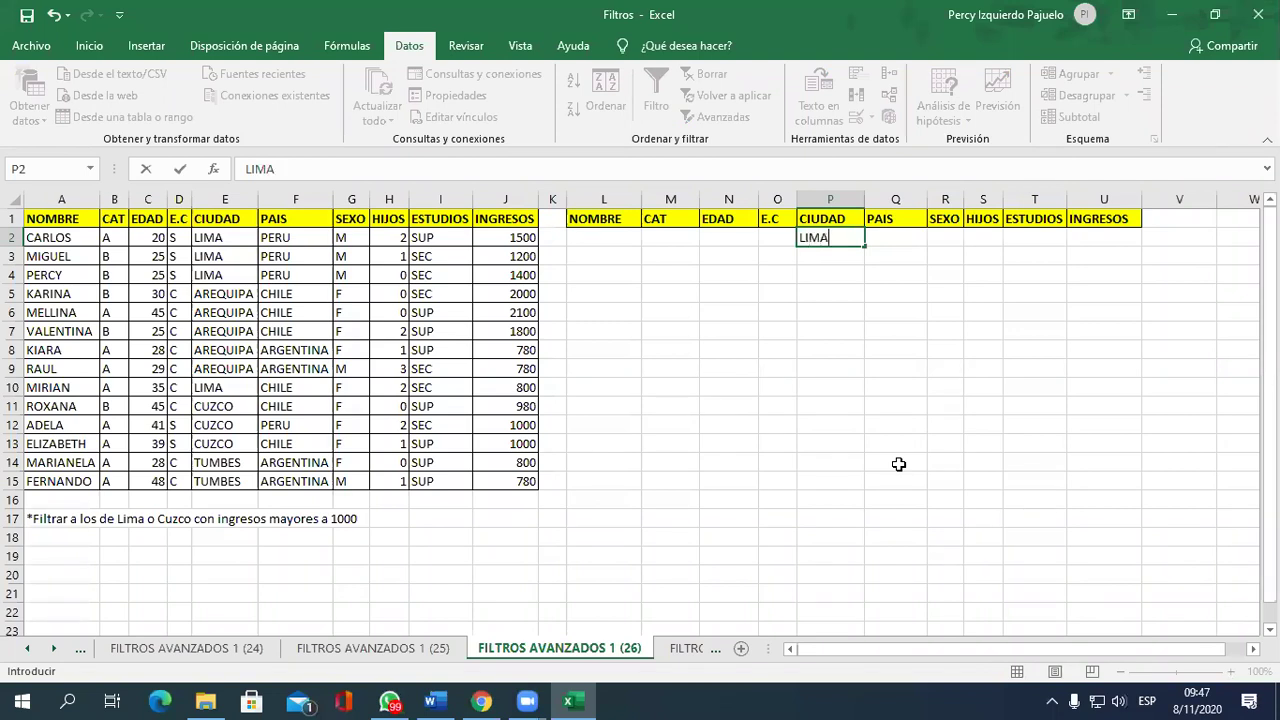
pyautogui.press('Return')
pyautogui.write('CUZCO')
pyautogui.press('Tab')
# Enter >1000 under INGRESOS in U2 and U3, then select a cell in the data table.
pyautogui.press('Up')
pyautogui.press('Right')
pyautogui.press('Right')
pyautogui.press('Right')
pyautogui.press('Right')
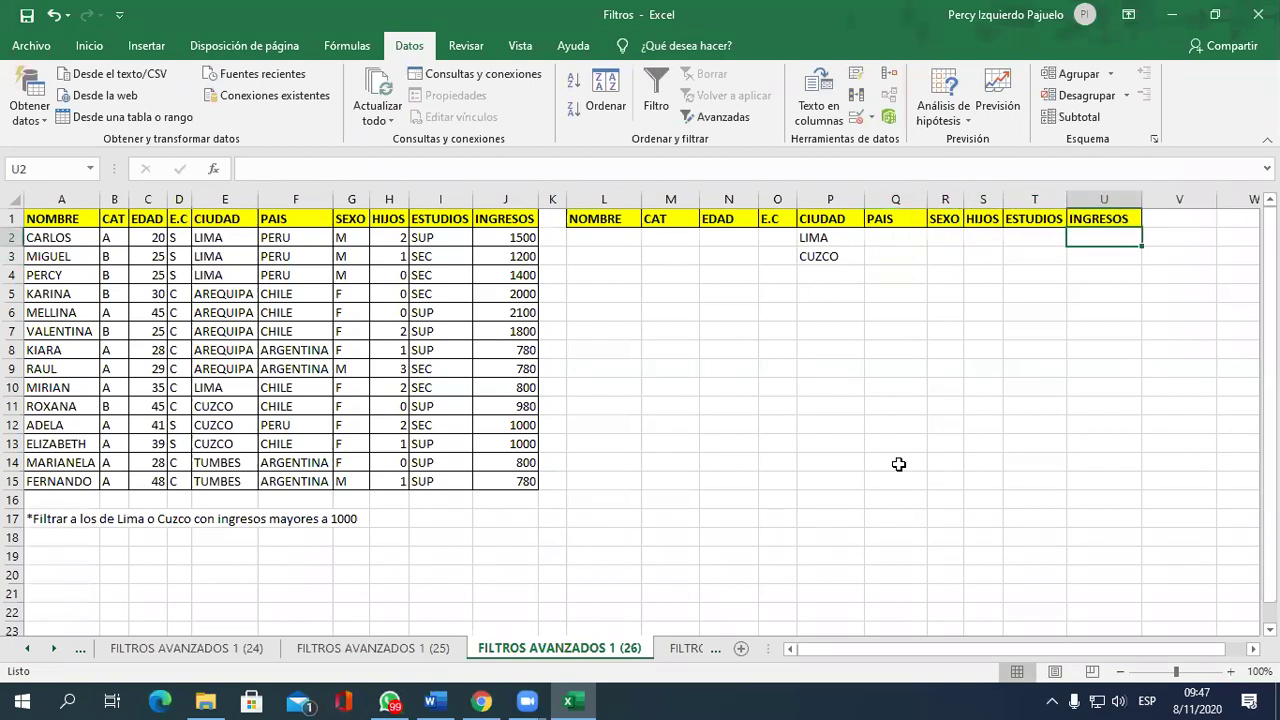
pyautogui.write('>1000')
pyautogui.press('Return')
pyautogui.write('>1000')
pyautogui.press('Return')
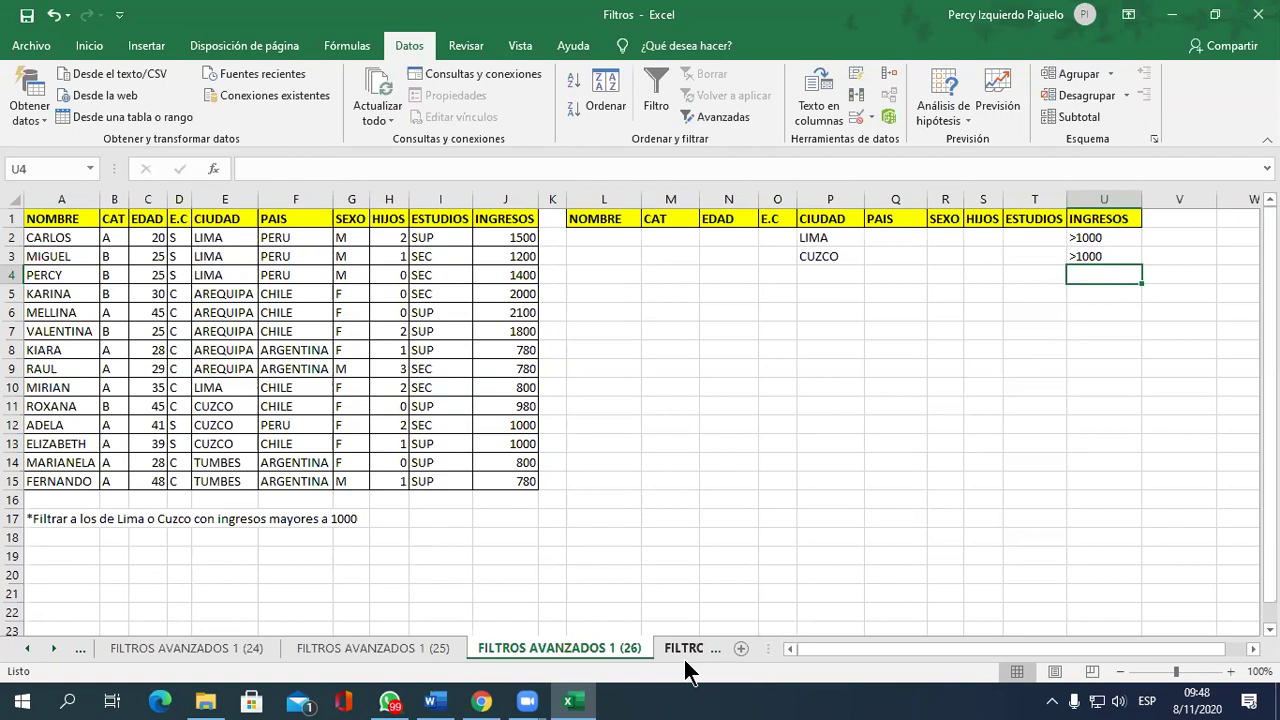
pyautogui.click(359, 337)
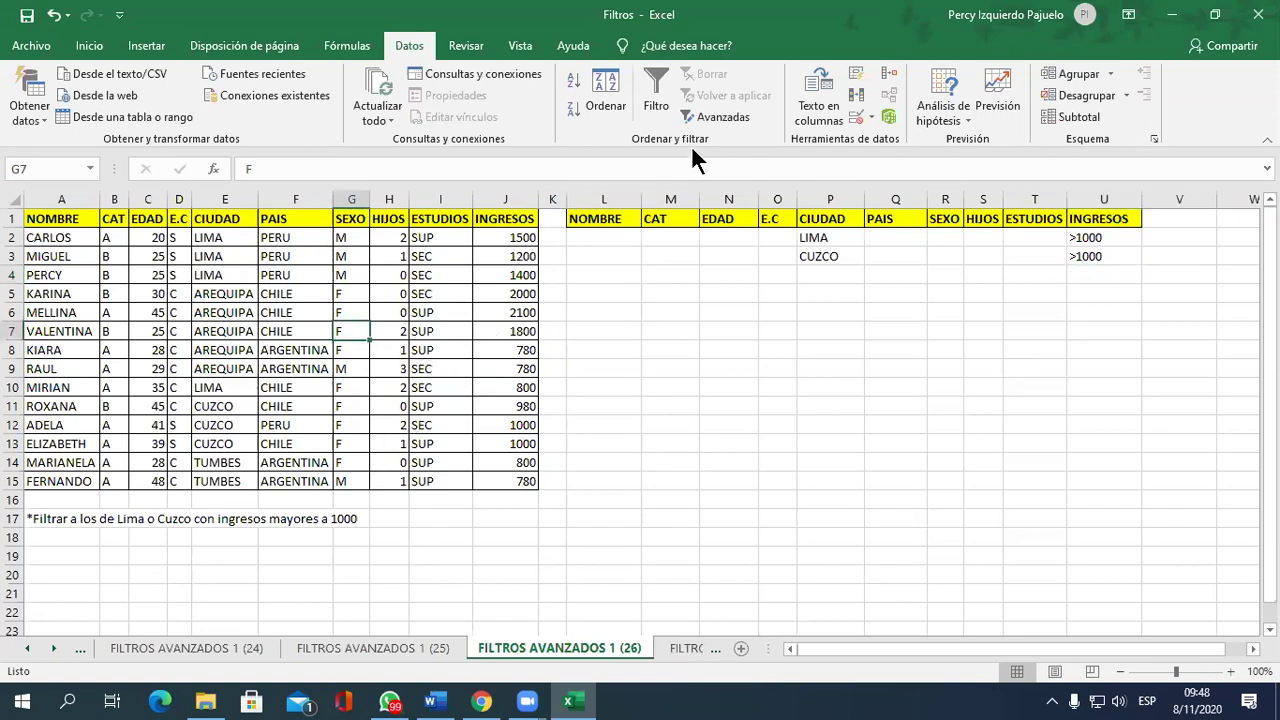
# In Advanced Filter, choose Copiar a otro lugar with list range A1:J15.
pyautogui.click(721, 119)
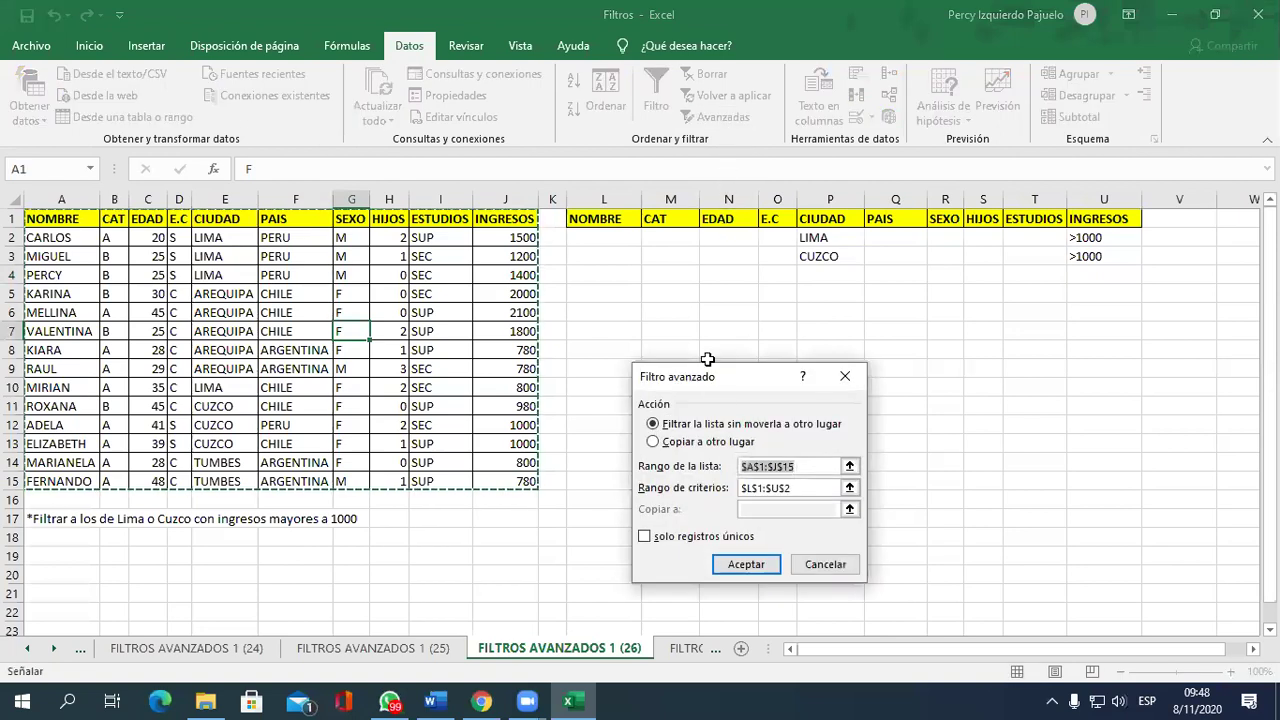
pyautogui.click(700, 441)
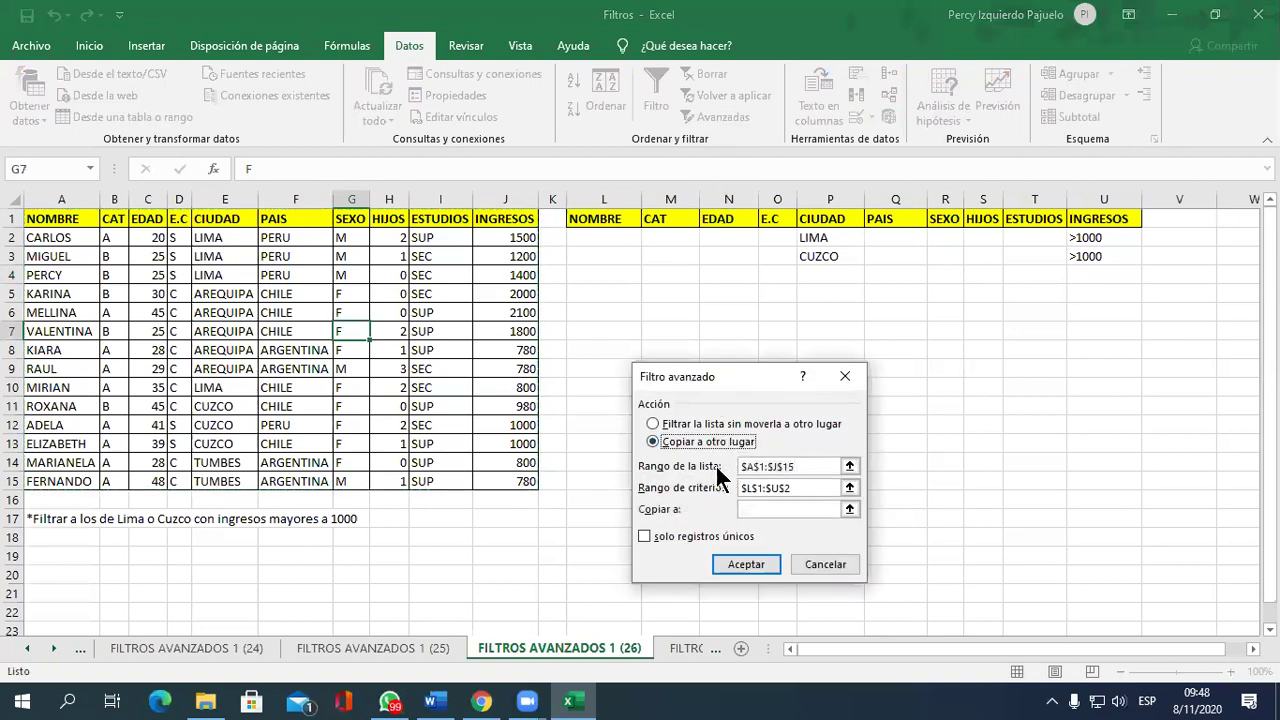
pyautogui.click(849, 466)
pyautogui.click(72, 223)
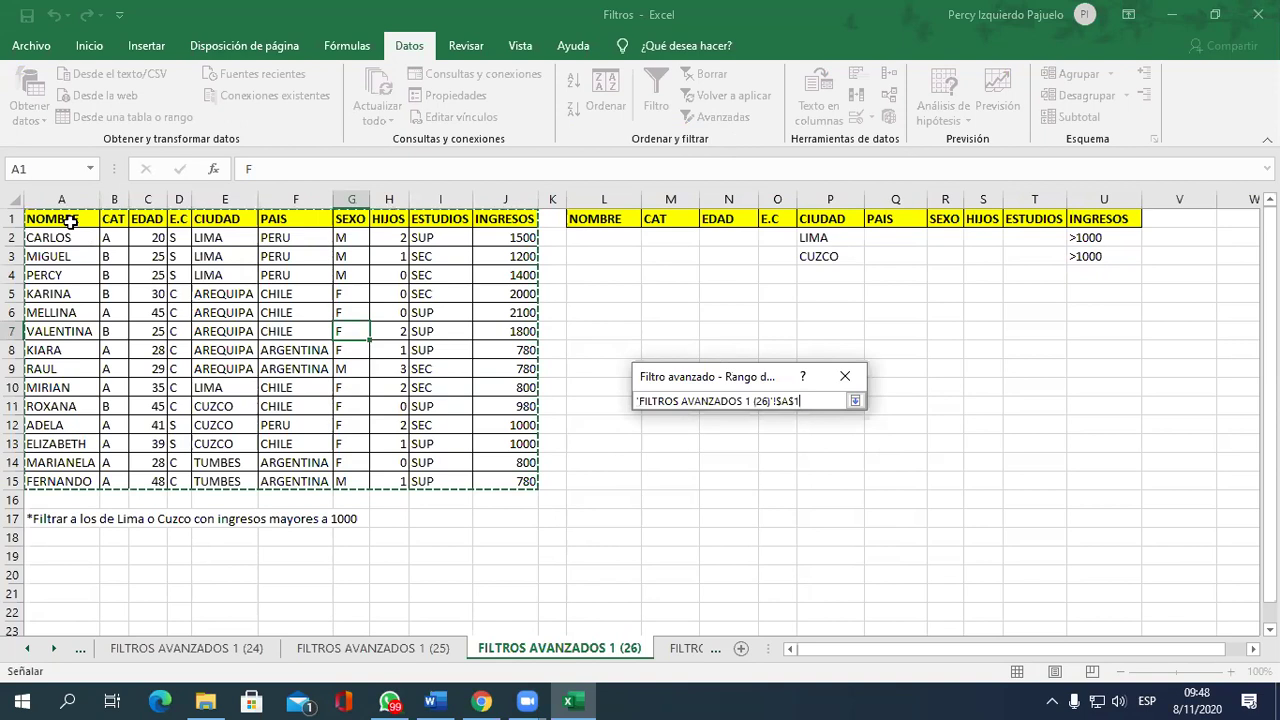
pyautogui.moveTo(72, 223); pyautogui.dragTo(505, 481)
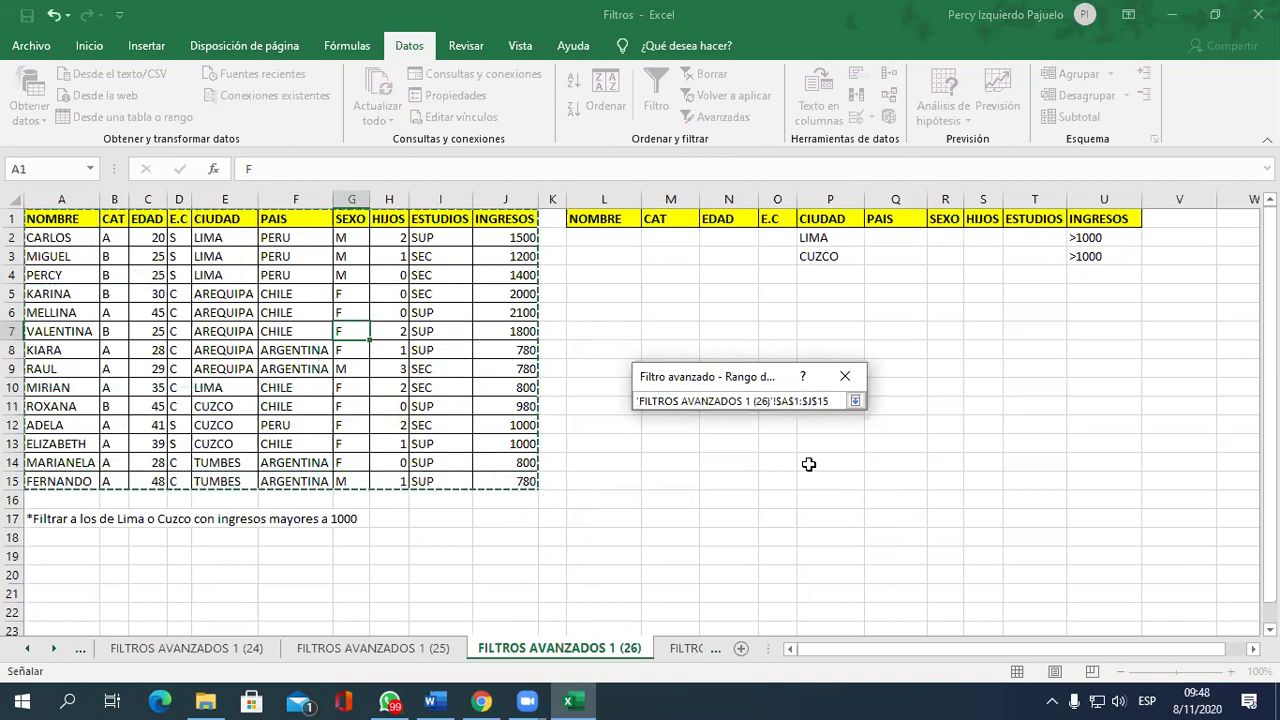
pyautogui.click(856, 406)
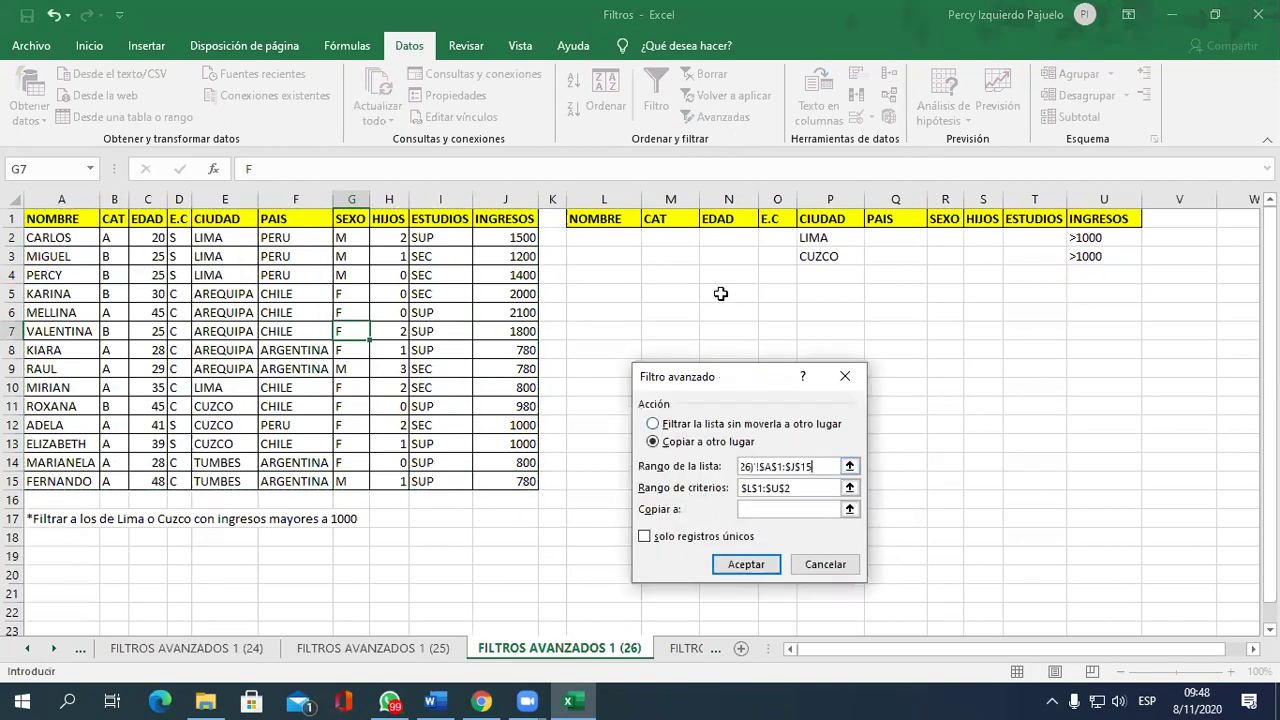
# Set criteria range P1:U3 and destination A19, then run the filter and review the results.
pyautogui.click(790, 509)
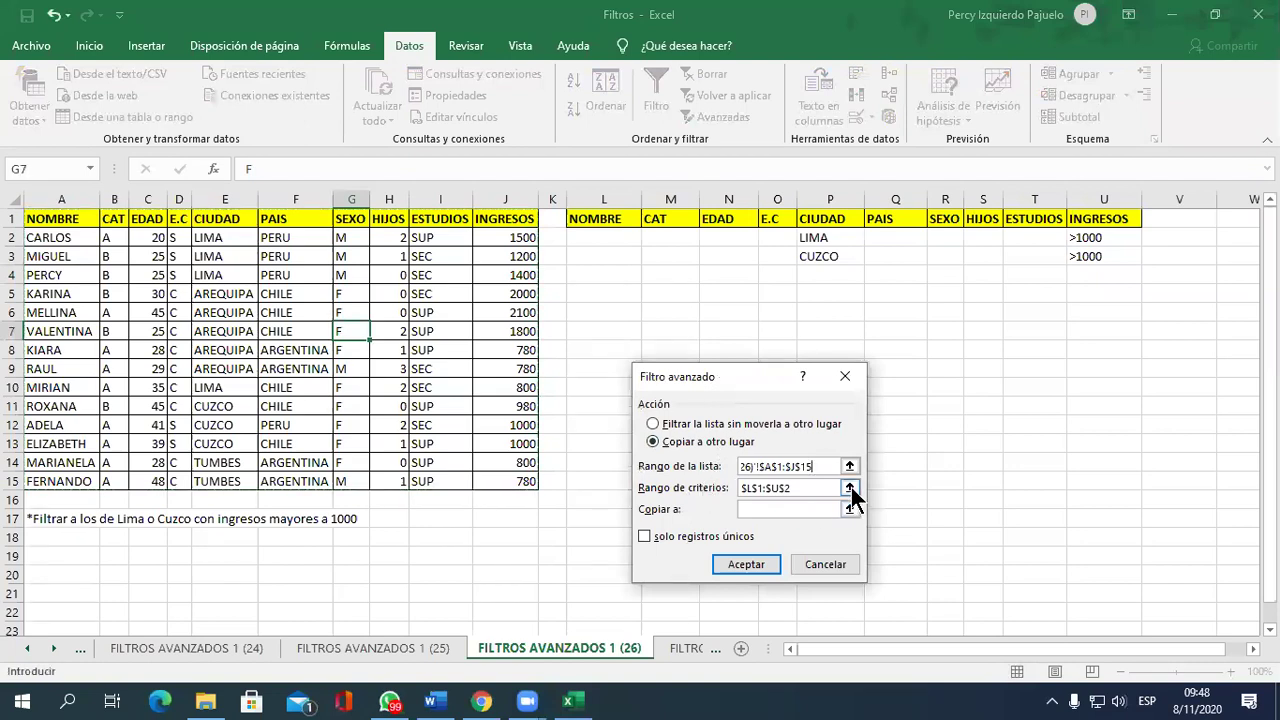
pyautogui.click(851, 487)
pyautogui.moveTo(820, 222)
pyautogui.mouseDown()
pyautogui.moveTo(894, 249)
pyautogui.moveTo(1114, 257)
pyautogui.mouseUp()
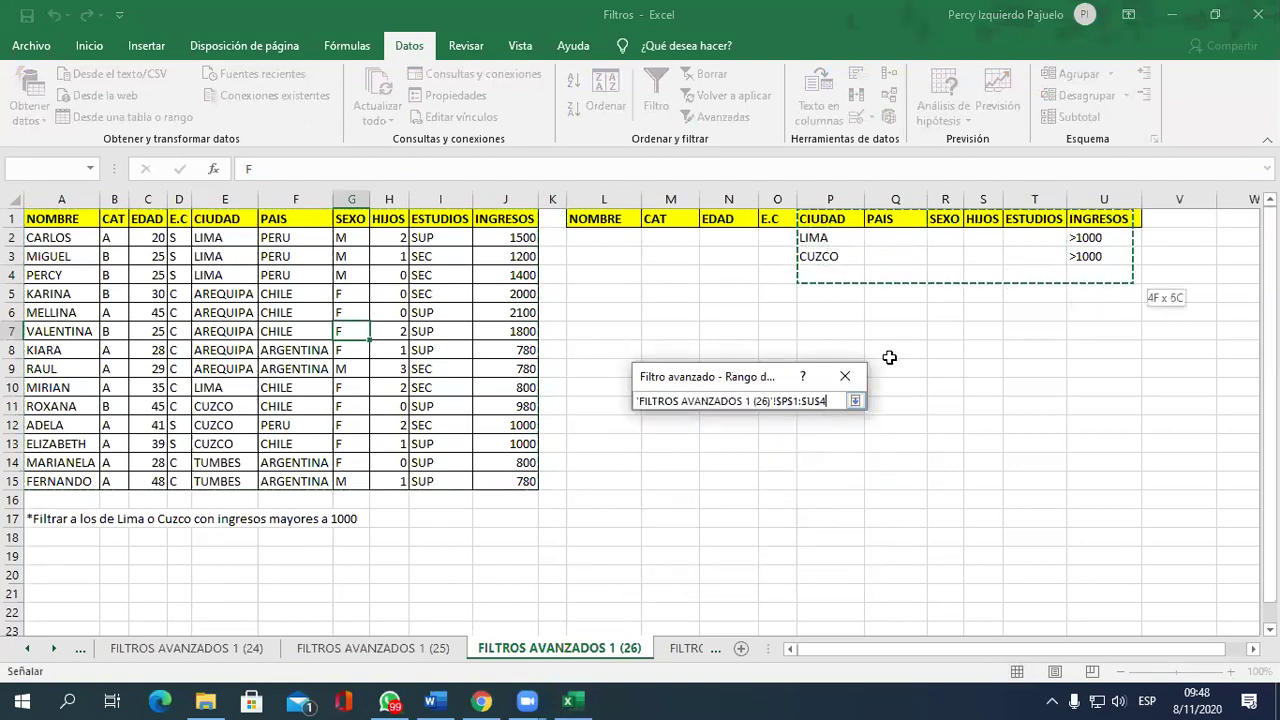
pyautogui.hotkey('shift', 'Up')
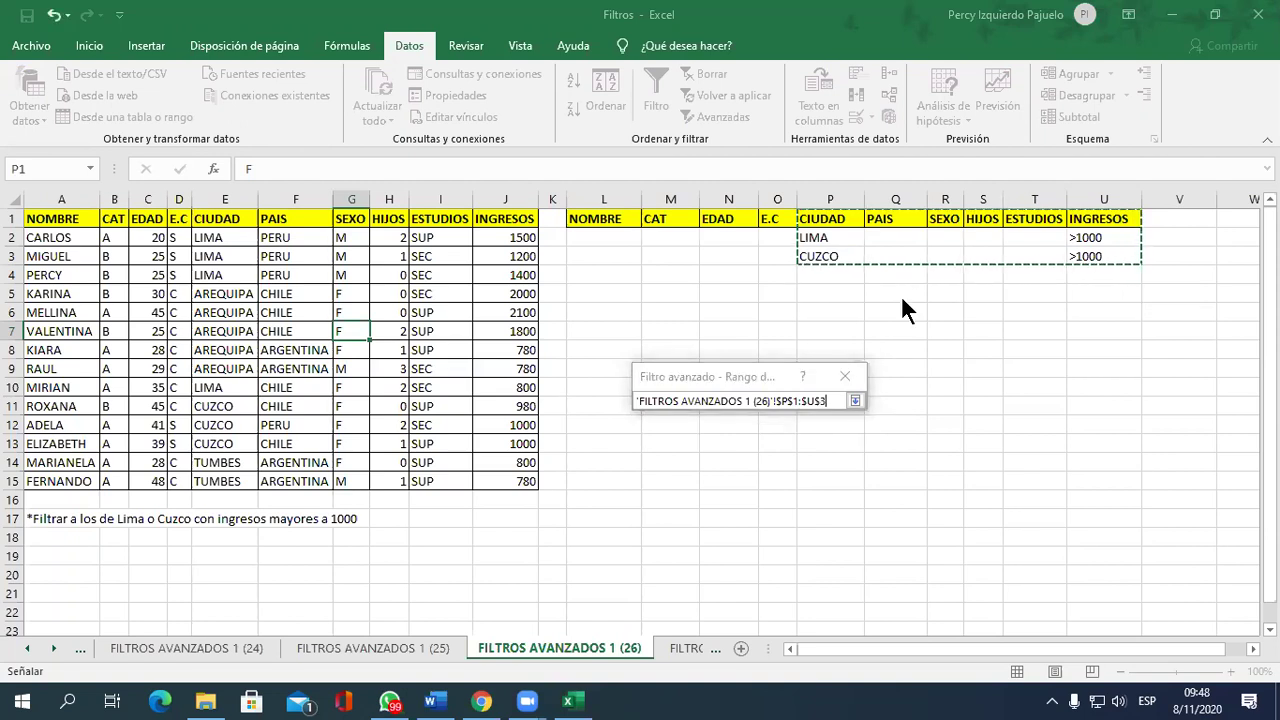
pyautogui.click(855, 400)
pyautogui.click(849, 510)
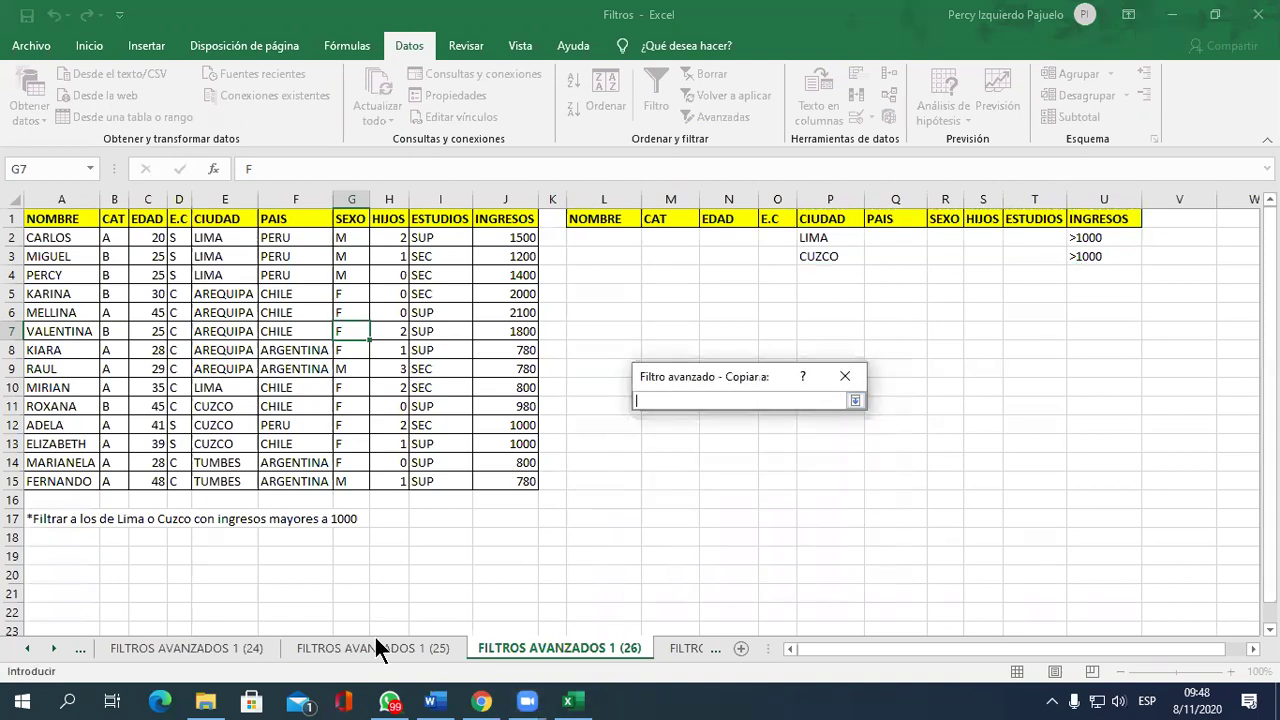
pyautogui.click(62, 556)
pyautogui.click(855, 400)
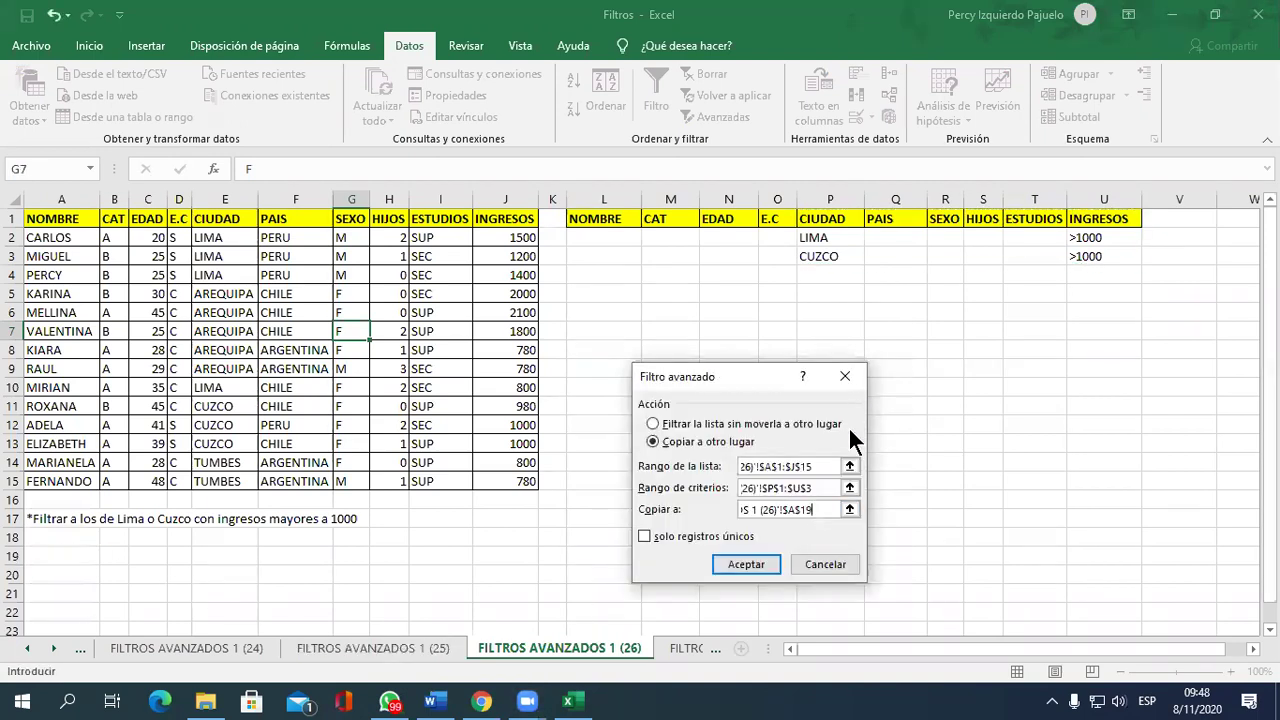
pyautogui.click(764, 564)
pyautogui.scroll(-1, 685, 501)
pyautogui.scroll(-2, 680, 520)
pyautogui.scroll(2, 676, 528)
pyautogui.scroll(-1, 676, 516)
# Highlight the CUZCO records E11:H14, then switch to sheet FILTROS AVANZADOS 1 (27).
pyautogui.scroll(-2, 676, 516)
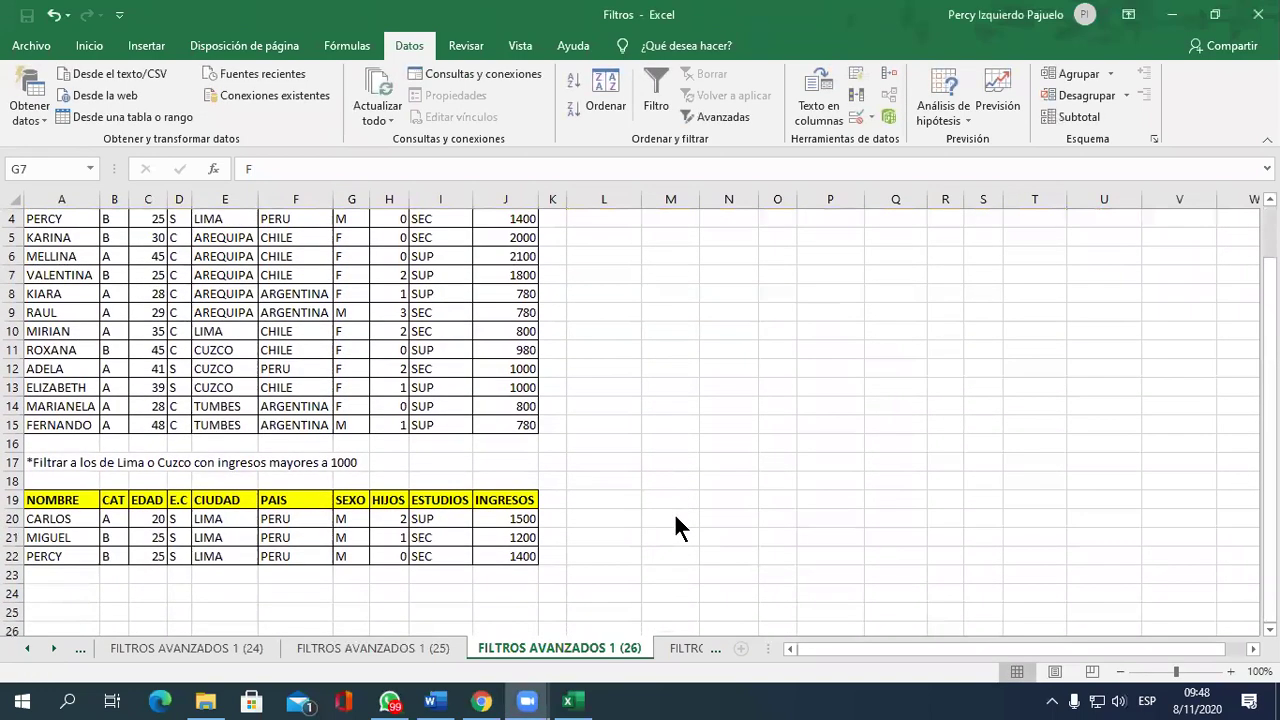
pyautogui.scroll(3, 674, 518)
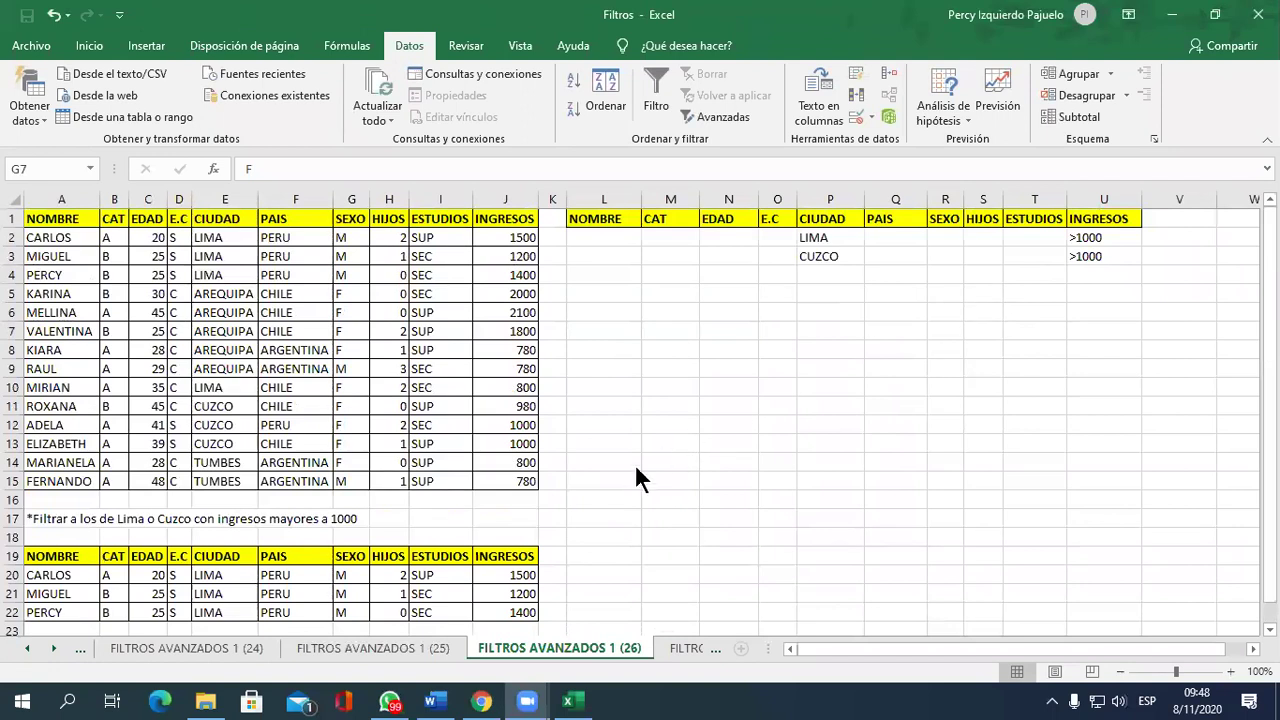
pyautogui.scroll(-1, 610, 482)
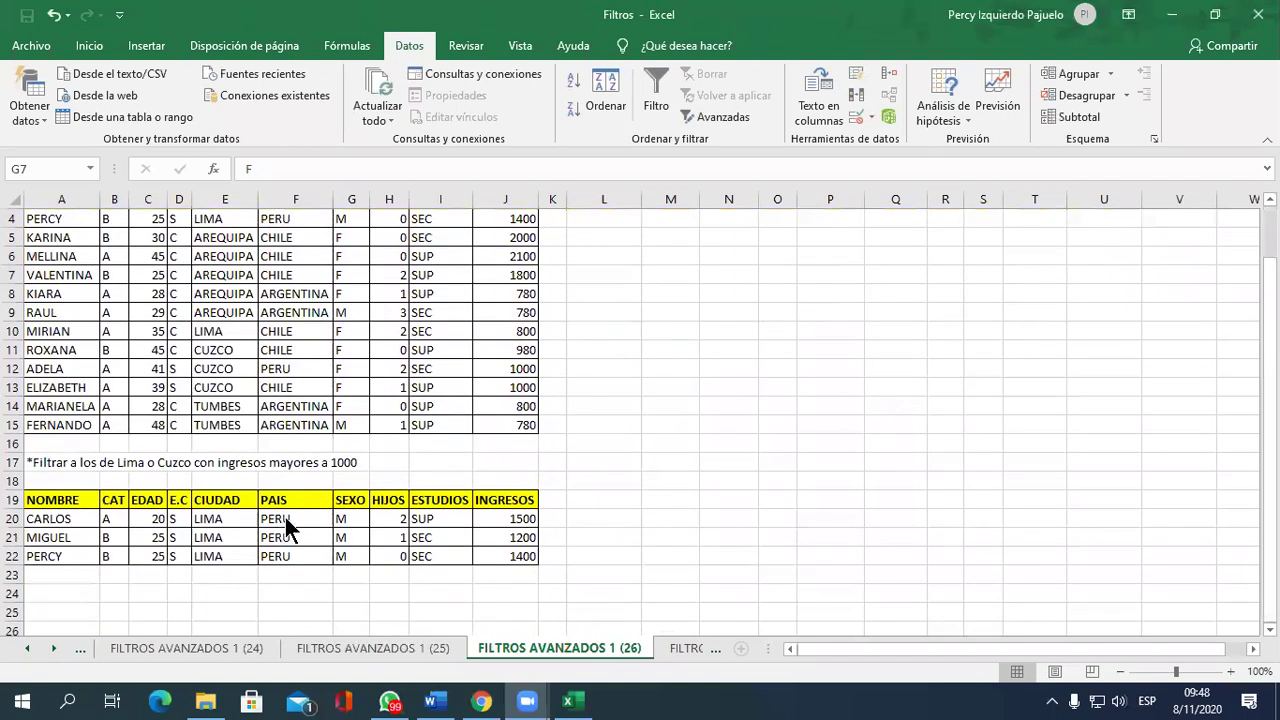
pyautogui.scroll(1, 280, 515)
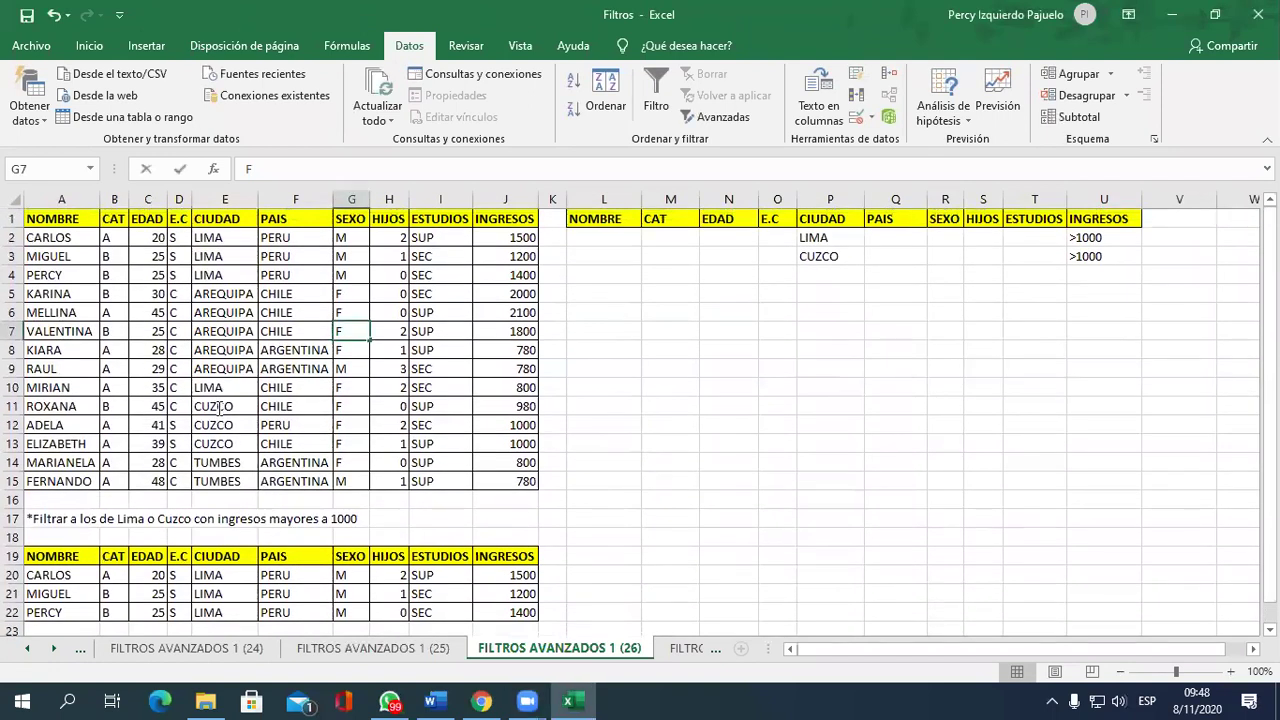
pyautogui.click(219, 425)
pyautogui.moveTo(214, 404)
pyautogui.mouseDown()
pyautogui.moveTo(420, 453)
pyautogui.moveTo(514, 449)
pyautogui.mouseUp()
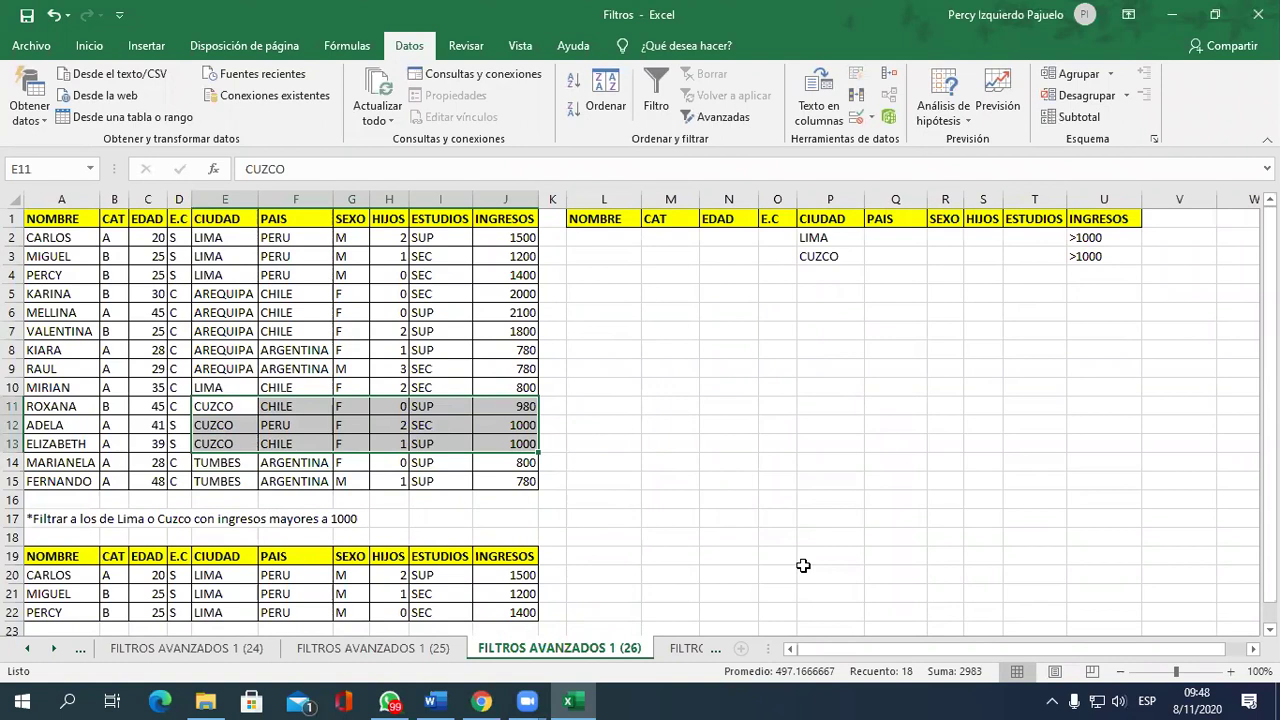
pyautogui.click(665, 650)
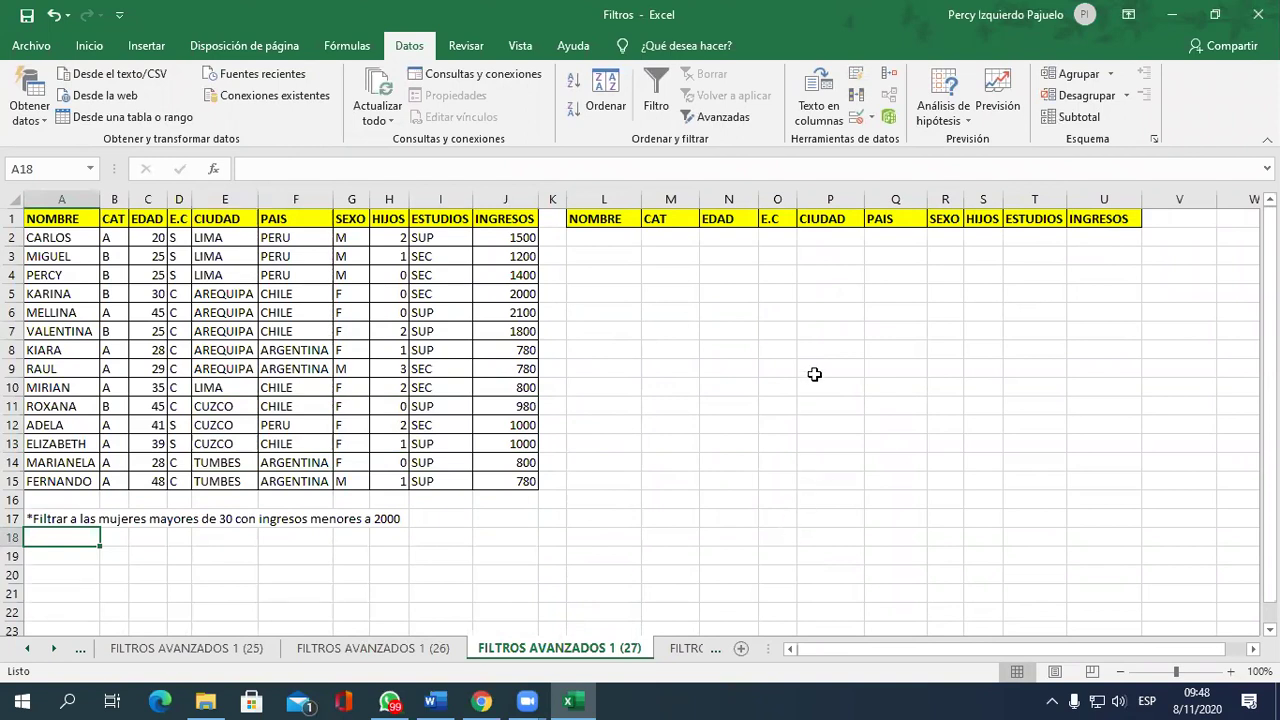
# Enter F under SEXO in R2 and >30 under EDAD in N2.
pyautogui.click(945, 237)
pyautogui.write('F')
pyautogui.click(737, 243)
pyautogui.write('<')
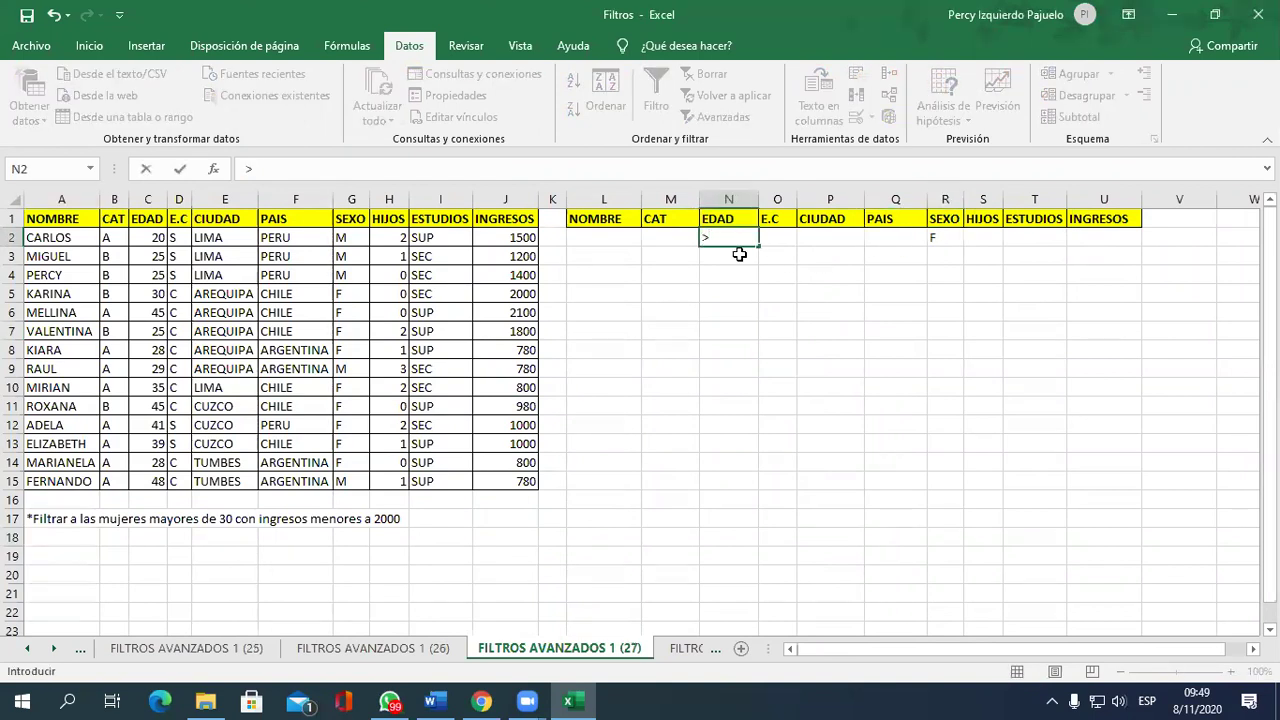
pyautogui.write('30')
pyautogui.press('Return')
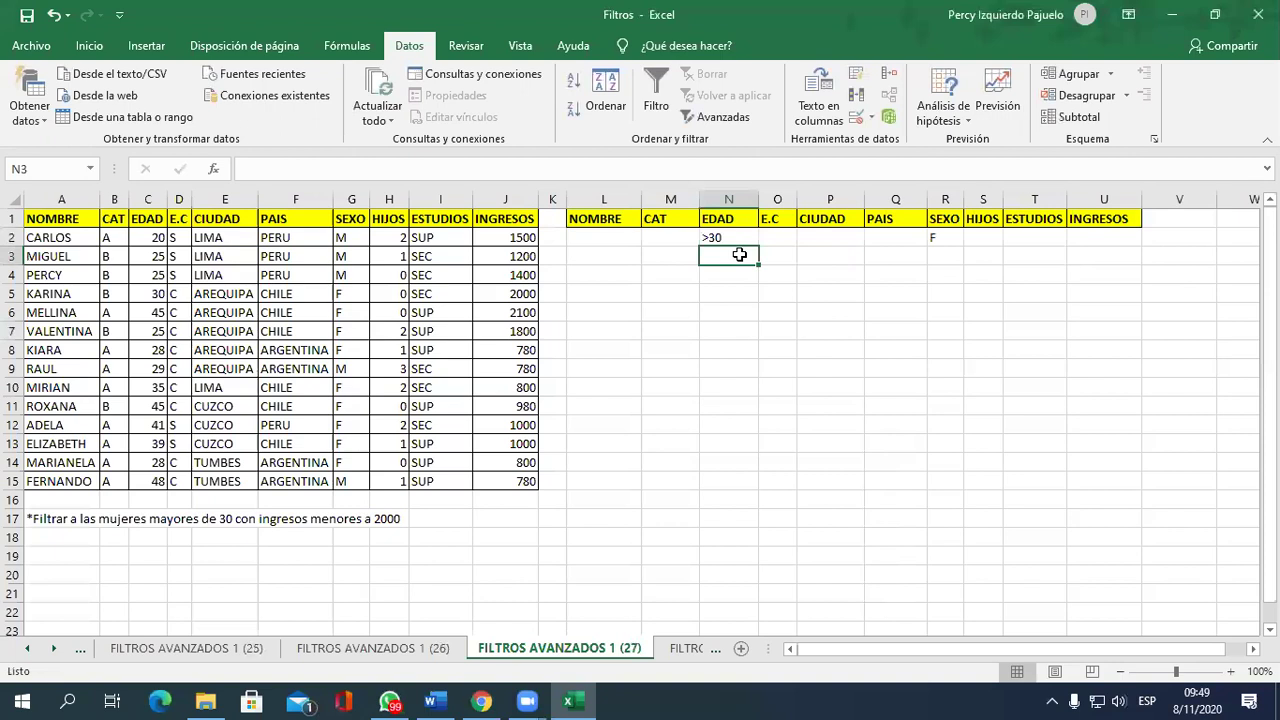
# Enter <2000 under INGRESOS in U2, then go to sheet FILTROS AVANZADOS 1 (28).
pyautogui.click(1112, 248)
pyautogui.write('<200')
pyautogui.press('Return')
pyautogui.click(1112, 246)
pyautogui.write('2000')
pyautogui.press('Return')
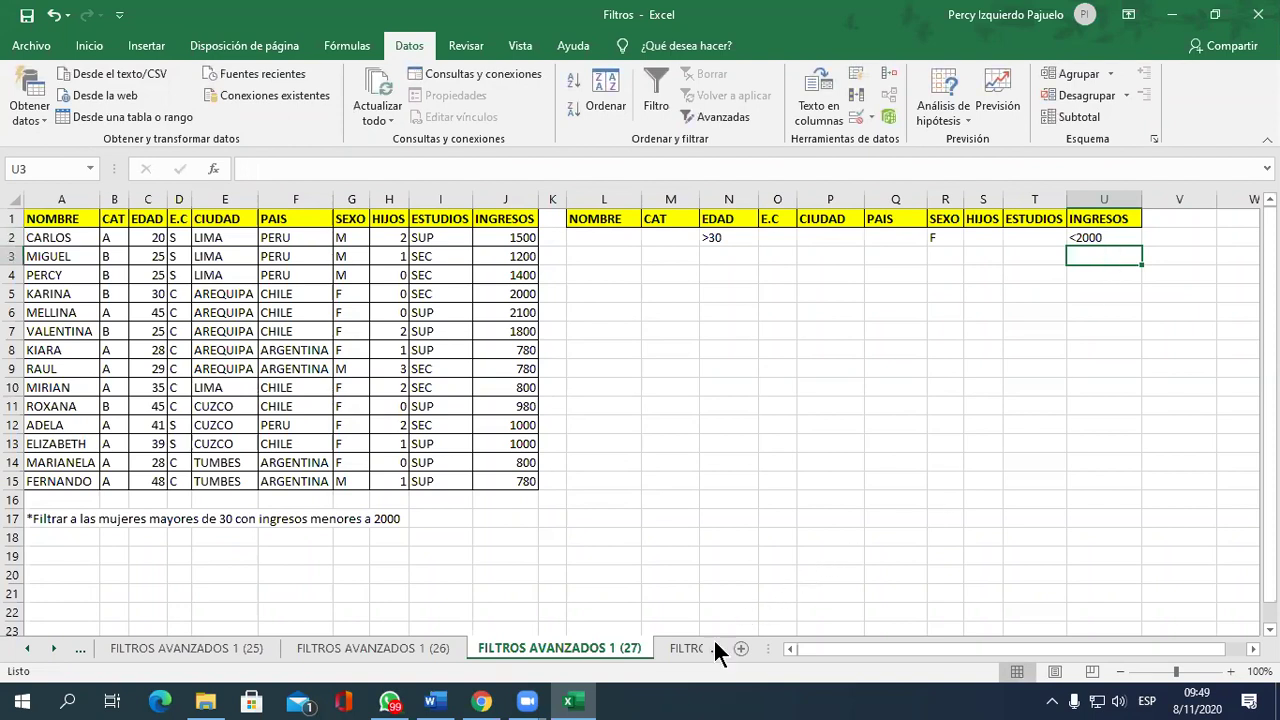
pyautogui.click(681, 643)
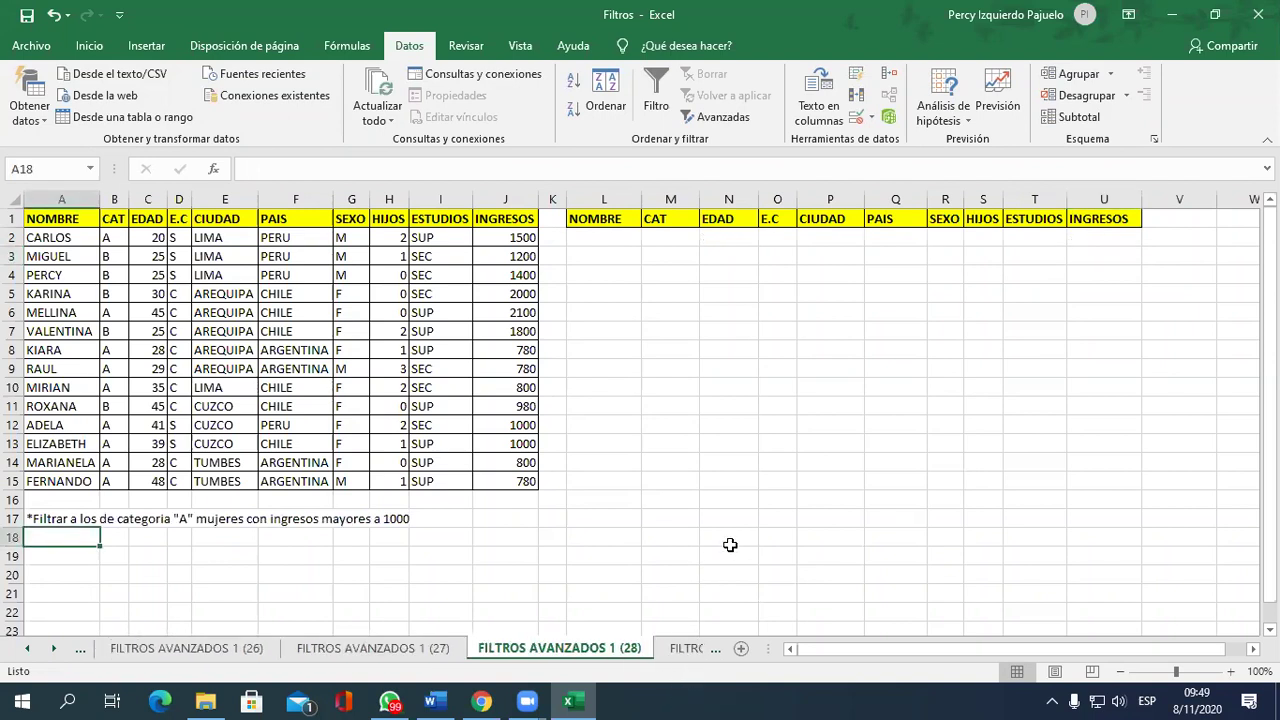
# Enter criteria A in M2 (CAT), F in R2 (SEXO) and >1000 in U2 (INGRESOS), then move to sheet (29).
pyautogui.click(668, 236)
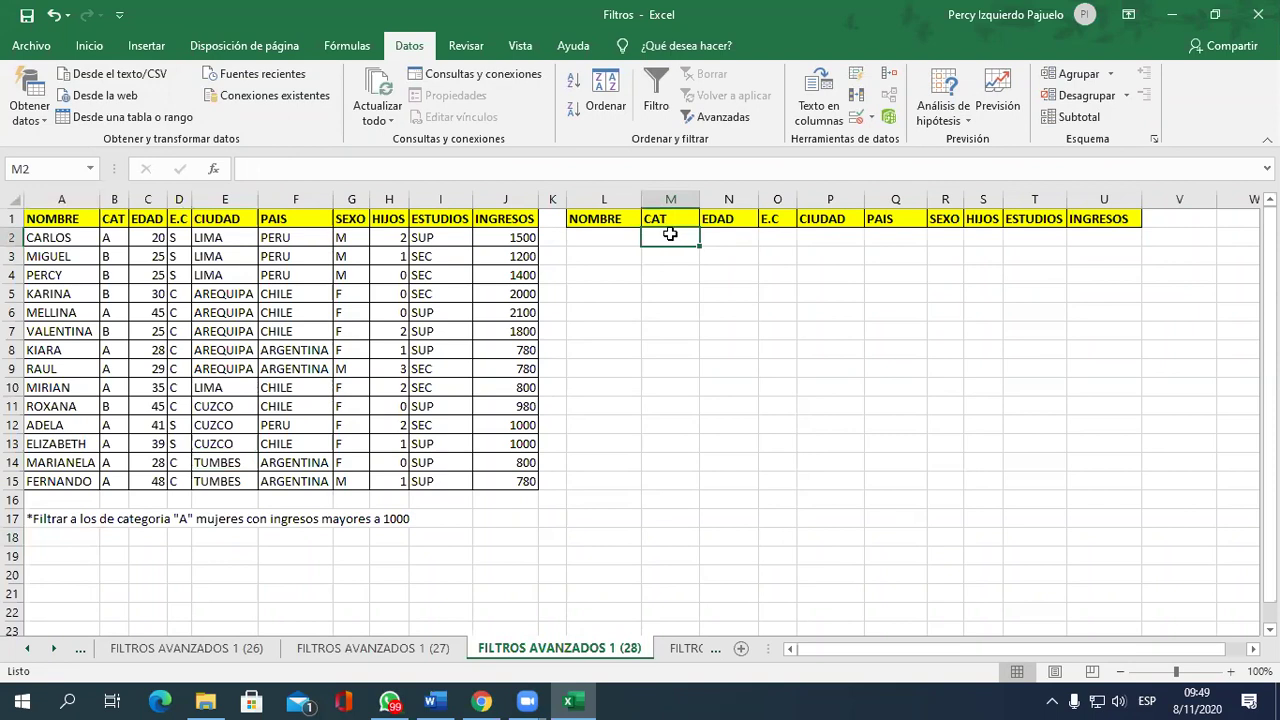
pyautogui.write('A')
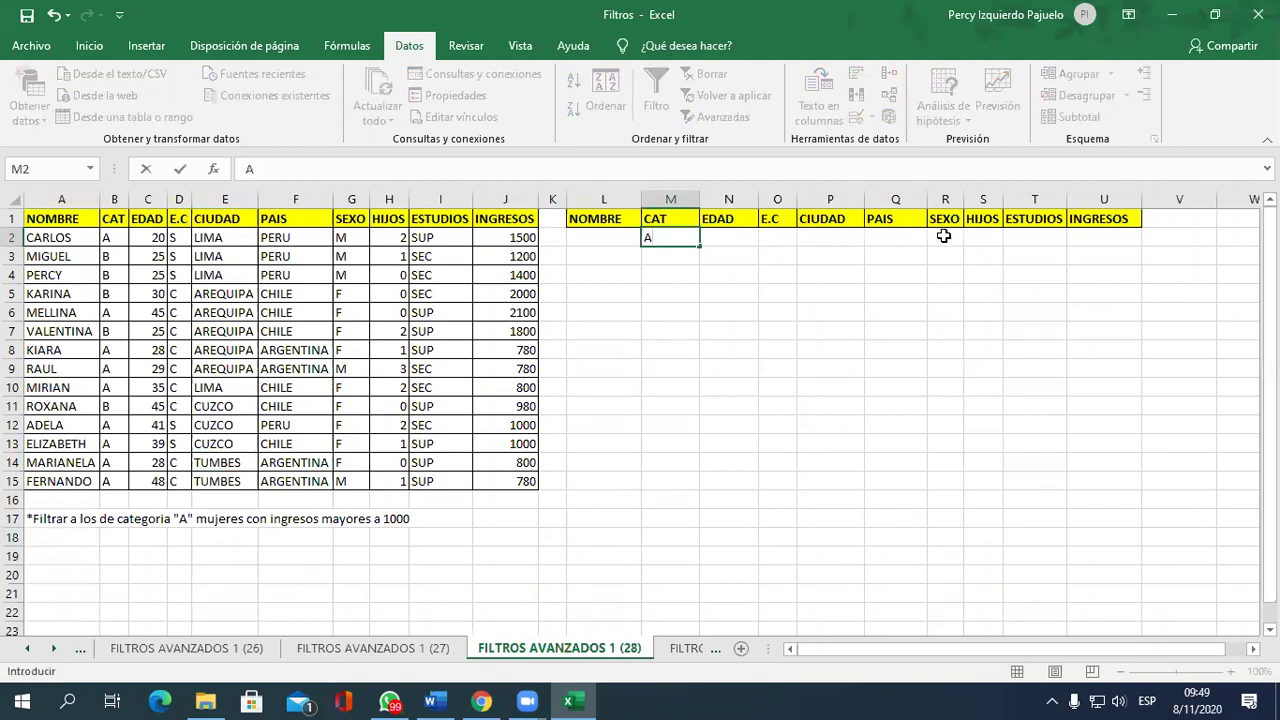
pyautogui.click(943, 236)
pyautogui.write('F')
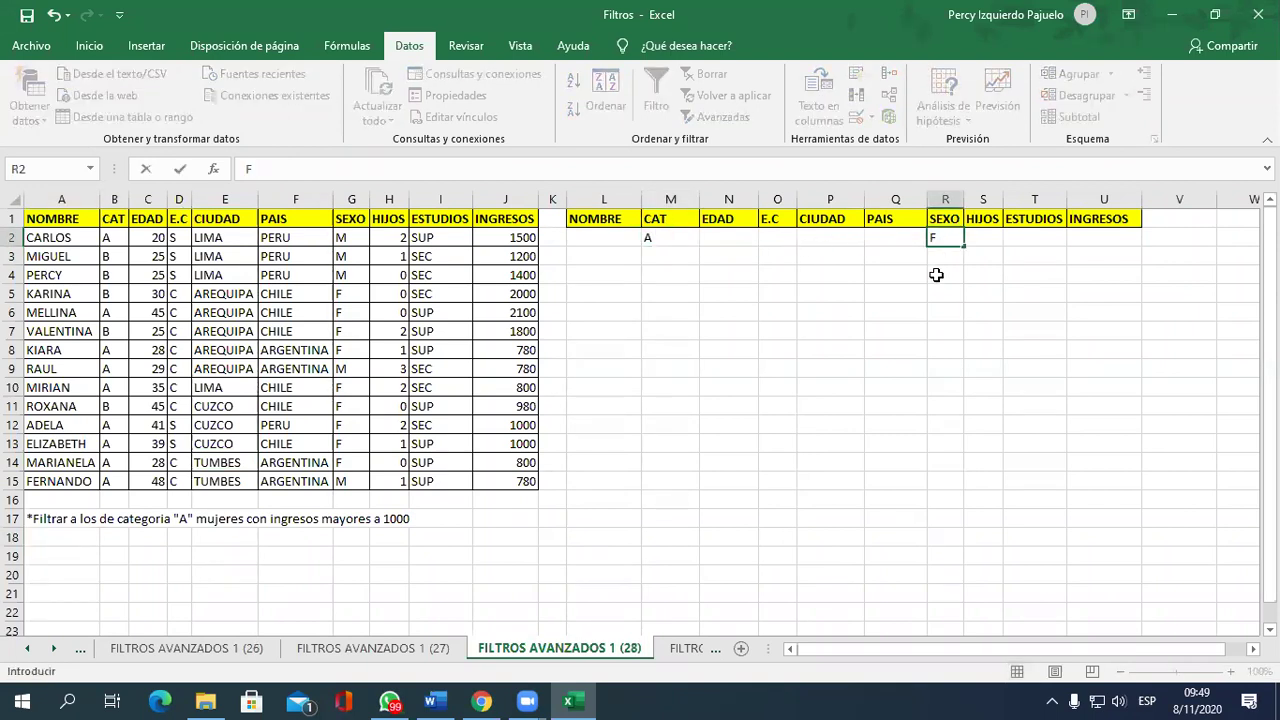
pyautogui.click(943, 331)
pyautogui.click(1095, 237)
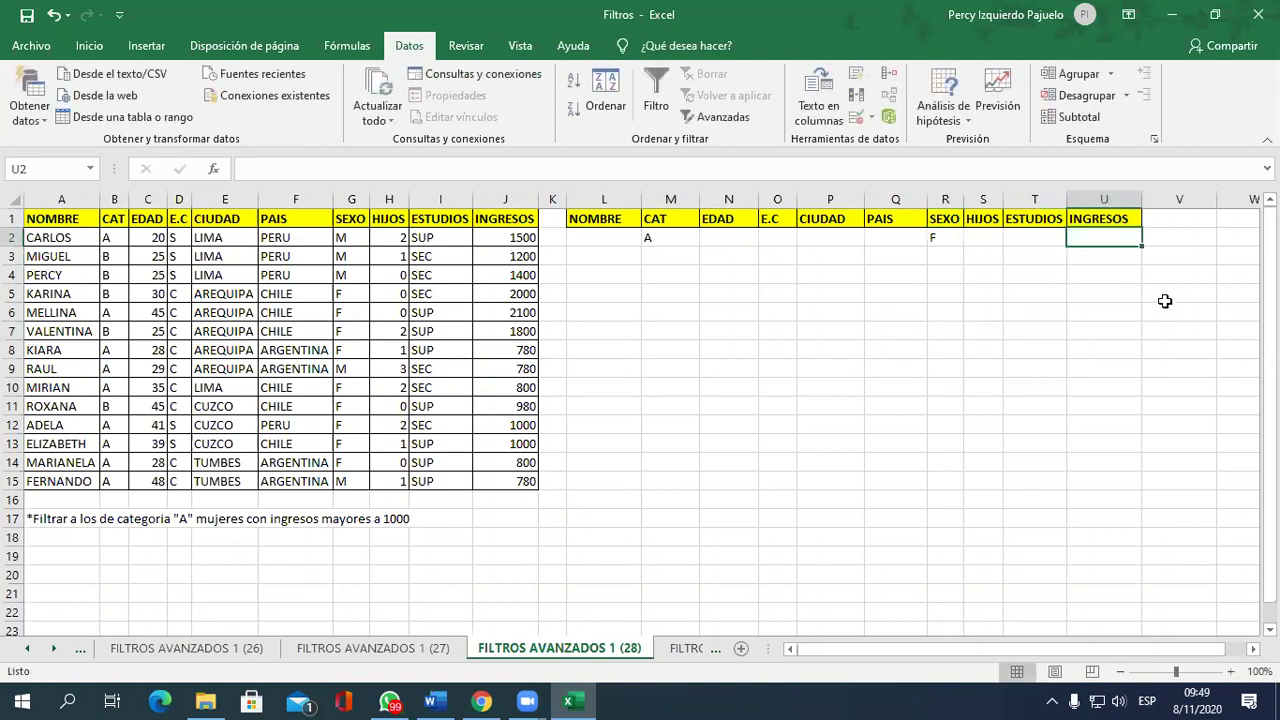
pyautogui.write('>1000')
pyautogui.press('Return')
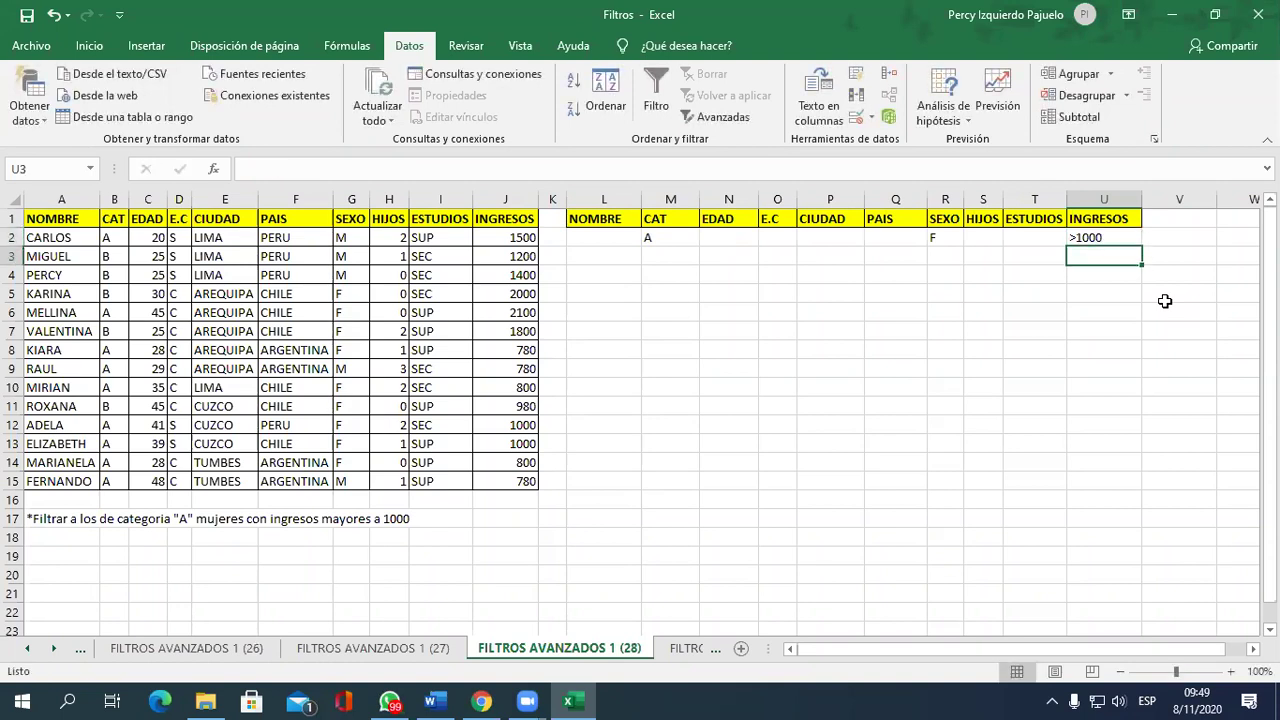
pyautogui.click(687, 648)
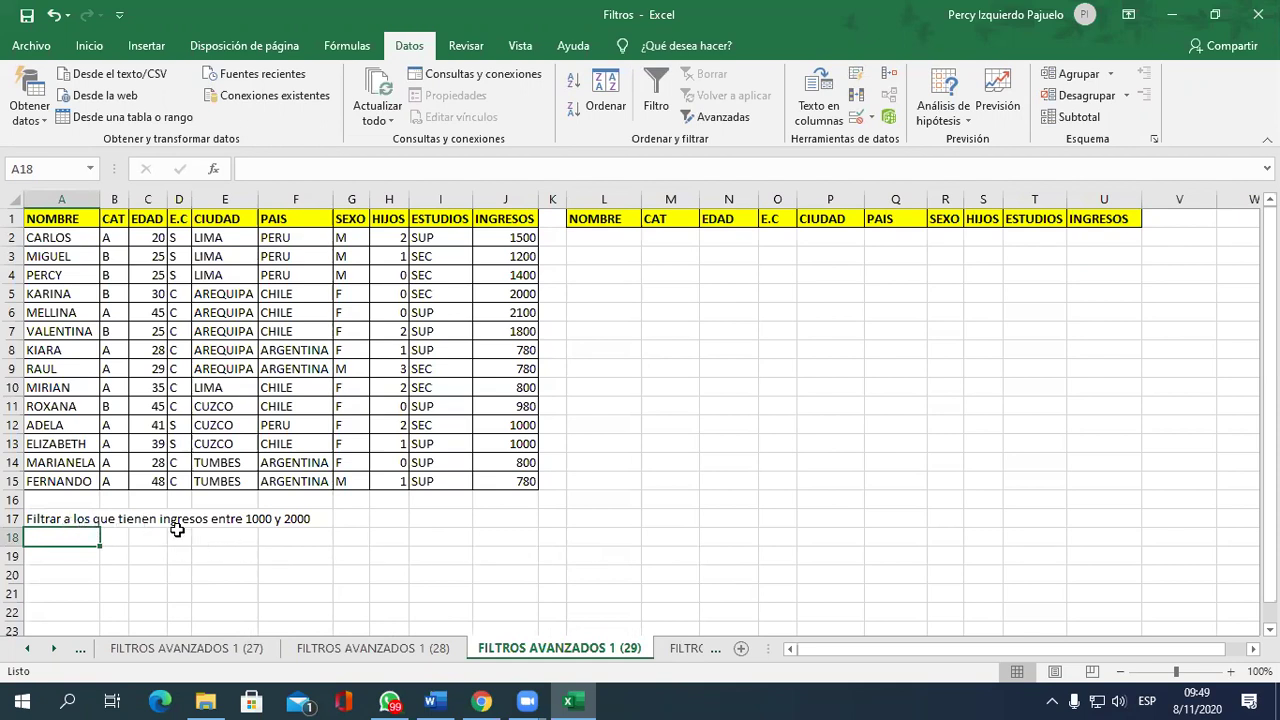
# Add an INGRESOS header in V1, with >=1000 in U2 and <=2000 in V2.
pyautogui.click(1178, 219)
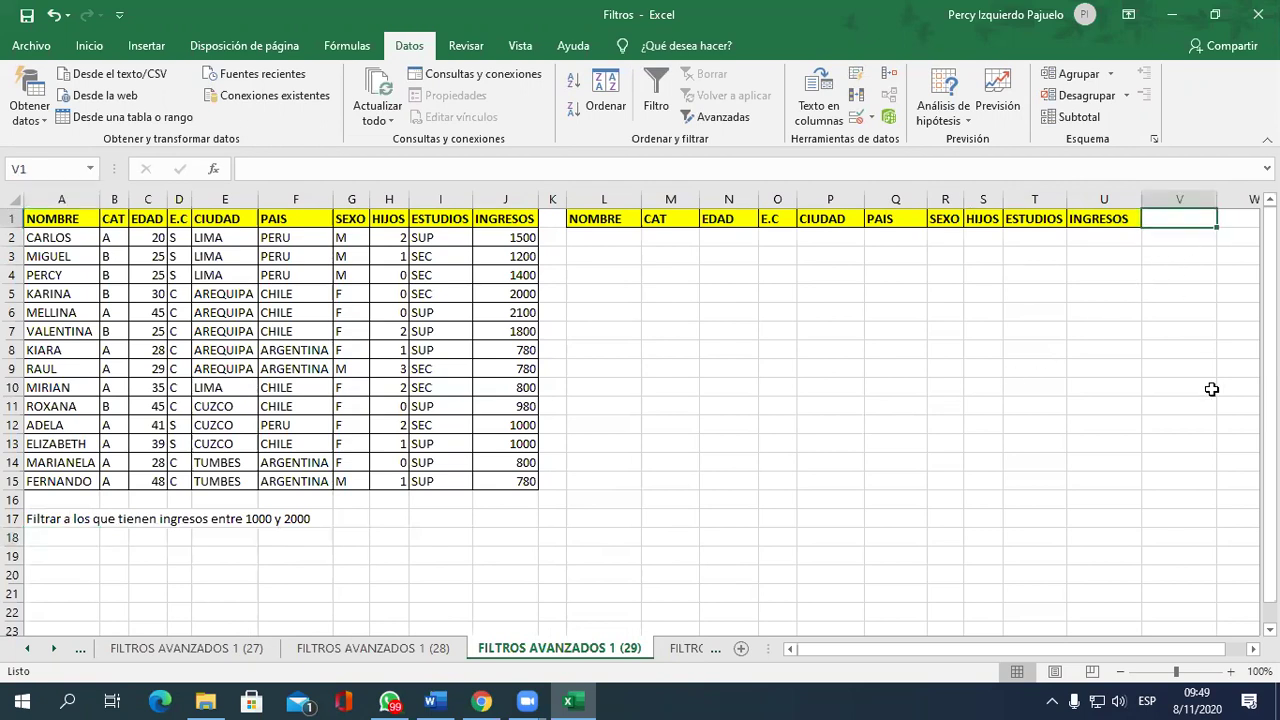
pyautogui.write('IN')
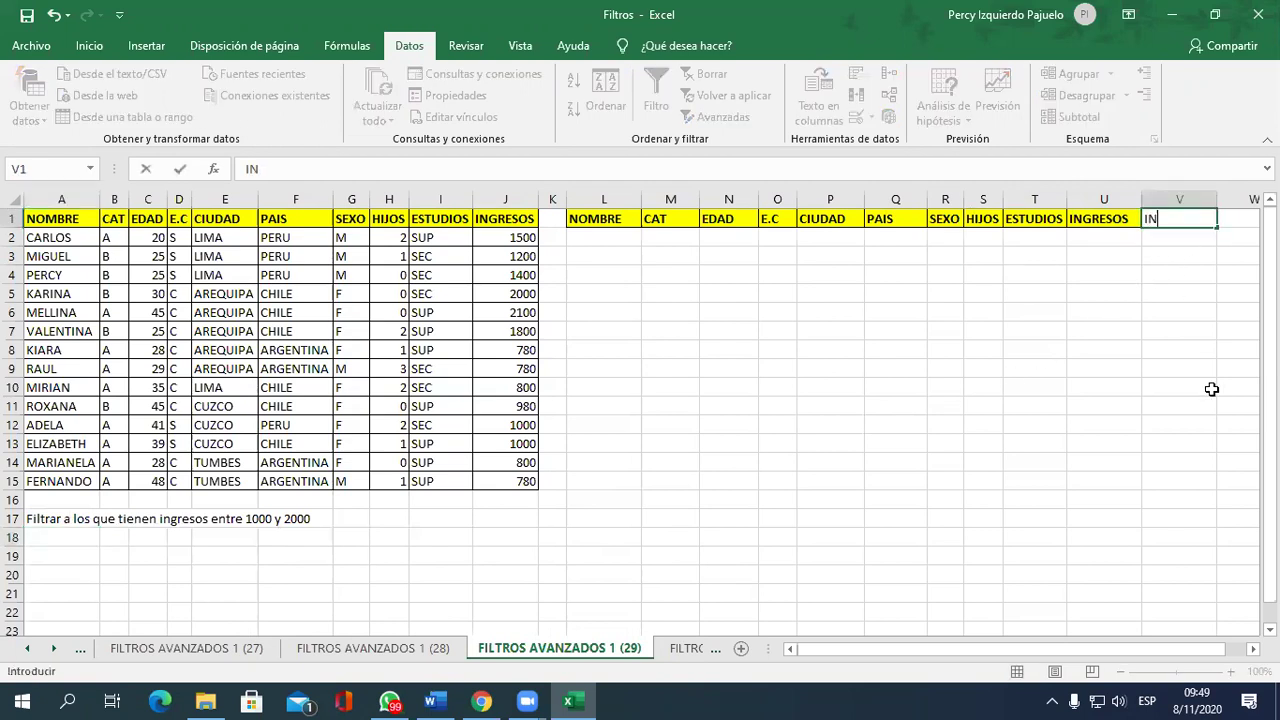
pyautogui.write('GRESOS')
pyautogui.press('Return')
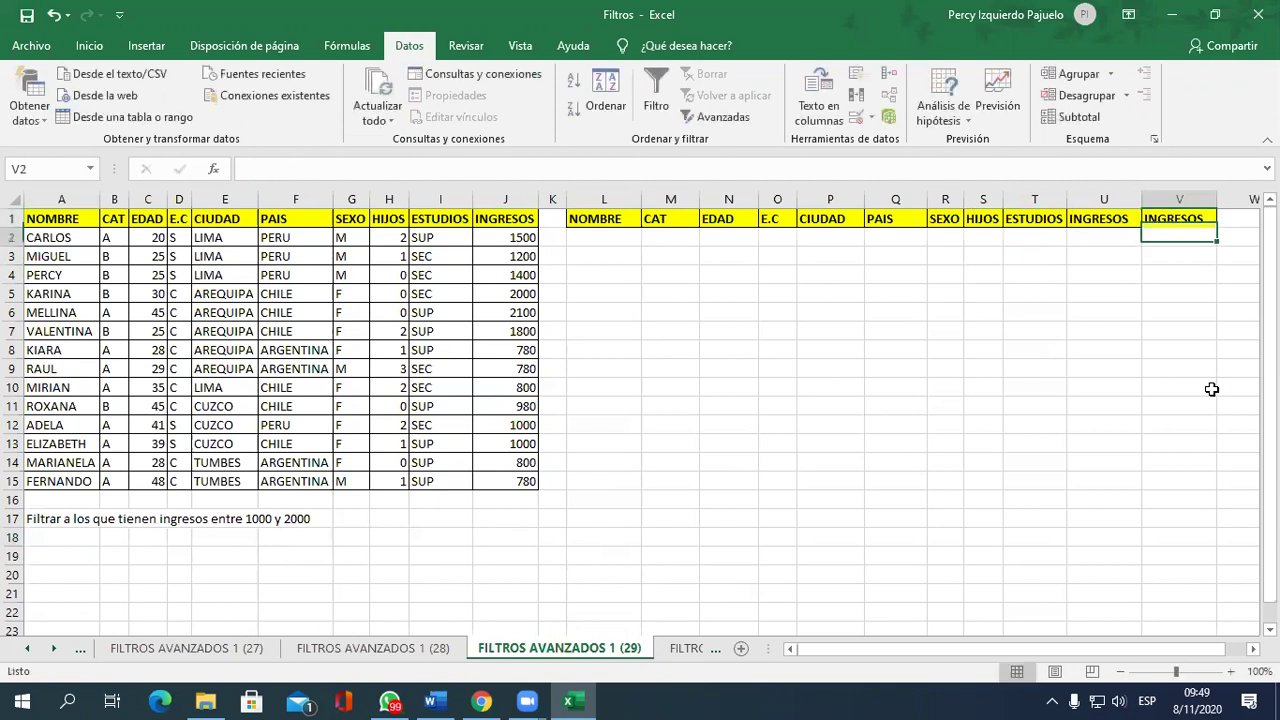
pyautogui.press('Left')
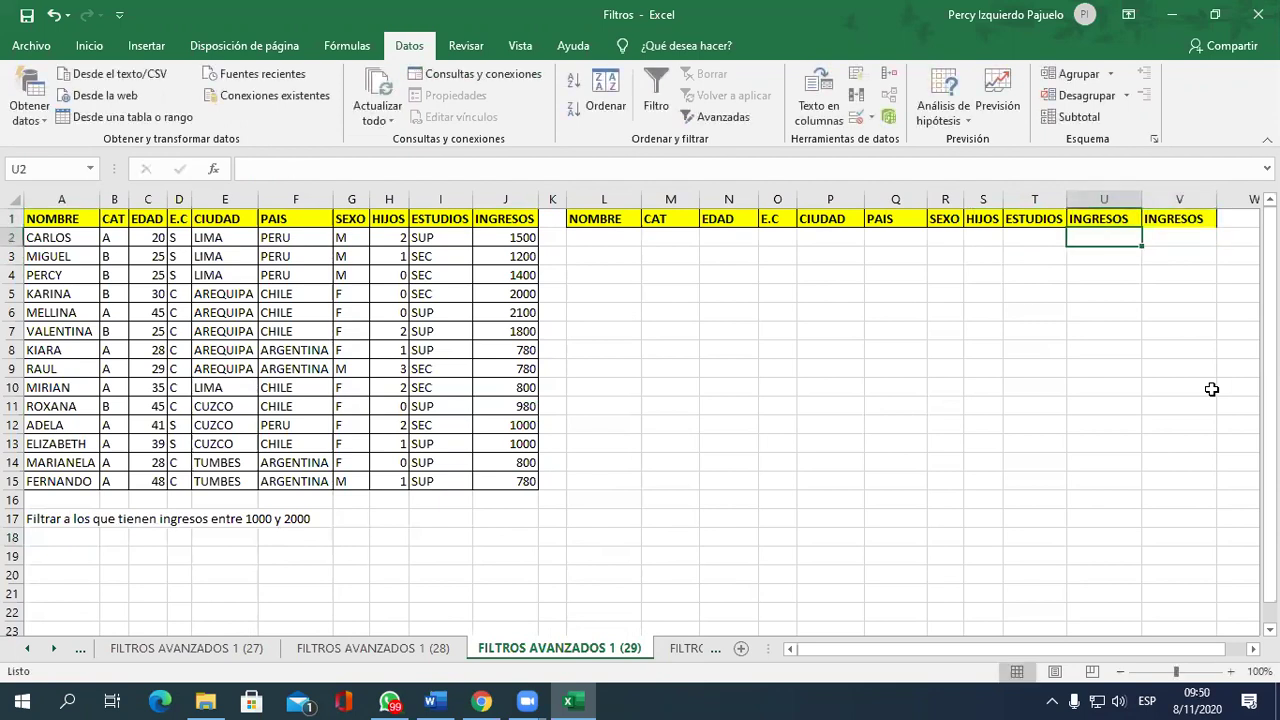
pyautogui.write('>=1000')
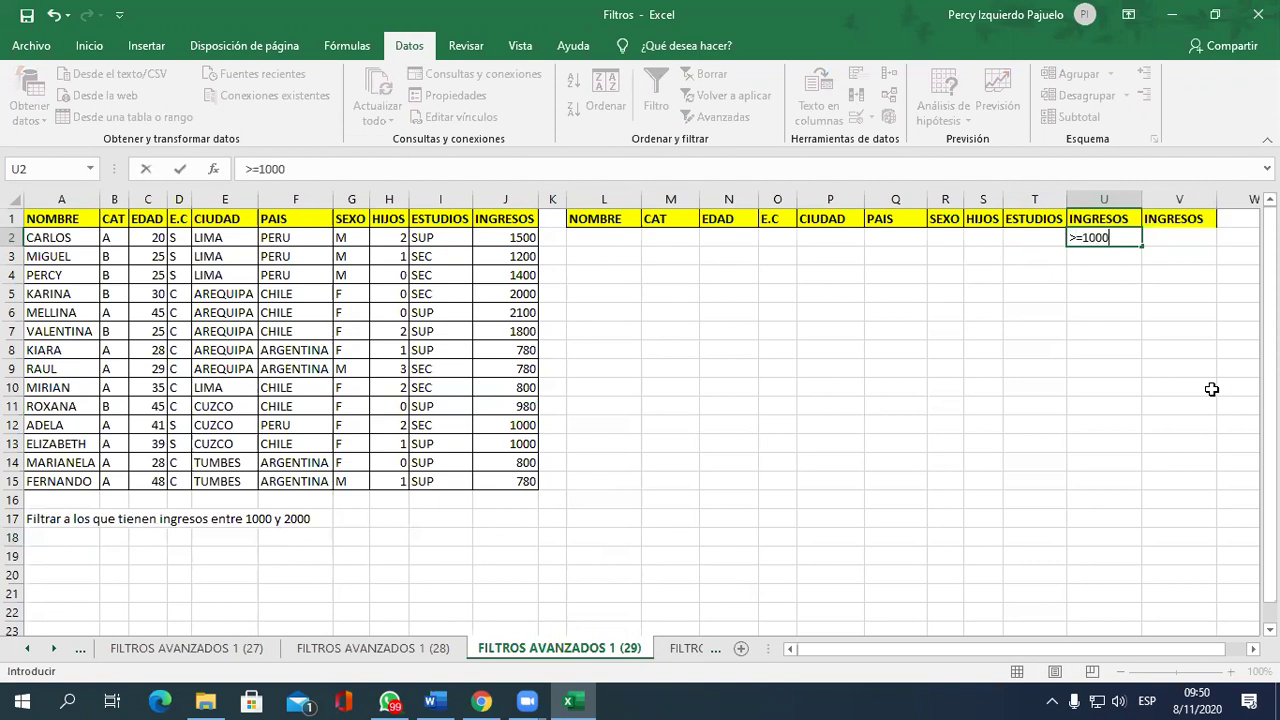
pyautogui.press('Tab')
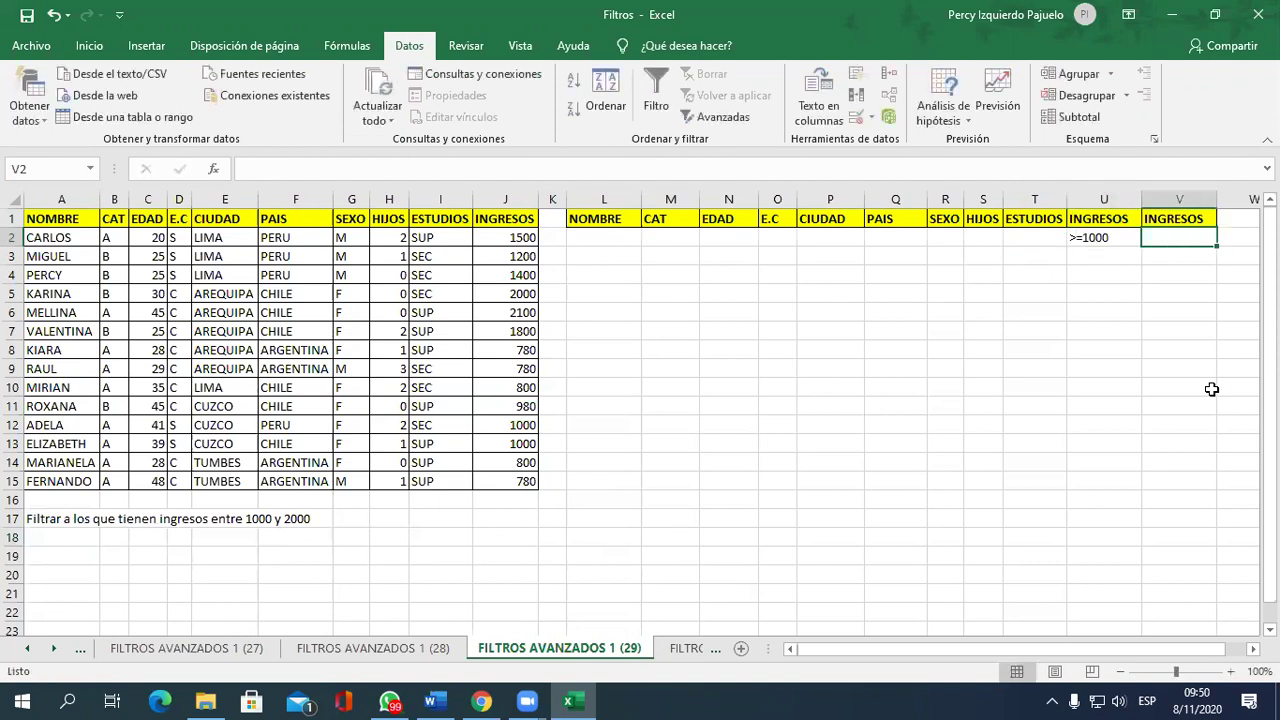
pyautogui.write('<=2000')
pyautogui.press('Return')
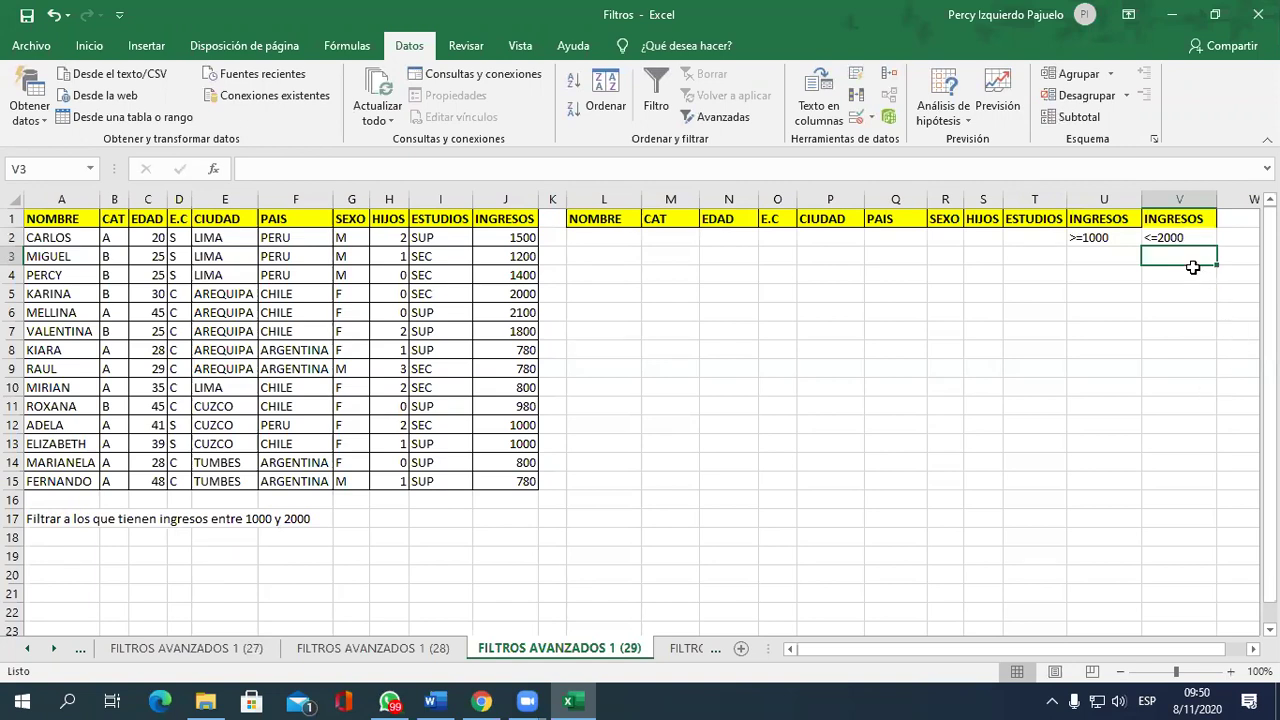
# Review the V1 header and the U2 and V2 income criteria, glance at sheet (30), then return to (29).
pyautogui.click(1170, 222)
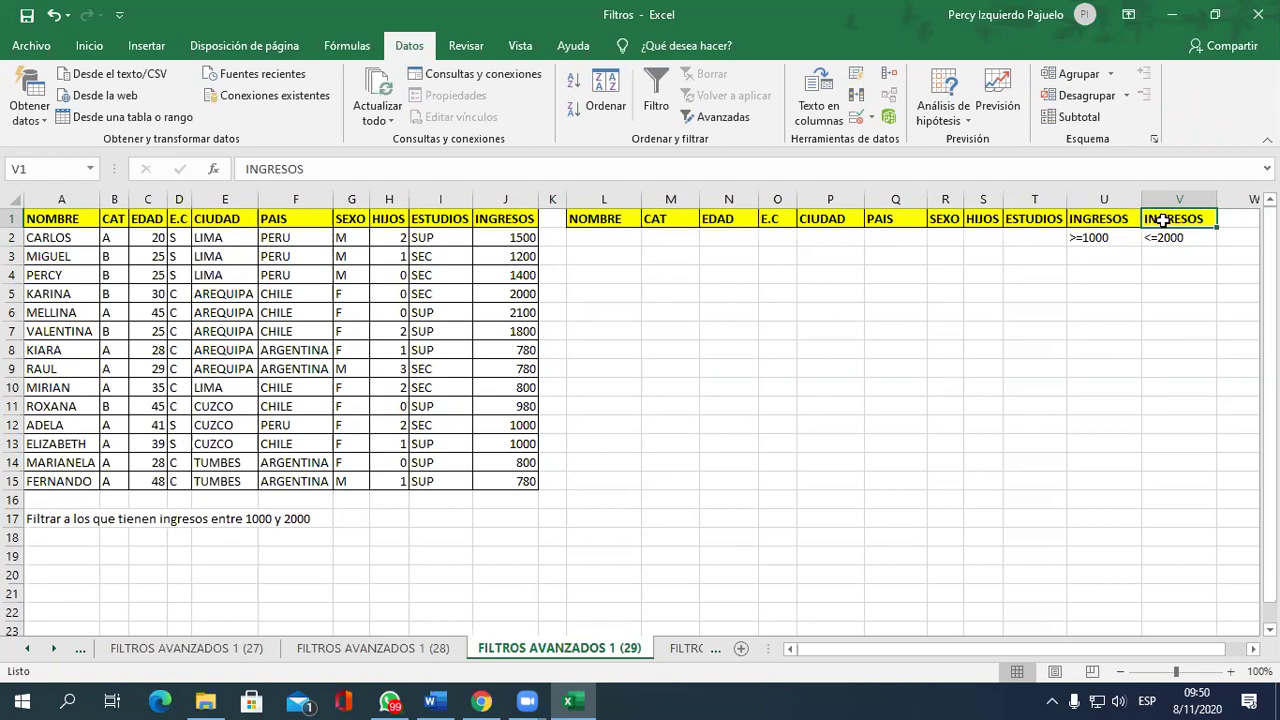
pyautogui.click(1222, 218)
pyautogui.click(1175, 218)
pyautogui.click(1103, 240)
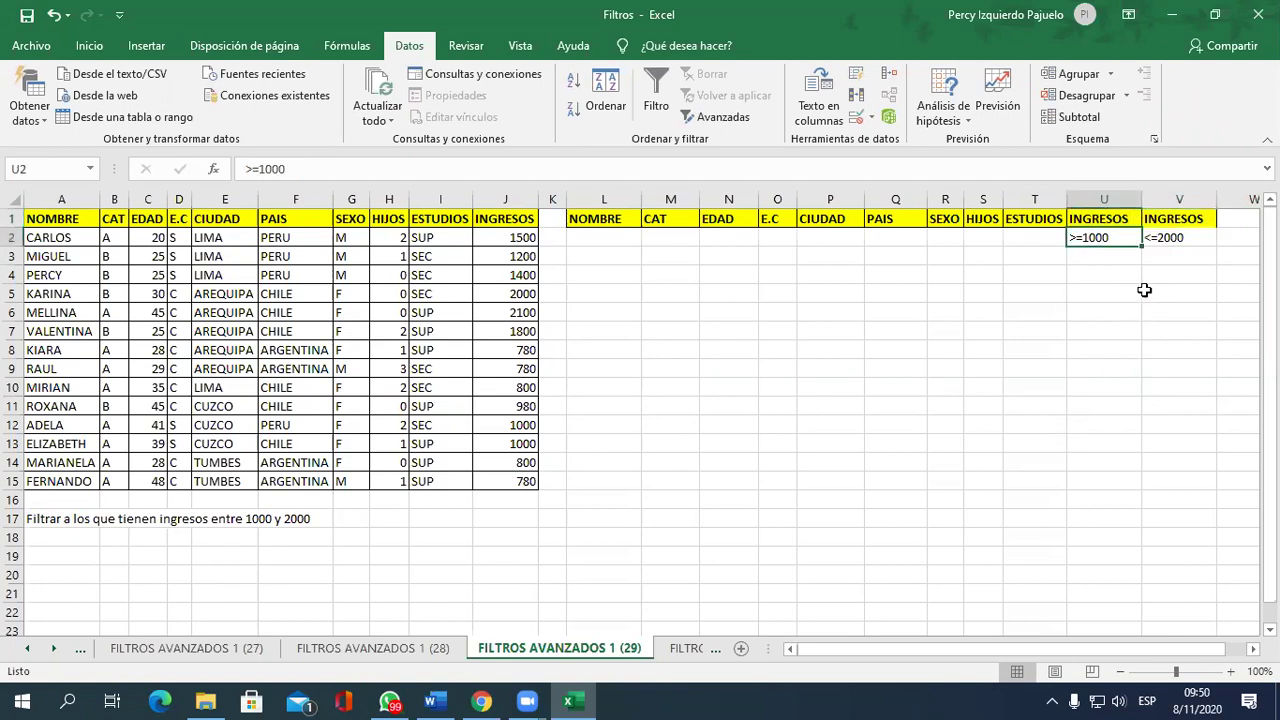
pyautogui.click(1164, 238)
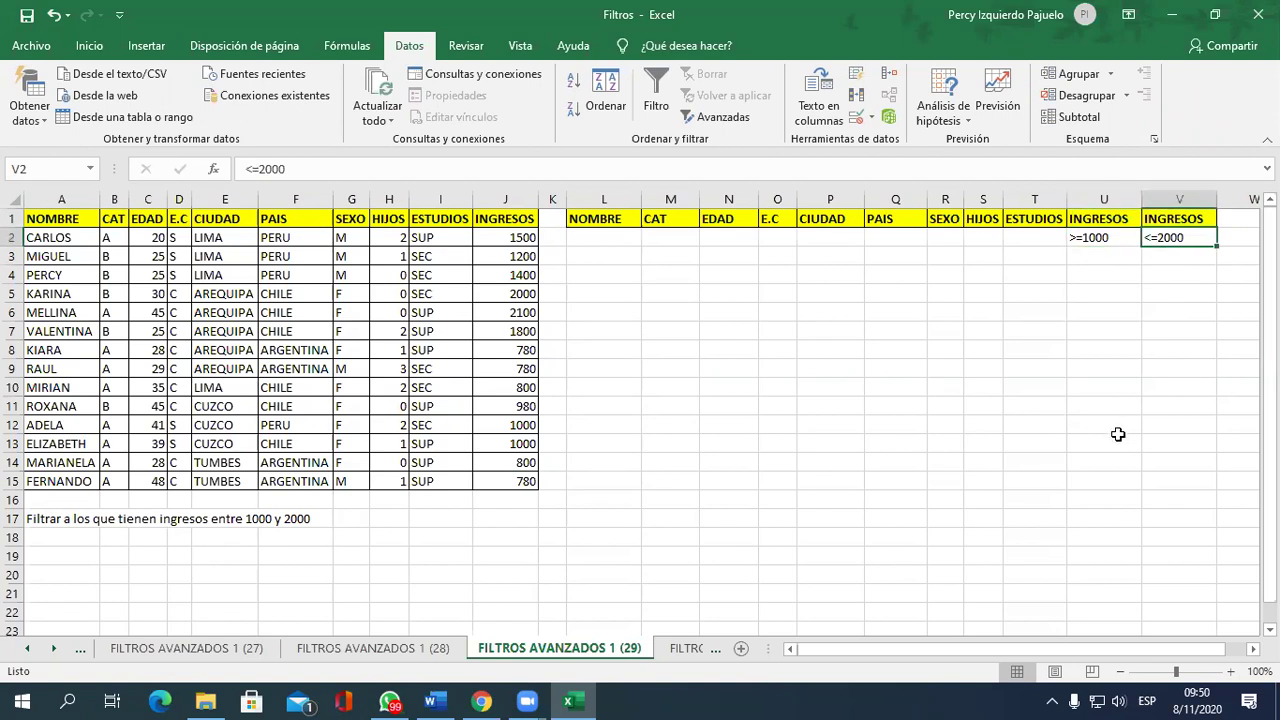
pyautogui.click(674, 650)
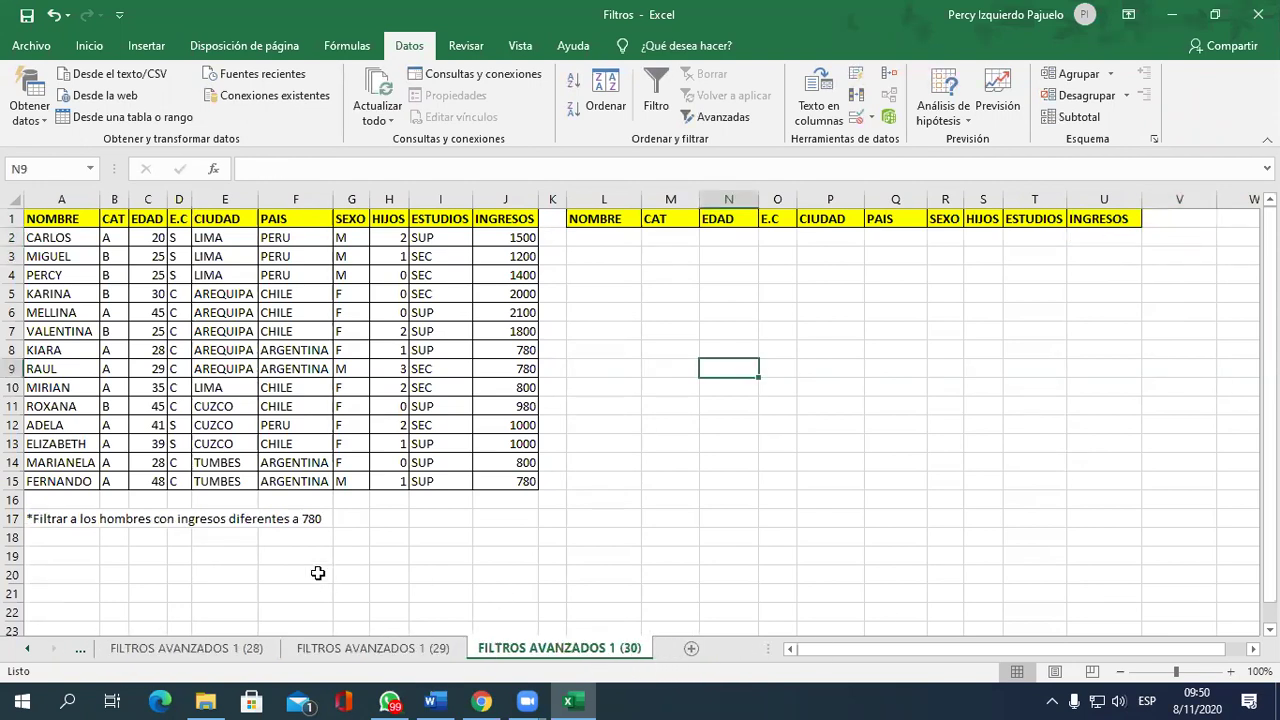
pyautogui.click(413, 647)
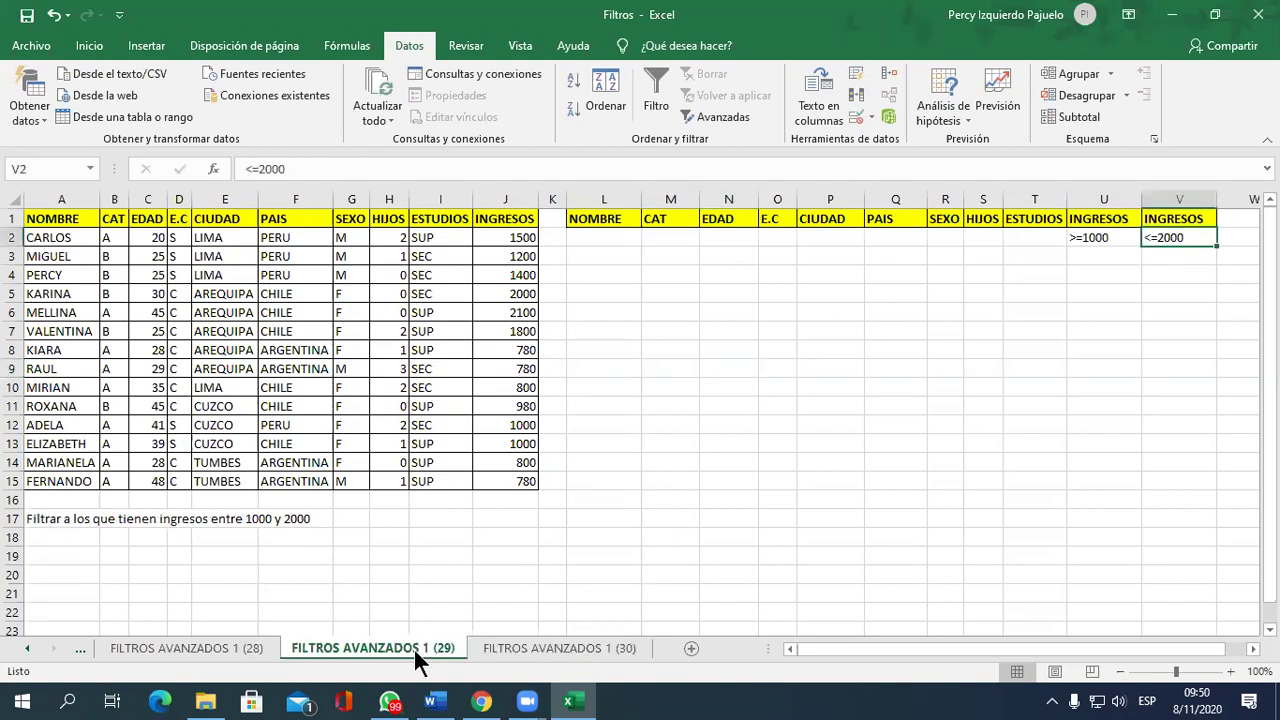